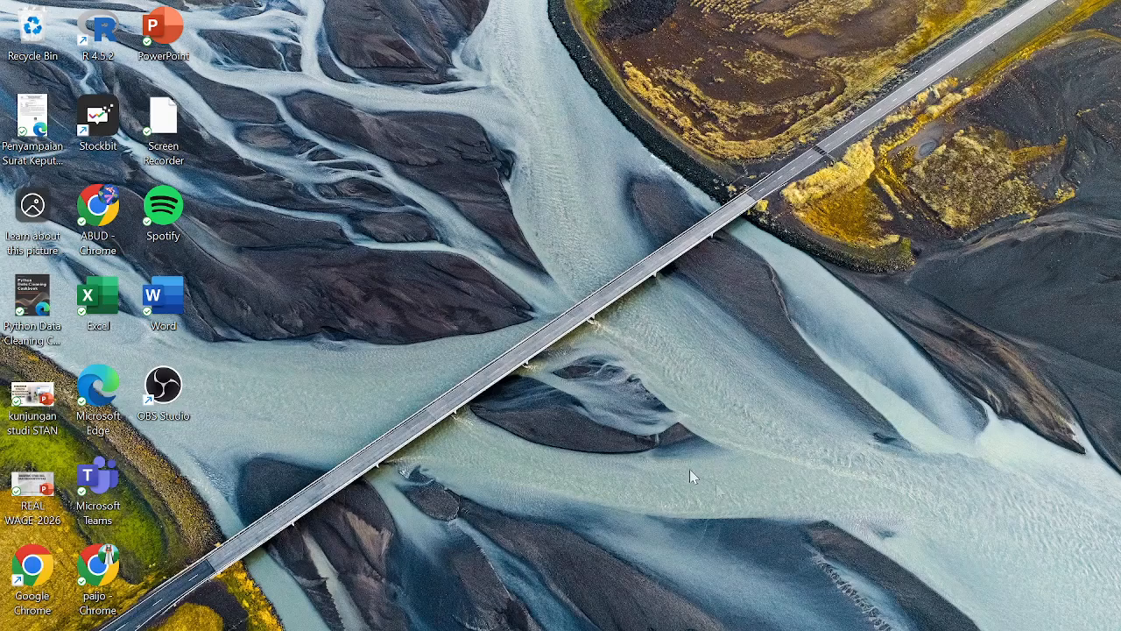
- Switch to the Chrome window with the BPS press release on March 2025 poverty and reduce the page zoom
{"action": "mouse_move", "coordinate": [715, 629]}
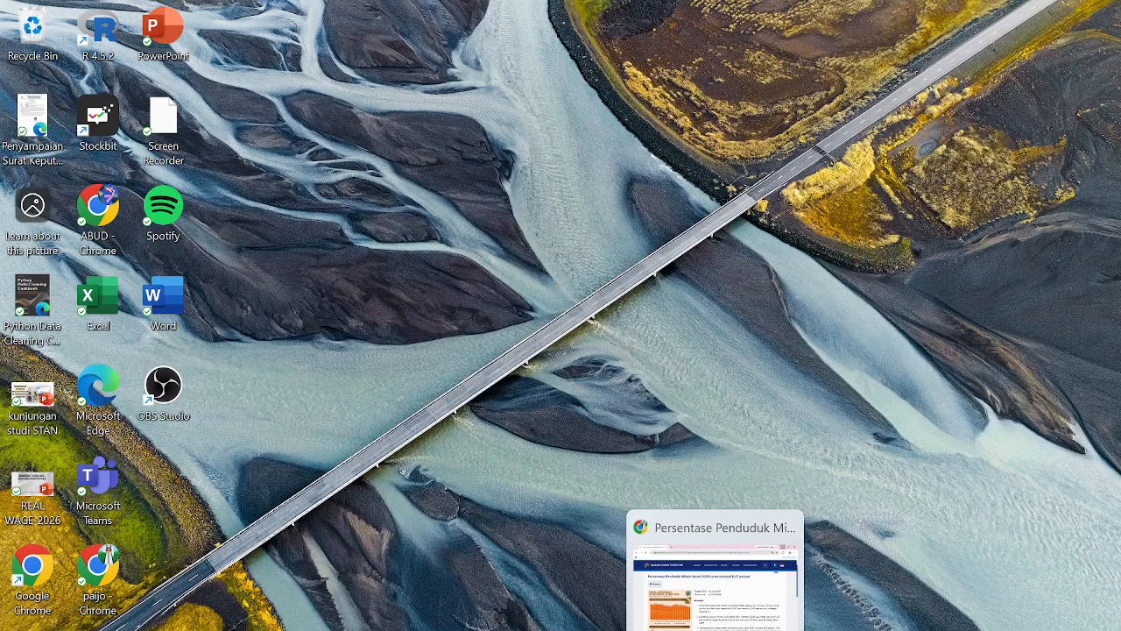
{"action": "left_click", "coordinate": [714, 587]}
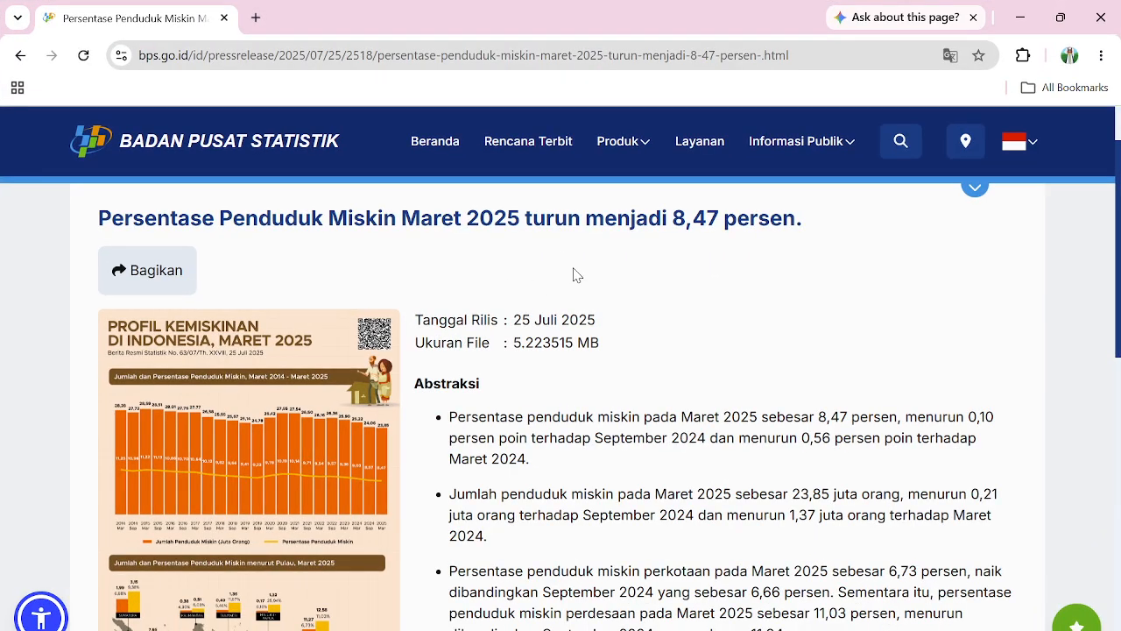
{"action": "scroll", "coordinate": [560, 263], "scroll_direction": "down", "scroll_amount": 3}
{"action": "scroll", "coordinate": [543, 206], "scroll_direction": "up", "scroll_amount": 2}
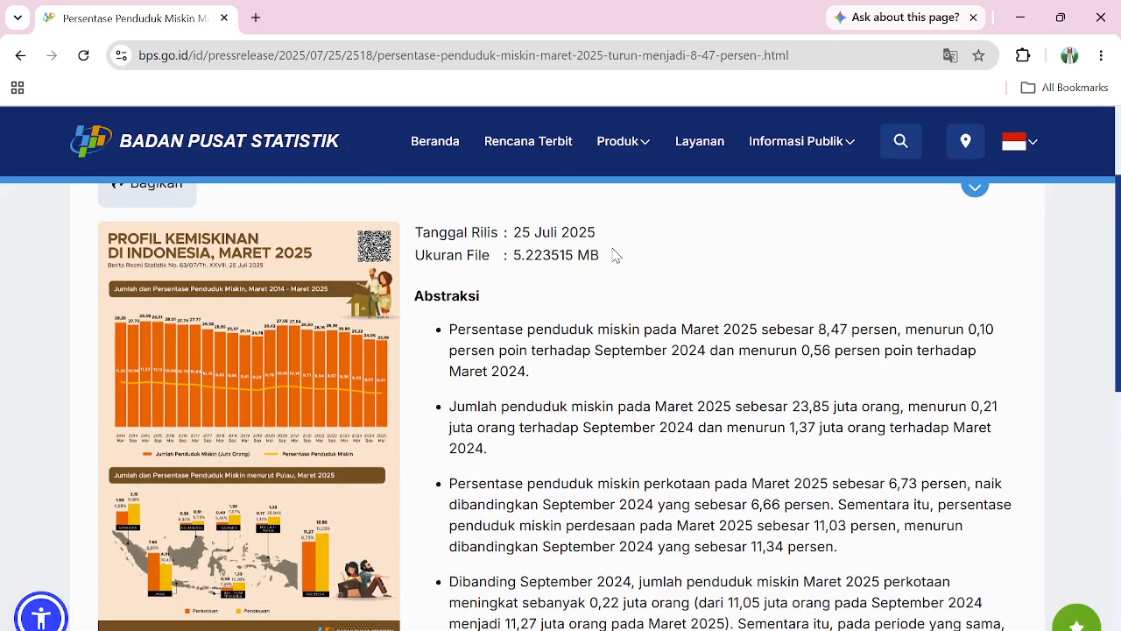
{"action": "scroll", "coordinate": [604, 333], "scroll_direction": "down", "scroll_amount": 1}
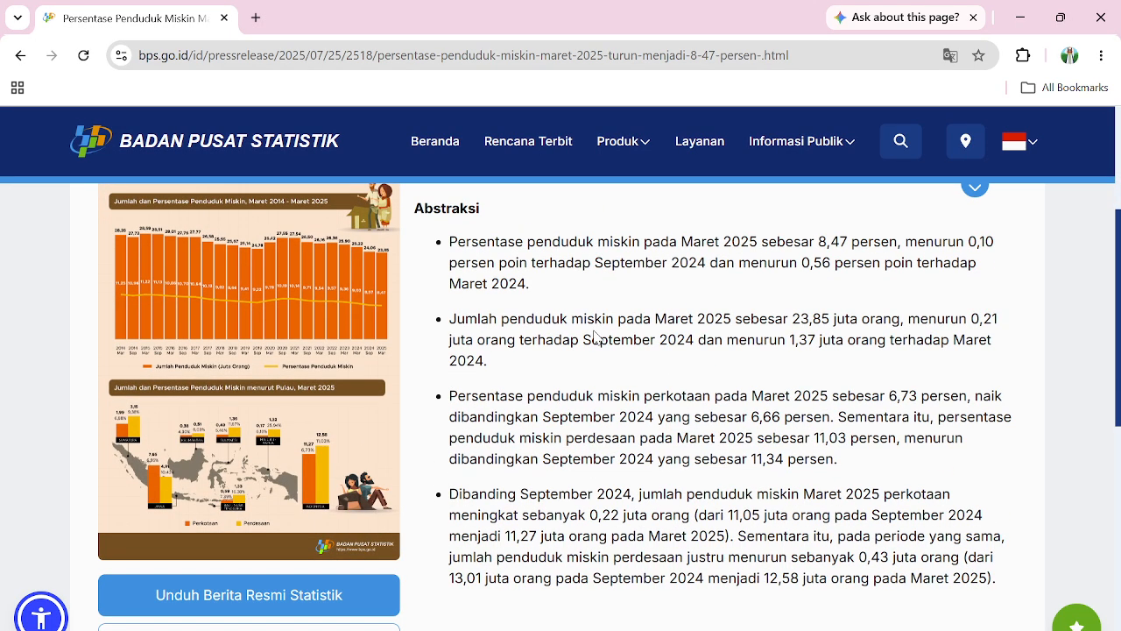
{"action": "key", "text": "ctrl+minus"}
{"action": "scroll", "coordinate": [593, 328], "scroll_direction": "up", "scroll_amount": 2}
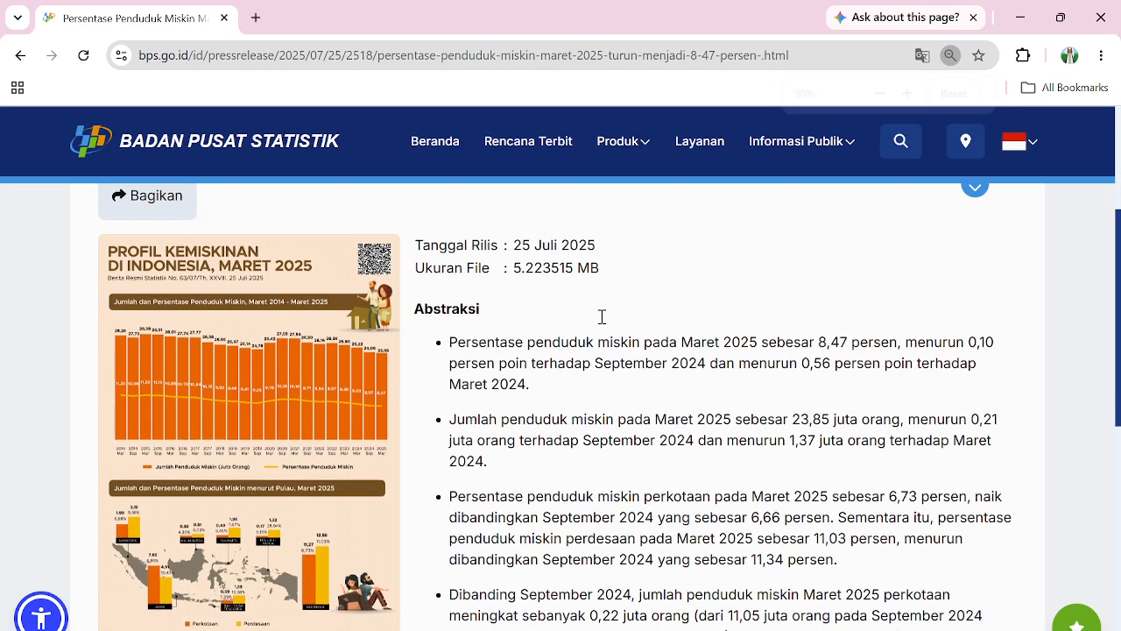
{"action": "key", "text": "ctrl+minus"}
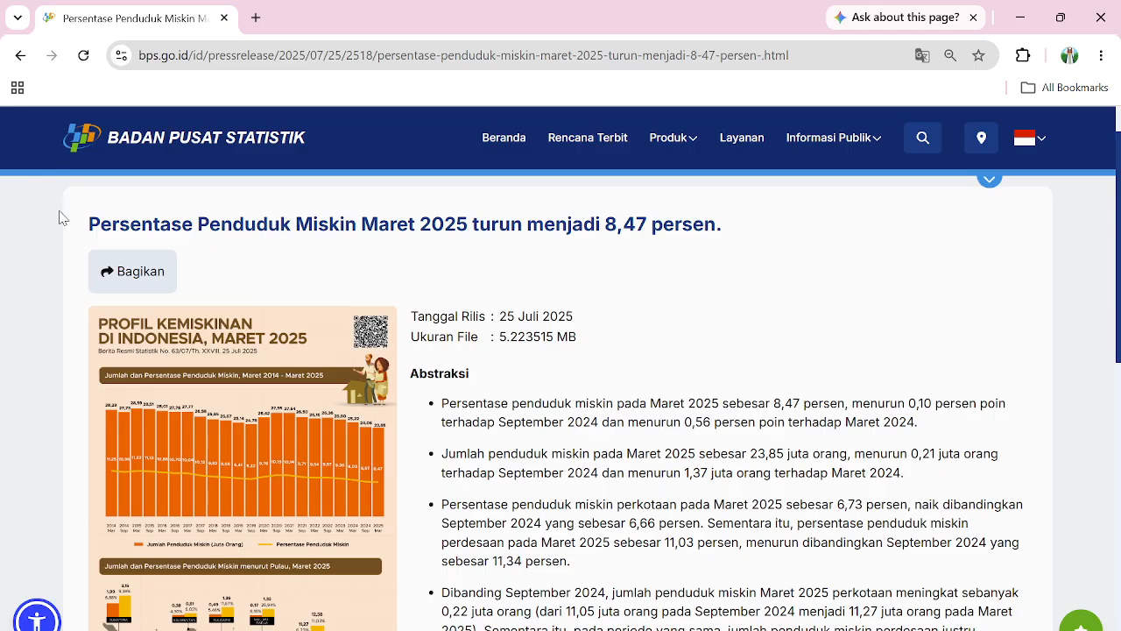
- Examine the press release's headline and the first abstract point on the change in the poverty percentage, highlighting the key phrases
{"action": "left_click_drag", "start_coordinate": [70, 225], "coordinate": [740, 228]}
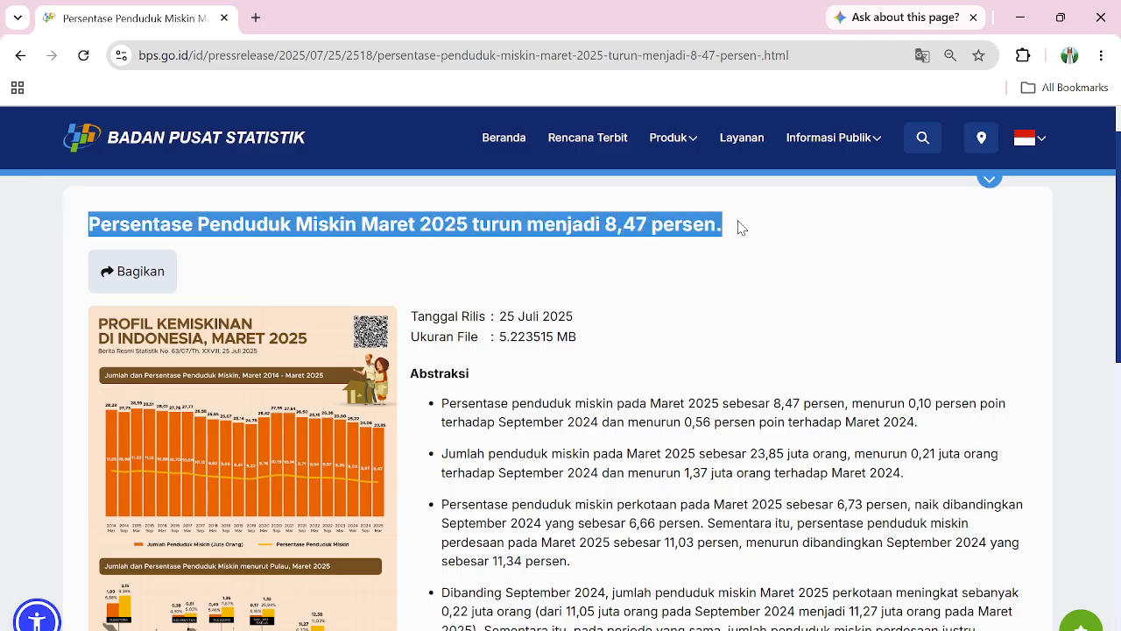
{"action": "left_click", "coordinate": [613, 224]}
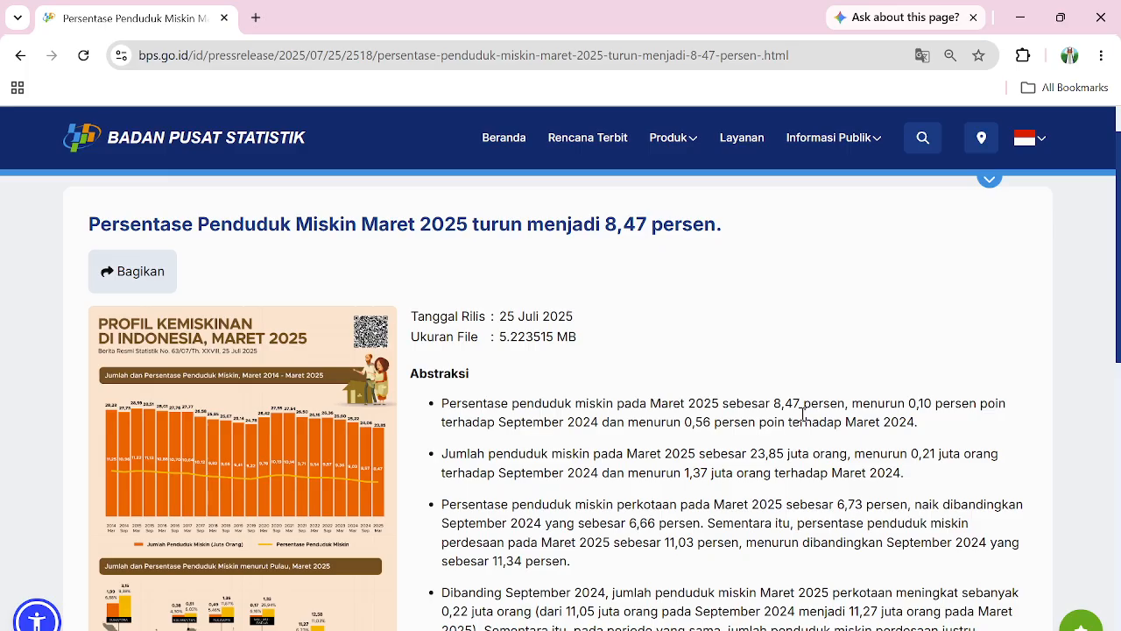
{"action": "left_click_drag", "start_coordinate": [857, 401], "coordinate": [1014, 417]}
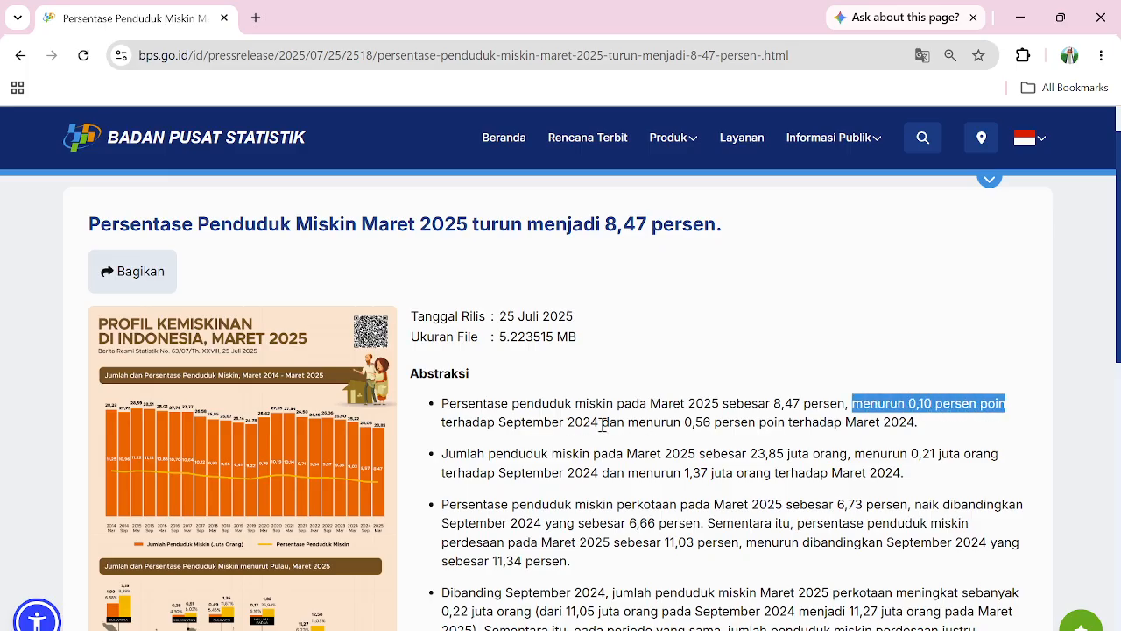
{"action": "left_click", "coordinate": [684, 422]}
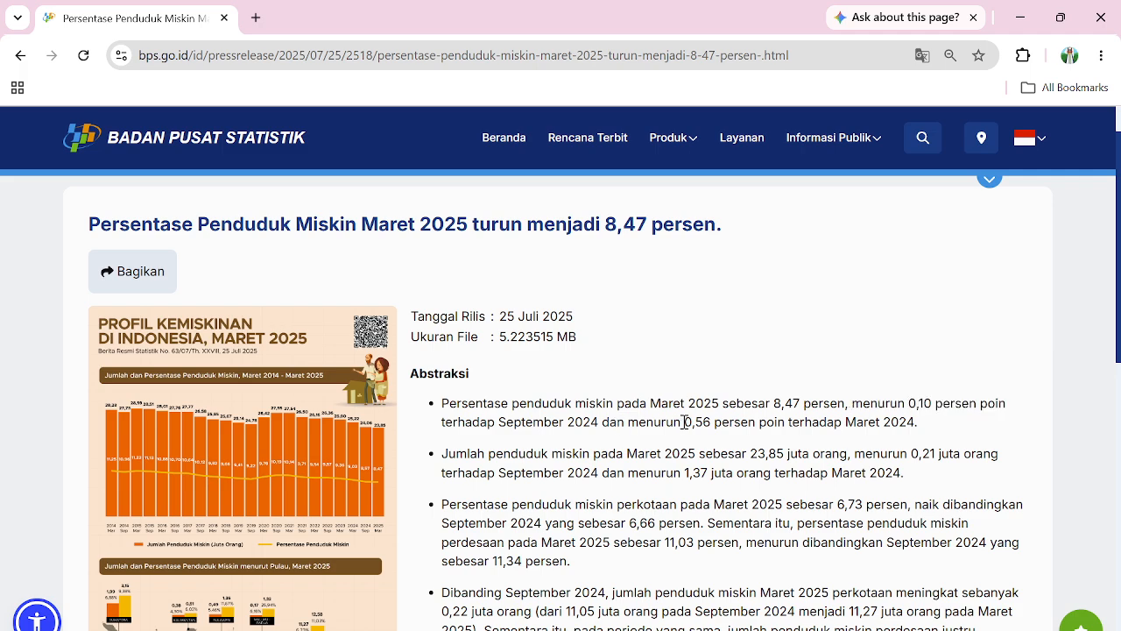
{"action": "left_click_drag", "start_coordinate": [684, 422], "coordinate": [936, 426]}
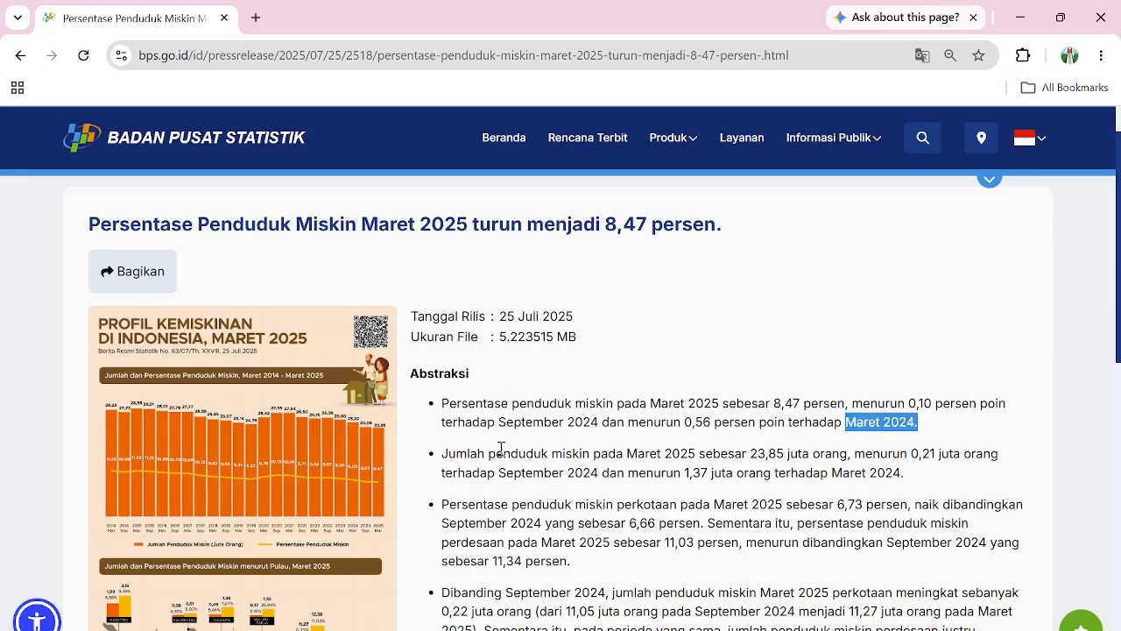
- Examine the abstract points on the number of poor people and the urban and rural poverty percentages, highlighting the key figures
{"action": "left_click_drag", "start_coordinate": [444, 453], "coordinate": [784, 451]}
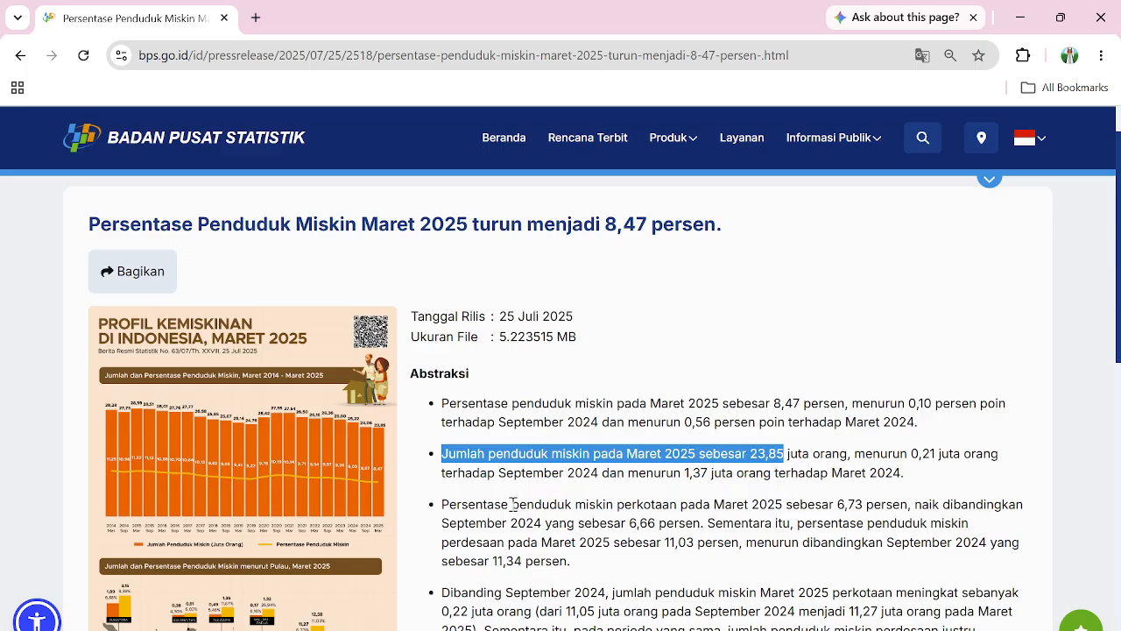
{"action": "left_click", "coordinate": [445, 503]}
{"action": "left_click_drag", "start_coordinate": [444, 504], "coordinate": [672, 506]}
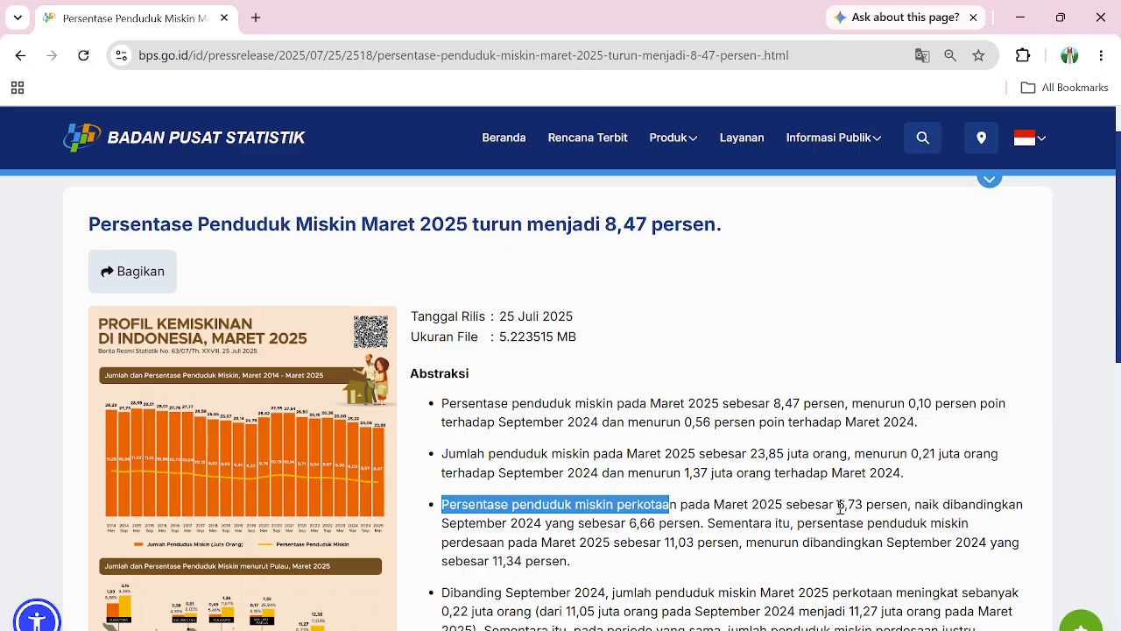
{"action": "left_click_drag", "start_coordinate": [837, 506], "coordinate": [862, 505]}
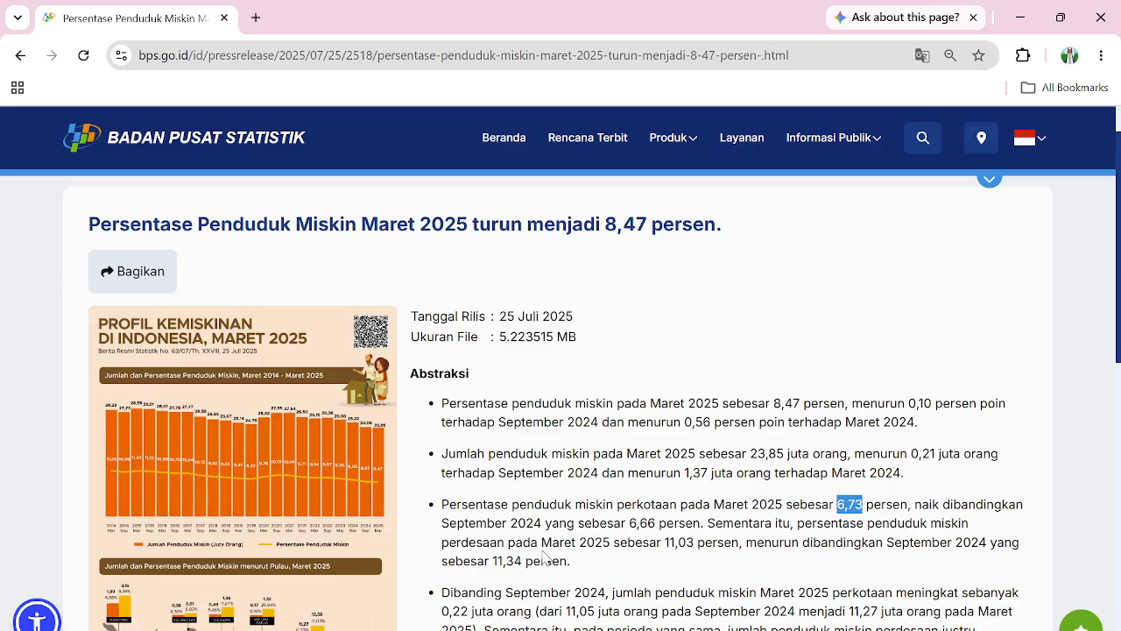
{"action": "left_click_drag", "start_coordinate": [448, 542], "coordinate": [740, 542]}
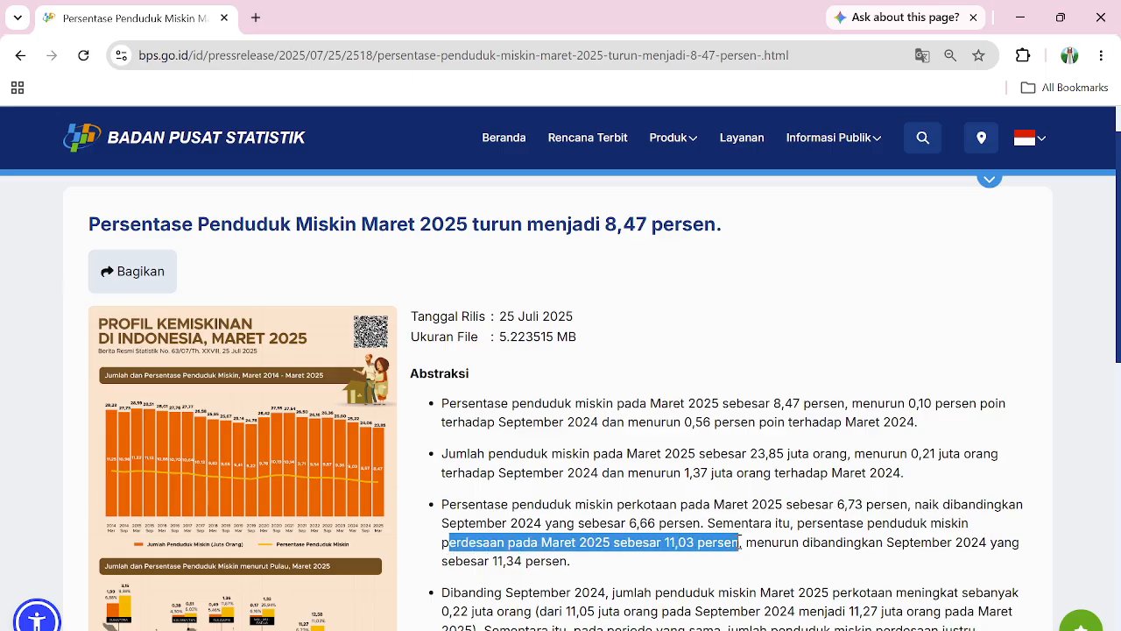
{"action": "scroll", "coordinate": [776, 555], "scroll_direction": "down", "scroll_amount": 1}
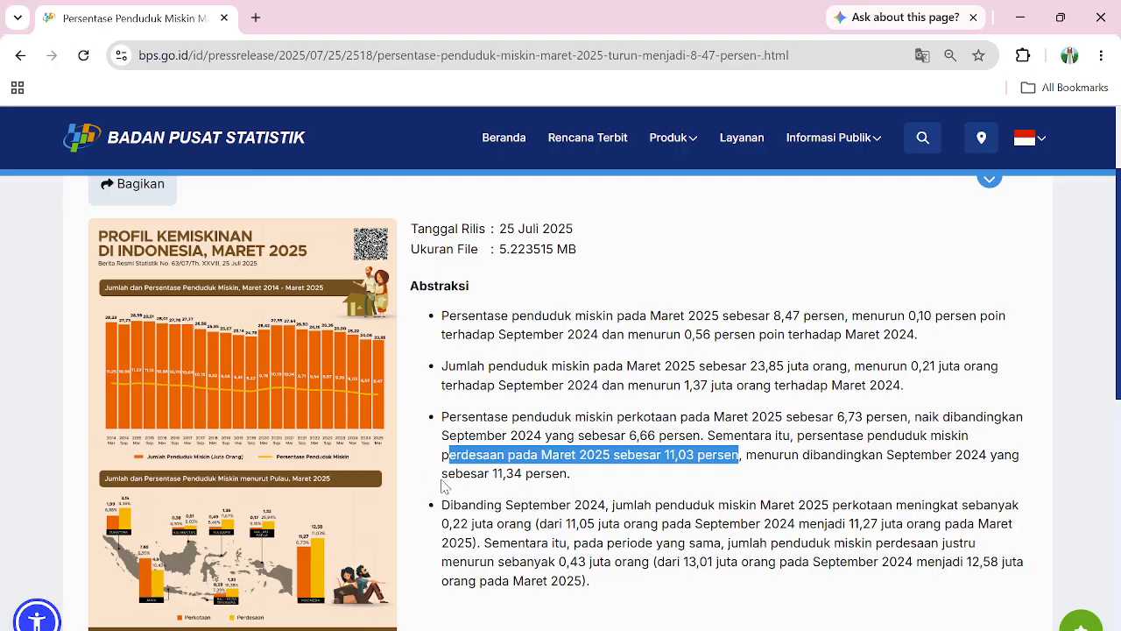
{"action": "left_click", "coordinate": [546, 417]}
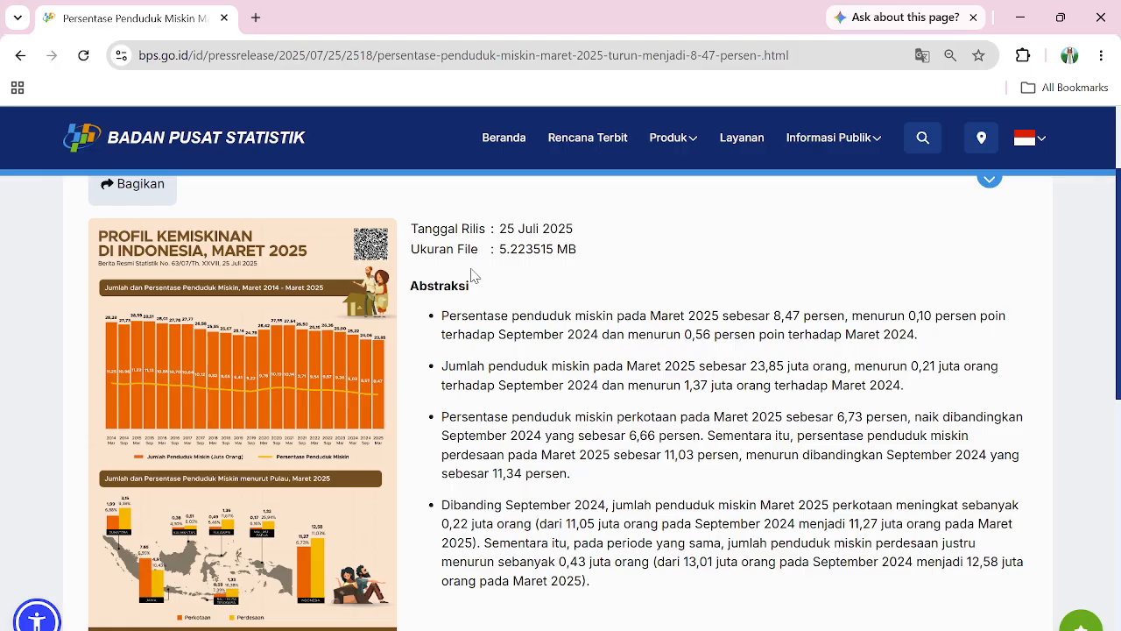
{"action": "scroll", "coordinate": [515, 512], "scroll_direction": "up", "scroll_amount": 1}
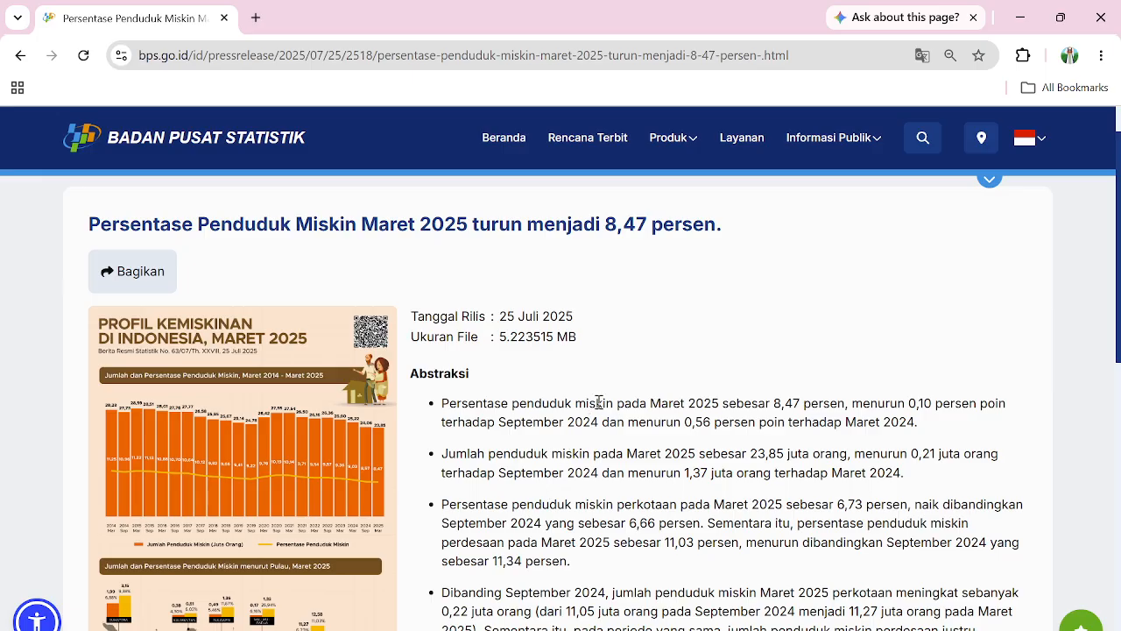
{"action": "scroll", "coordinate": [578, 399], "scroll_direction": "down", "scroll_amount": 1}
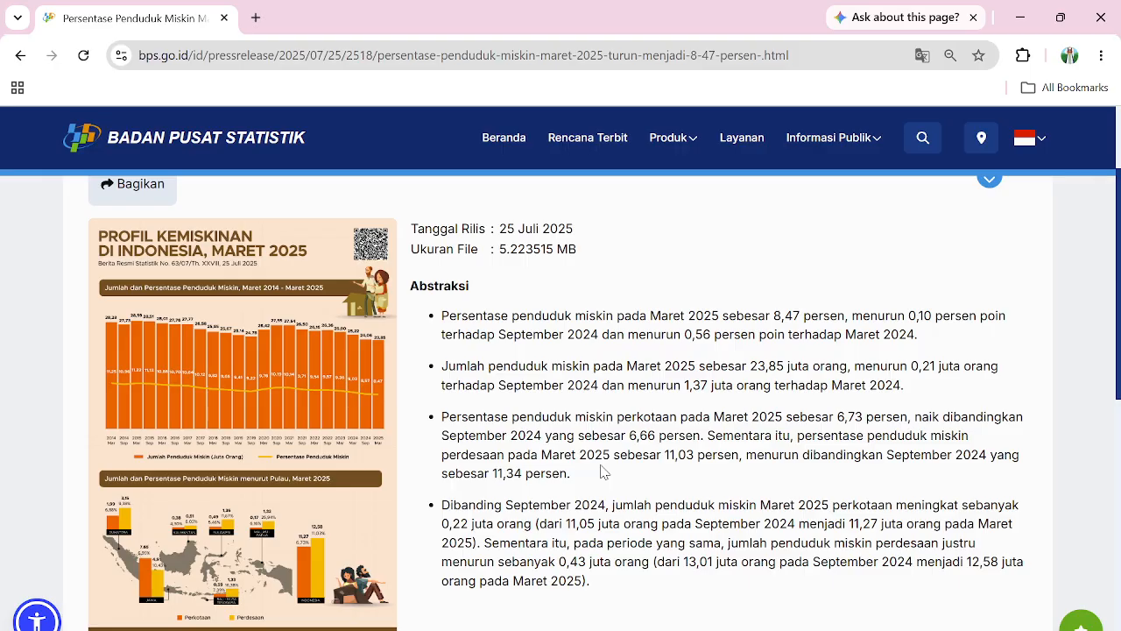
- Search Google in a new tab for "darimana tingkat kemiskinan dihitung olehBPS"
{"action": "left_click", "coordinate": [256, 18]}
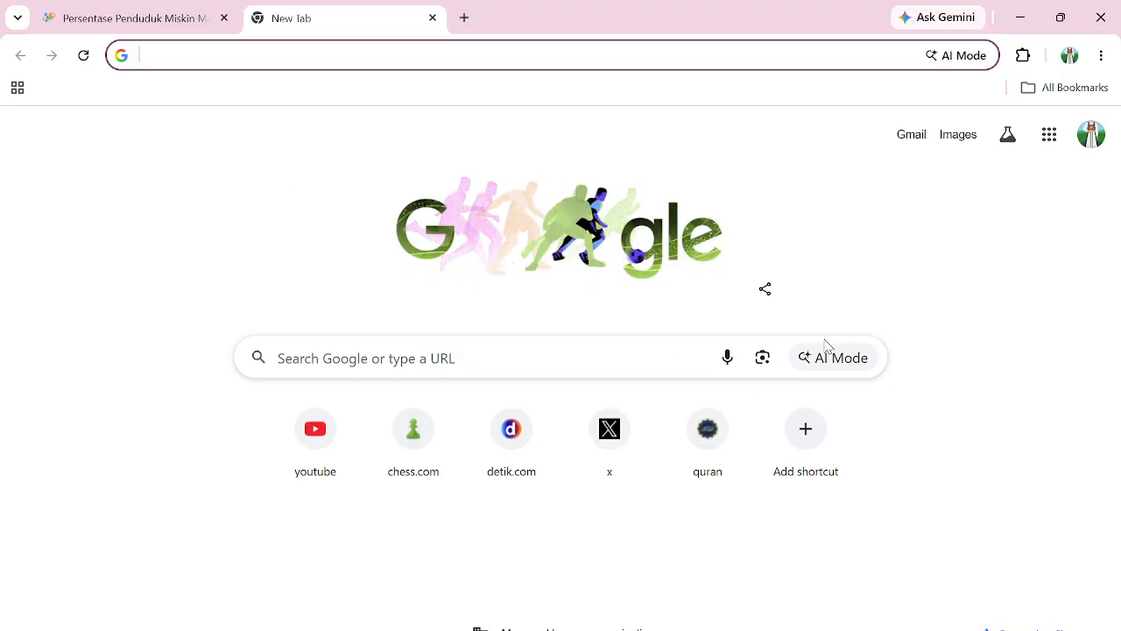
{"action": "type", "text": "darimana"}
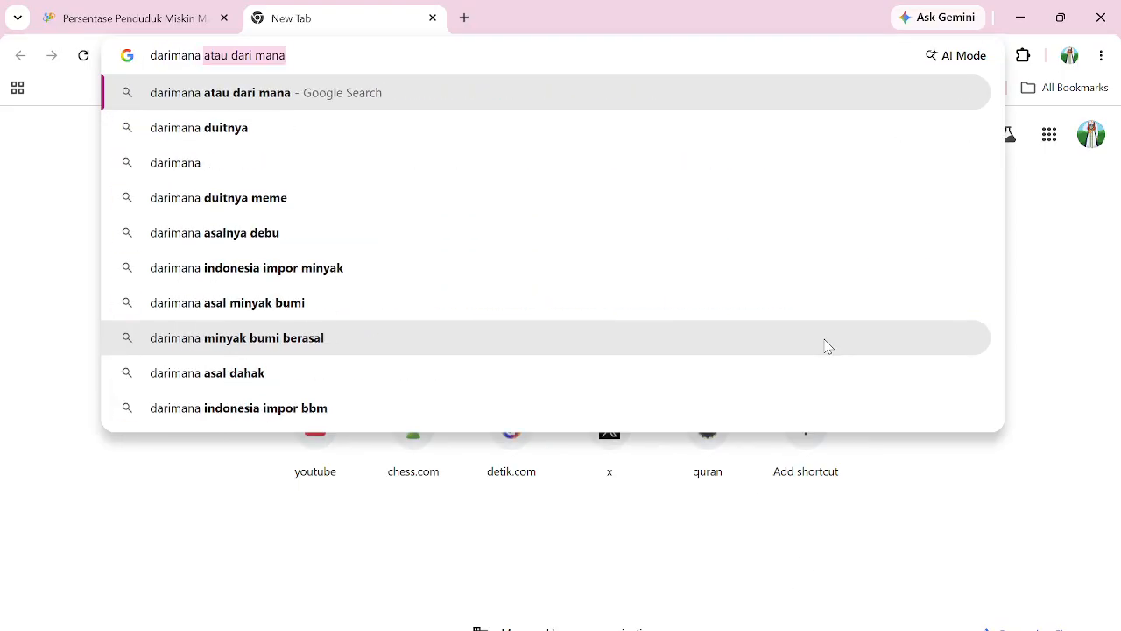
{"action": "type", "text": " tin"}
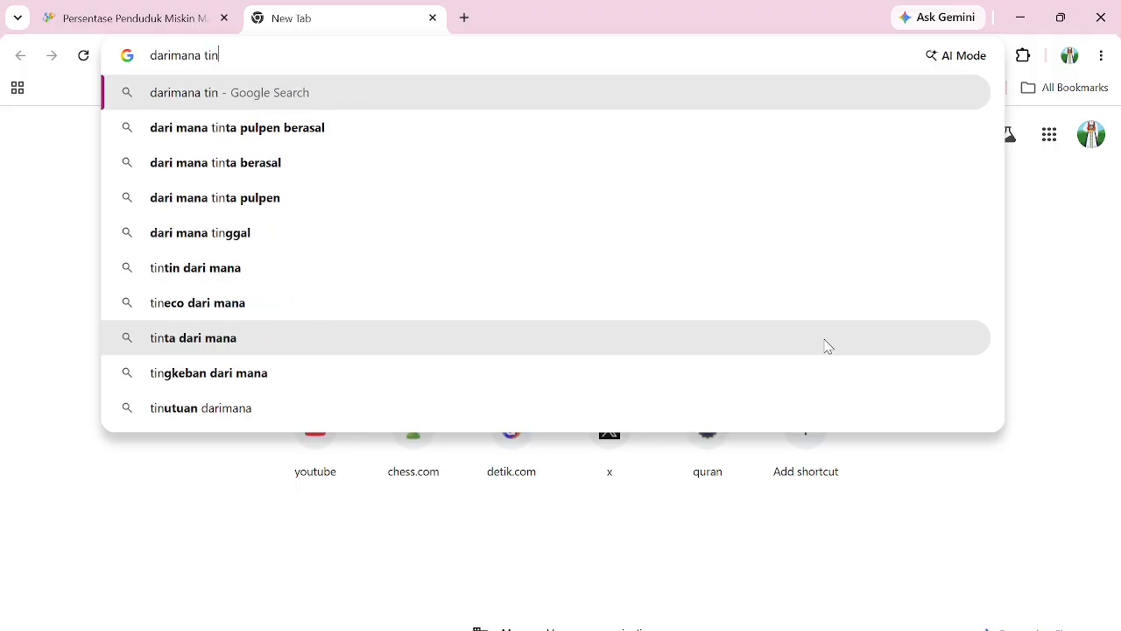
{"action": "type", "text": "gkat kemi"}
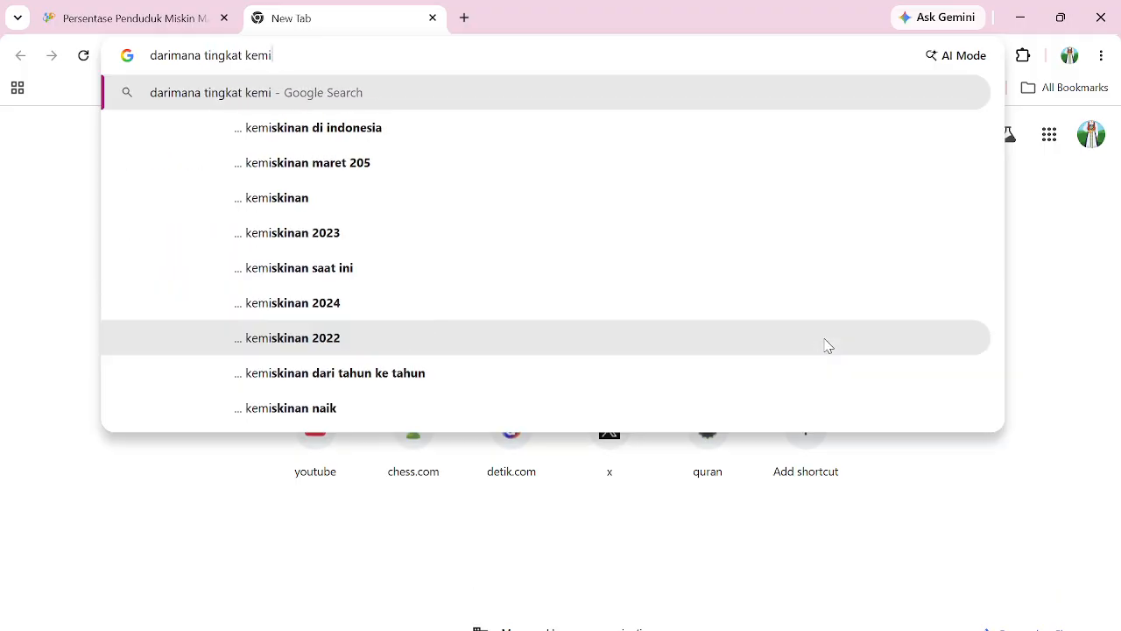
{"action": "type", "text": "skinan dihitu"}
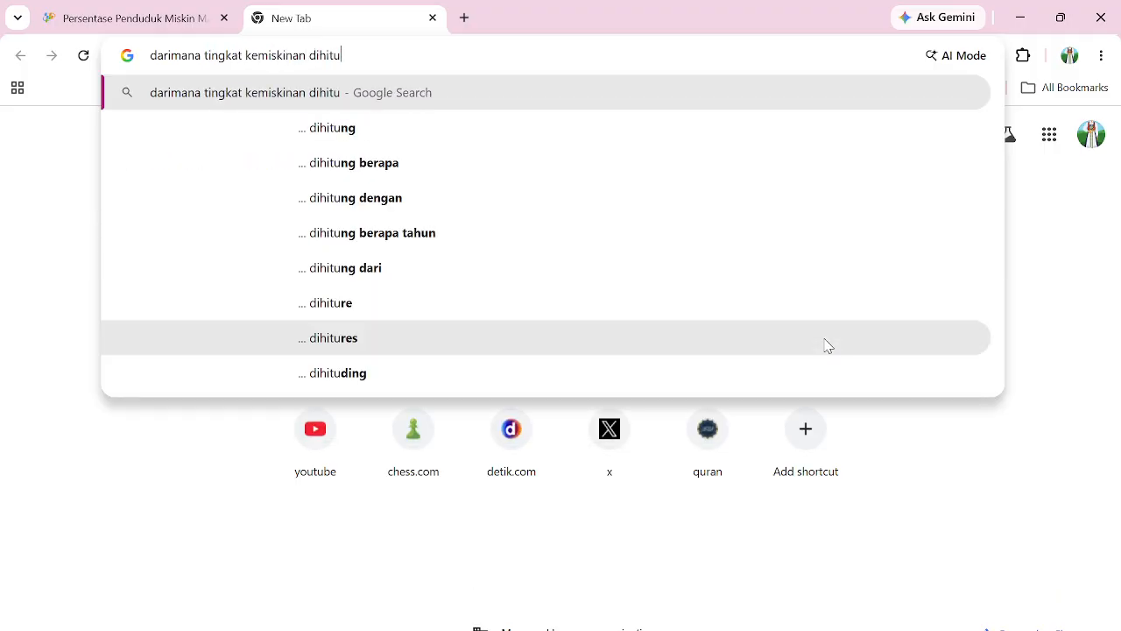
{"action": "type", "text": "ng olehBPS"}
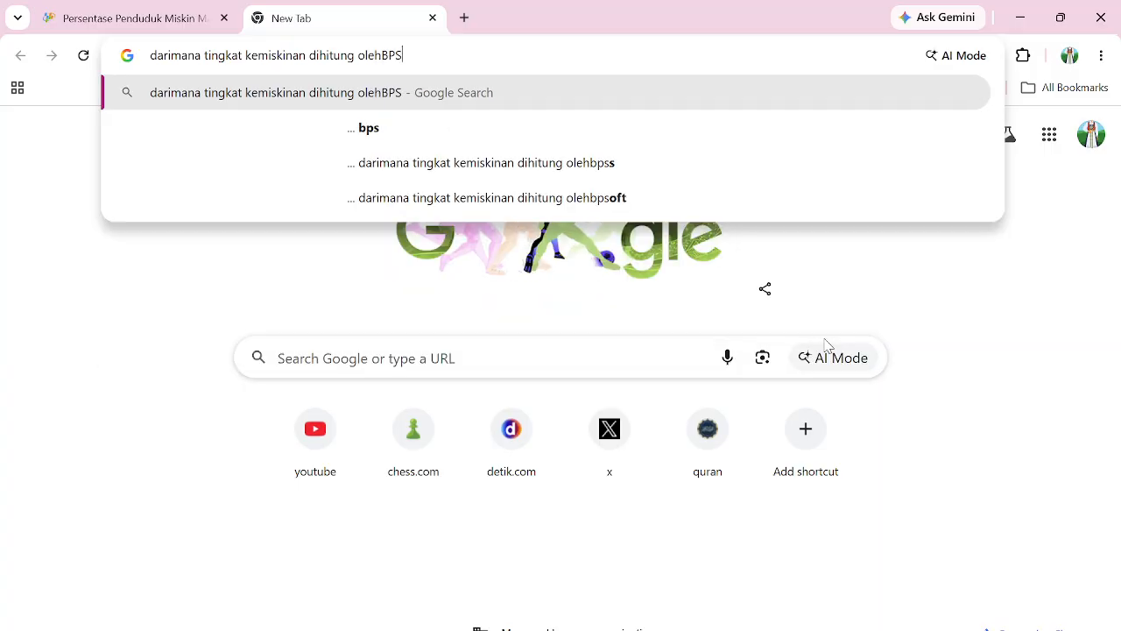
{"action": "key", "text": "Return"}
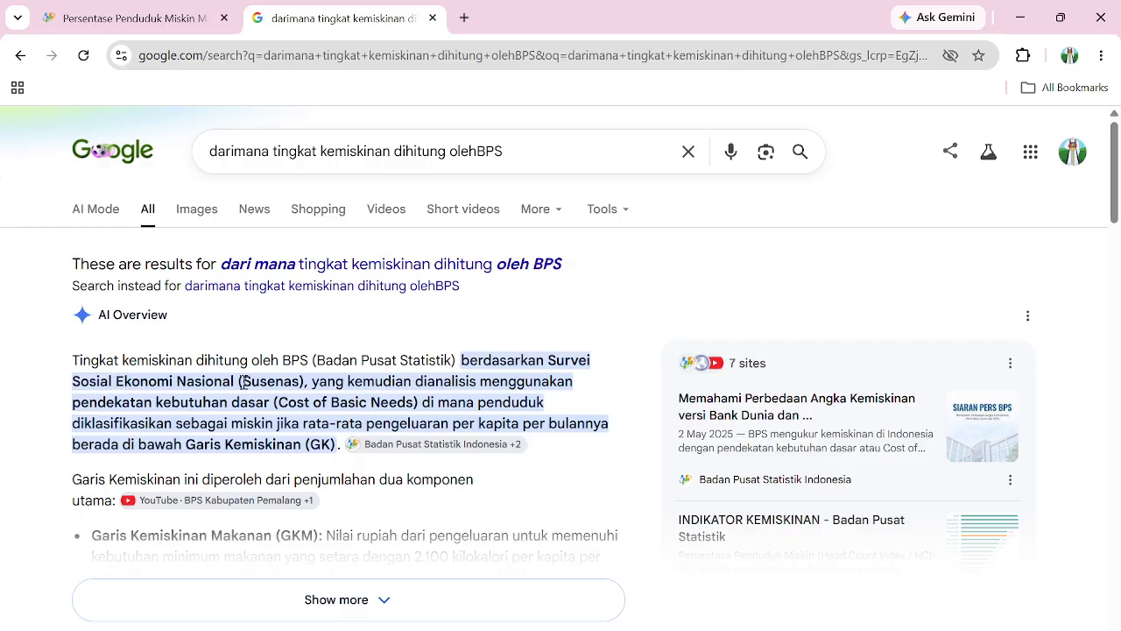
- Read the AI Overview on how BPS calculates poverty, enlarging the page to 125% and highlighting the passage on the Susenas survey
{"action": "left_click_drag", "start_coordinate": [313, 383], "coordinate": [573, 400]}
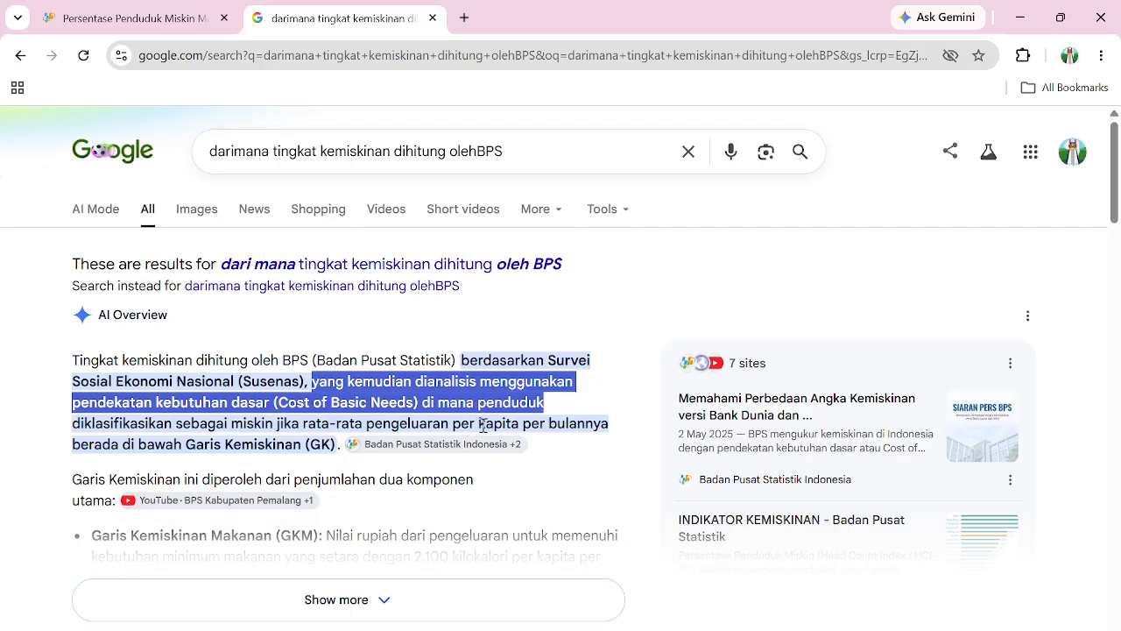
{"action": "left_click_drag", "start_coordinate": [73, 448], "coordinate": [343, 456]}
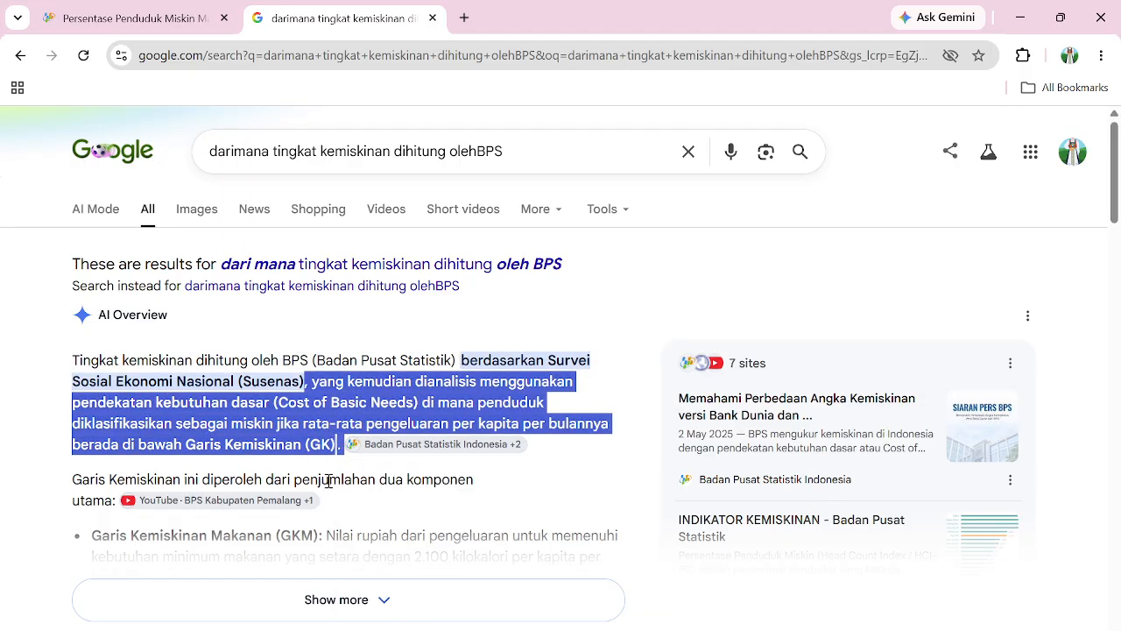
{"action": "left_click", "coordinate": [267, 398]}
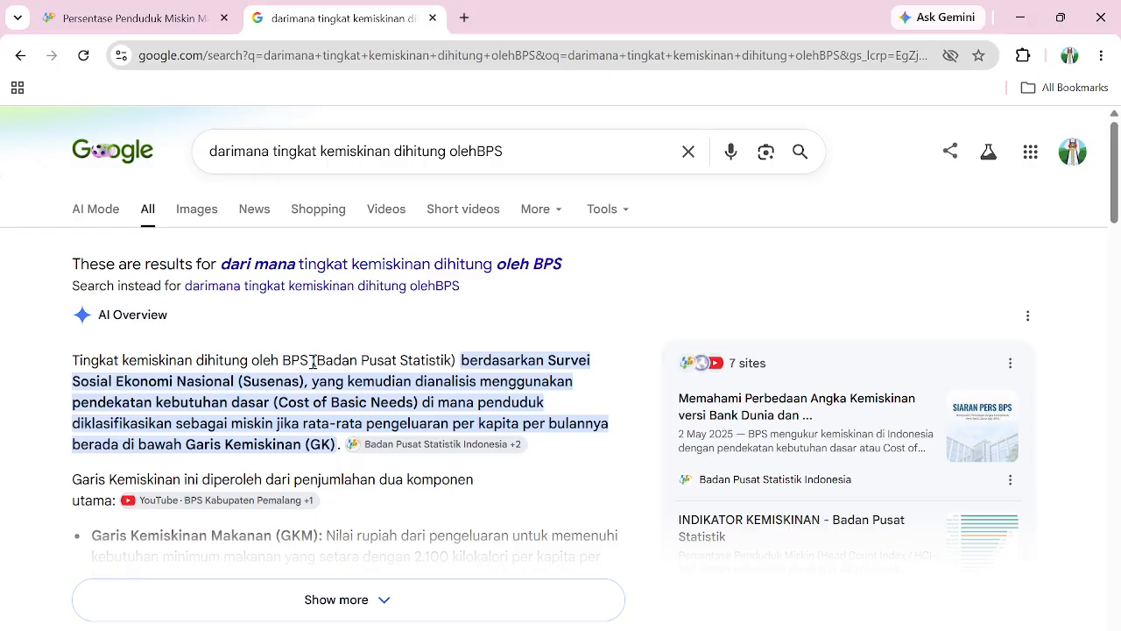
{"action": "key", "text": "ctrl+equal"}
{"action": "key", "text": "ctrl+equal"}
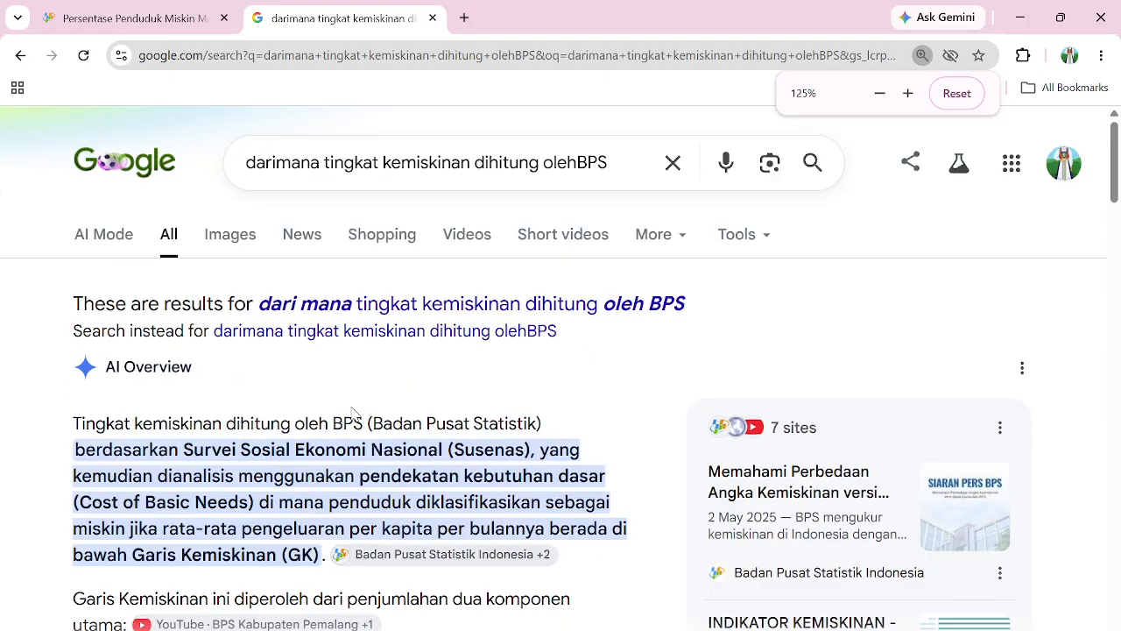
{"action": "scroll", "coordinate": [303, 381], "scroll_direction": "down", "scroll_amount": 1}
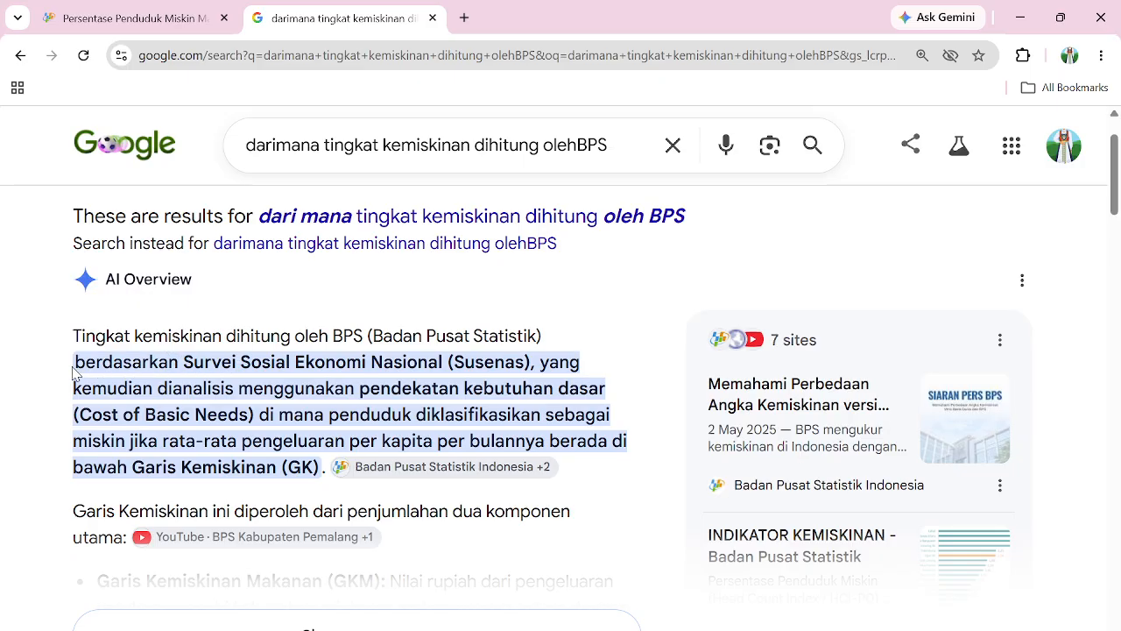
{"action": "left_click_drag", "start_coordinate": [81, 365], "coordinate": [530, 363]}
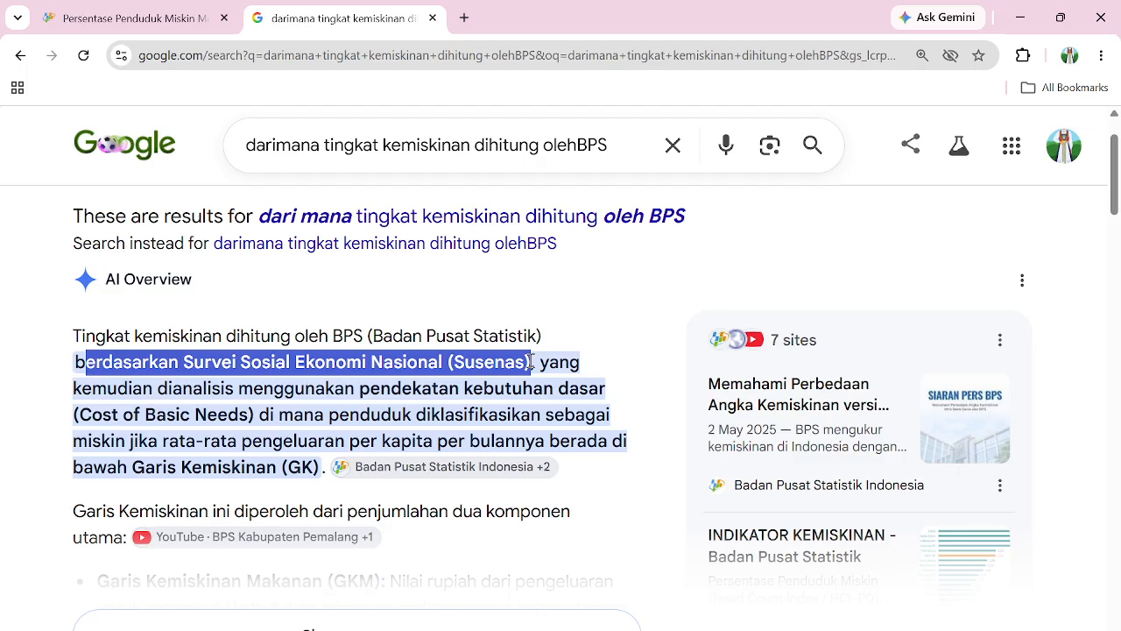
- Review the start of the BPS press release again and return to the Google results on the poverty calculation
{"action": "left_click", "coordinate": [165, 21]}
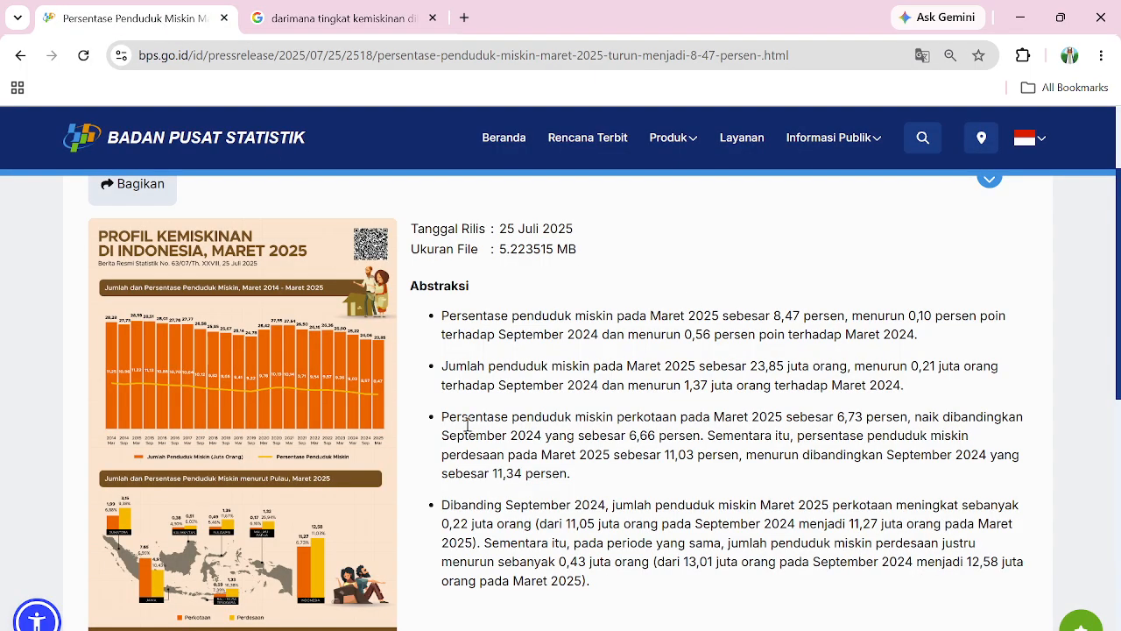
{"action": "scroll", "coordinate": [397, 362], "scroll_direction": "up", "scroll_amount": 3}
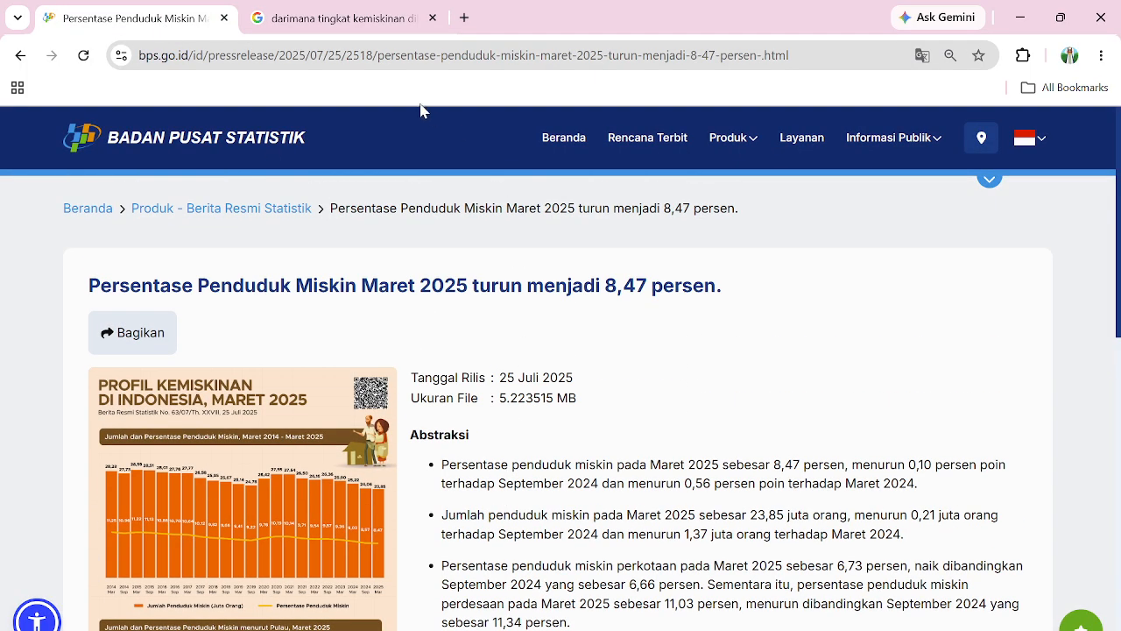
{"action": "left_click", "coordinate": [346, 17]}
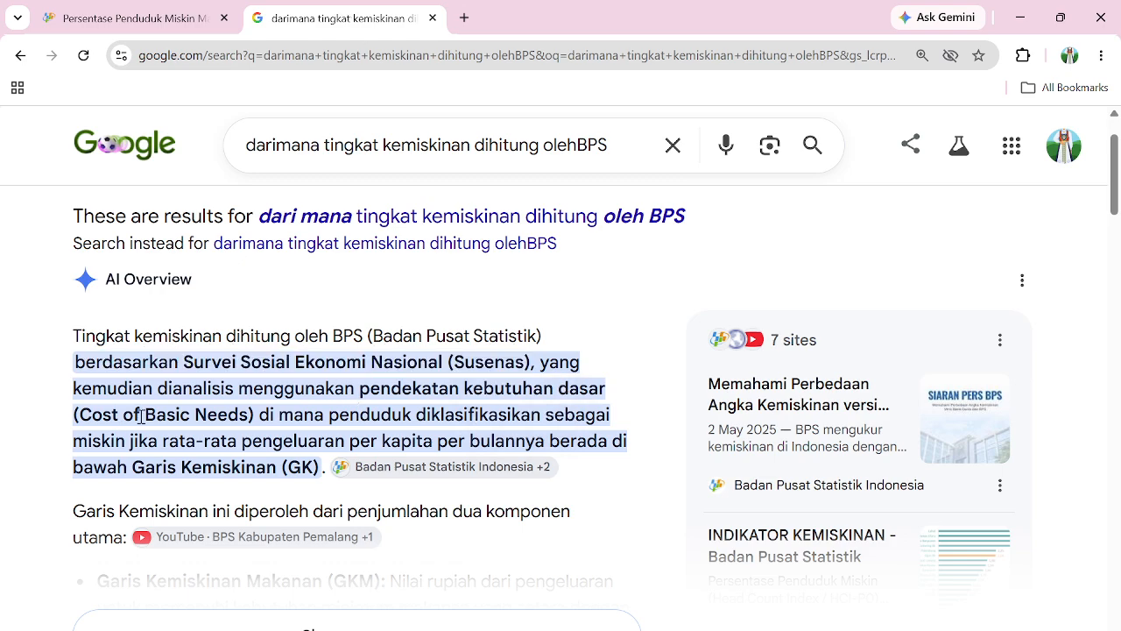
- Highlight the AI Overview phrases on the basic needs approach, average monthly per capita expenditure and Garis Kemiskinan (GK)
{"action": "left_click_drag", "start_coordinate": [360, 390], "coordinate": [603, 391]}
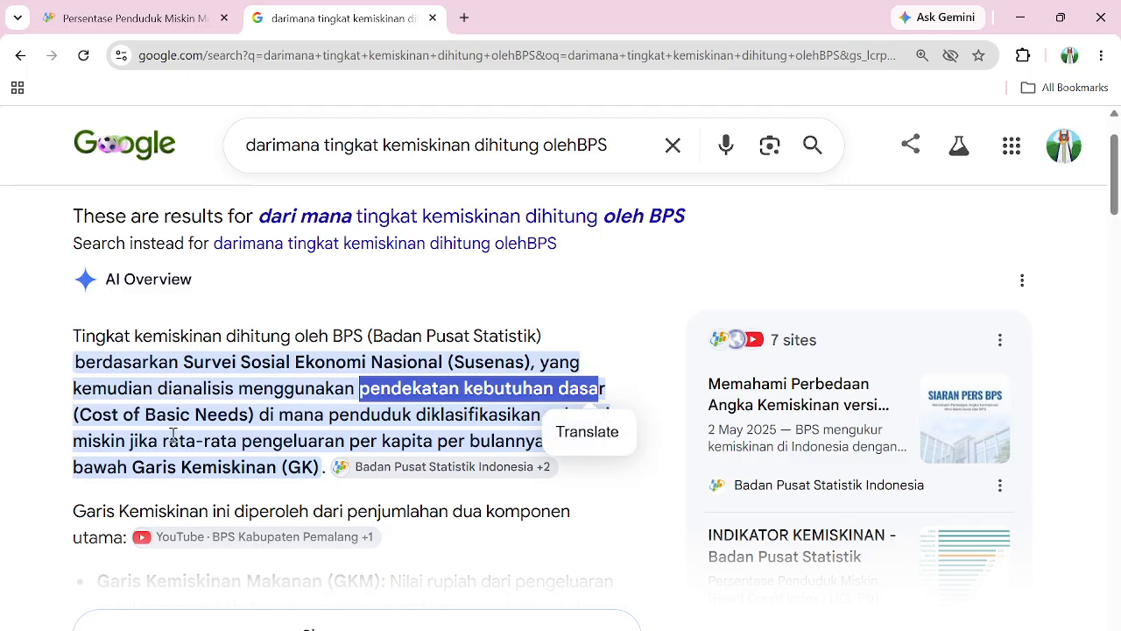
{"action": "left_click_drag", "start_coordinate": [167, 442], "coordinate": [544, 442]}
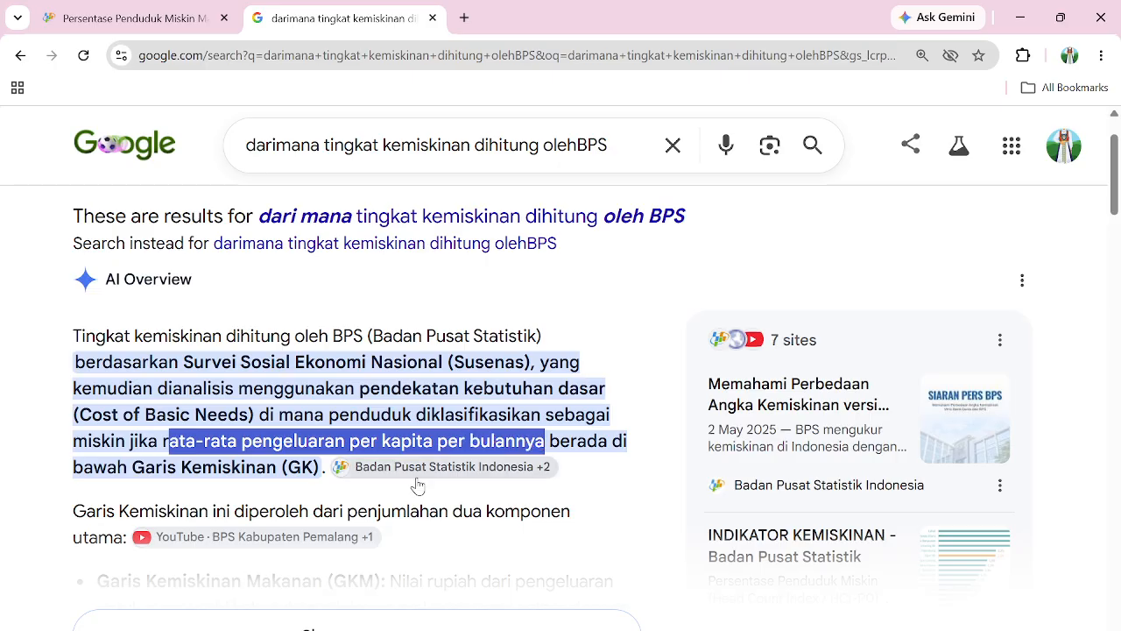
{"action": "left_click_drag", "start_coordinate": [132, 467], "coordinate": [320, 465]}
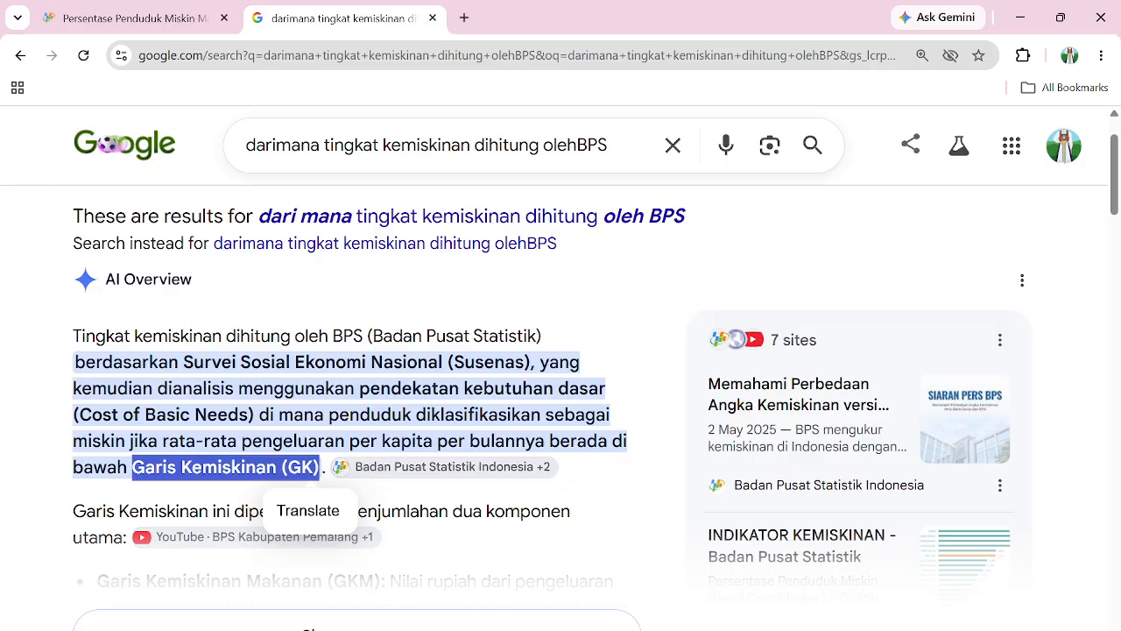
- Launch StataNow 19 SE in a maximized window and widen its results area
{"action": "mouse_move", "coordinate": [715, 630]}
{"action": "key", "text": "super"}
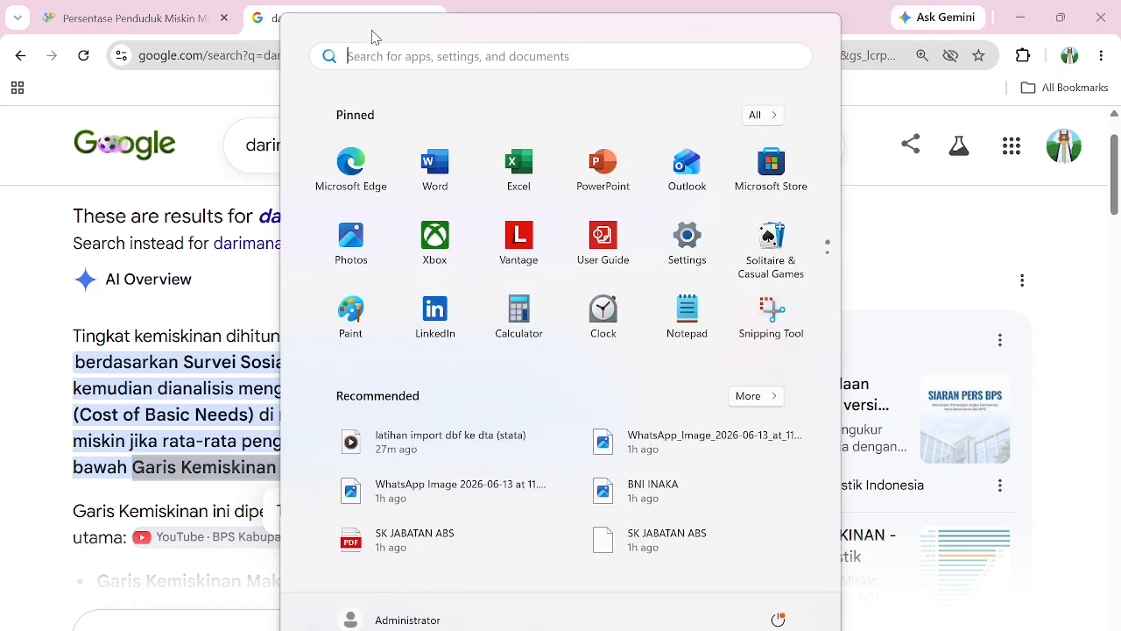
{"action": "type", "text": "stataNow 19 SE"}
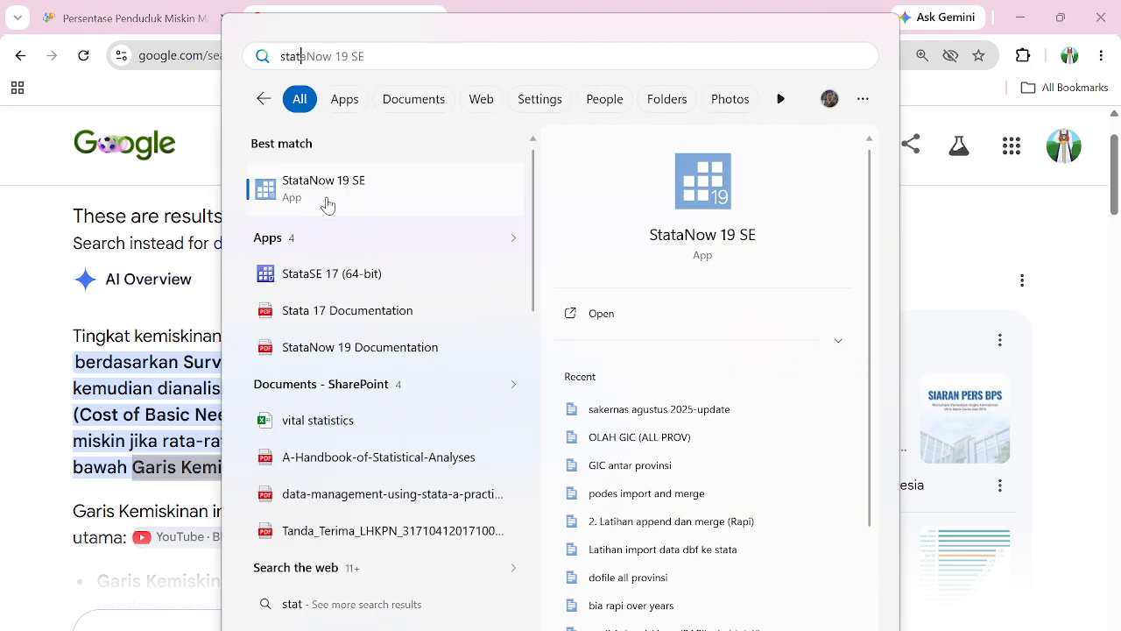
{"action": "left_click", "coordinate": [326, 201]}
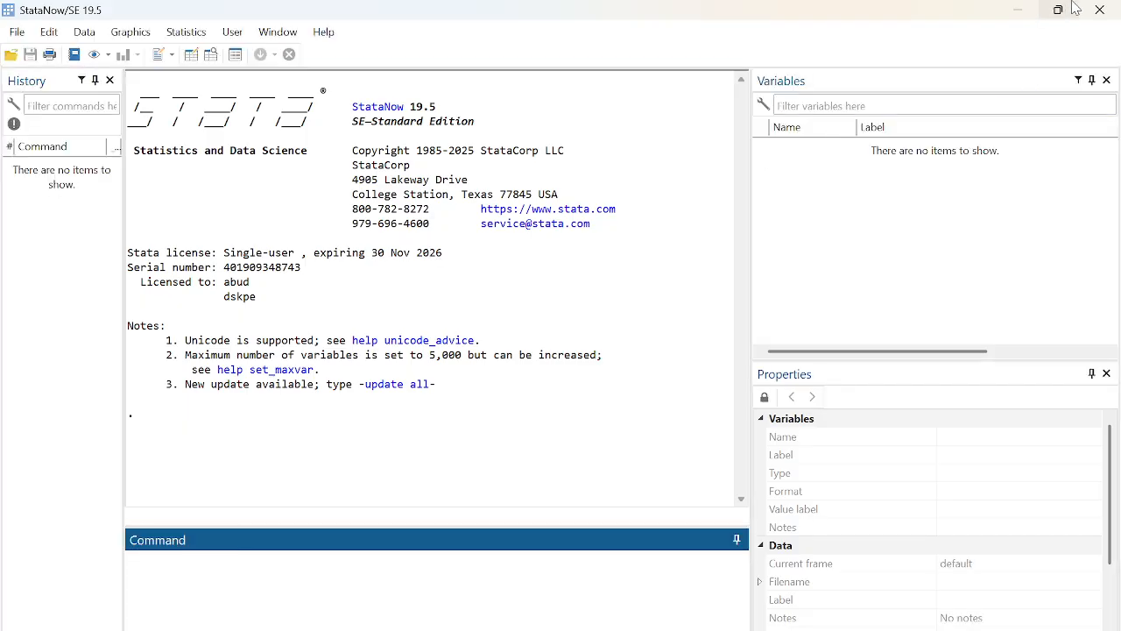
{"action": "left_click", "coordinate": [1058, 11]}
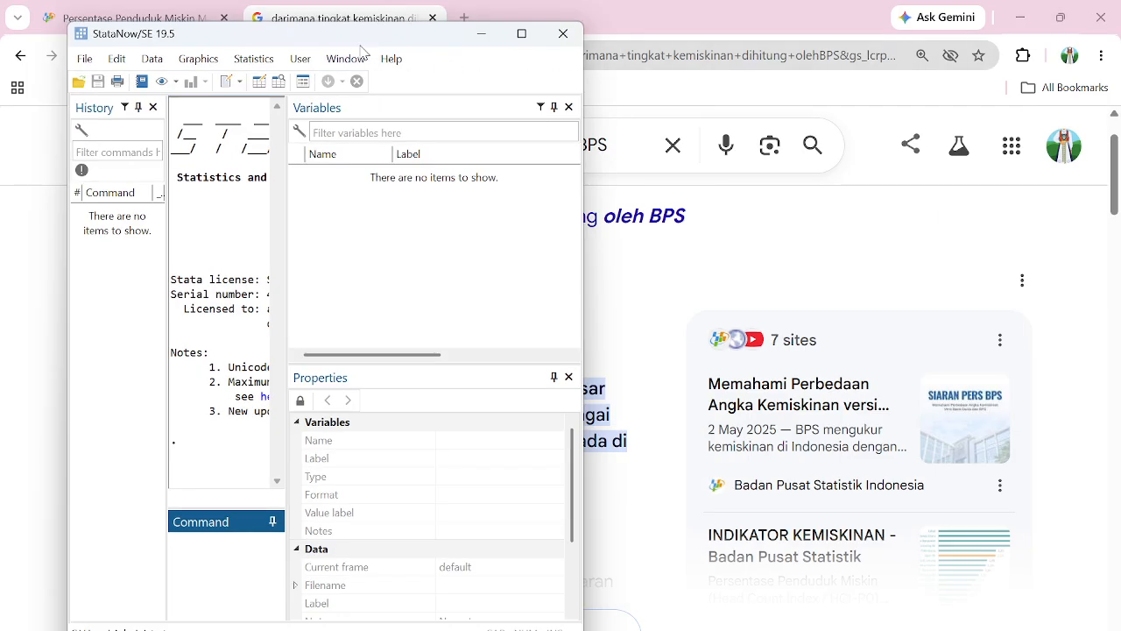
{"action": "left_click_drag", "start_coordinate": [365, 44], "coordinate": [612, 100]}
{"action": "left_click", "coordinate": [769, 101]}
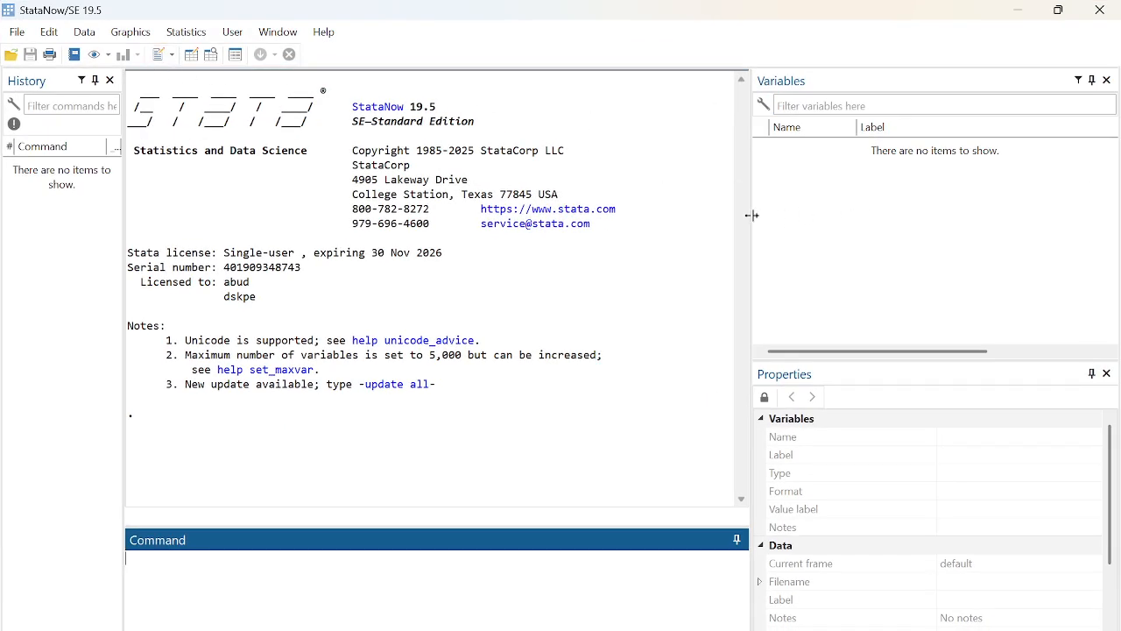
{"action": "left_click_drag", "start_coordinate": [747, 214], "coordinate": [847, 218]}
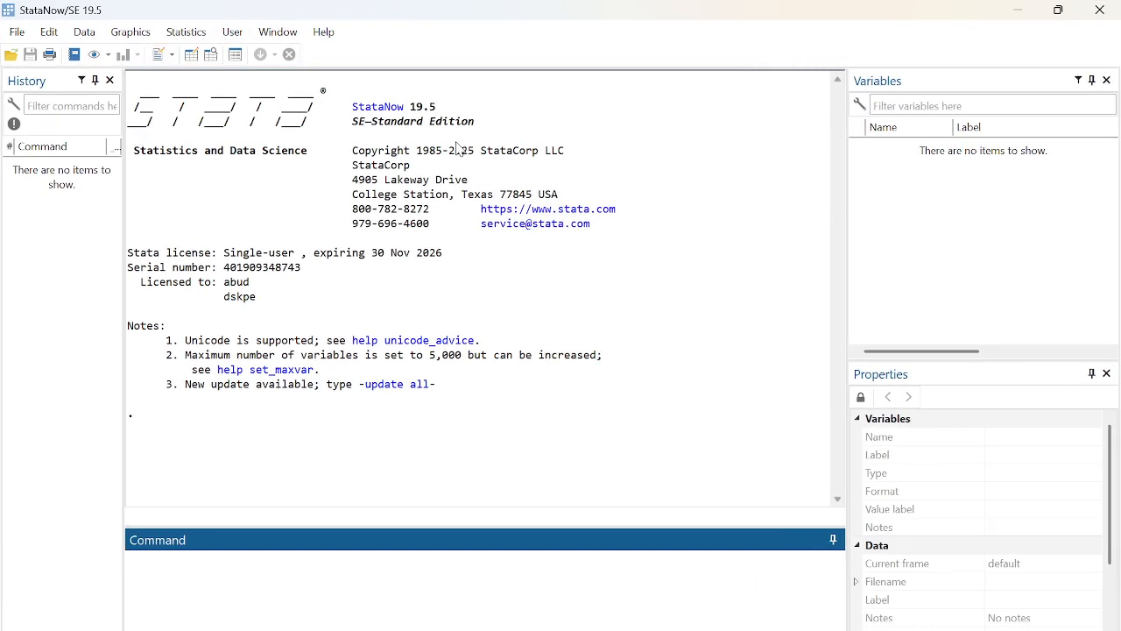
- Create a new do-file with the comment title "***MENGHITUNG TINGKAT KEMISKINAN INDONESIA MARET 2025****"
{"action": "left_click", "coordinate": [159, 54]}
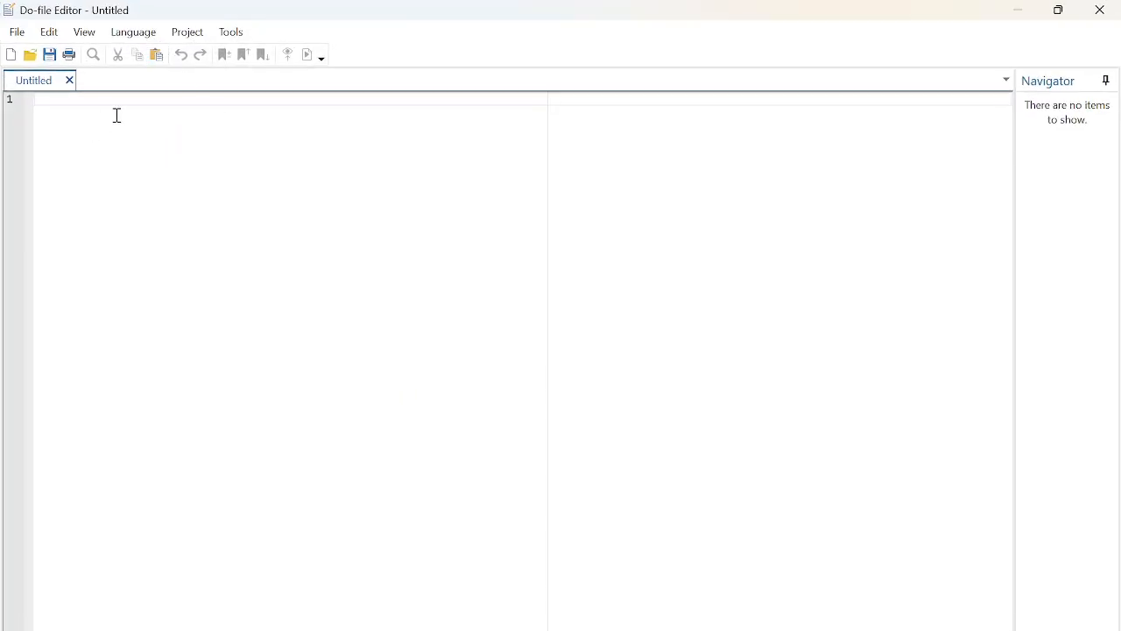
{"action": "type", "text": "***"}
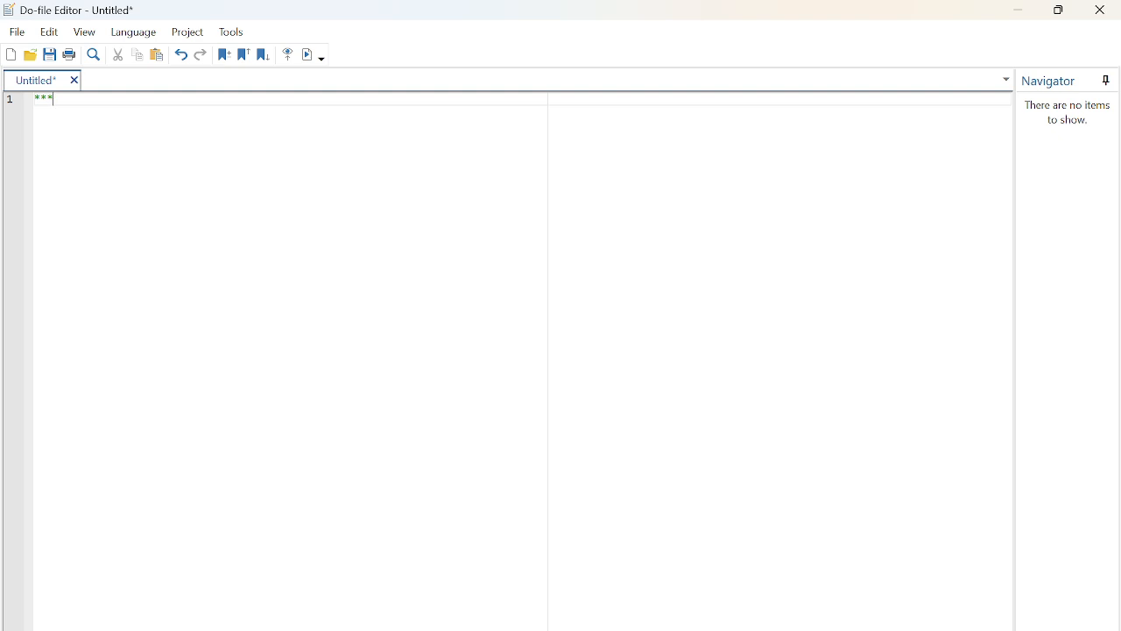
{"action": "type", "text": "MENGHITUNG TINGKAT K"}
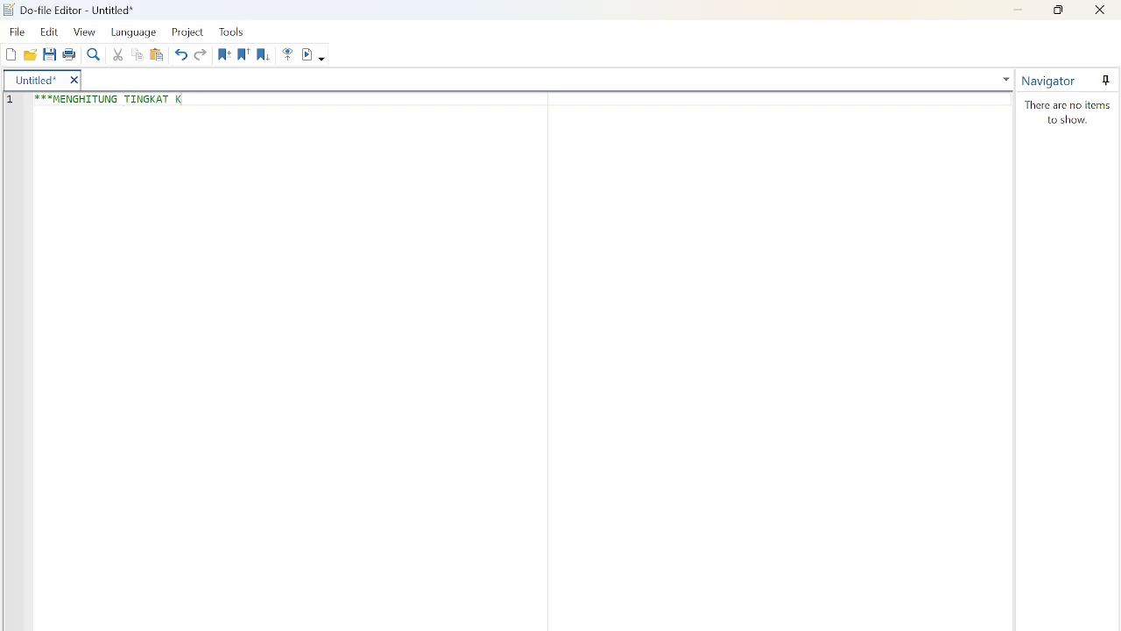
{"action": "type", "text": "EMISKINAN indon"}
{"action": "key", "text": "BackSpace"}
{"action": "key", "text": "BackSpace"}
{"action": "key", "text": "BackSpace"}
{"action": "key", "text": "BackSpace"}
{"action": "key", "text": "BackSpace"}
{"action": "type", "text": "INDON"}
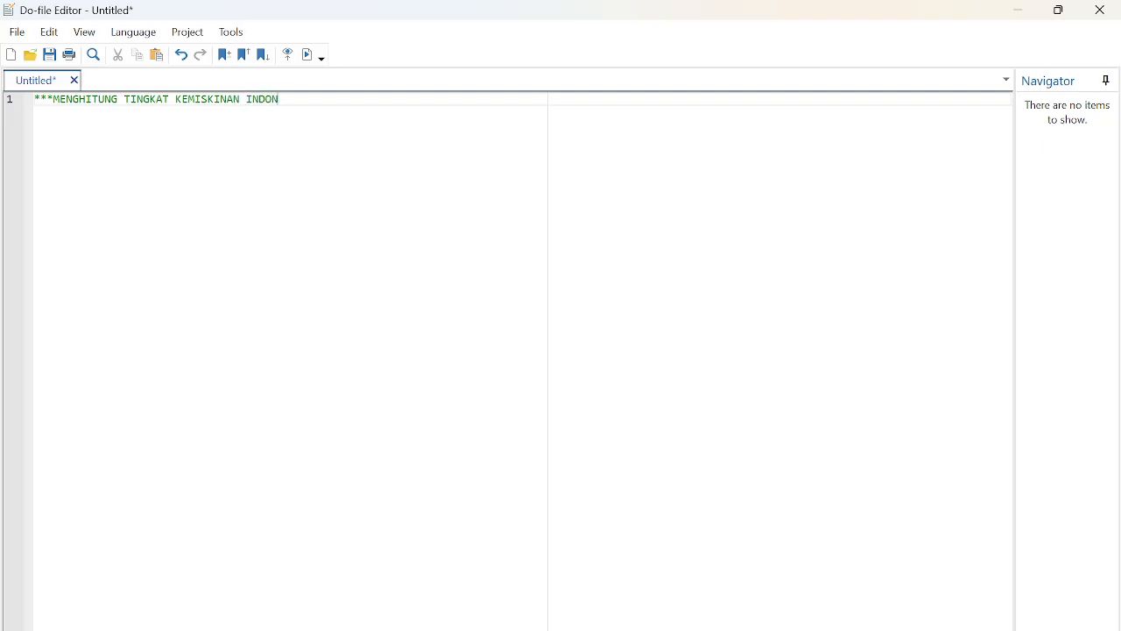
{"action": "type", "text": "ESIA MARET 2025****"}
{"action": "key", "text": "Return"}
{"action": "key", "text": "Return"}
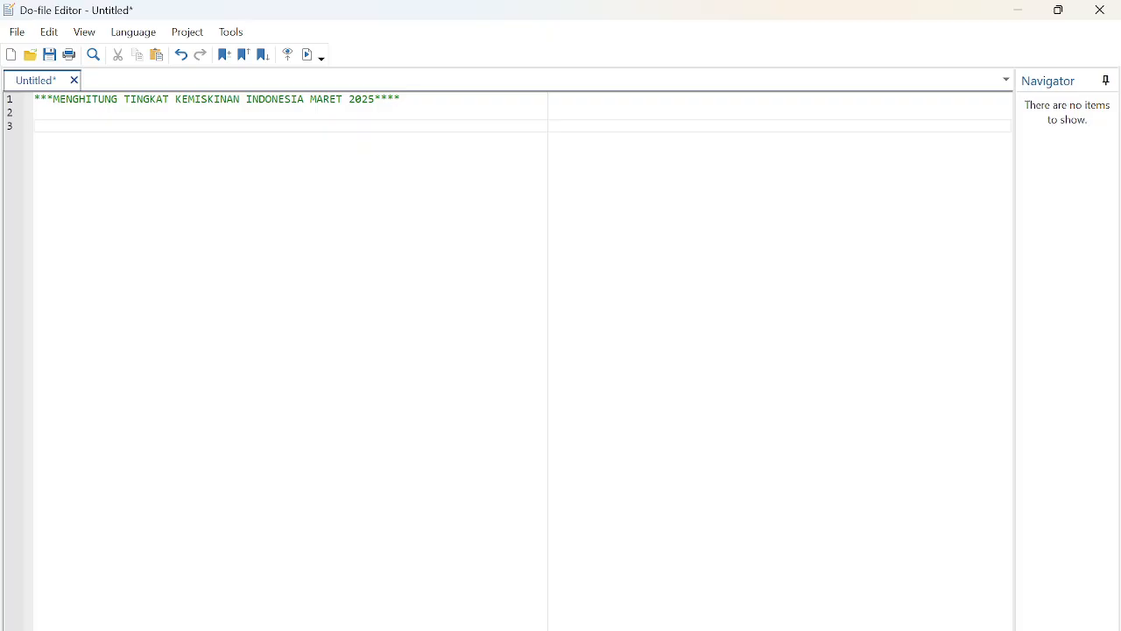
- Start a block comment headed "/*NOTES:" below the do-file's title
{"action": "key", "text": "ctrl+s"}
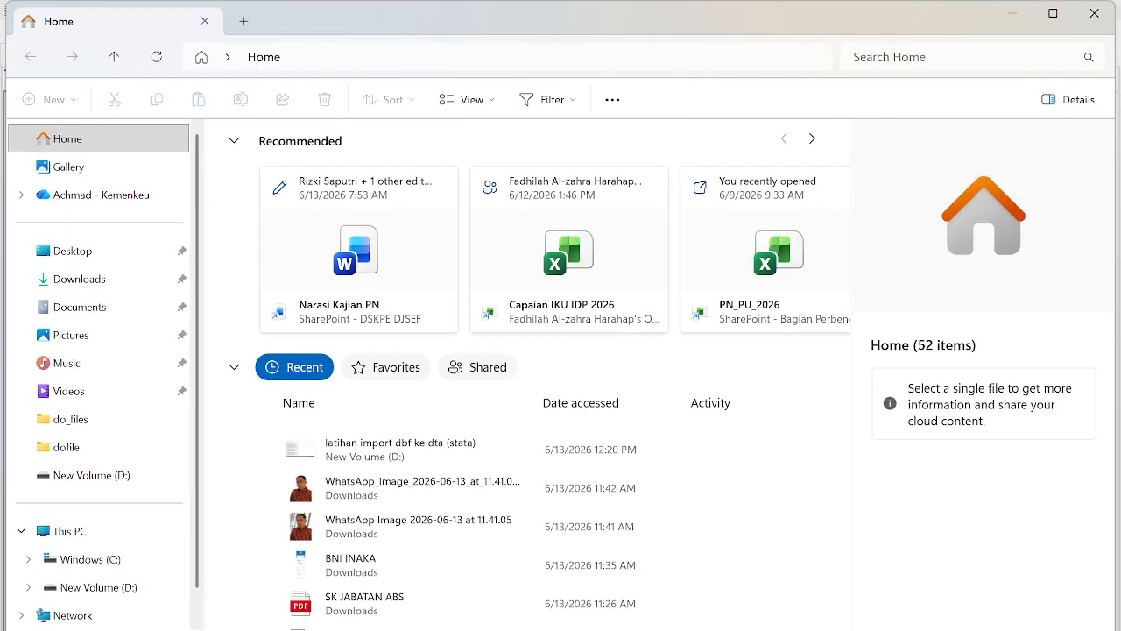
{"action": "key", "text": "alt+Tab"}
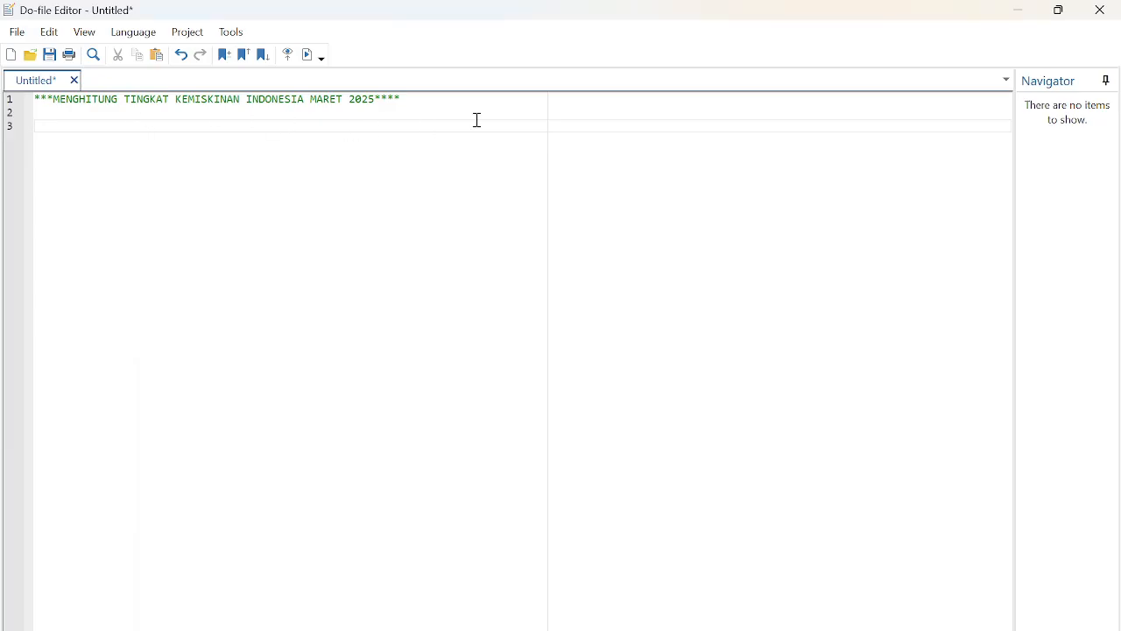
{"action": "type", "text": "**cATATAN"}
{"action": "key", "text": "BackSpace"}
{"action": "key", "text": "BackSpace"}
{"action": "key", "text": "BackSpace"}
{"action": "key", "text": "BackSpace"}
{"action": "key", "text": "BackSpace"}
{"action": "key", "text": "BackSpace"}
{"action": "key", "text": "BackSpace"}
{"action": "type", "text": "NOTES"}
{"action": "type", "text": "/"}
{"action": "key", "text": "Delete"}
{"action": "key", "text": "Return"}
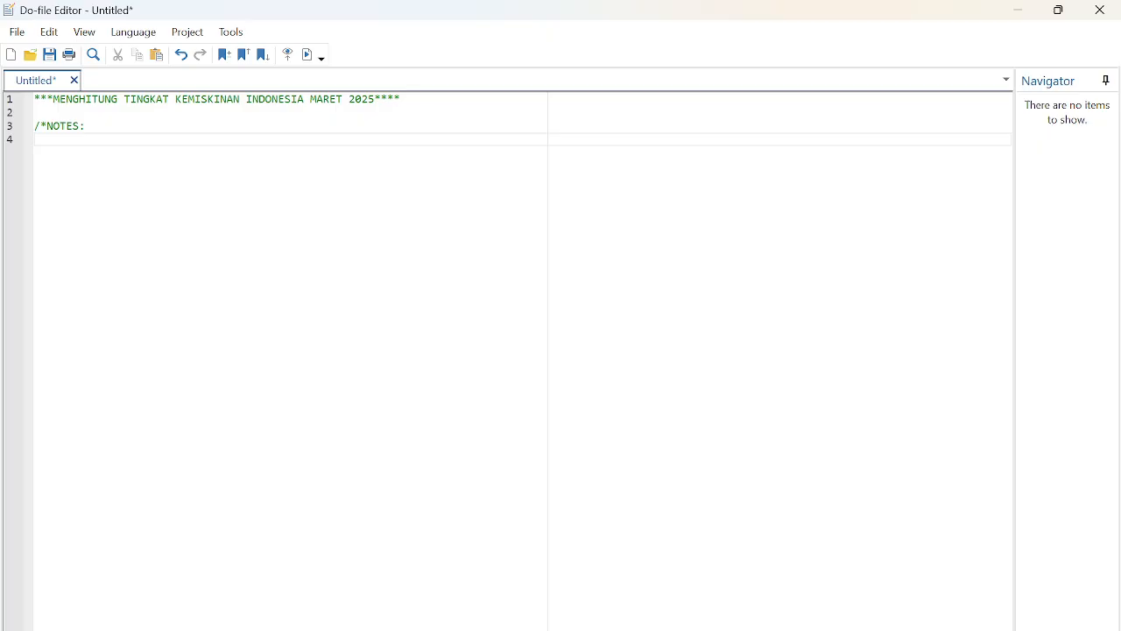
- Add the notes "1. BLOK 43 SUSENAS MARET 2025" and "2. GARIS KEMISKINAN MARET 2025" to the comment block
{"action": "type", "text": "1. BLOK 43 SUSENAS"}
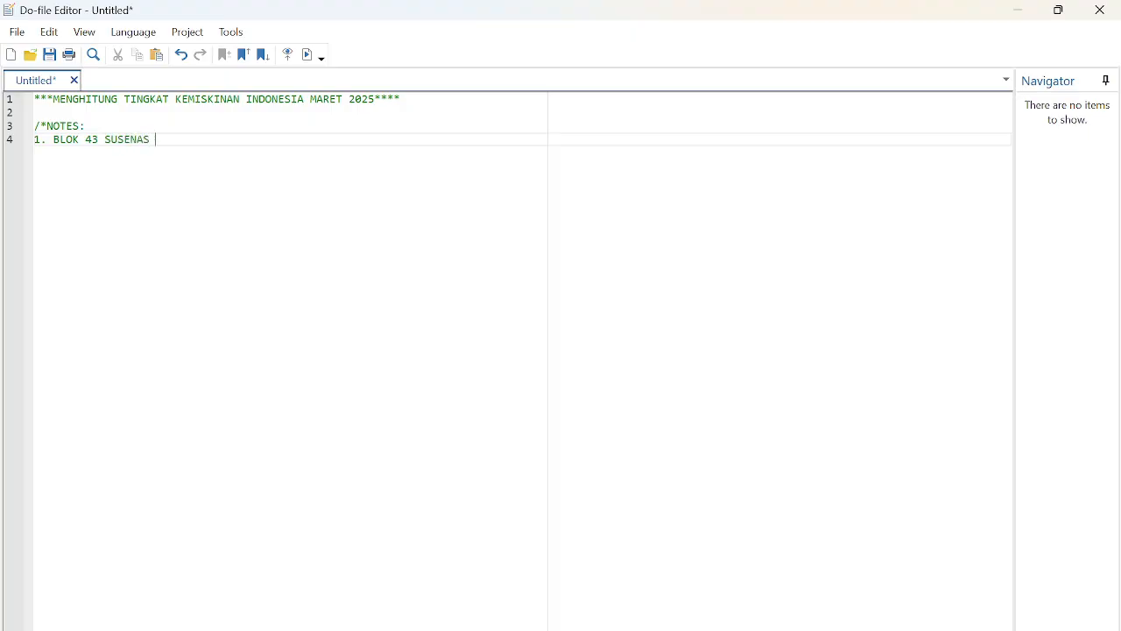
{"action": "key", "text": "Return"}
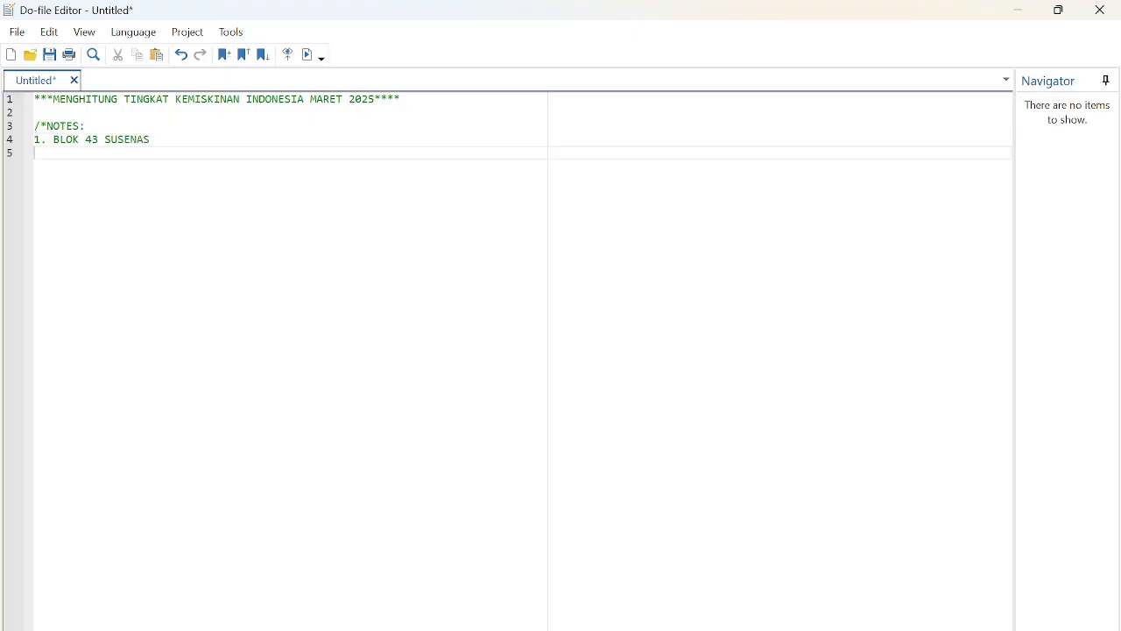
{"action": "type", "text": "2. GARIS KEMISK"}
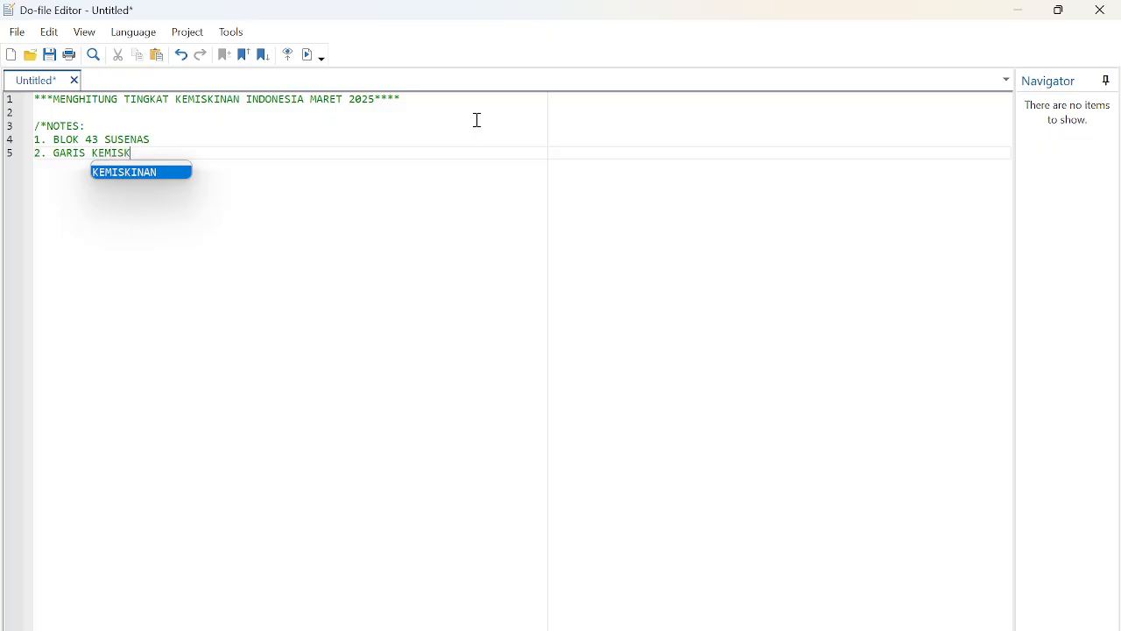
{"action": "type", "text": "INAN "}
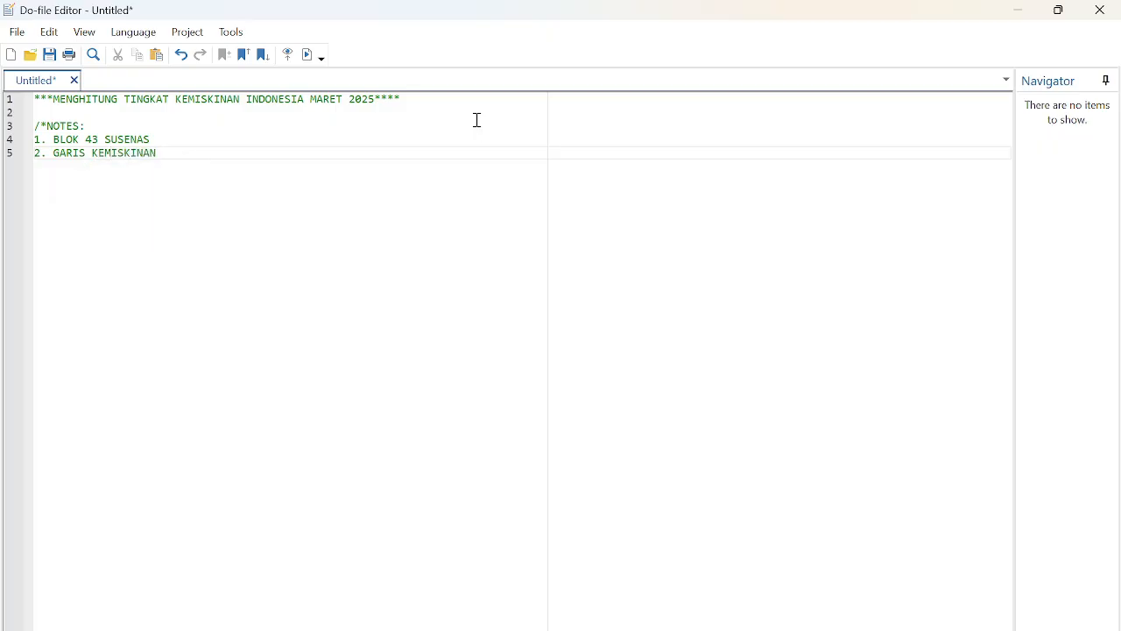
{"action": "type", "text": "MARET 2025"}
{"action": "key", "text": "Up"}
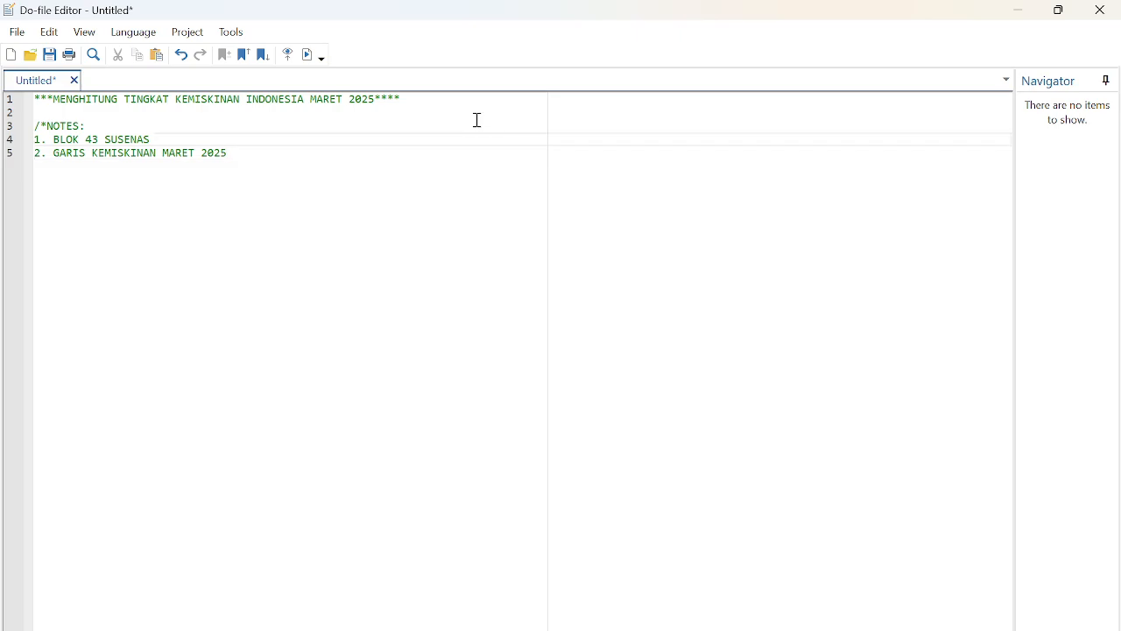
{"action": "type", "text": "MARET 2025"}
{"action": "key", "text": "Down"}
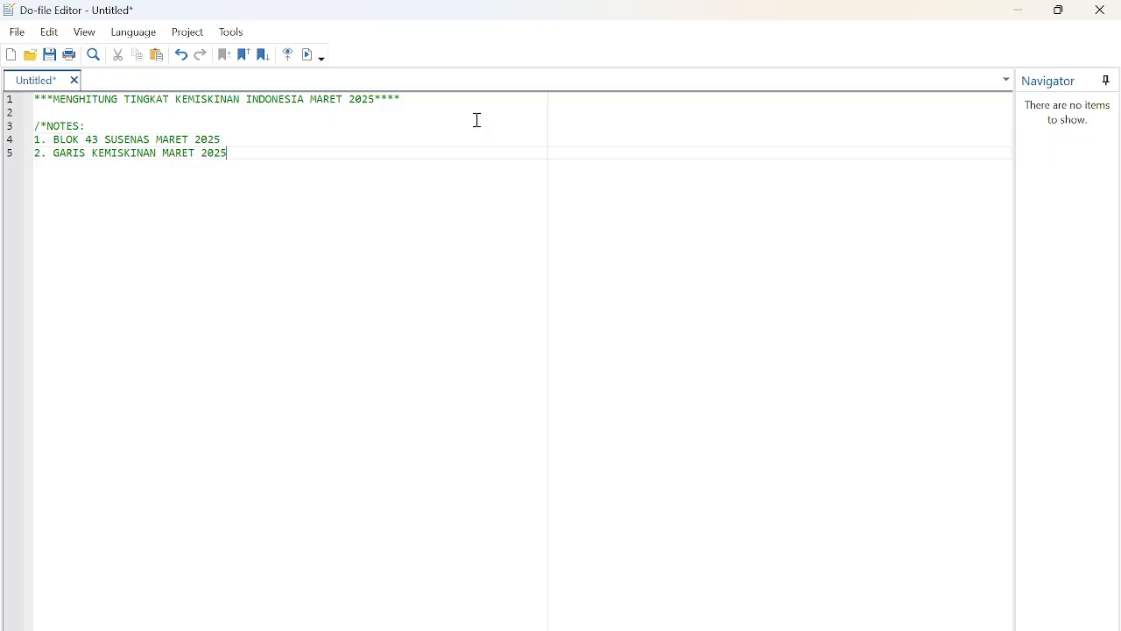
- Add the note "3. HITUNG TINGKAT KEMISKINAN" and close the comment block with "*/", leaving blank lines below
{"action": "key", "text": "Return"}
{"action": "type", "text": "3"}
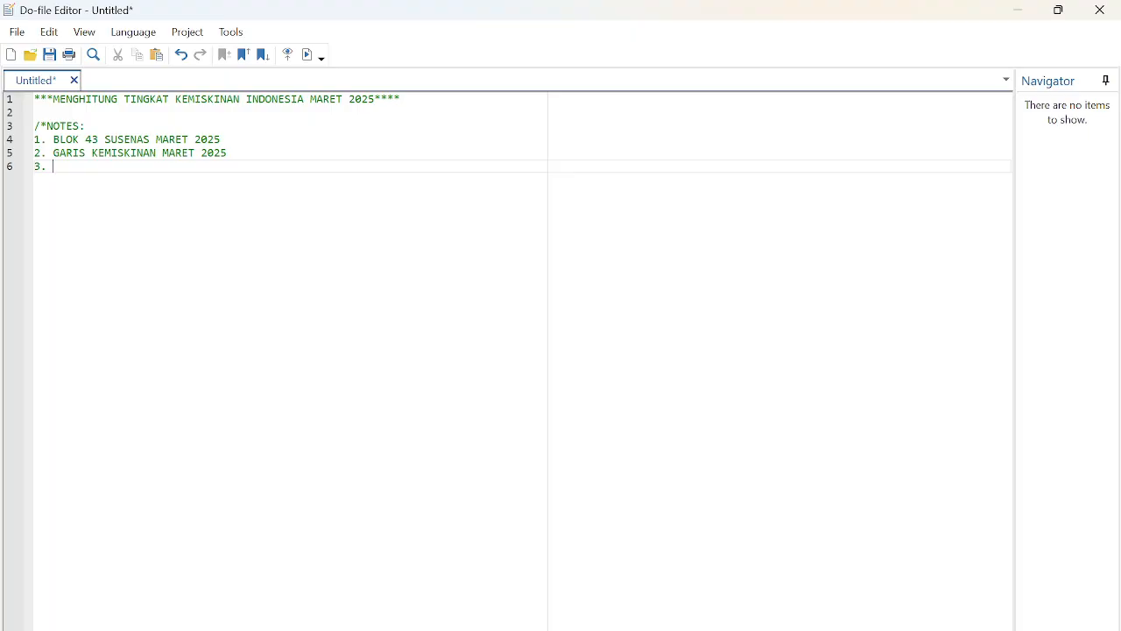
{"action": "type", "text": ". HITUNG TINGKAT"}
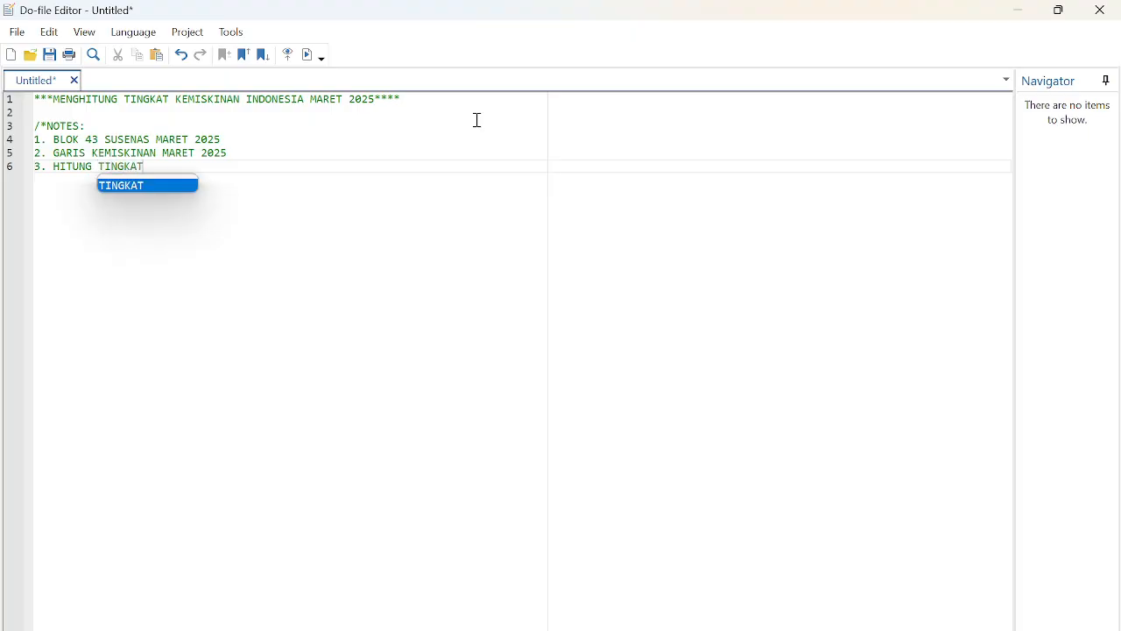
{"action": "type", "text": " KME"}
{"action": "key", "text": "BackSpace"}
{"action": "key", "text": "BackSpace"}
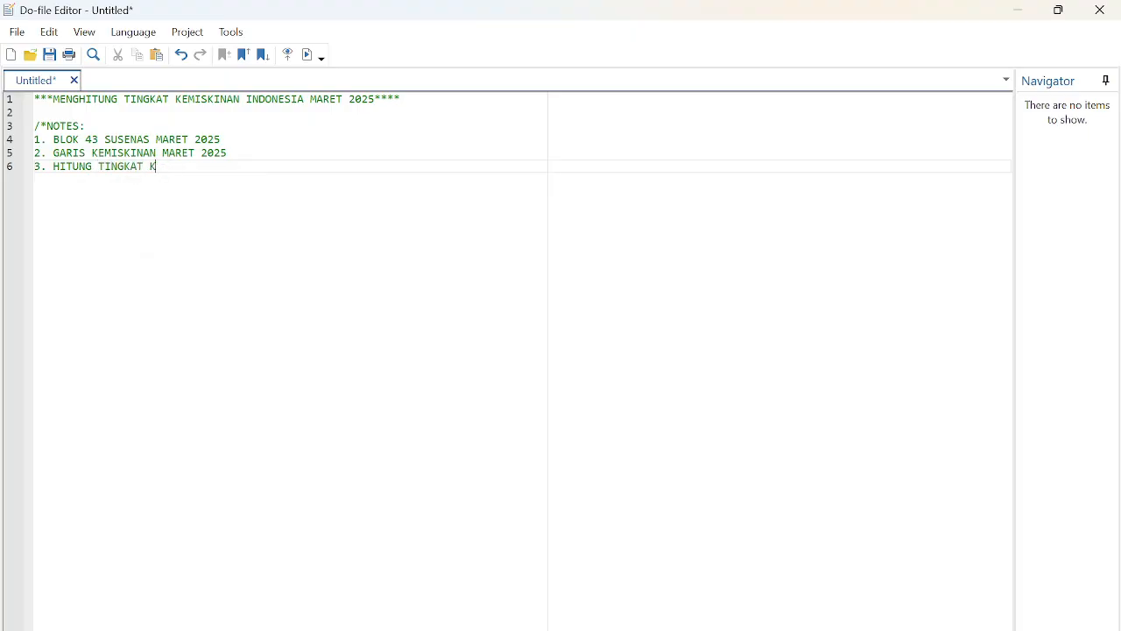
{"action": "type", "text": "EMISKINAN"}
{"action": "key", "text": "Return"}
{"action": "type", "text": "*"}
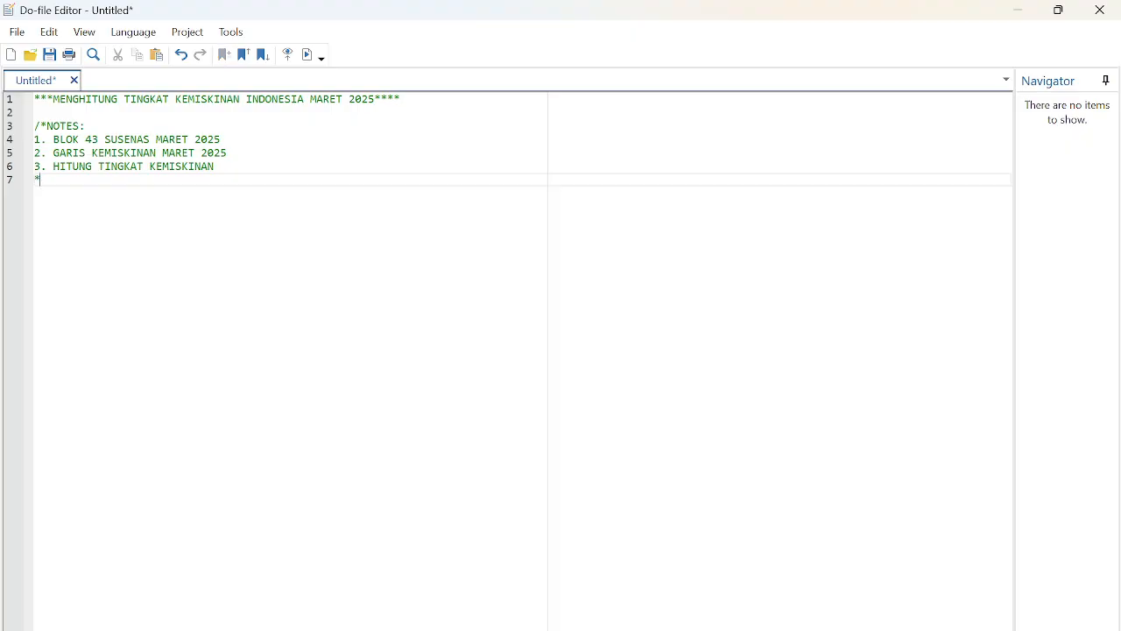
{"action": "type", "text": "/"}
{"action": "key", "text": "Return"}
{"action": "key", "text": "Return"}
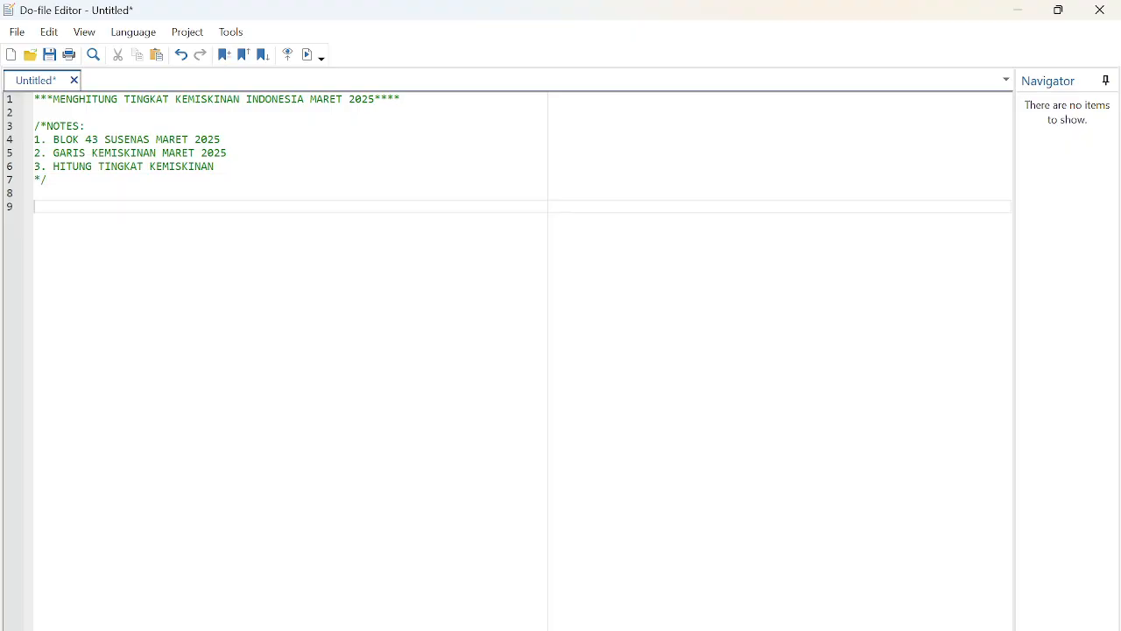
{"action": "key", "text": "Return"}
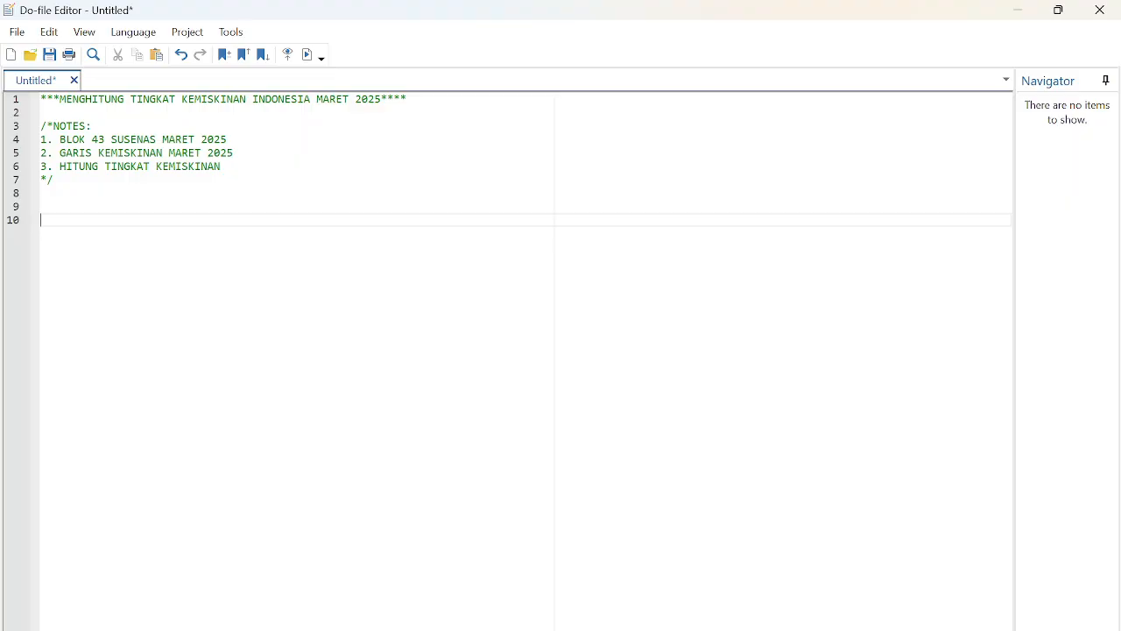
- Add the command "clear all" below the comment block
{"action": "type", "text": "c"}
{"action": "key", "text": "BackSpace"}
{"action": "type", "text": "CLEAR"}
{"action": "key", "text": "BackSpace"}
{"action": "key", "text": "BackSpace"}
{"action": "key", "text": "BackSpace"}
{"action": "key", "text": "BackSpace"}
{"action": "key", "text": "BackSpace"}
{"action": "type", "text": "clear"}
{"action": "key", "text": "Return"}
{"action": "key", "text": "BackSpace"}
{"action": "type", "text": "r all"}
{"action": "key", "text": "Return"}
{"action": "key", "text": "Return"}
- Add the command "set more off" below "clear all", followed by a blank line
{"action": "type", "text": "set m"}
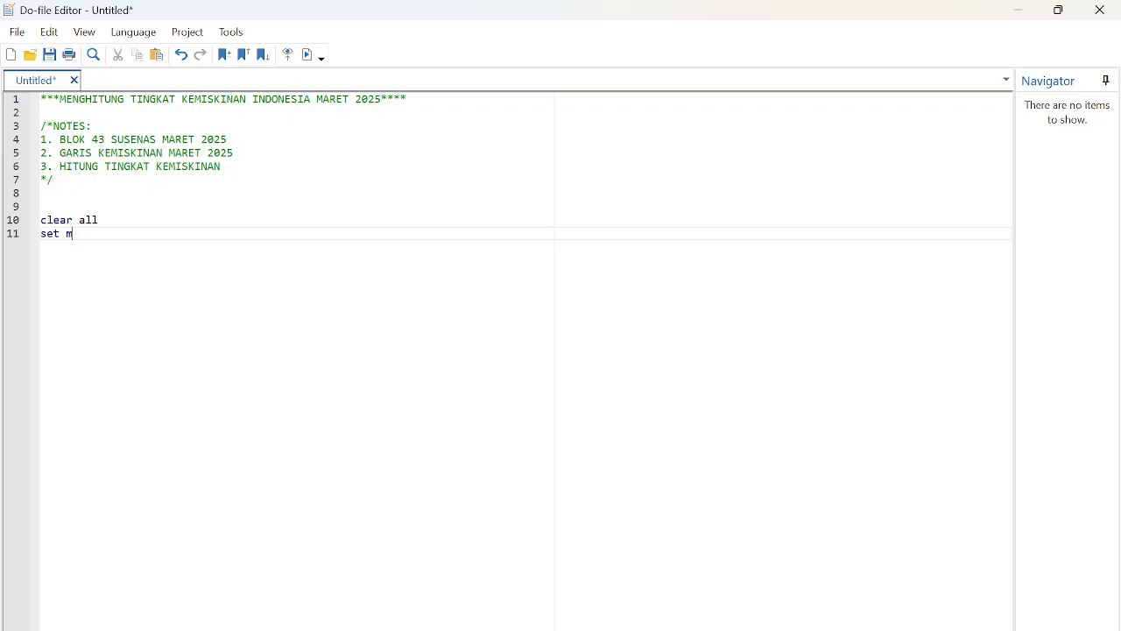
{"action": "key", "text": "BackSpace"}
{"action": "type", "text": "more"}
{"action": "key", "text": "BackSpace"}
{"action": "key", "text": "BackSpace"}
{"action": "key", "text": "BackSpace"}
{"action": "key", "text": "BackSpace"}
{"action": "key", "text": "BackSpace"}
{"action": "type", "text": "more off"}
{"action": "key", "text": "Return"}
{"action": "key", "text": "Return"}
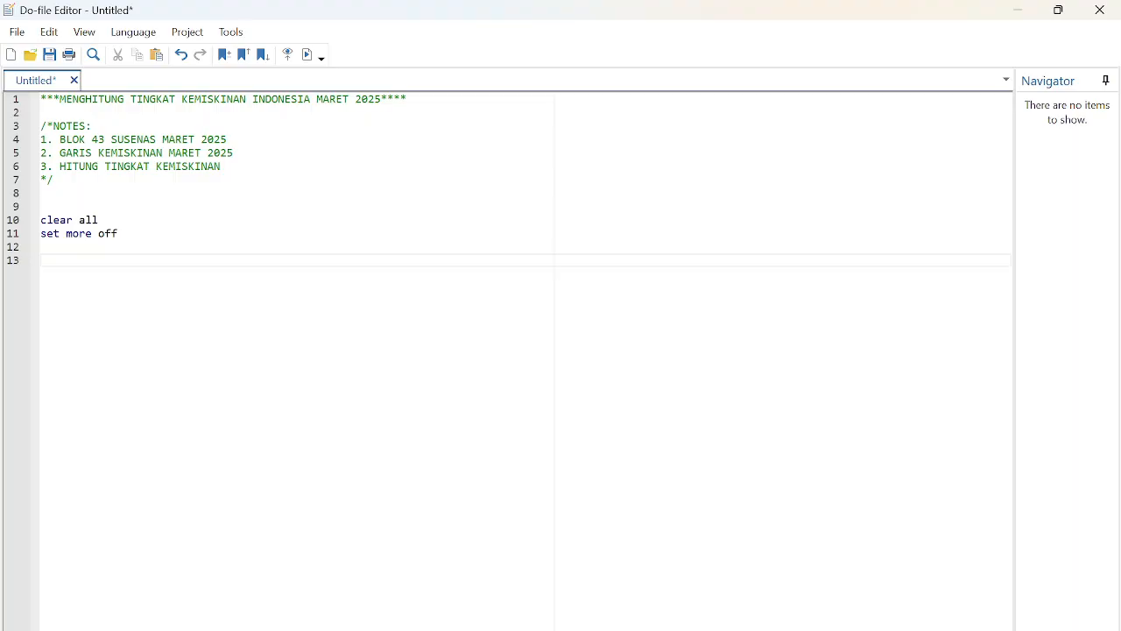
- Start a cd command with an empty quoted path on line 13, below "set more off"
{"action": "type", "text": "cd"}
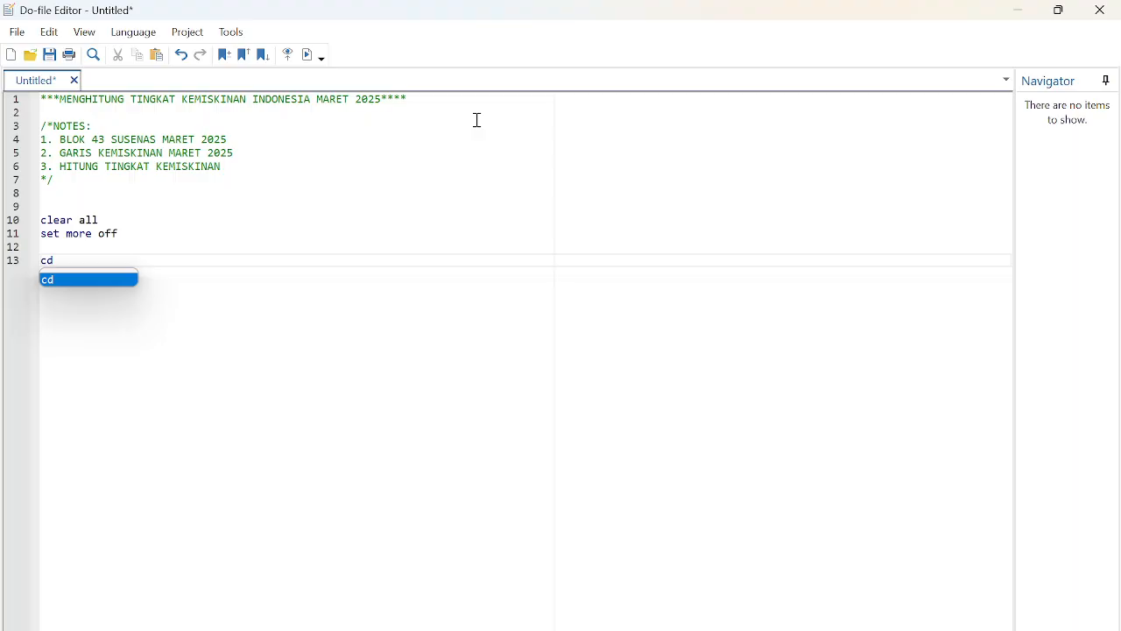
{"action": "type", "text": " :"}
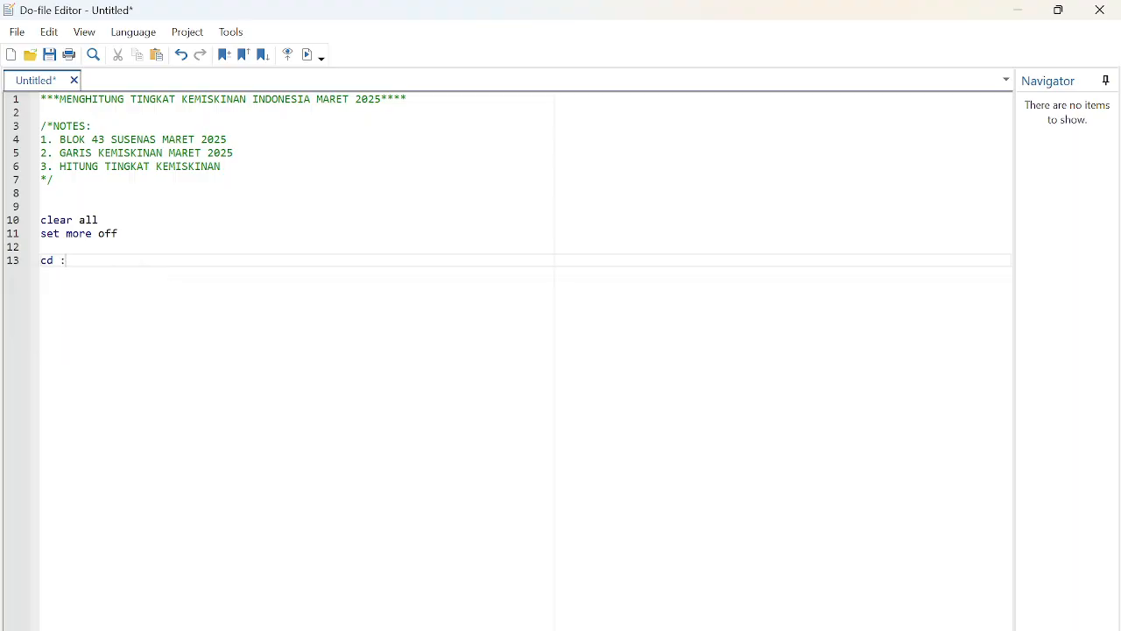
{"action": "key", "text": "BackSpace"}
{"action": "type", "text": "\""}
- Switch to File Explorer and browse to D:\ANALISIS SUSENAS\data\Database Susenas\blok 43 (new) to examine the datasets
{"action": "left_click", "coordinate": [639, 628]}
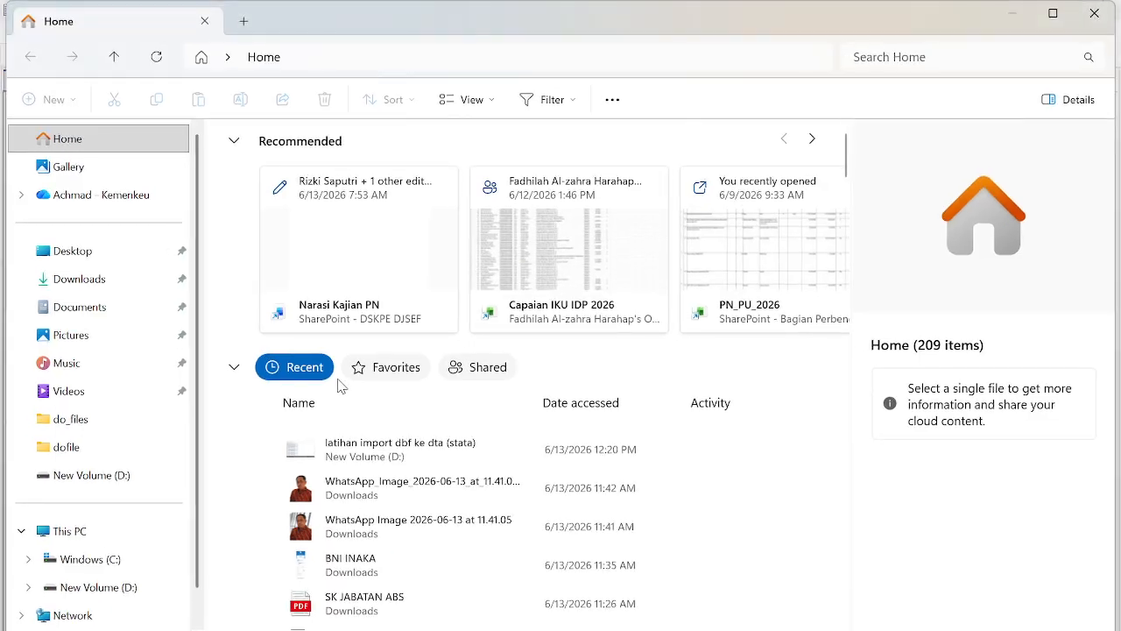
{"action": "left_click", "coordinate": [87, 588]}
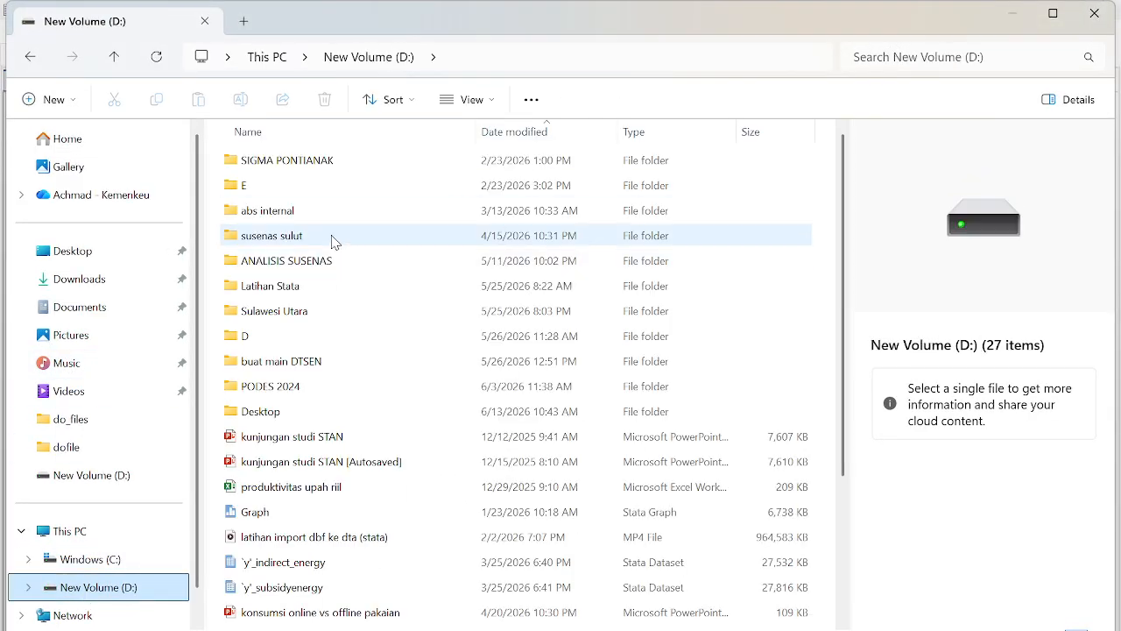
{"action": "double_click", "coordinate": [285, 261]}
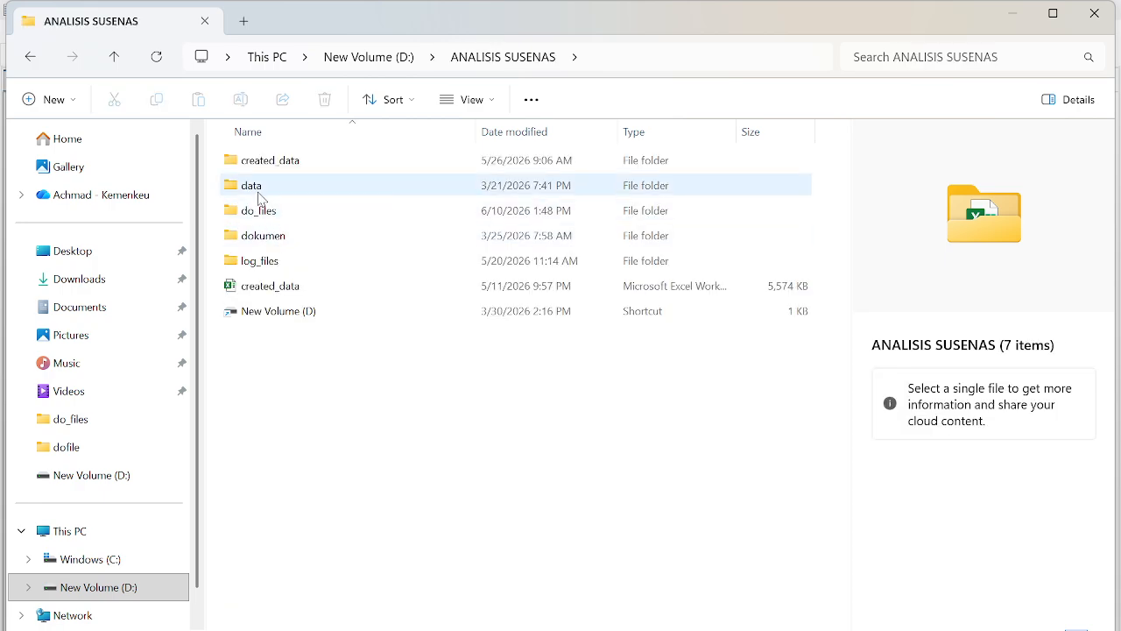
{"action": "double_click", "coordinate": [258, 187]}
{"action": "left_click", "coordinate": [260, 163]}
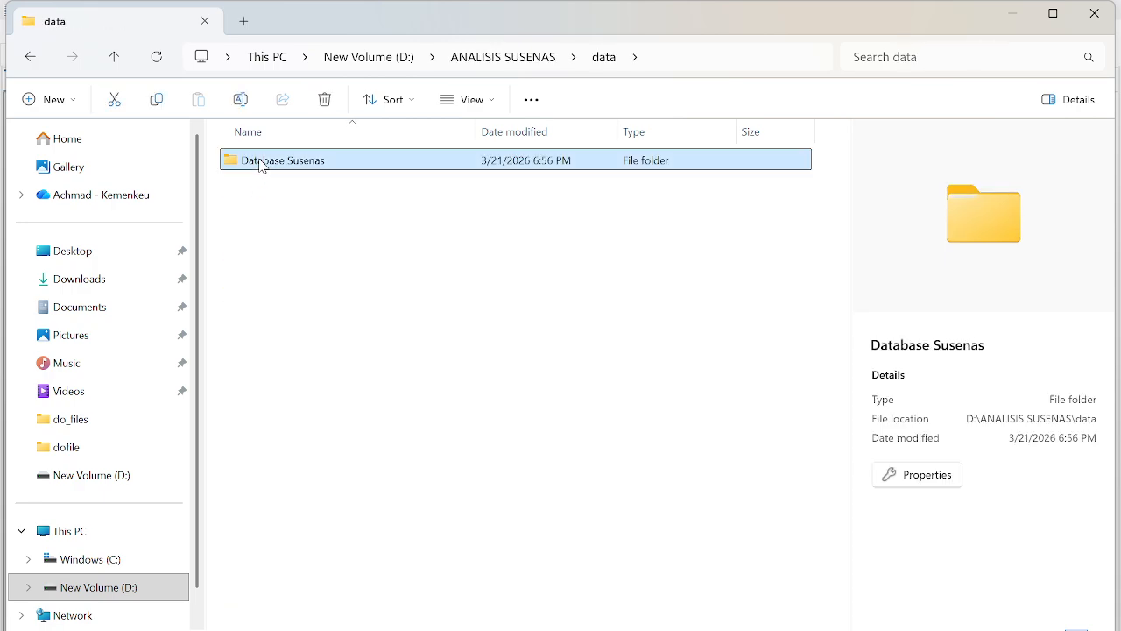
{"action": "double_click", "coordinate": [260, 162]}
{"action": "left_click", "coordinate": [260, 171]}
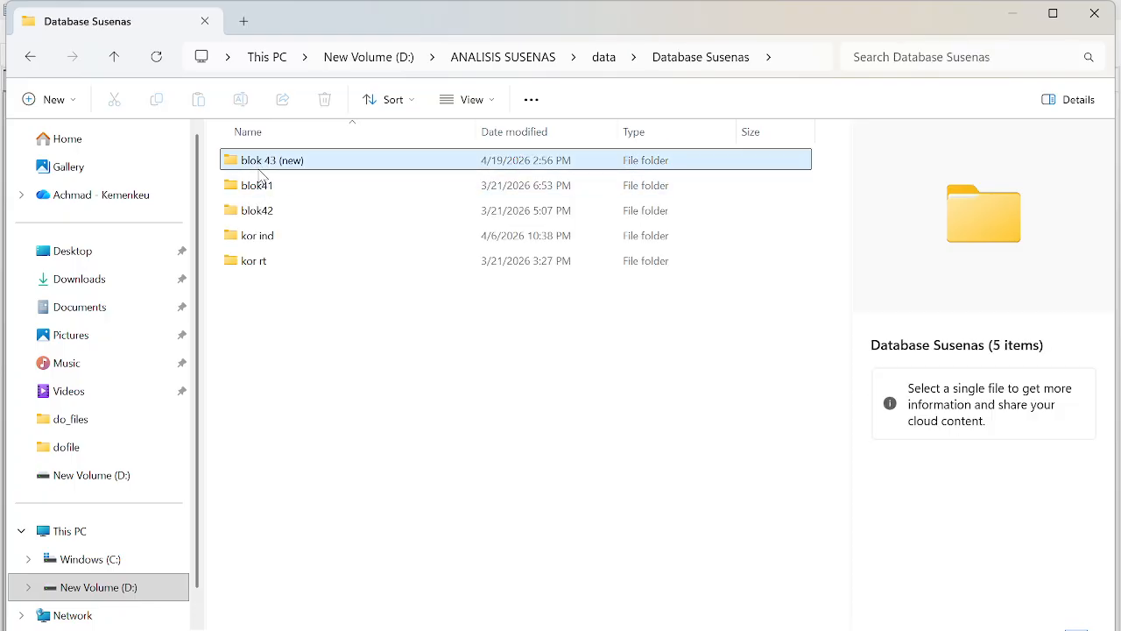
{"action": "double_click", "coordinate": [259, 163]}
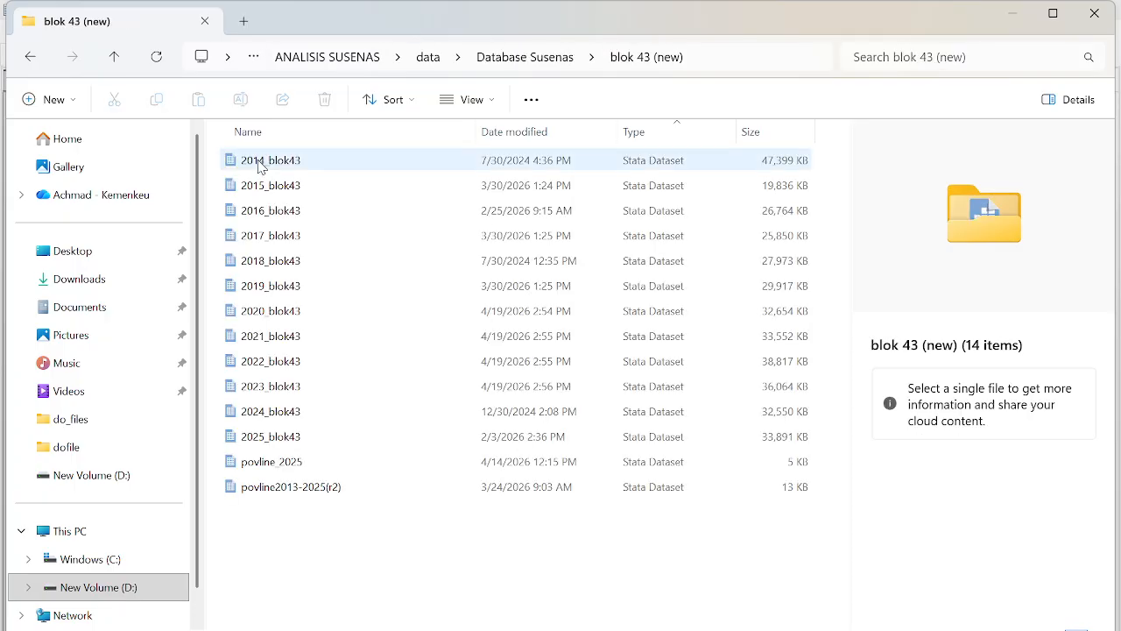
- Copy the path of the data folder in D:\ANALISIS SUSENAS and insert it into the do-file's cd command
{"action": "left_click", "coordinate": [320, 61]}
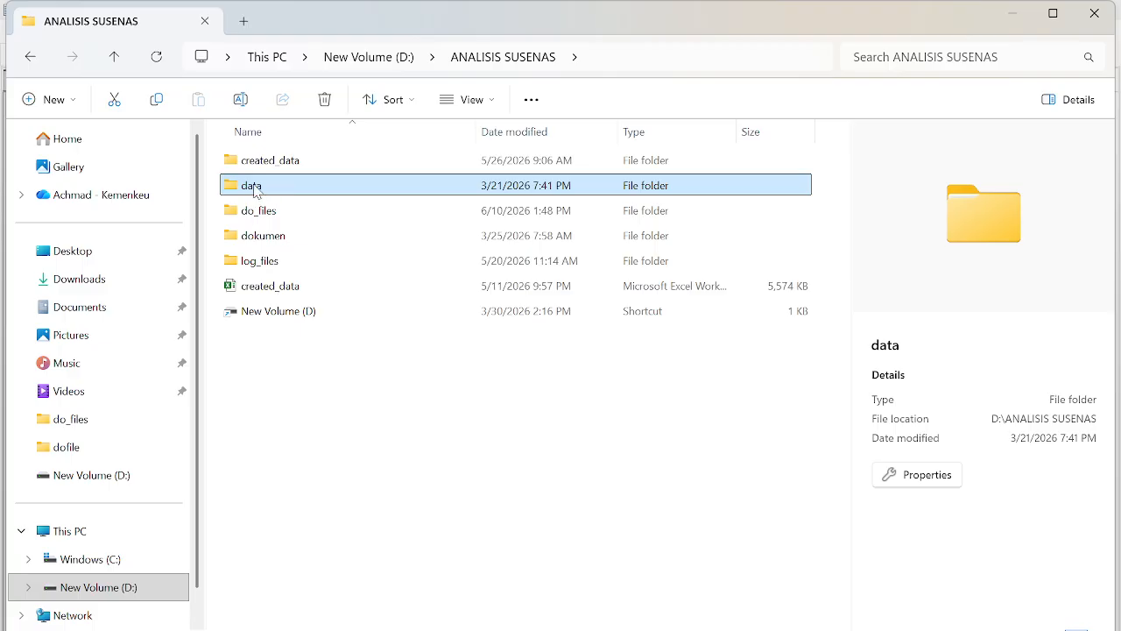
{"action": "right_click", "coordinate": [255, 191]}
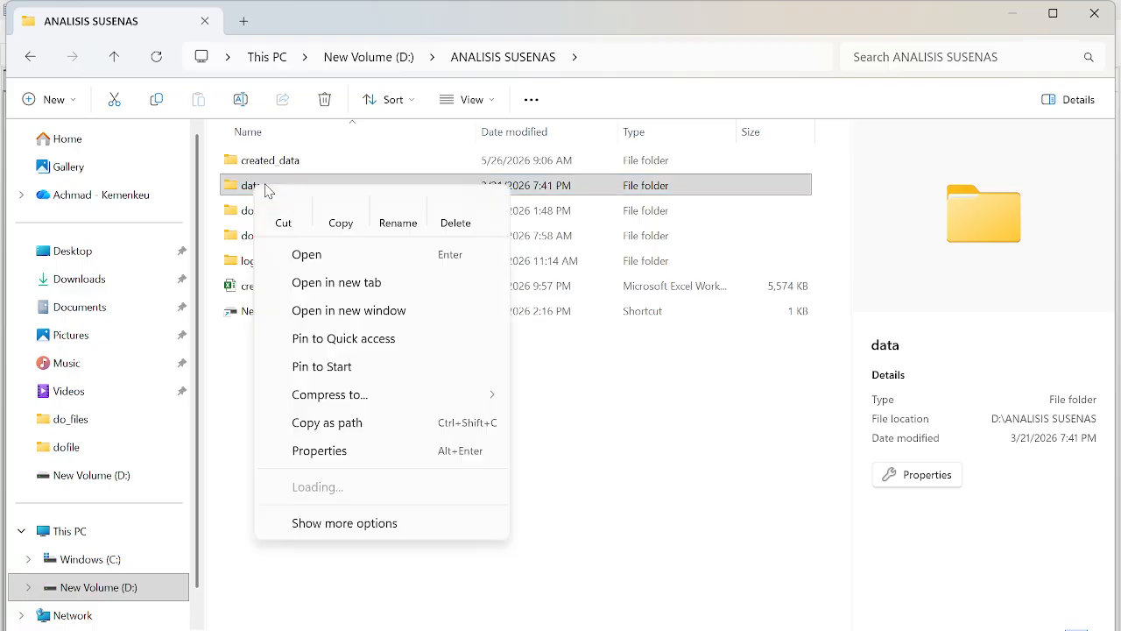
{"action": "left_click", "coordinate": [341, 428]}
{"action": "left_click", "coordinate": [1053, 13]}
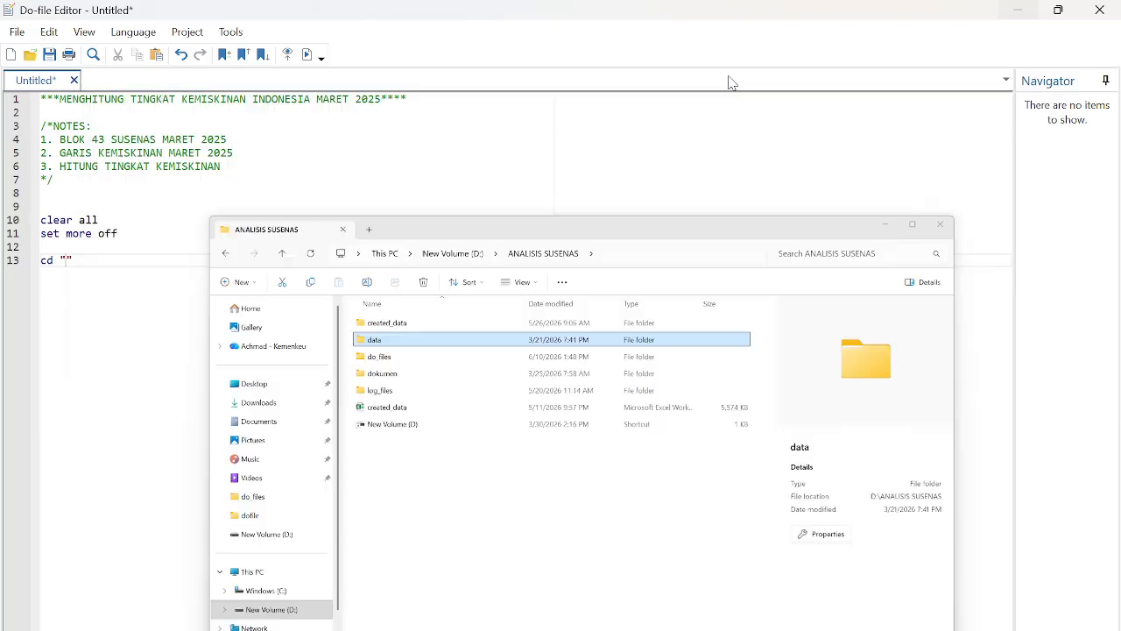
{"action": "left_click", "coordinate": [731, 82]}
{"action": "key", "text": "ctrl+v"}
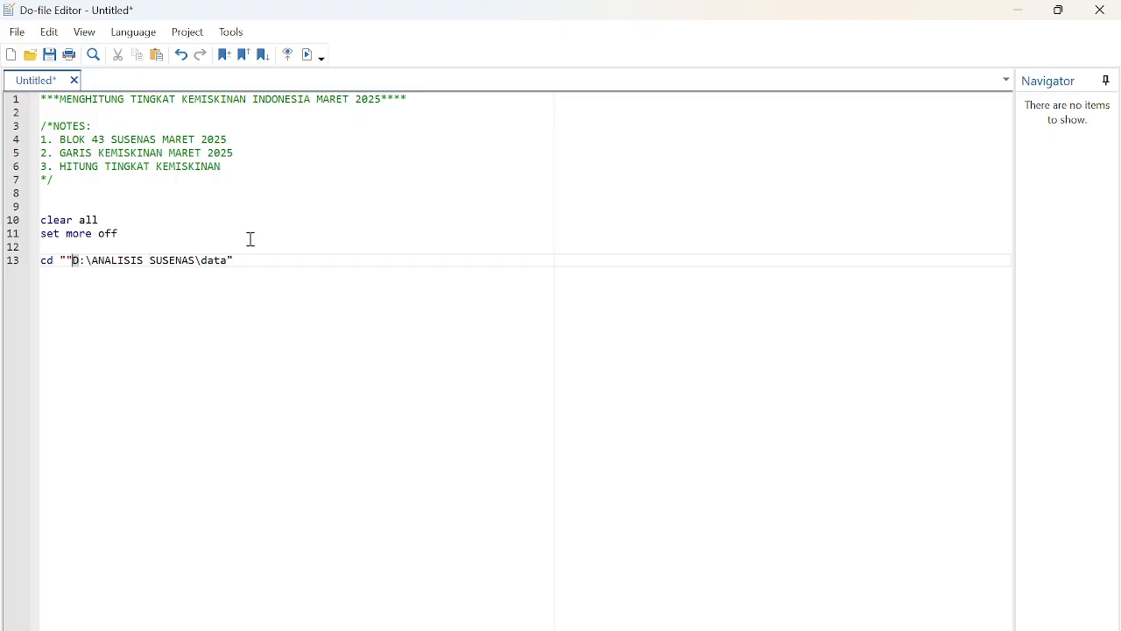
- Clean up the surplus quotation marks so that the line reads cd "D:\ANALISIS SUSENAS\data"
{"action": "key", "text": "BackSpace"}
{"action": "key", "text": "BackSpace"}
{"action": "key", "text": "Right"}
{"action": "key", "text": "Right"}
{"action": "key", "text": "Right"}
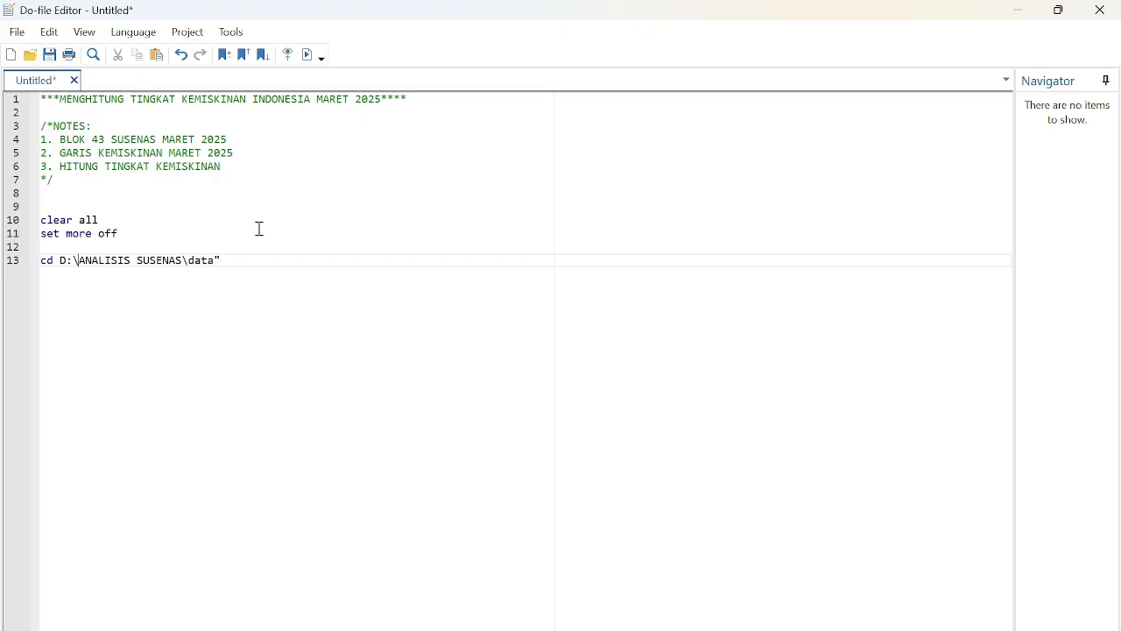
{"action": "key", "text": "Left"}
{"action": "key", "text": "Left"}
{"action": "key", "text": "Left"}
{"action": "type", "text": "\""}
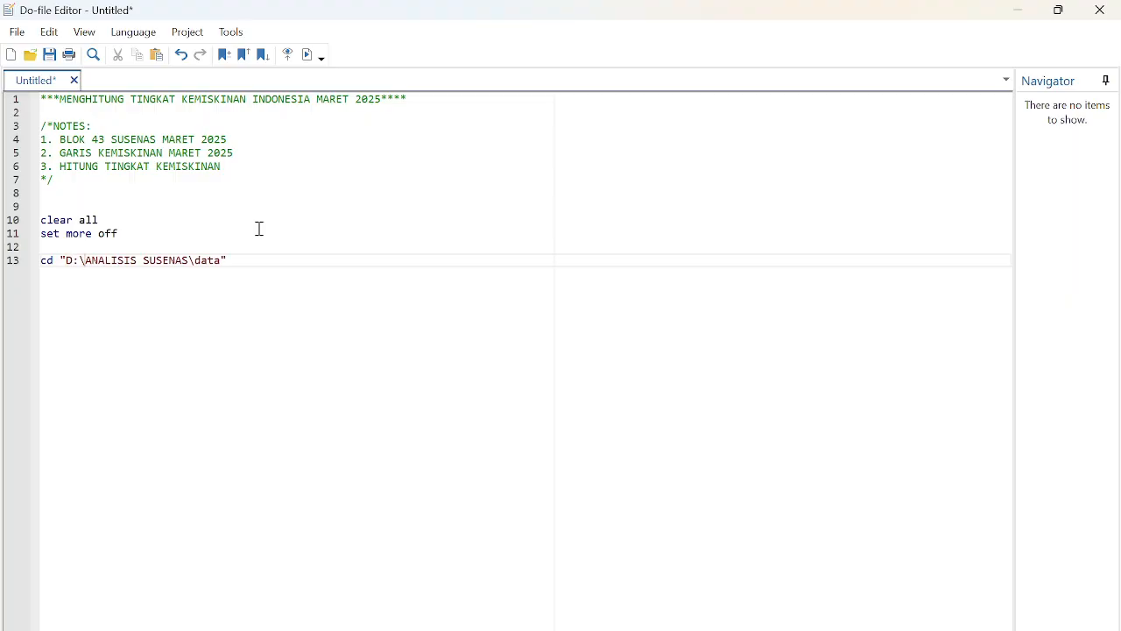
- Add a use command with an empty quoted file name below the cd command, leaving two blank lines between them
{"action": "key", "text": "Right"}
{"action": "key", "text": "Right"}
{"action": "key", "text": "Right"}
{"action": "key", "text": "Right"}
{"action": "key", "text": "Right"}
{"action": "key", "text": "Right"}
{"action": "key", "text": "Right"}
{"action": "key", "text": "Right"}
{"action": "key", "text": "Right"}
{"action": "key", "text": "Right"}
{"action": "key", "text": "Right"}
{"action": "key", "text": "Right"}
{"action": "key", "text": "End"}
{"action": "key", "text": "Return"}
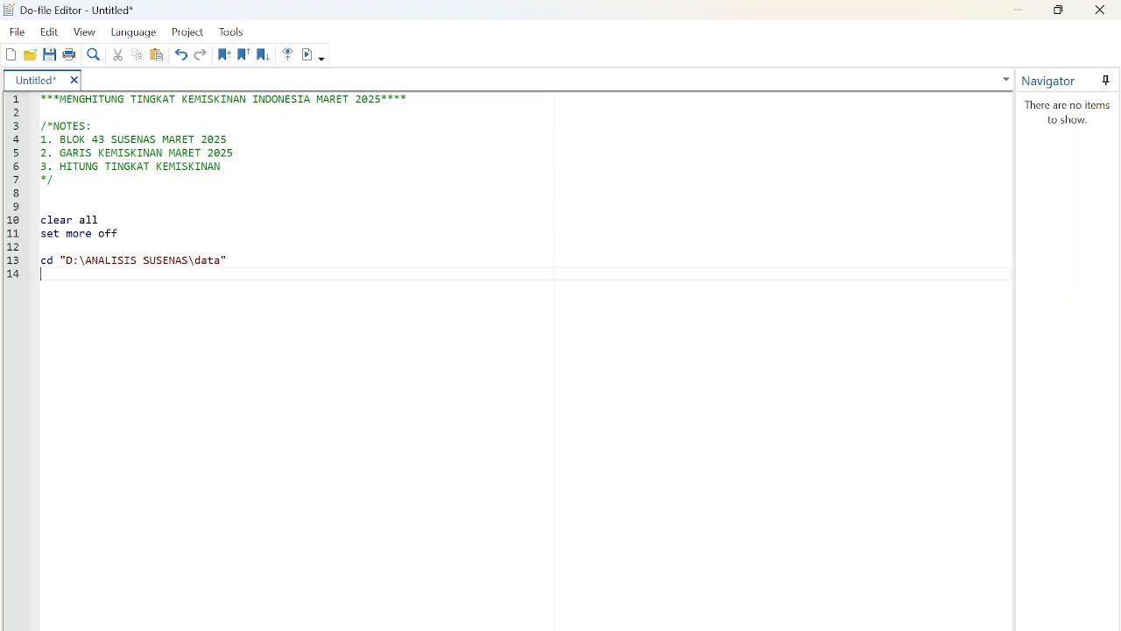
{"action": "key", "text": "Return"}
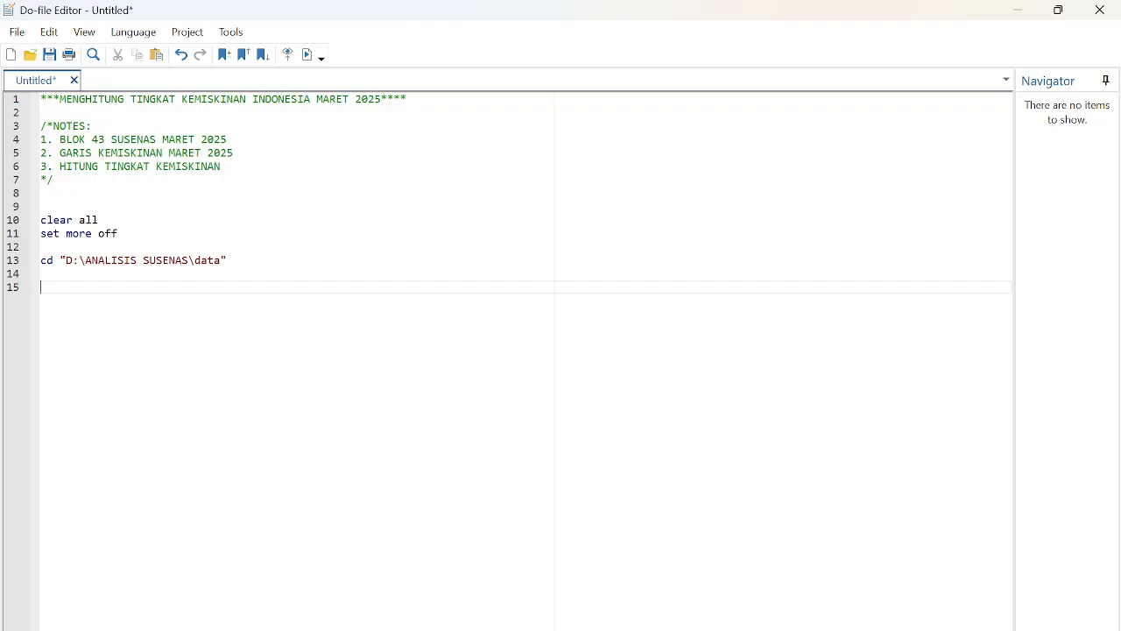
{"action": "key", "text": "Return"}
{"action": "type", "text": "us"}
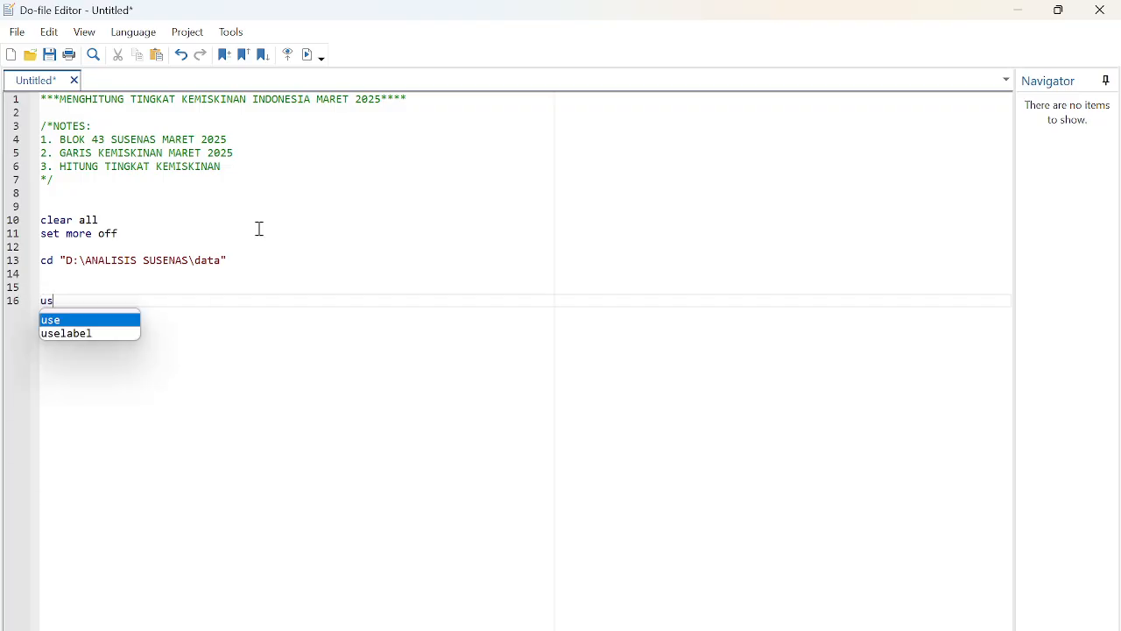
{"action": "type", "text": "e"}
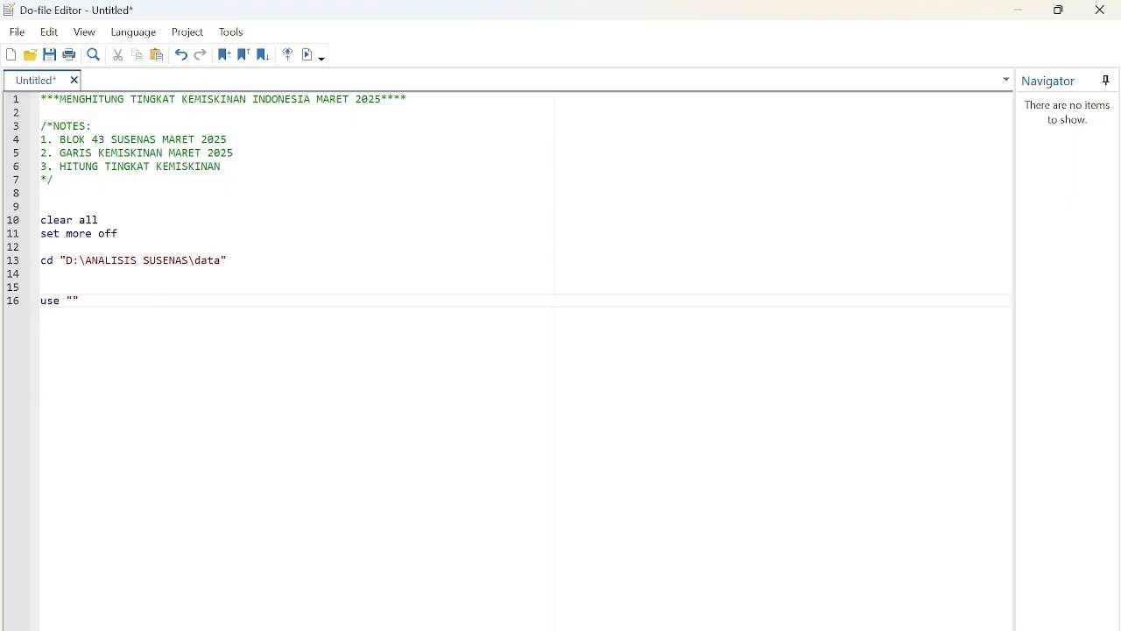
- Copy the dataset name 2025_blok43 from the blok 43 (new) folder in File Explorer and insert it between the use command's quotes
{"action": "key", "text": "alt+Tab"}
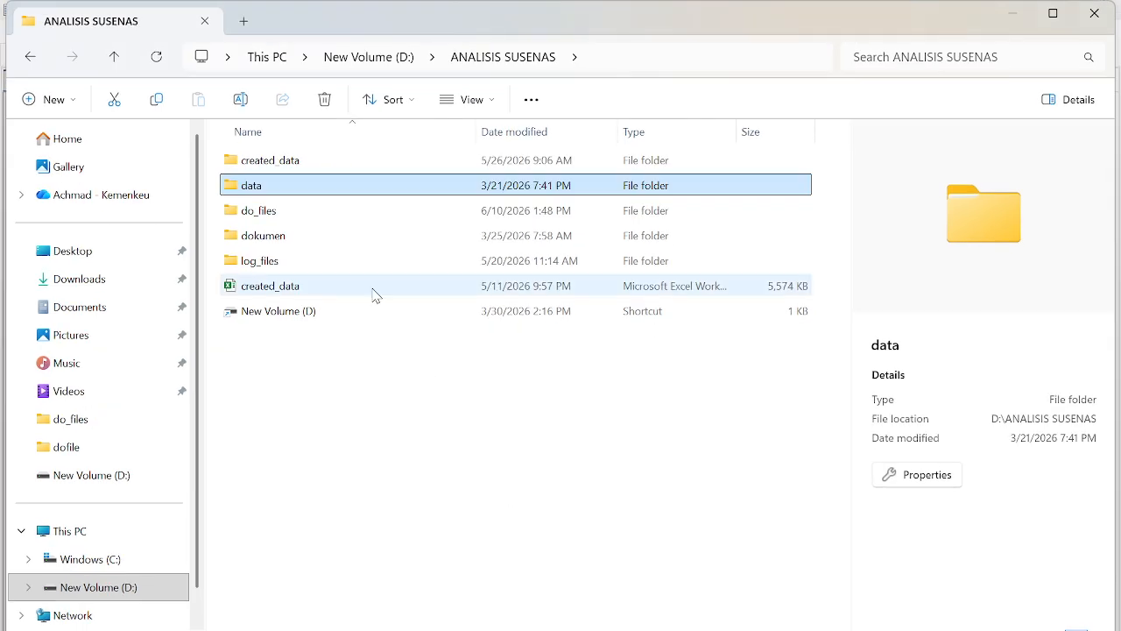
{"action": "double_click", "coordinate": [254, 187]}
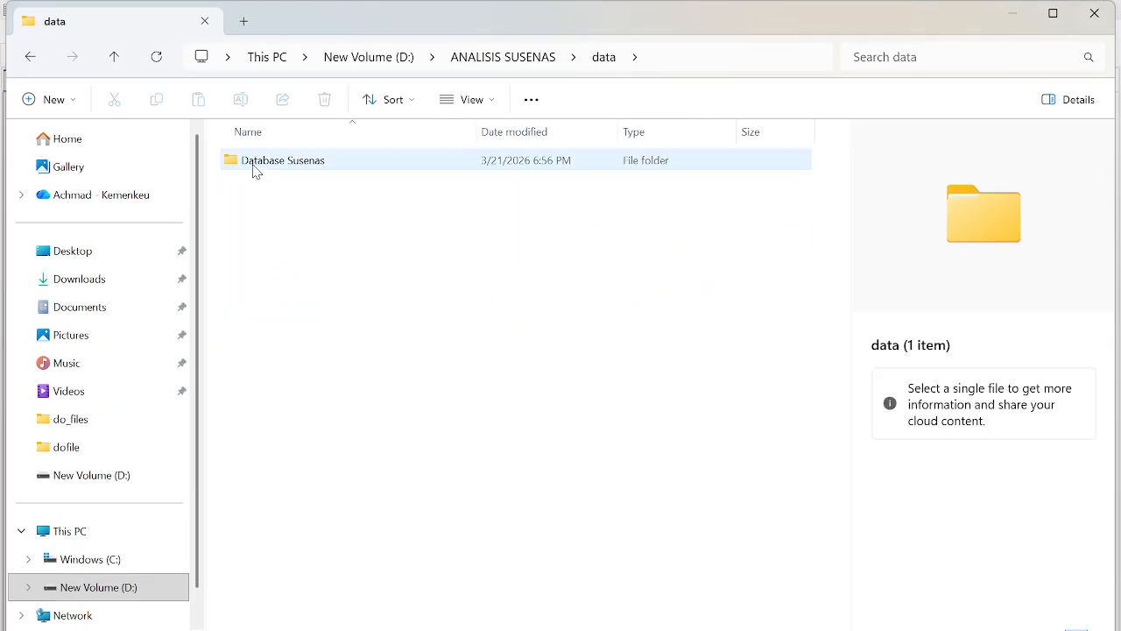
{"action": "double_click", "coordinate": [253, 166]}
{"action": "double_click", "coordinate": [267, 165]}
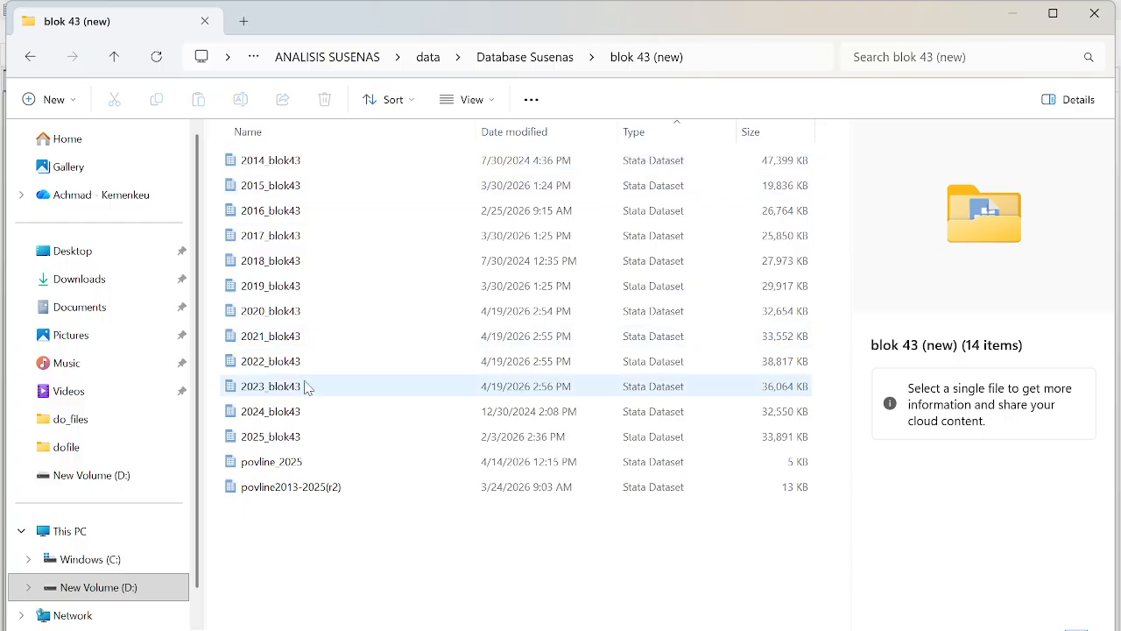
{"action": "right_click", "coordinate": [282, 445]}
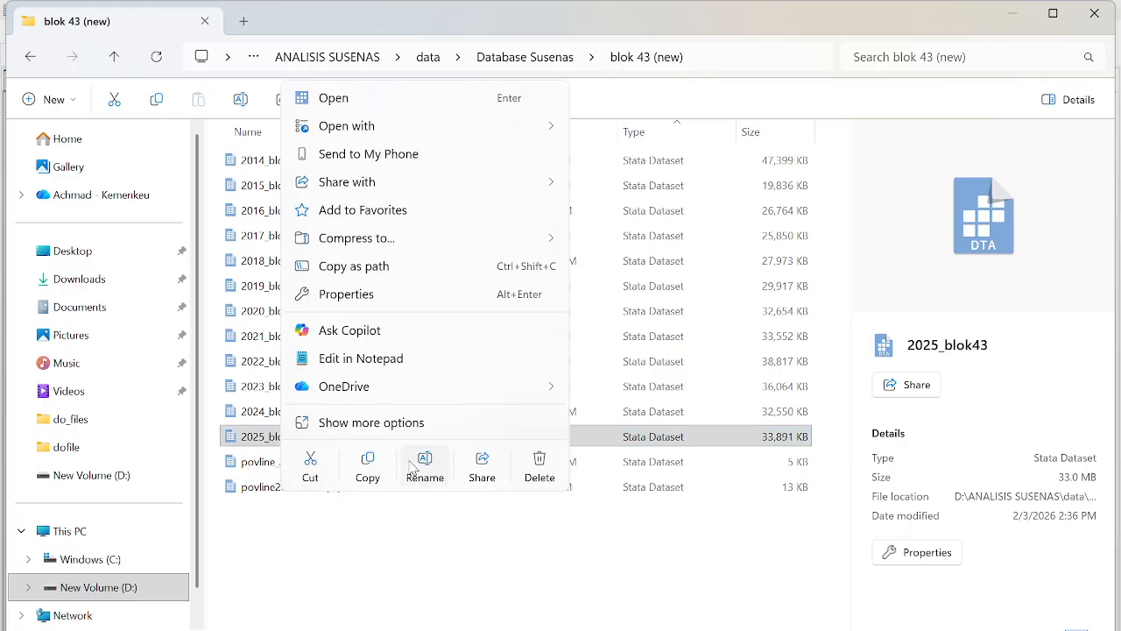
{"action": "left_click", "coordinate": [425, 464]}
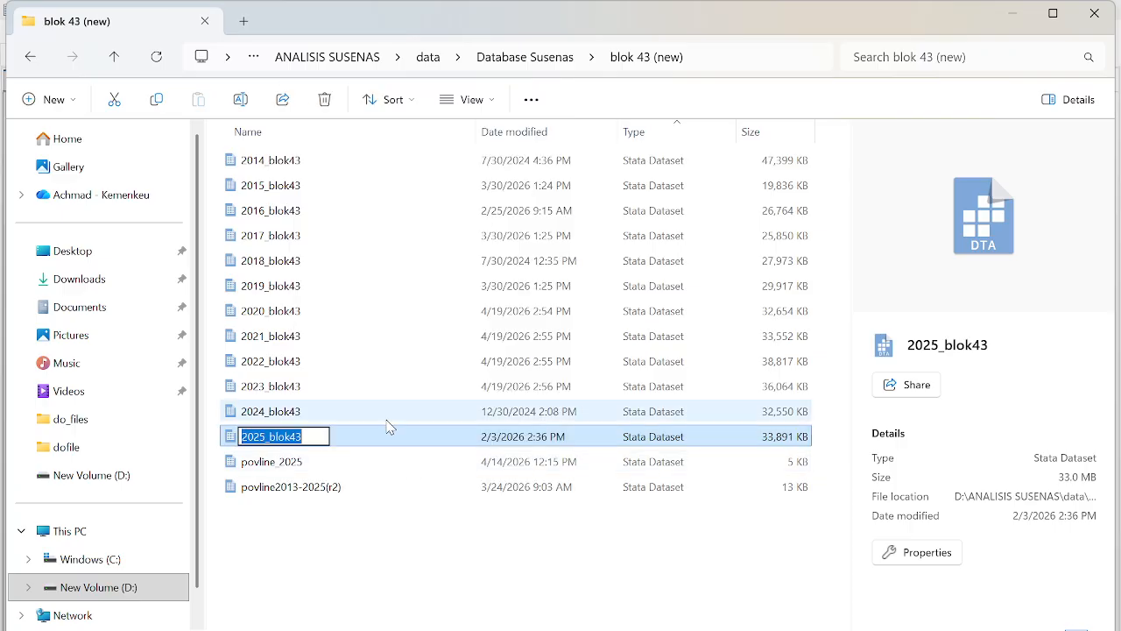
{"action": "left_click", "coordinate": [1013, 13]}
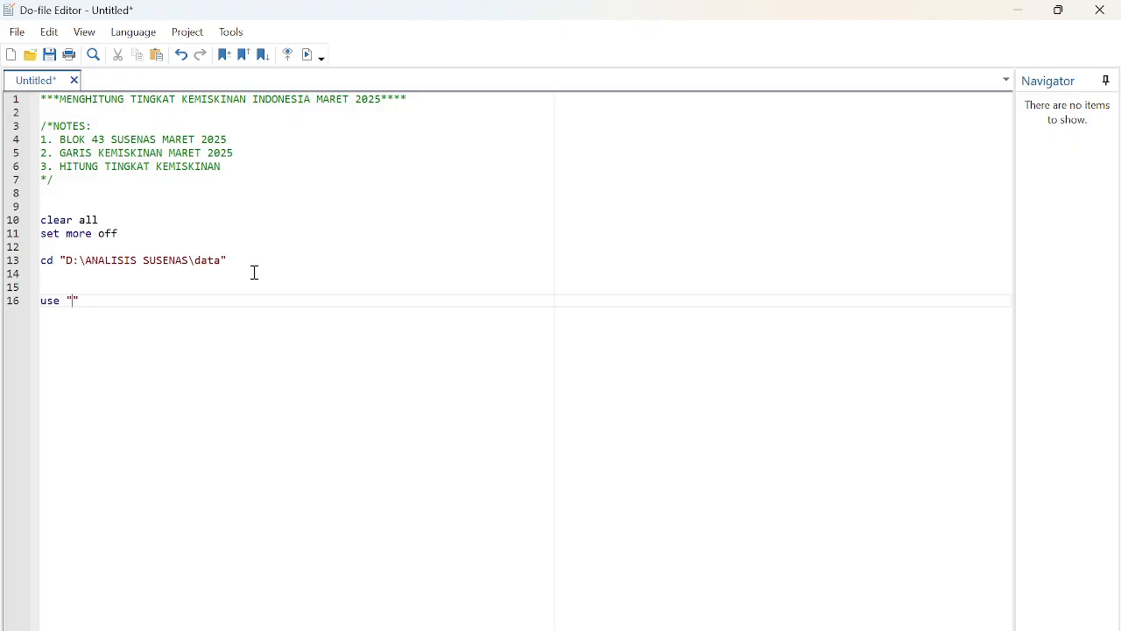
{"action": "key", "text": "ctrl+v"}
- Replace the cd command's path with the dataset folder's copied address, D:\ANALISIS SUSENAS\data\Database Susenas\blok 43 (new)
{"action": "key", "text": "alt+Tab"}
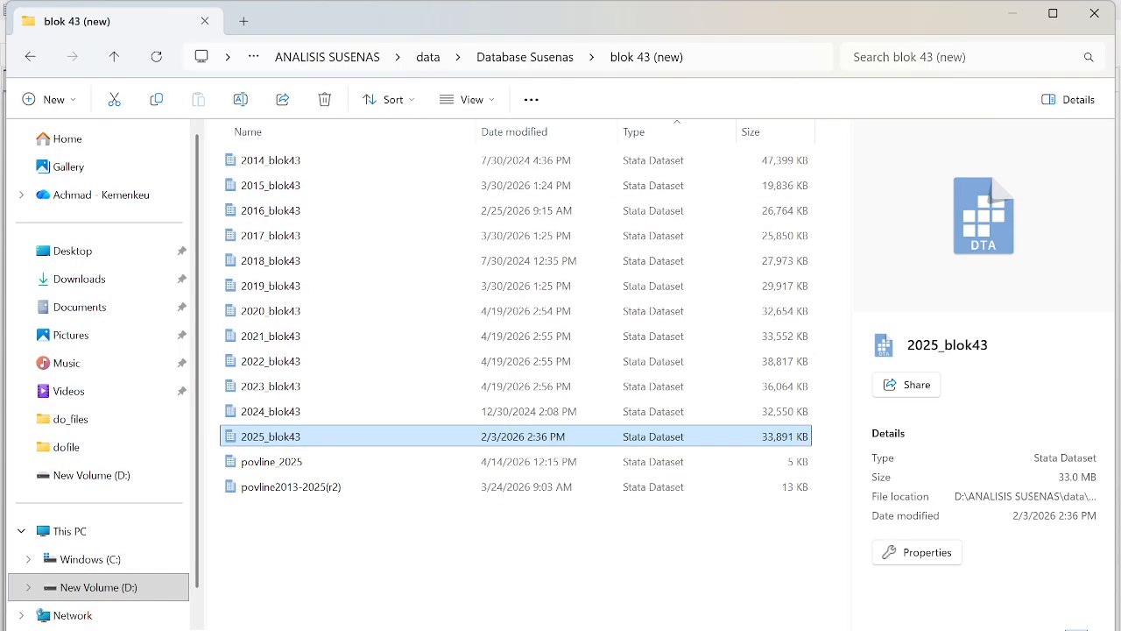
{"action": "left_click", "coordinate": [720, 53]}
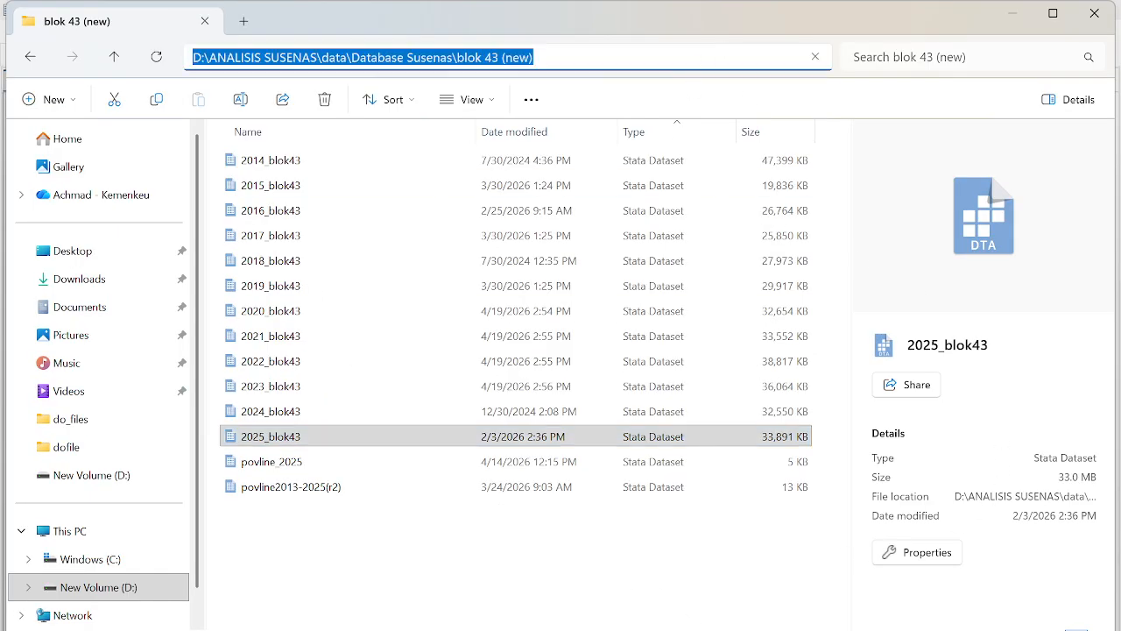
{"action": "left_click", "coordinate": [839, 605]}
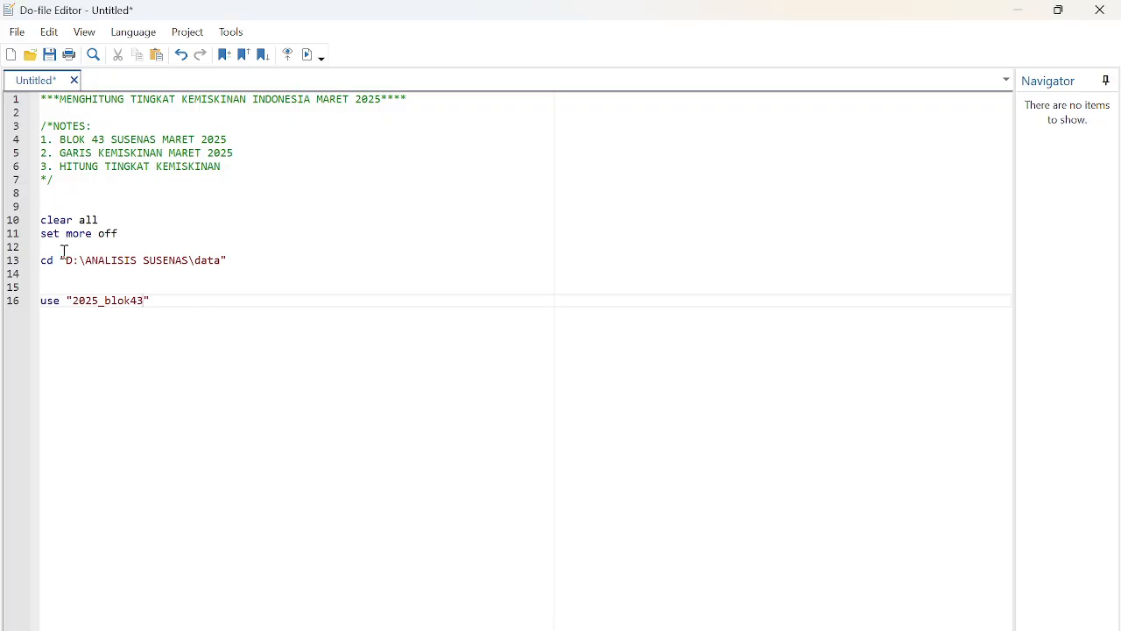
{"action": "left_click_drag", "start_coordinate": [69, 260], "coordinate": [213, 260]}
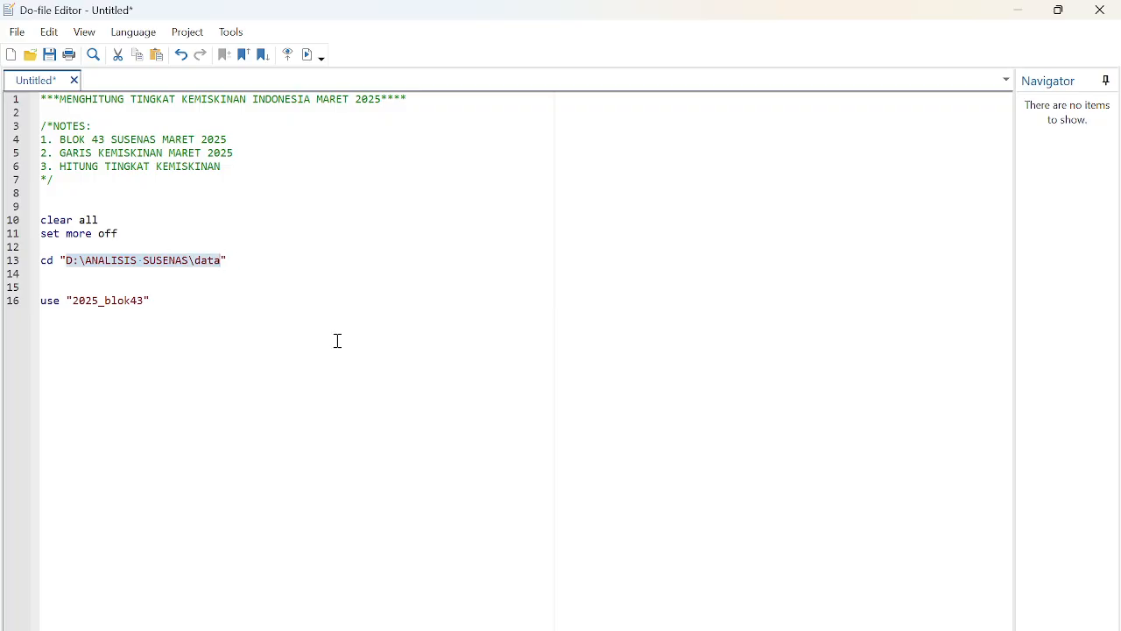
{"action": "key", "text": "ctrl+v"}
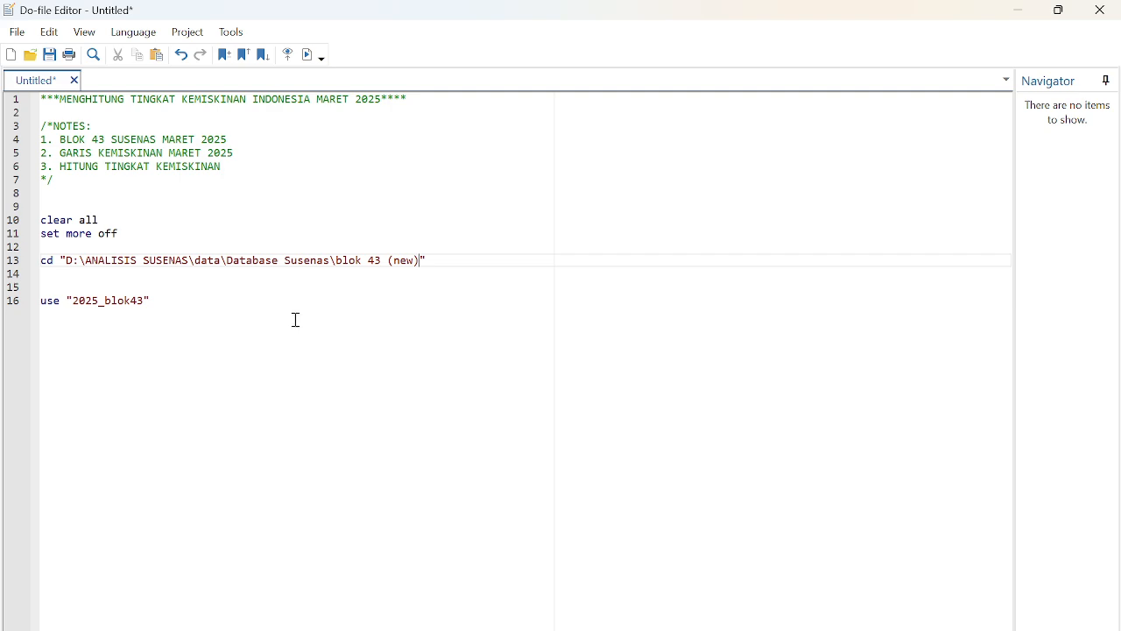
- Remove the two blank lines between the cd and use commands, and run the whole do-file in Stata
{"action": "left_click", "coordinate": [111, 276]}
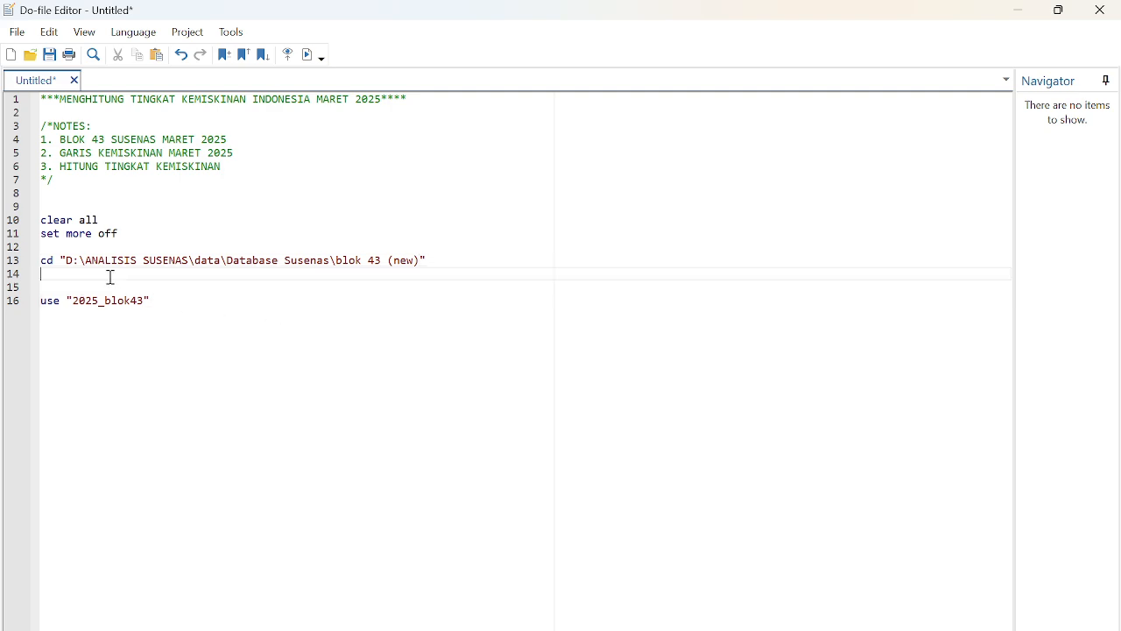
{"action": "key", "text": "Delete"}
{"action": "key", "text": "Delete"}
{"action": "key", "text": "ctrl+a"}
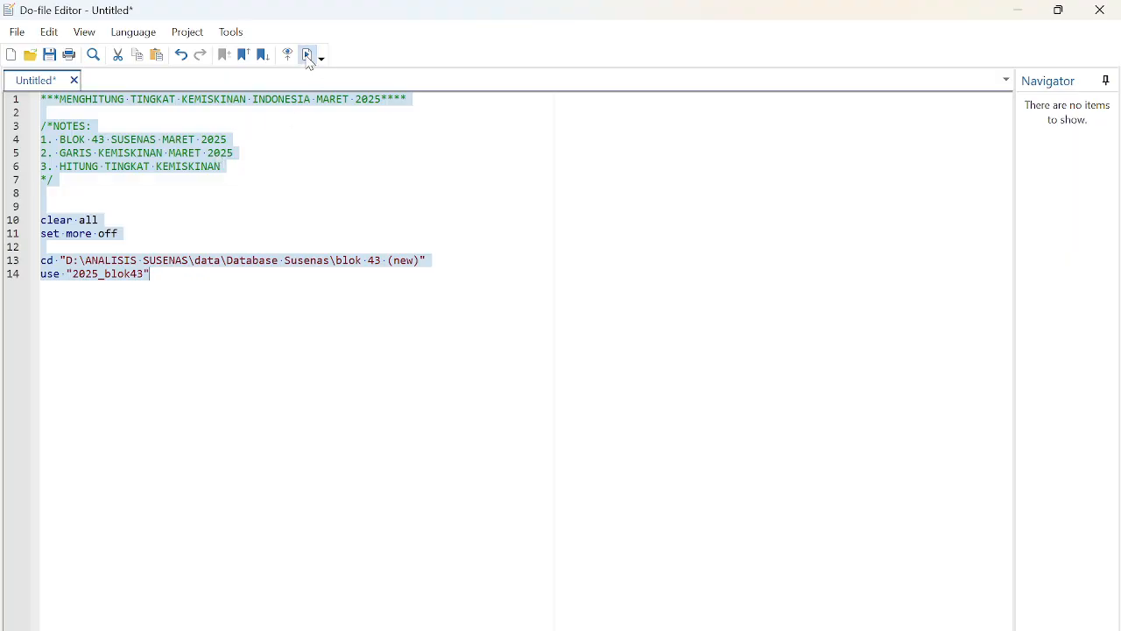
{"action": "left_click", "coordinate": [704, 587]}
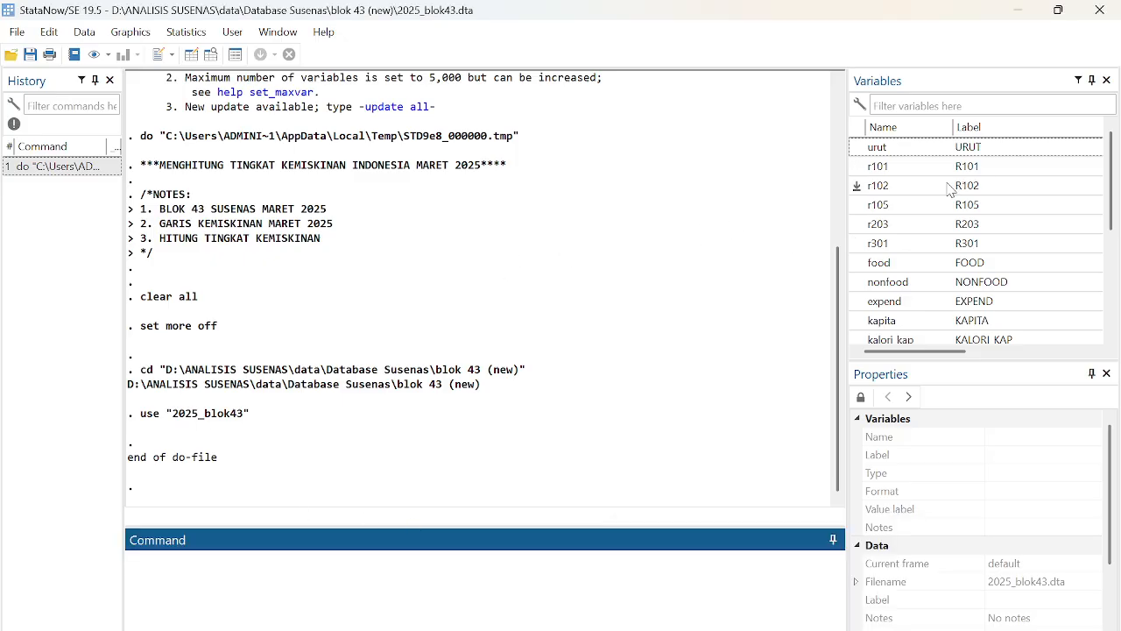
- Look through the variable list of the loaded 2025_blok43 dataset and select the nonfood variable
{"action": "scroll", "coordinate": [950, 188], "scroll_direction": "down", "scroll_amount": 3}
{"action": "scroll", "coordinate": [882, 230], "scroll_direction": "down", "scroll_amount": 1}
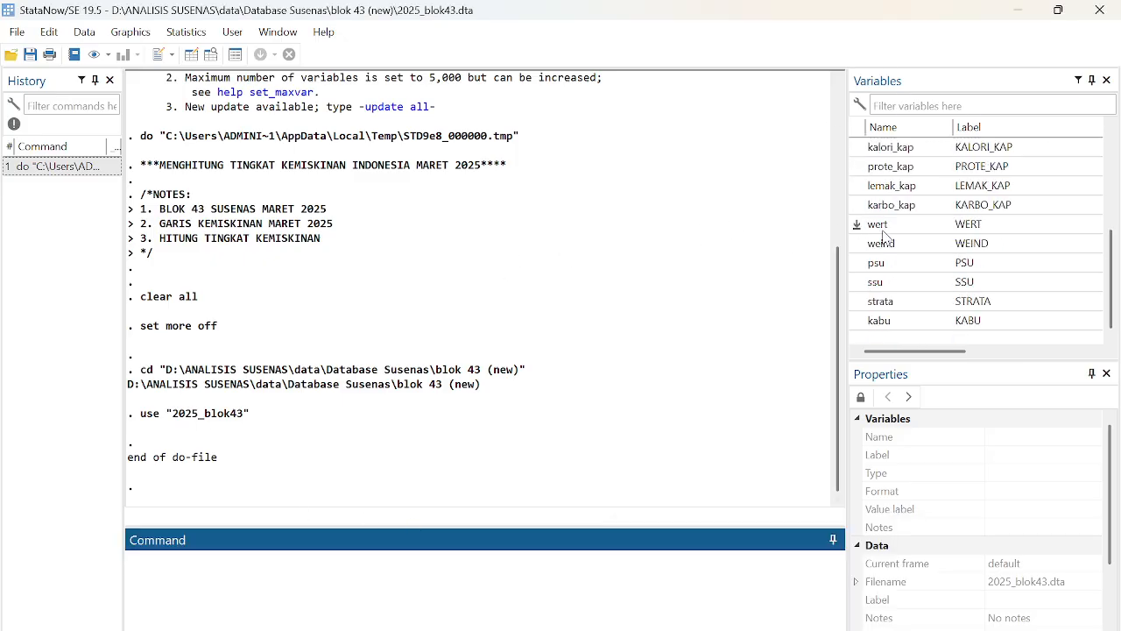
{"action": "scroll", "coordinate": [963, 230], "scroll_direction": "up", "scroll_amount": 4}
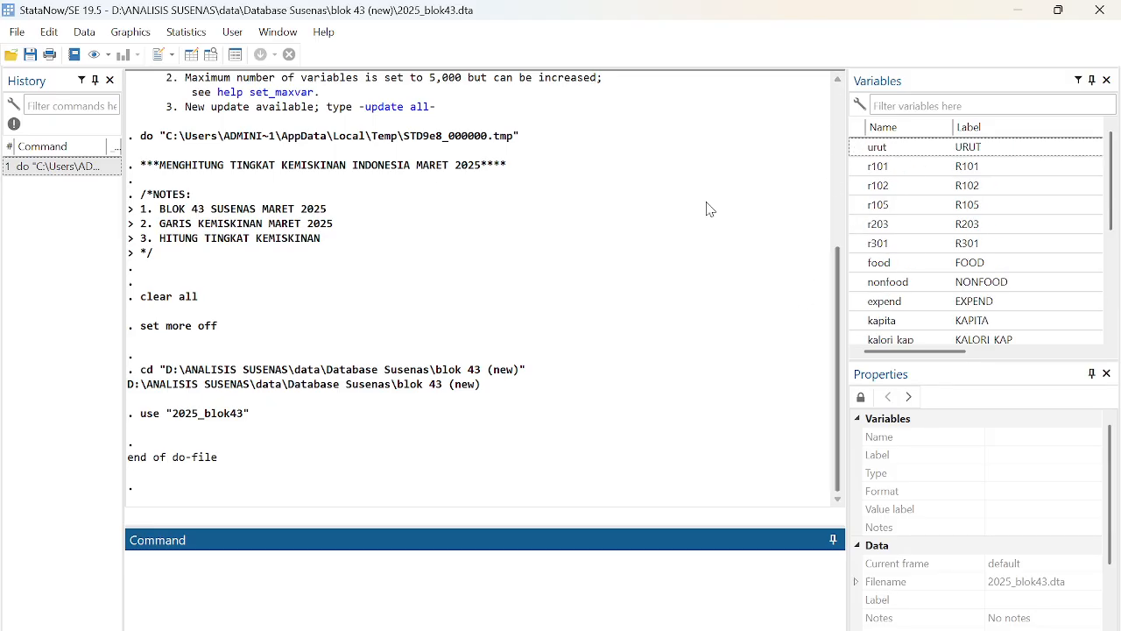
{"action": "left_click", "coordinate": [892, 284]}
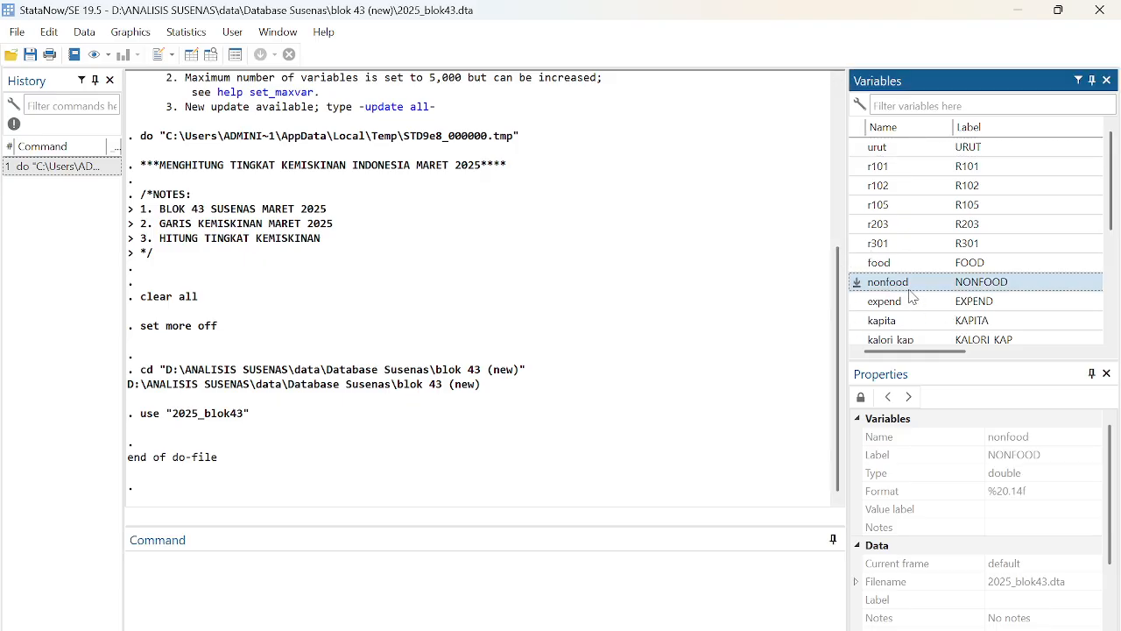
- Look through the food, expend and kapita variables in the 2025_blok43 variable list
{"action": "left_click", "coordinate": [885, 263]}
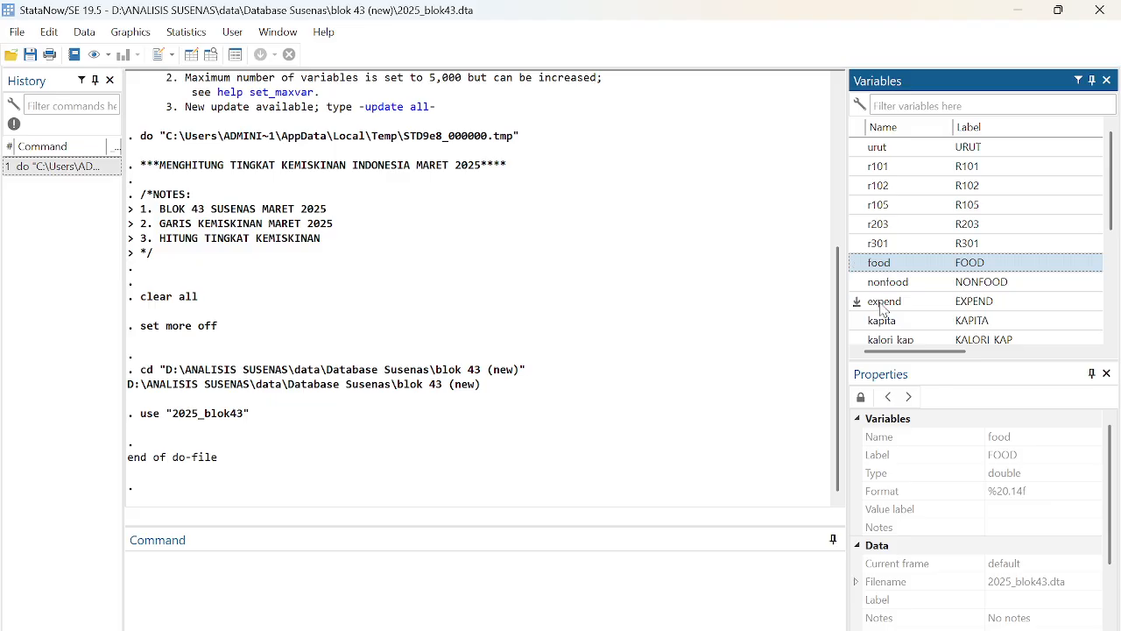
{"action": "left_click", "coordinate": [883, 303]}
{"action": "scroll", "coordinate": [883, 307], "scroll_direction": "down", "scroll_amount": 1}
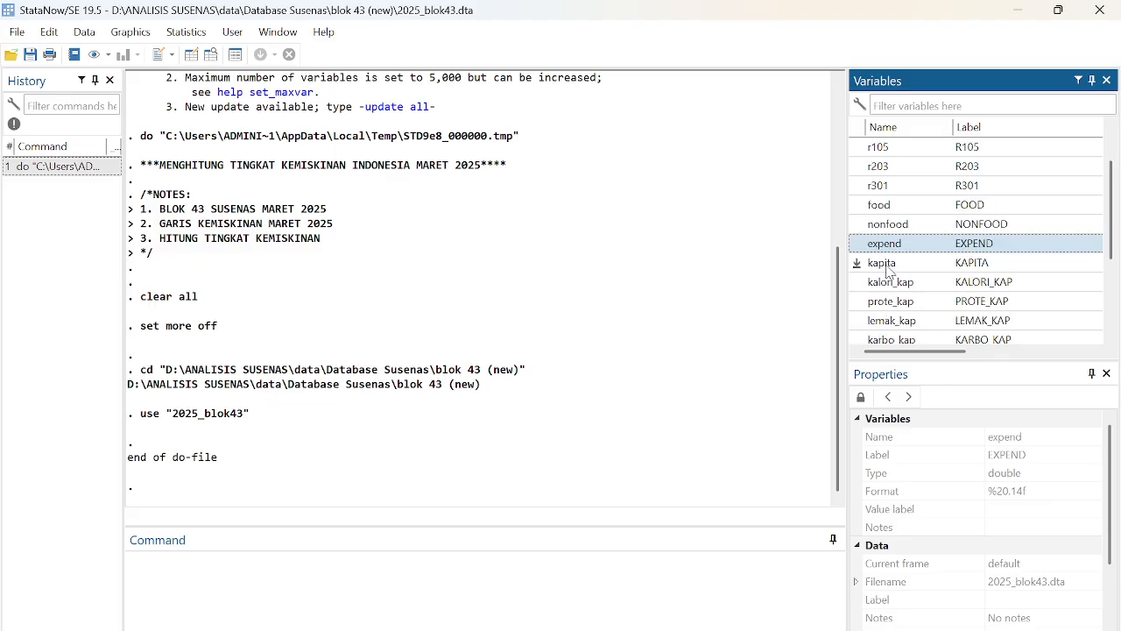
{"action": "left_click", "coordinate": [884, 264]}
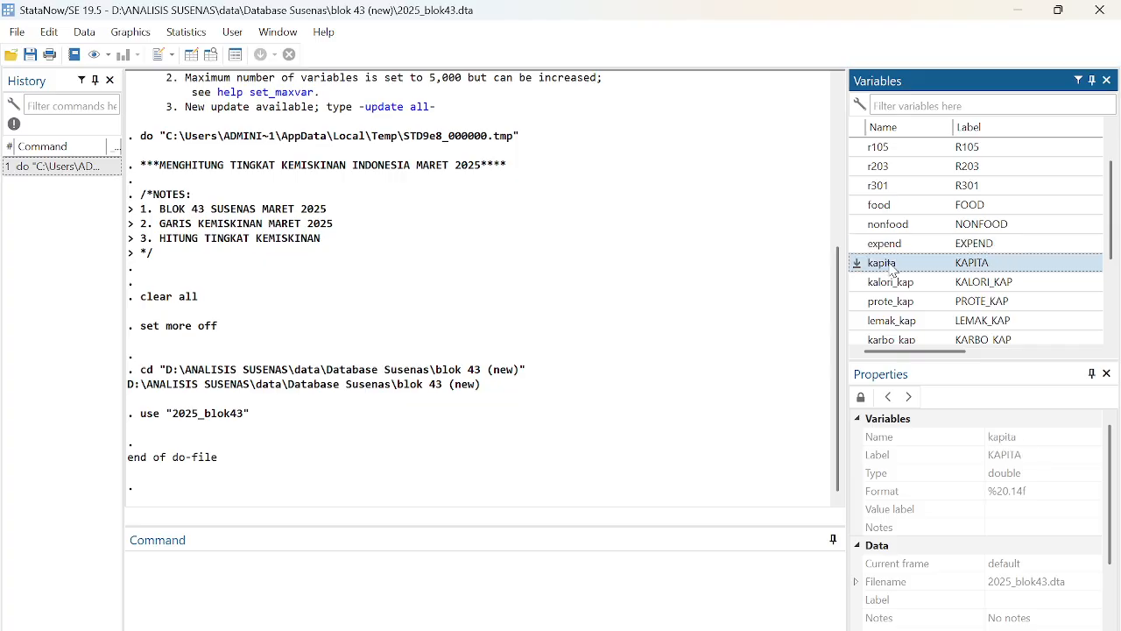
{"action": "scroll", "coordinate": [892, 270], "scroll_direction": "down", "scroll_amount": 1}
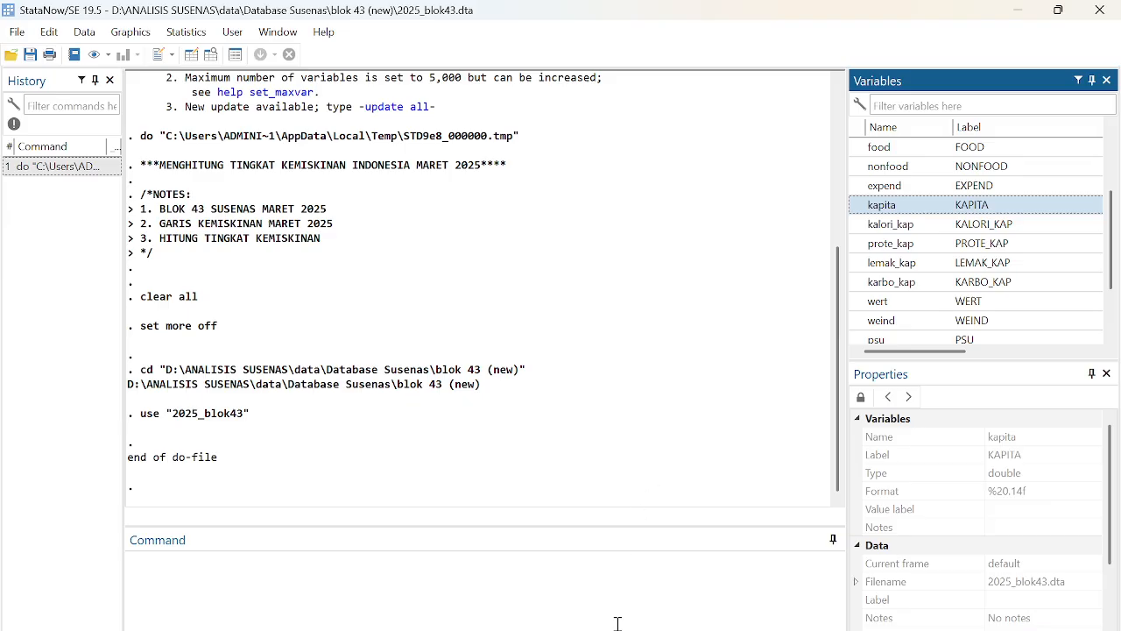
- Run the sum command to summarize all variables of the 2025_blok43 dataset
{"action": "left_click", "coordinate": [608, 569]}
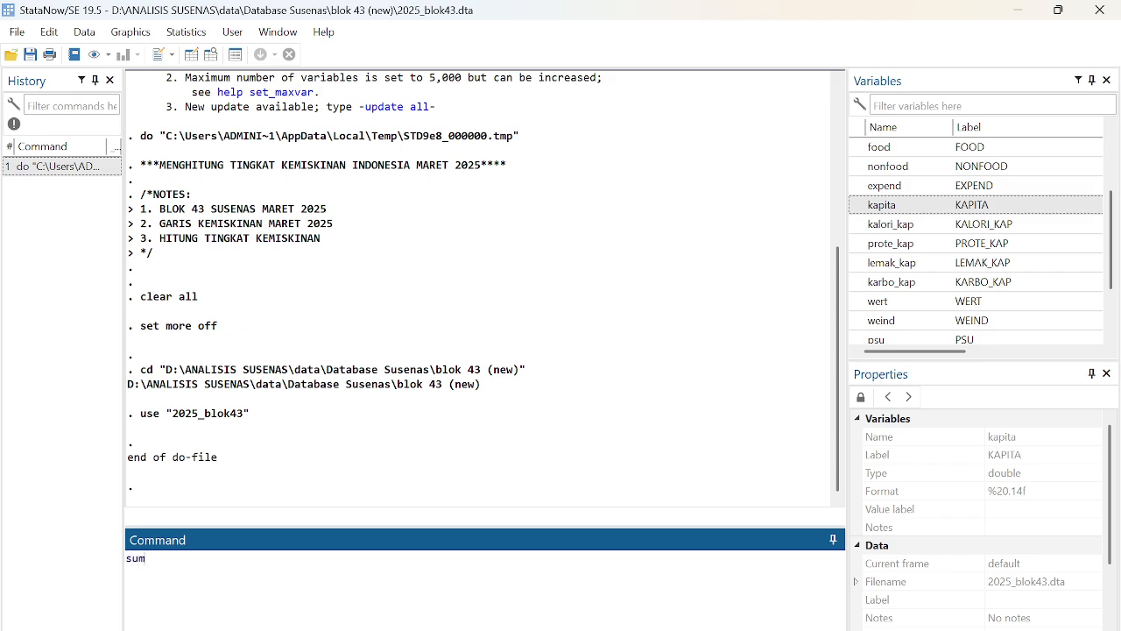
{"action": "type", "text": "sum"}
{"action": "key", "text": "Return"}
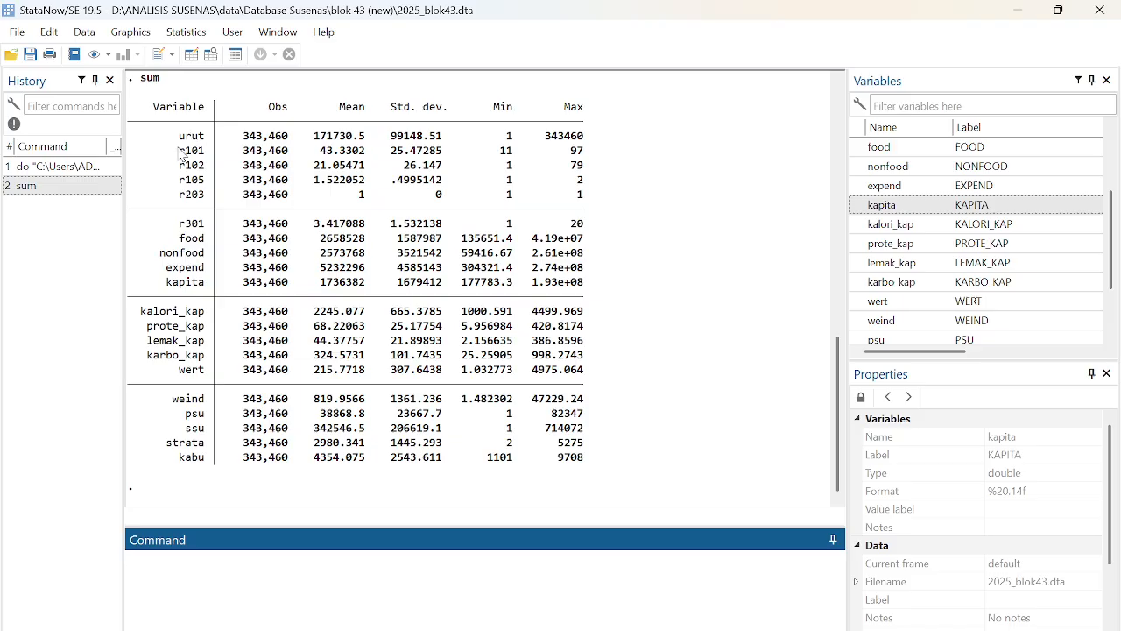
- Examine the summary rows of the region codes, household size r301, total expenditure expend and per-capita expenditure kapita
{"action": "left_click_drag", "start_coordinate": [175, 149], "coordinate": [213, 180]}
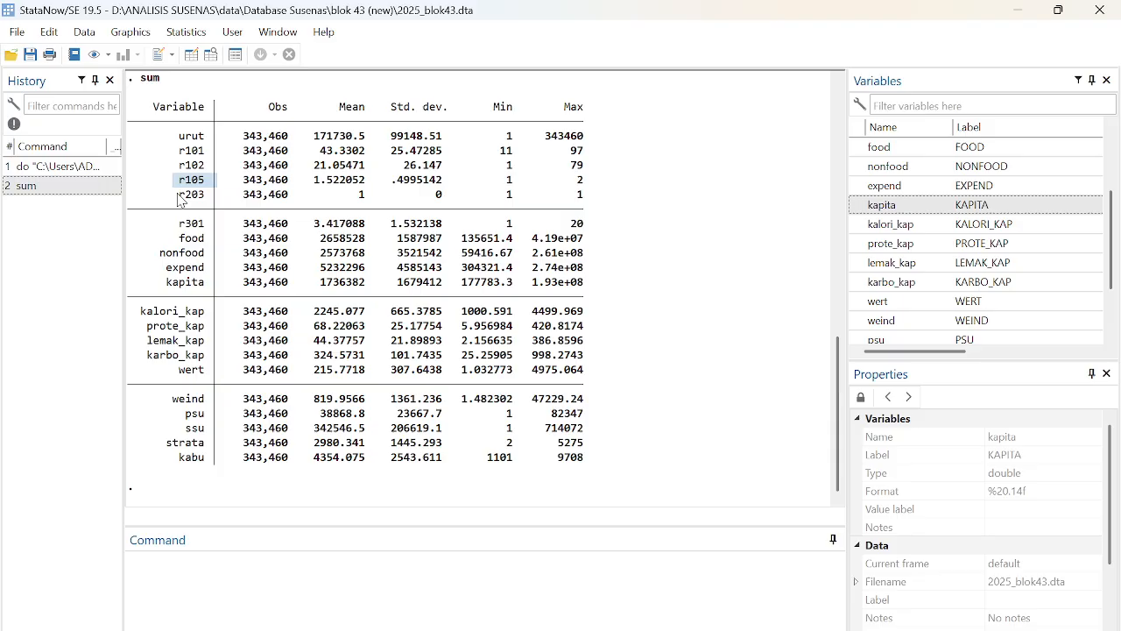
{"action": "left_click_drag", "start_coordinate": [178, 223], "coordinate": [207, 288]}
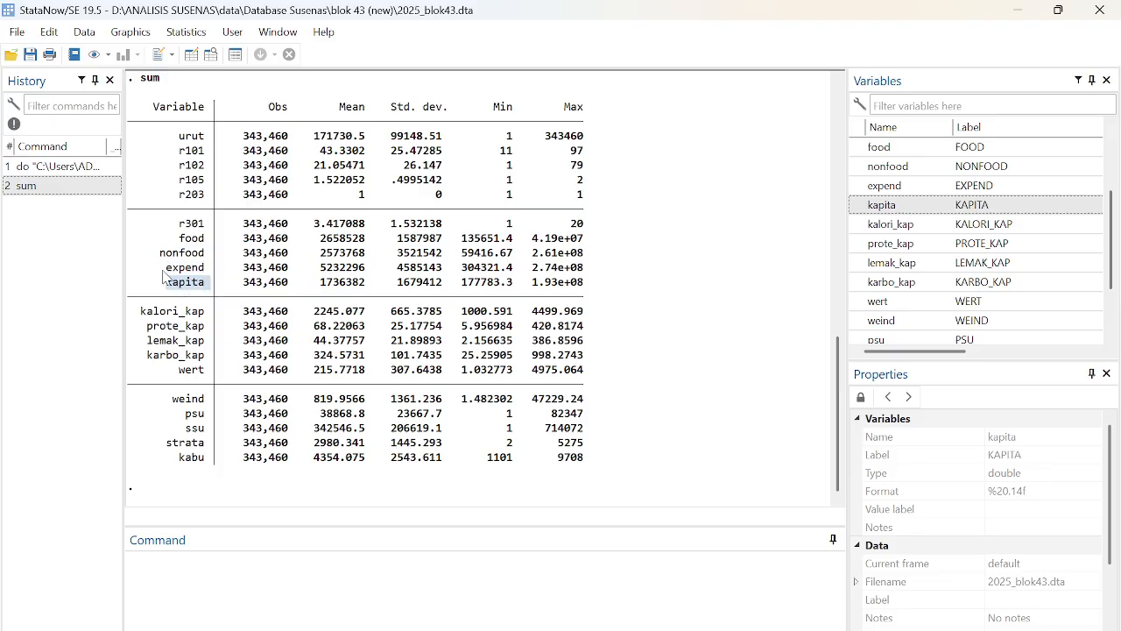
{"action": "left_click", "coordinate": [164, 277]}
{"action": "left_click_drag", "start_coordinate": [166, 280], "coordinate": [209, 274]}
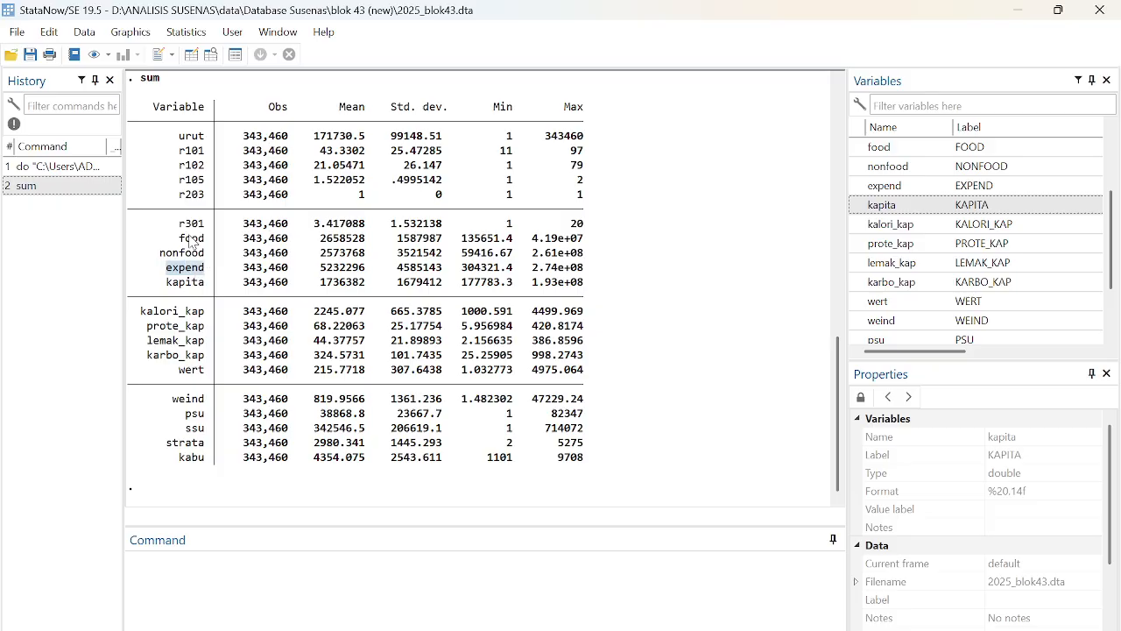
{"action": "left_click_drag", "start_coordinate": [179, 224], "coordinate": [211, 231]}
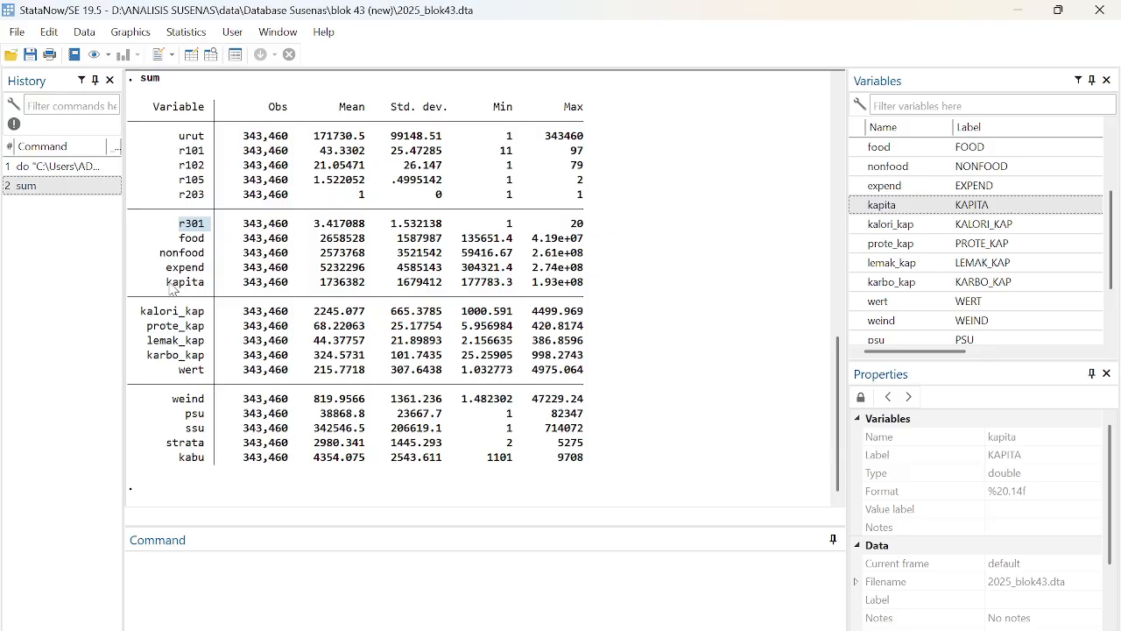
{"action": "left_click_drag", "start_coordinate": [170, 273], "coordinate": [206, 270]}
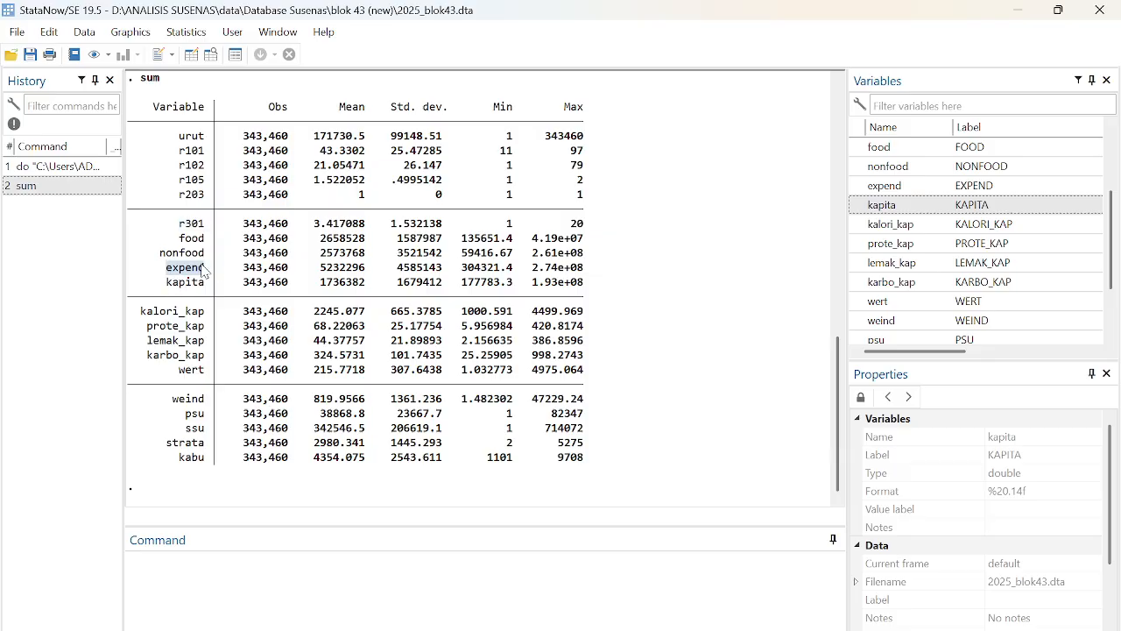
{"action": "left_click_drag", "start_coordinate": [183, 225], "coordinate": [207, 230]}
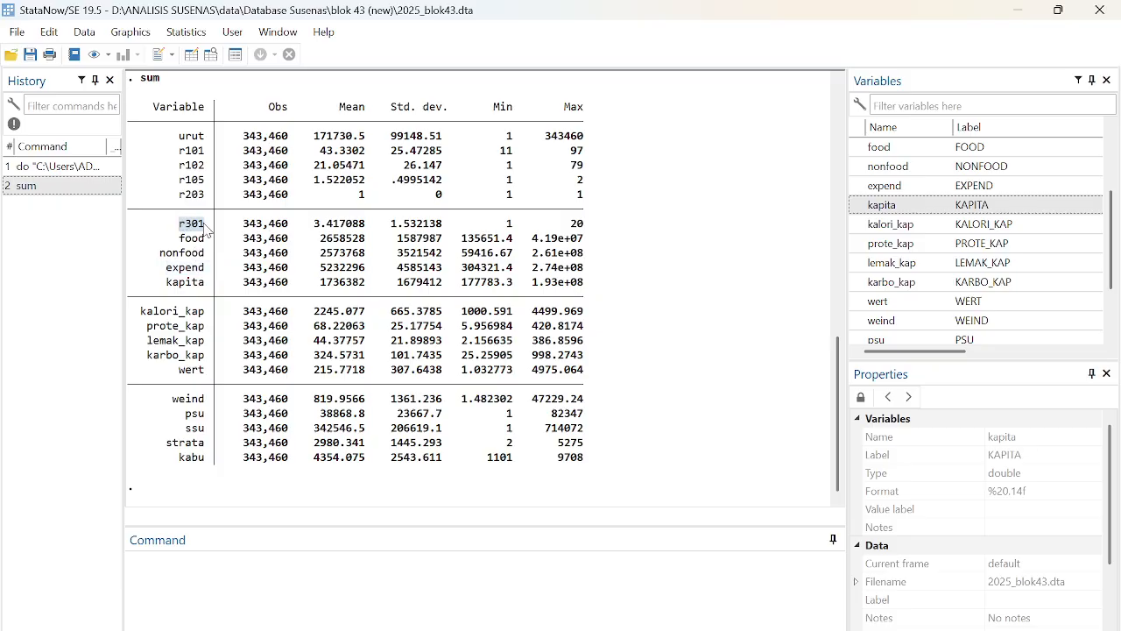
{"action": "left_click", "coordinate": [178, 288]}
{"action": "scroll", "coordinate": [219, 425], "scroll_direction": "up", "scroll_amount": 1}
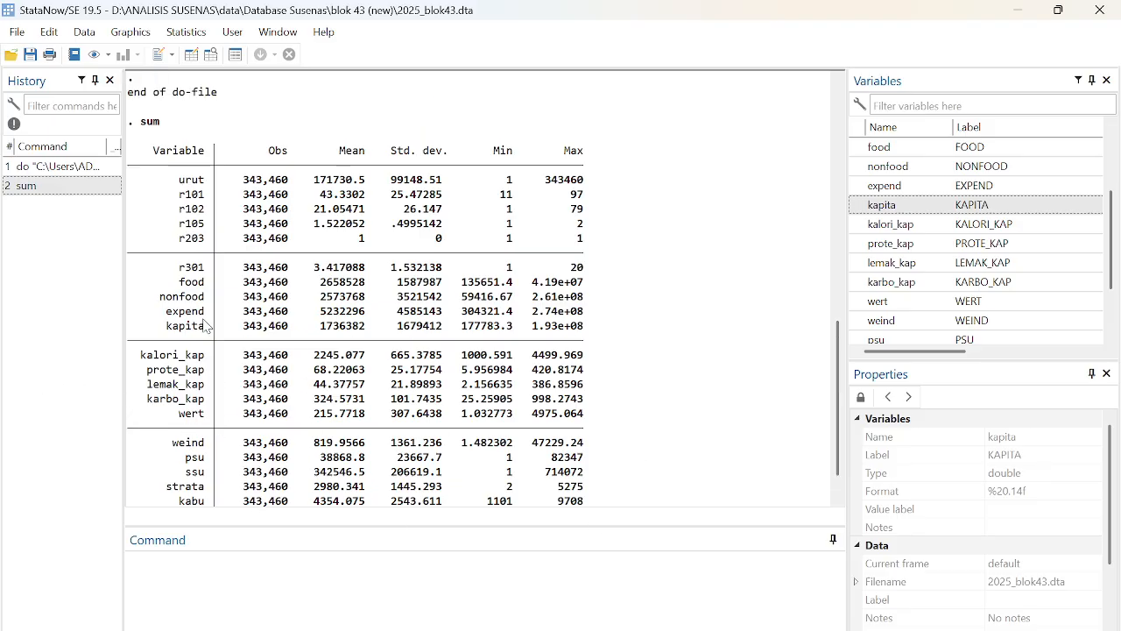
{"action": "scroll", "coordinate": [188, 323], "scroll_direction": "down", "scroll_amount": 1}
- Check the weight variables wert and weind in the variable list and in the summary table
{"action": "left_click_drag", "start_coordinate": [1115, 209], "coordinate": [1115, 245]}
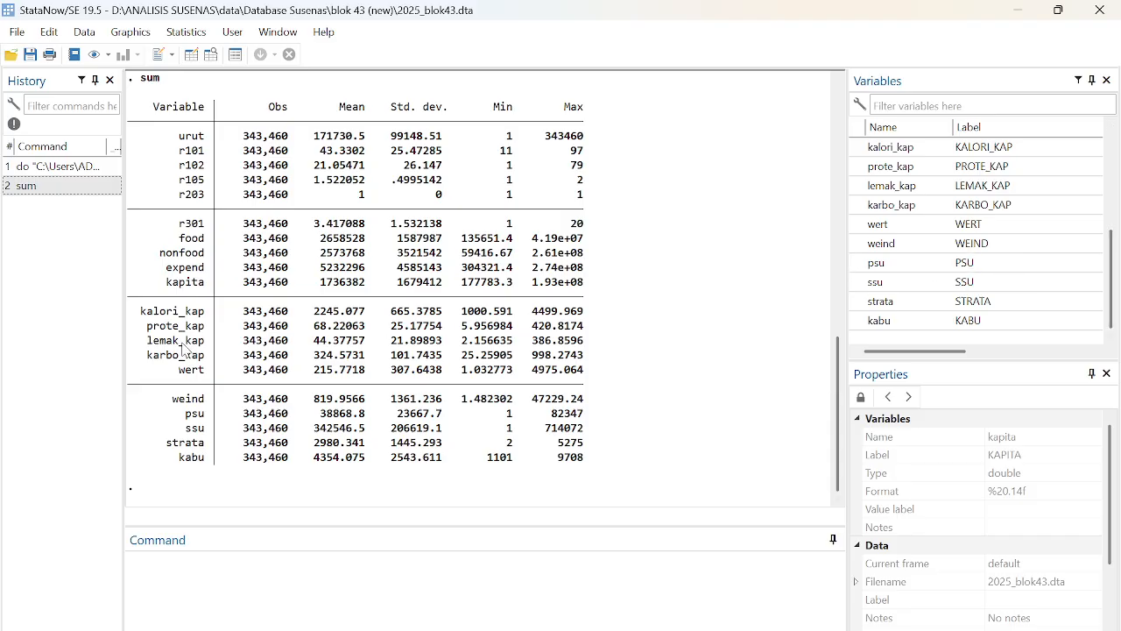
{"action": "left_click_drag", "start_coordinate": [168, 369], "coordinate": [200, 404]}
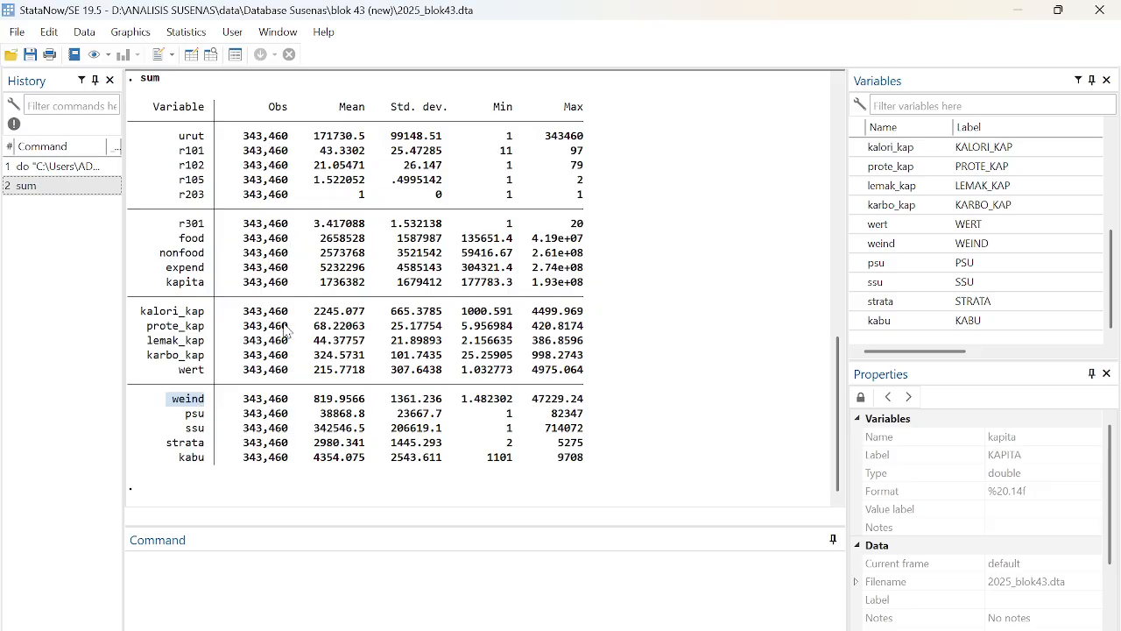
{"action": "scroll", "coordinate": [314, 419], "scroll_direction": "up", "scroll_amount": 4}
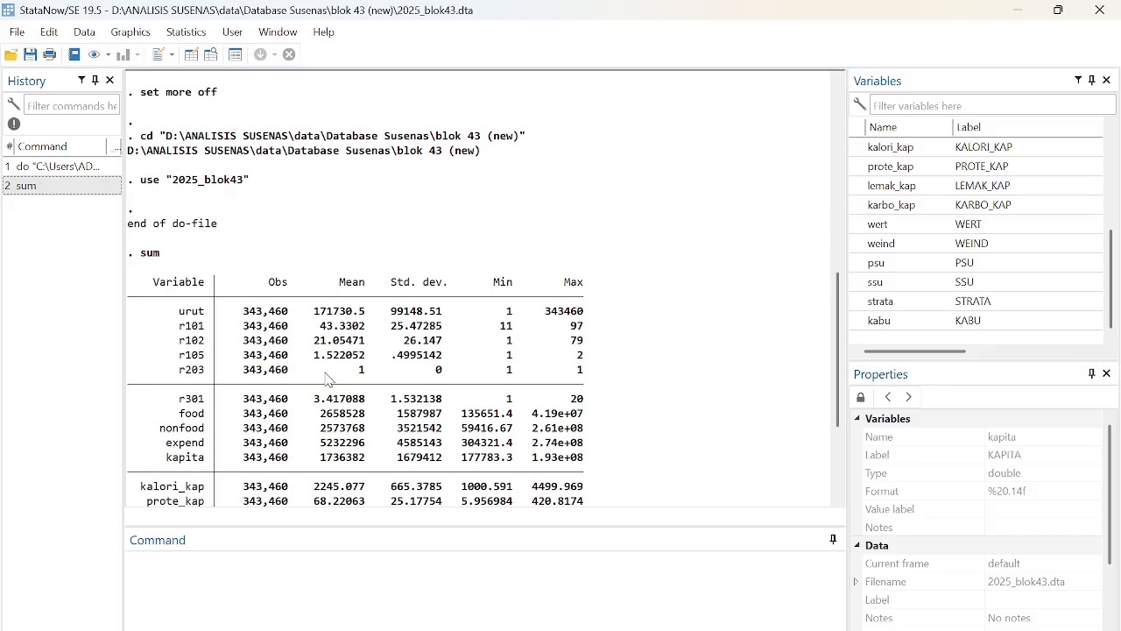
{"action": "scroll", "coordinate": [504, 198], "scroll_direction": "down", "scroll_amount": 2}
{"action": "scroll", "coordinate": [534, 192], "scroll_direction": "down", "scroll_amount": 2}
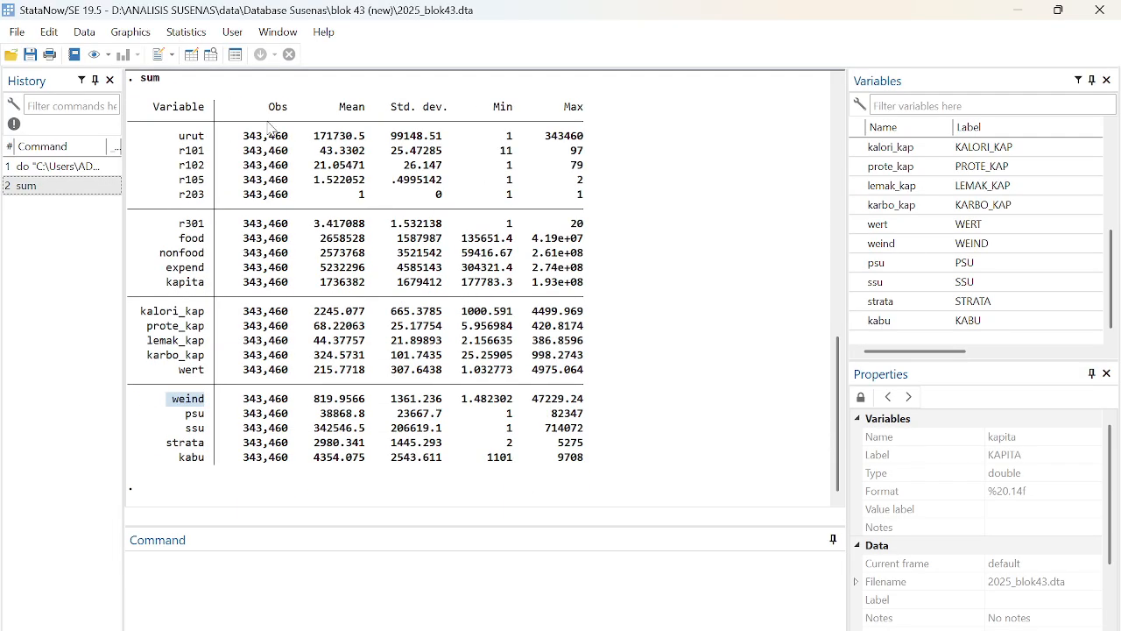
- Switch to the browser and review the Garis Kemiskinan (GK) criterion in Google's overview of BPS's poverty calculation
{"action": "mouse_move", "coordinate": [715, 630]}
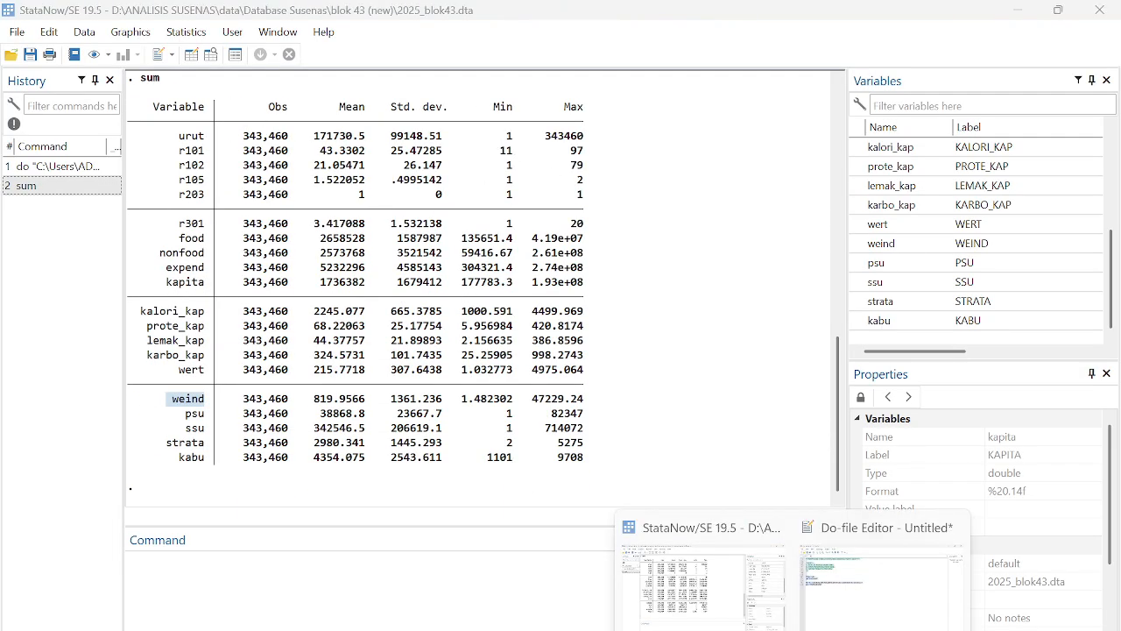
{"action": "left_click", "coordinate": [753, 630]}
{"action": "left_click", "coordinate": [135, 18]}
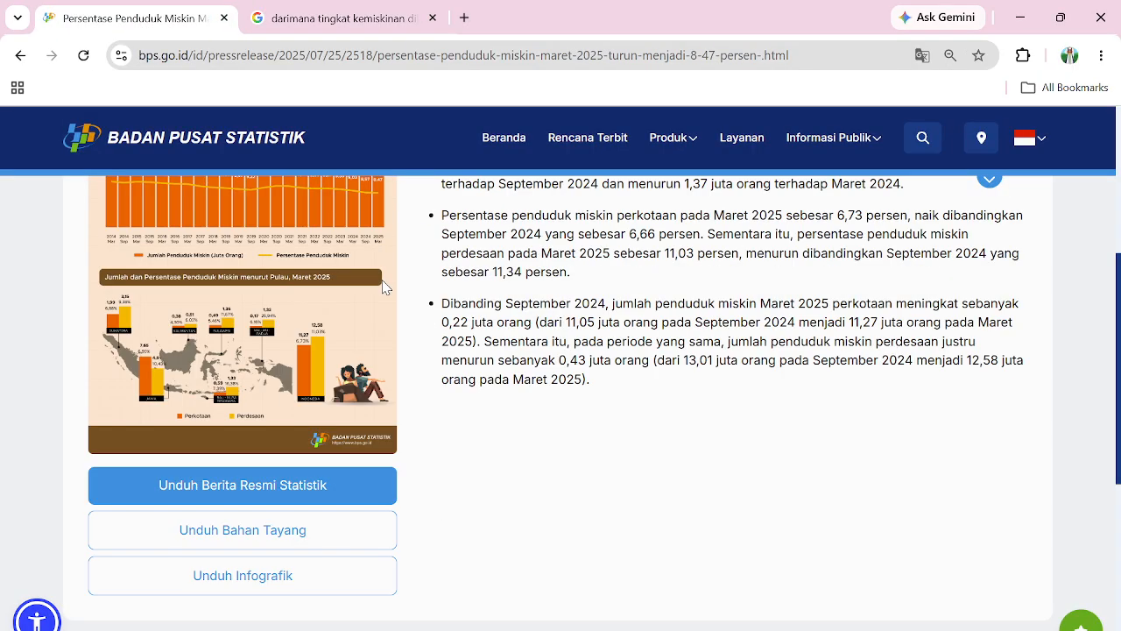
{"action": "left_click", "coordinate": [308, 21]}
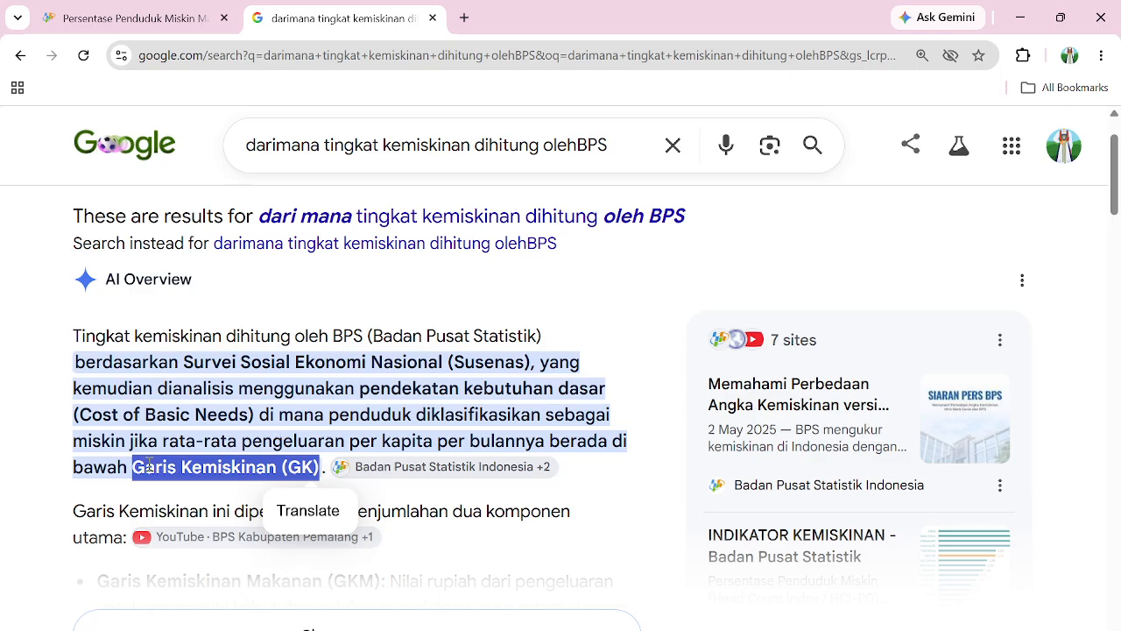
{"action": "left_click_drag", "start_coordinate": [131, 467], "coordinate": [319, 460]}
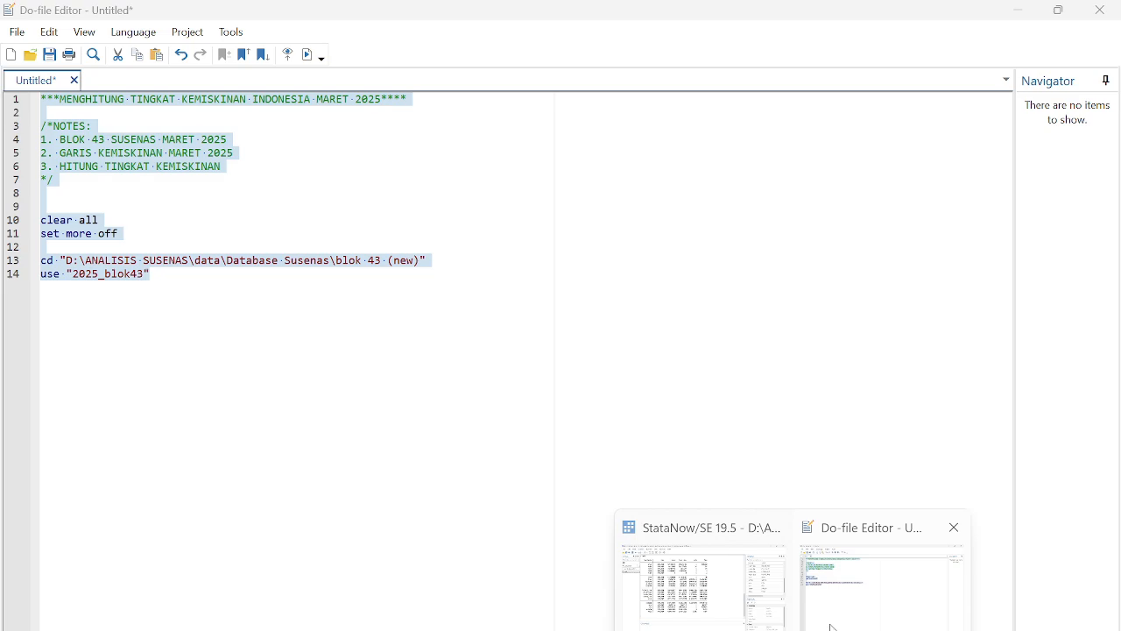
- Switch back to the Stata window with 2025_blok43 and recheck its summary results
{"action": "left_click", "coordinate": [691, 620]}
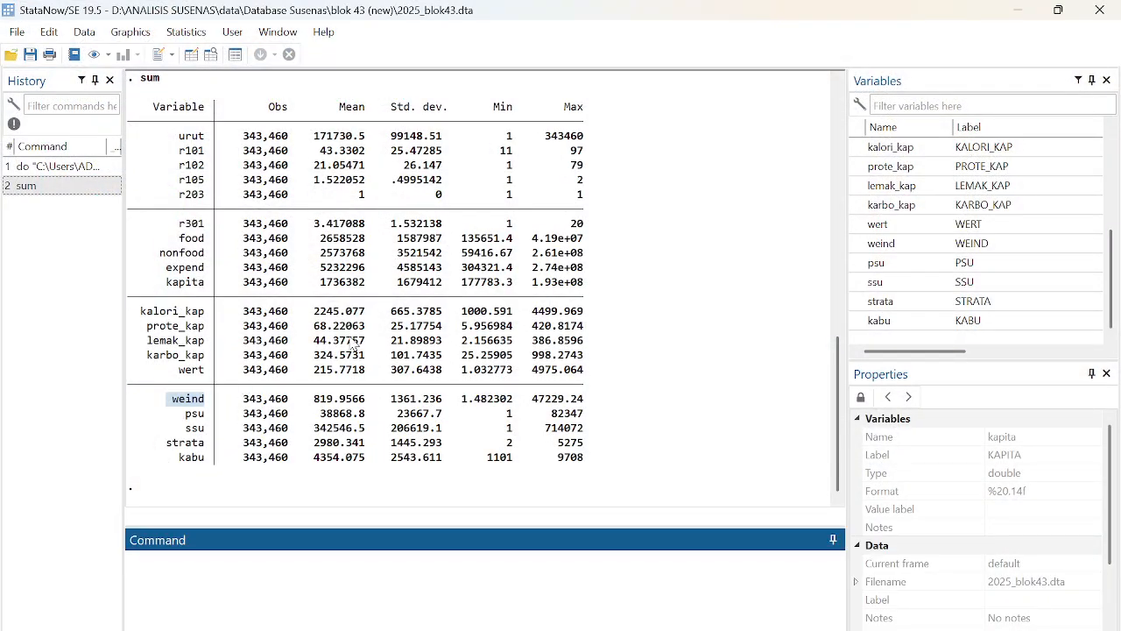
{"action": "scroll", "coordinate": [262, 330], "scroll_direction": "up", "scroll_amount": 3}
{"action": "scroll", "coordinate": [266, 336], "scroll_direction": "down", "scroll_amount": 3}
- Open the povline_2025 dataset from the blok 43 (new) folder in File Explorer in a second Stata window
{"action": "left_click", "coordinate": [636, 629]}
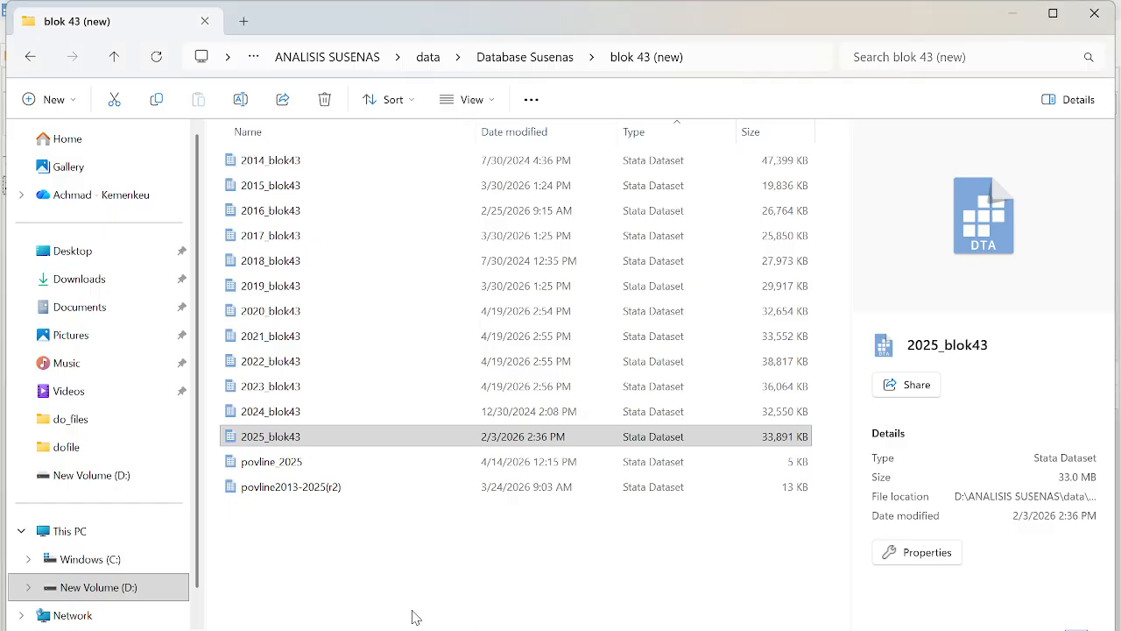
{"action": "left_click", "coordinate": [270, 465]}
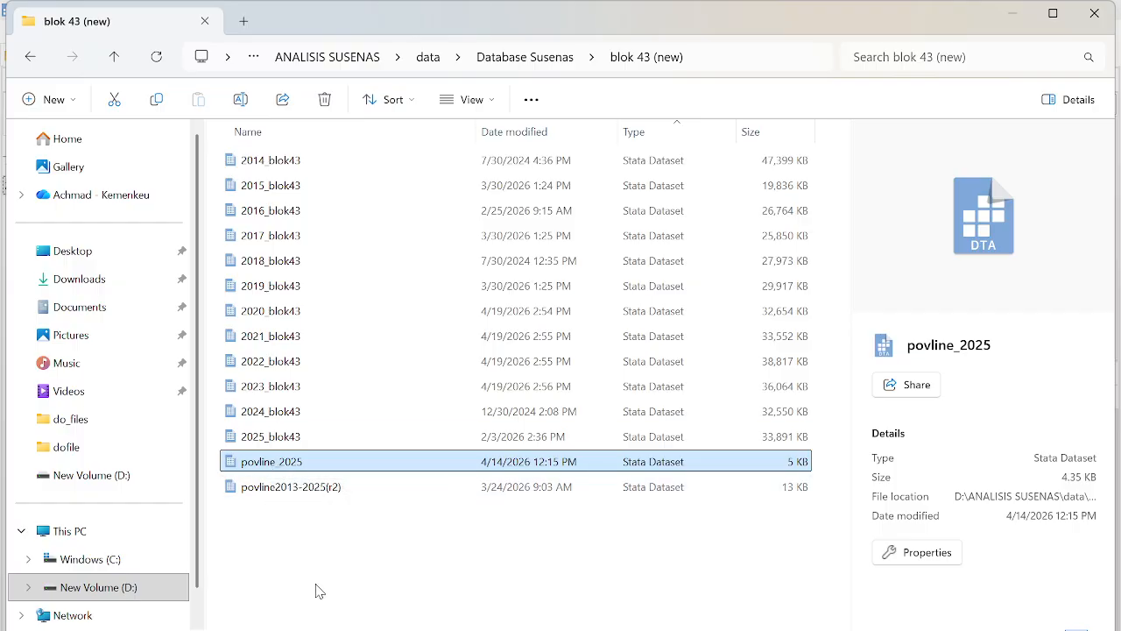
{"action": "scroll", "coordinate": [318, 591], "scroll_direction": "up", "scroll_amount": 4, "text": "ctrl"}
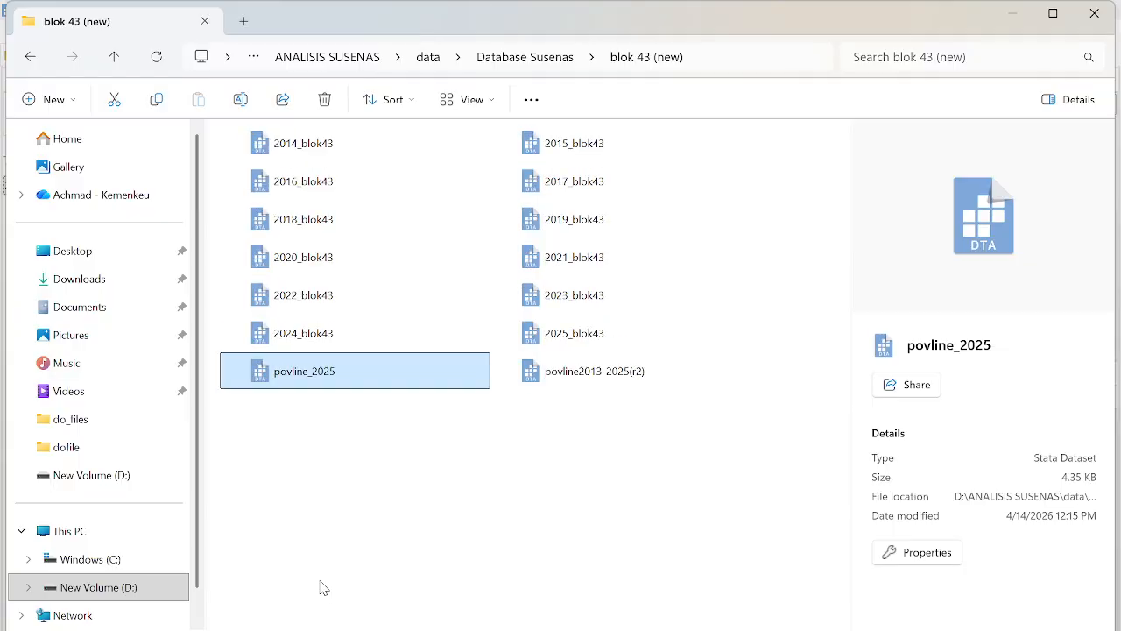
{"action": "scroll", "coordinate": [362, 453], "scroll_direction": "down", "scroll_amount": 4, "text": "ctrl"}
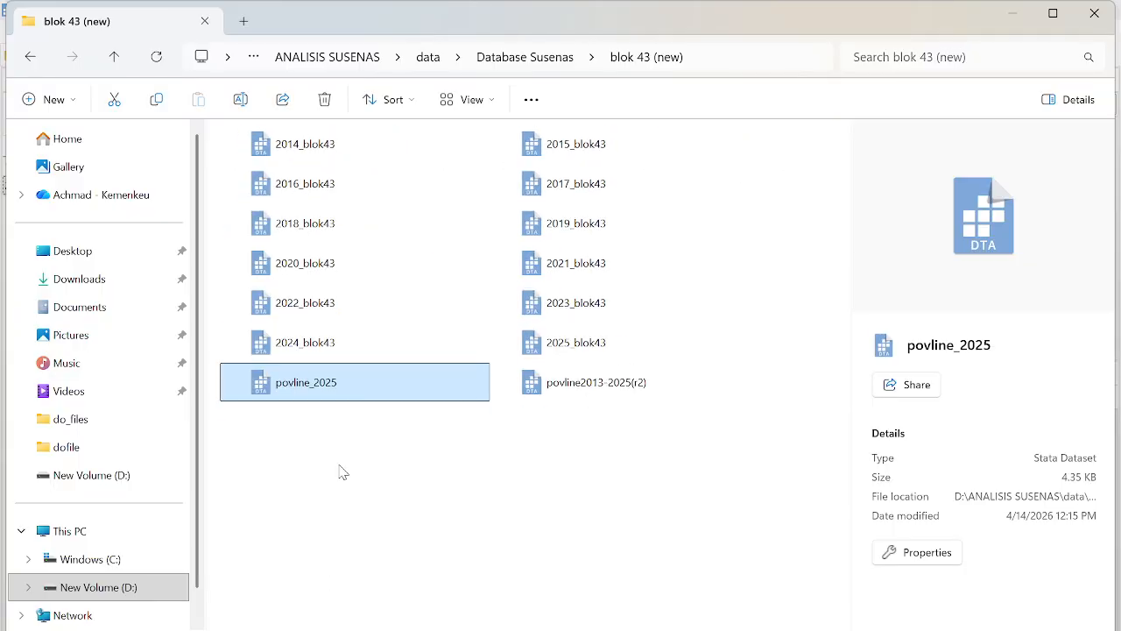
{"action": "double_click", "coordinate": [312, 385]}
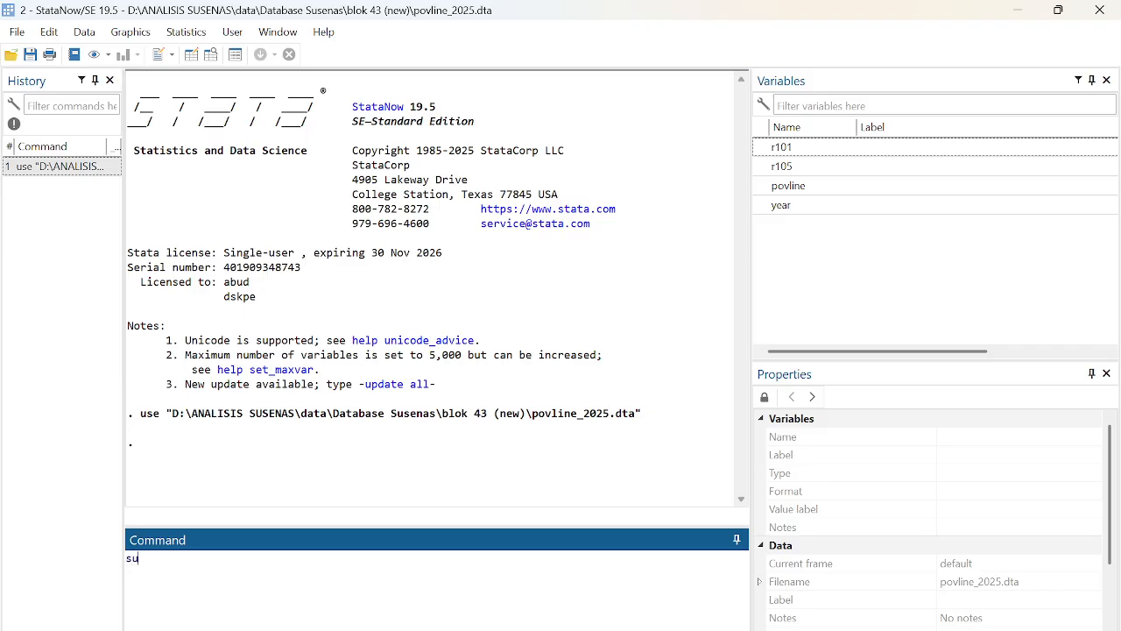
- Summarize the povline_2025 dataset with sum and examine its r101, r105, povline and year rows
{"action": "key", "text": "Return"}
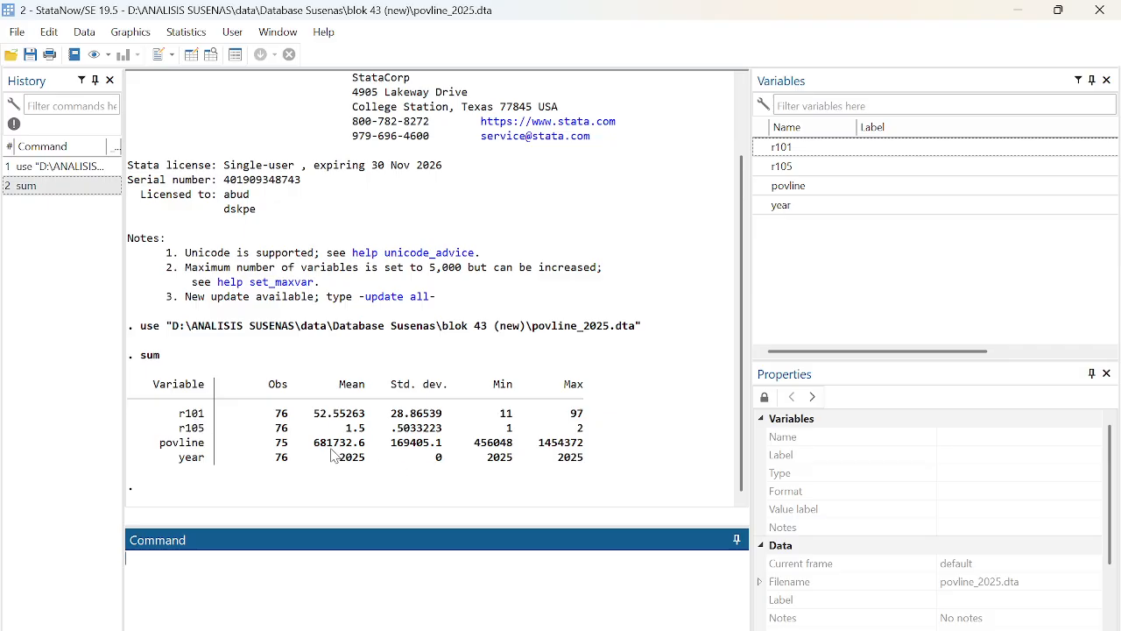
{"action": "left_click", "coordinate": [182, 420]}
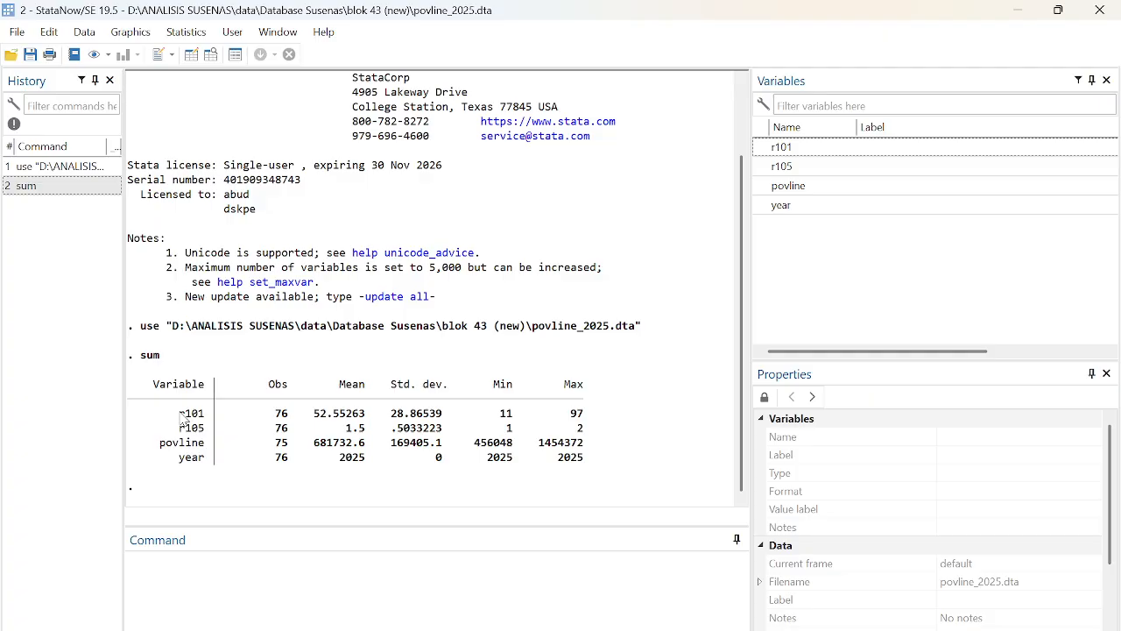
{"action": "mouse_move", "coordinate": [186, 419]}
{"action": "left_mouse_down"}
{"action": "mouse_move", "coordinate": [219, 426]}
{"action": "mouse_move", "coordinate": [201, 422]}
{"action": "left_mouse_up"}
{"action": "left_click", "coordinate": [180, 435]}
{"action": "double_click", "coordinate": [182, 429]}
{"action": "left_click_drag", "start_coordinate": [163, 446], "coordinate": [589, 450]}
{"action": "left_click", "coordinate": [181, 466]}
{"action": "left_click_drag", "start_coordinate": [478, 464], "coordinate": [588, 464]}
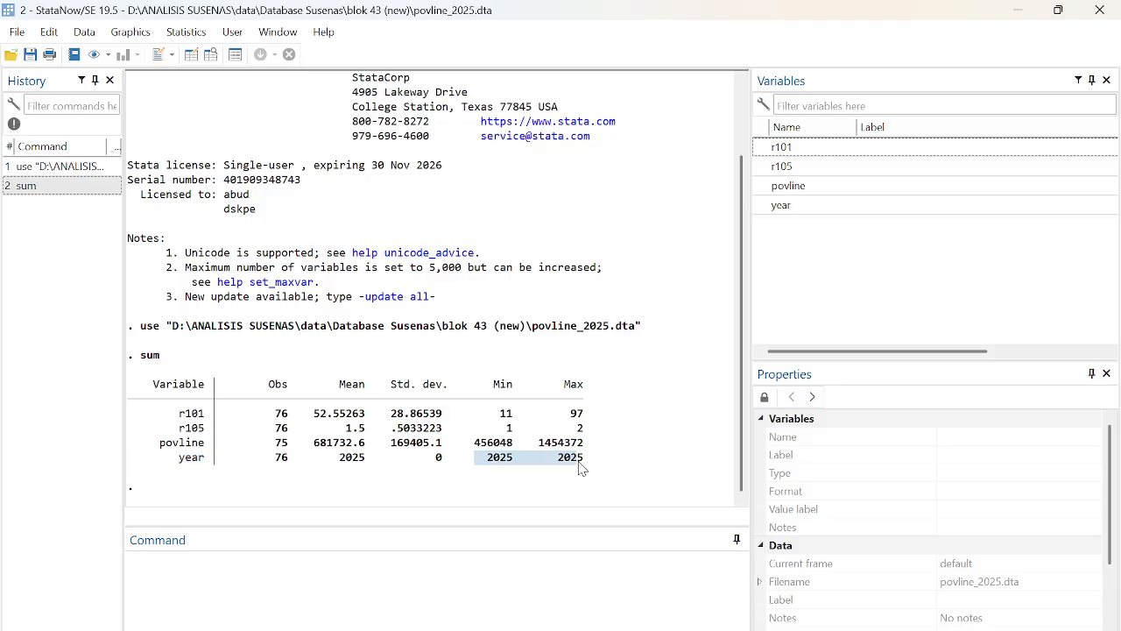
- Browse the povline_2025 data with br and look through the poverty lines by r101 and r105
{"action": "left_click", "coordinate": [175, 578]}
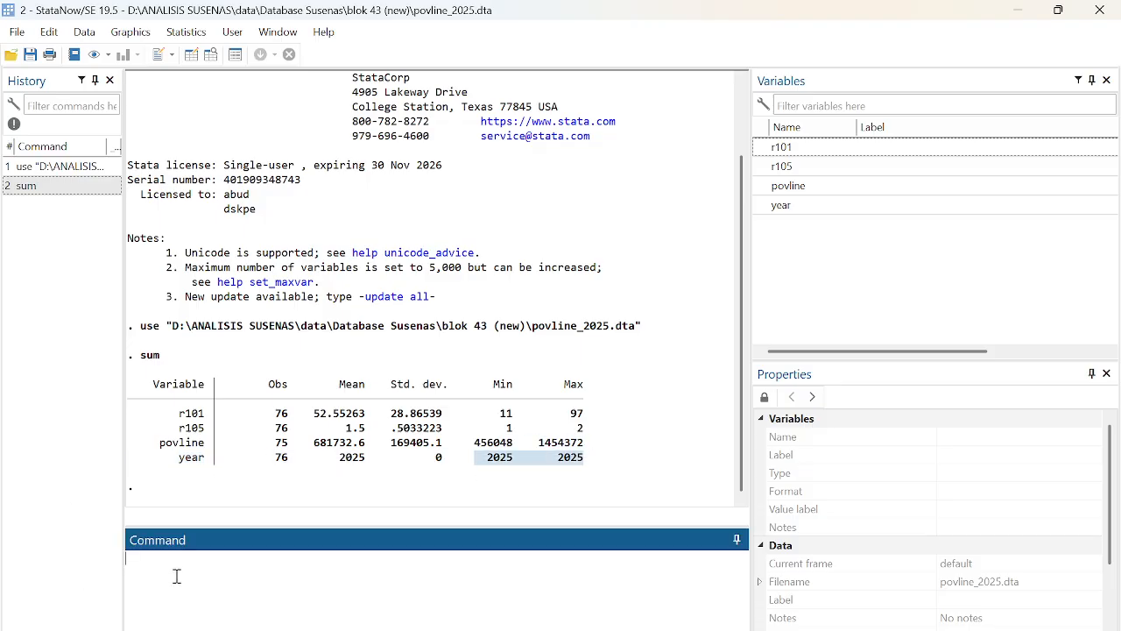
{"action": "type", "text": "br"}
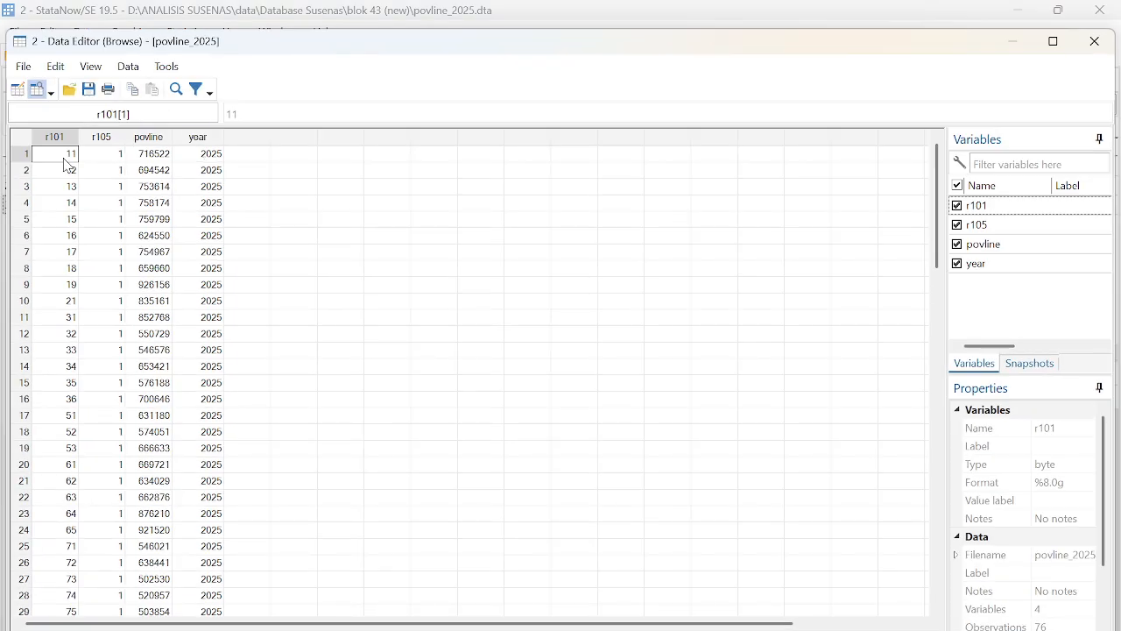
{"action": "scroll", "coordinate": [162, 480], "scroll_direction": "down", "scroll_amount": 16}
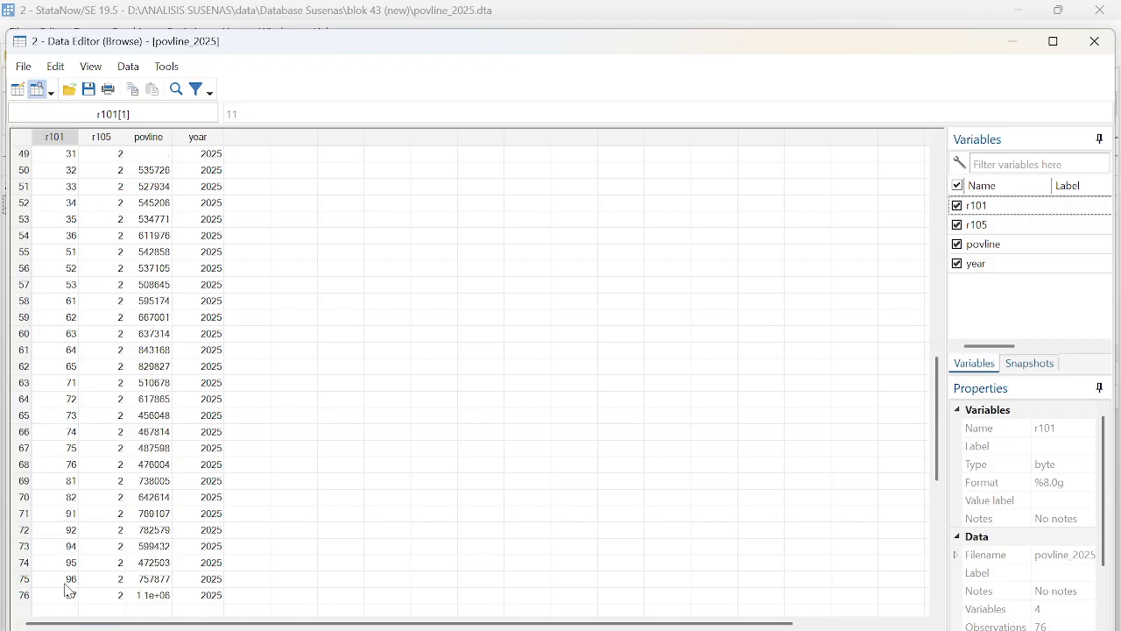
{"action": "scroll", "coordinate": [78, 494], "scroll_direction": "up", "scroll_amount": 7}
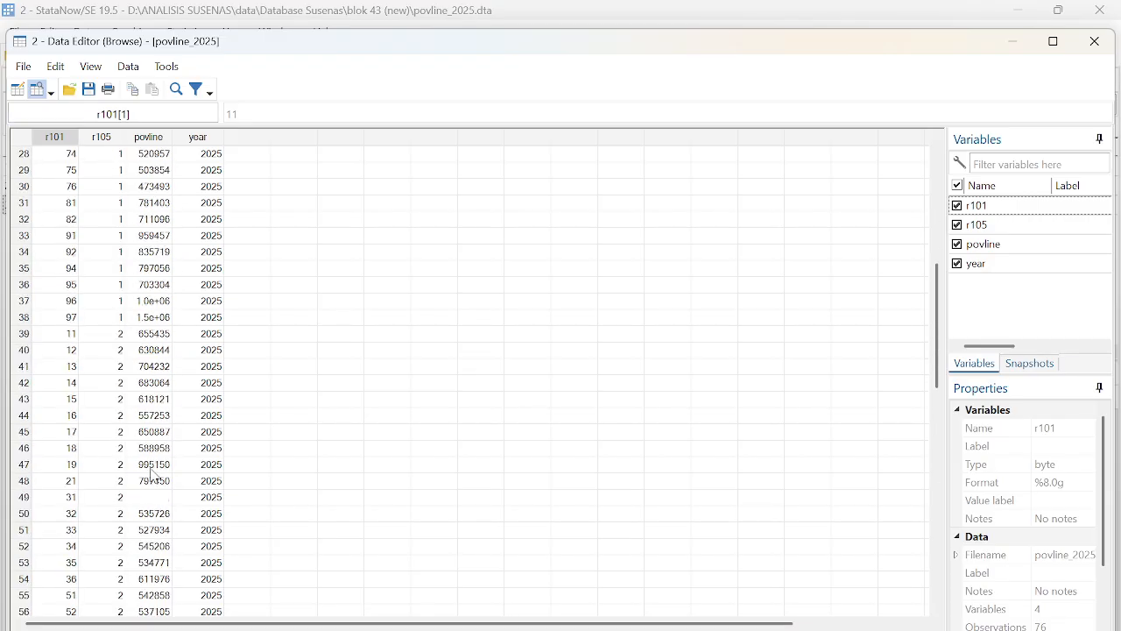
{"action": "scroll", "coordinate": [153, 476], "scroll_direction": "up", "scroll_amount": 9}
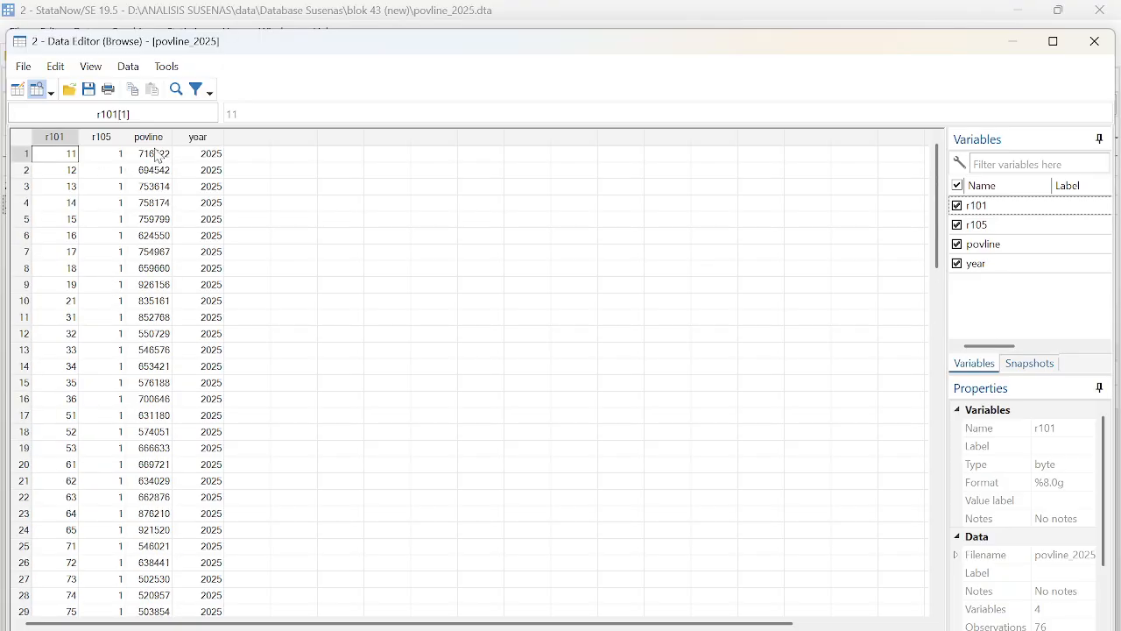
- Widen the povline column and compare the povline_2025 poverty lines for r105 codes 1 and 2
{"action": "left_click", "coordinate": [156, 155]}
{"action": "left_click_drag", "start_coordinate": [172, 137], "coordinate": [226, 140]}
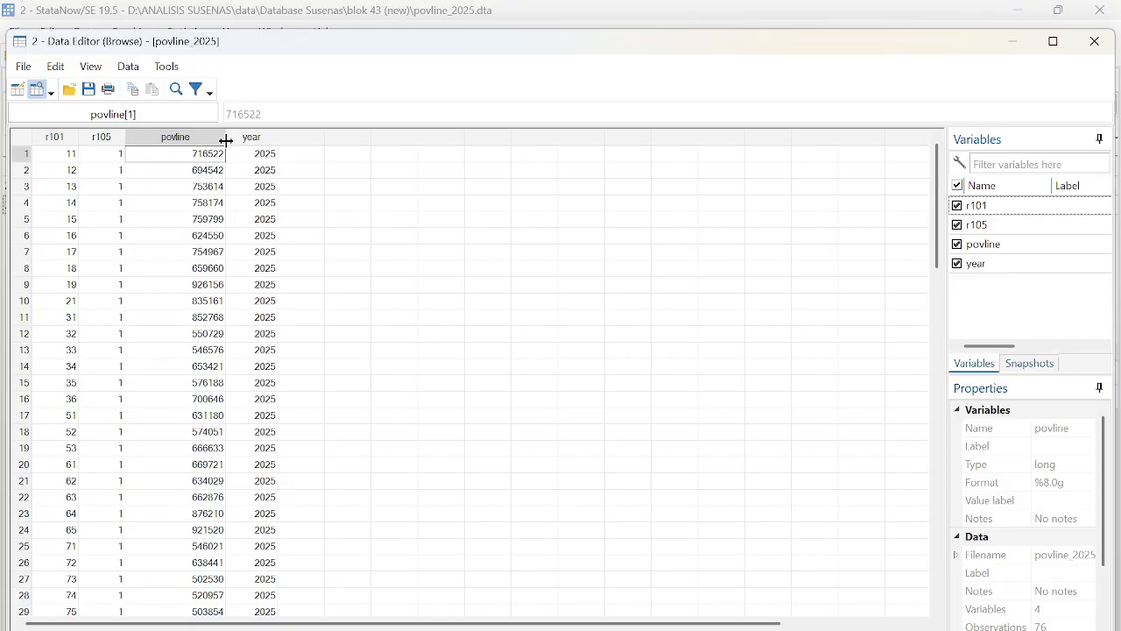
{"action": "left_click", "coordinate": [586, 413]}
{"action": "scroll", "coordinate": [196, 433], "scroll_direction": "down", "scroll_amount": 9}
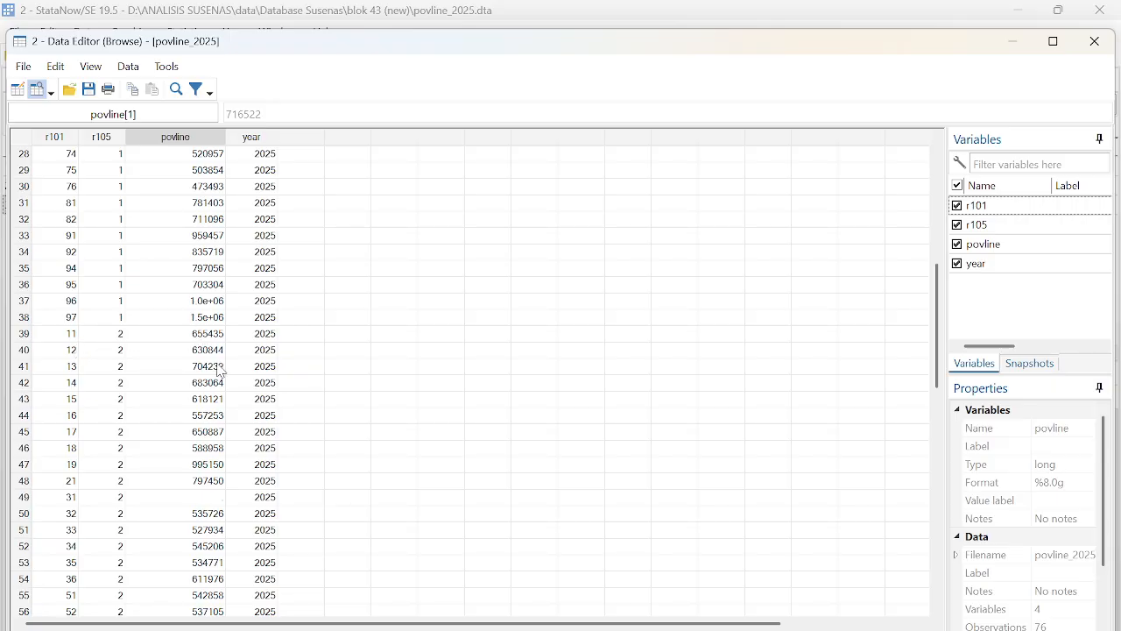
{"action": "scroll", "coordinate": [220, 370], "scroll_direction": "up", "scroll_amount": 9}
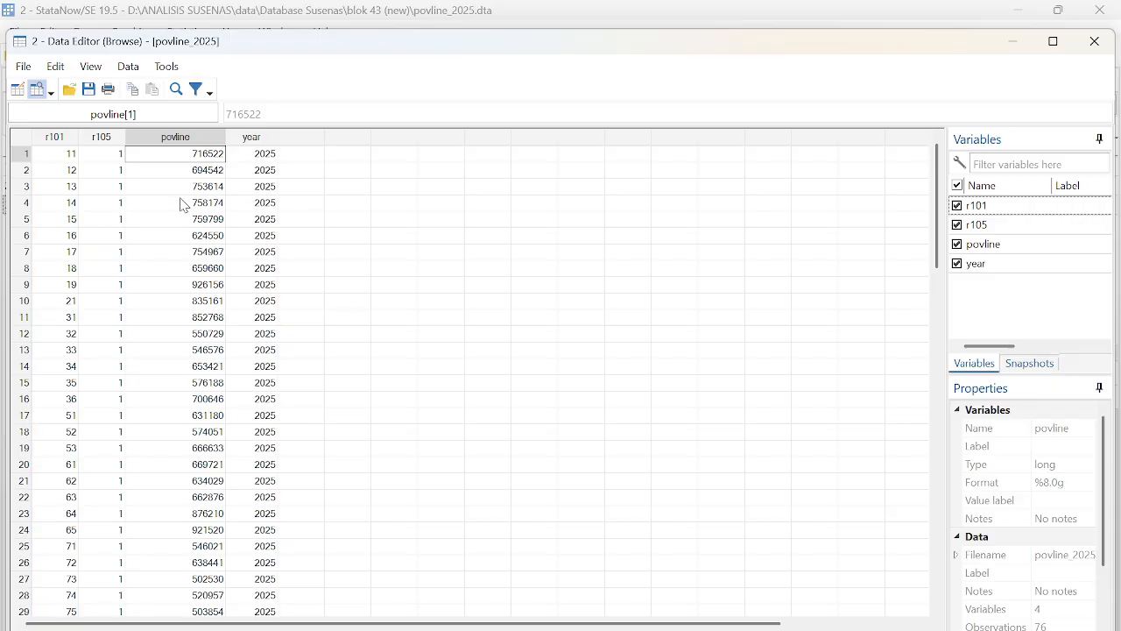
{"action": "scroll", "coordinate": [187, 283], "scroll_direction": "down", "scroll_amount": 18}
{"action": "scroll", "coordinate": [217, 306], "scroll_direction": "up", "scroll_amount": 5}
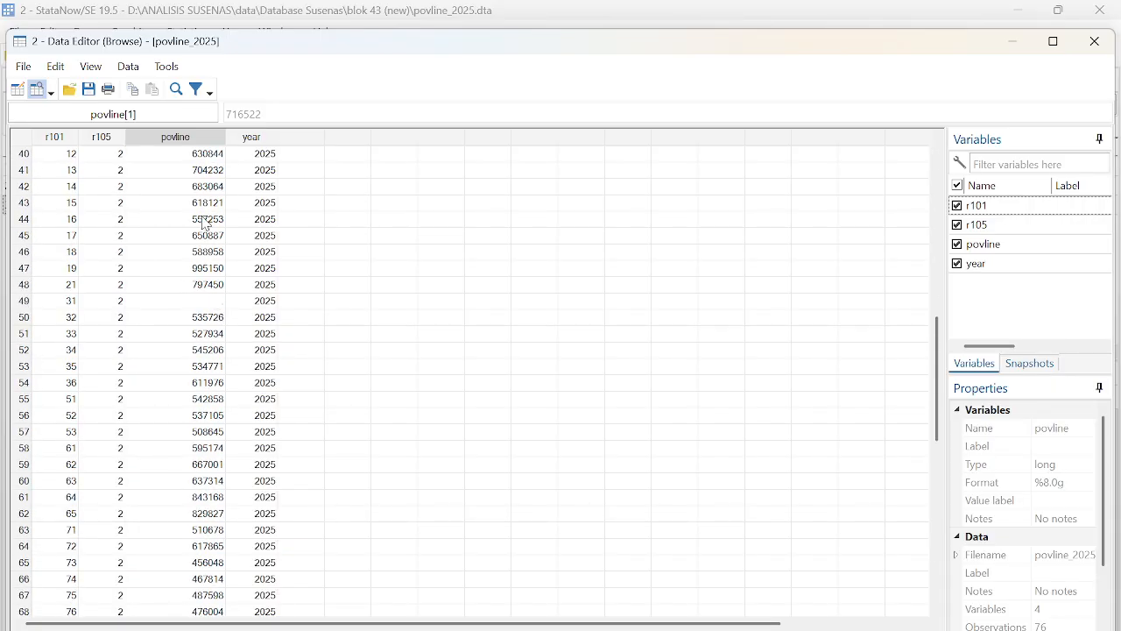
- Close the data browser and describe the povline_2025 dataset with des
{"action": "left_click", "coordinate": [1094, 42]}
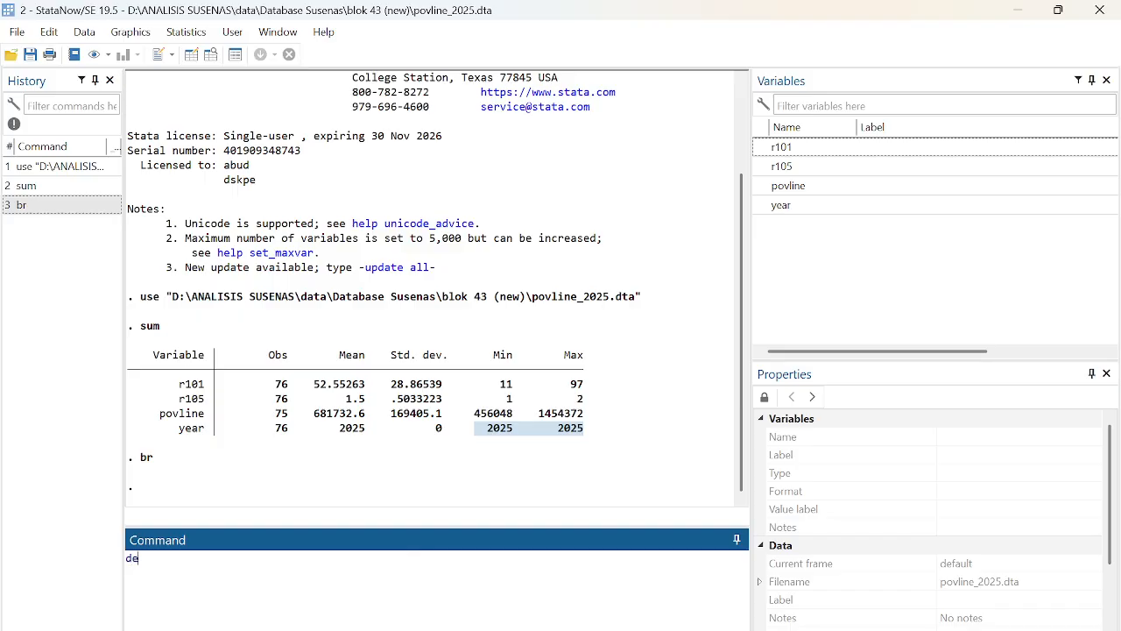
{"action": "key", "text": "Return"}
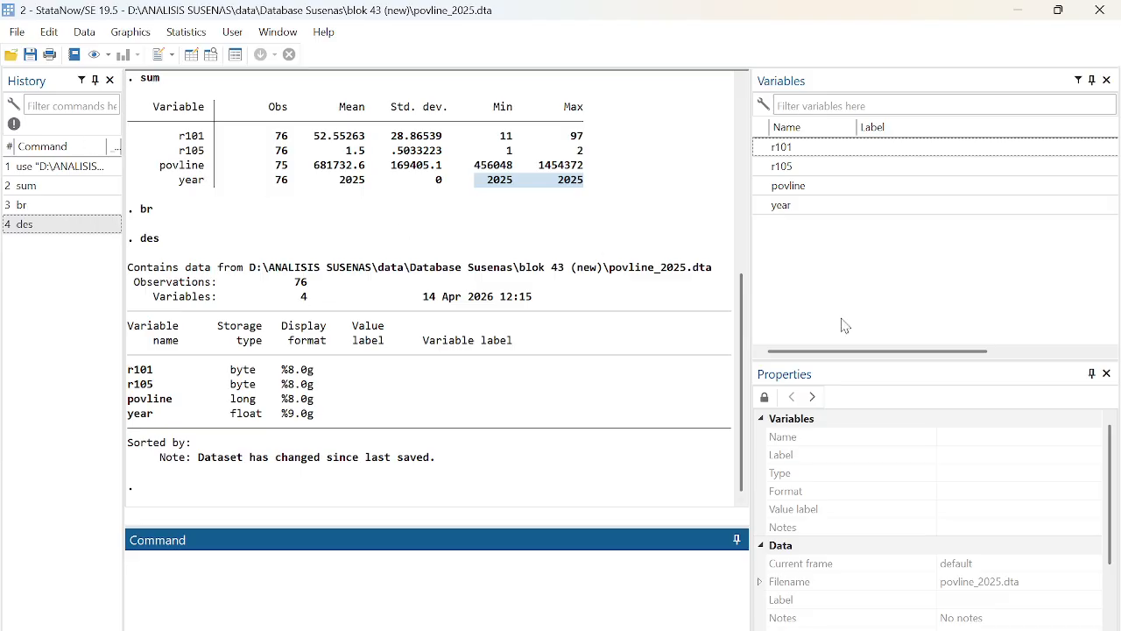
- Switch to the Stata window with 2025_blok43 and highlight the kapita variable in its summary table
{"action": "left_click", "coordinate": [751, 629]}
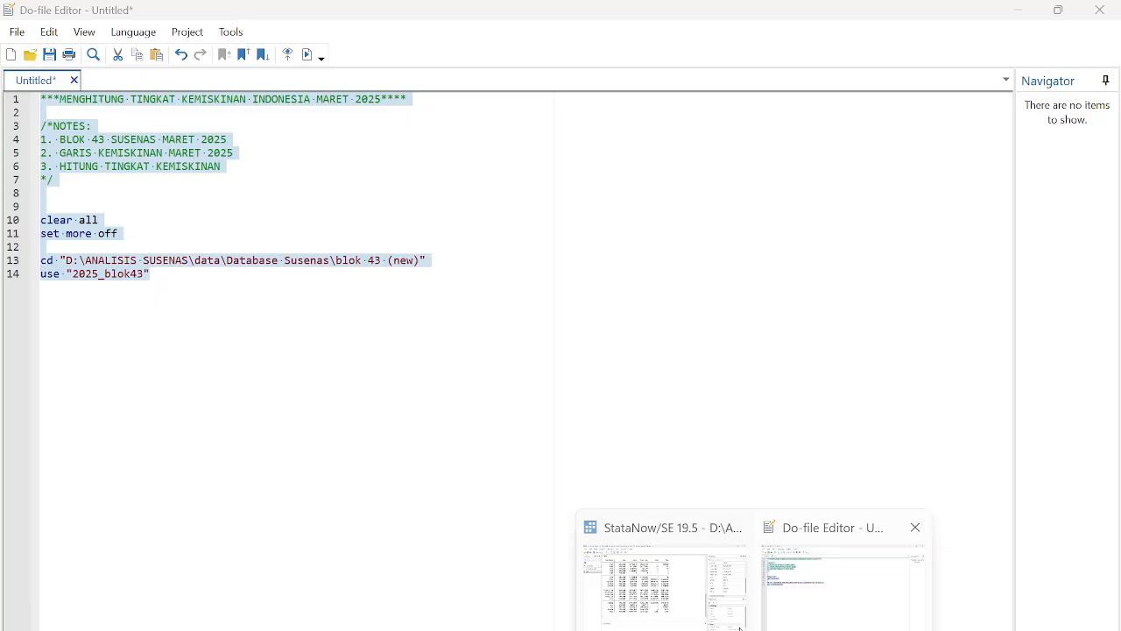
{"action": "left_click", "coordinate": [652, 578]}
{"action": "left_click", "coordinate": [184, 485]}
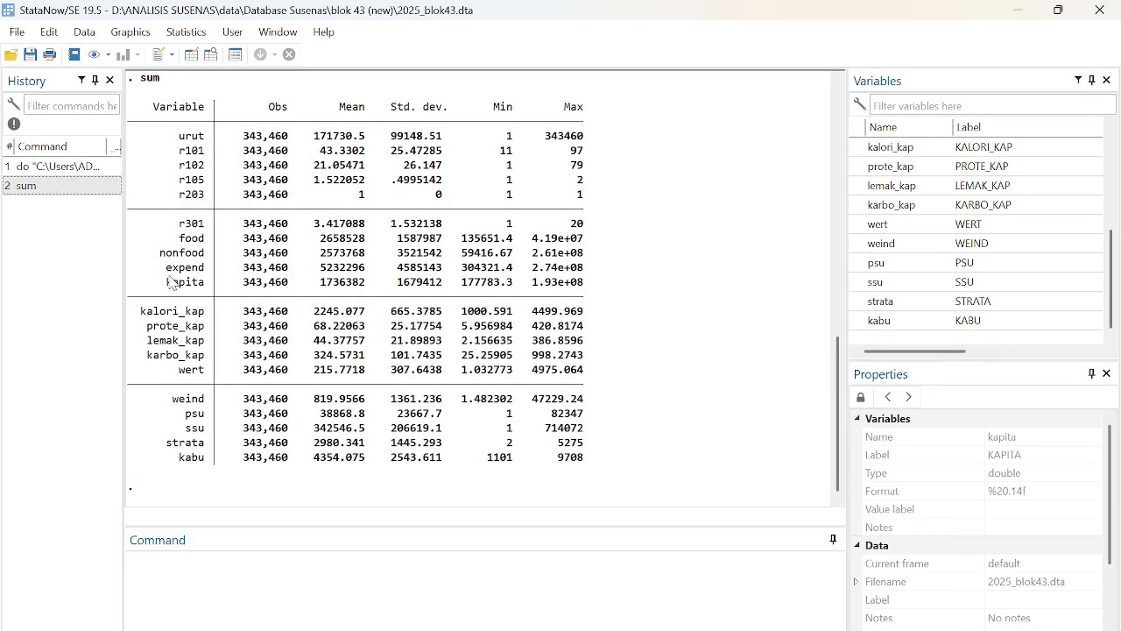
{"action": "left_click_drag", "start_coordinate": [163, 279], "coordinate": [221, 282]}
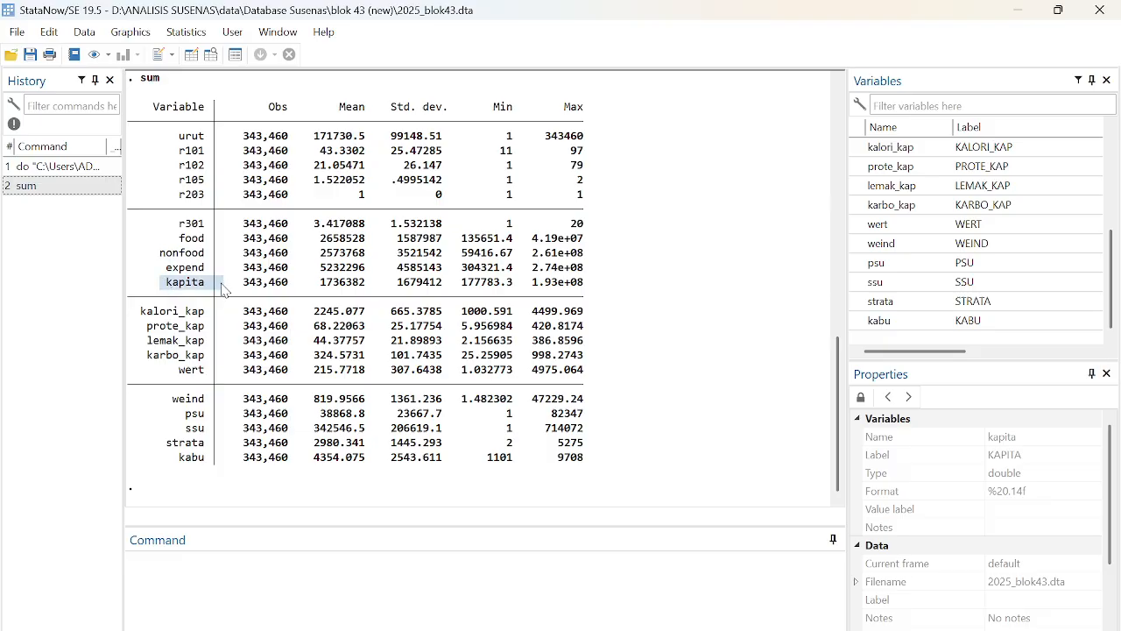
{"action": "left_click", "coordinate": [187, 472]}
- Switch to Chrome and reread BPS's poverty definition, highlighting per capita expenditure and Garis Kemiskinan (GK), and minimize the browser
{"action": "left_click", "coordinate": [638, 629]}
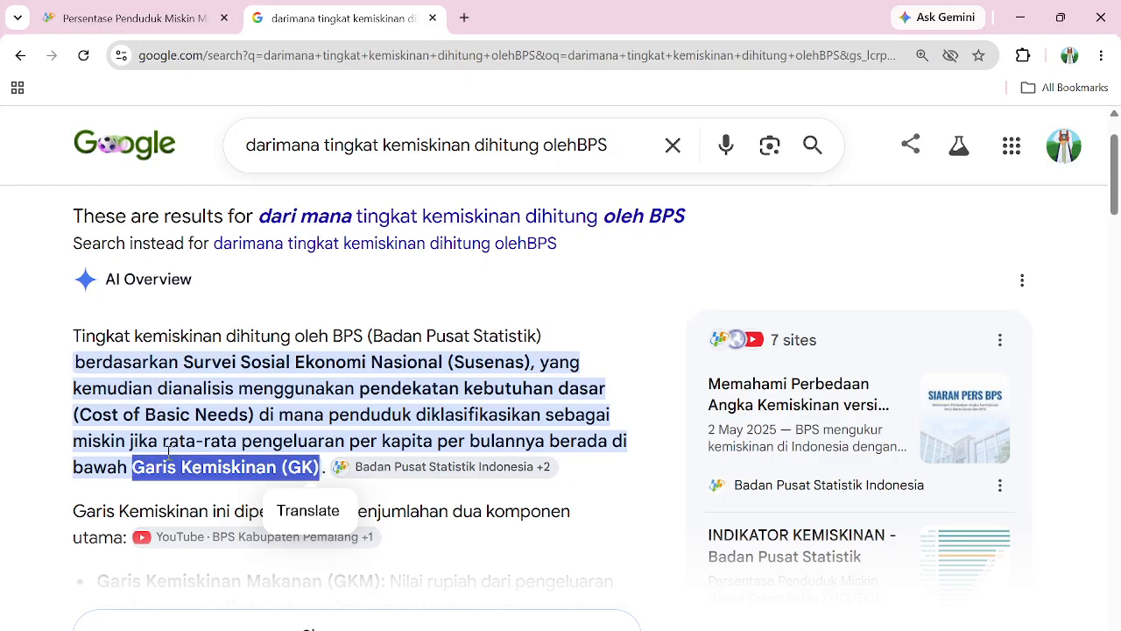
{"action": "left_click", "coordinate": [147, 469]}
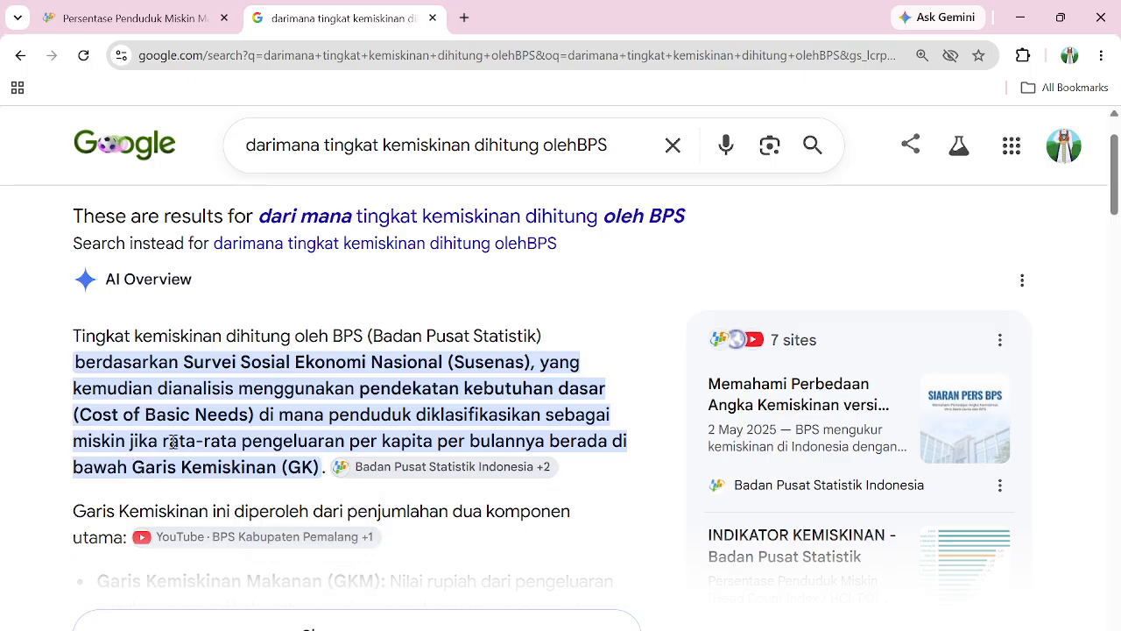
{"action": "left_click_drag", "start_coordinate": [169, 441], "coordinate": [432, 441]}
{"action": "left_click_drag", "start_coordinate": [132, 468], "coordinate": [319, 469]}
{"action": "left_click", "coordinate": [1020, 17]}
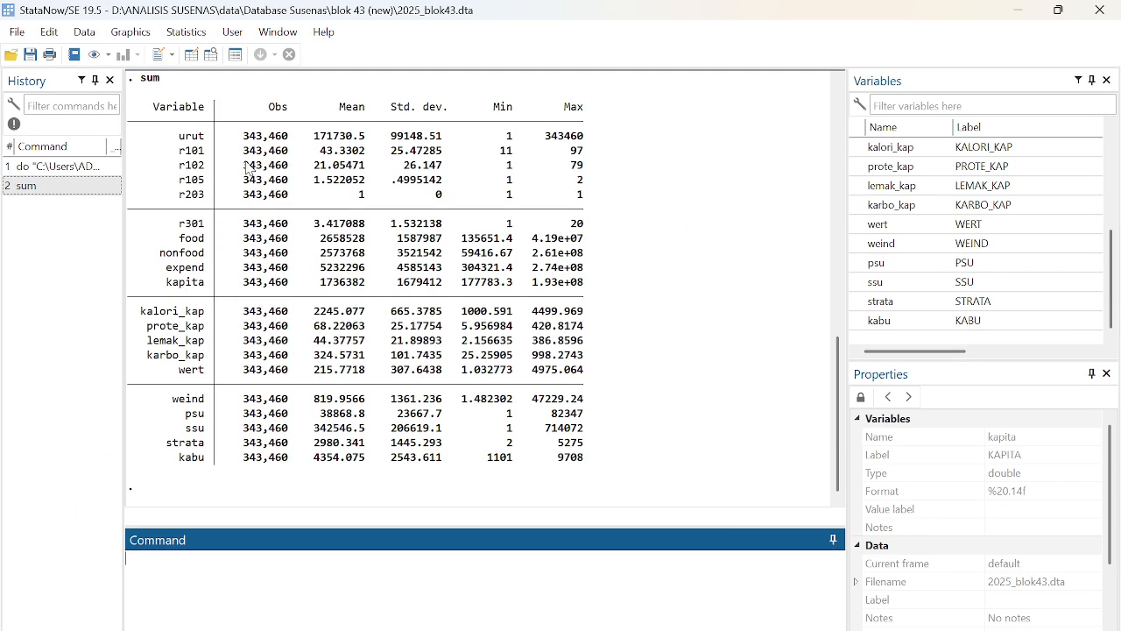
- Close the second Stata window holding povline_2025 without saving its changes
{"action": "key", "text": "alt+Tab"}
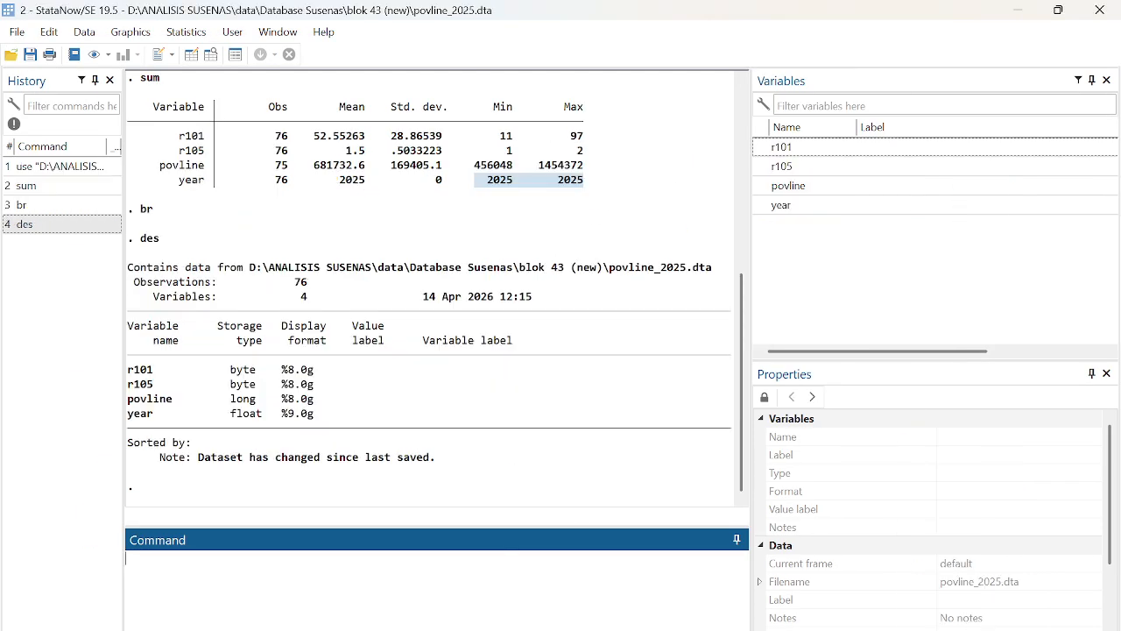
{"action": "left_click", "coordinate": [1097, 12]}
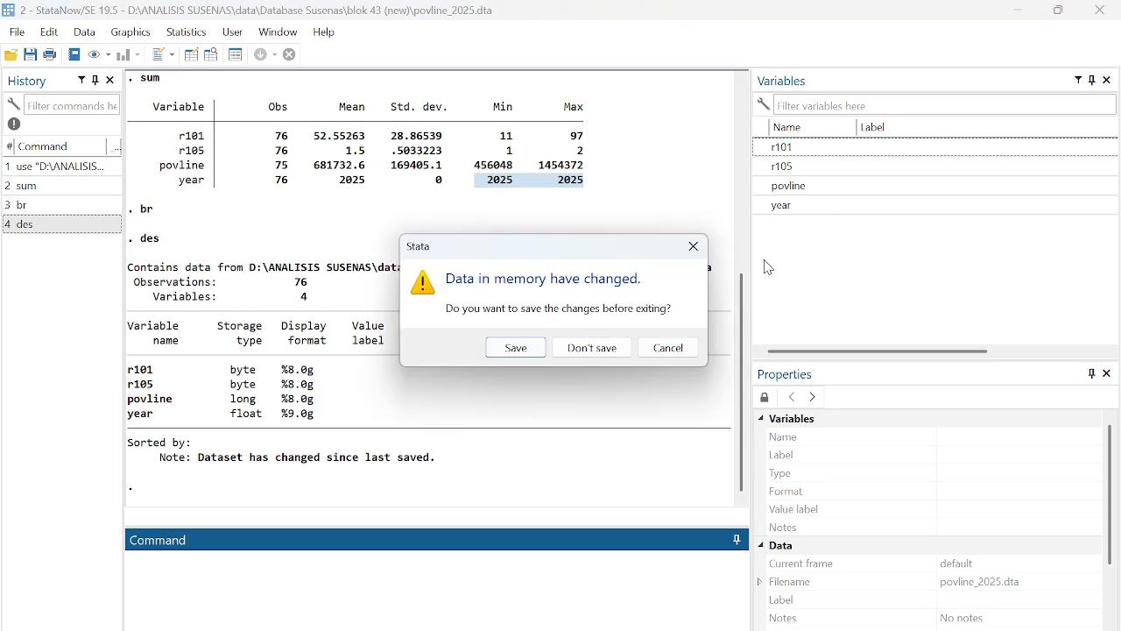
{"action": "left_click", "coordinate": [593, 349]}
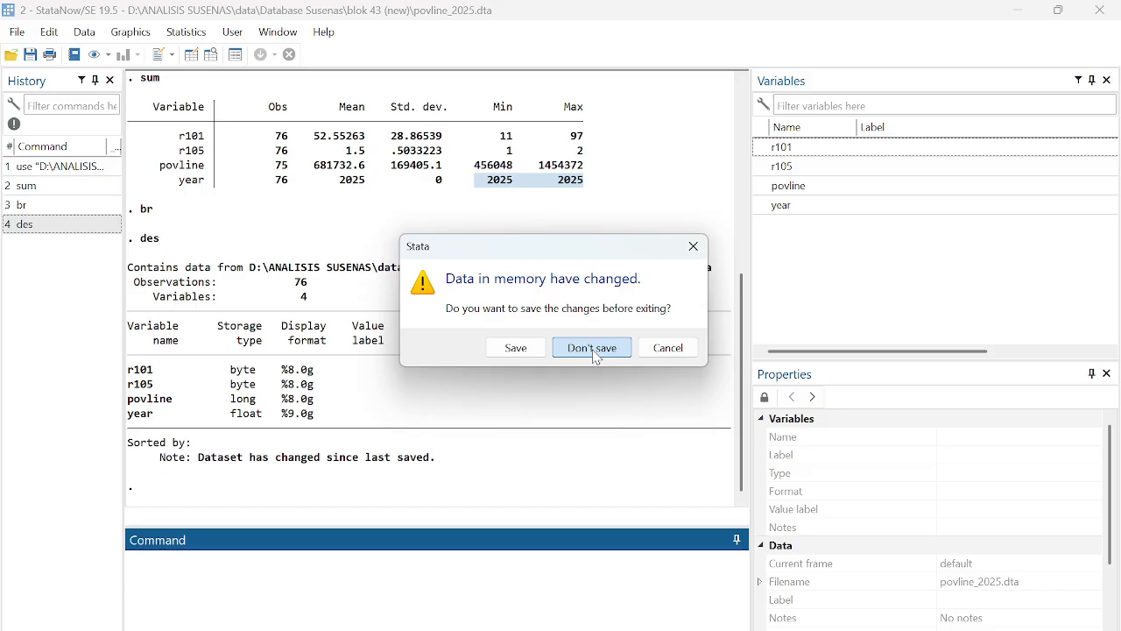
- Switch to the Do-file Editor and add the clear option to the use "2025_blok43" line
{"action": "mouse_move", "coordinate": [792, 629]}
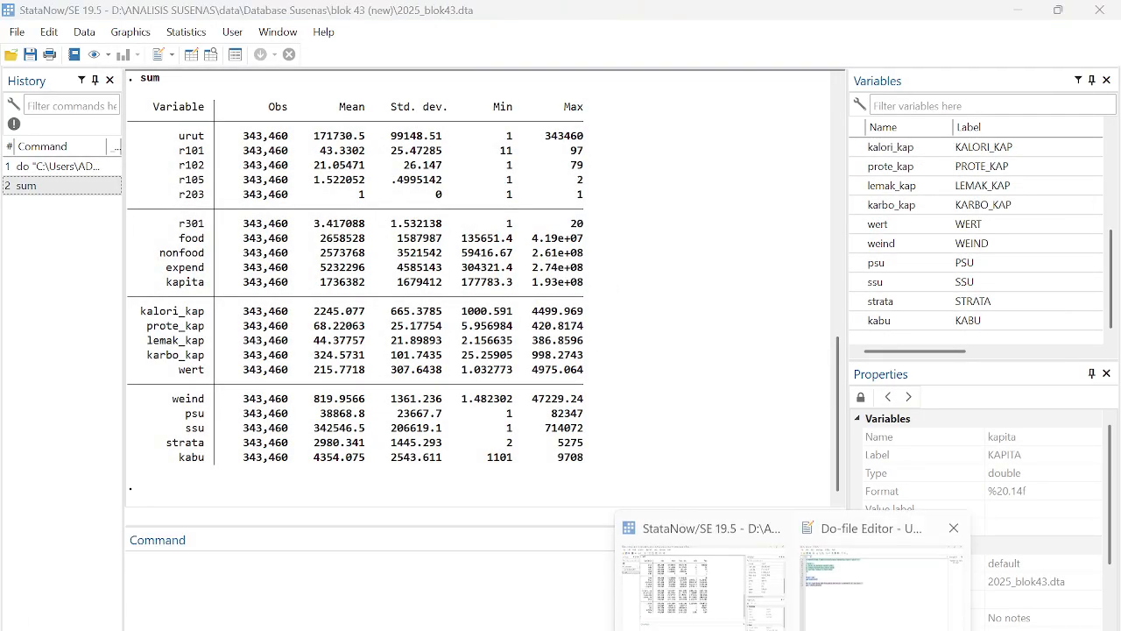
{"action": "left_click", "coordinate": [881, 585]}
{"action": "left_click", "coordinate": [177, 315]}
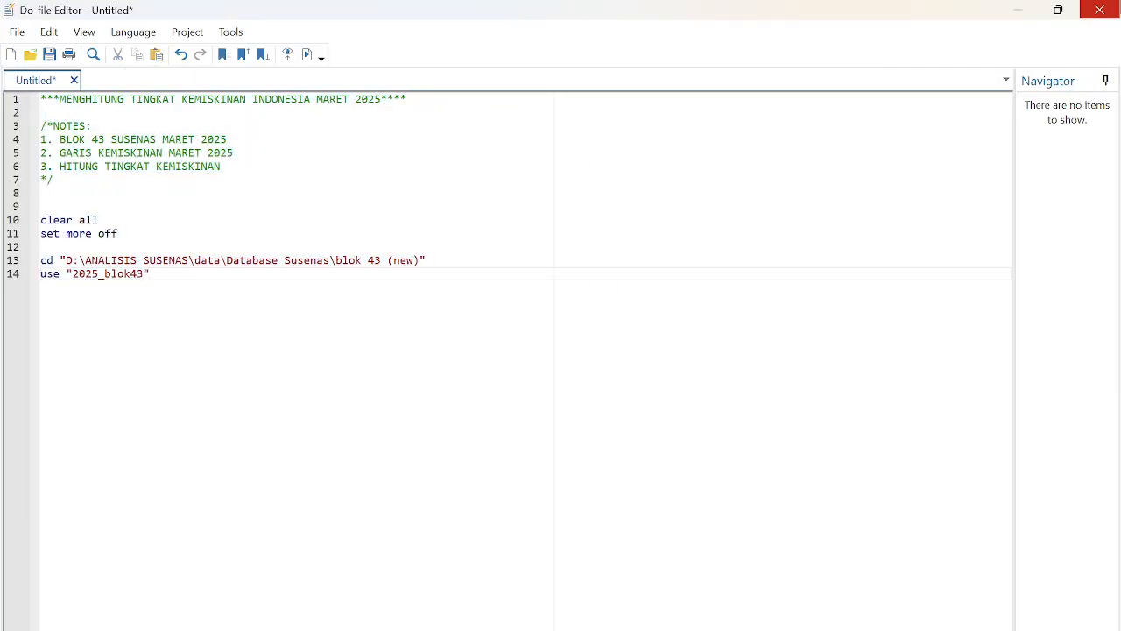
{"action": "key", "text": "Return"}
{"action": "key", "text": "Return"}
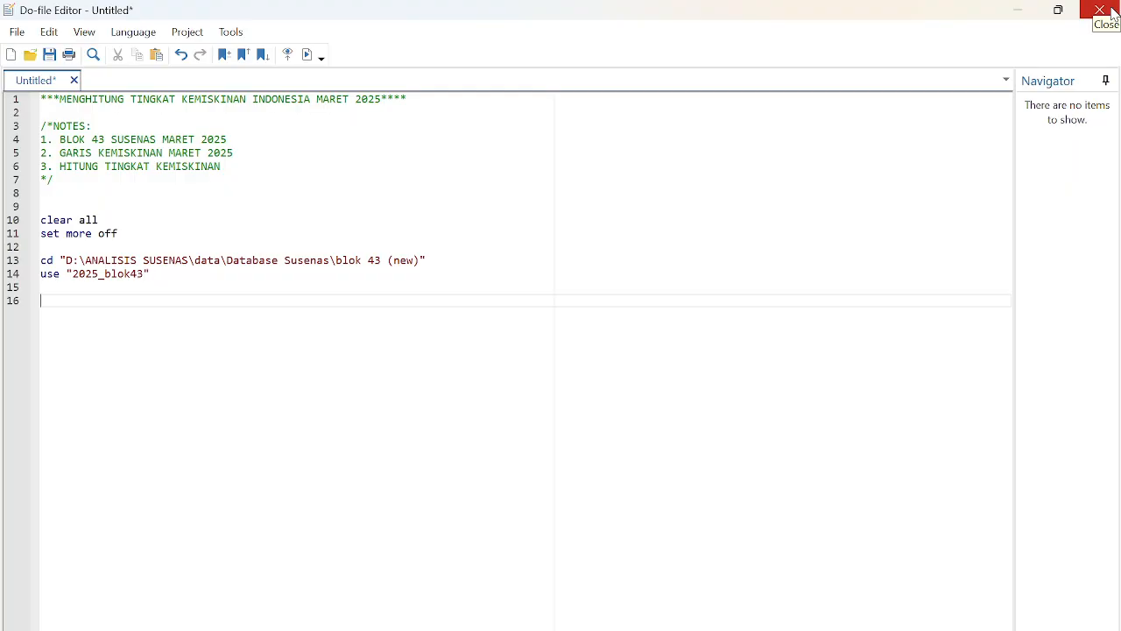
{"action": "key", "text": "Up"}
{"action": "key", "text": "Up"}
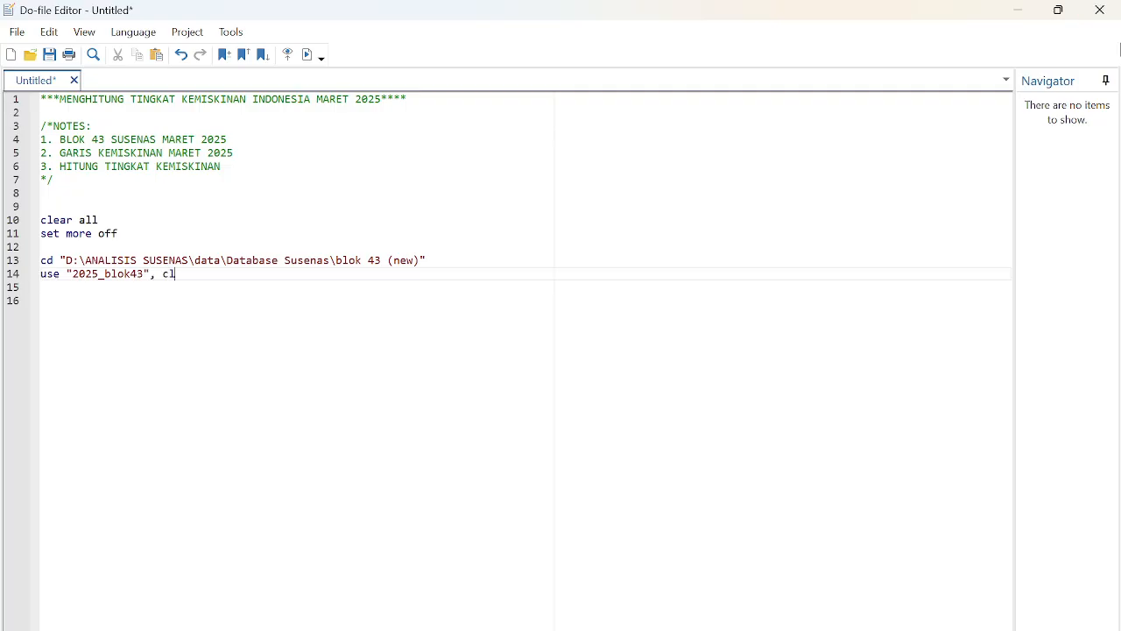
{"action": "key", "text": "Return"}
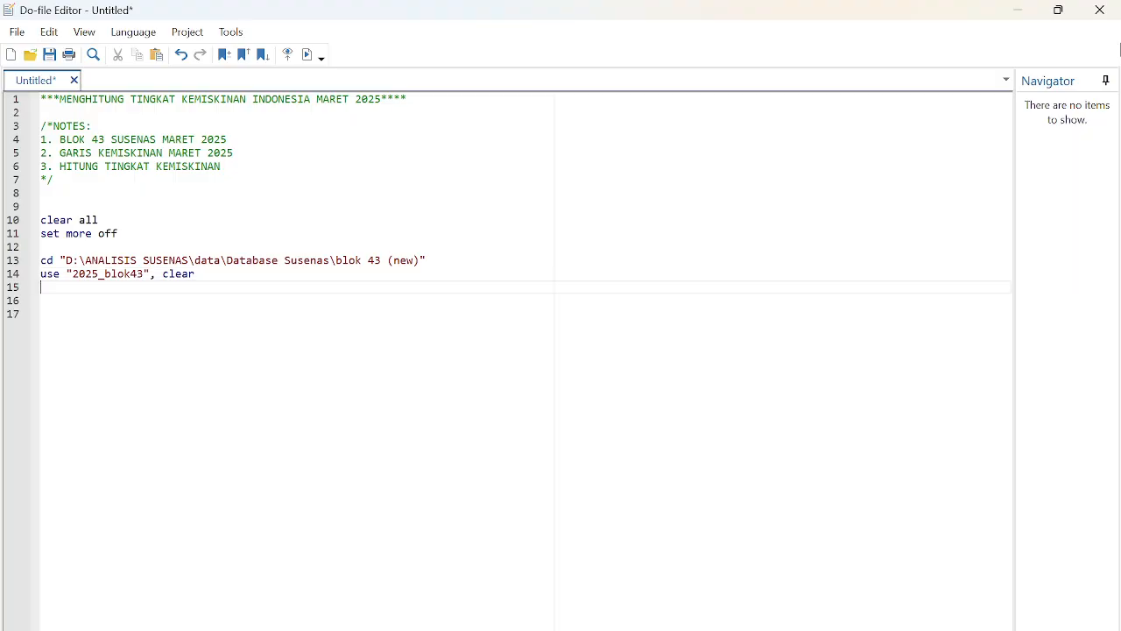
- Start a merge command below the use line reading merge 1:1 r101 r105 using
{"action": "scroll", "coordinate": [238, 332], "scroll_direction": "up", "scroll_amount": 5, "text": "ctrl"}
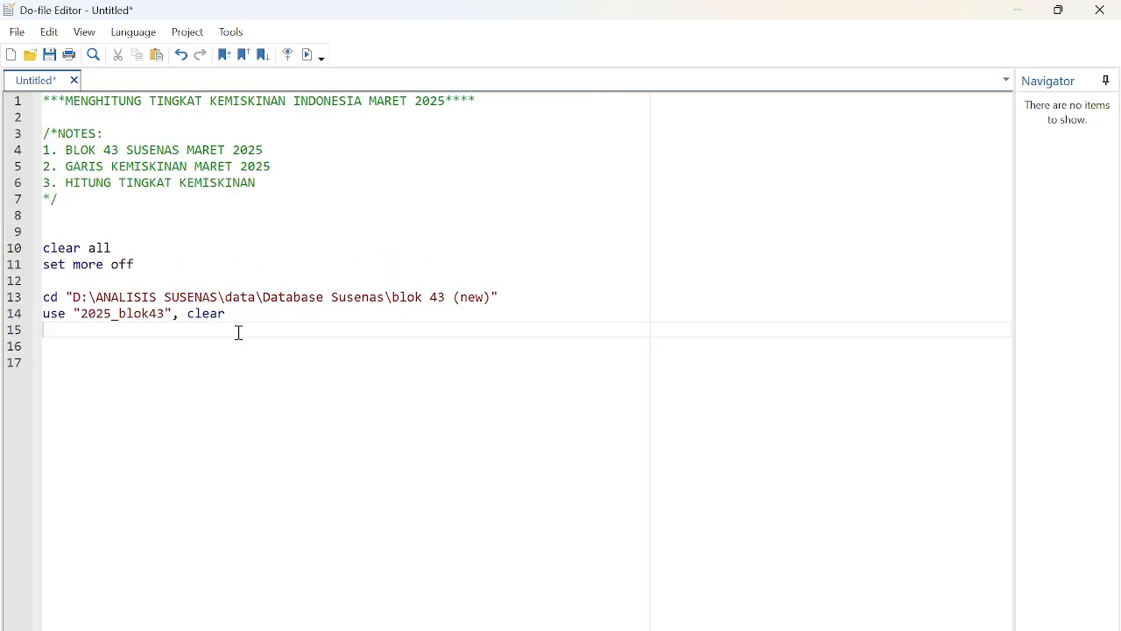
{"action": "scroll", "coordinate": [311, 430], "scroll_direction": "up", "scroll_amount": 1, "text": "ctrl"}
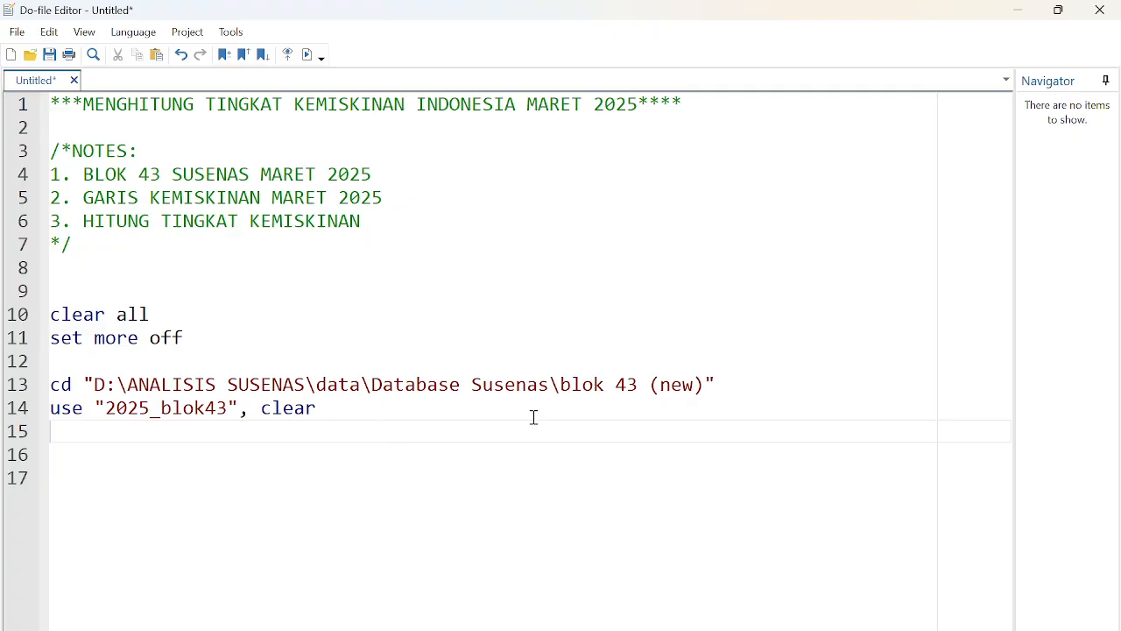
{"action": "key", "text": "Return"}
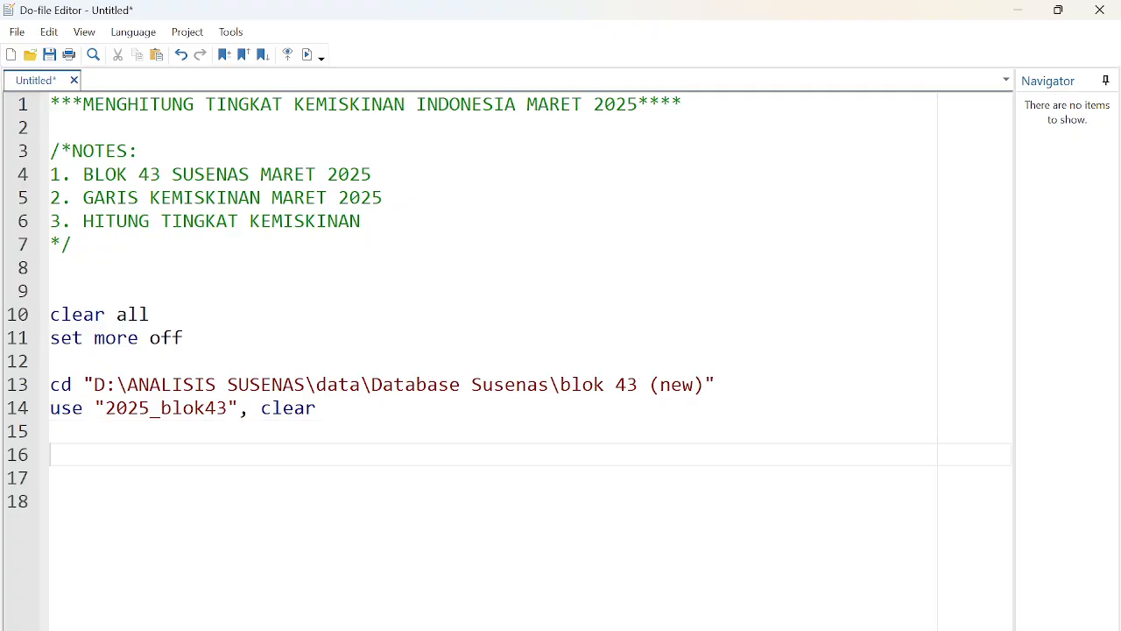
{"action": "type", "text": "merge 1:1 r101 "}
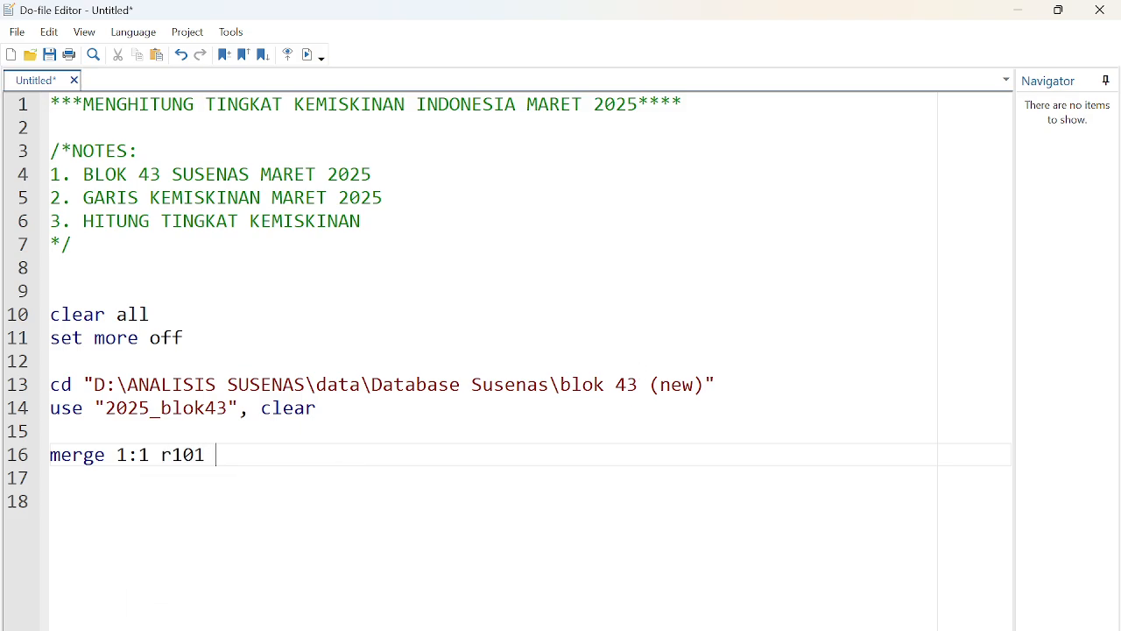
{"action": "type", "text": "r10"}
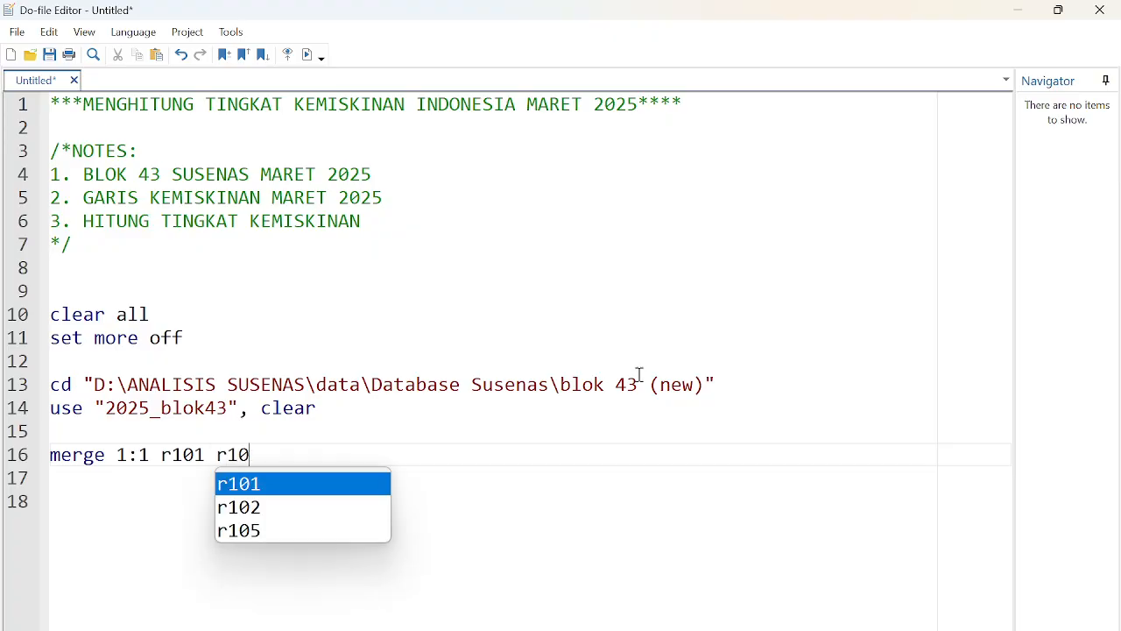
{"action": "type", "text": "5 u"}
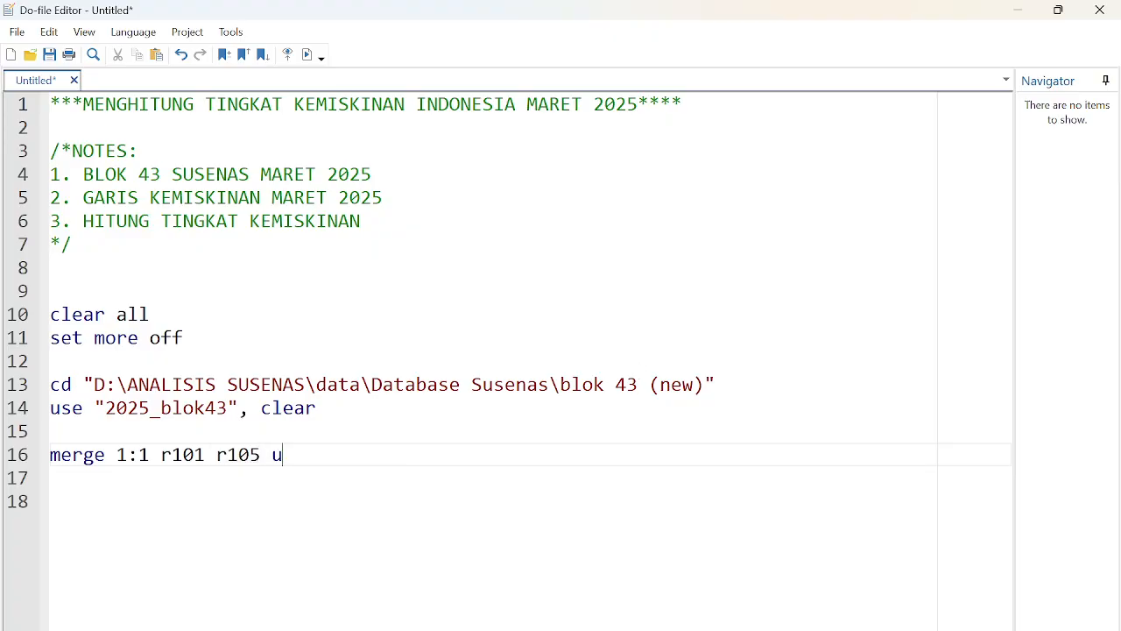
{"action": "type", "text": "sing"}
- Copy the file name povline_2025 from the blok 43 (new) folder and paste it in quotes after using in the merge line
{"action": "key", "text": "alt+Tab"}
{"action": "right_click", "coordinate": [289, 382]}
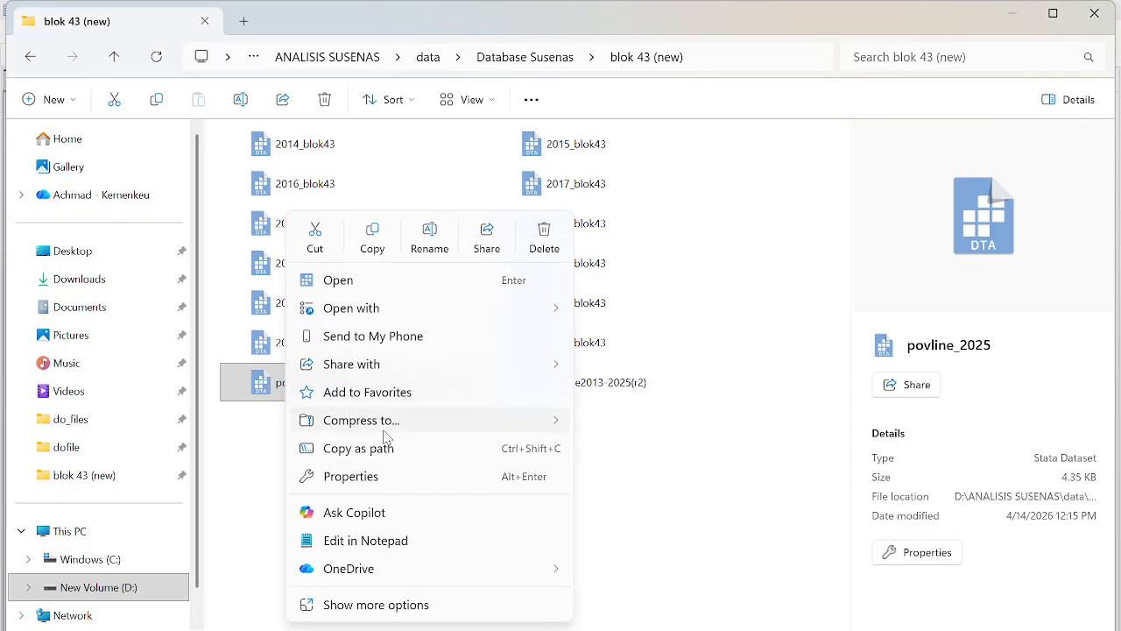
{"action": "left_click", "coordinate": [425, 241]}
{"action": "key", "text": "ctrl+c"}
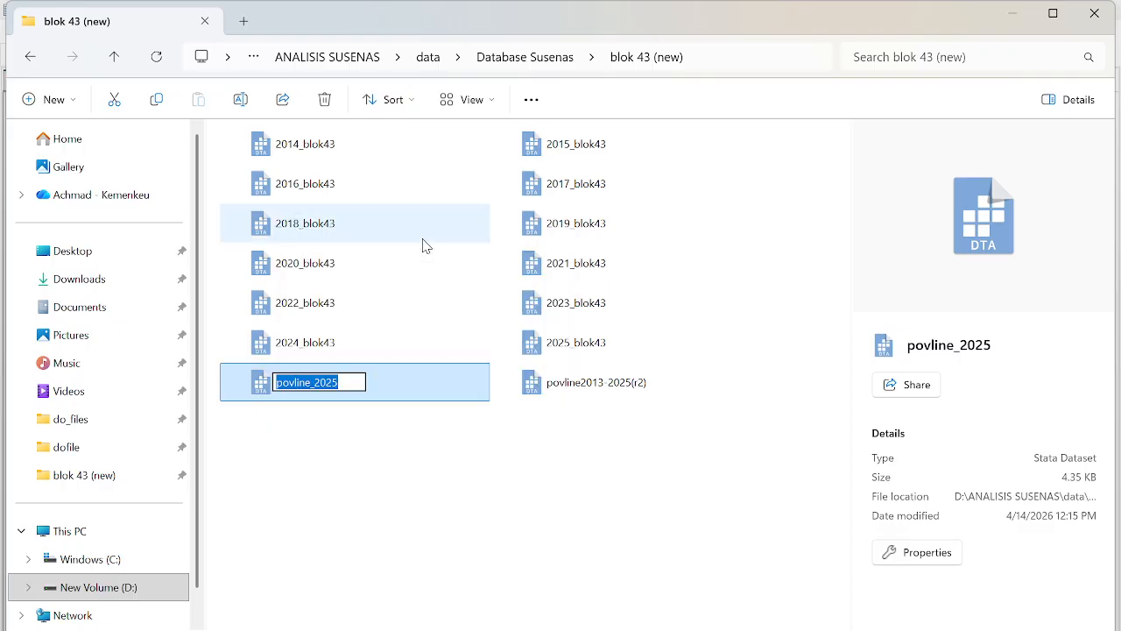
{"action": "left_click", "coordinate": [1013, 14]}
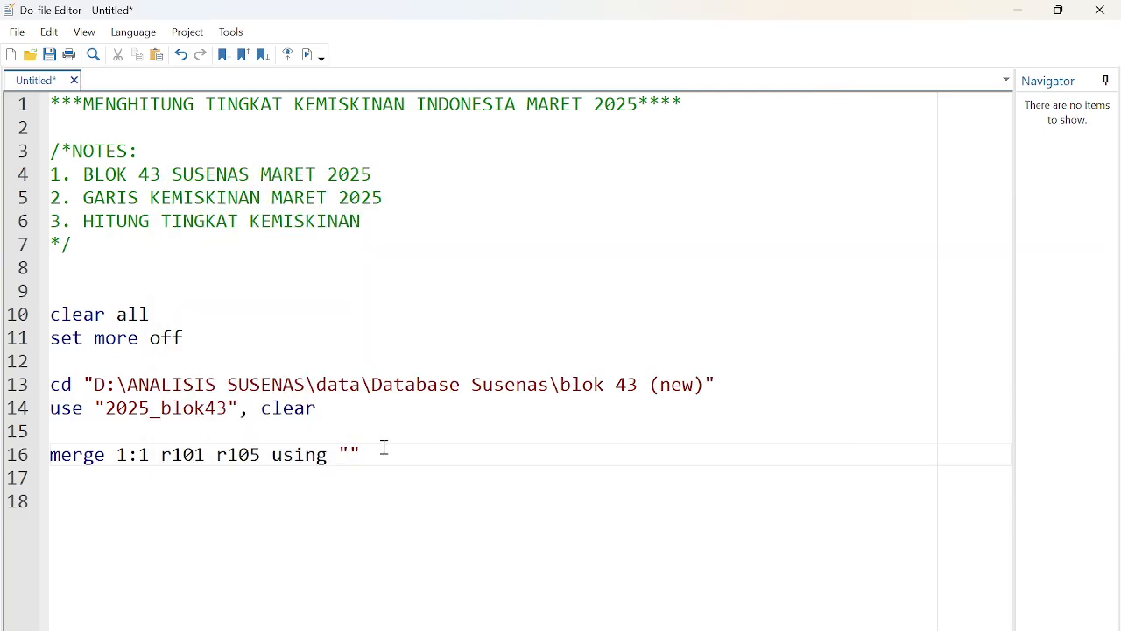
{"action": "key", "text": "ctrl+v"}
- Try running the whole do-file with the 1:1 merge and check its output in the Stata results
{"action": "key", "text": "ctrl+a"}
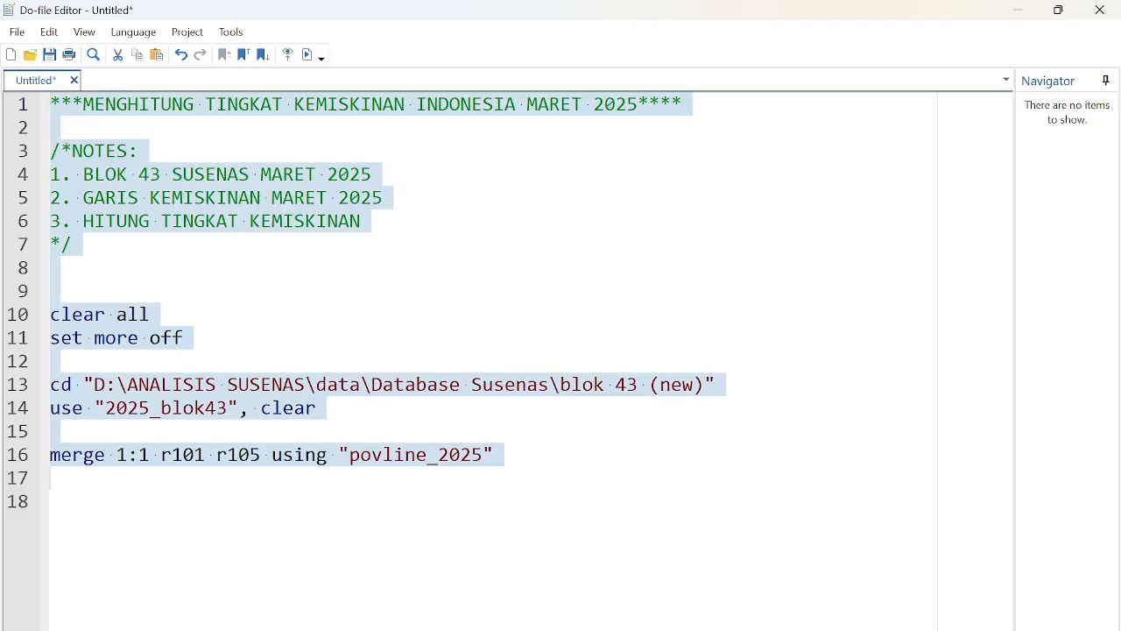
{"action": "left_click", "coordinate": [683, 591]}
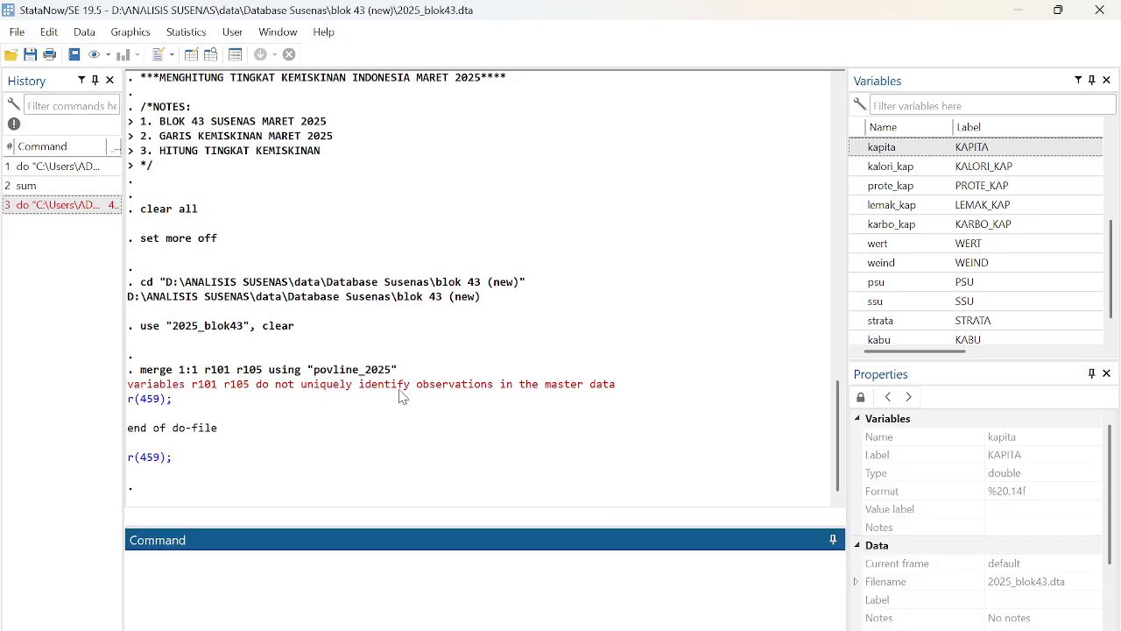
{"action": "left_click", "coordinate": [1019, 15]}
- Change the merge type from 1:1 to 1:m, rerun the whole do-file and check its output
{"action": "left_click", "coordinate": [151, 454]}
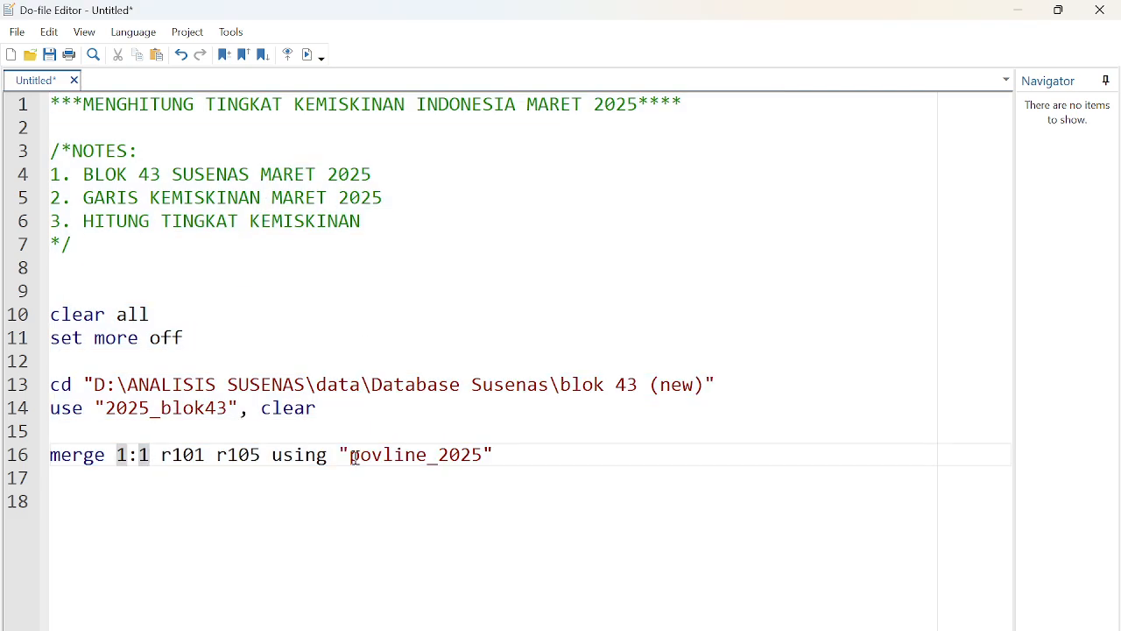
{"action": "key", "text": "BackSpace"}
{"action": "type", "text": "m"}
{"action": "key", "text": "ctrl+a"}
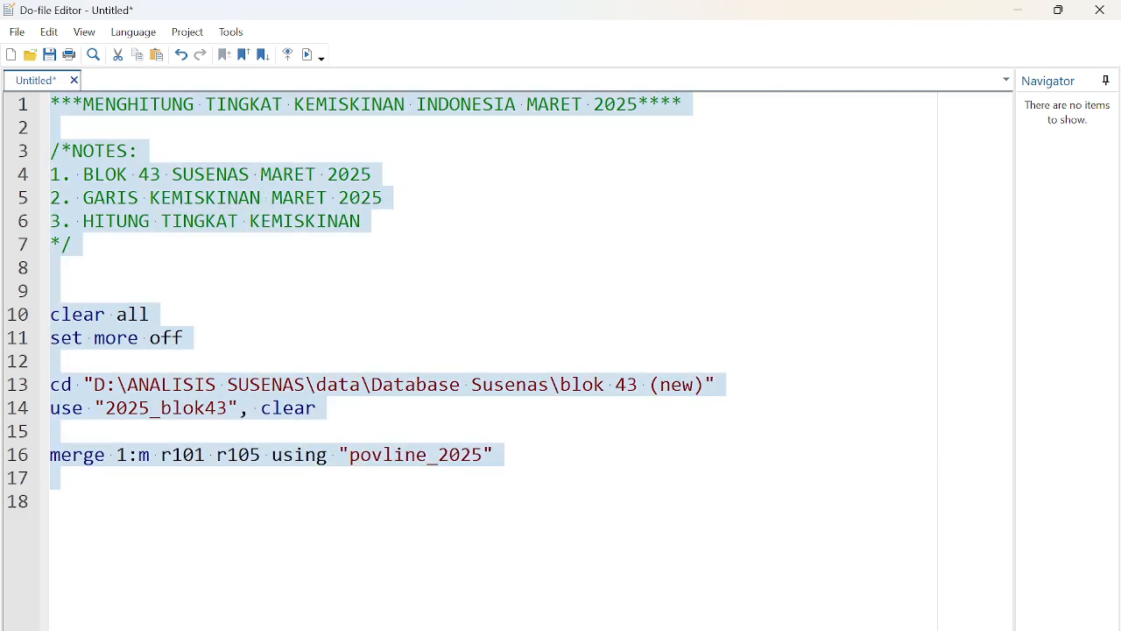
{"action": "left_click", "coordinate": [307, 54]}
{"action": "left_click", "coordinate": [703, 613]}
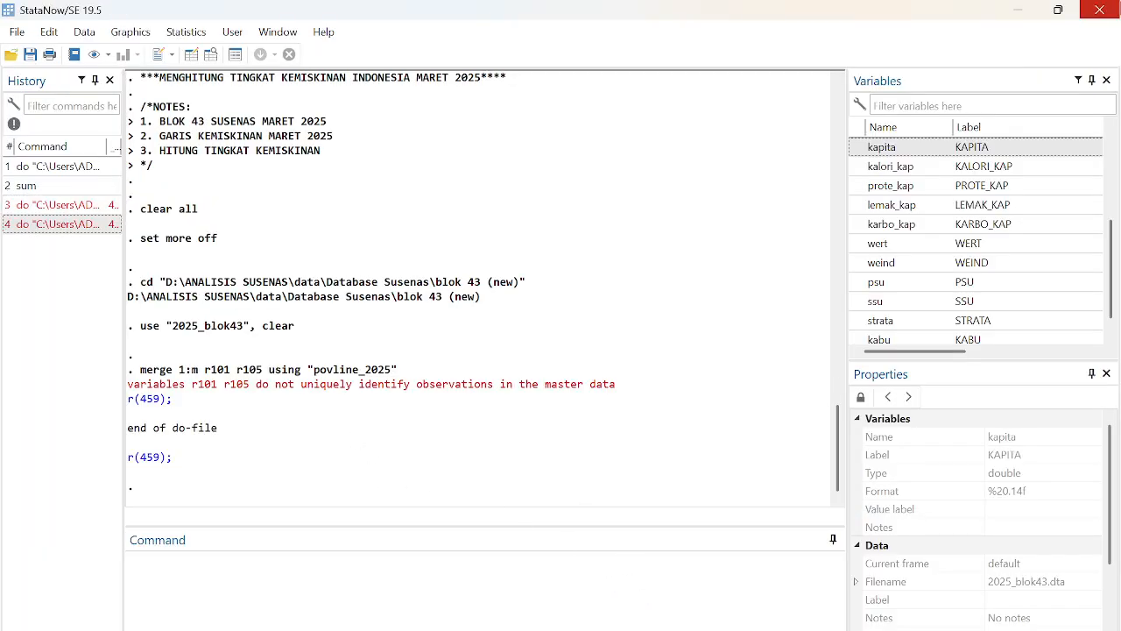
{"action": "left_click", "coordinate": [1018, 10]}
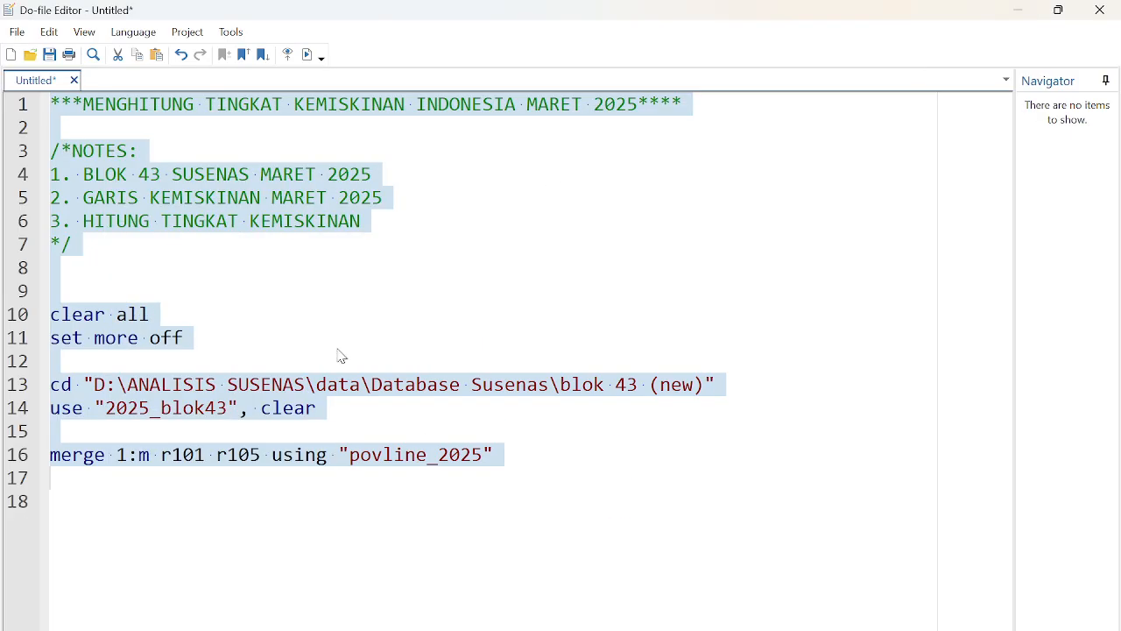
- Change the merge type to m:1, rerun the whole do-file and check its output in the Stata results
{"action": "left_click", "coordinate": [117, 455]}
{"action": "type", "text": "m"}
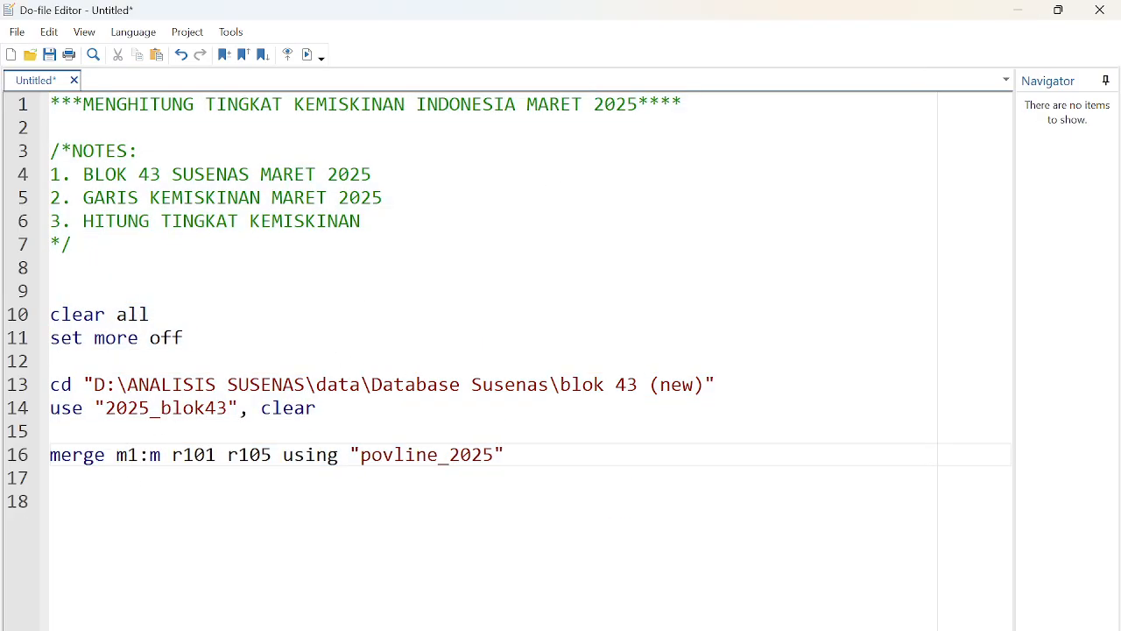
{"action": "type", "text": ":"}
{"action": "key", "text": "Right"}
{"action": "key", "text": "Delete"}
{"action": "key", "text": "Delete"}
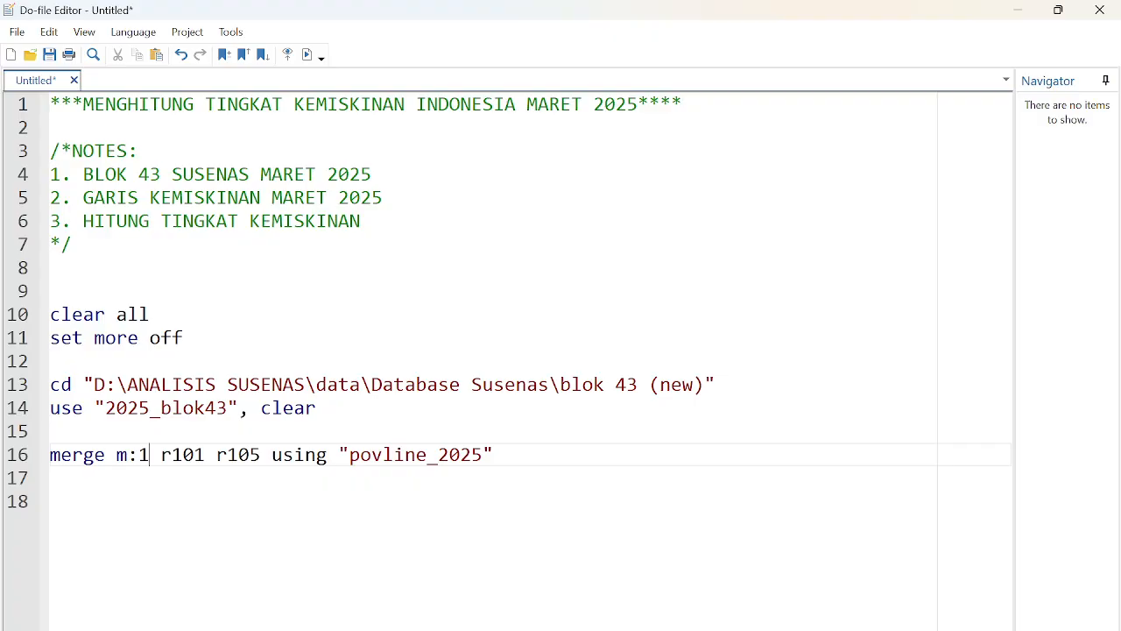
{"action": "key", "text": "ctrl+a"}
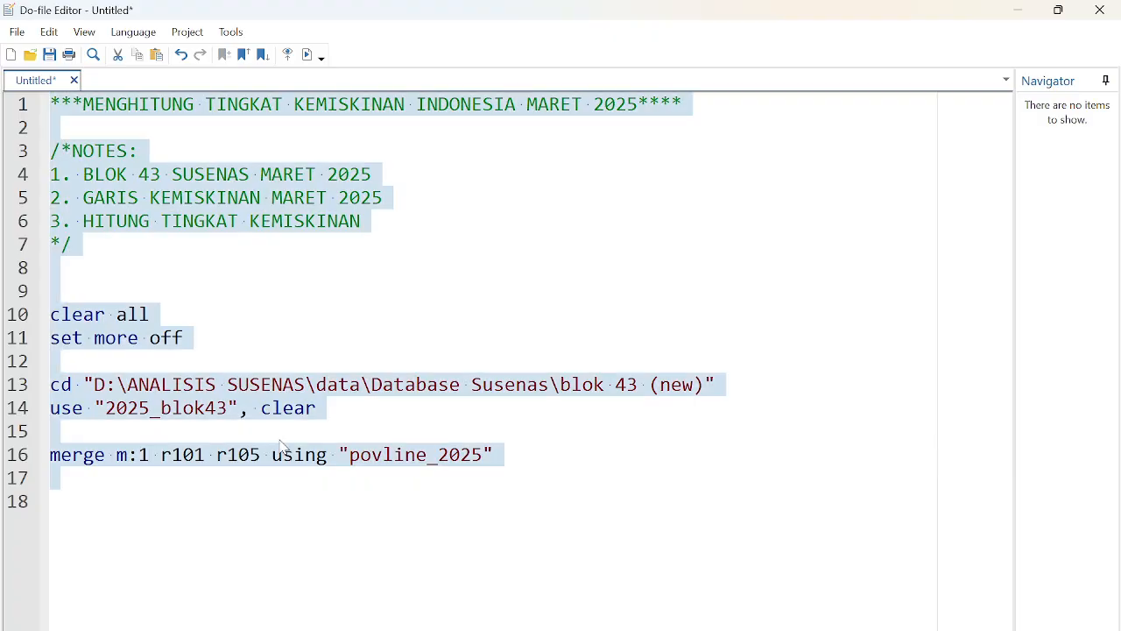
{"action": "left_click", "coordinate": [315, 57]}
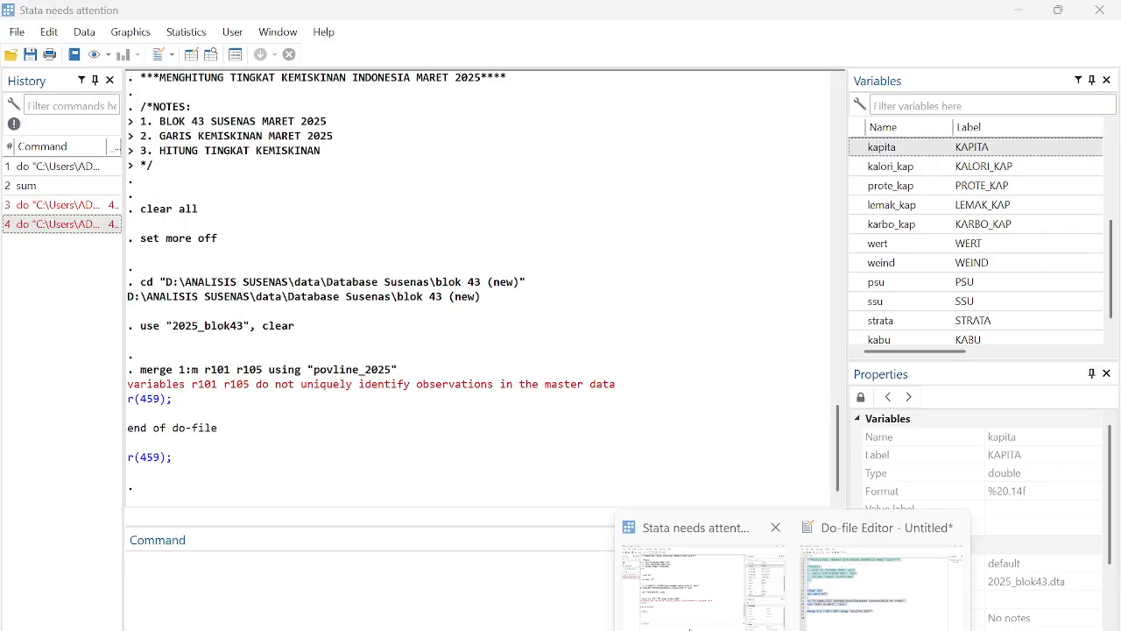
{"action": "left_click", "coordinate": [689, 629]}
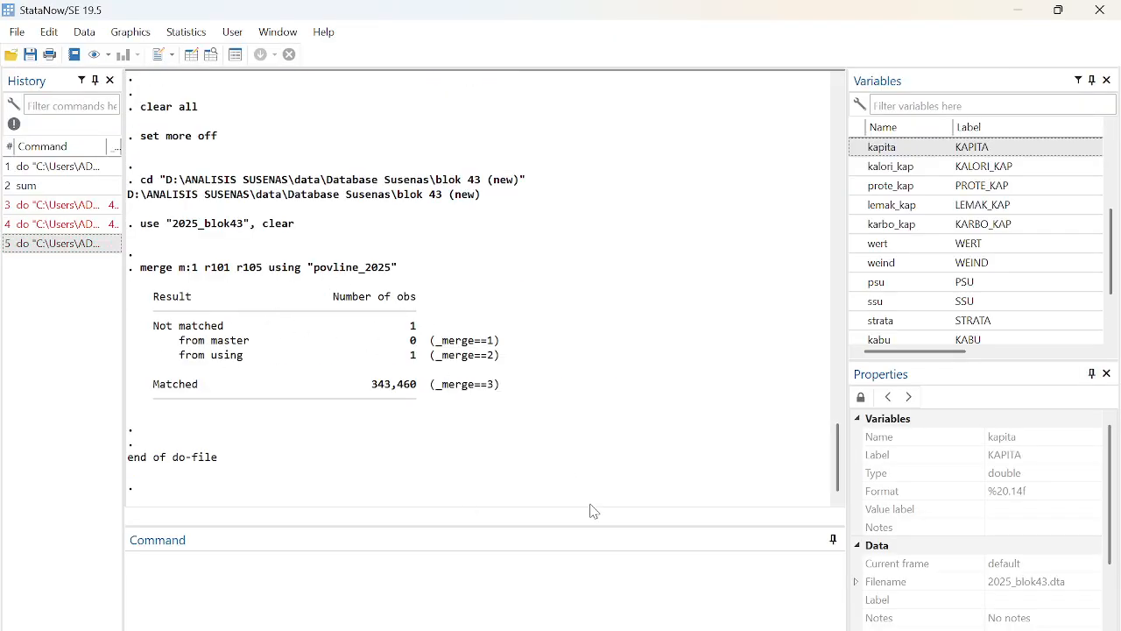
- Review the do-file's merge line, examining the m:1 type, the r101 and r105 keys, the using file and the data folder path
{"action": "mouse_move", "coordinate": [730, 629]}
{"action": "left_click", "coordinate": [882, 578]}
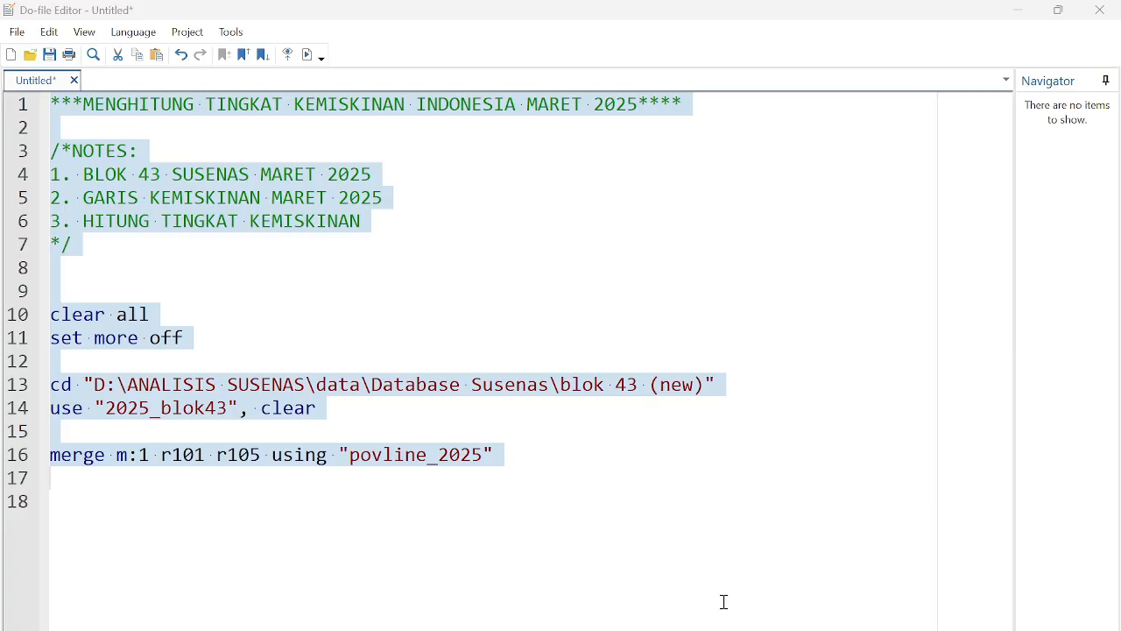
{"action": "left_click", "coordinate": [117, 513]}
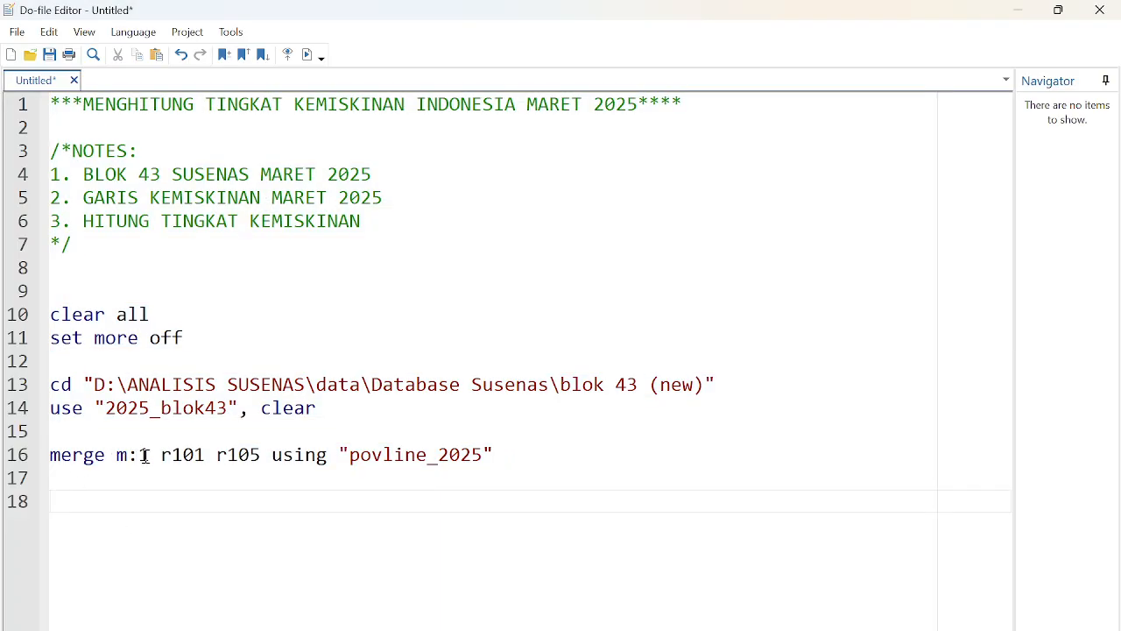
{"action": "left_click_drag", "start_coordinate": [160, 454], "coordinate": [259, 449]}
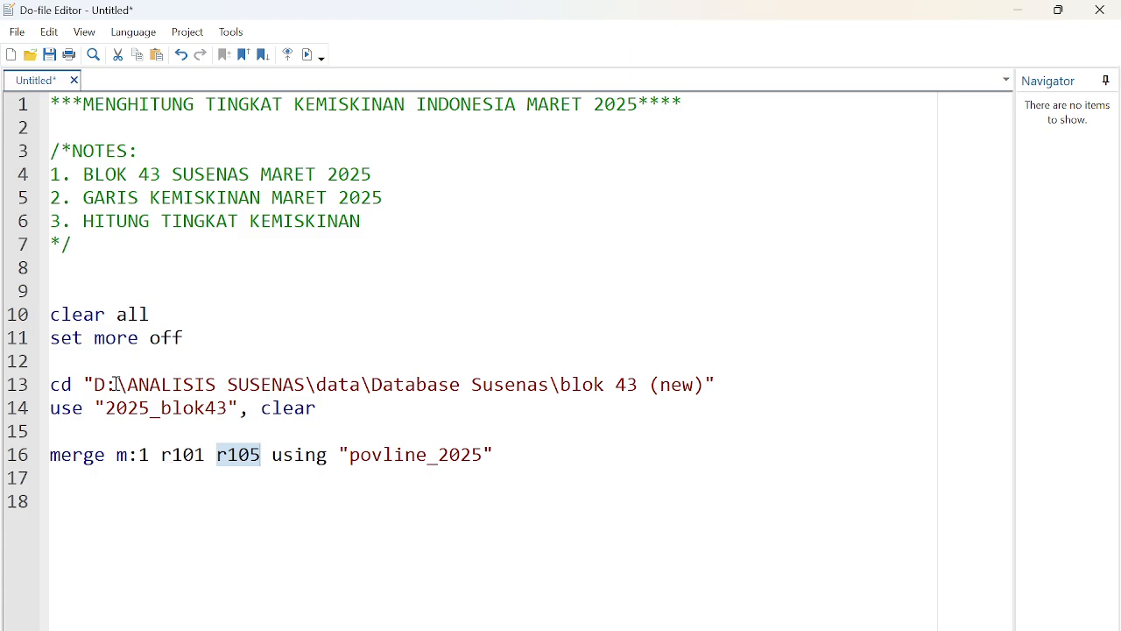
{"action": "left_click_drag", "start_coordinate": [548, 385], "coordinate": [714, 385]}
{"action": "left_click_drag", "start_coordinate": [161, 456], "coordinate": [254, 456]}
{"action": "left_click_drag", "start_coordinate": [116, 457], "coordinate": [128, 457]}
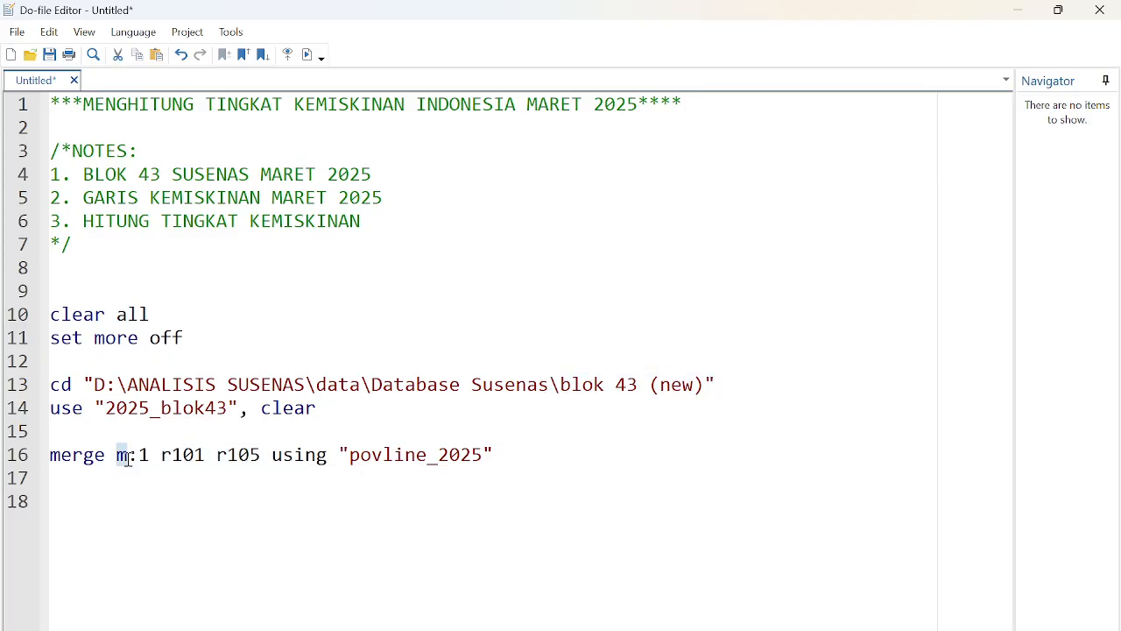
{"action": "double_click", "coordinate": [144, 455]}
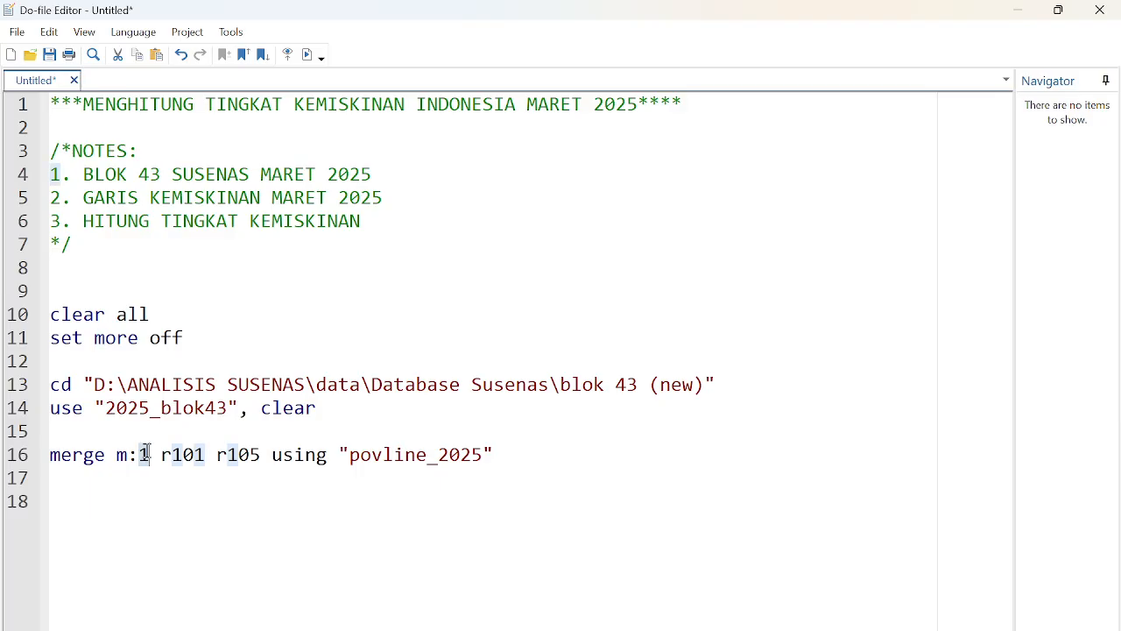
{"action": "left_click_drag", "start_coordinate": [170, 455], "coordinate": [482, 457]}
{"action": "left_click_drag", "start_coordinate": [51, 455], "coordinate": [508, 454]}
{"action": "left_click", "coordinate": [74, 472]}
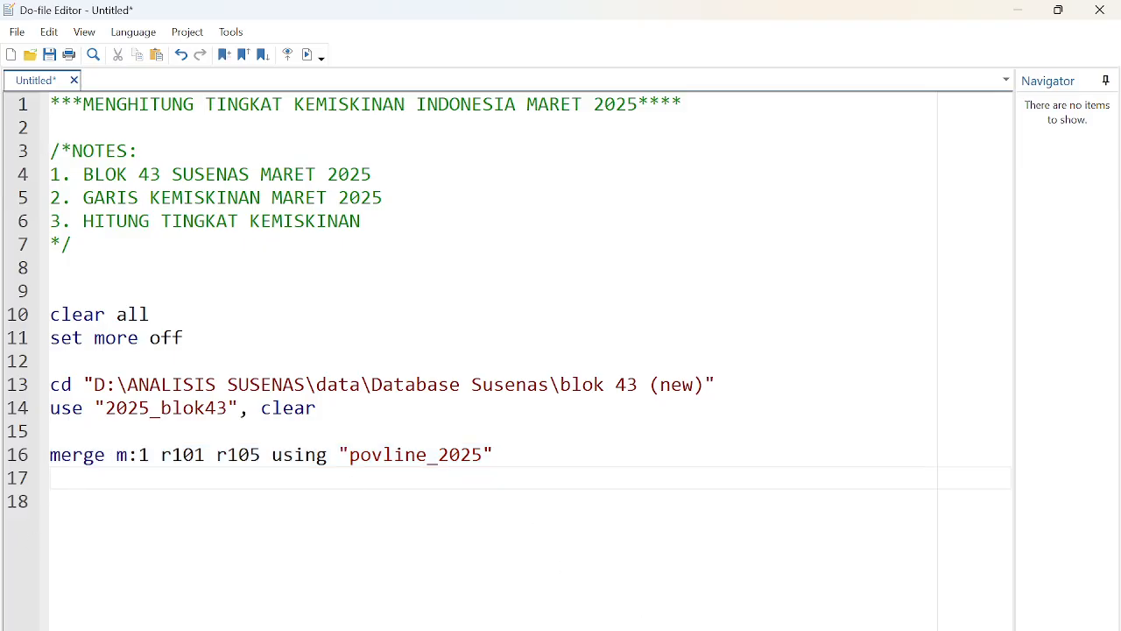
- Set the Stata results font size to 16 and examine the merge result table
{"action": "left_click", "coordinate": [656, 601]}
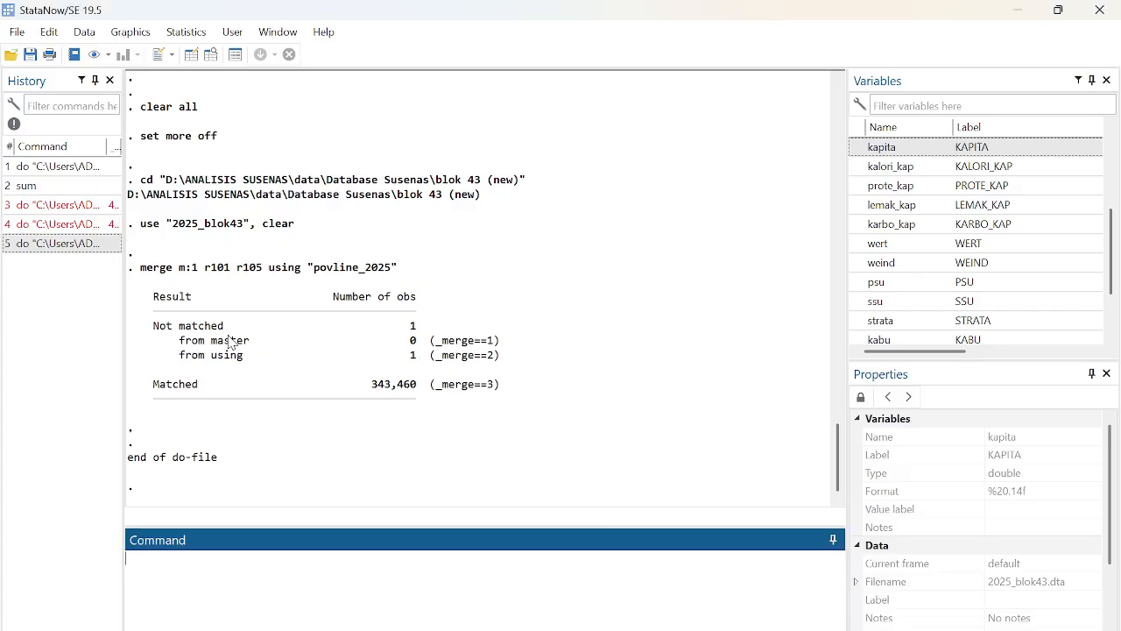
{"action": "right_click", "coordinate": [513, 259]}
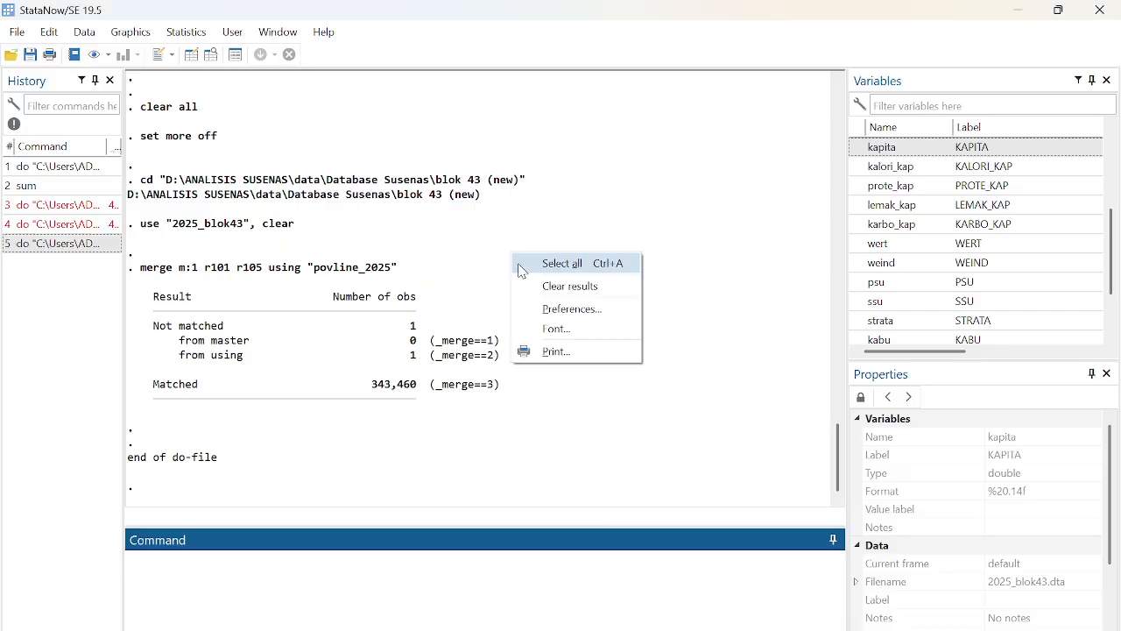
{"action": "left_click", "coordinate": [539, 327]}
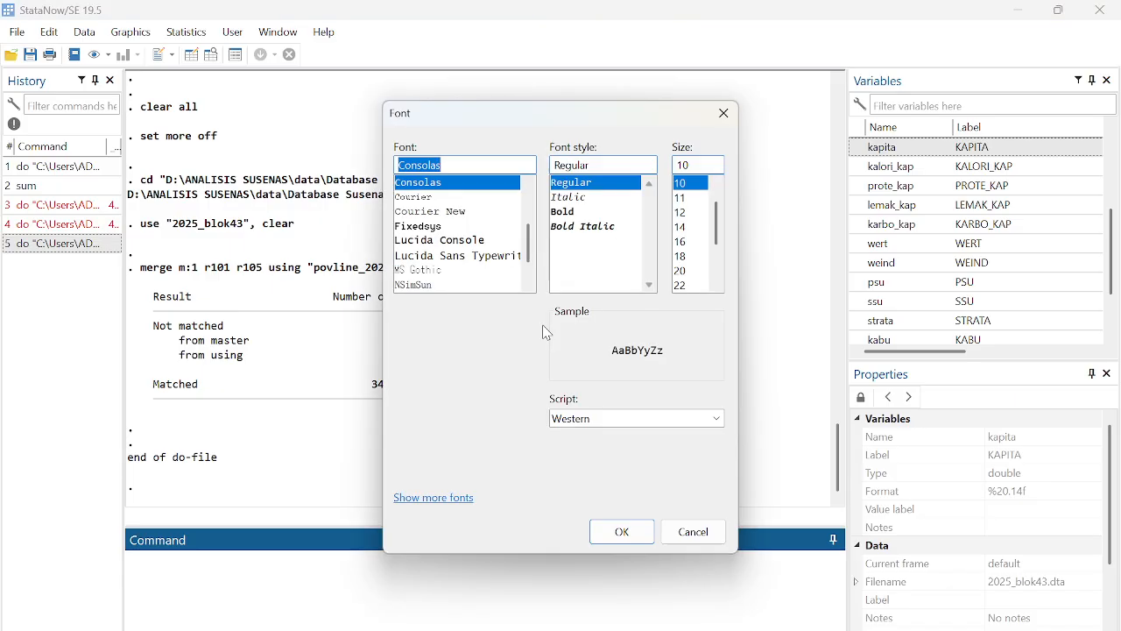
{"action": "left_click", "coordinate": [685, 241]}
{"action": "left_click", "coordinate": [623, 533]}
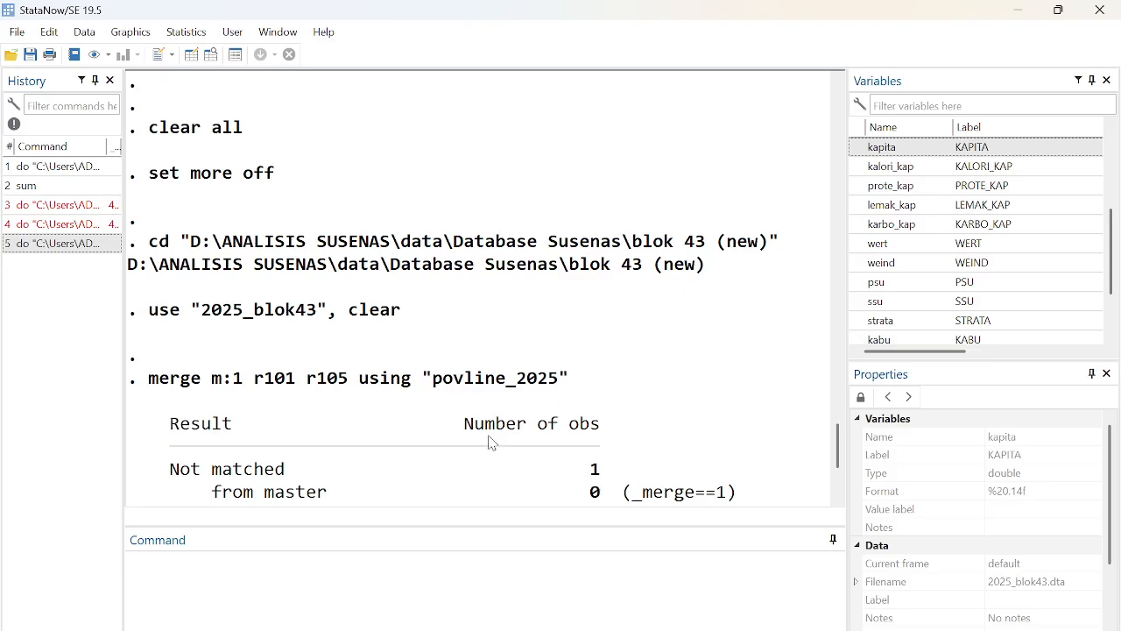
{"action": "scroll", "coordinate": [455, 451], "scroll_direction": "down", "scroll_amount": 3}
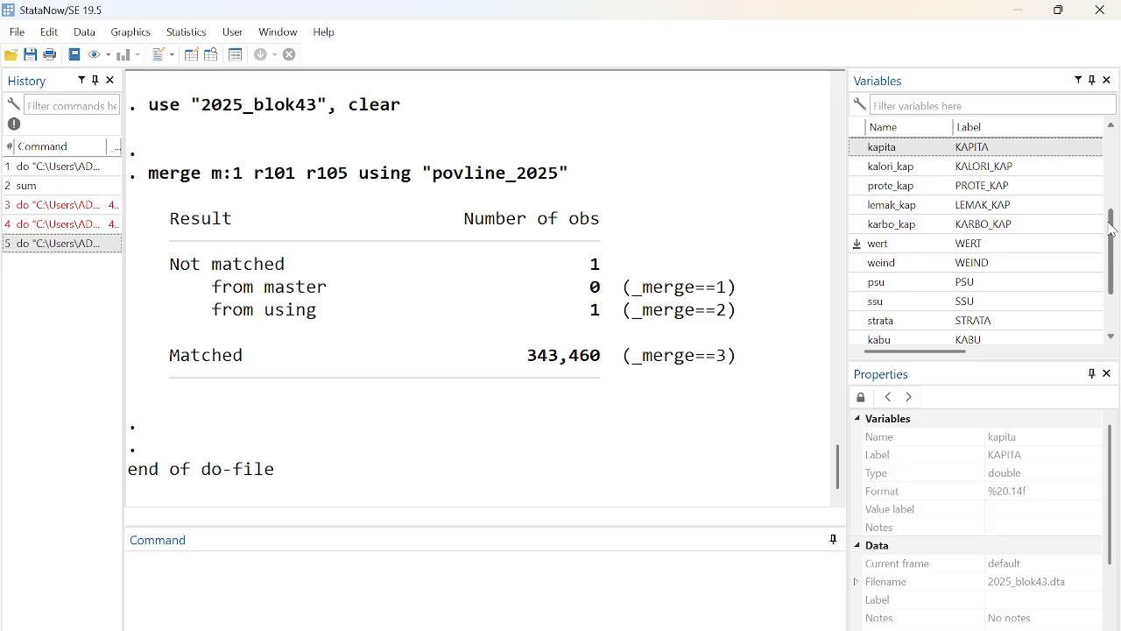
- Inspect the povline and _merge variables added at the end of the dataset's variable list
{"action": "left_click_drag", "start_coordinate": [1109, 233], "coordinate": [1112, 268]}
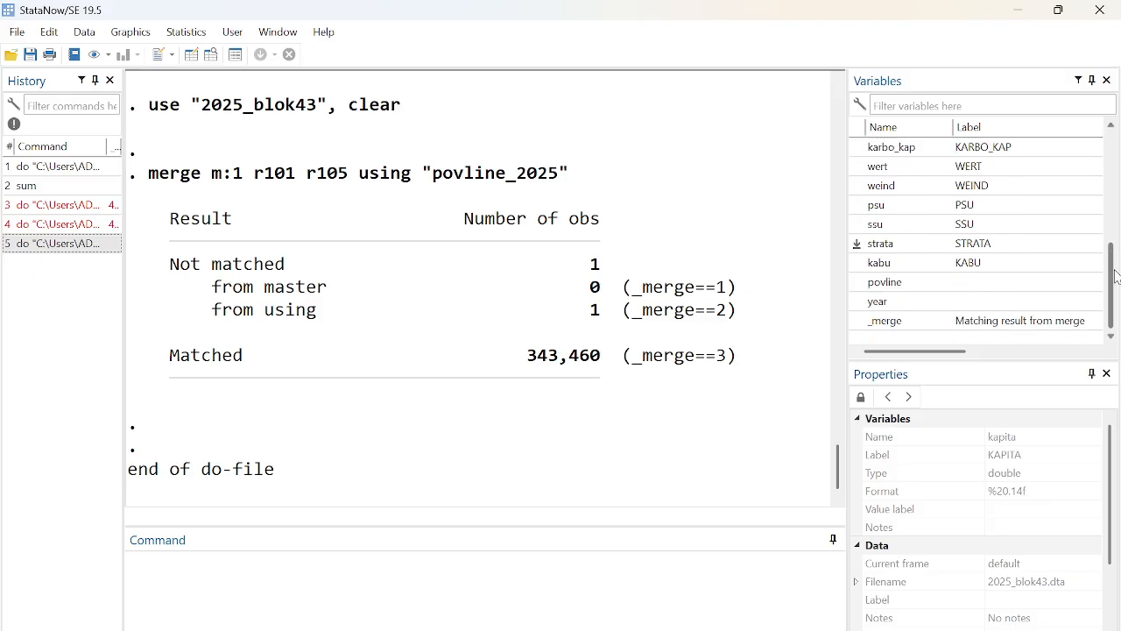
{"action": "left_click", "coordinate": [883, 285]}
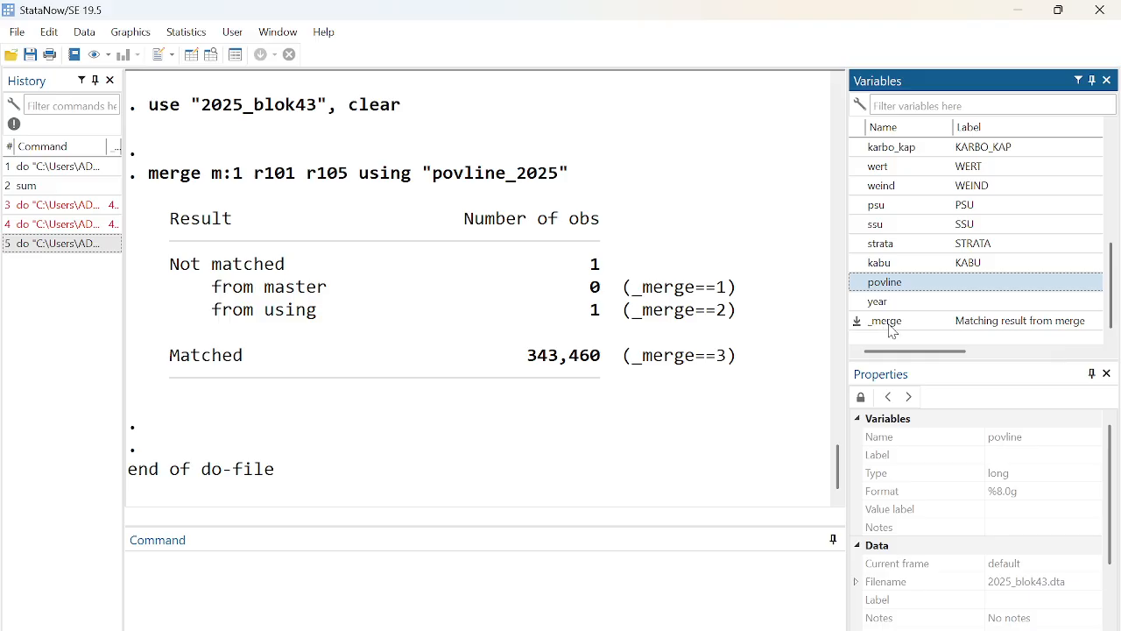
{"action": "left_click", "coordinate": [886, 322]}
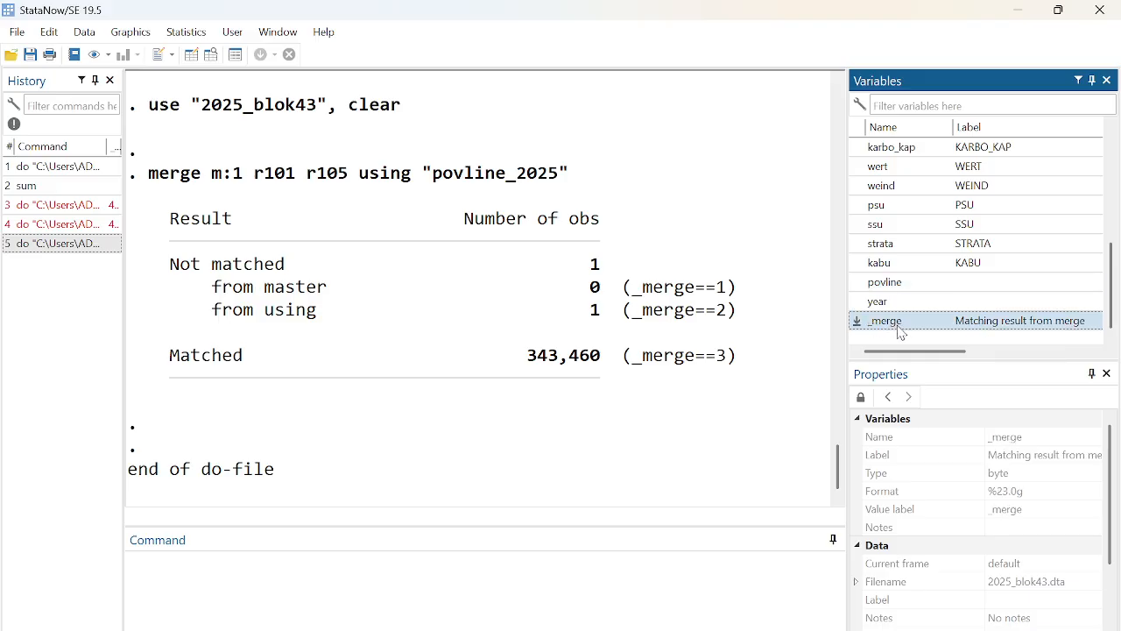
- Browse the merged dataset with br, examine the povline, year and _merge values across rows, and close the data view
{"action": "left_click", "coordinate": [672, 602]}
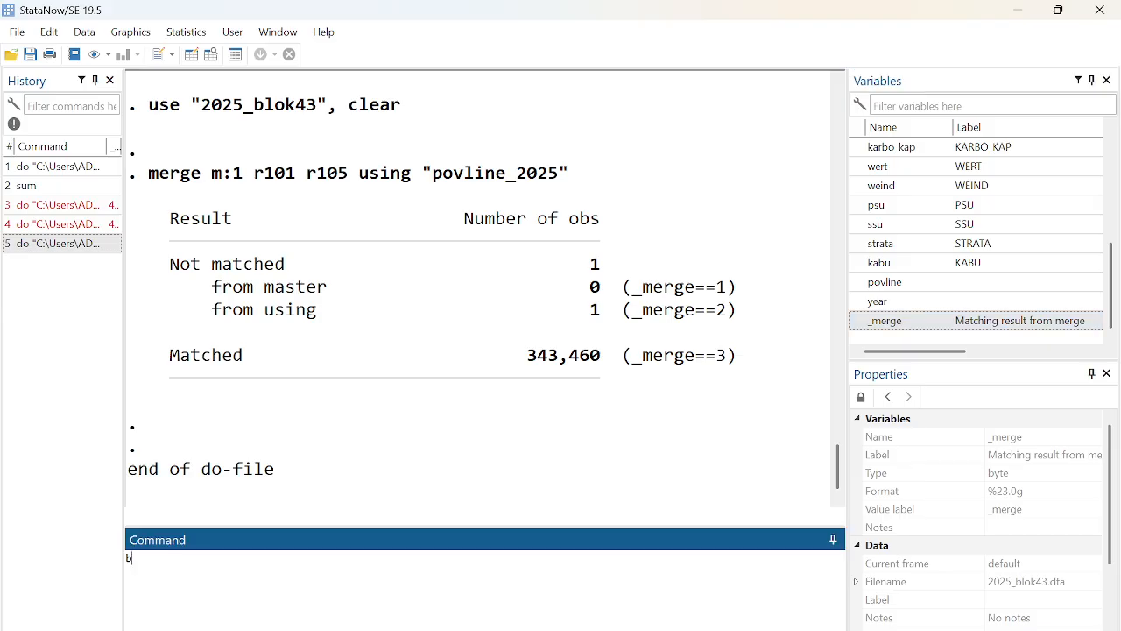
{"action": "type", "text": "br"}
{"action": "key", "text": "Return"}
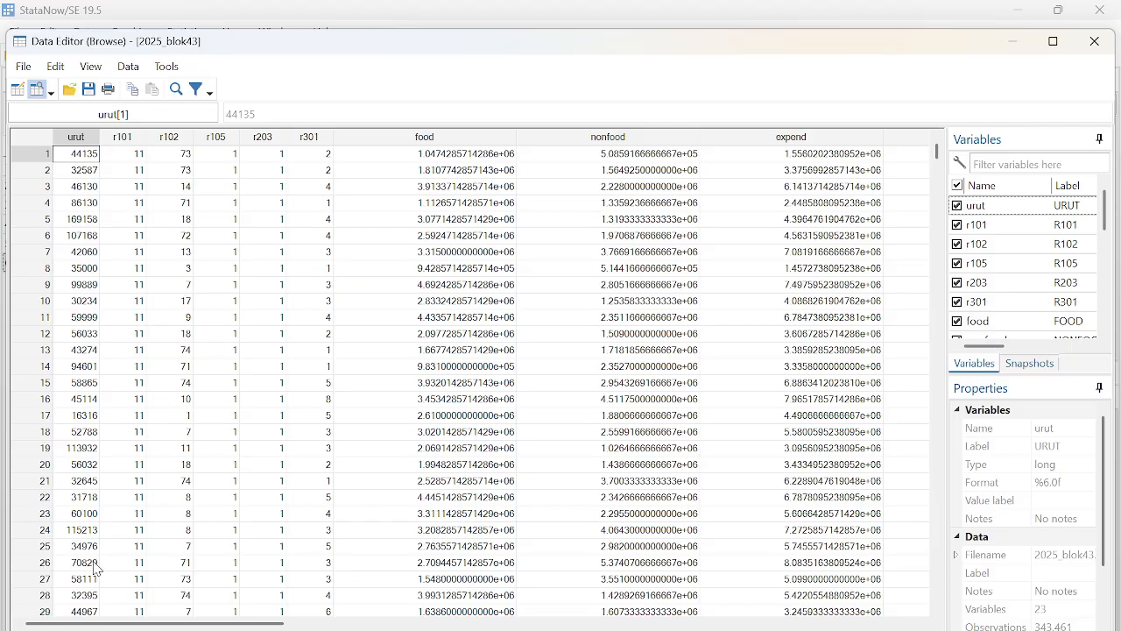
{"action": "left_click_drag", "start_coordinate": [122, 621], "coordinate": [917, 611]}
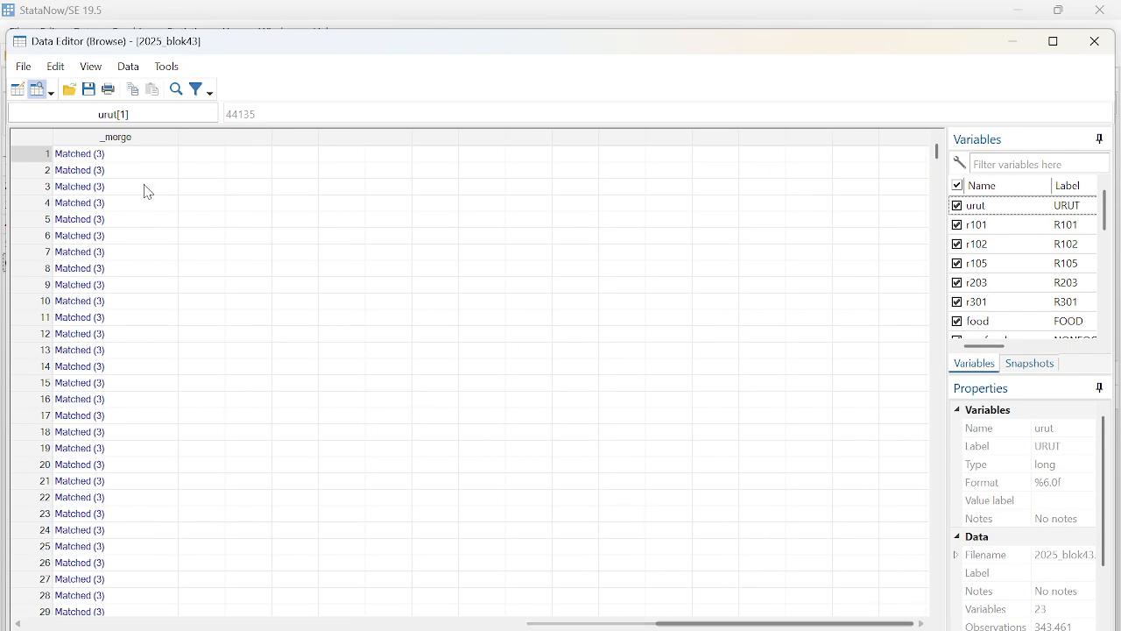
{"action": "left_click_drag", "start_coordinate": [621, 626], "coordinate": [557, 625]}
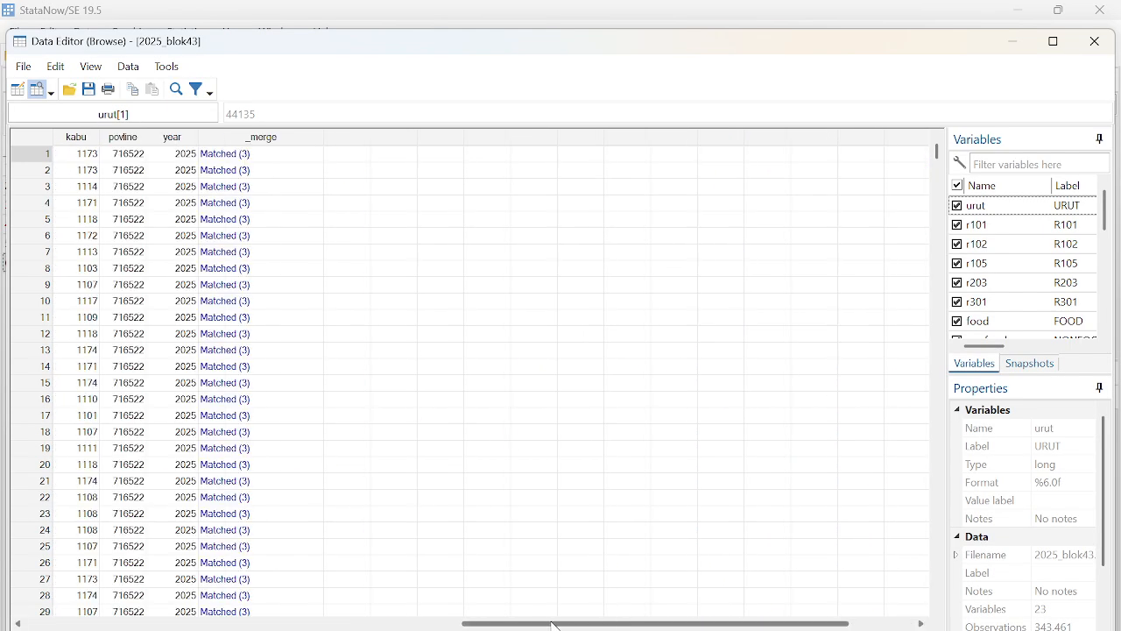
{"action": "scroll", "coordinate": [298, 285], "scroll_direction": "down", "scroll_amount": 4}
{"action": "scroll", "coordinate": [299, 285], "scroll_direction": "down", "scroll_amount": 20}
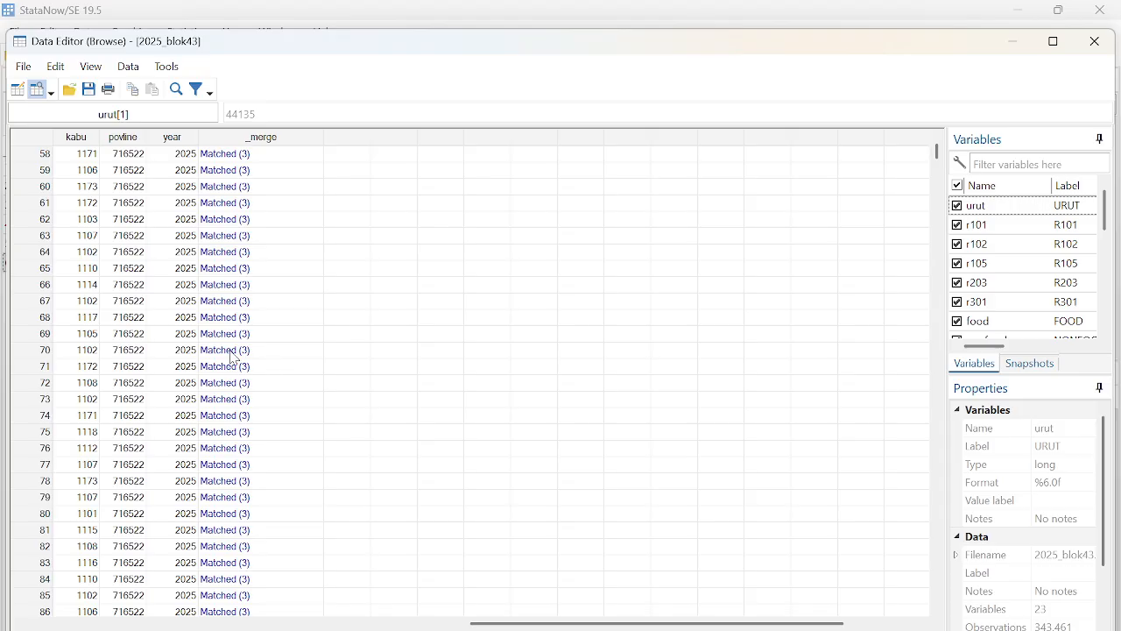
{"action": "scroll", "coordinate": [244, 408], "scroll_direction": "down", "scroll_amount": 20}
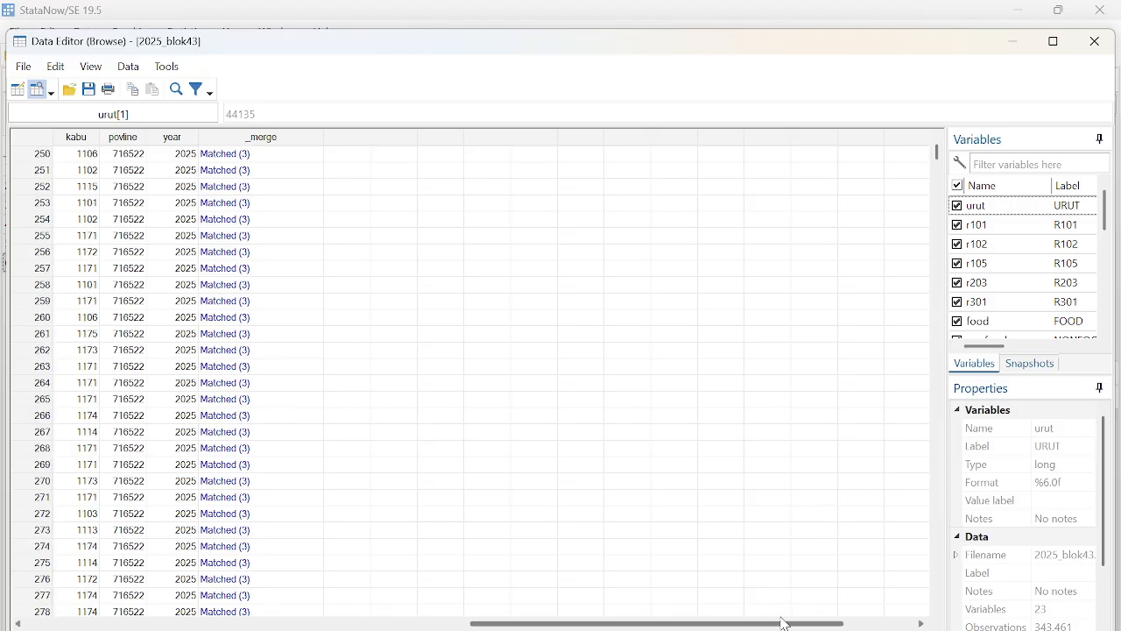
{"action": "left_click_drag", "start_coordinate": [786, 624], "coordinate": [298, 627]}
{"action": "scroll", "coordinate": [604, 324], "scroll_direction": "up", "scroll_amount": 5}
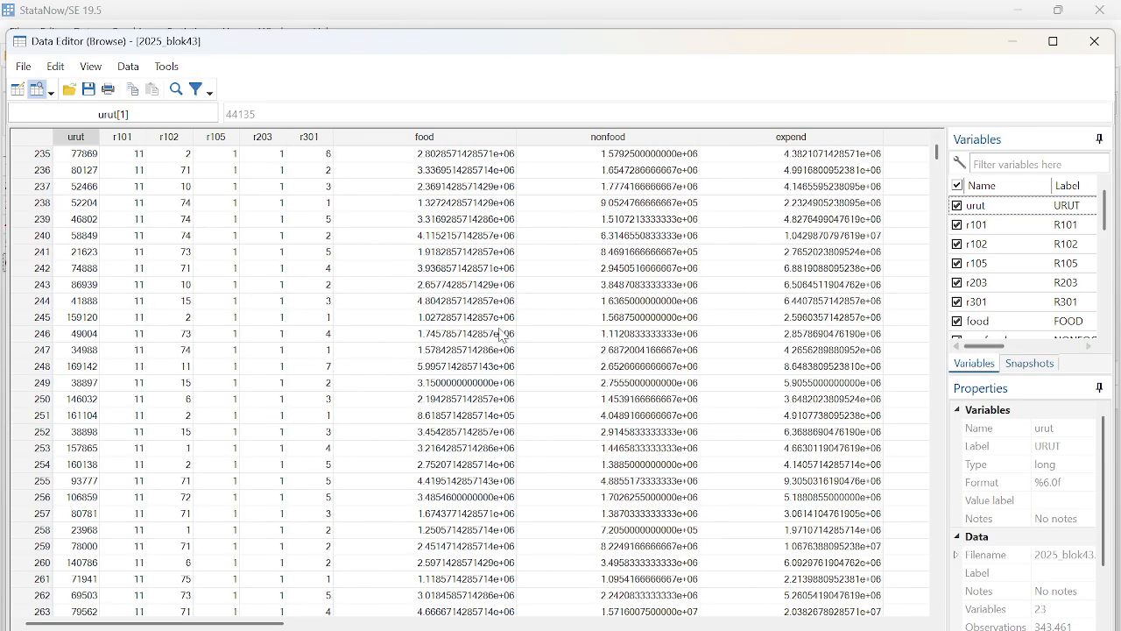
{"action": "left_click", "coordinate": [1095, 41]}
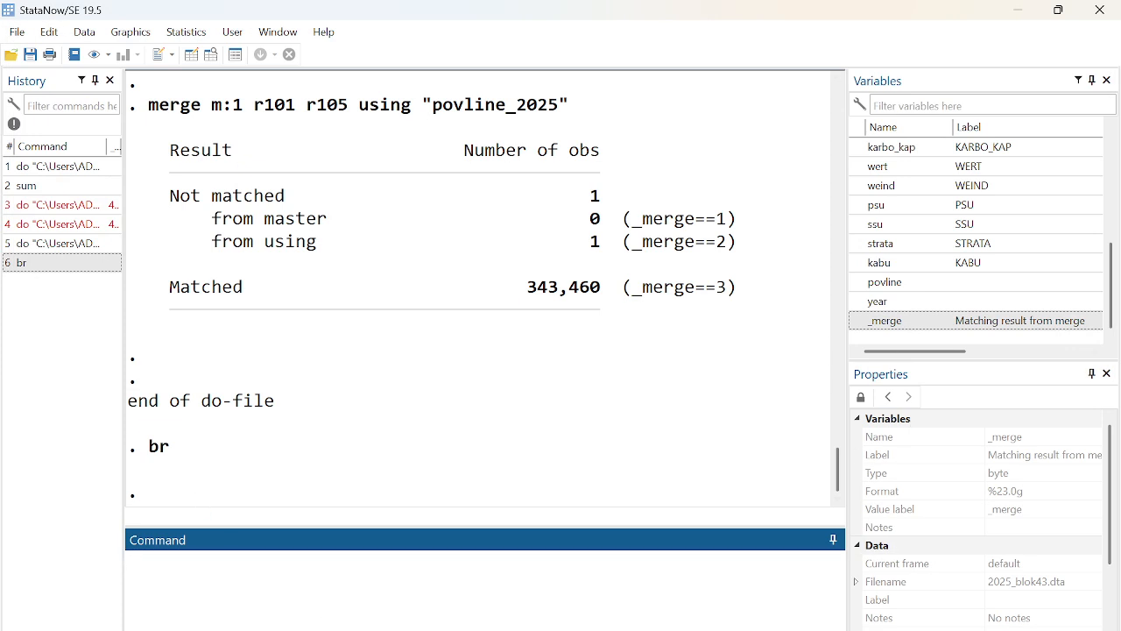
- Add drop _merge below the merge line, run only that line, and check the dataset's variable list
{"action": "left_click", "coordinate": [875, 596]}
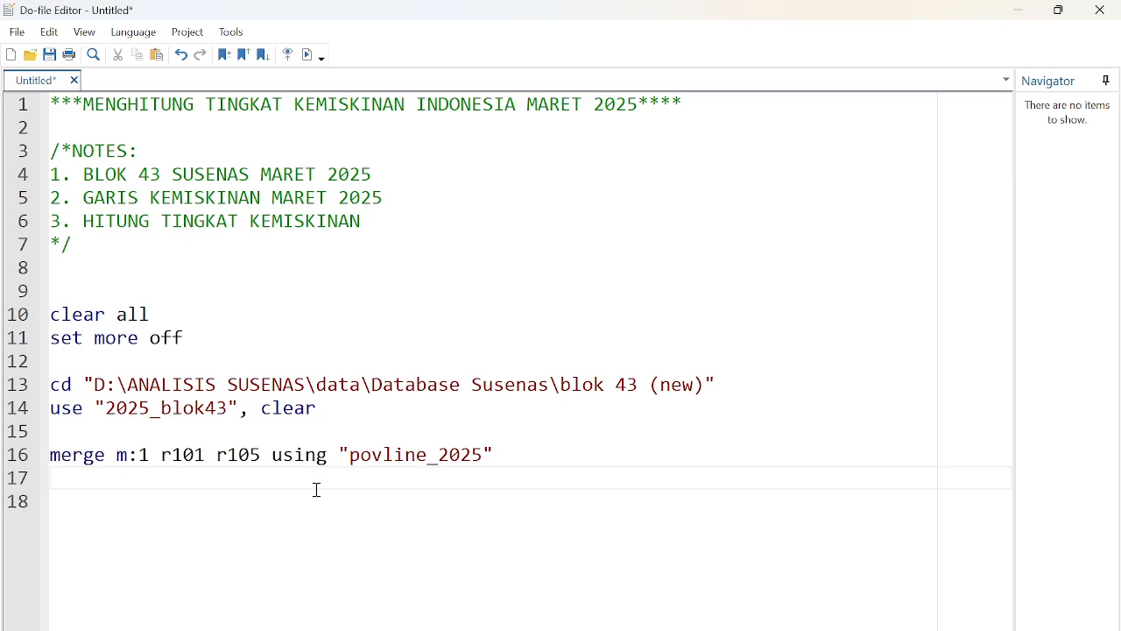
{"action": "type", "text": "drop _merge"}
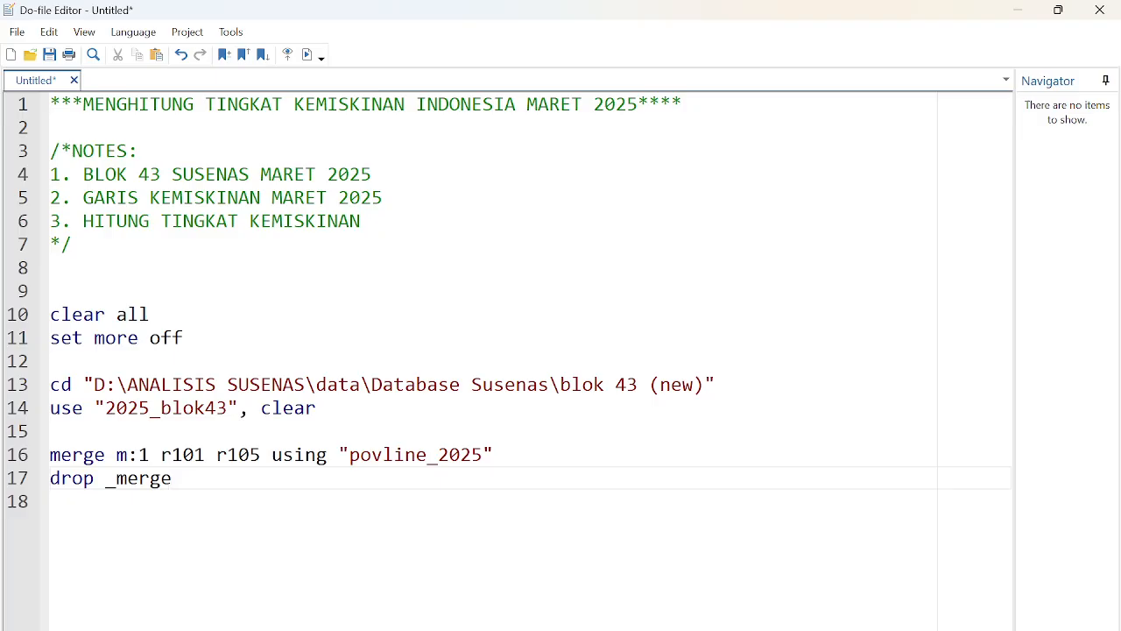
{"action": "key", "text": "ctrl+shift+Left"}
{"action": "key", "text": "ctrl+shift+Left"}
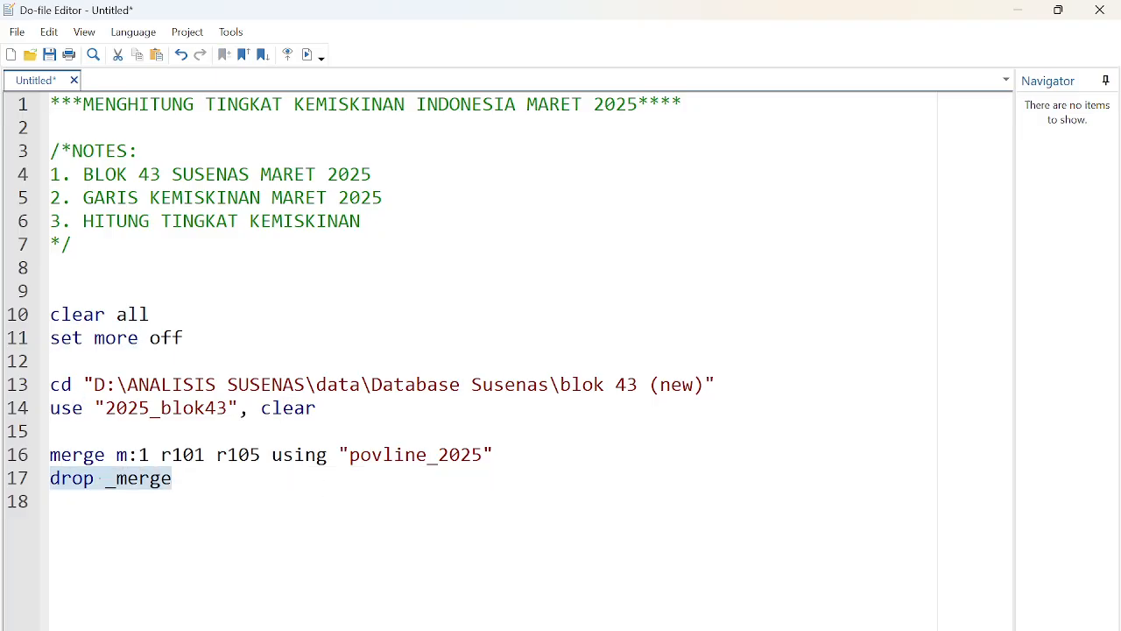
{"action": "mouse_move", "coordinate": [792, 628]}
{"action": "left_click", "coordinate": [703, 586]}
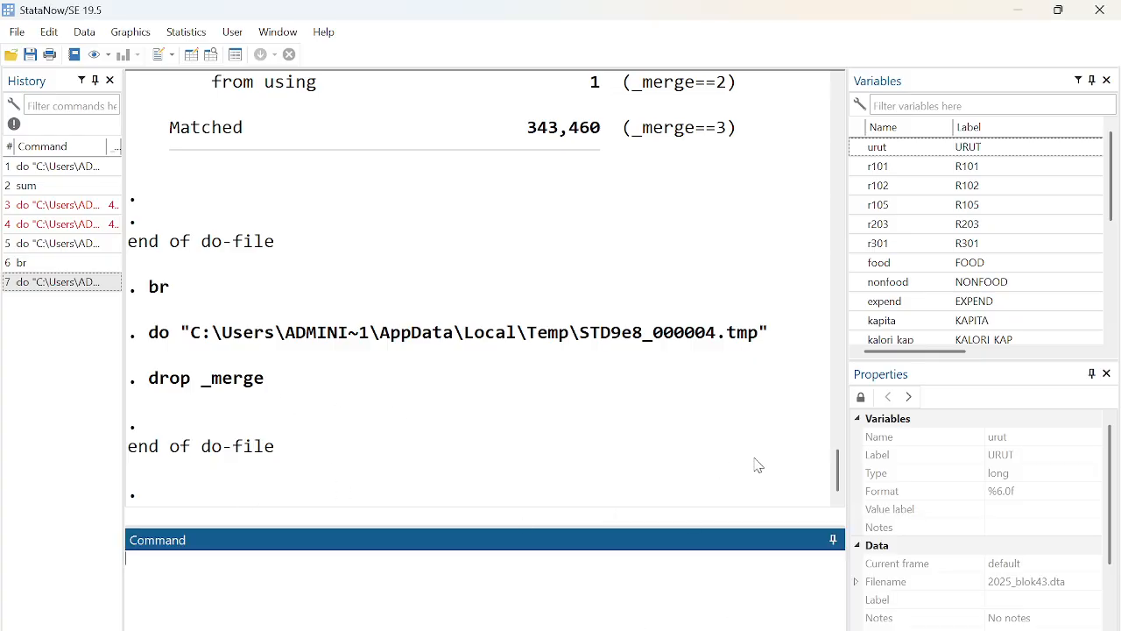
{"action": "scroll", "coordinate": [981, 254], "scroll_direction": "down", "scroll_amount": 4}
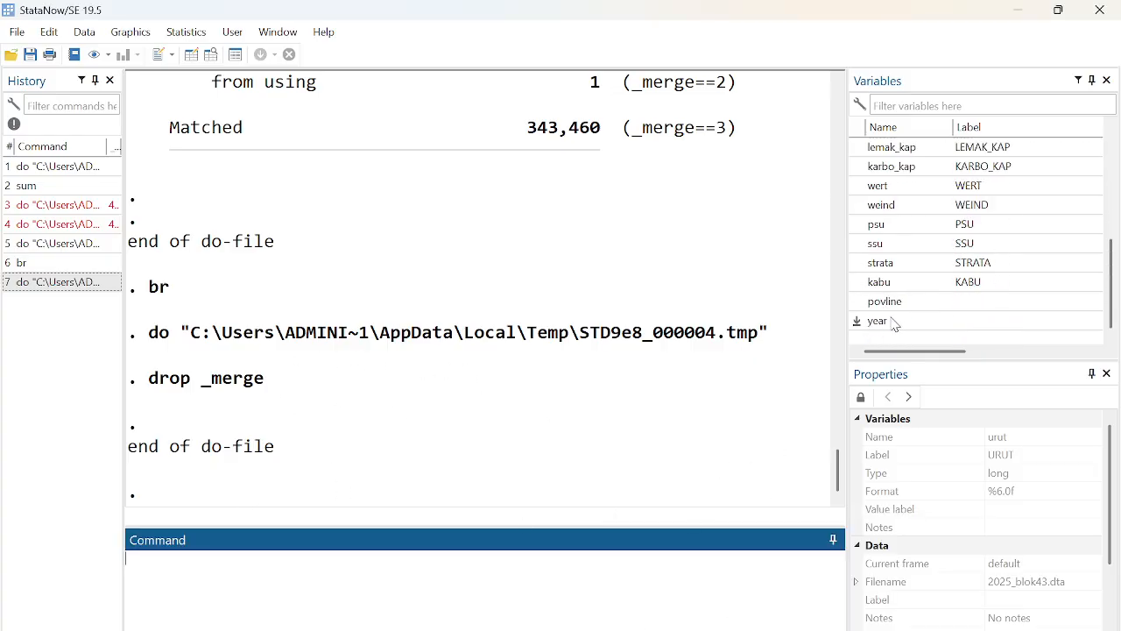
- Switch to the browser's Google results on how BPS calculates poverty and enlarge the page to 150%
{"action": "mouse_move", "coordinate": [613, 629]}
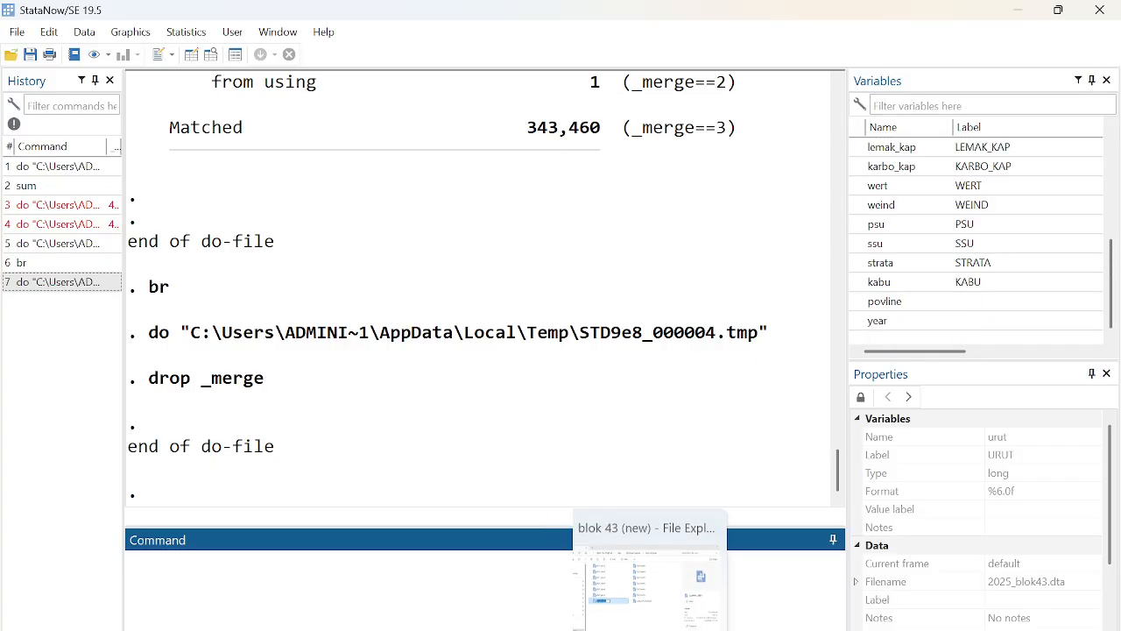
{"action": "left_click", "coordinate": [586, 613]}
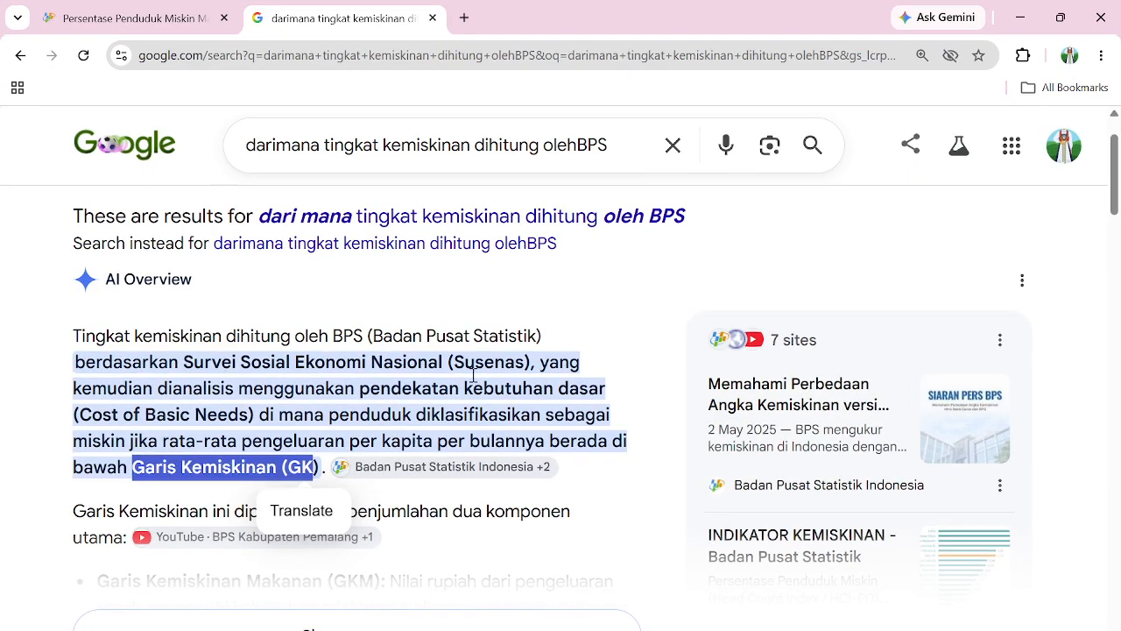
{"action": "key", "text": "ctrl+plus"}
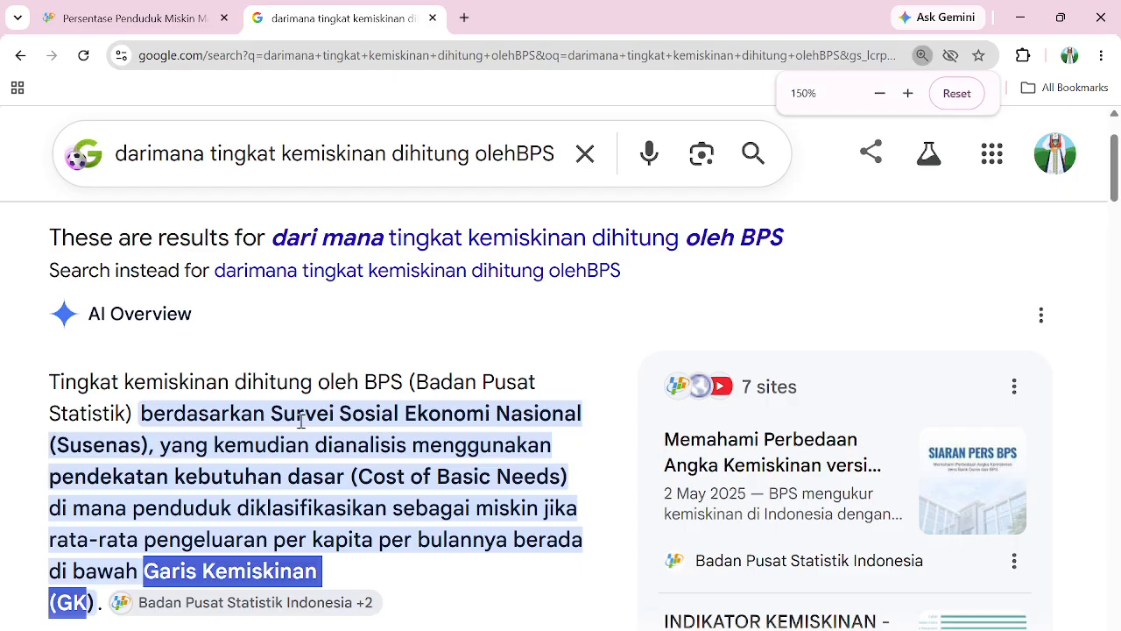
- Read the AI Overview's criterion comparing average monthly per-capita expenditure with the Garis Kemiskinan
{"action": "scroll", "coordinate": [230, 431], "scroll_direction": "down", "scroll_amount": 1}
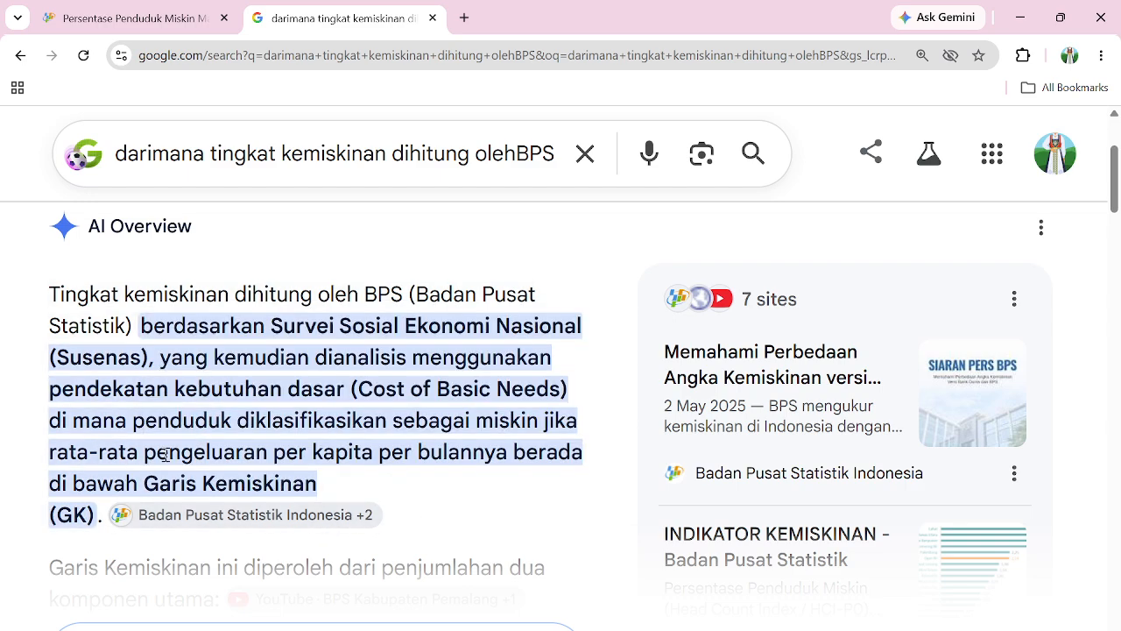
{"action": "left_click_drag", "start_coordinate": [149, 457], "coordinate": [515, 457]}
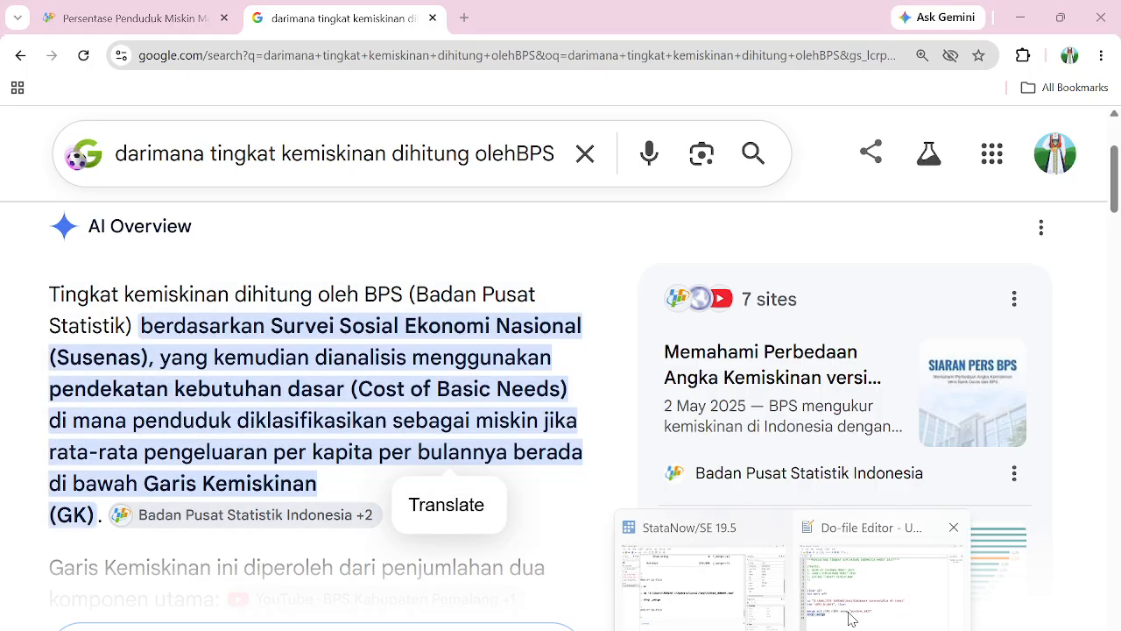
- Switch to the Stata do-file editor and add gen miskin = 0 below drop _merge, separated by a blank line
{"action": "left_click", "coordinate": [814, 595]}
{"action": "left_click", "coordinate": [179, 476]}
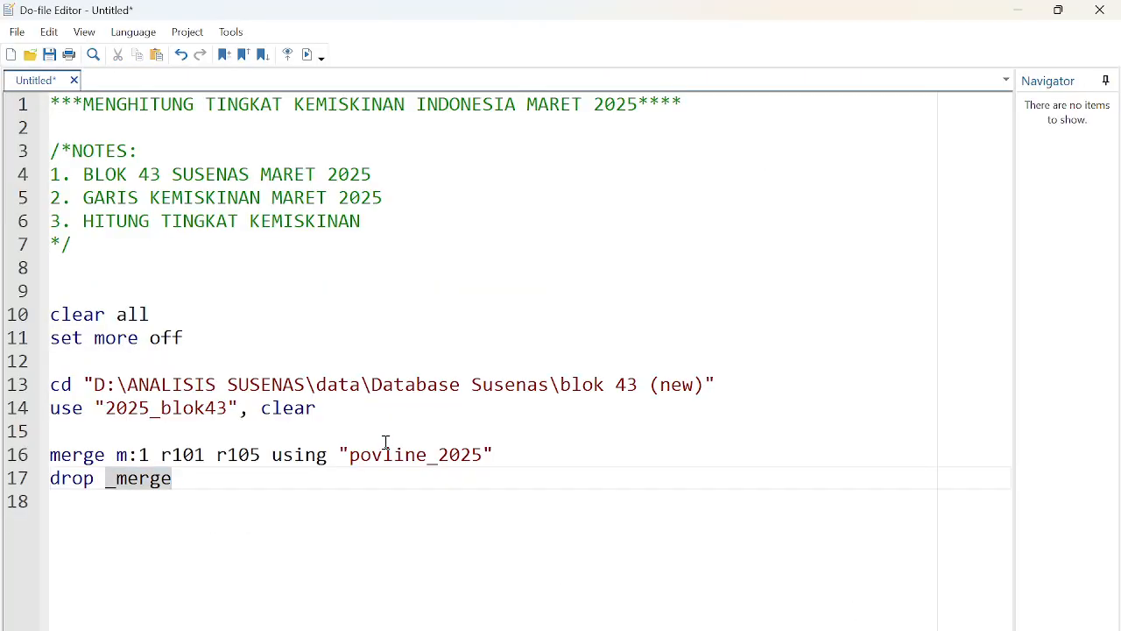
{"action": "key", "text": "Return"}
{"action": "key", "text": "Return"}
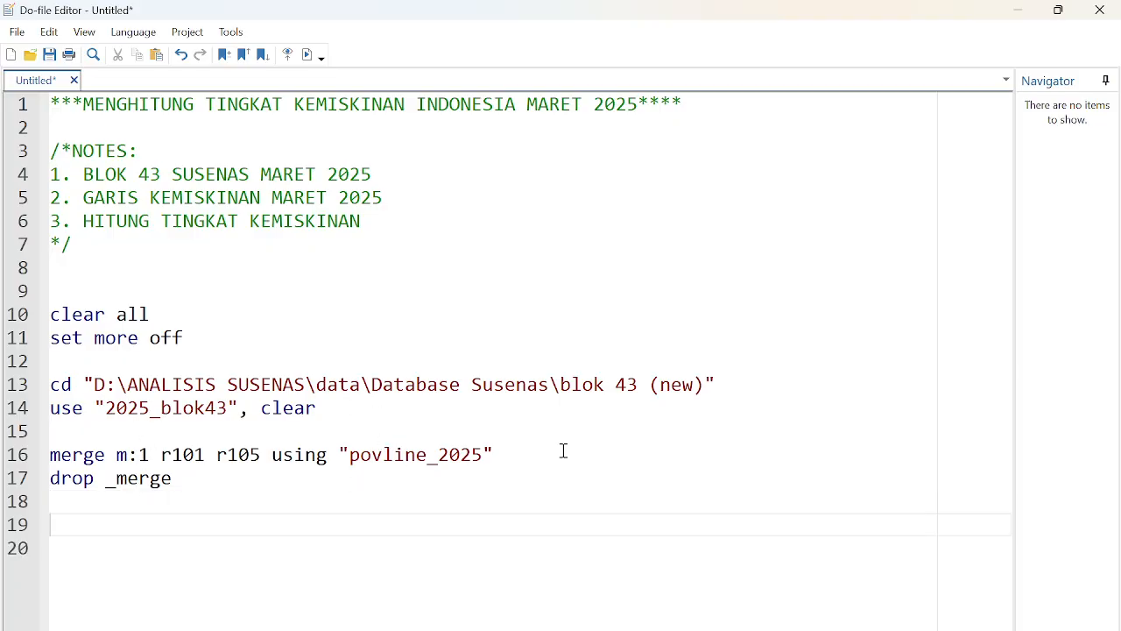
{"action": "key", "text": "BackSpace"}
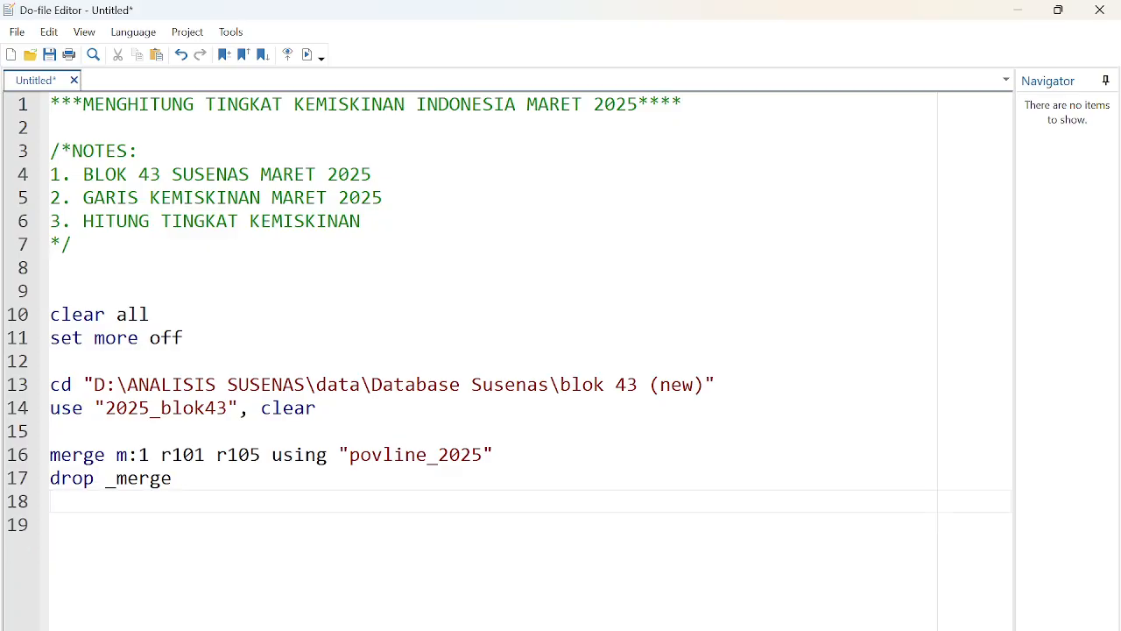
{"action": "key", "text": "Return"}
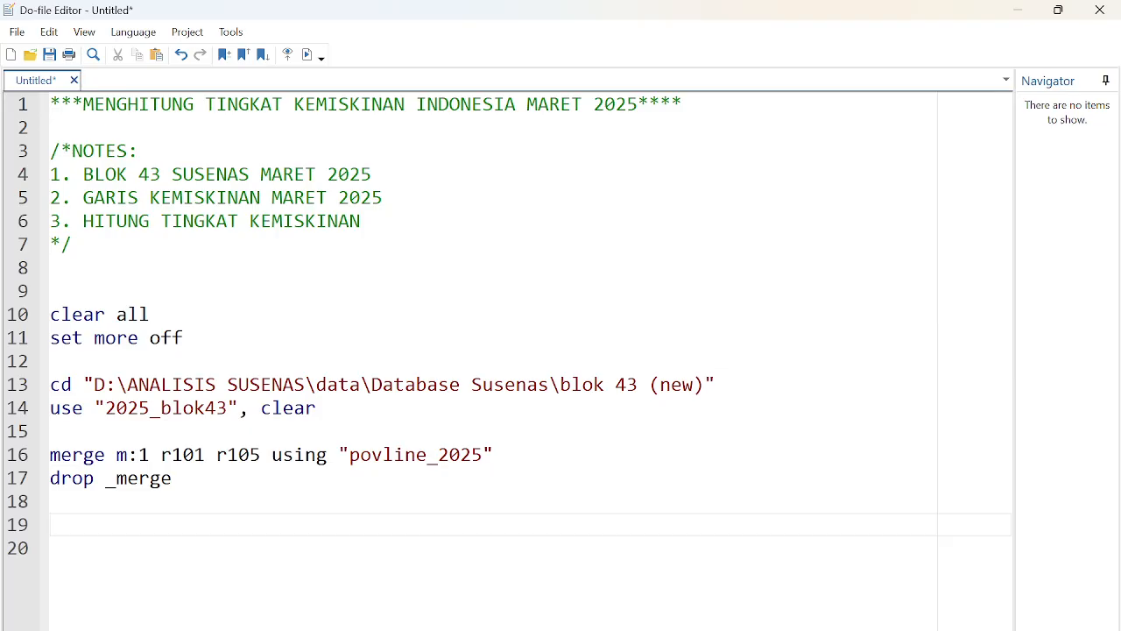
{"action": "type", "text": "gen "}
{"action": "type", "text": "ta"}
{"action": "key", "text": "BackSpace"}
{"action": "key", "text": "BackSpace"}
{"action": "key", "text": "BackSpace"}
{"action": "type", "text": "ate"}
{"action": "key", "text": "BackSpace"}
{"action": "key", "text": "BackSpace"}
{"action": "type", "text": "rate"}
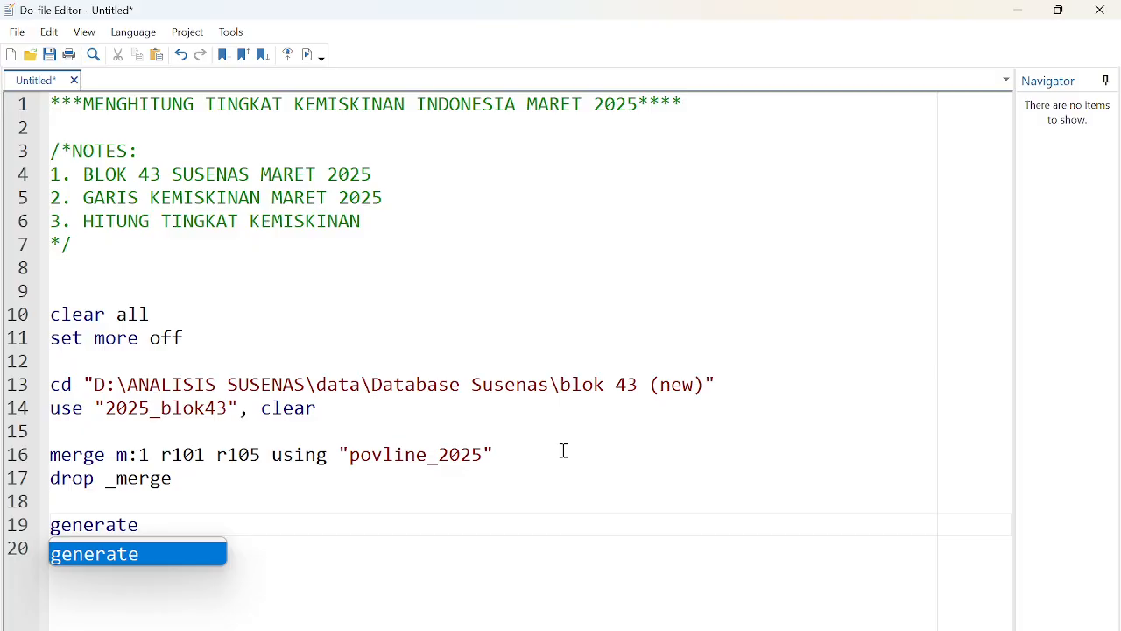
{"action": "key", "text": "BackSpace"}
{"action": "key", "text": "BackSpace"}
{"action": "key", "text": "BackSpace"}
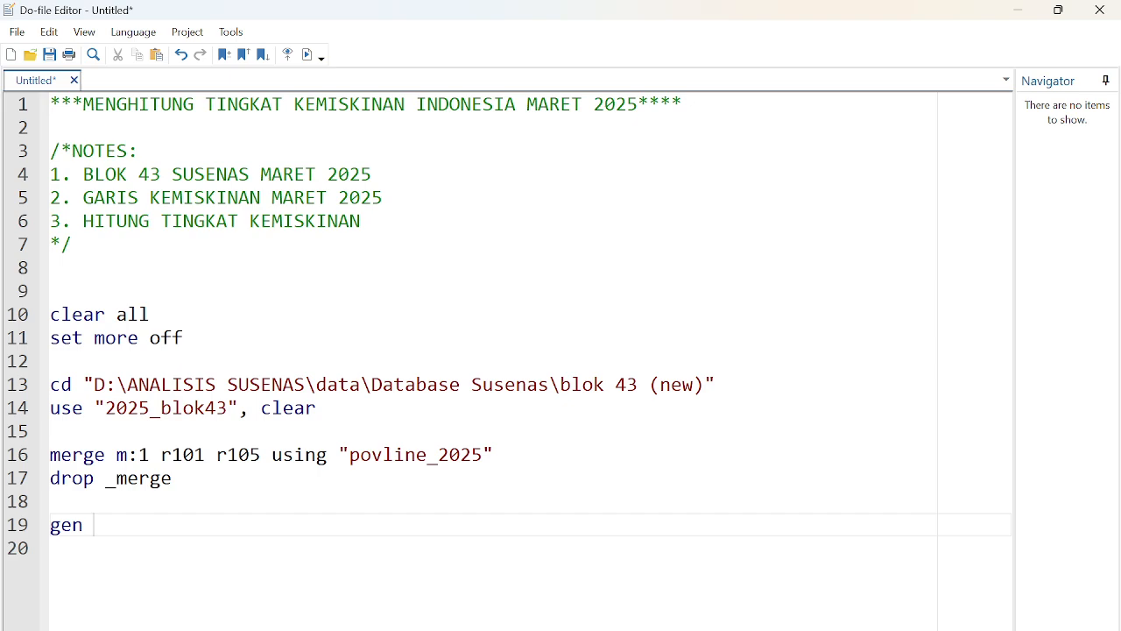
{"action": "type", "text": "miskin = 0"}
{"action": "key", "text": "Return"}
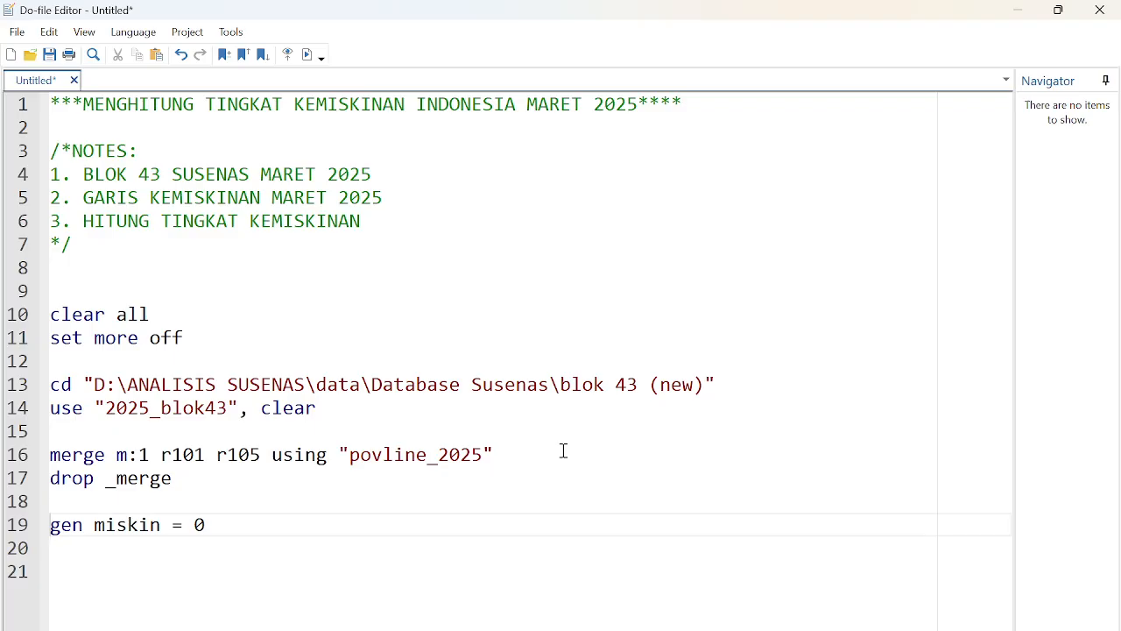
- Run only the gen miskin = 0 line and check the end of the dataset's variable list in the main Stata window
{"action": "key", "text": "shift+Up"}
{"action": "key", "text": "shift+Left"}
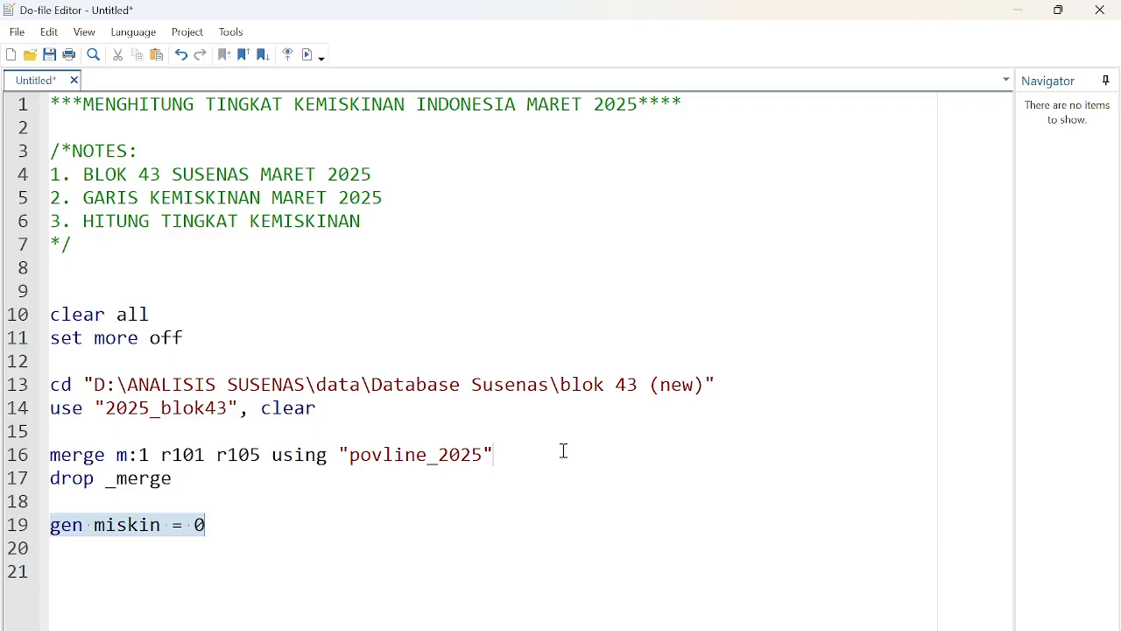
{"action": "mouse_move", "coordinate": [788, 629]}
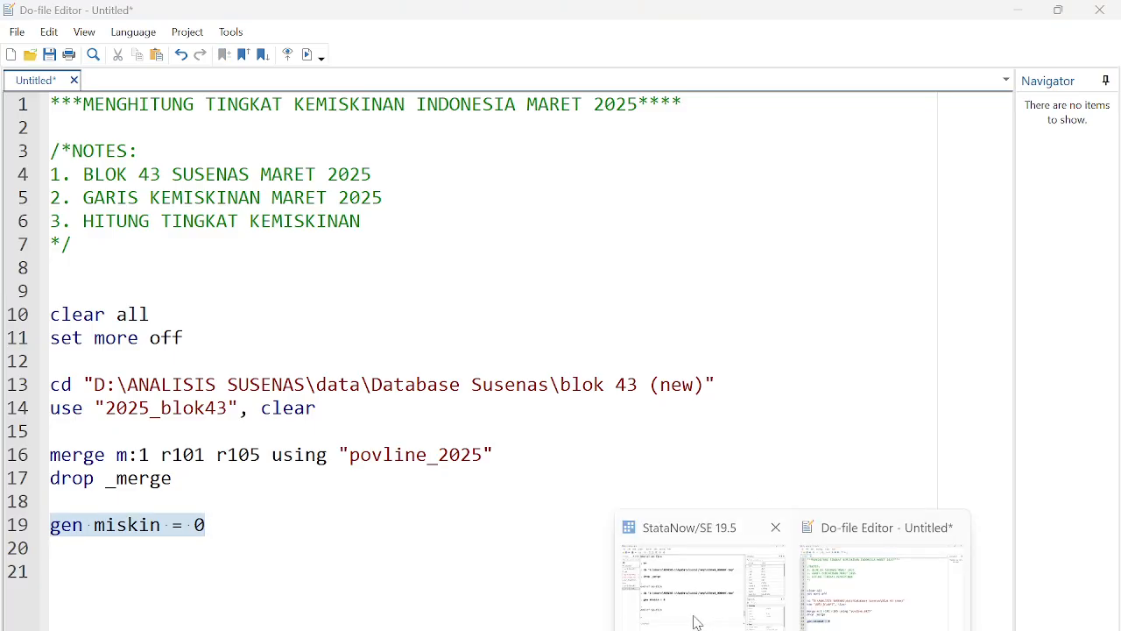
{"action": "left_click", "coordinate": [695, 620]}
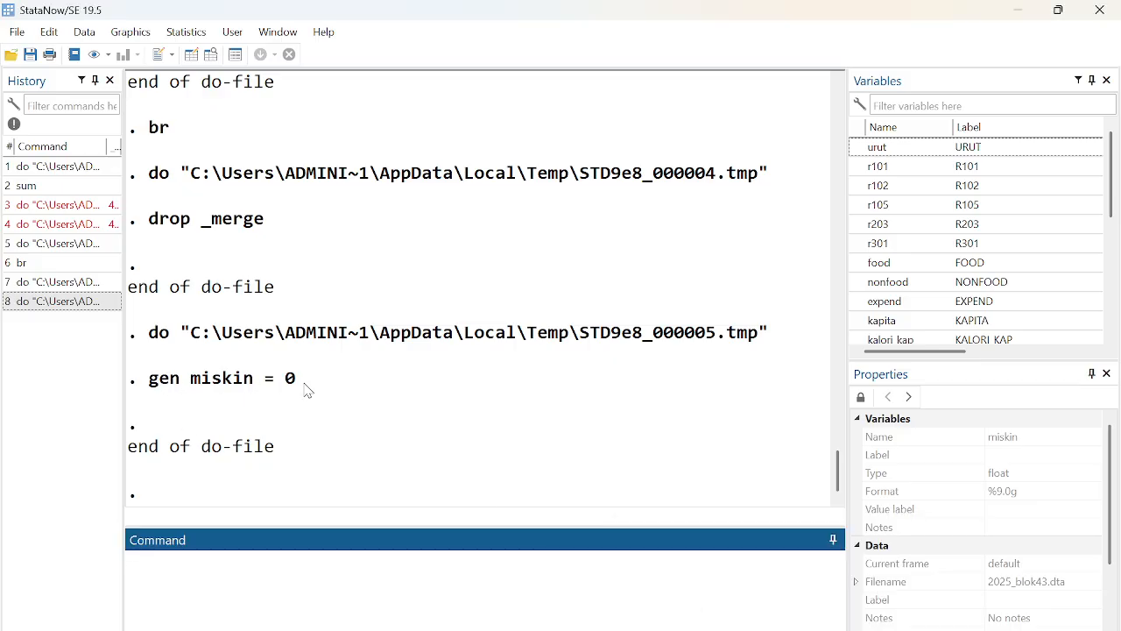
{"action": "left_click_drag", "start_coordinate": [1114, 156], "coordinate": [1108, 292]}
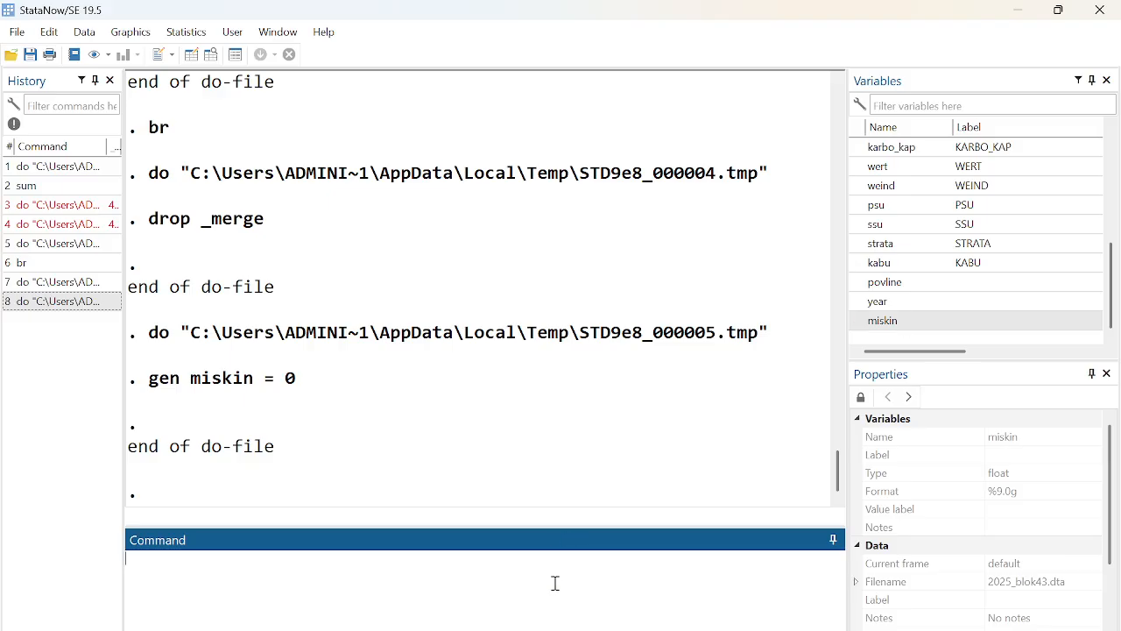
- Browse the dataset with br, examine the miskin column, and close the data view
{"action": "type", "text": "br"}
{"action": "key", "text": "Return"}
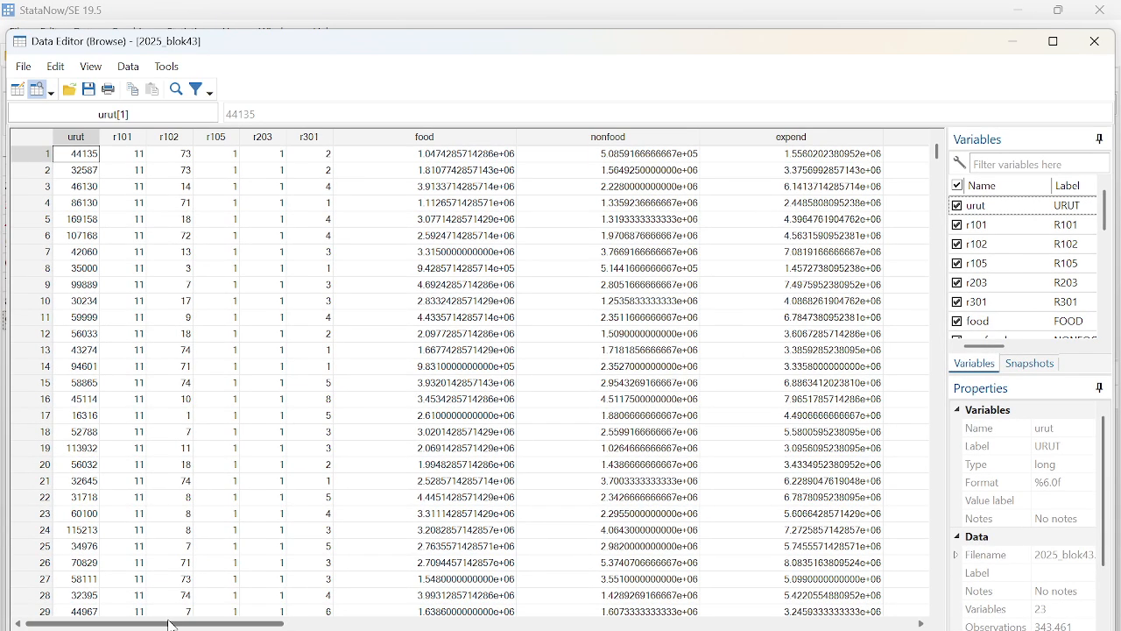
{"action": "left_click_drag", "start_coordinate": [172, 624], "coordinate": [838, 605]}
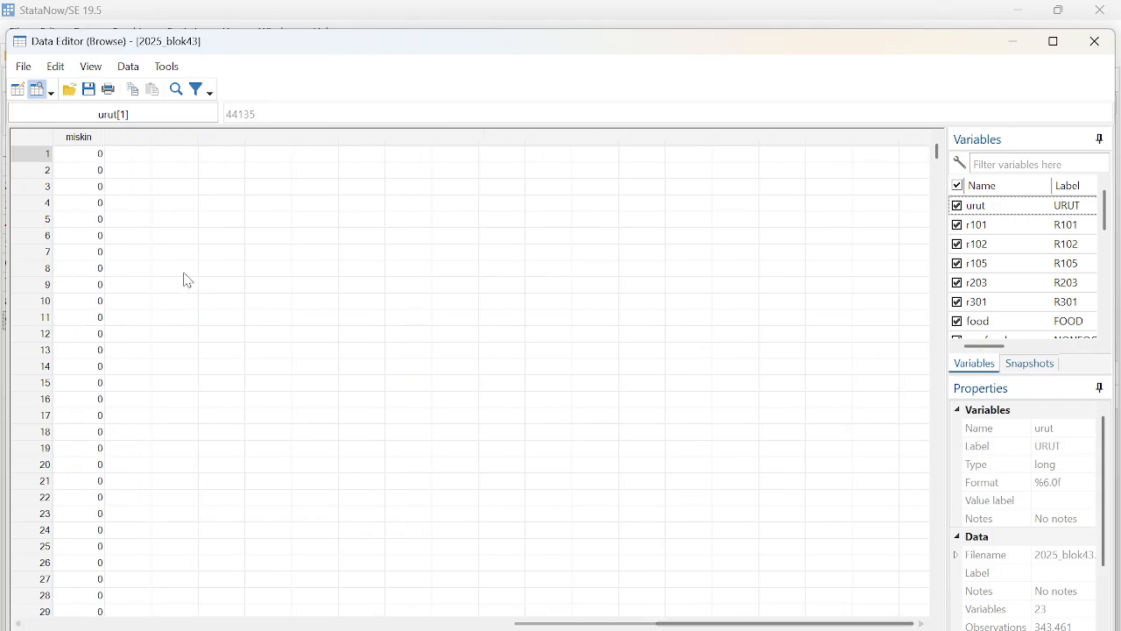
{"action": "left_click", "coordinate": [100, 155]}
{"action": "left_click", "coordinate": [81, 137]}
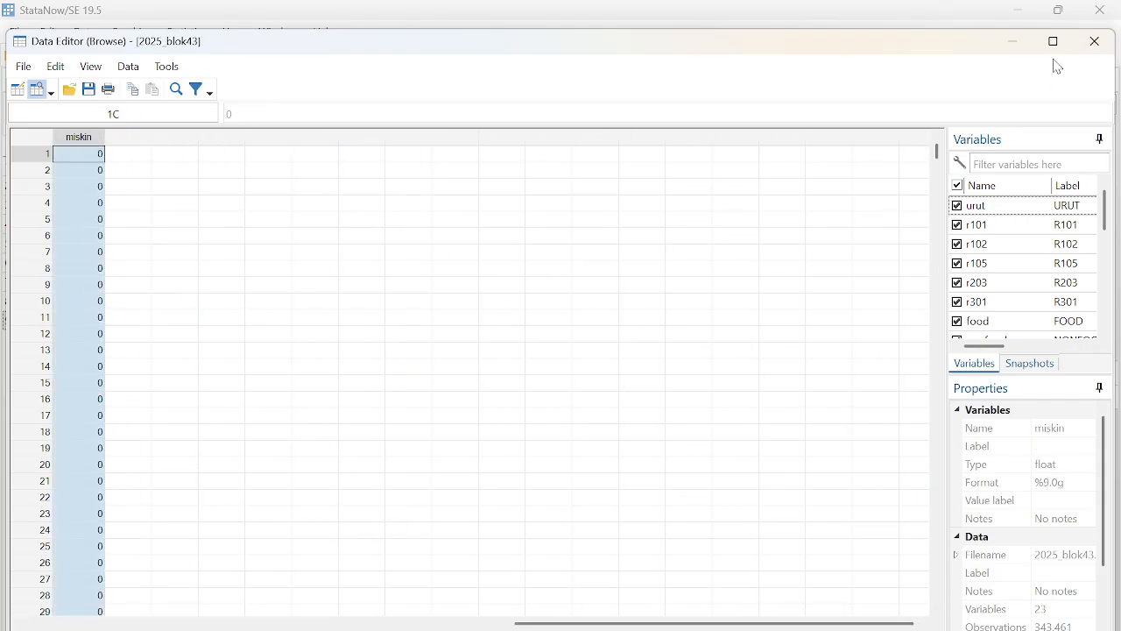
{"action": "left_click", "coordinate": [1095, 42]}
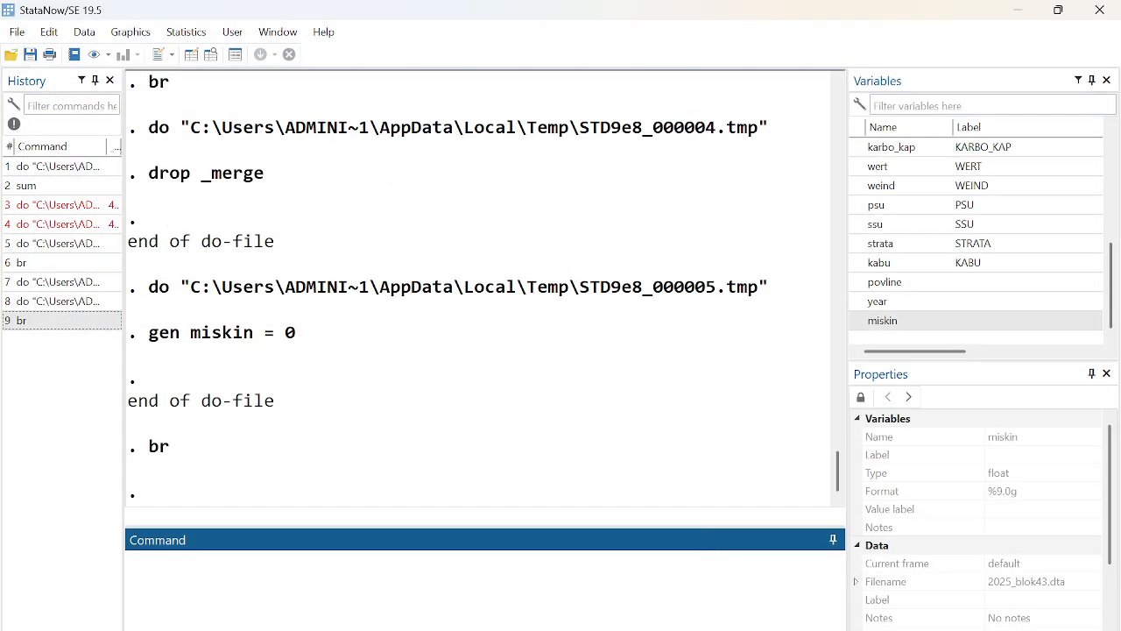
- Recheck the poverty criterion in the browser and begin a do-file line replace miskin = 1 if below gen miskin = 0
{"action": "left_click", "coordinate": [871, 587]}
{"action": "left_click", "coordinate": [226, 530]}
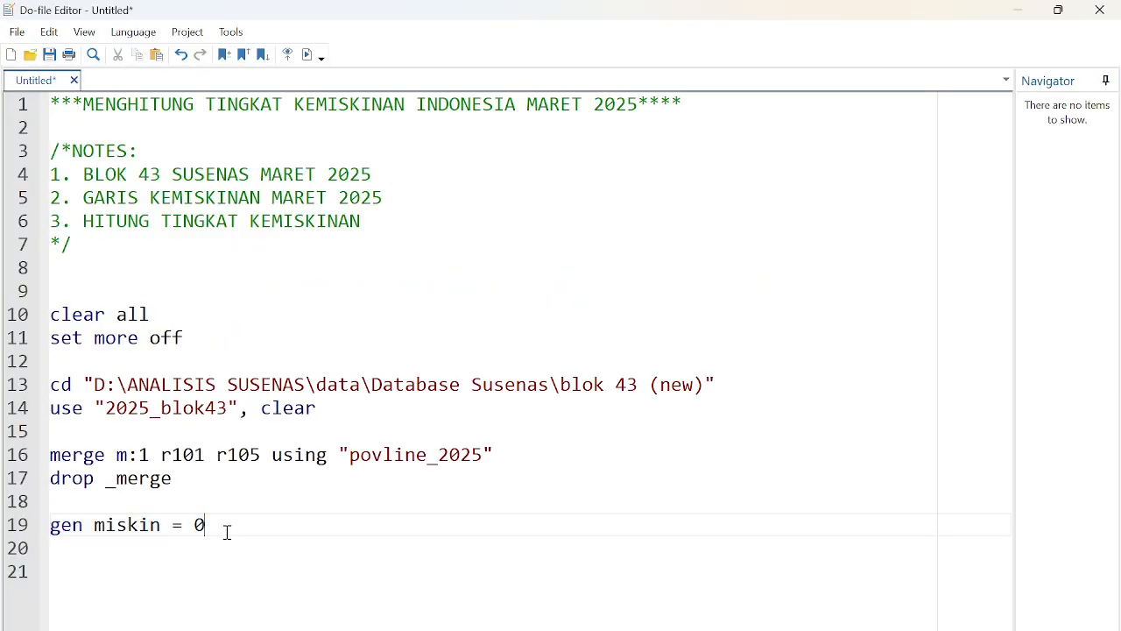
{"action": "key", "text": "Return"}
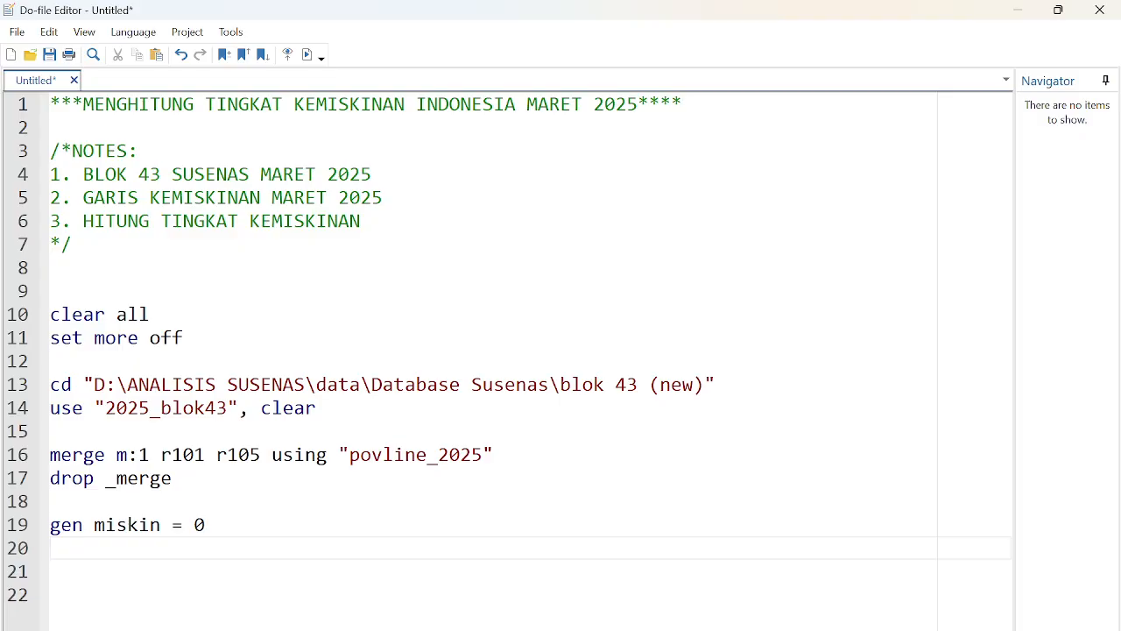
{"action": "key", "text": "alt+Tab"}
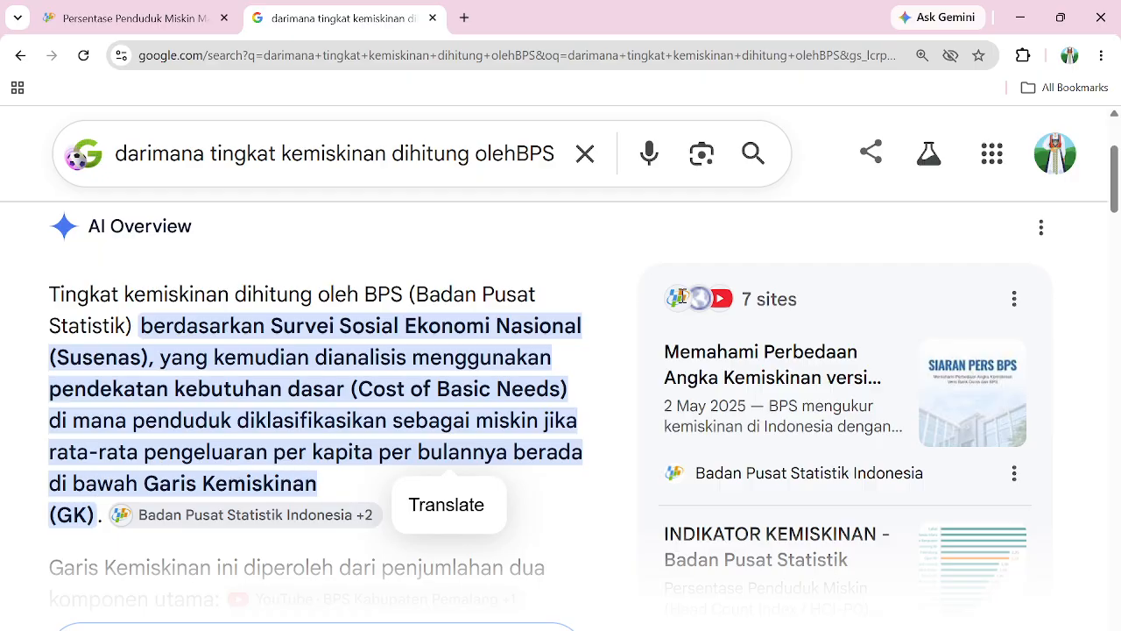
{"action": "left_click", "coordinate": [1019, 14]}
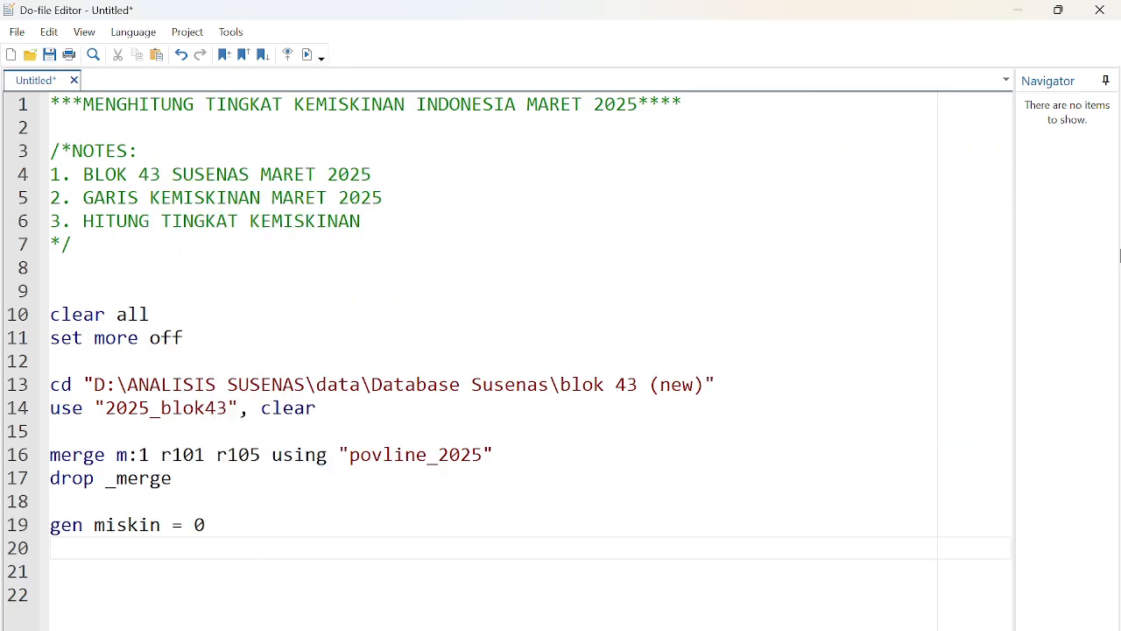
{"action": "type", "text": "repl"}
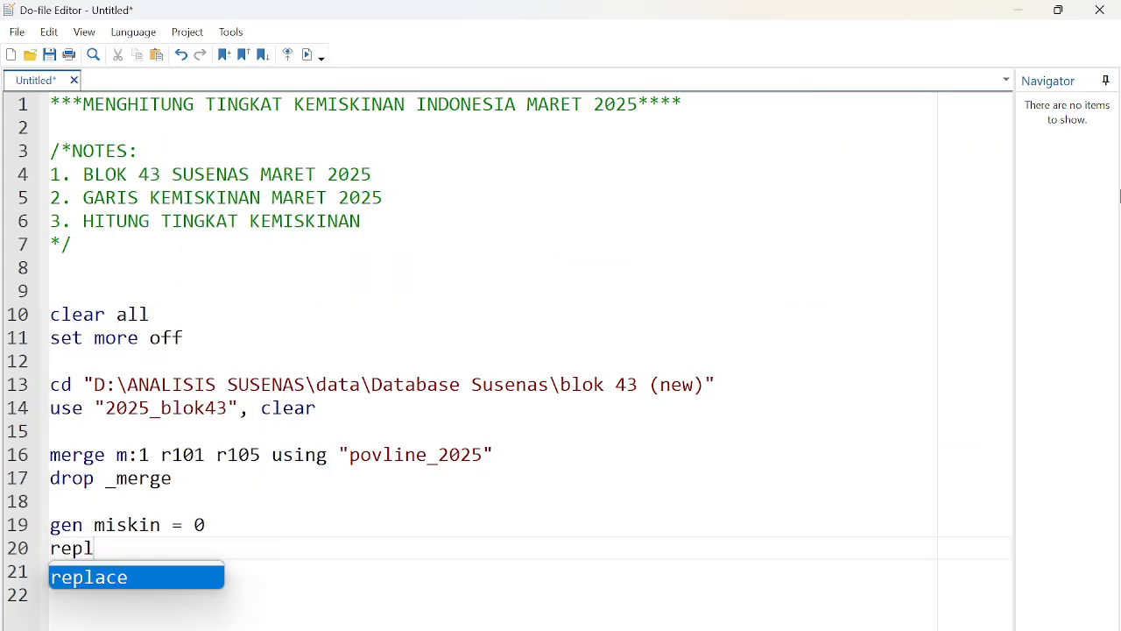
{"action": "type", "text": "ace miskin "}
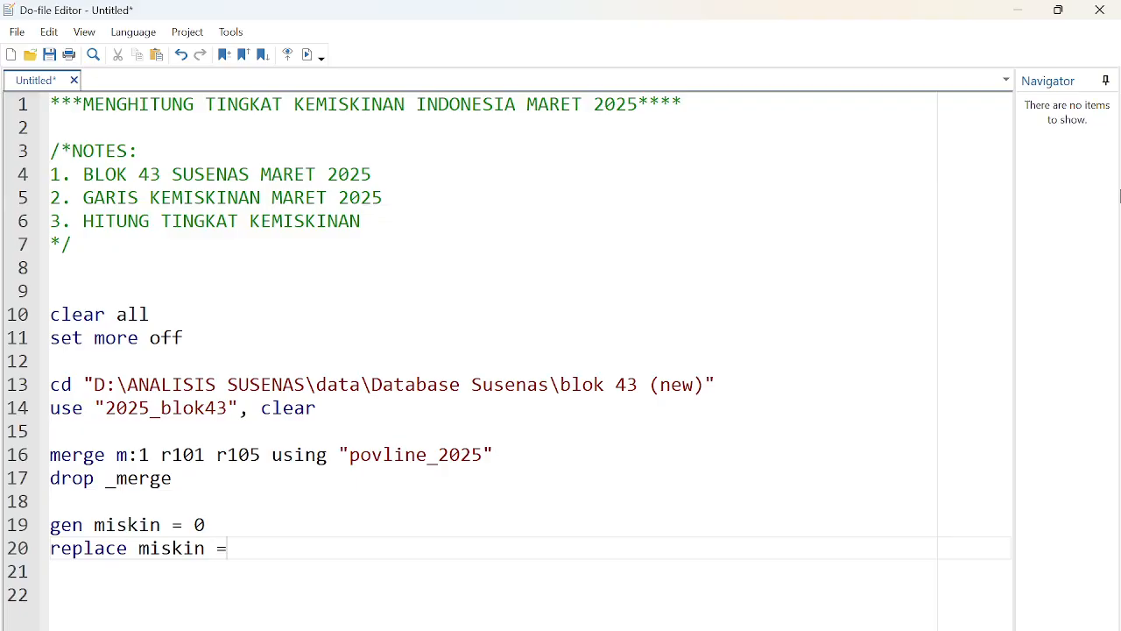
{"action": "type", "text": "= 1 if"}
- Look up the per-capita expenditure and poverty line variable names in the main Stata window and return to the do-file
{"action": "left_click", "coordinate": [700, 600]}
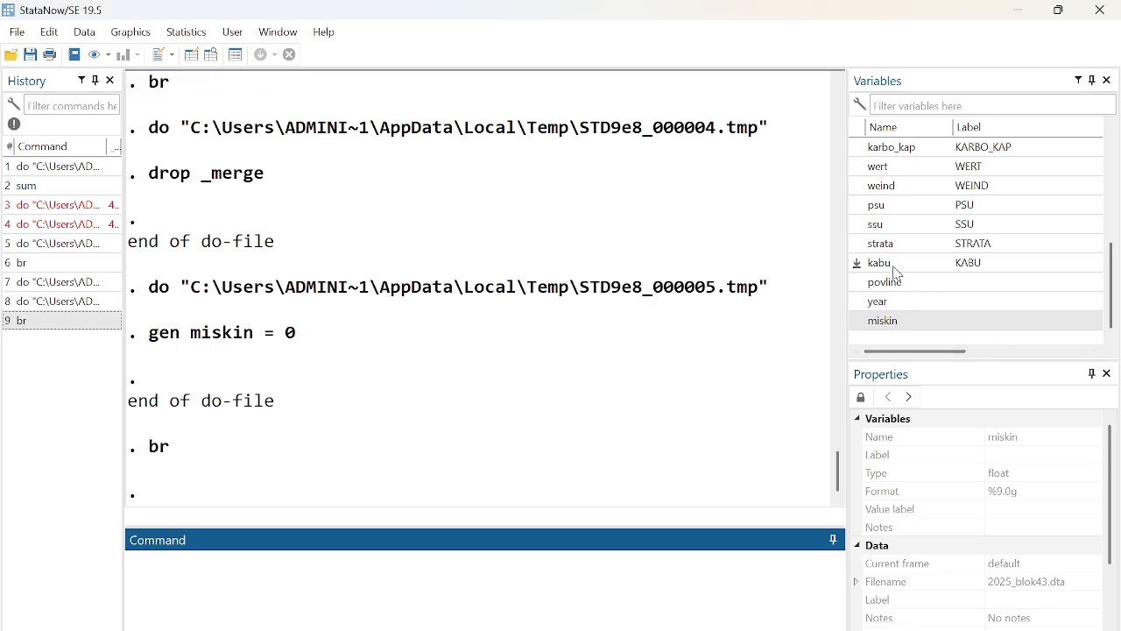
{"action": "scroll", "coordinate": [894, 268], "scroll_direction": "up", "scroll_amount": 2}
{"action": "left_click", "coordinate": [881, 188]}
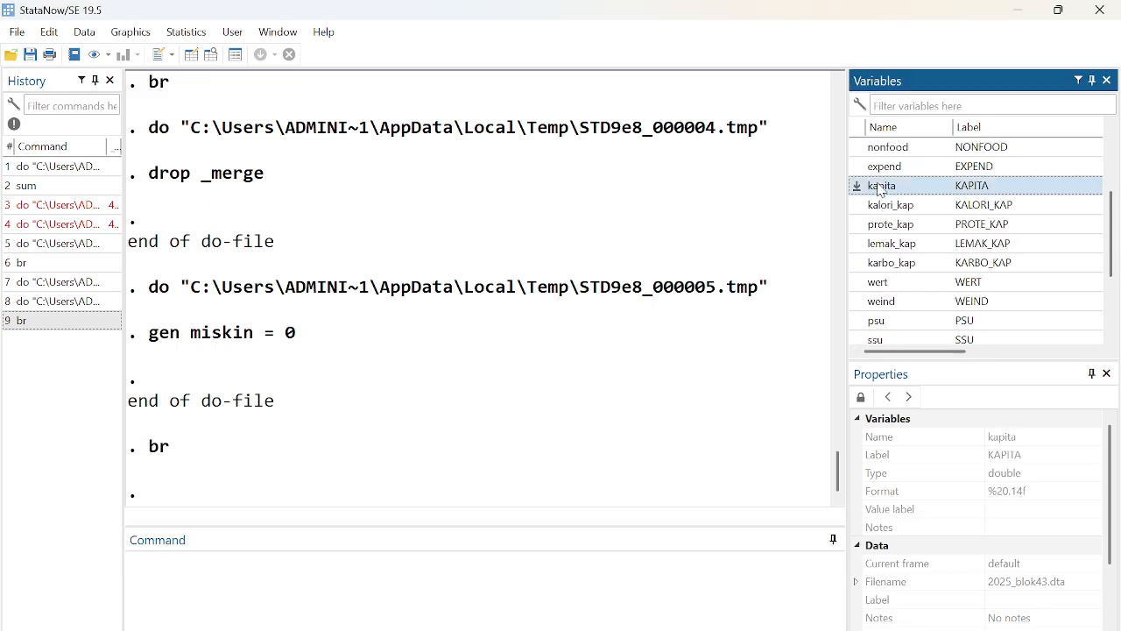
{"action": "scroll", "coordinate": [1091, 306], "scroll_direction": "down", "scroll_amount": 2}
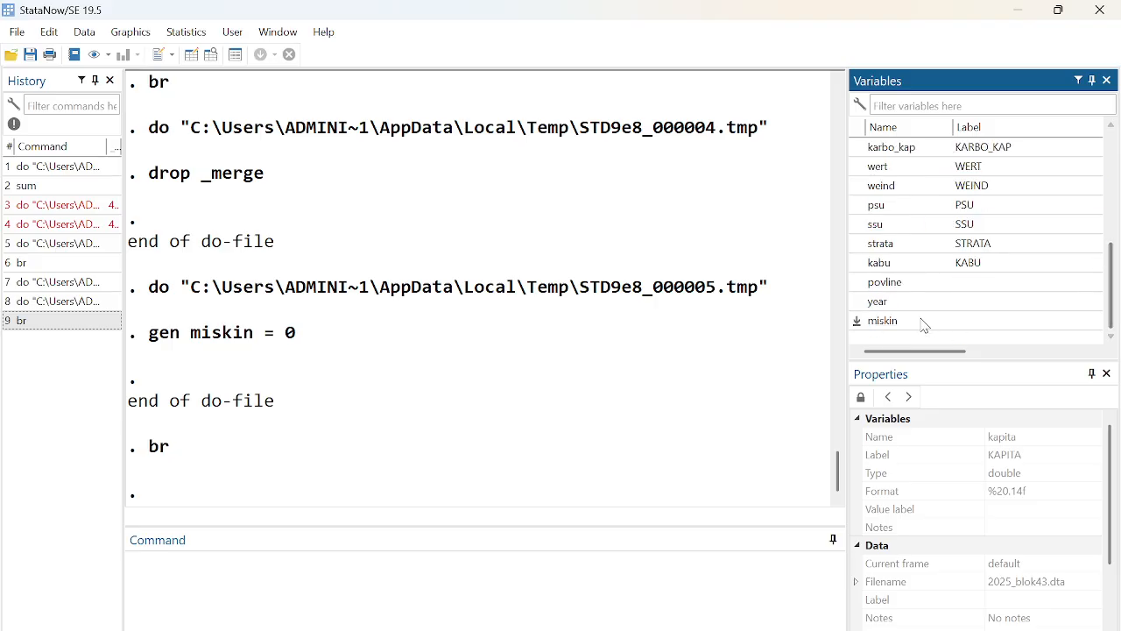
{"action": "left_click", "coordinate": [867, 284]}
{"action": "left_click", "coordinate": [1018, 11]}
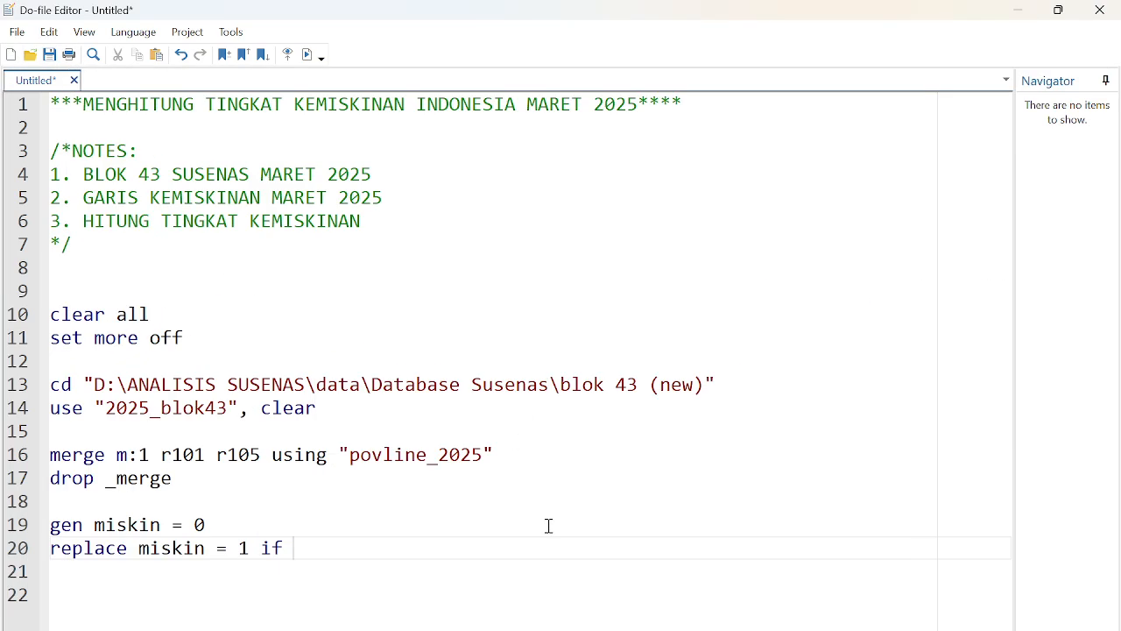
- Complete the replace line with the condition kapita < povline, add blank lines below, and highlight the condition for review
{"action": "type", "text": "kapita < po"}
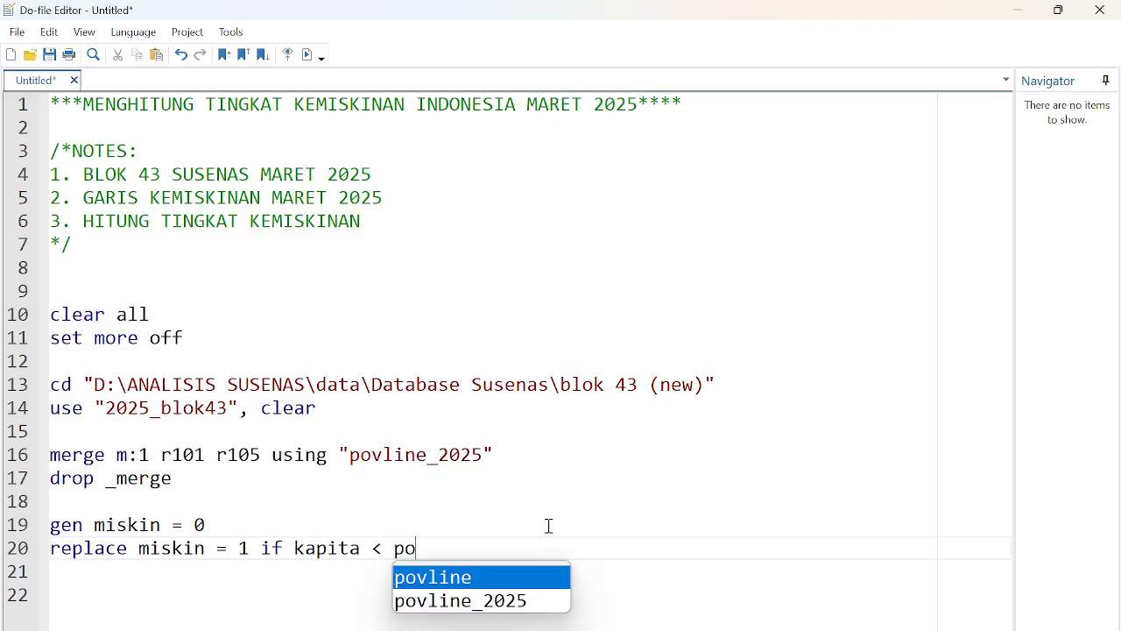
{"action": "type", "text": "vline"}
{"action": "key", "text": "Return"}
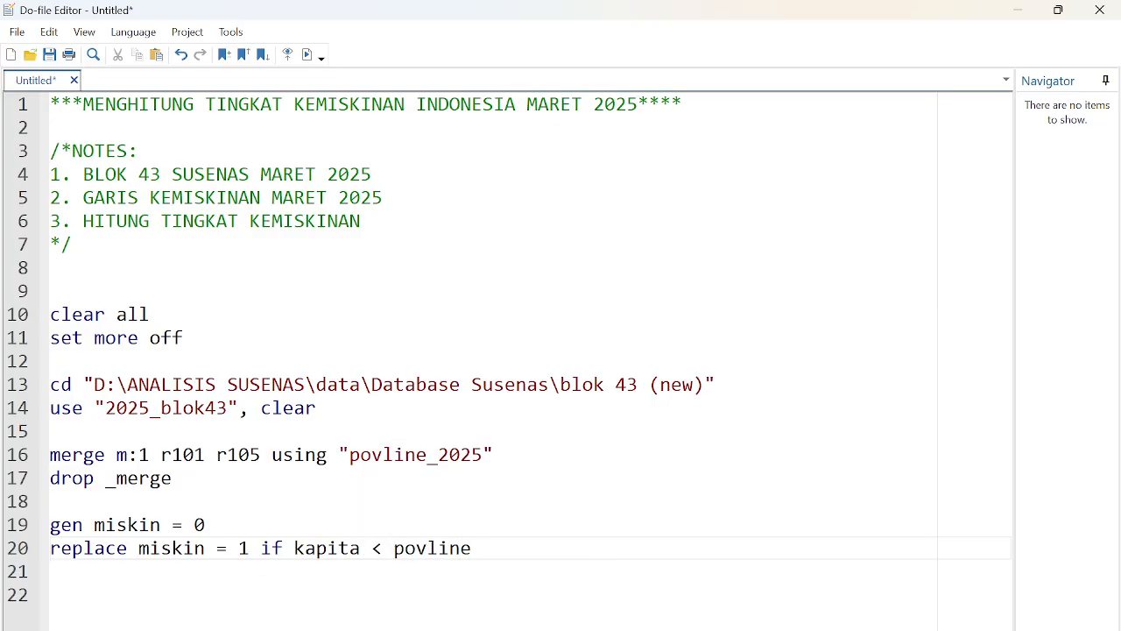
{"action": "key", "text": "Return"}
{"action": "key", "text": "Return"}
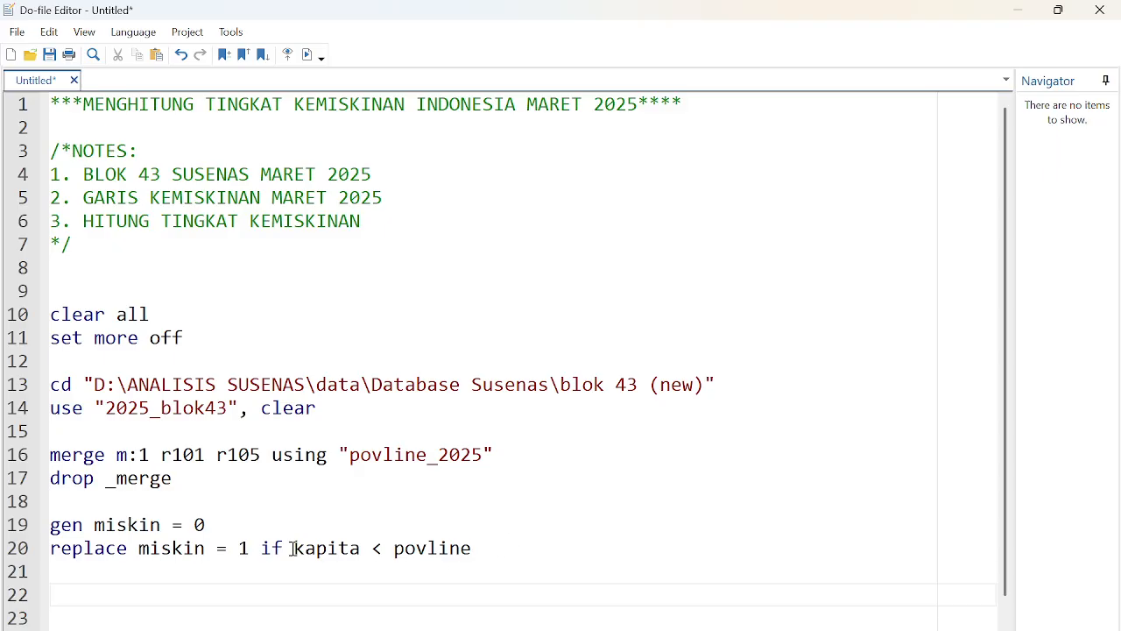
{"action": "left_click_drag", "start_coordinate": [294, 548], "coordinate": [539, 549]}
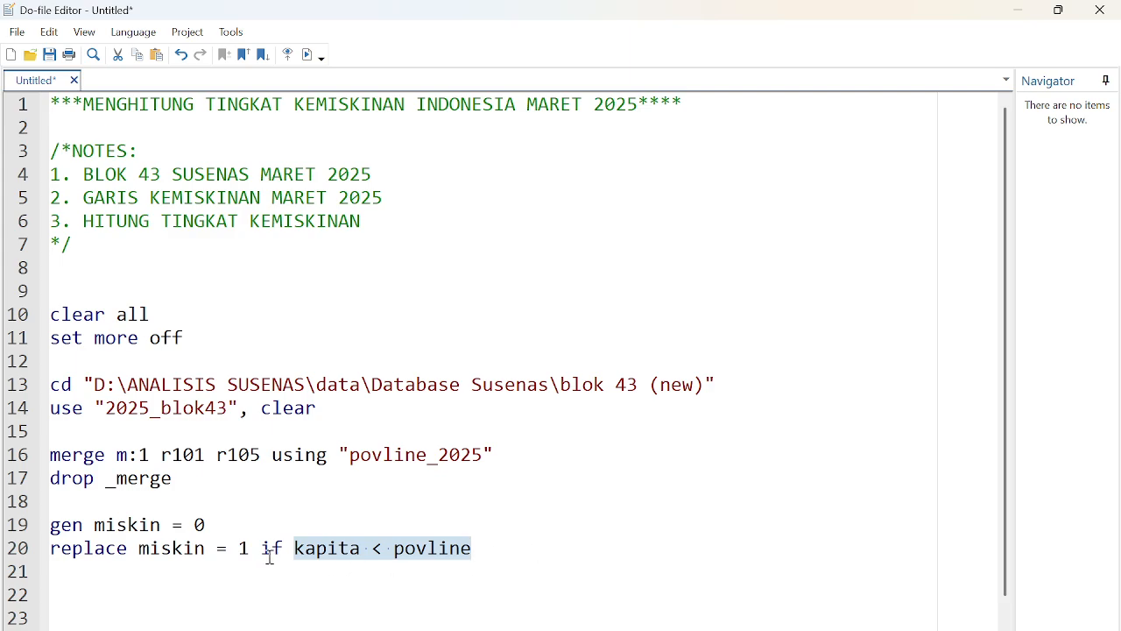
{"action": "left_click_drag", "start_coordinate": [239, 548], "coordinate": [570, 556]}
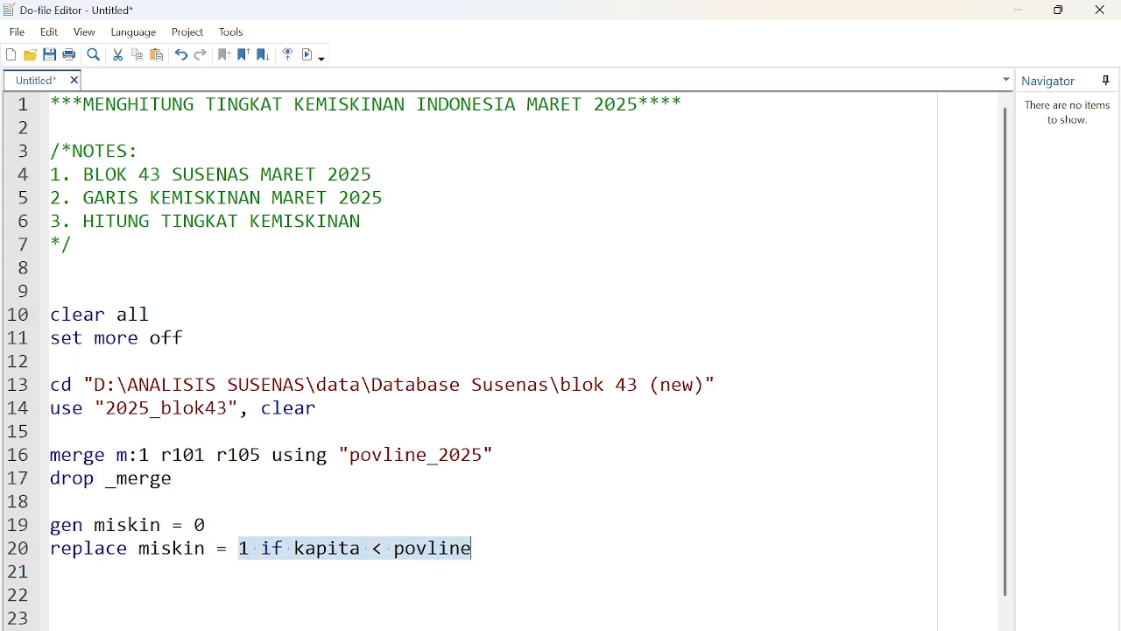
- Switch to the BPS press release in the browser and highlight the March 2025 number of poor people in the abstract
{"action": "left_click", "coordinate": [674, 627]}
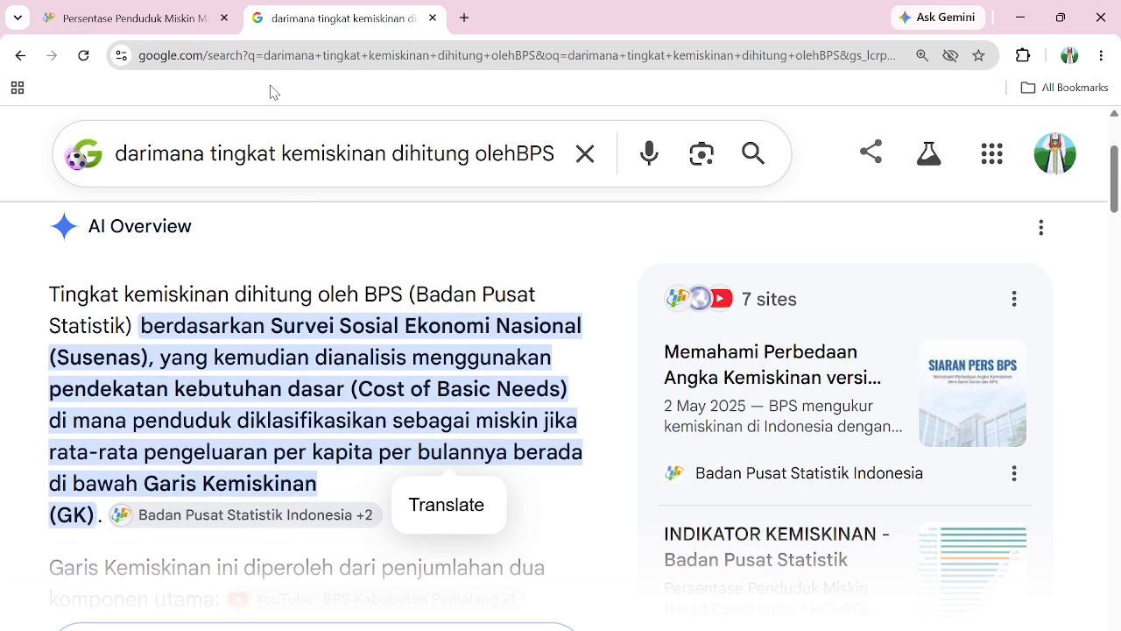
{"action": "left_click", "coordinate": [171, 19]}
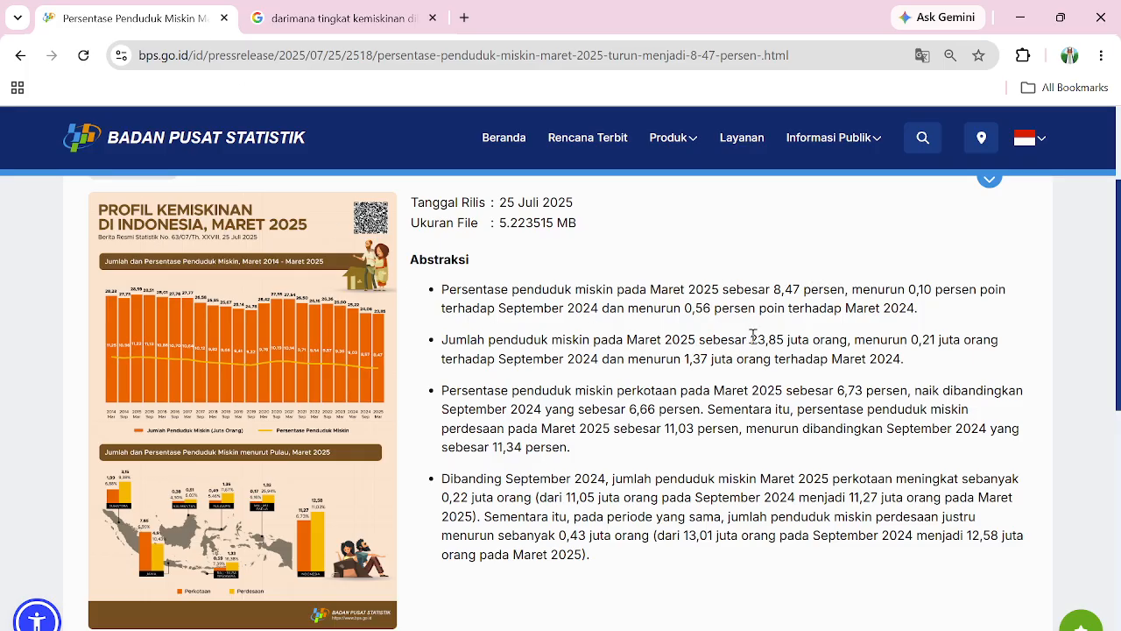
{"action": "left_click_drag", "start_coordinate": [751, 339], "coordinate": [787, 339]}
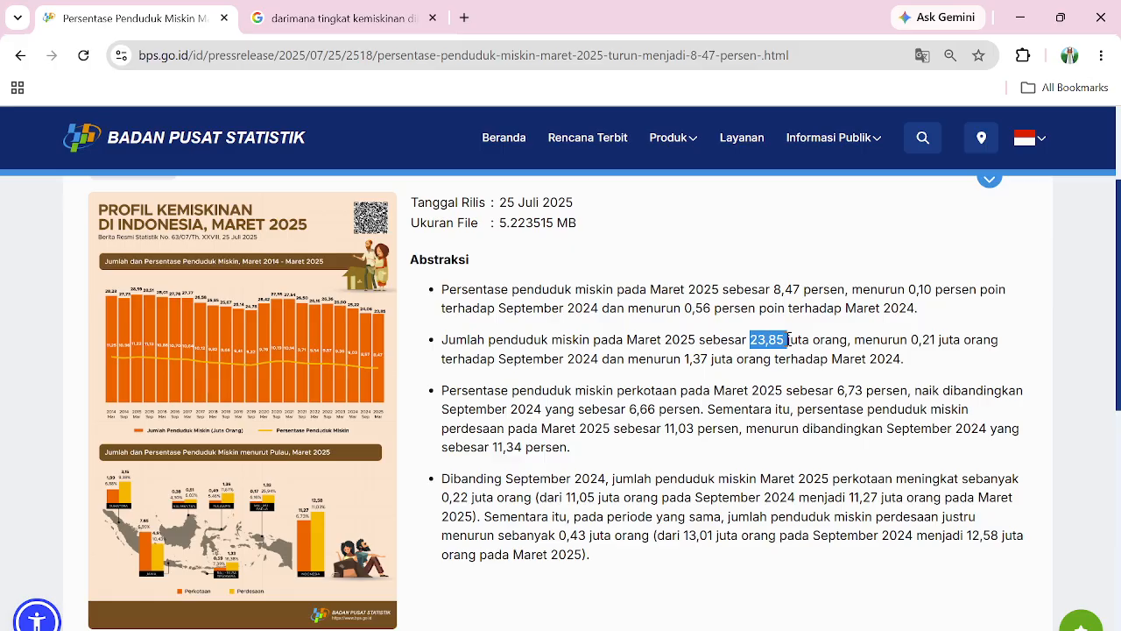
- Highlight the March 2025 poverty percentage and number of poor people in the abstract of the press release for comparison
{"action": "left_click_drag", "start_coordinate": [774, 289], "coordinate": [801, 287]}
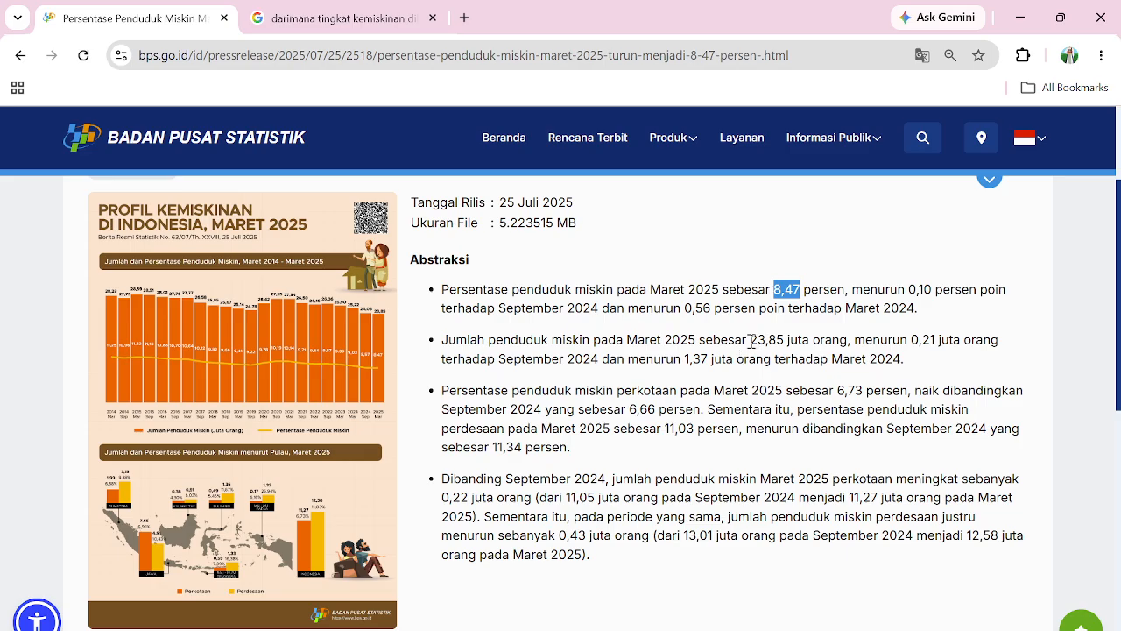
{"action": "left_click_drag", "start_coordinate": [750, 341], "coordinate": [787, 334]}
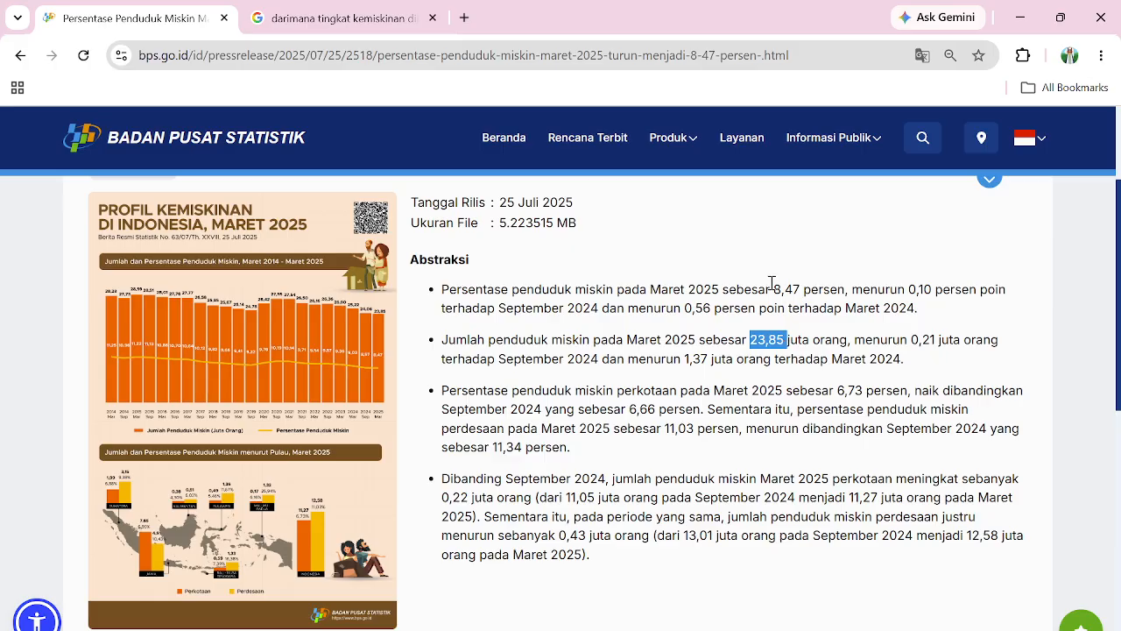
{"action": "left_click_drag", "start_coordinate": [771, 289], "coordinate": [802, 289]}
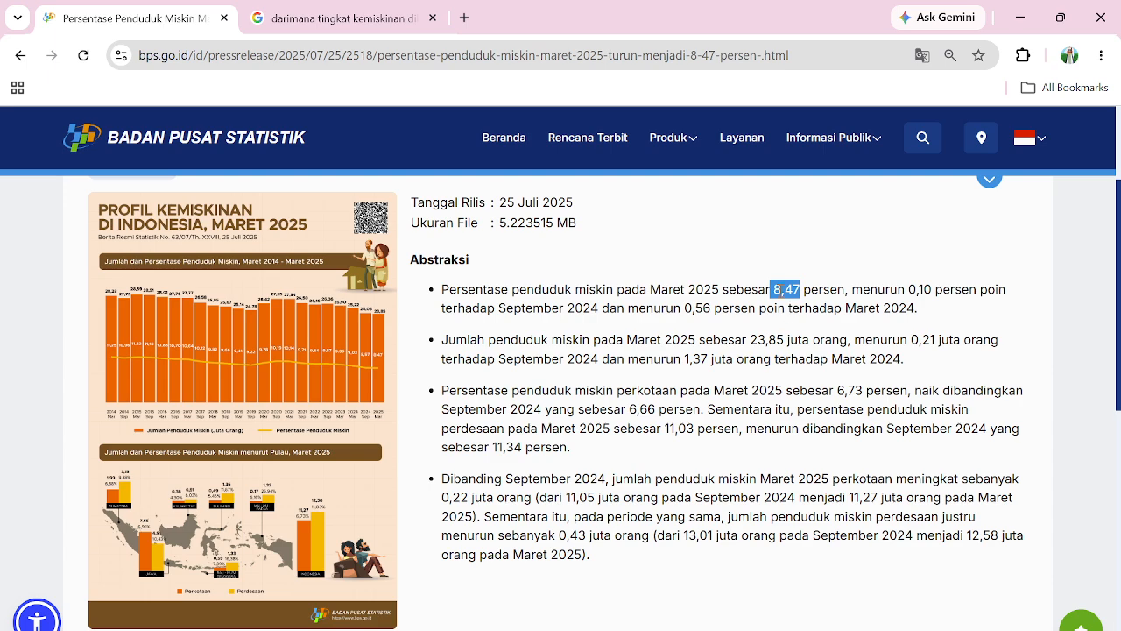
{"action": "left_click", "coordinate": [776, 289]}
{"action": "left_click_drag", "start_coordinate": [774, 289], "coordinate": [805, 289]}
- Switch to the Do-file Editor, run the entire script including the miskin lines, and bring up the main Stata window
{"action": "key", "text": "alt+Tab"}
{"action": "mouse_move", "coordinate": [795, 628]}
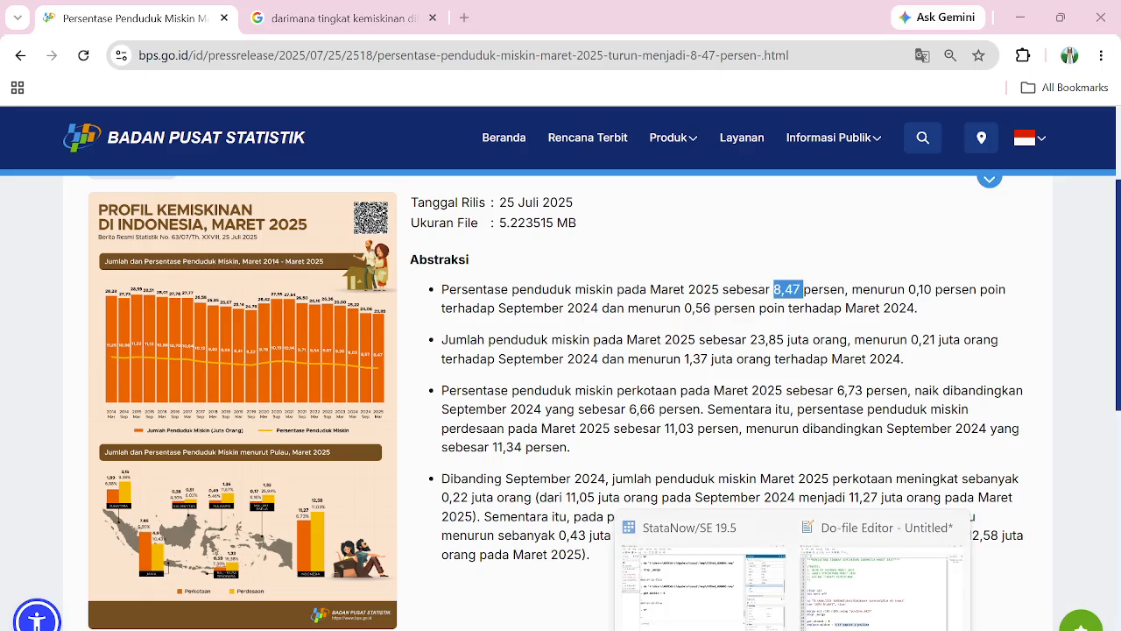
{"action": "left_click", "coordinate": [887, 595]}
{"action": "left_click", "coordinate": [205, 547]}
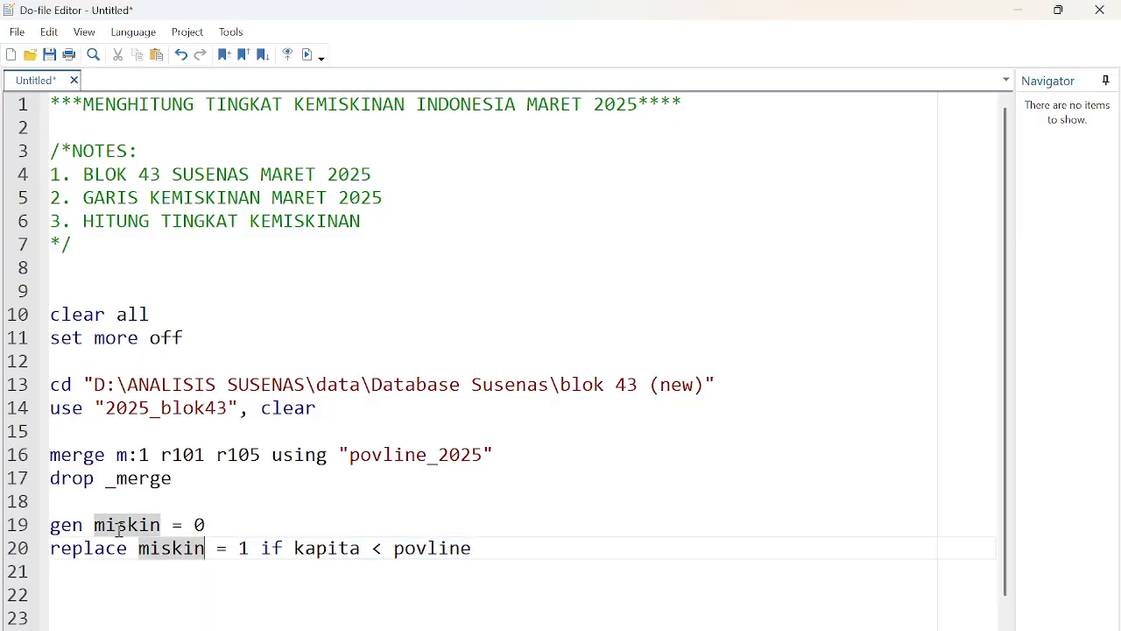
{"action": "key", "text": "ctrl+a"}
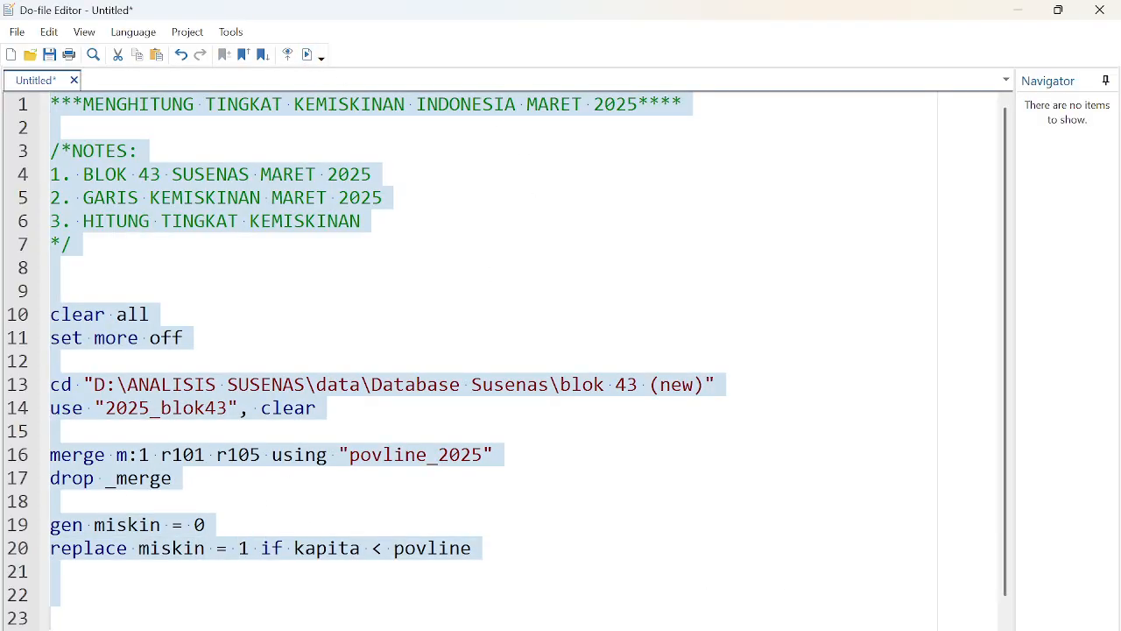
{"action": "mouse_move", "coordinate": [675, 608]}
{"action": "left_click", "coordinate": [670, 570]}
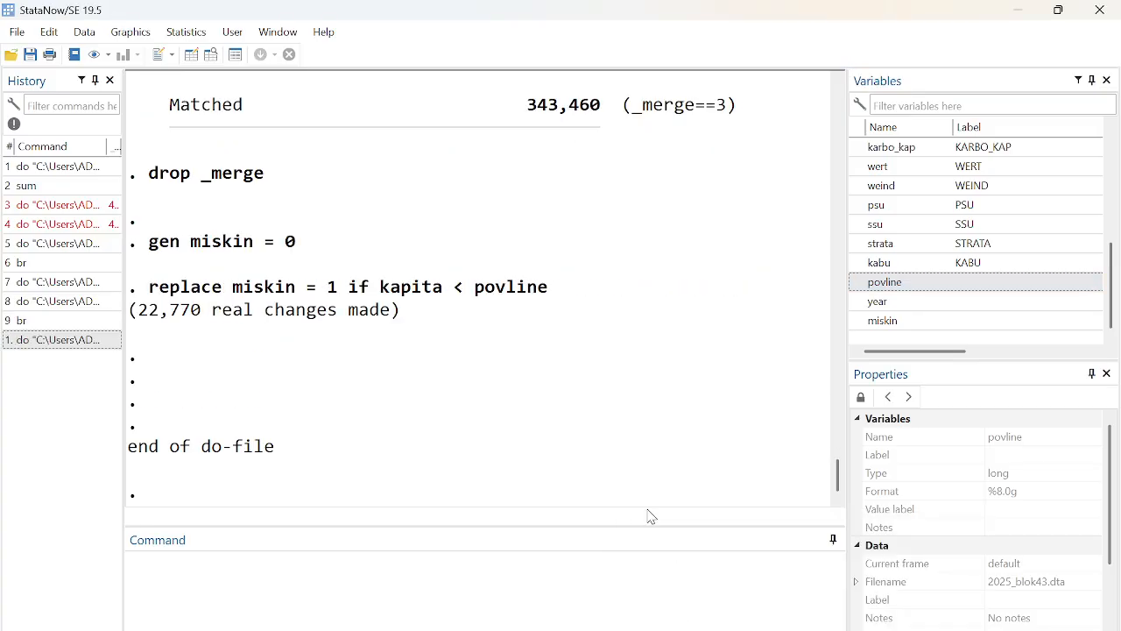
- Arrange the main Stata window and the Do-file Editor side by side, widening the Results area by narrowing the Variables and History areas
{"action": "left_click", "coordinate": [1059, 9]}
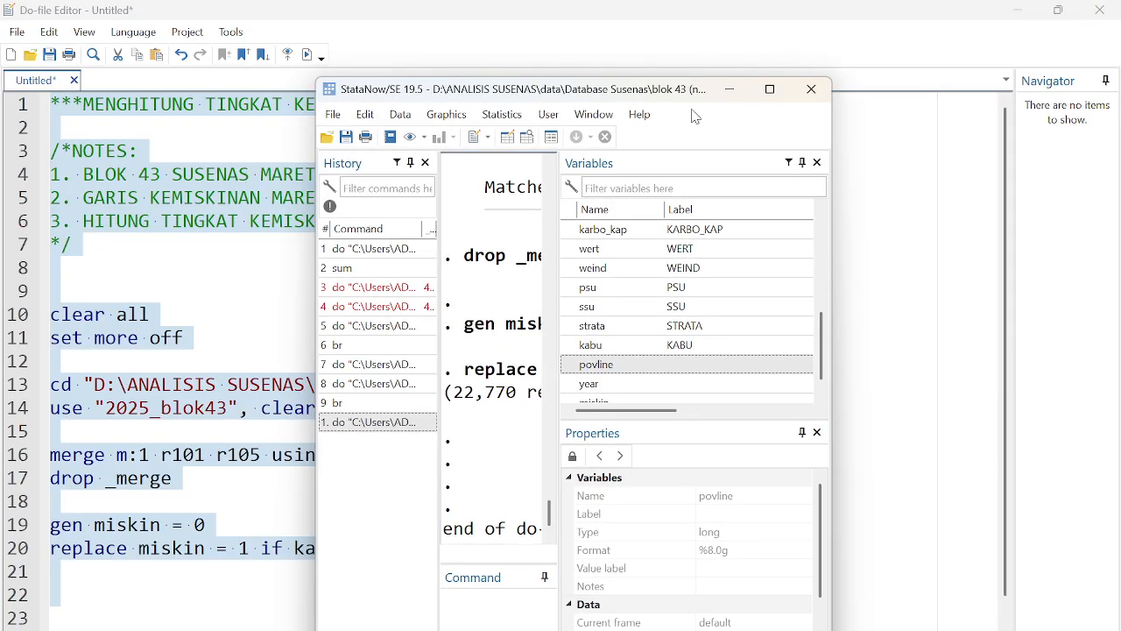
{"action": "left_click_drag", "start_coordinate": [661, 99], "coordinate": [423, 60]}
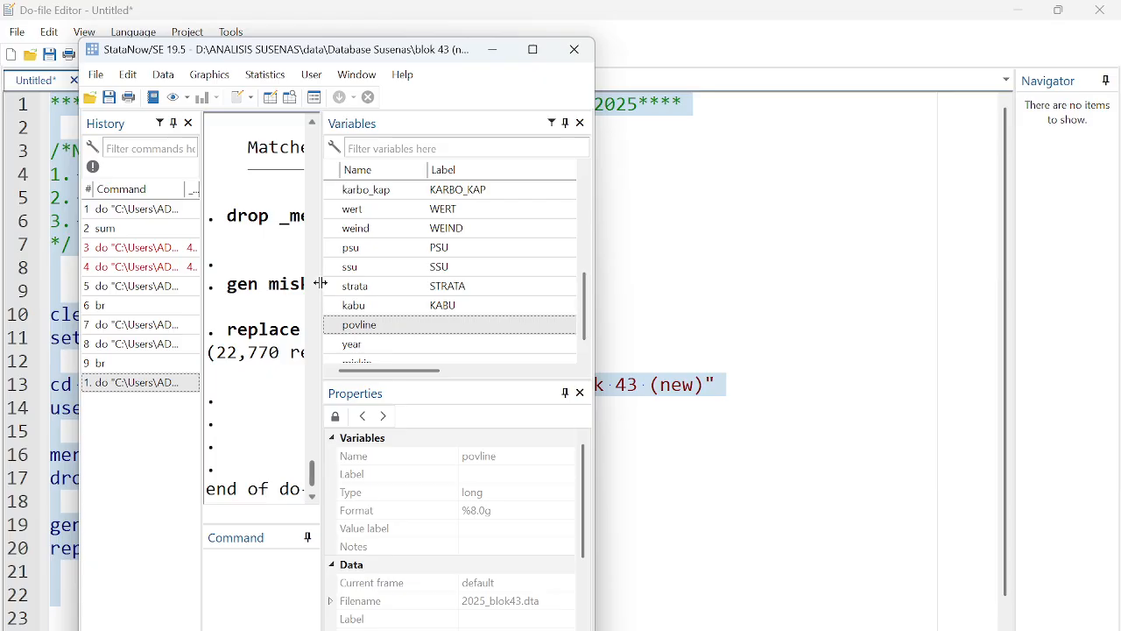
{"action": "left_click_drag", "start_coordinate": [320, 282], "coordinate": [531, 282]}
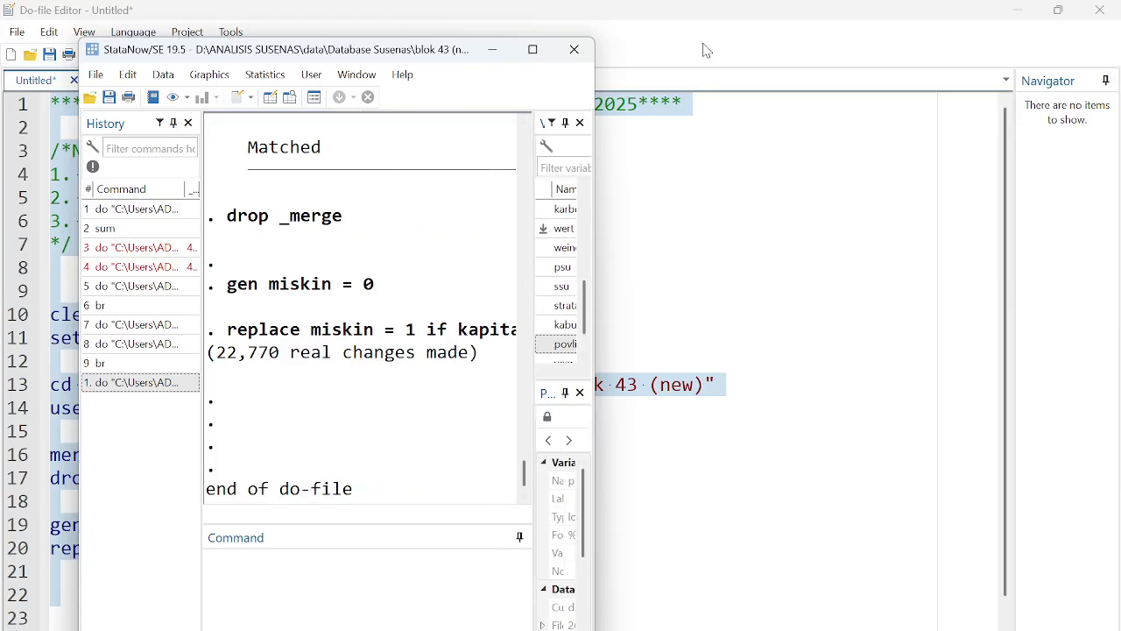
{"action": "left_click", "coordinate": [705, 17]}
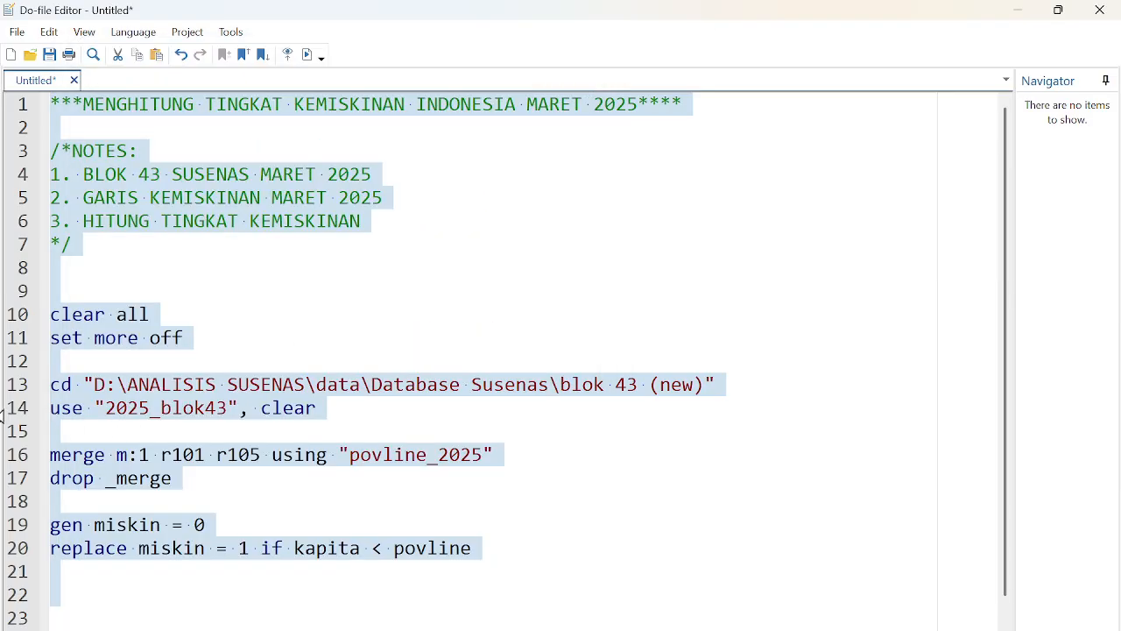
{"action": "left_click", "coordinate": [1058, 10]}
{"action": "left_click_drag", "start_coordinate": [394, 49], "coordinate": [350, 39]}
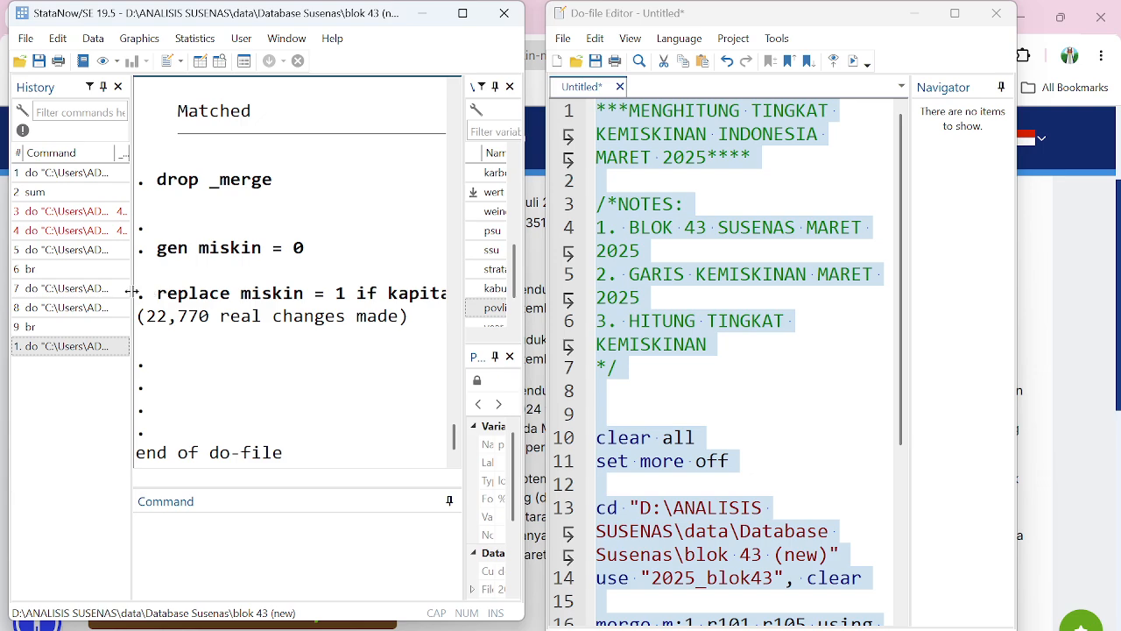
{"action": "left_click_drag", "start_coordinate": [132, 291], "coordinate": [17, 291]}
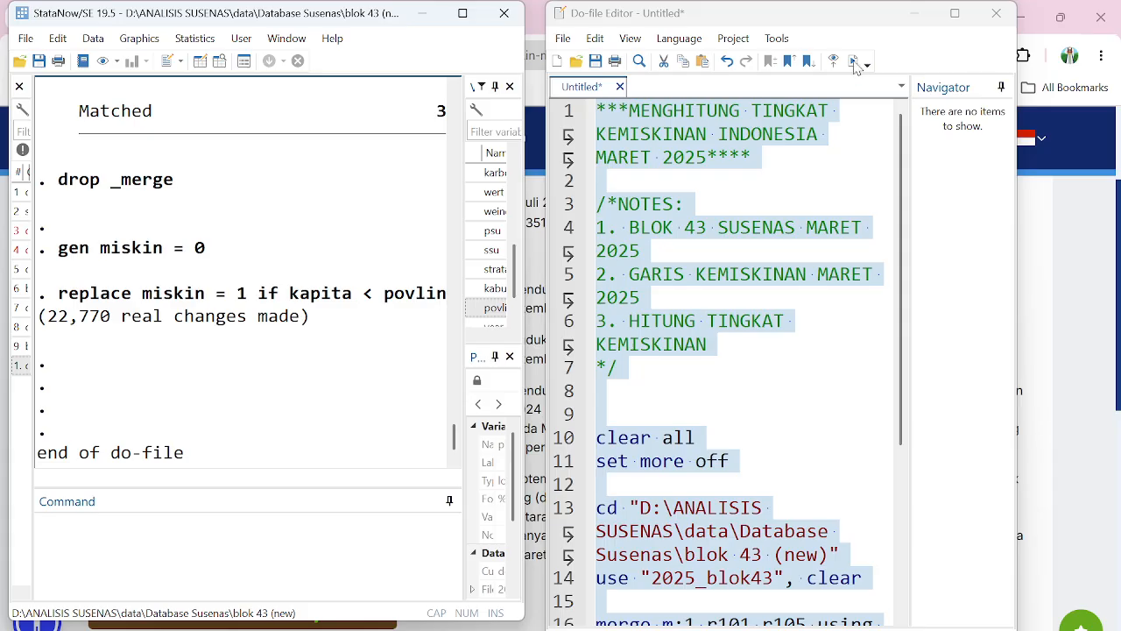
- Execute the selected do-file code again, maximize the main Stata window, and widen its Variables area
{"action": "left_click", "coordinate": [856, 66]}
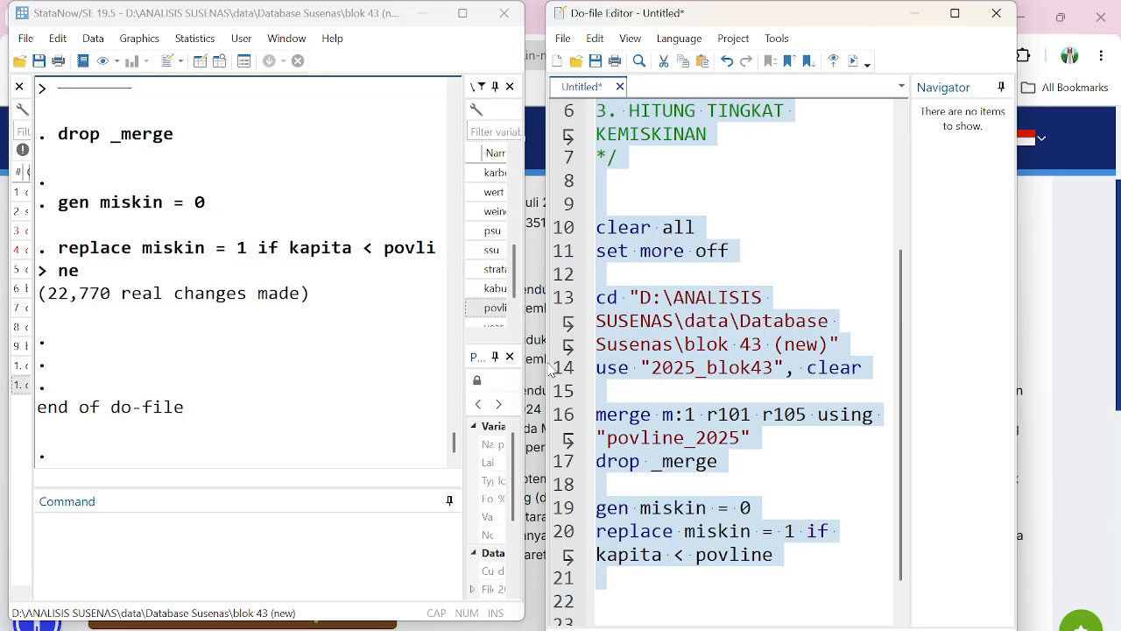
{"action": "left_click", "coordinate": [457, 20]}
{"action": "left_click", "coordinate": [462, 13]}
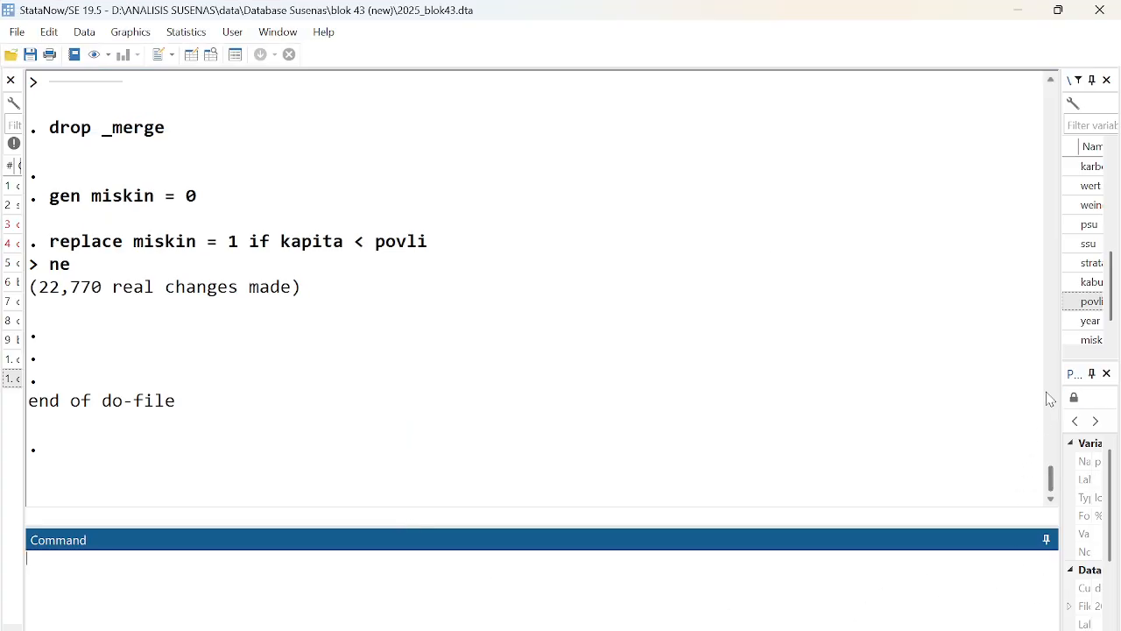
{"action": "left_click_drag", "start_coordinate": [1058, 388], "coordinate": [725, 388]}
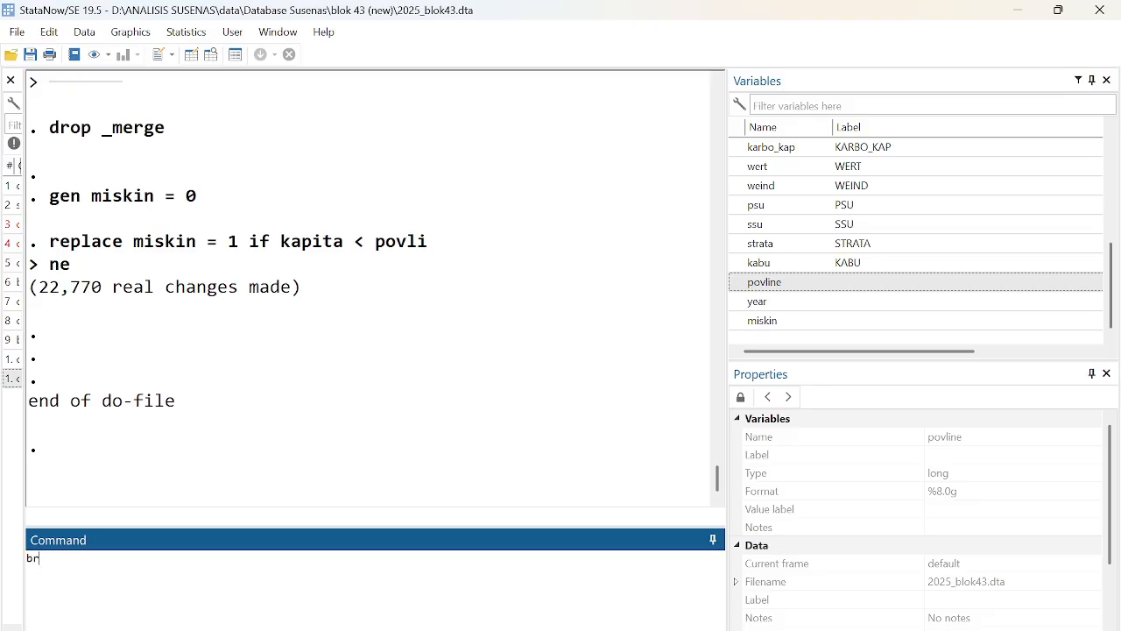
- Browse the dataset with the br command, inspect which households are coded 1 in the miskin column, and close the Data Editor
{"action": "type", "text": "br"}
{"action": "key", "text": "Return"}
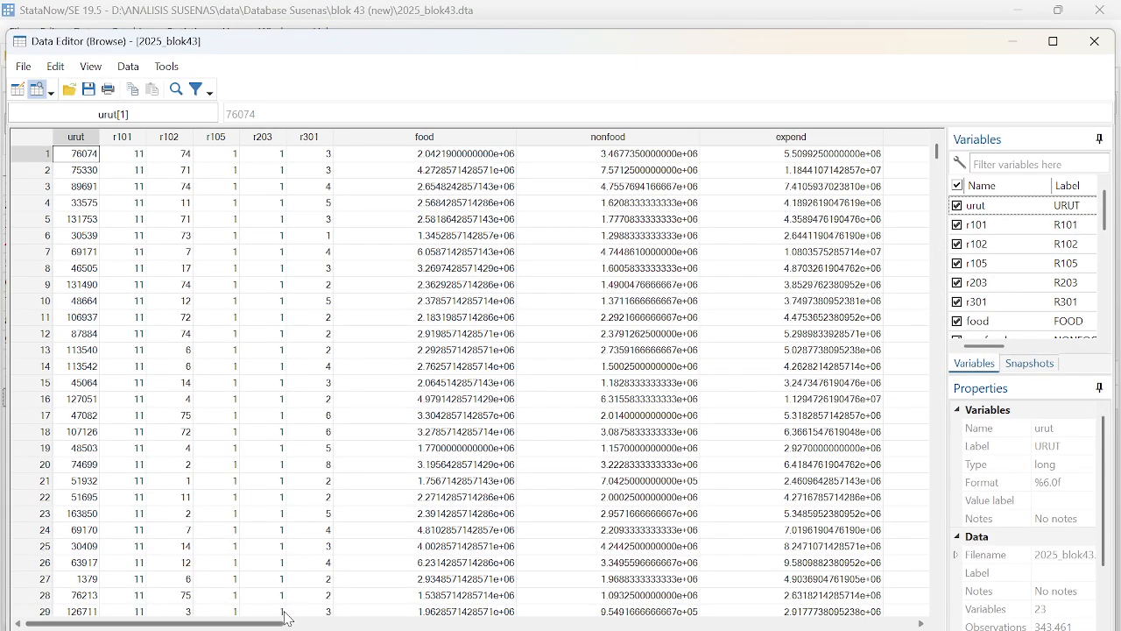
{"action": "left_click_drag", "start_coordinate": [985, 611], "coordinate": [955, 617]}
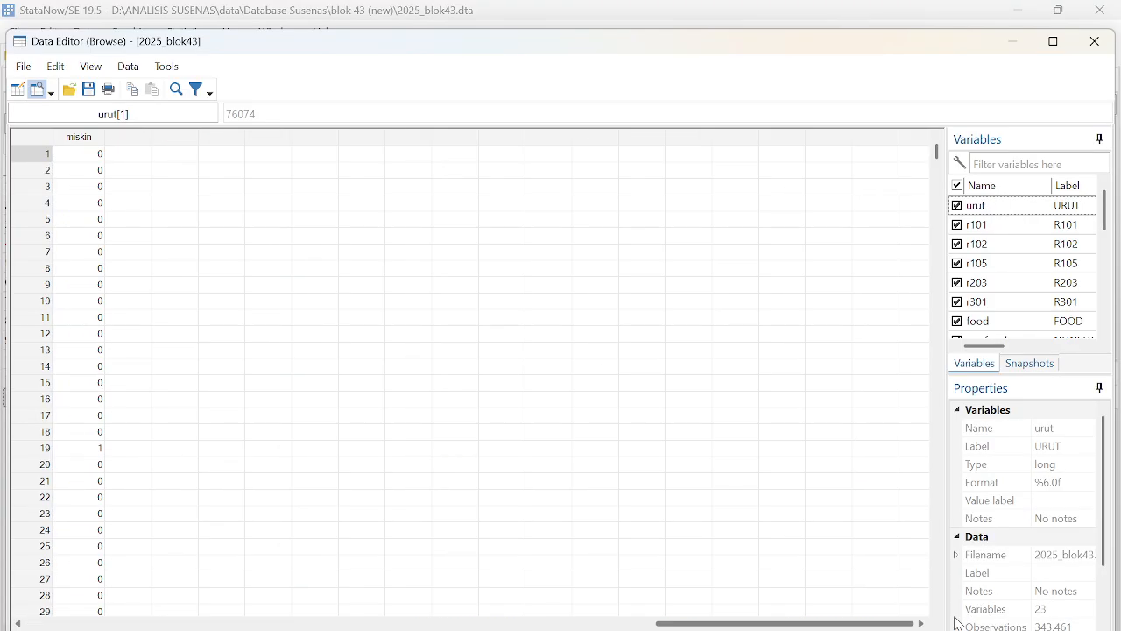
{"action": "left_click", "coordinate": [90, 450]}
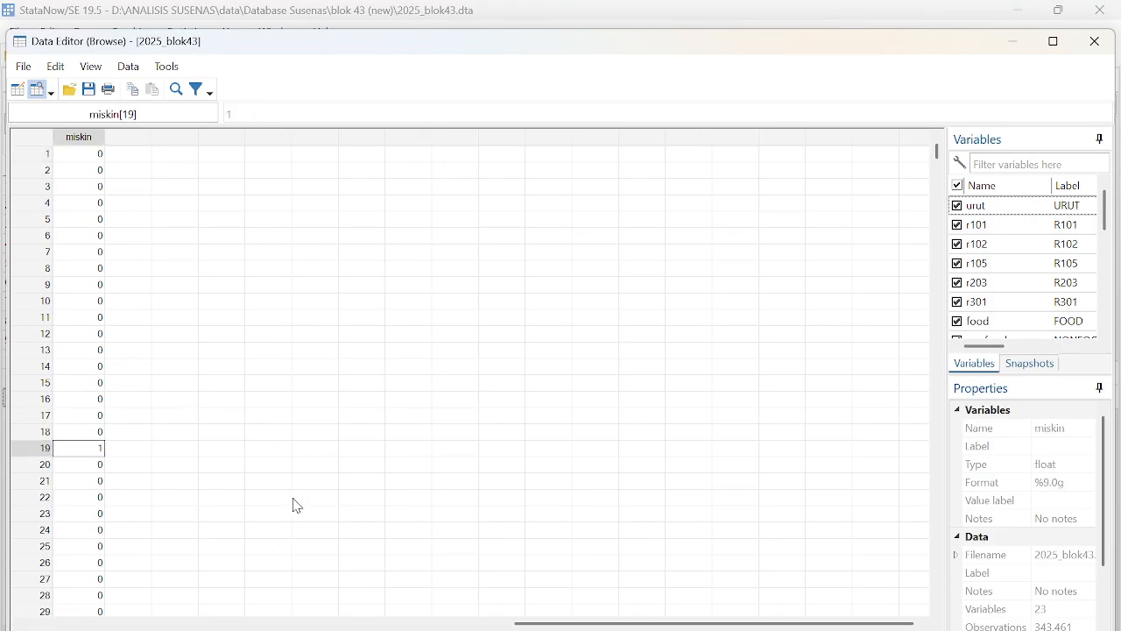
{"action": "scroll", "coordinate": [114, 516], "scroll_direction": "down", "scroll_amount": 2}
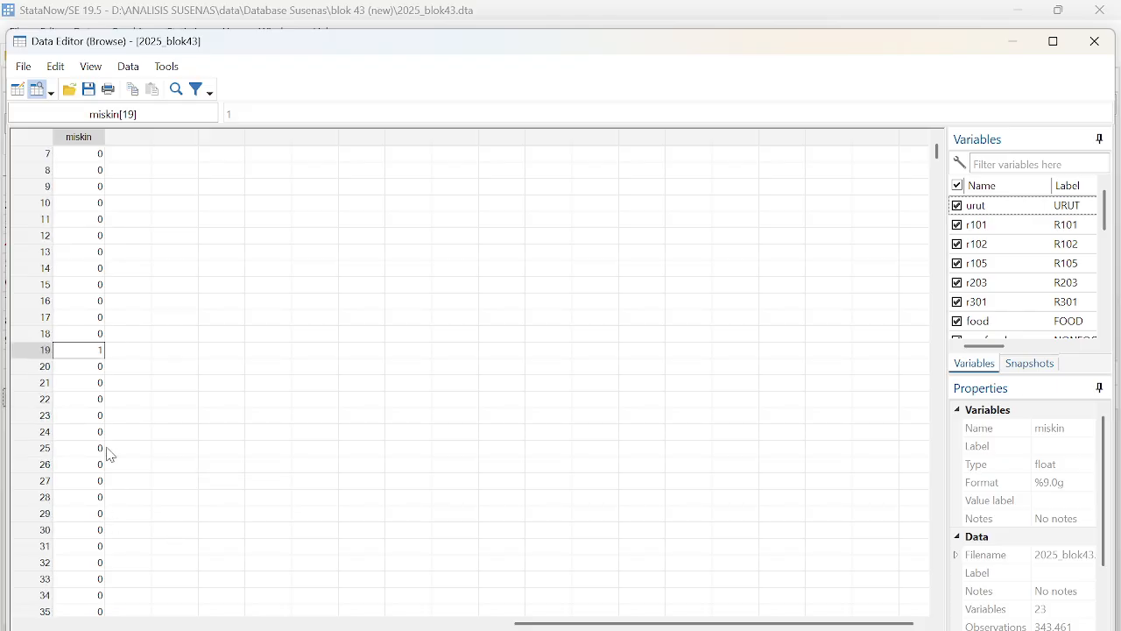
{"action": "scroll", "coordinate": [110, 451], "scroll_direction": "down", "scroll_amount": 9}
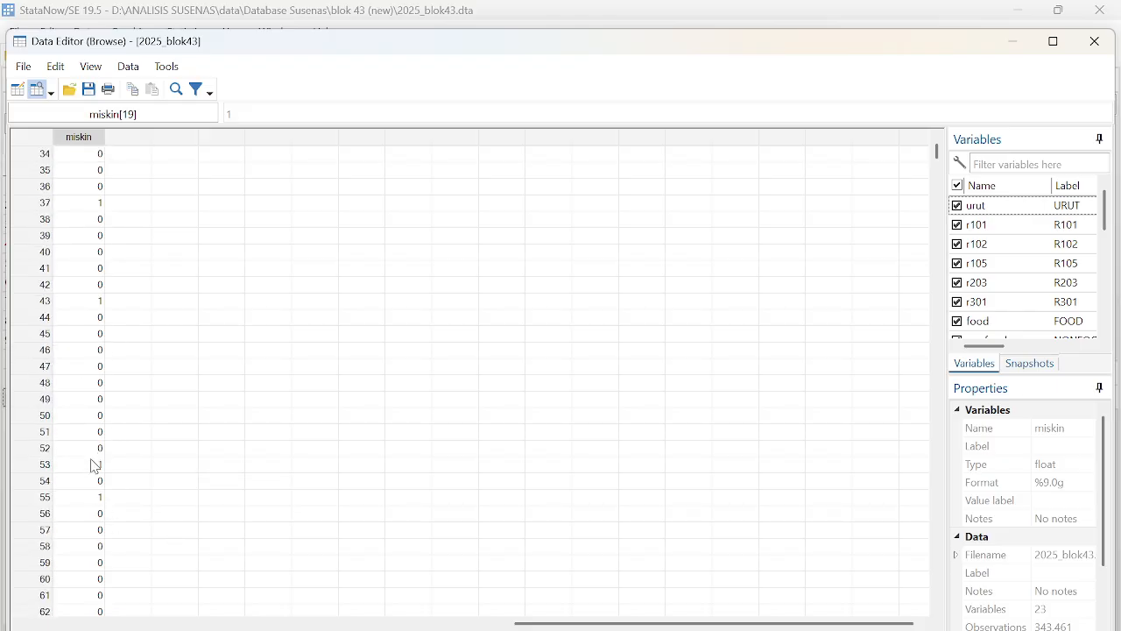
{"action": "left_click", "coordinate": [95, 465]}
{"action": "scroll", "coordinate": [105, 429], "scroll_direction": "down", "scroll_amount": 1}
{"action": "left_click", "coordinate": [99, 256]}
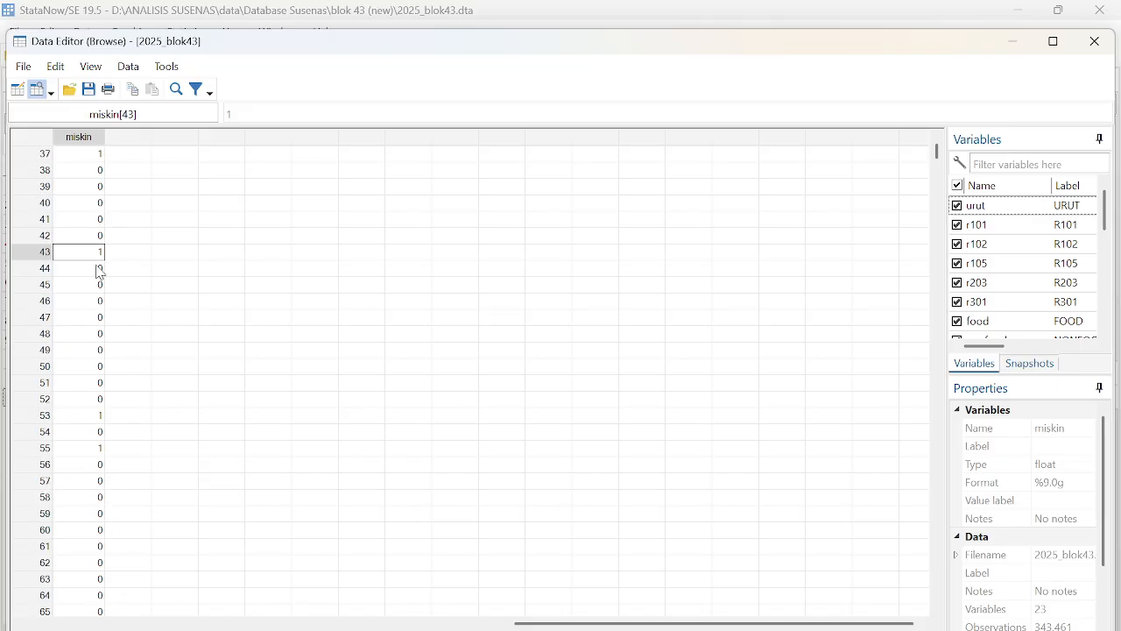
{"action": "scroll", "coordinate": [73, 502], "scroll_direction": "down", "scroll_amount": 3}
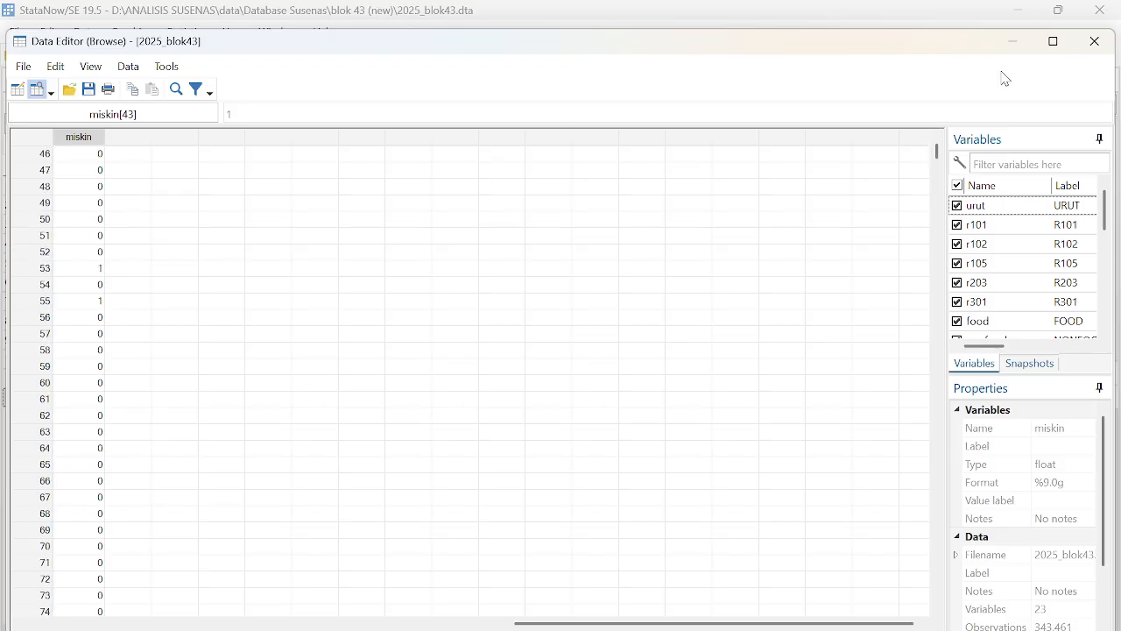
{"action": "left_click", "coordinate": [1094, 41]}
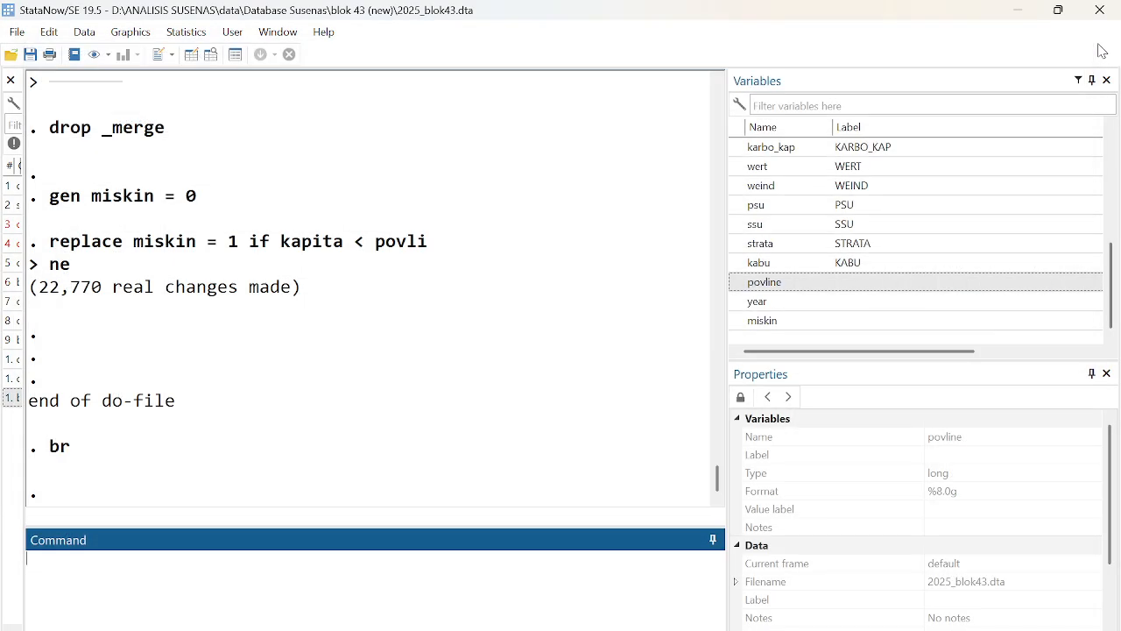
- Maximize the Do-file Editor and add the line tab miskin [w=round(weind)] below the replace command, separated by a blank line
{"action": "left_click", "coordinate": [1058, 10]}
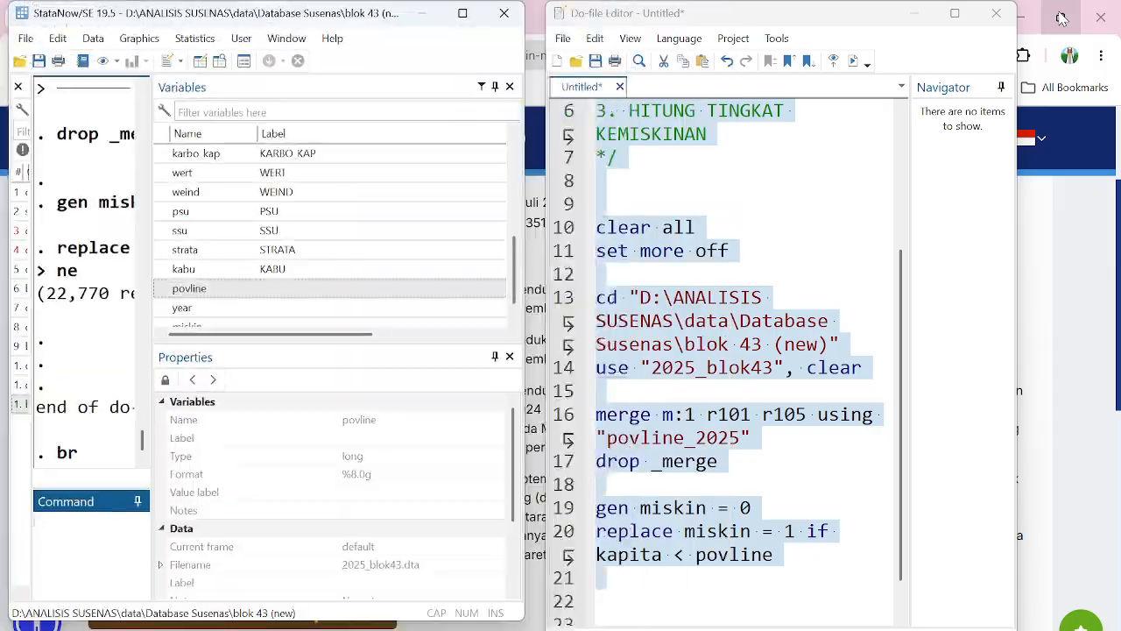
{"action": "left_click", "coordinate": [954, 13]}
{"action": "left_click", "coordinate": [104, 568]}
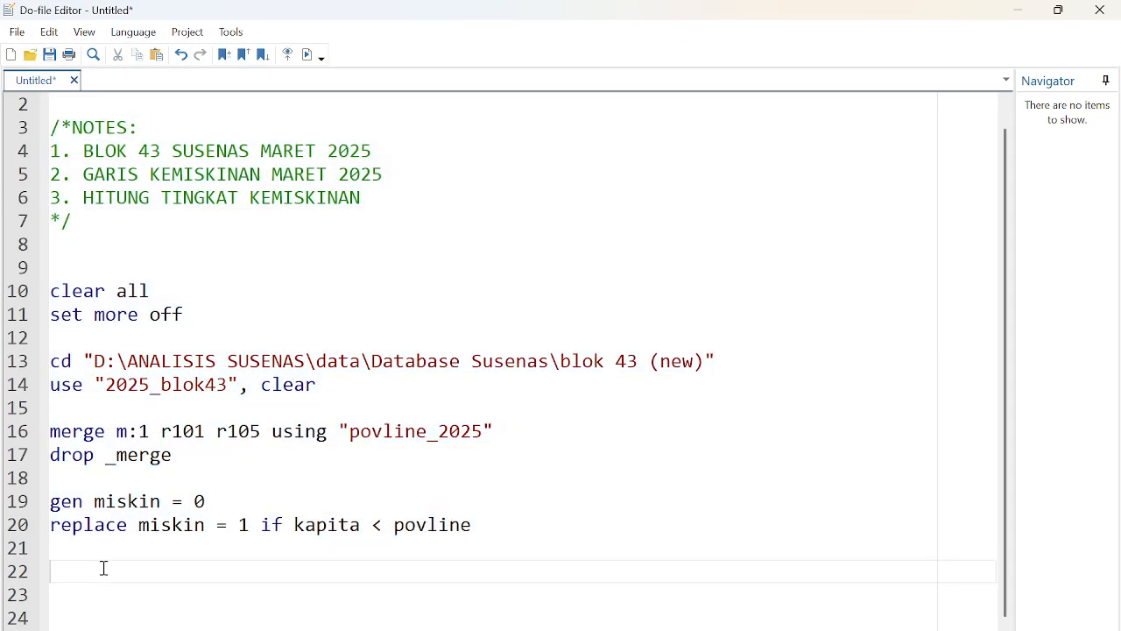
{"action": "left_click", "coordinate": [149, 557]}
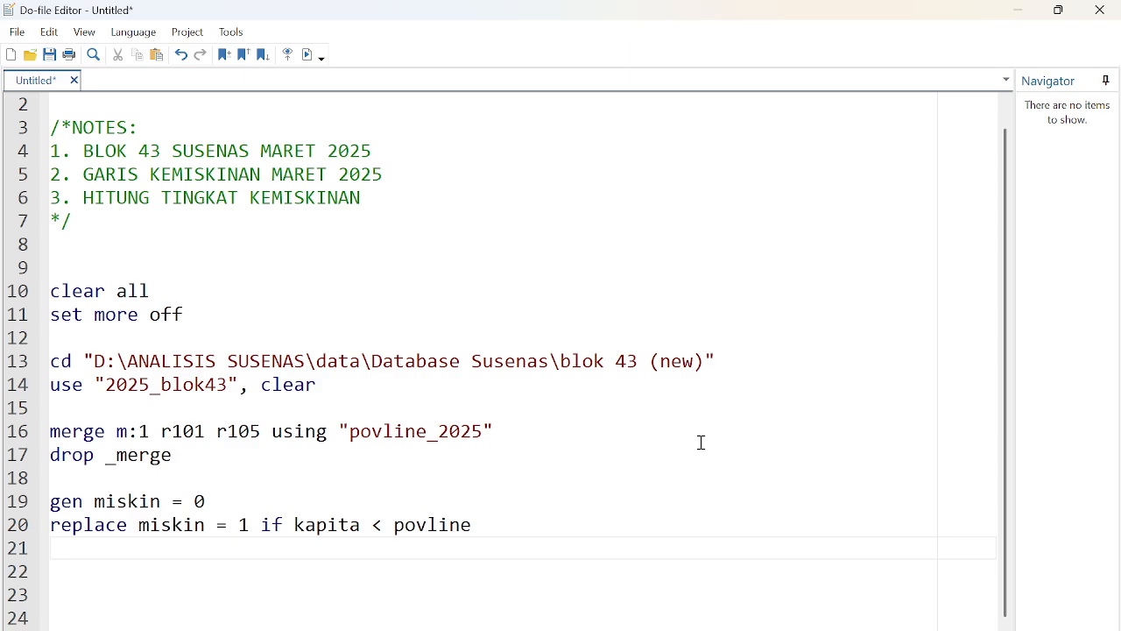
{"action": "key", "text": "Return"}
{"action": "type", "text": "tab "}
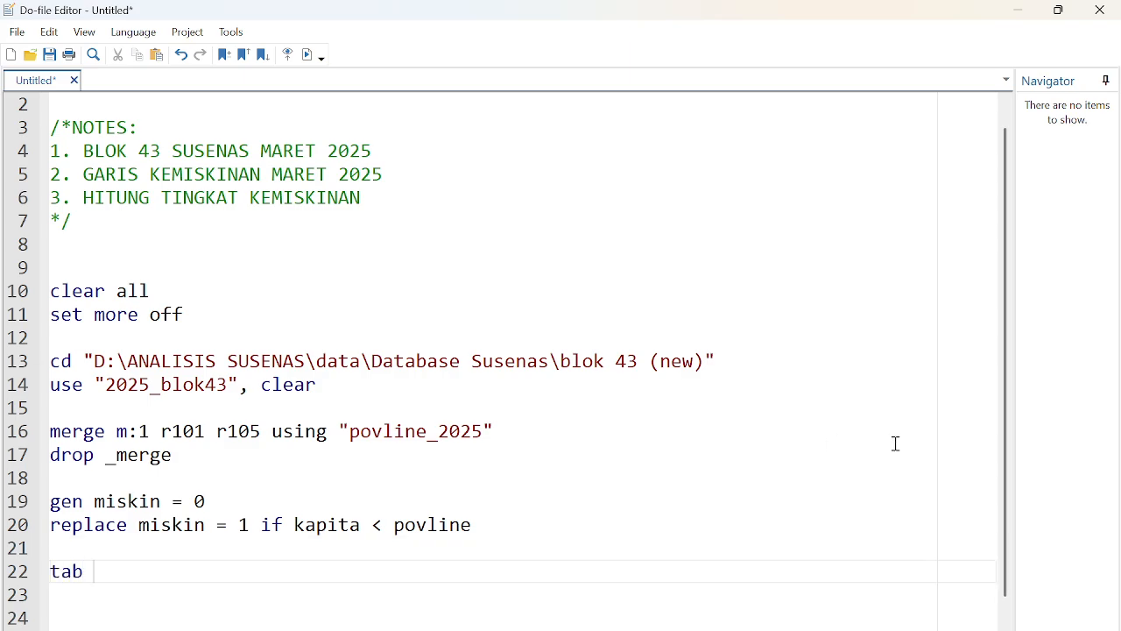
{"action": "type", "text": "miskin "}
{"action": "type", "text": "[w=r"}
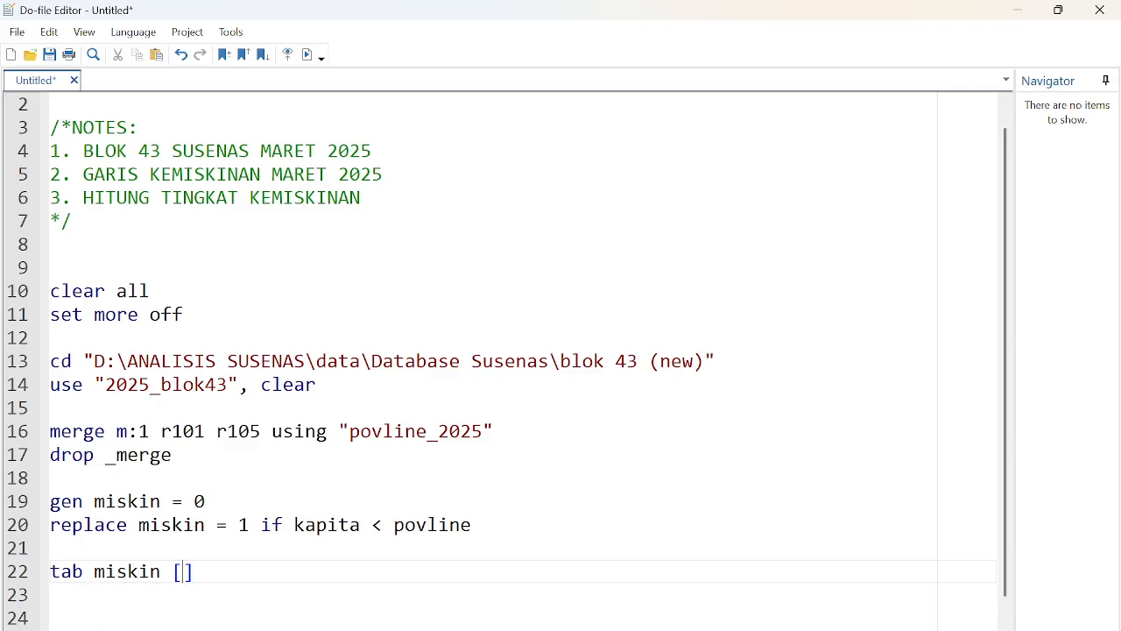
{"action": "type", "text": "ound("}
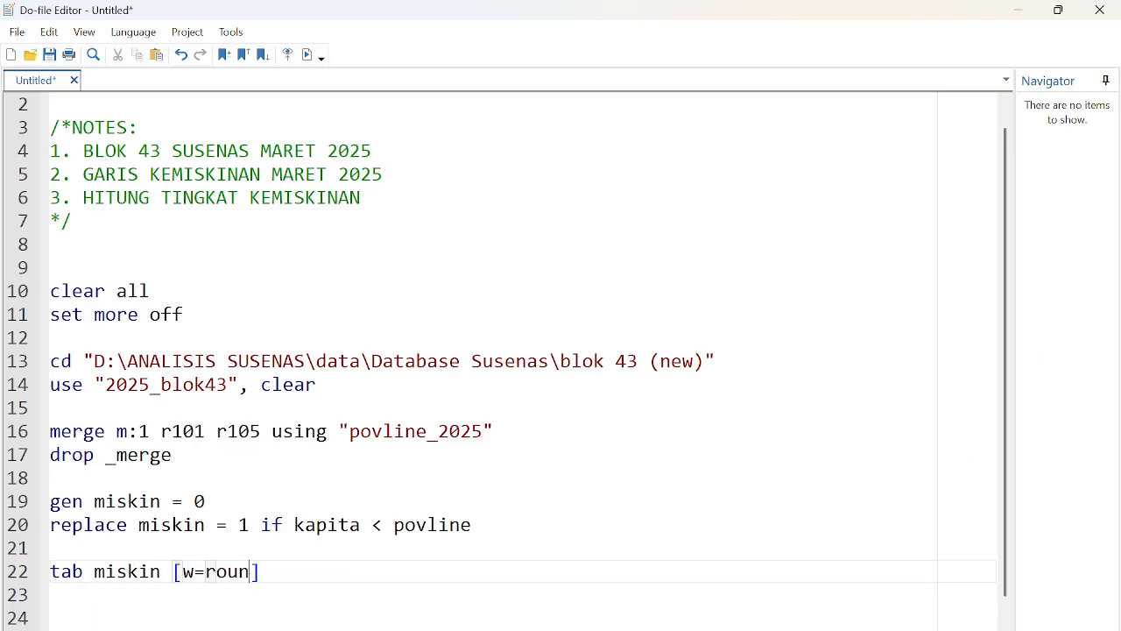
{"action": "type", "text": "weind"}
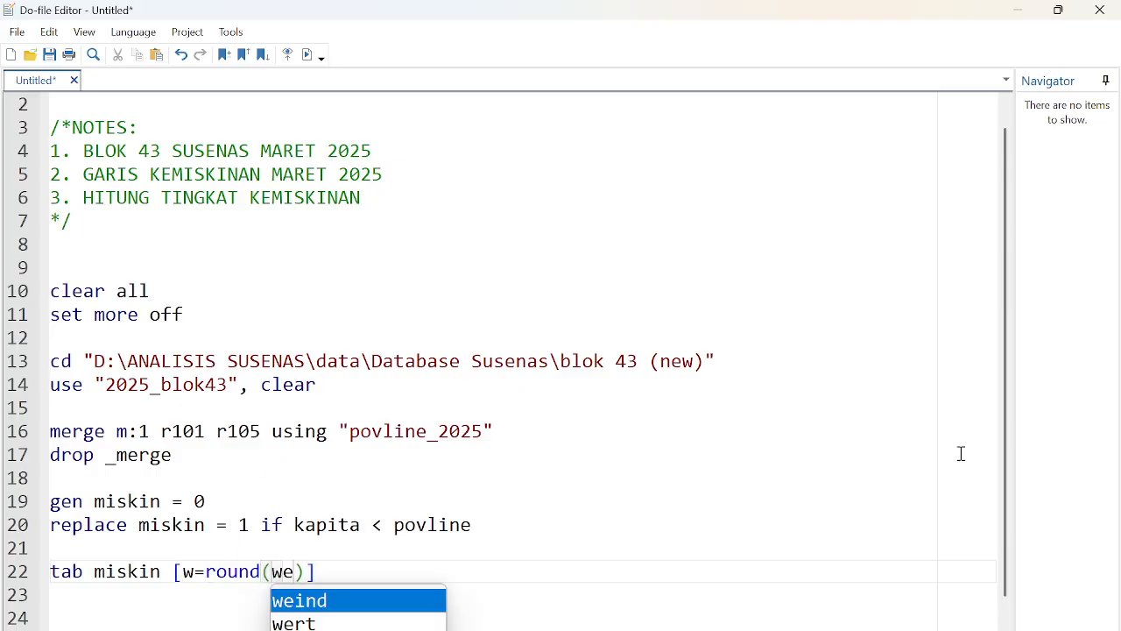
{"action": "key", "text": "Escape"}
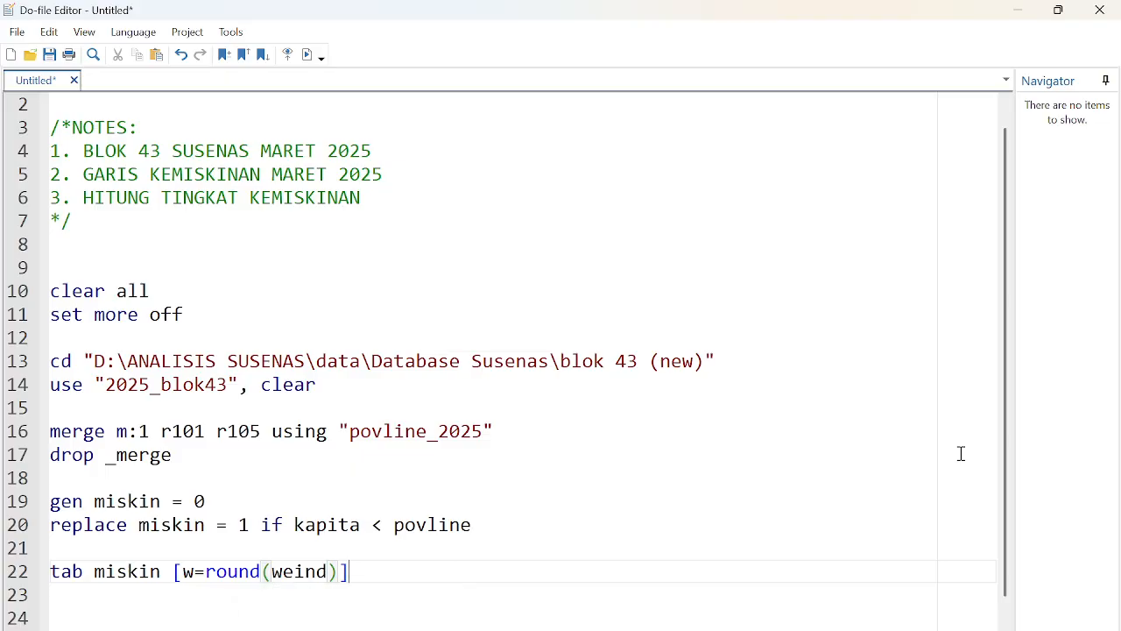
{"action": "key", "text": "Right"}
- Run only the weighted tab miskin line and bring up the main Stata window with its output
{"action": "key", "text": "shift+Up"}
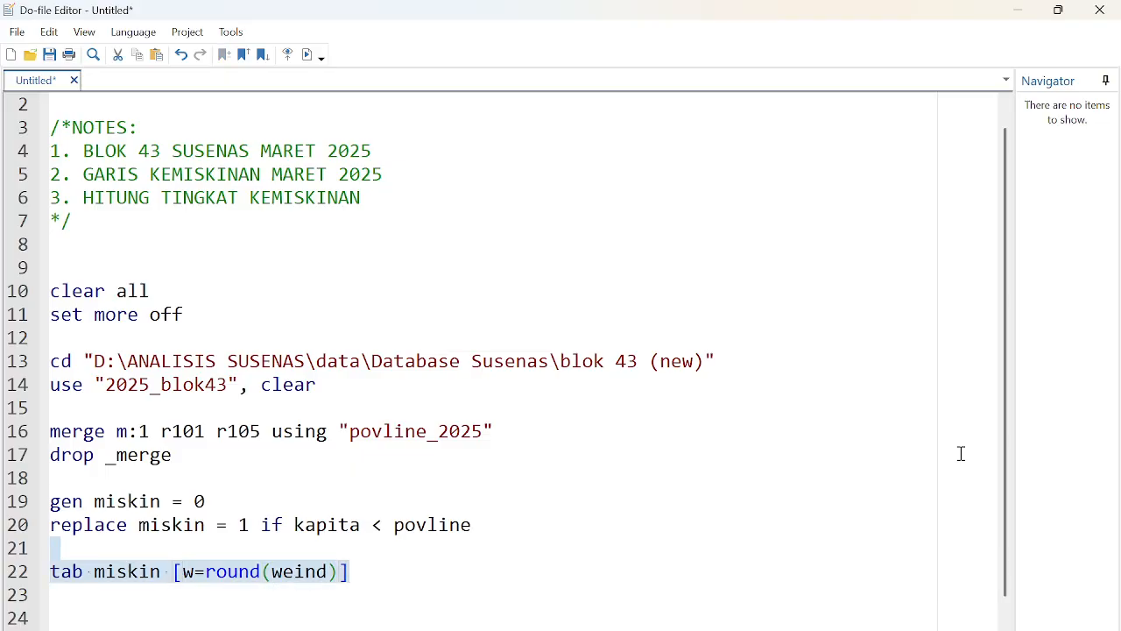
{"action": "right_click", "coordinate": [960, 453]}
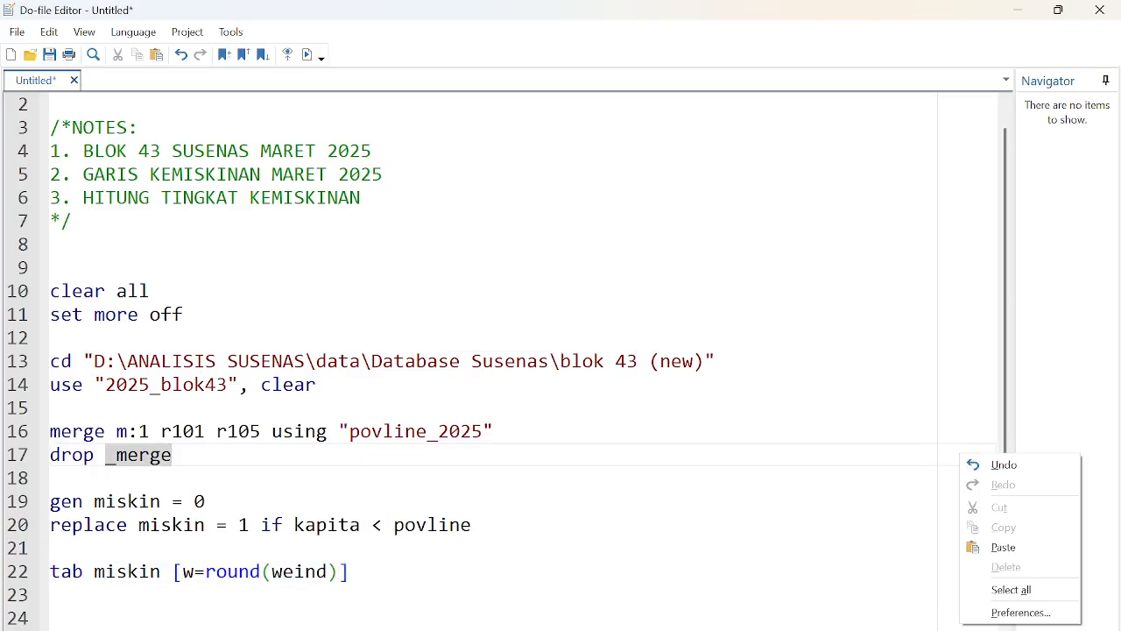
{"action": "left_click", "coordinate": [692, 531]}
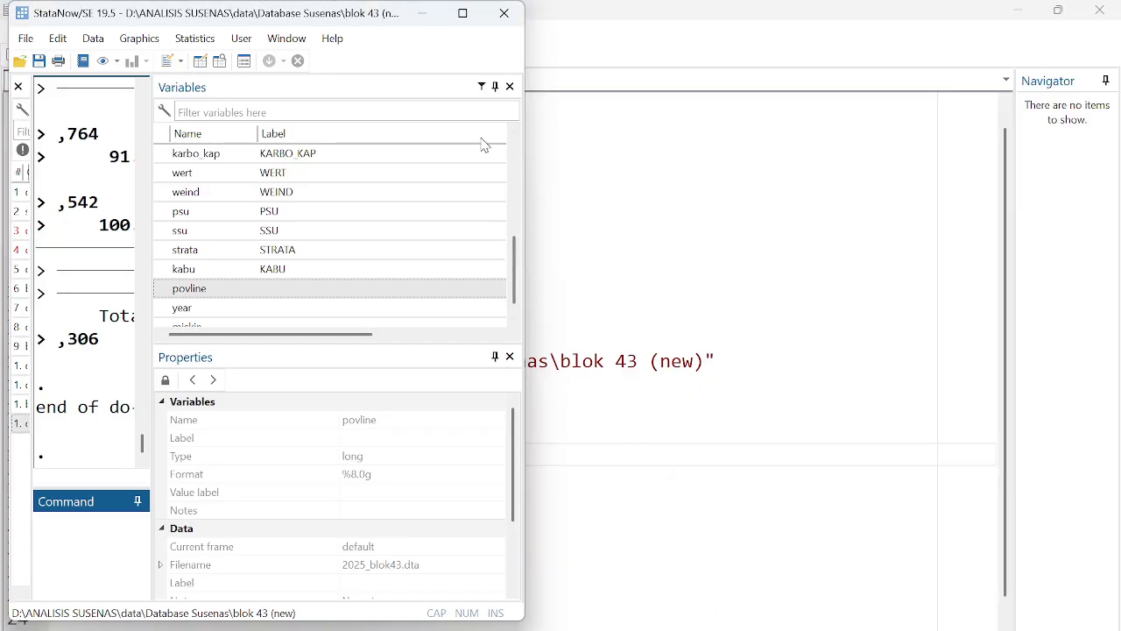
- Maximize the main Stata window, narrow the Variables pane, and widen the History pane
{"action": "double_click", "coordinate": [458, 16]}
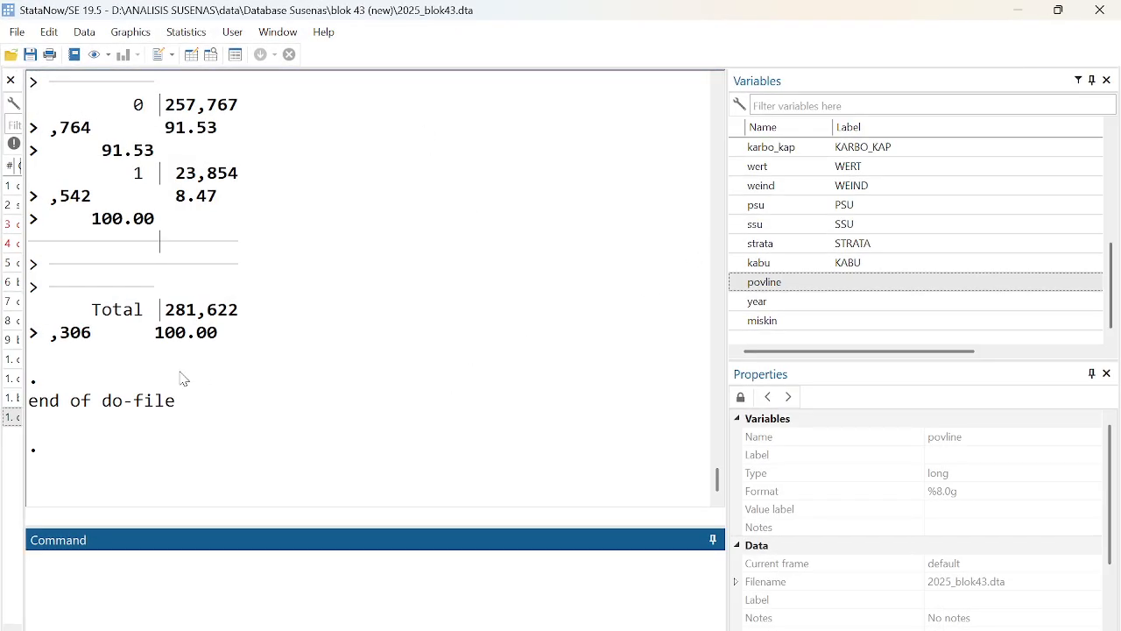
{"action": "left_click_drag", "start_coordinate": [728, 260], "coordinate": [907, 262]}
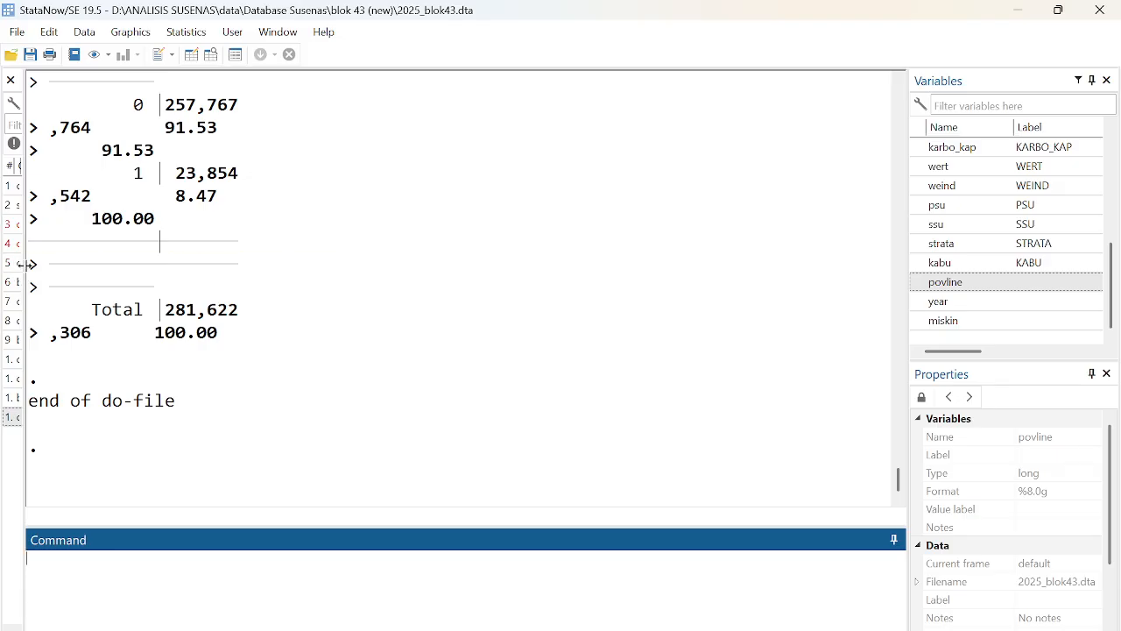
{"action": "left_click_drag", "start_coordinate": [25, 271], "coordinate": [306, 263]}
- Set the font size of the Results window to 12
{"action": "right_click", "coordinate": [601, 143]}
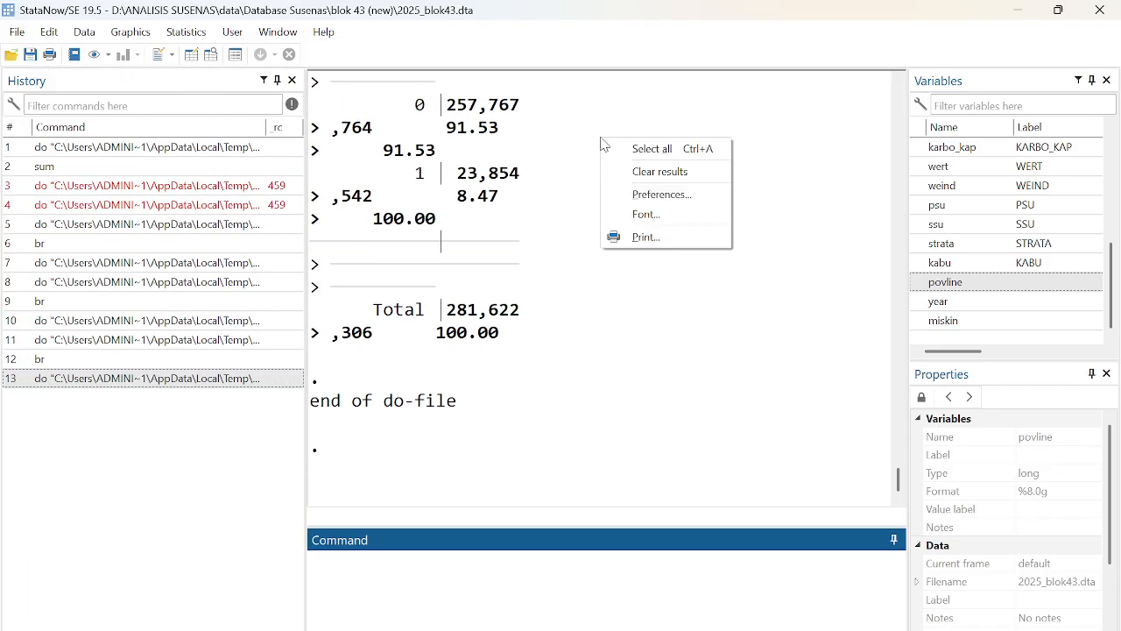
{"action": "left_click", "coordinate": [635, 216]}
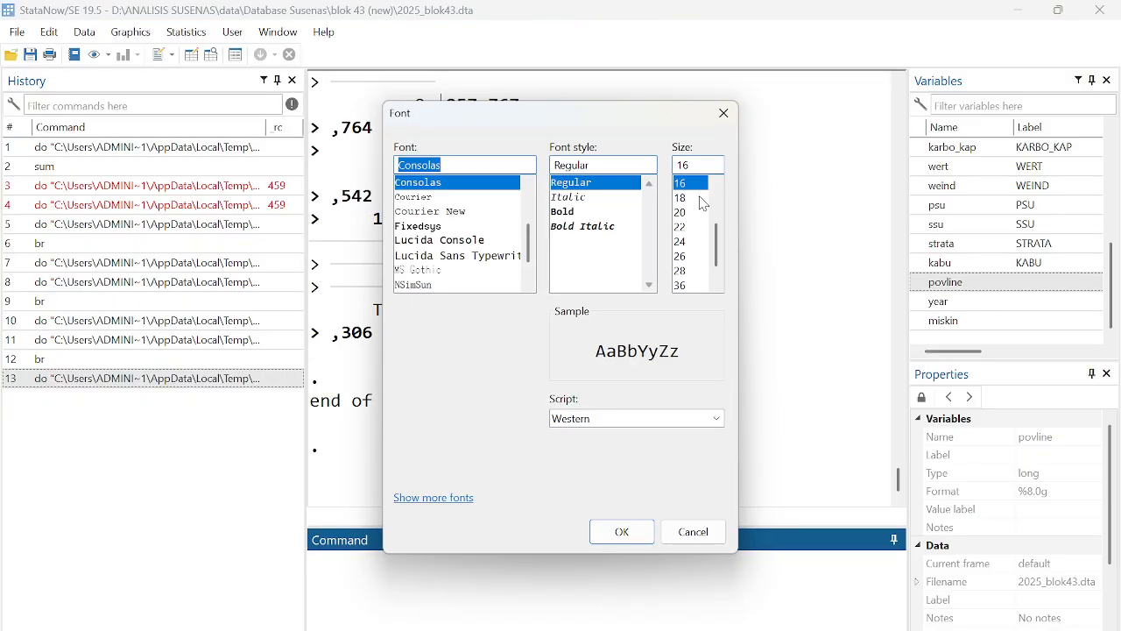
{"action": "scroll", "coordinate": [714, 198], "scroll_direction": "up", "scroll_amount": 1}
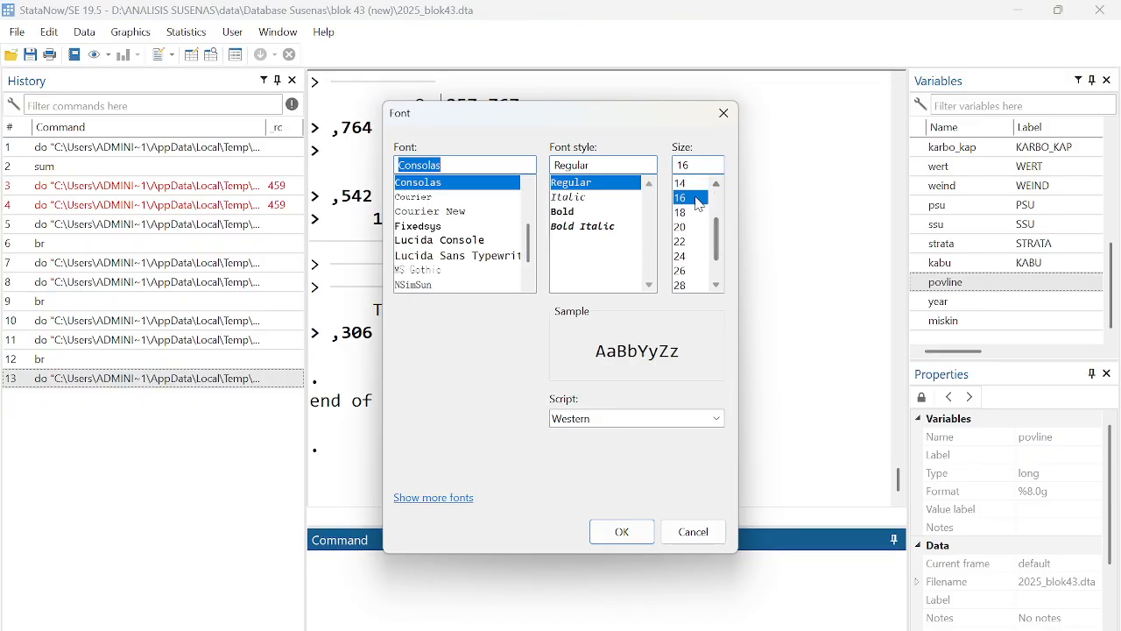
{"action": "scroll", "coordinate": [723, 236], "scroll_direction": "up", "scroll_amount": 3}
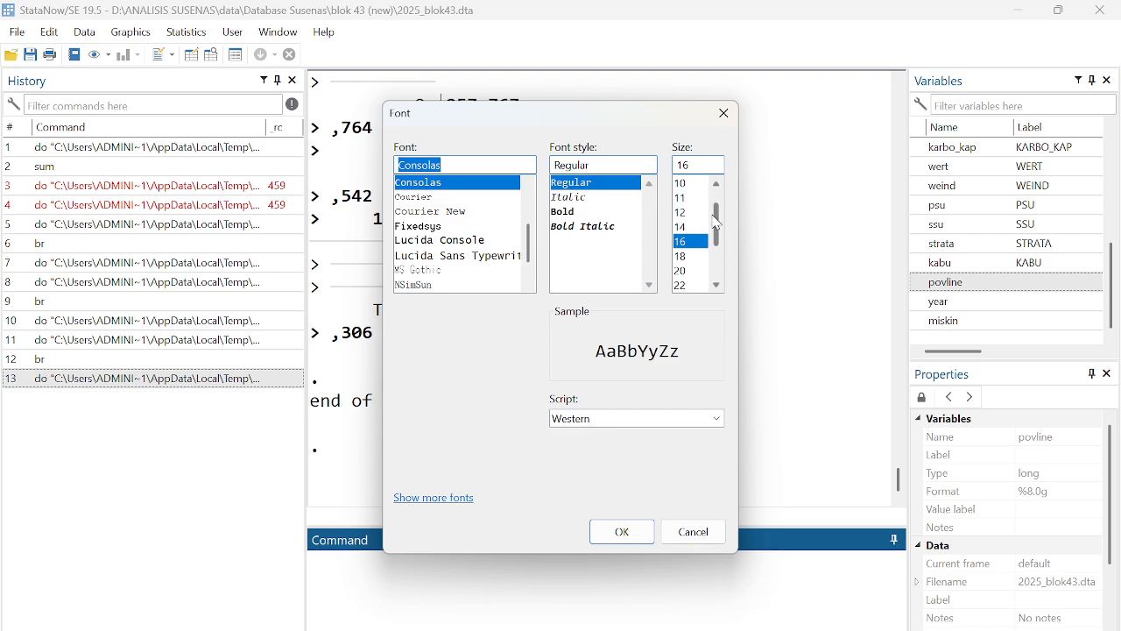
{"action": "left_click", "coordinate": [692, 212]}
{"action": "left_click", "coordinate": [624, 532]}
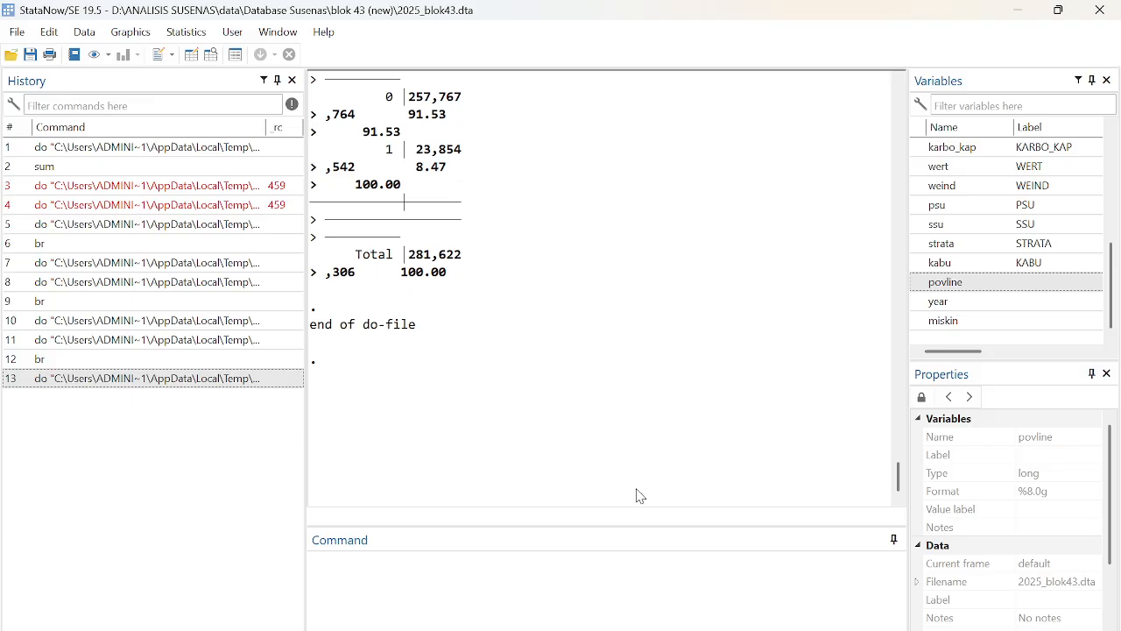
- Reduce the Results font size to 10 and narrow the History pane to give the output more width
{"action": "right_click", "coordinate": [558, 225]}
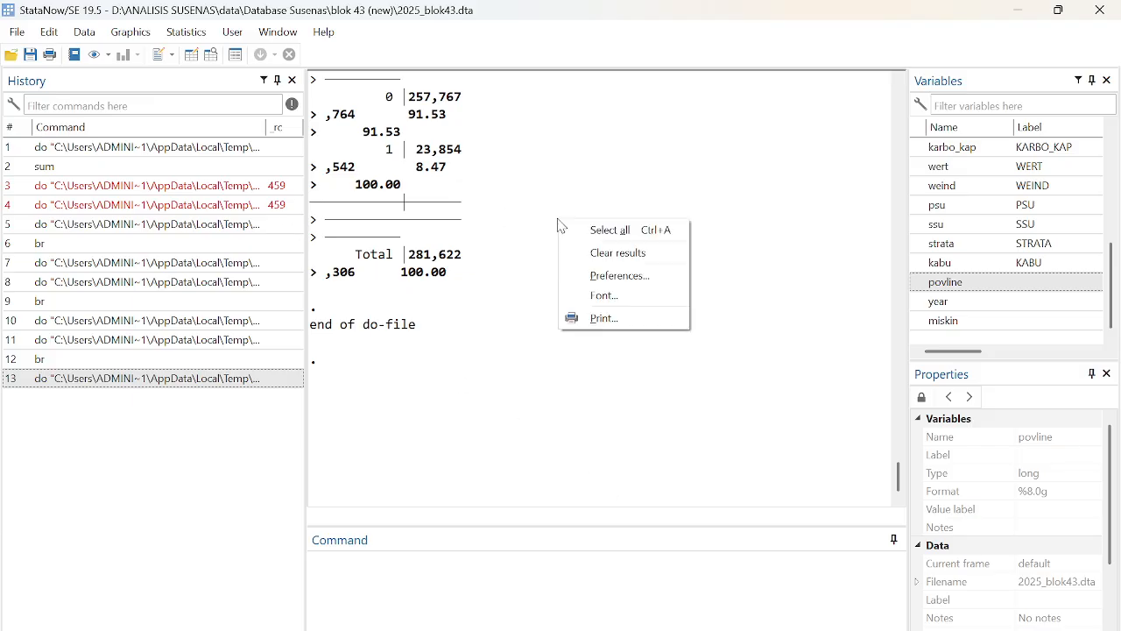
{"action": "left_click", "coordinate": [595, 295]}
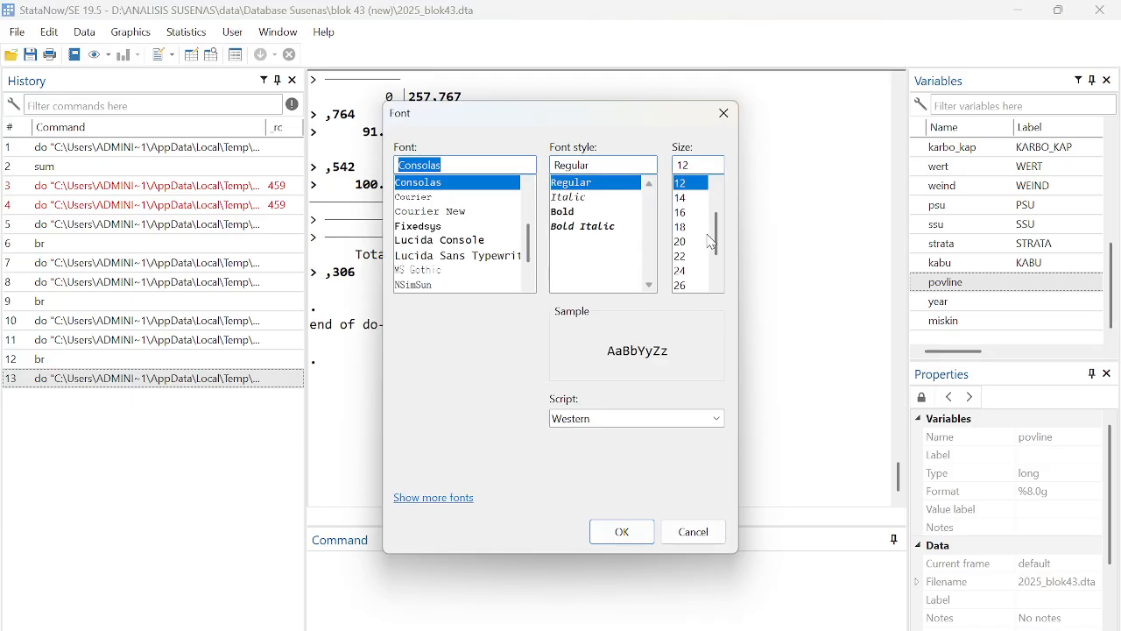
{"action": "scroll", "coordinate": [708, 183], "scroll_direction": "up", "scroll_amount": 2}
{"action": "left_click", "coordinate": [680, 212]}
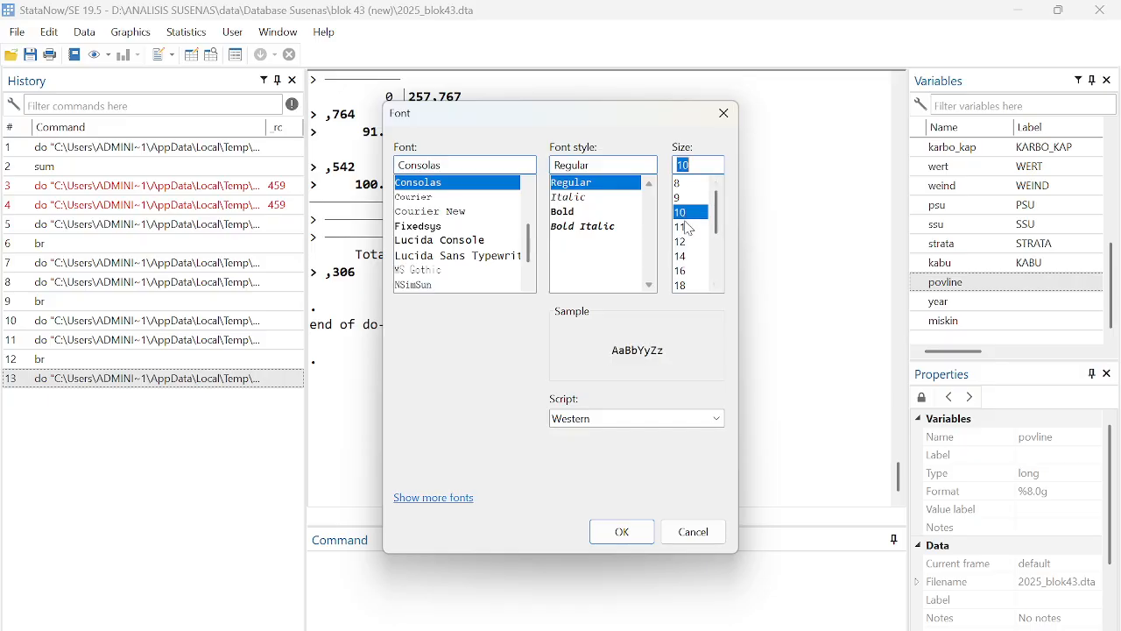
{"action": "left_click", "coordinate": [632, 532]}
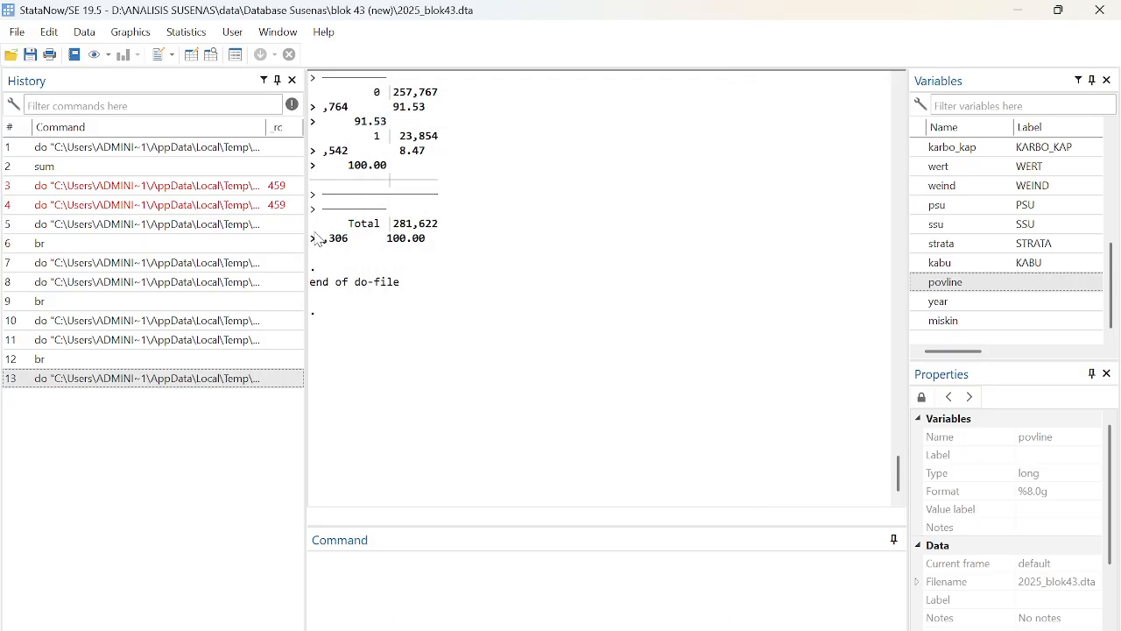
{"action": "scroll", "coordinate": [420, 245], "scroll_direction": "up", "scroll_amount": 3}
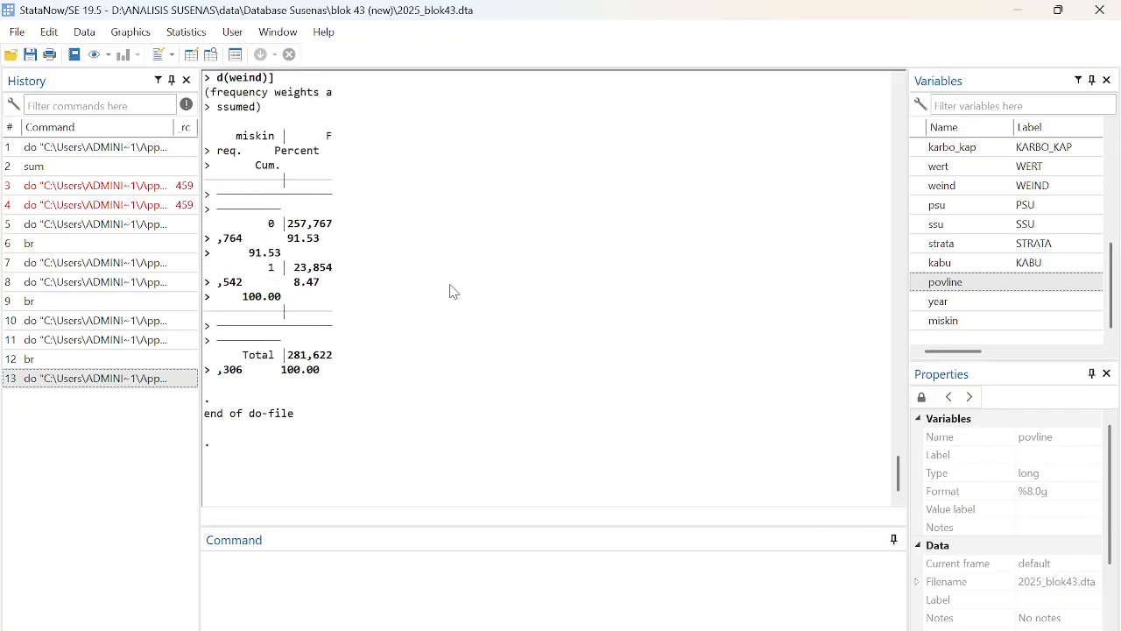
- Reduce the Results font size to 8 and highlight the start of the frequency for miskin 1
{"action": "right_click", "coordinate": [450, 287]}
{"action": "left_click", "coordinate": [525, 360]}
{"action": "scroll", "coordinate": [717, 223], "scroll_direction": "up", "scroll_amount": 1}
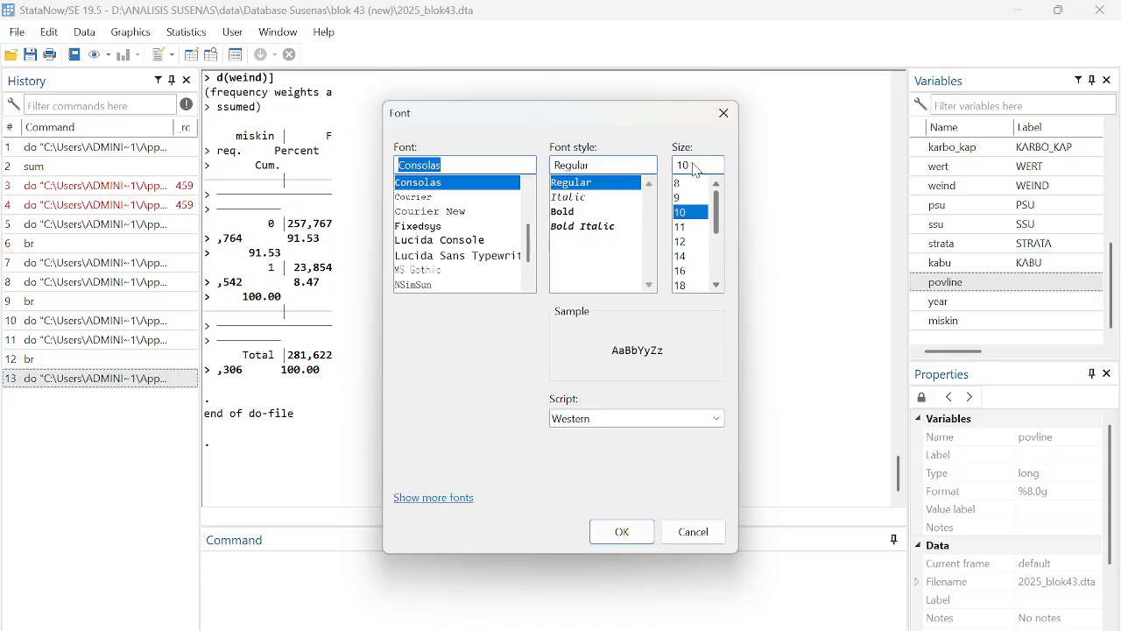
{"action": "left_click", "coordinate": [687, 183]}
{"action": "left_click", "coordinate": [622, 531]}
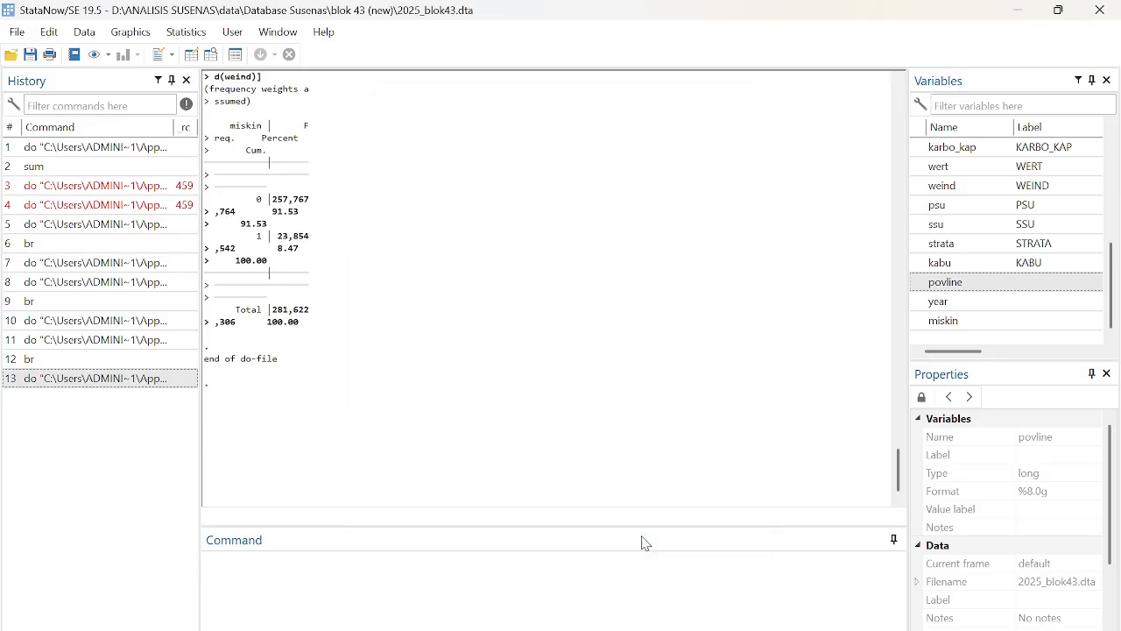
{"action": "left_click_drag", "start_coordinate": [270, 249], "coordinate": [320, 234]}
- Rerun only the tab miskin [w=round(weind)] line from the do-file and return to the main Stata window's output
{"action": "left_click", "coordinate": [827, 623]}
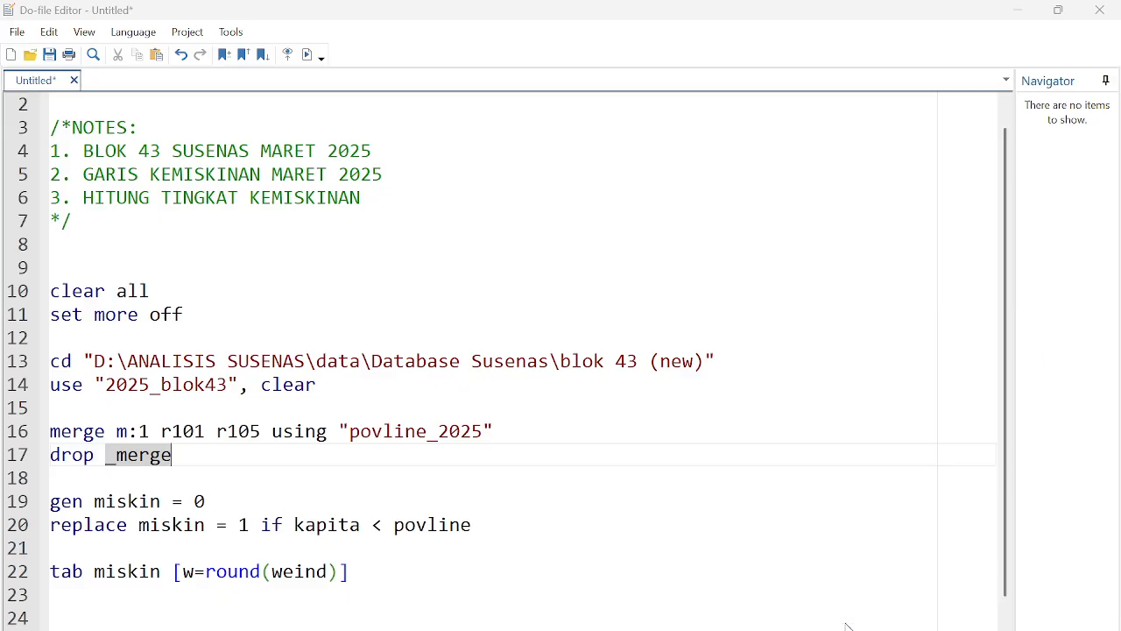
{"action": "left_click_drag", "start_coordinate": [49, 571], "coordinate": [415, 591]}
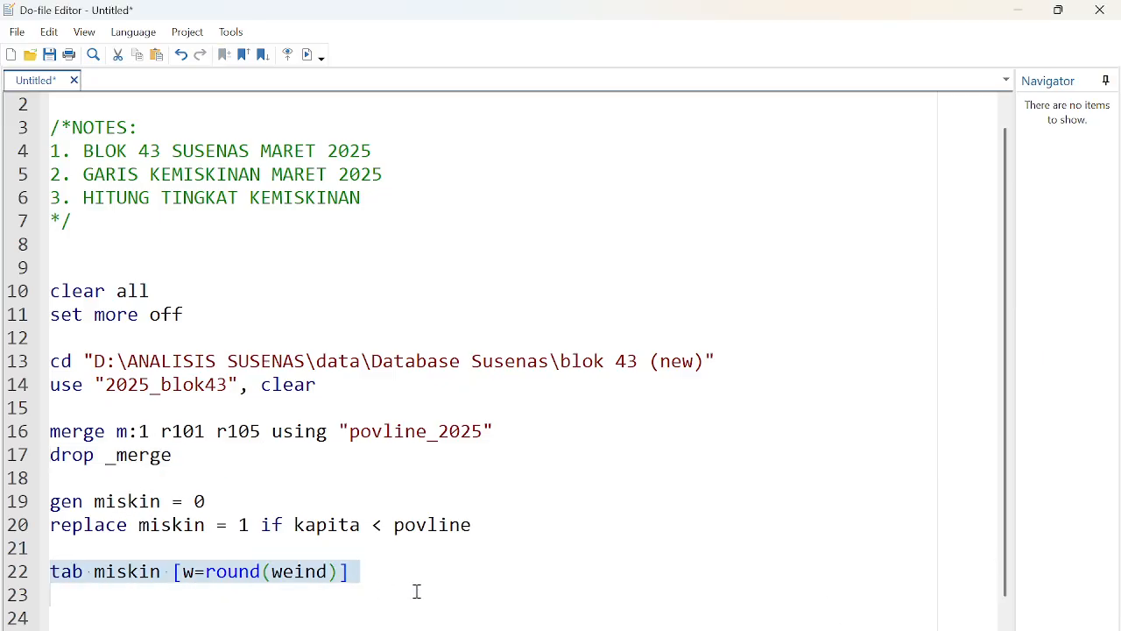
{"action": "left_click", "coordinate": [307, 55]}
{"action": "left_click", "coordinate": [700, 583]}
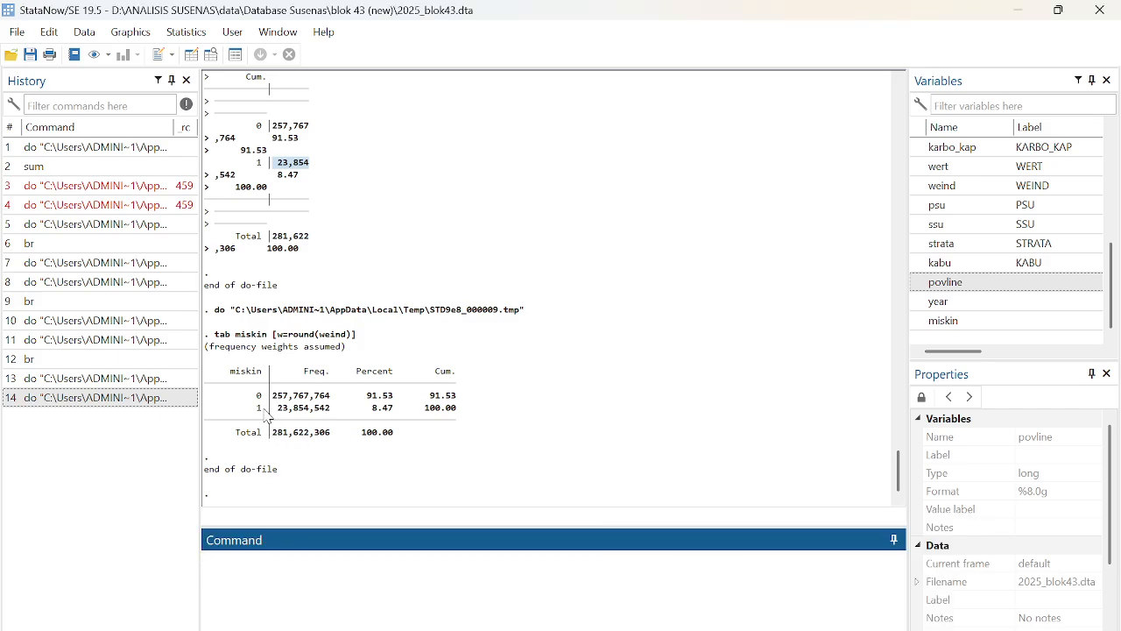
- Examine the weighted miskin table: the 0 and 1 categories, their frequencies, the total, and the percentage for category 1
{"action": "mouse_move", "coordinate": [259, 419]}
{"action": "left_mouse_down"}
{"action": "mouse_move", "coordinate": [268, 374]}
{"action": "mouse_move", "coordinate": [262, 397]}
{"action": "left_mouse_up"}
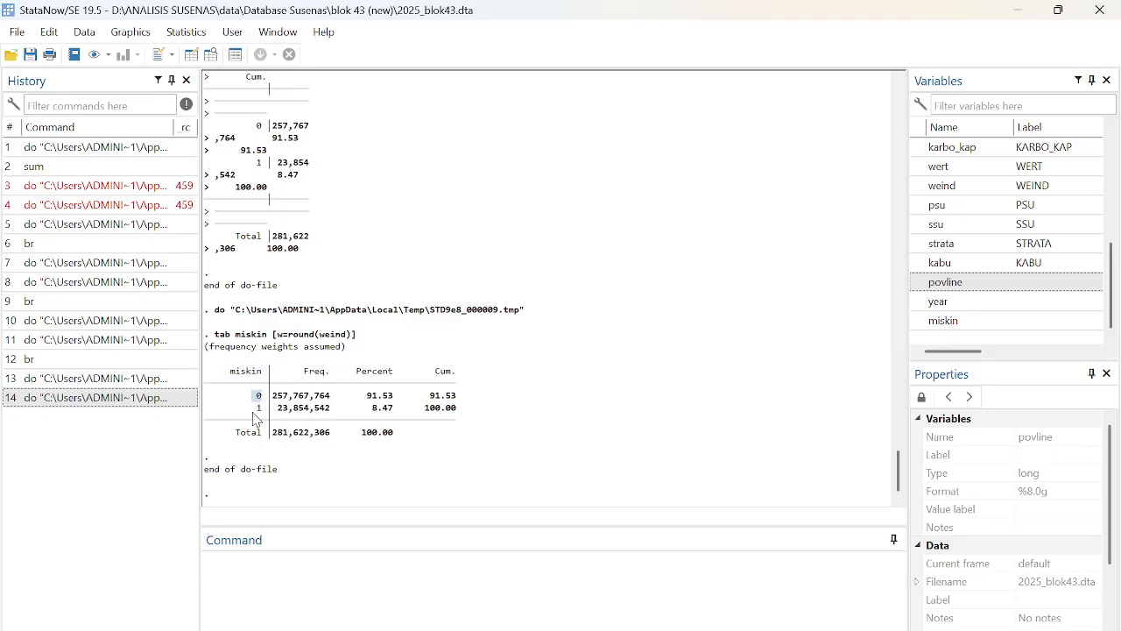
{"action": "left_click_drag", "start_coordinate": [261, 414], "coordinate": [267, 416]}
{"action": "left_click_drag", "start_coordinate": [272, 395], "coordinate": [331, 413]}
{"action": "left_click", "coordinate": [270, 435]}
{"action": "left_click_drag", "start_coordinate": [270, 436], "coordinate": [336, 436]}
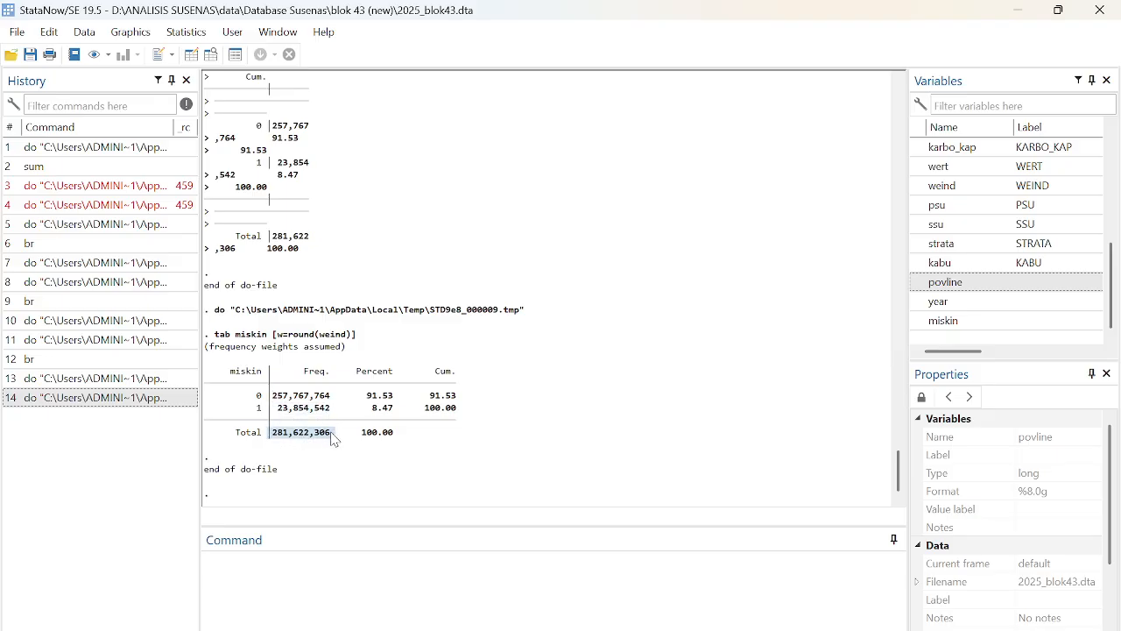
{"action": "left_click_drag", "start_coordinate": [369, 407], "coordinate": [392, 421]}
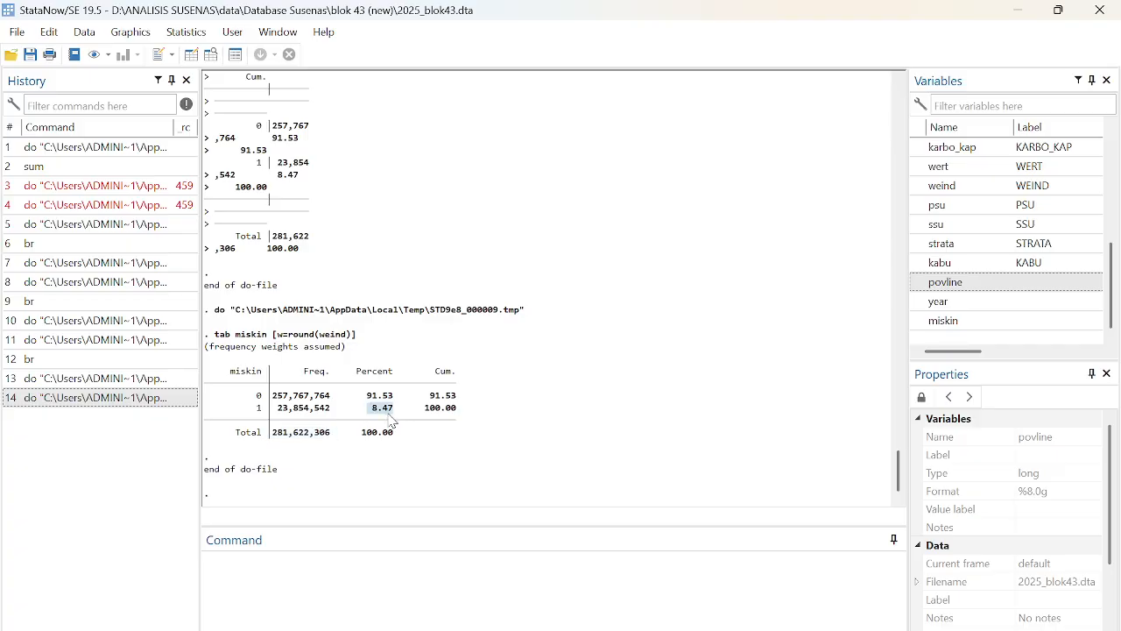
{"action": "scroll", "coordinate": [437, 443], "scroll_direction": "up", "scroll_amount": 3}
{"action": "scroll", "coordinate": [437, 446], "scroll_direction": "down", "scroll_amount": 3}
- Raise the font size of the Results window from the small setting to 12
{"action": "right_click", "coordinate": [562, 305]}
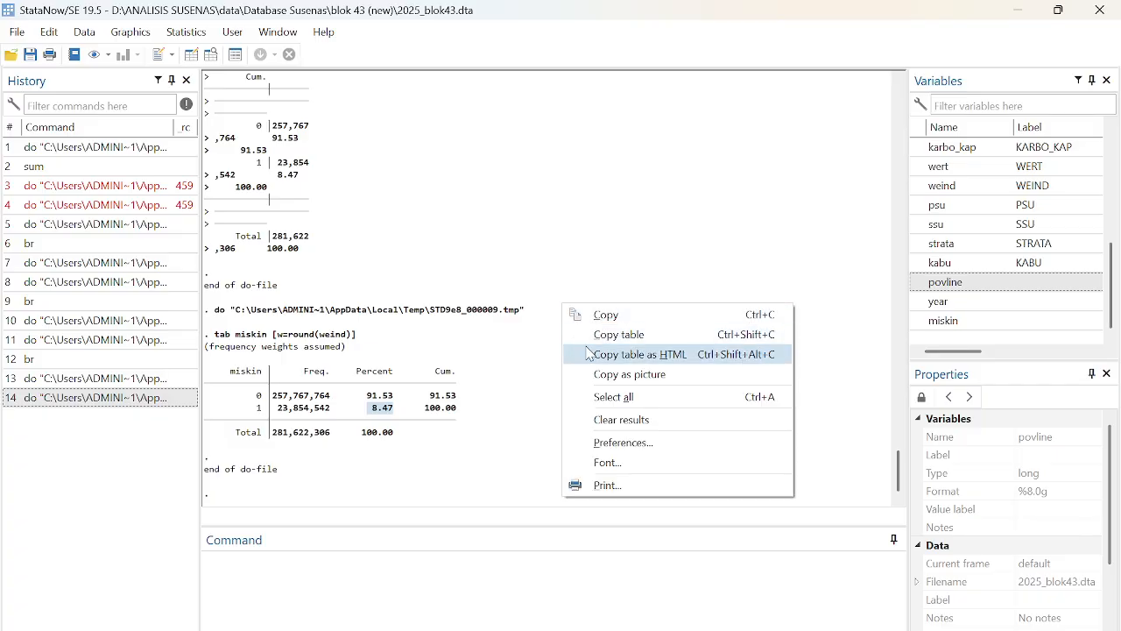
{"action": "left_click", "coordinate": [606, 464]}
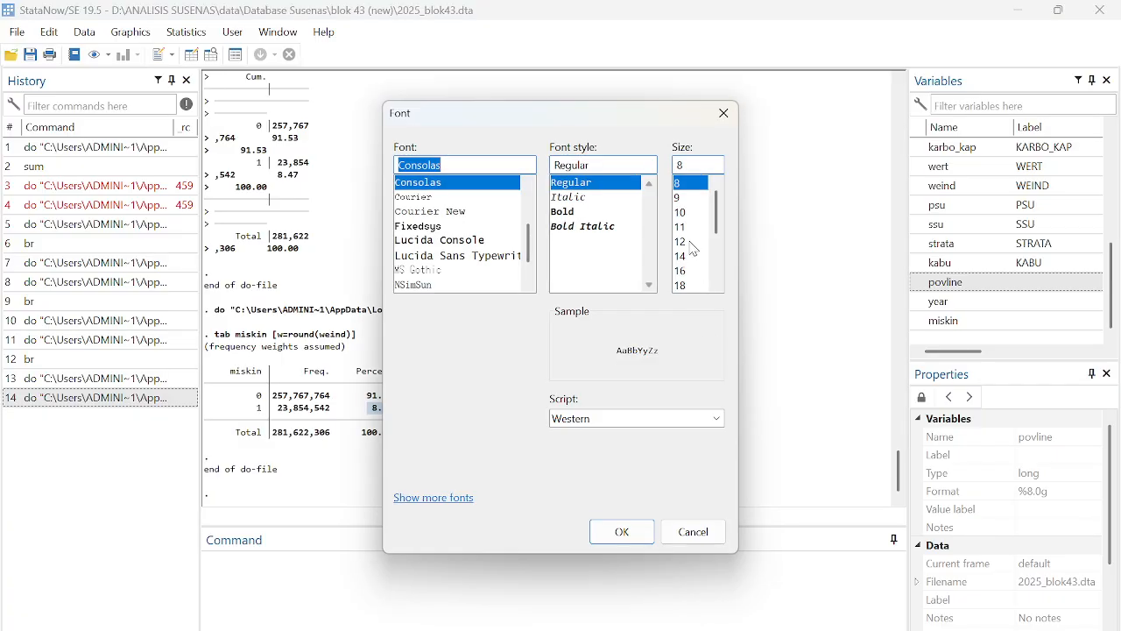
{"action": "left_click", "coordinate": [691, 246]}
{"action": "left_click", "coordinate": [634, 536]}
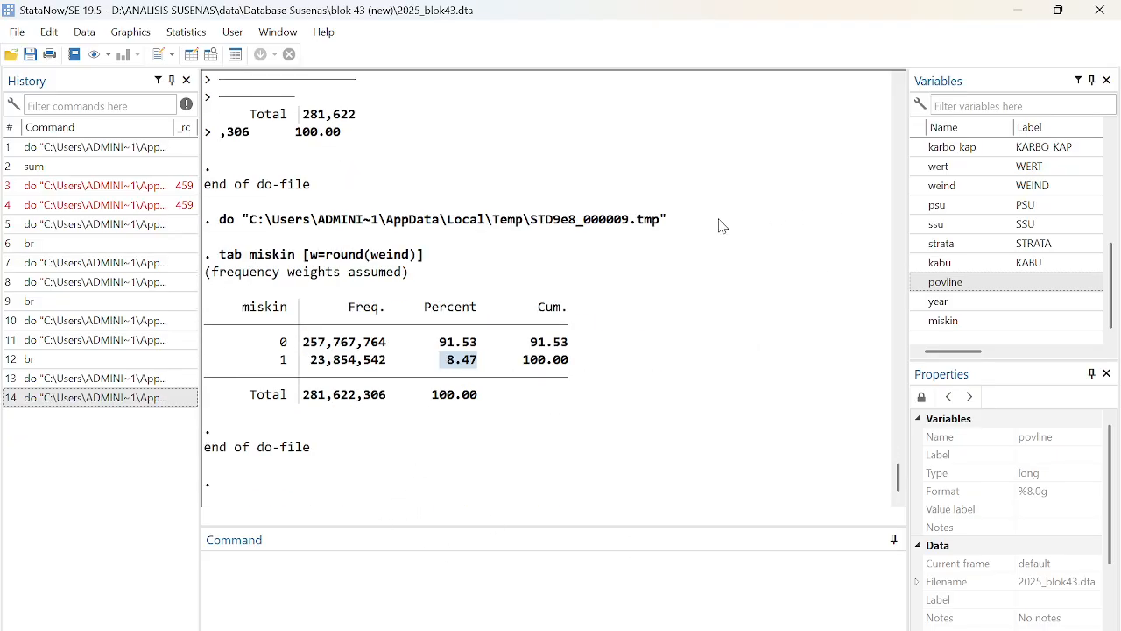
- Enlarge the Results font size to 16 and bring the whole weighted miskin table into view
{"action": "right_click", "coordinate": [719, 220]}
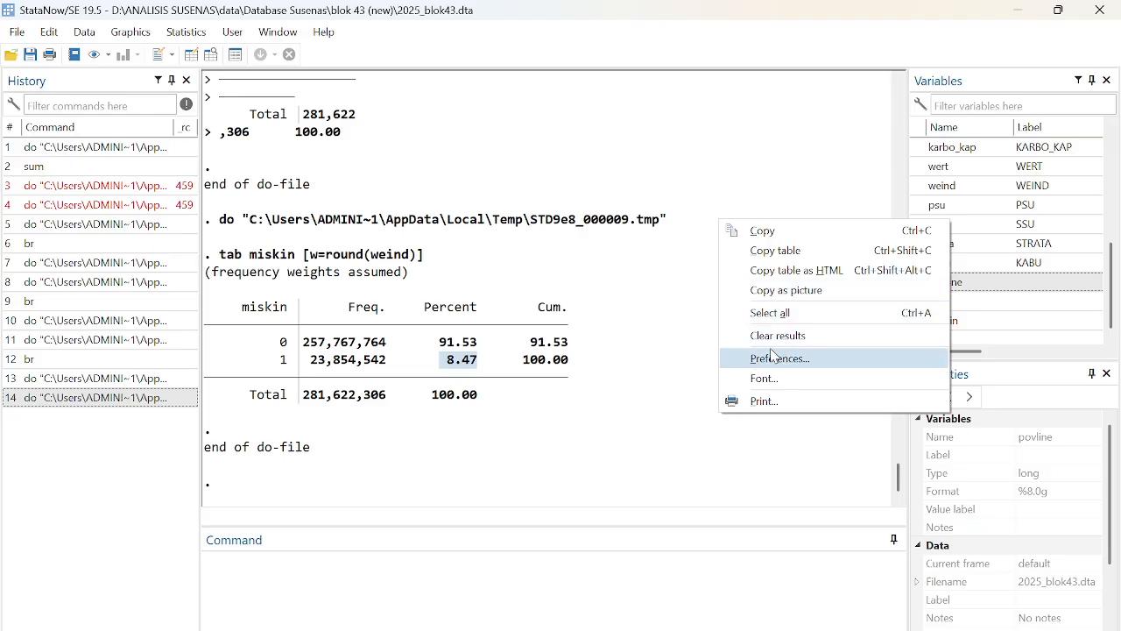
{"action": "left_click", "coordinate": [770, 378]}
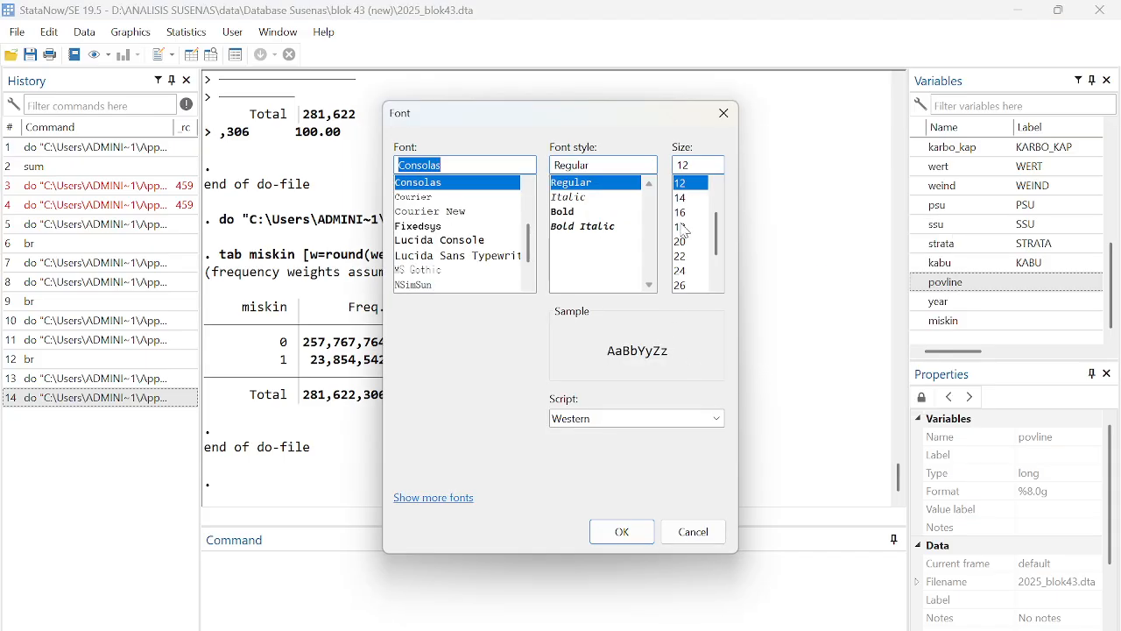
{"action": "left_click", "coordinate": [620, 530]}
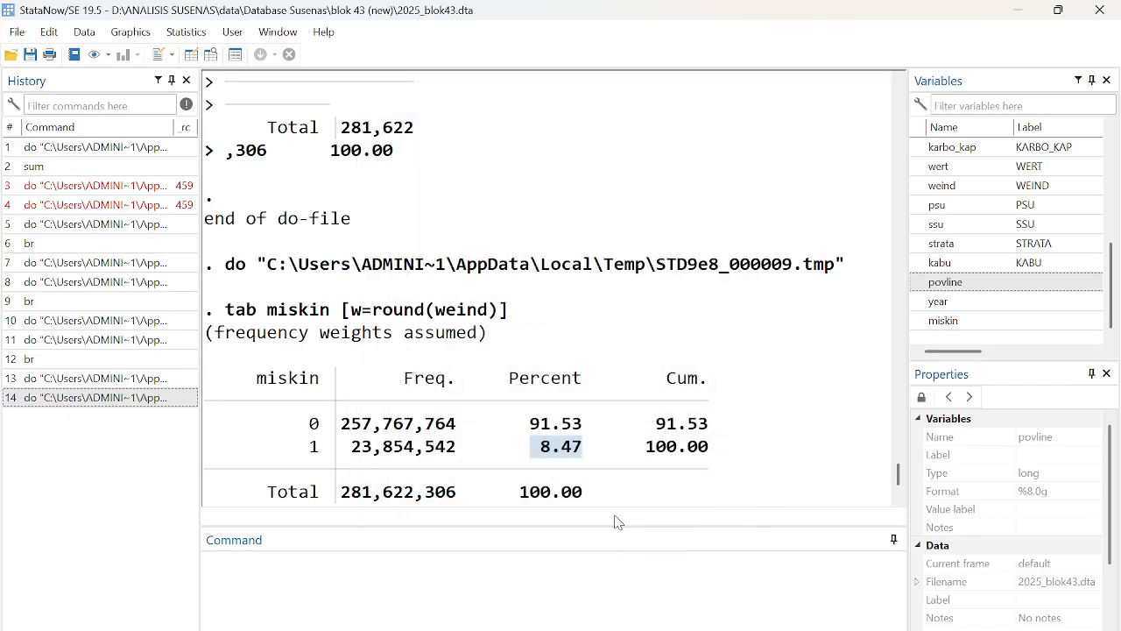
{"action": "scroll", "coordinate": [604, 438], "scroll_direction": "down", "scroll_amount": 2}
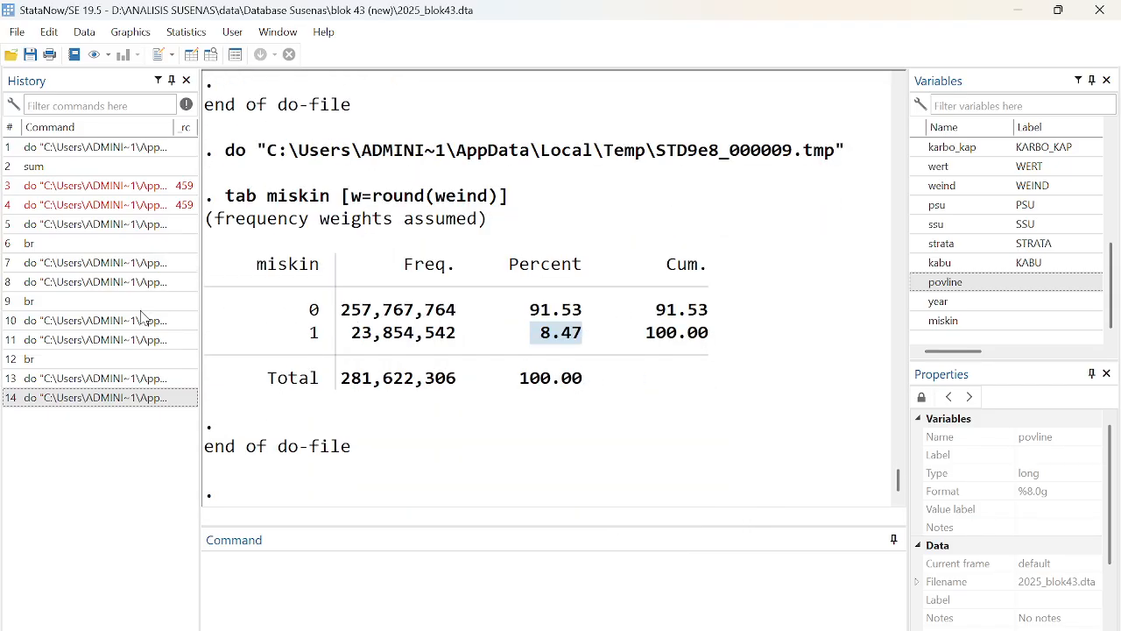
- Switch to Chrome and show the BPS press release on the March 2025 poverty percentage for comparison
{"action": "right_click", "coordinate": [102, 280]}
{"action": "left_click", "coordinate": [162, 377]}
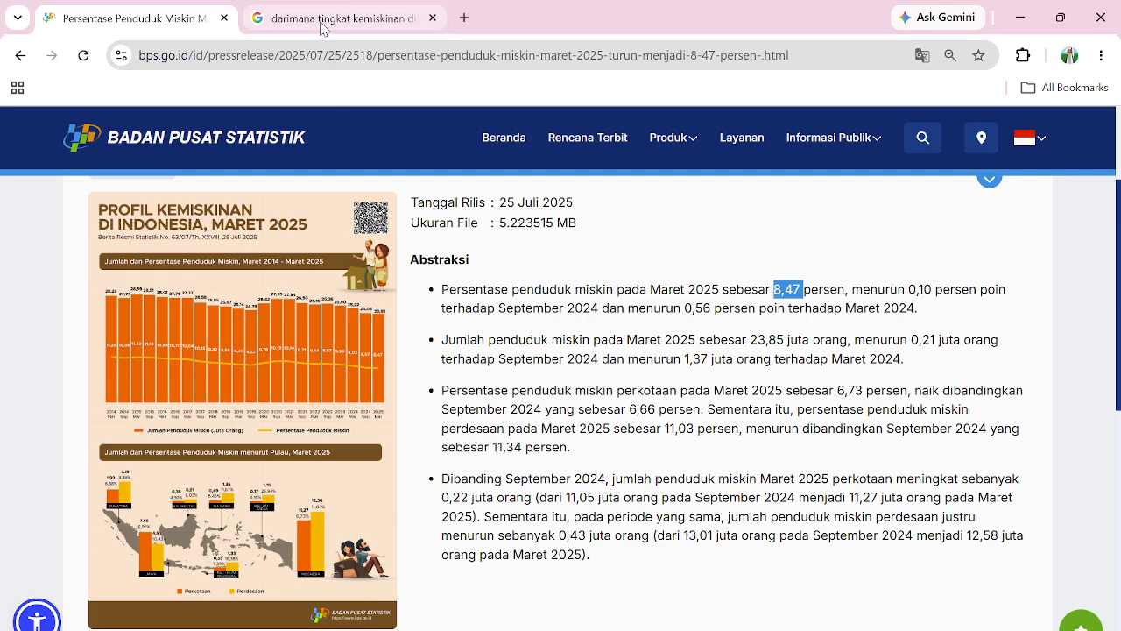
- Check the number and percentage of poor people for March 2025 in the BPS press release abstract
{"action": "left_click_drag", "start_coordinate": [751, 341], "coordinate": [785, 342]}
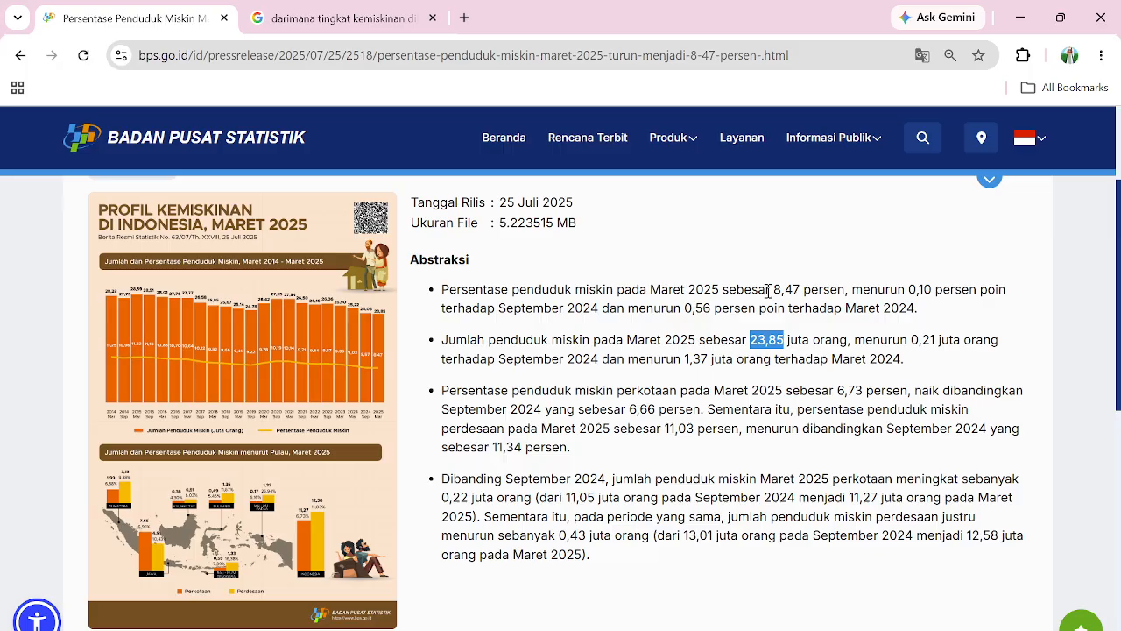
{"action": "left_click_drag", "start_coordinate": [769, 290], "coordinate": [800, 290]}
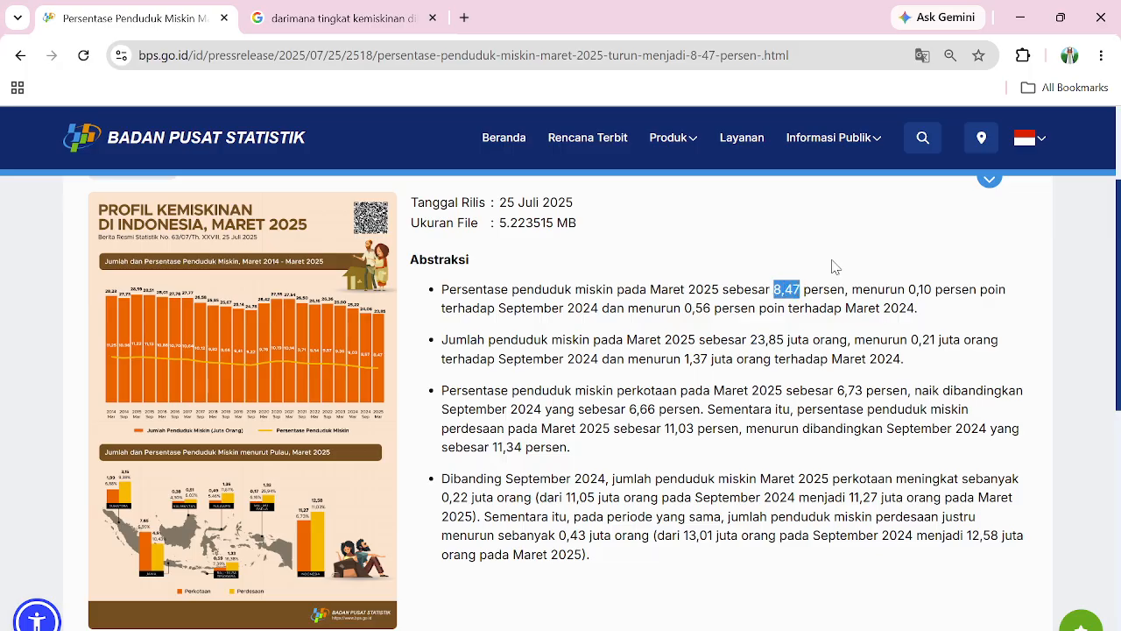
{"action": "left_click", "coordinate": [1018, 19]}
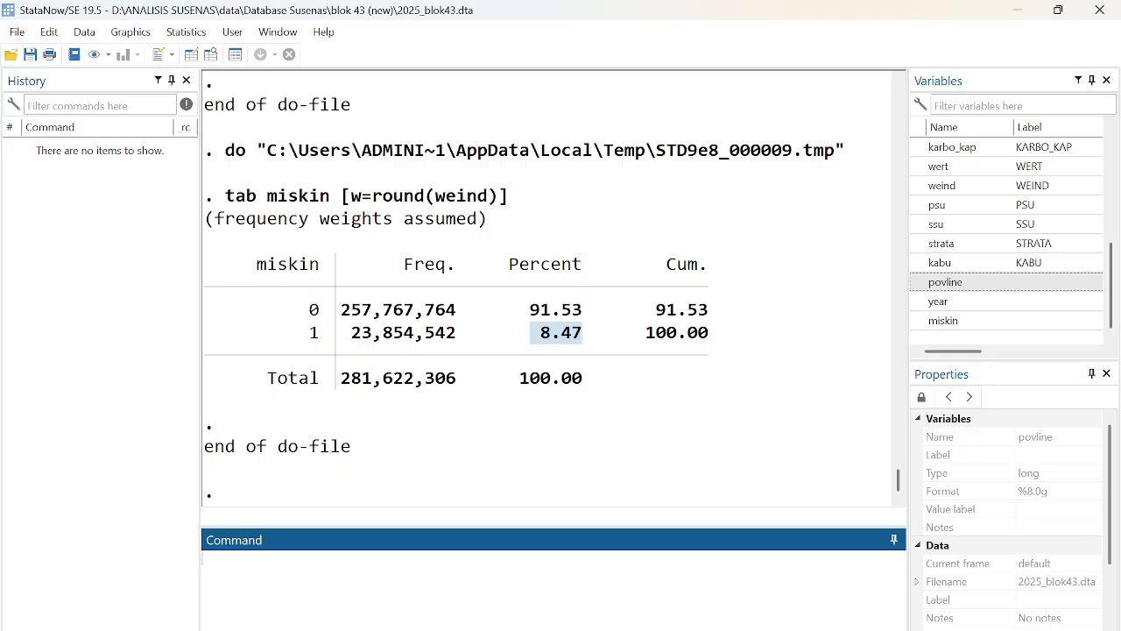
- Switch to the Stata Do-file Editor and remove one blank line between the notes block and the clear all command
{"action": "left_click", "coordinate": [792, 630]}
{"action": "left_click", "coordinate": [880, 578]}
{"action": "scroll", "coordinate": [110, 438], "scroll_direction": "down", "scroll_amount": 1}
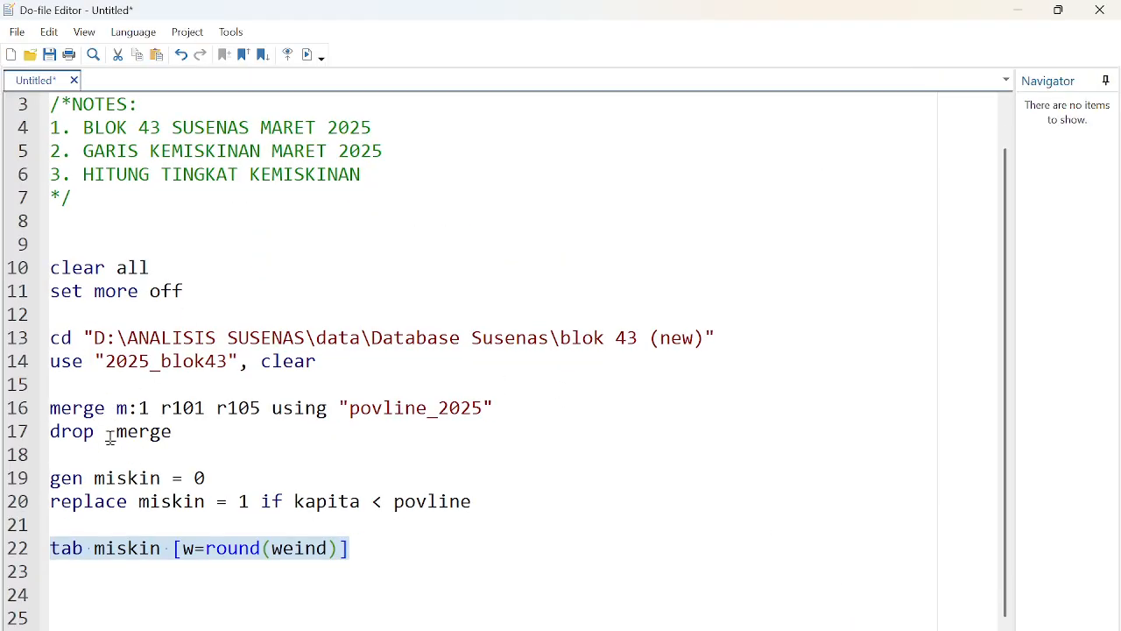
{"action": "left_click", "coordinate": [120, 228]}
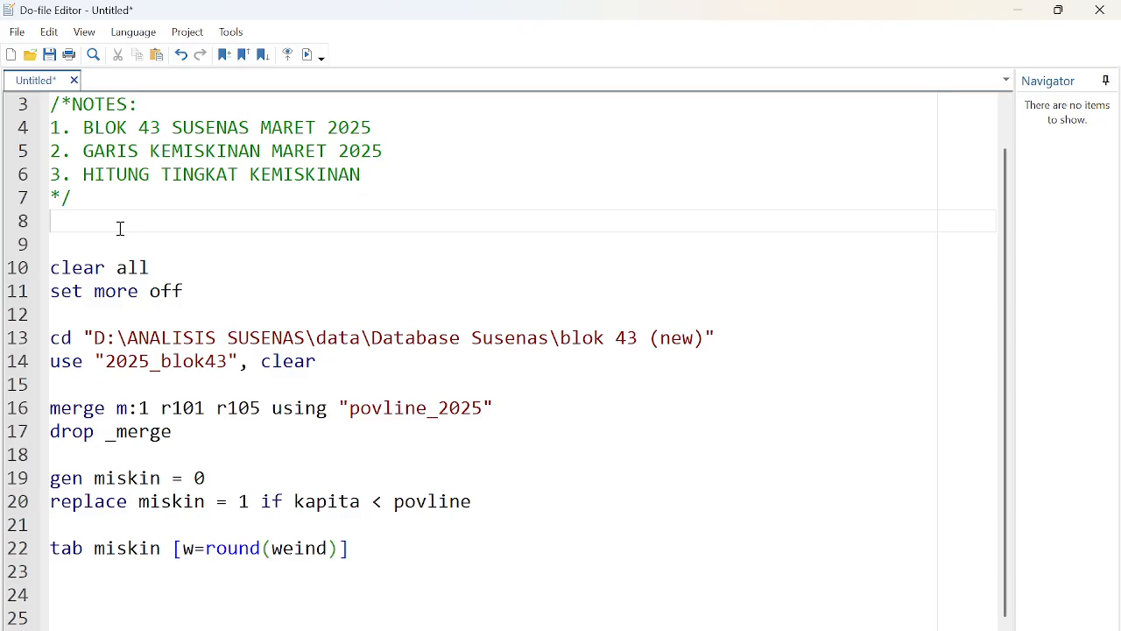
{"action": "key", "text": "Delete"}
{"action": "scroll", "coordinate": [120, 229], "scroll_direction": "up", "scroll_amount": 1}
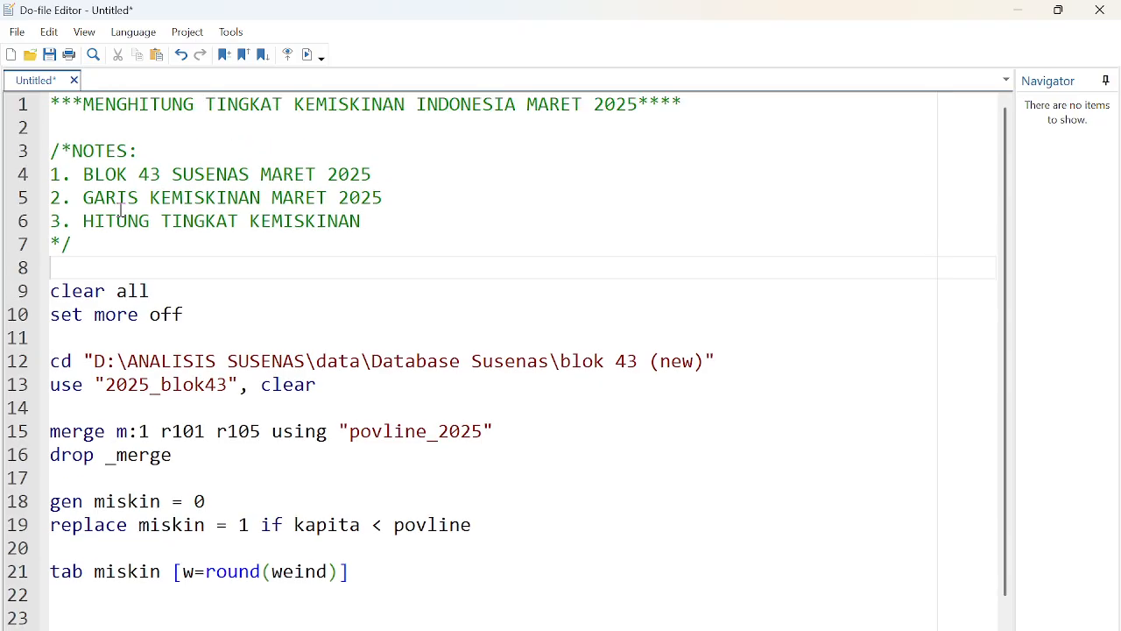
- Review the do-file lines that load 2025_blok43, merge povline_2025 and define miskin by comparing kapita with povline
{"action": "scroll", "coordinate": [234, 206], "scroll_direction": "down", "scroll_amount": 1}
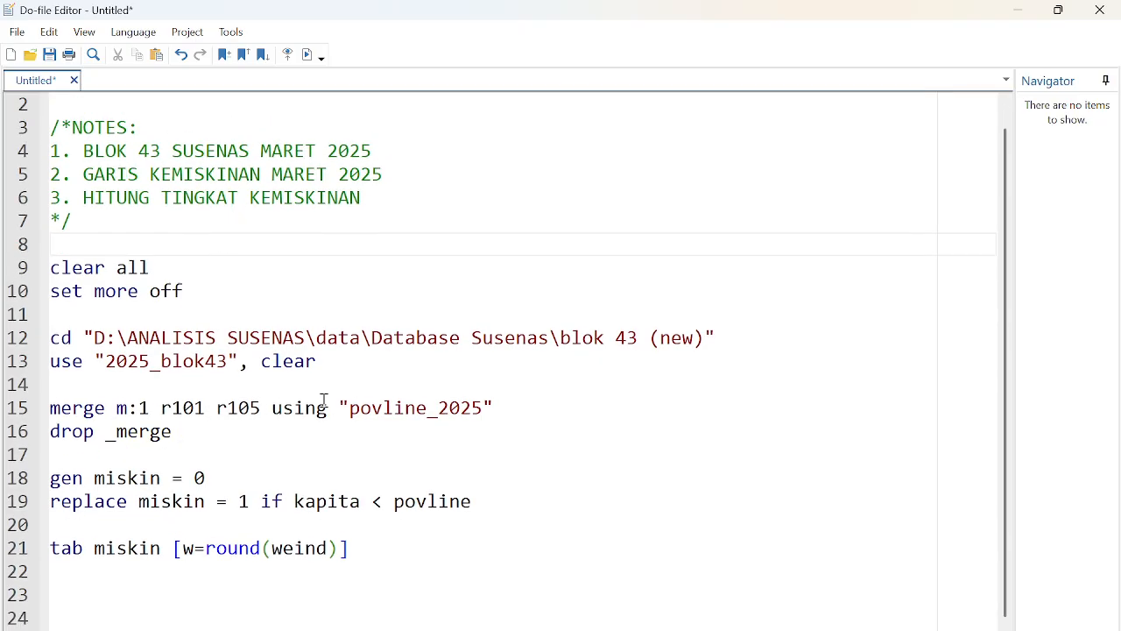
{"action": "left_click_drag", "start_coordinate": [52, 362], "coordinate": [360, 370]}
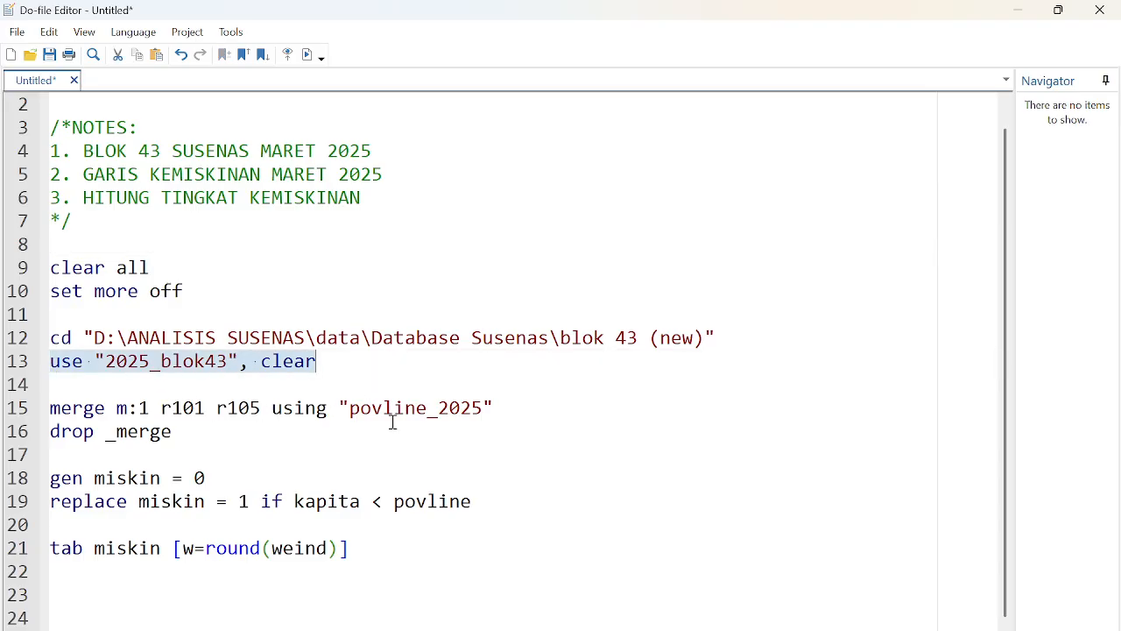
{"action": "left_click_drag", "start_coordinate": [330, 408], "coordinate": [563, 408]}
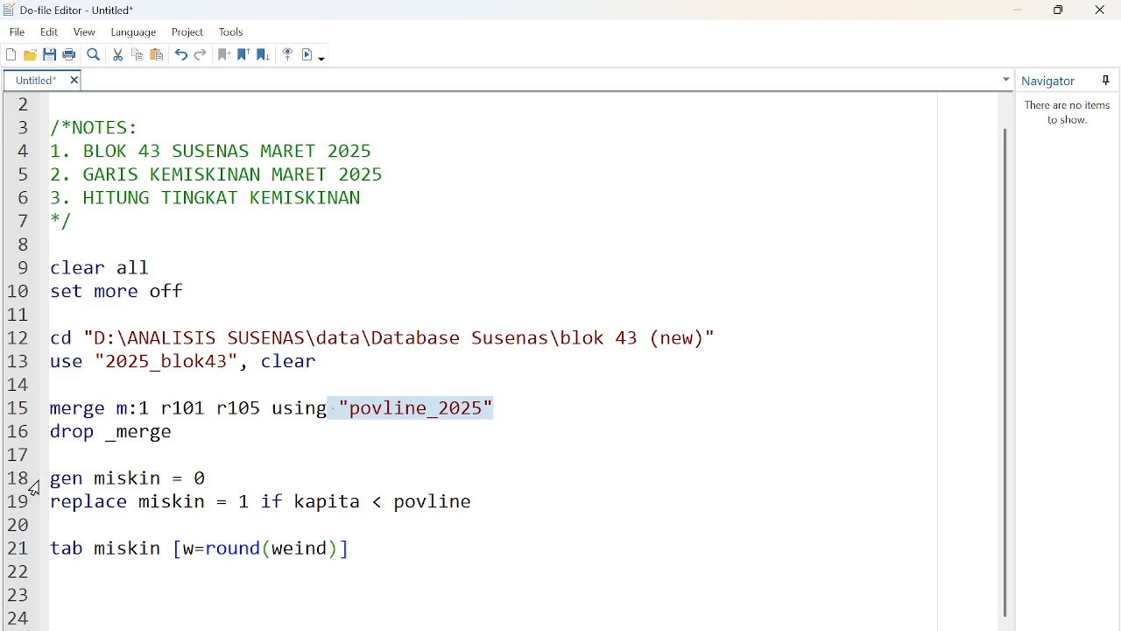
{"action": "left_click_drag", "start_coordinate": [52, 480], "coordinate": [225, 481]}
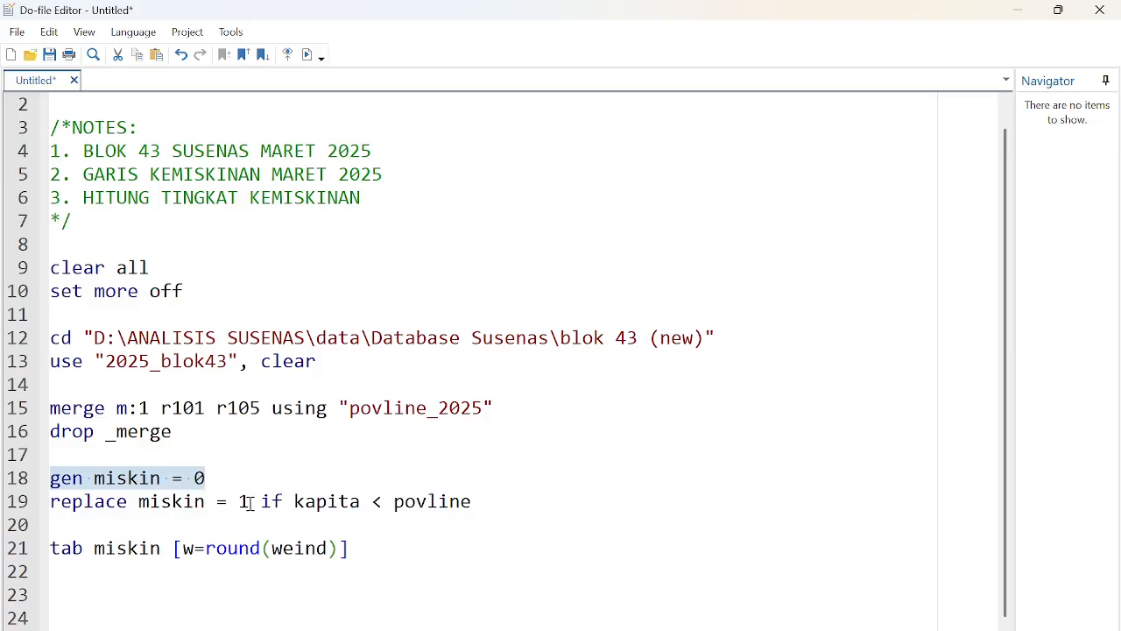
{"action": "left_click_drag", "start_coordinate": [295, 501], "coordinate": [471, 501]}
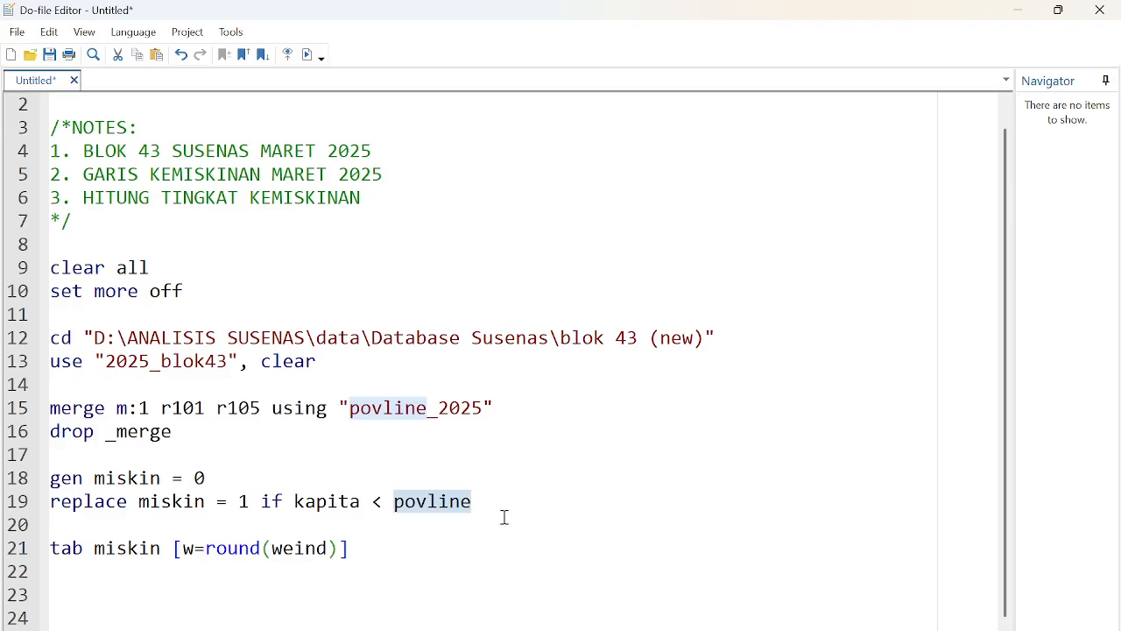
- Run only the line "tab miskin [w=round(weind)]", view its output table and return to the do-file
{"action": "triple_click", "coordinate": [56, 552]}
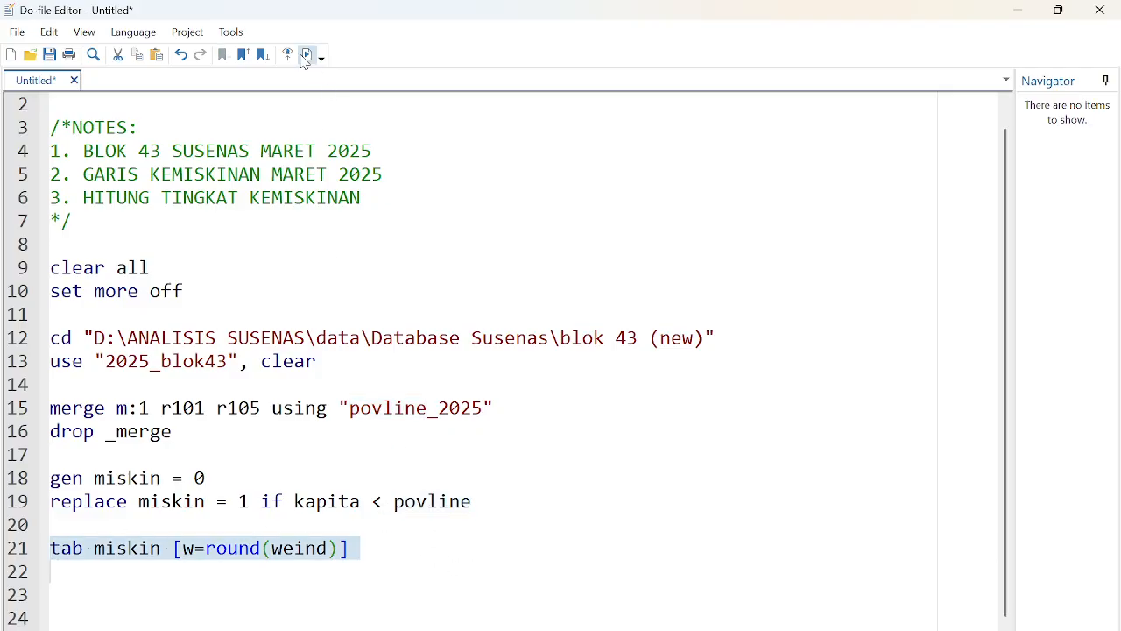
{"action": "left_click", "coordinate": [706, 601]}
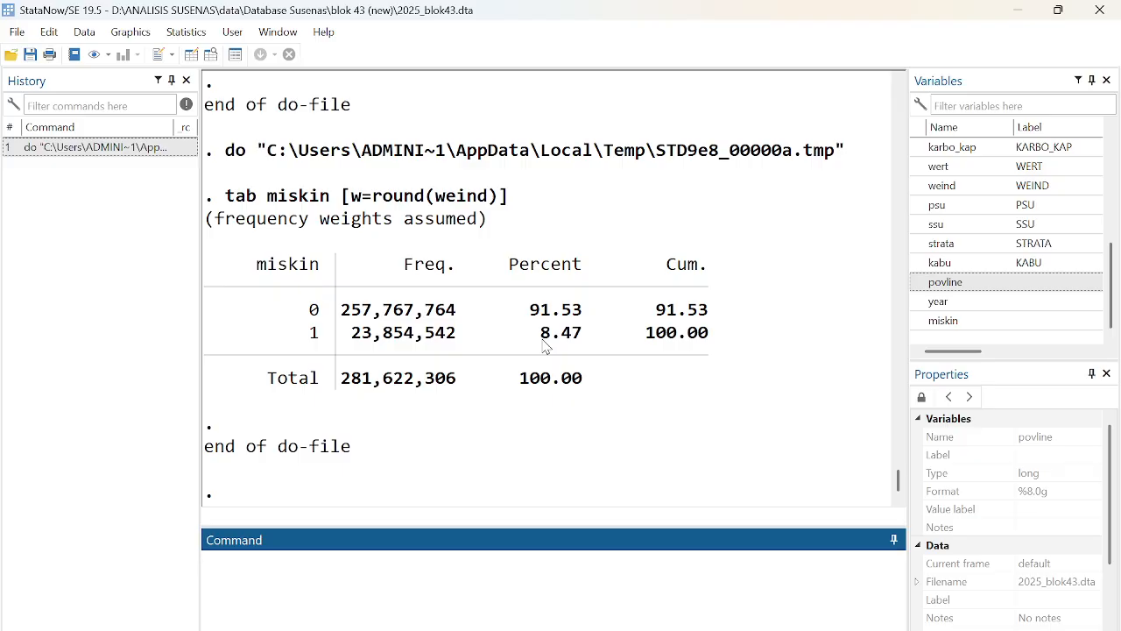
{"action": "left_click", "coordinate": [1020, 11]}
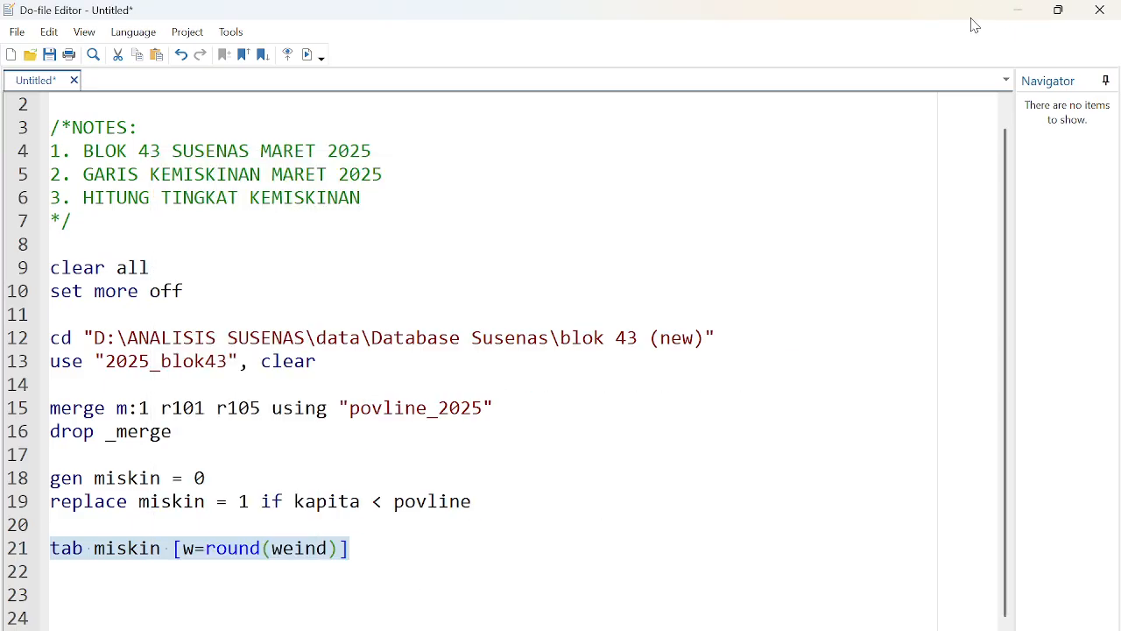
- Add the comment "**mencari tingkat kemiskinan di desa kota" on line 23, below the weighted tabulation of miskin
{"action": "left_click", "coordinate": [380, 551]}
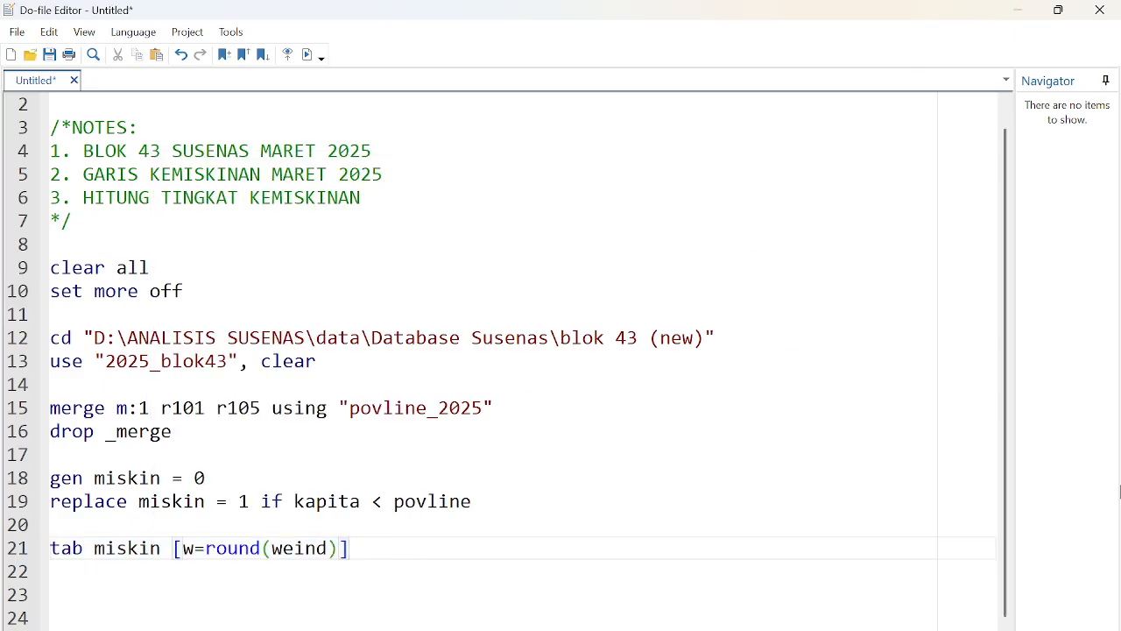
{"action": "key", "text": "Down"}
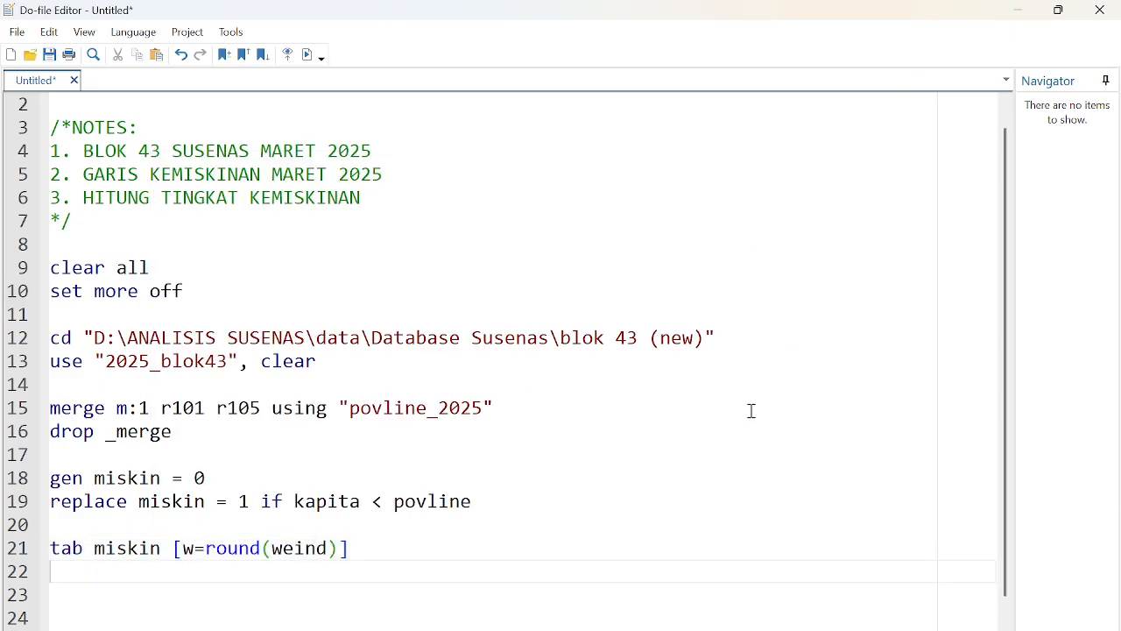
{"action": "scroll", "coordinate": [750, 410], "scroll_direction": "down", "scroll_amount": 1}
{"action": "key", "text": "Down"}
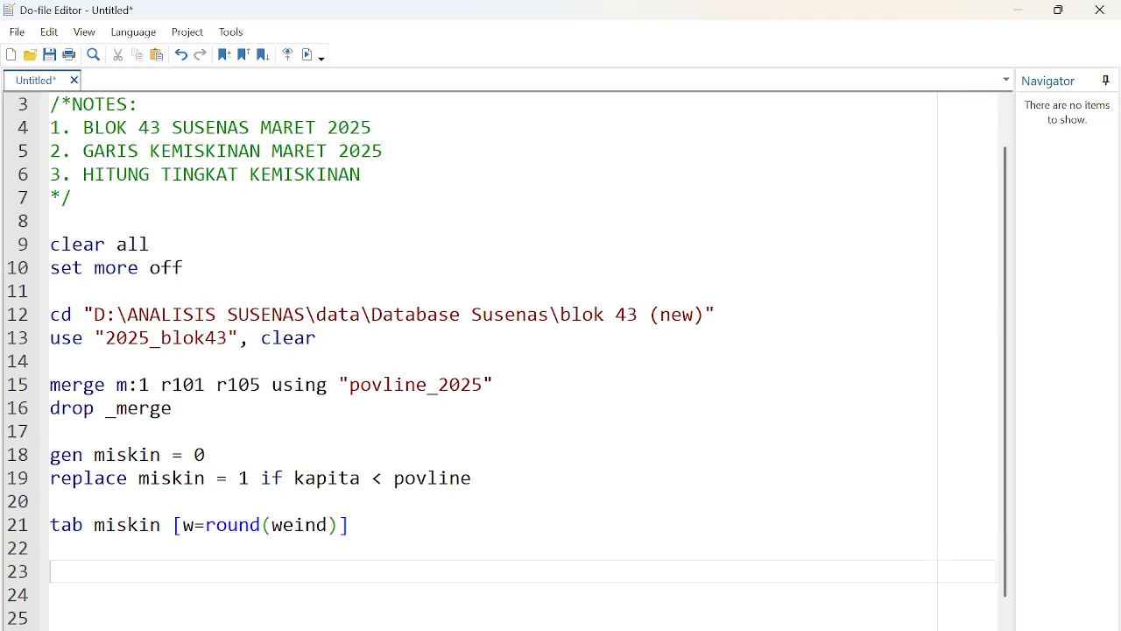
{"action": "type", "text": "**mencari"}
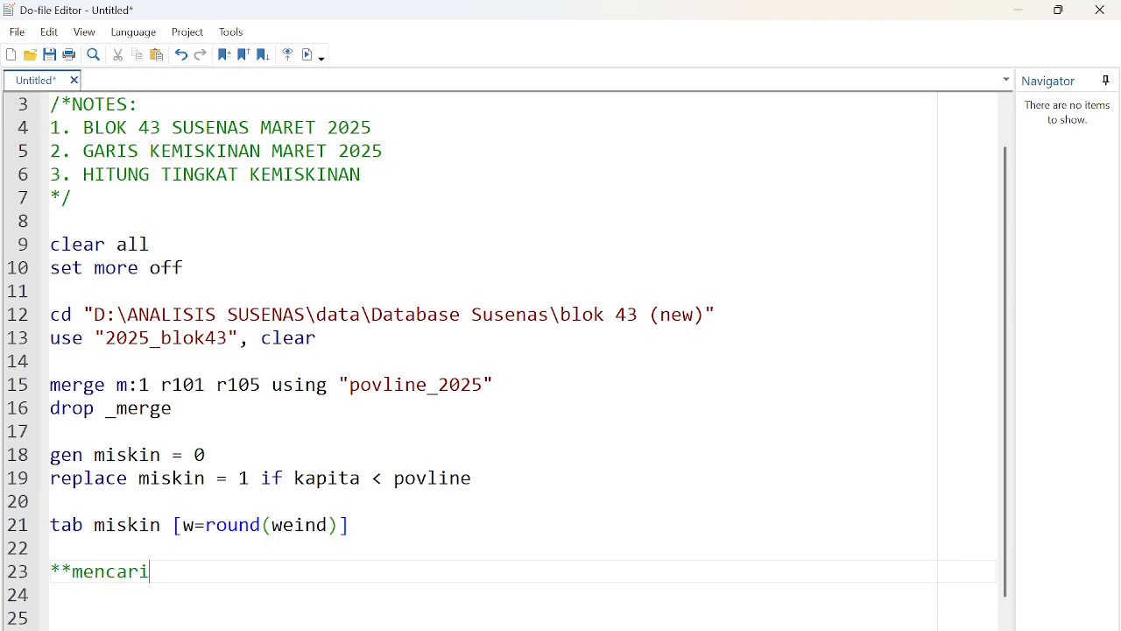
{"action": "type", "text": " tingkatk="}
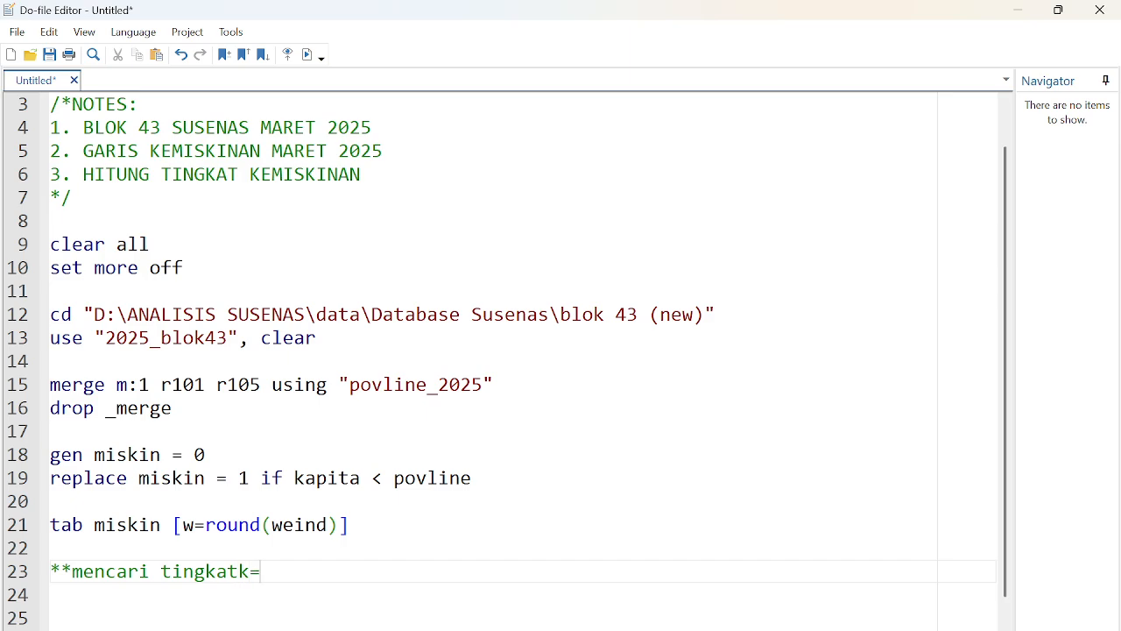
{"action": "type", "text": "ke"}
{"action": "key", "text": "BackSpace"}
{"action": "key", "text": "BackSpace"}
{"action": "key", "text": "BackSpace"}
{"action": "key", "text": "BackSpace"}
{"action": "key", "text": "BackSpace"}
{"action": "type", "text": "kemiskin"}
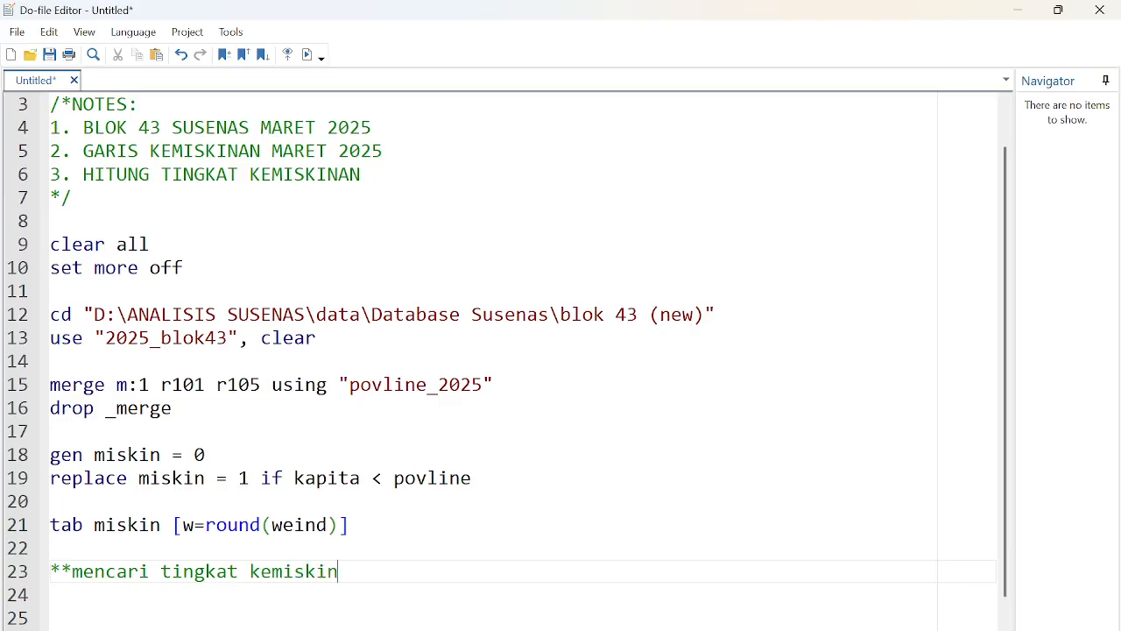
{"action": "type", "text": "an di desa kota"}
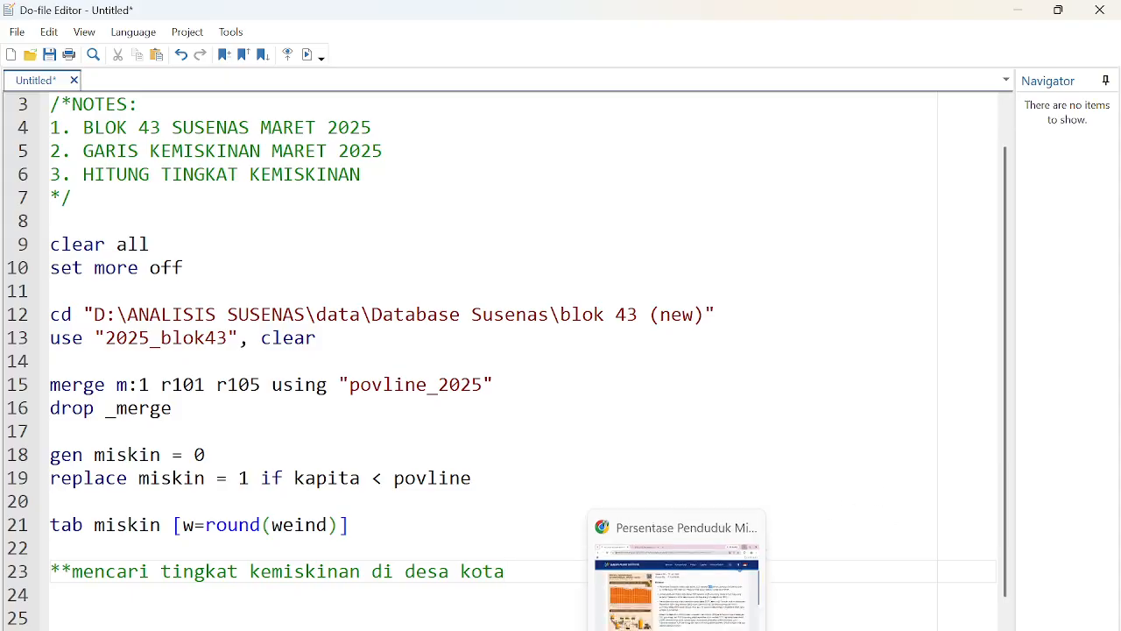
- Switch to the BPS press release in Chrome, check the March 2025 urban and rural poverty percentages, and return to the do-file
{"action": "left_click", "coordinate": [674, 628]}
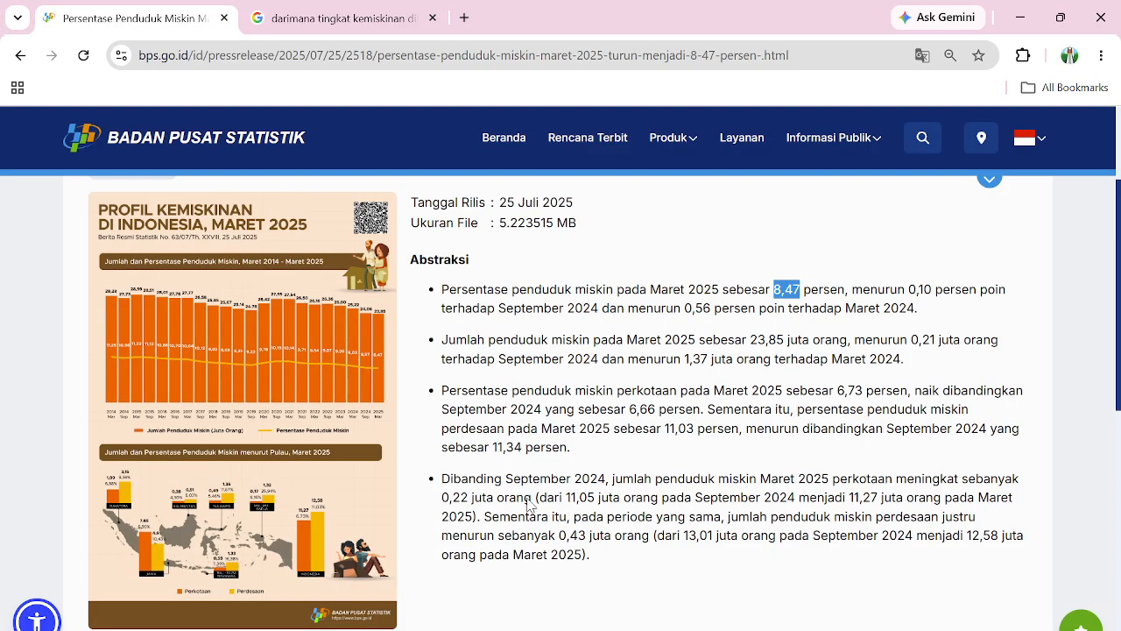
{"action": "left_click_drag", "start_coordinate": [615, 390], "coordinate": [907, 387]}
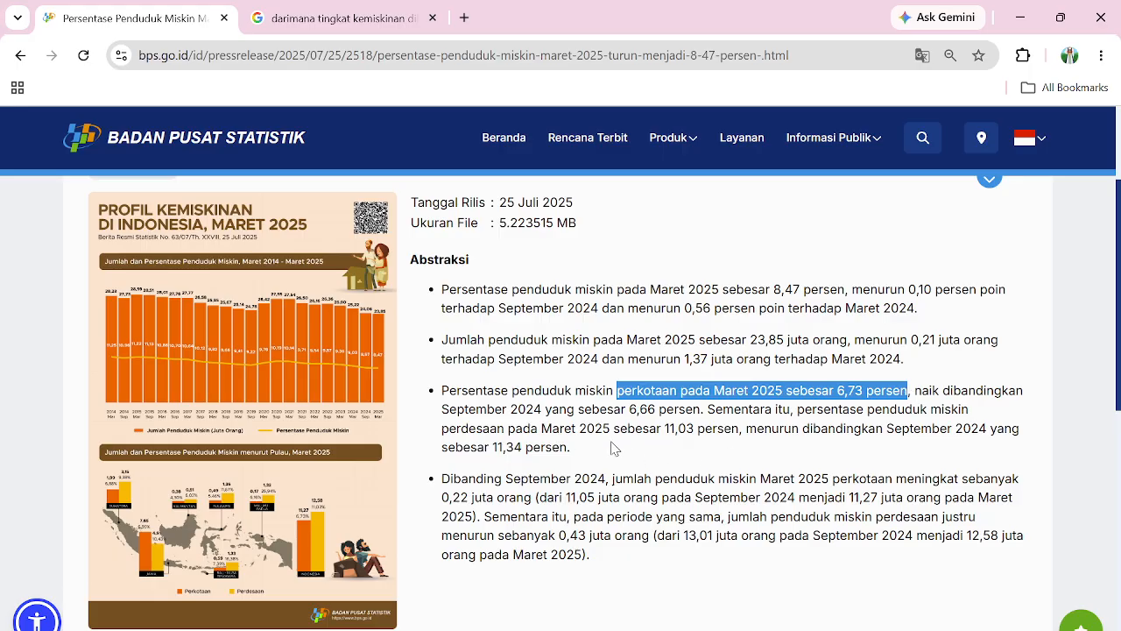
{"action": "left_click_drag", "start_coordinate": [649, 428], "coordinate": [740, 428]}
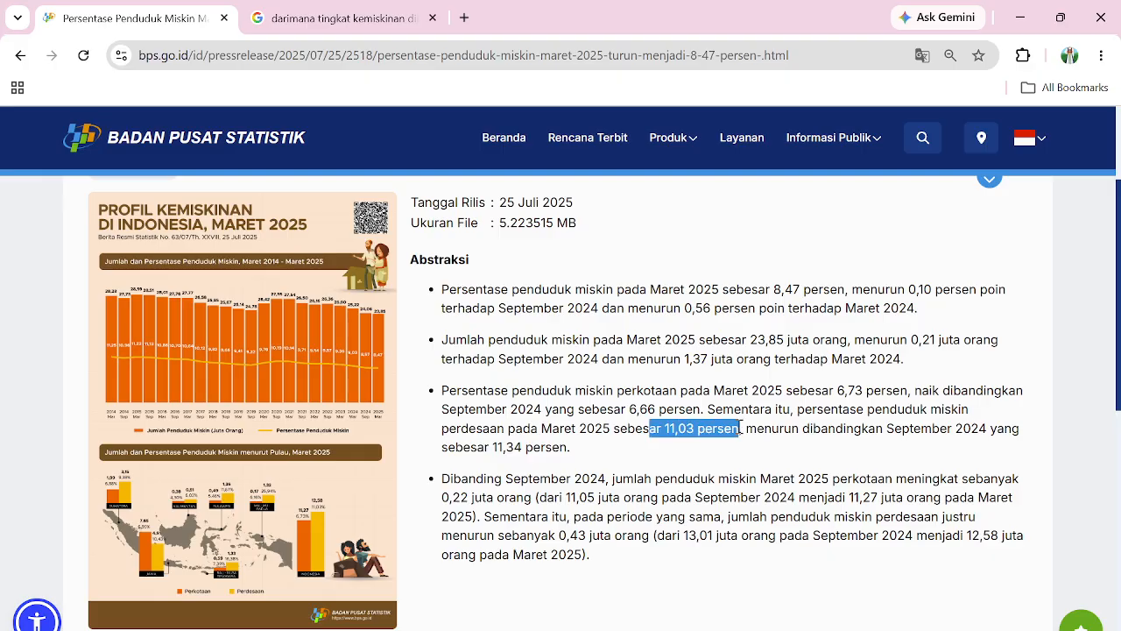
{"action": "left_click", "coordinate": [1020, 17]}
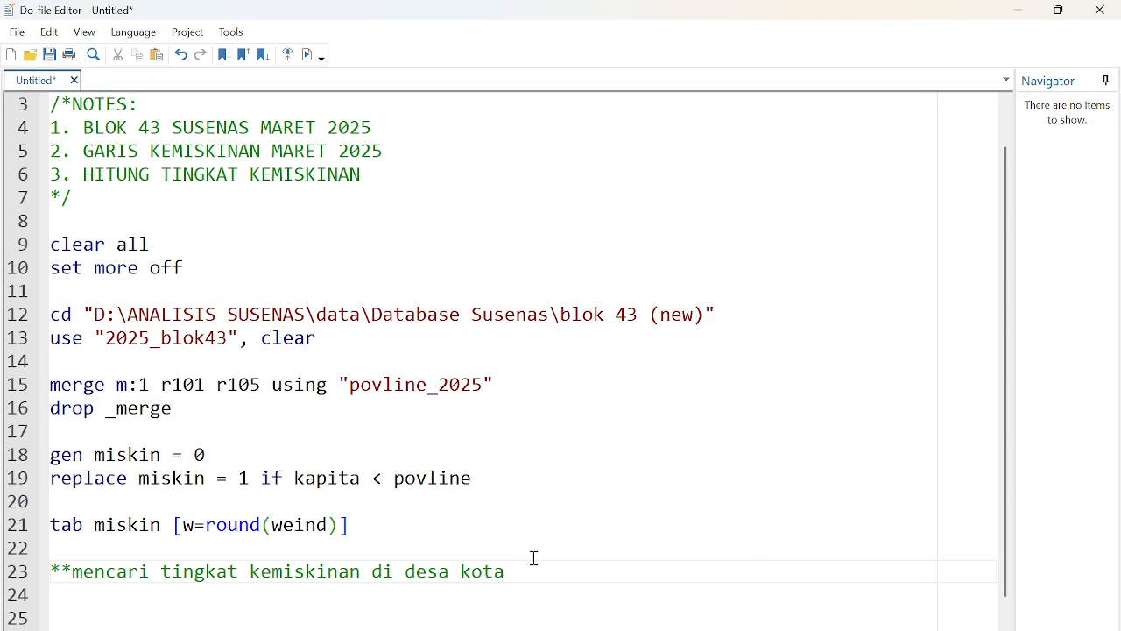
- Write the command "tab r105 miskin [w=round(weind)]" on line 25, leaving a blank line below the new comment
{"action": "key", "text": "Return"}
{"action": "key", "text": "Return"}
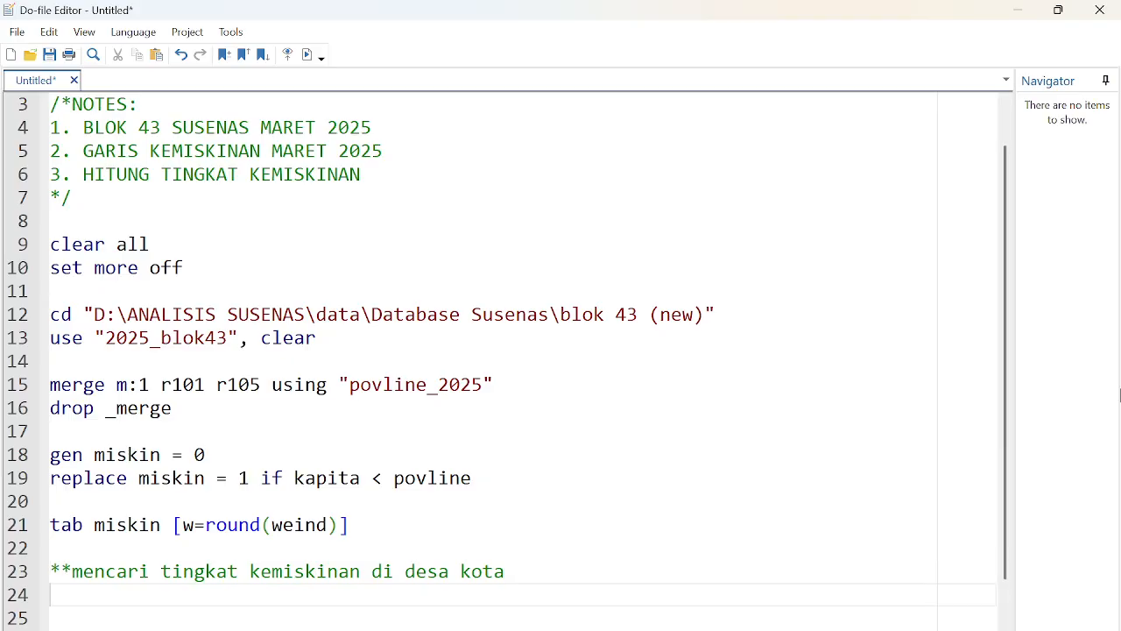
{"action": "scroll", "coordinate": [570, 348], "scroll_direction": "down", "scroll_amount": 1}
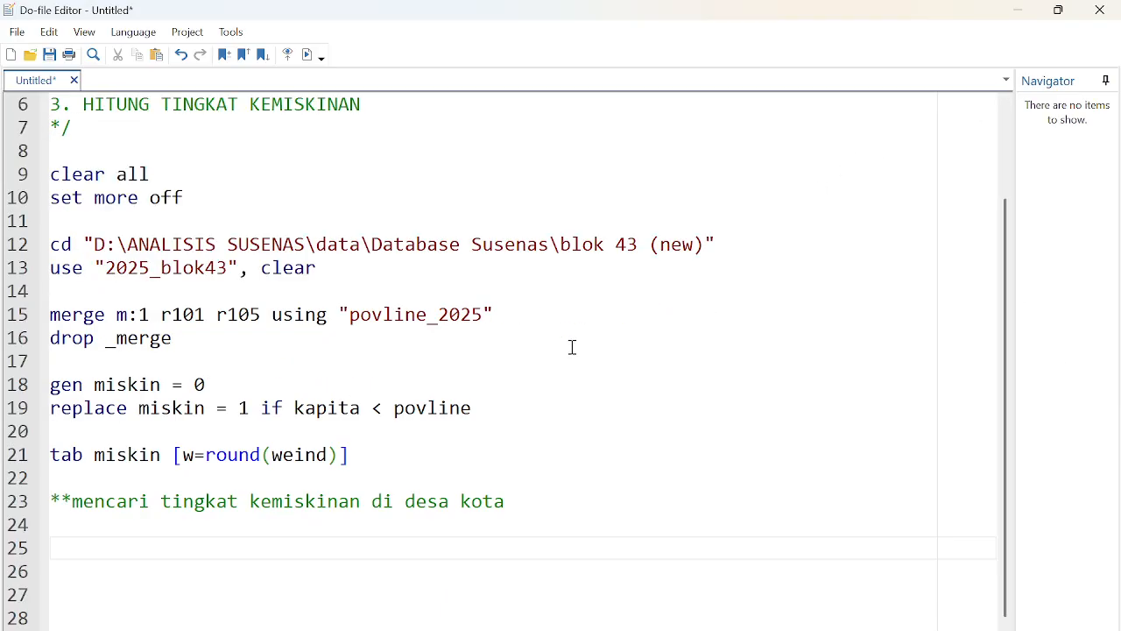
{"action": "type", "text": "tab miskin"}
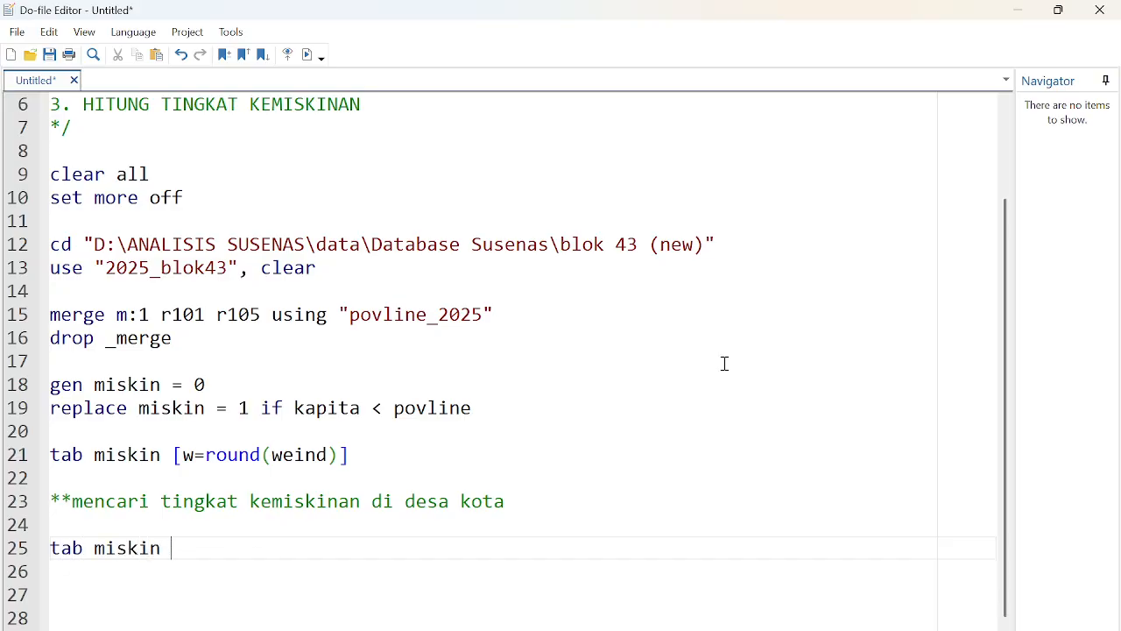
{"action": "key", "text": "ctrl+Left"}
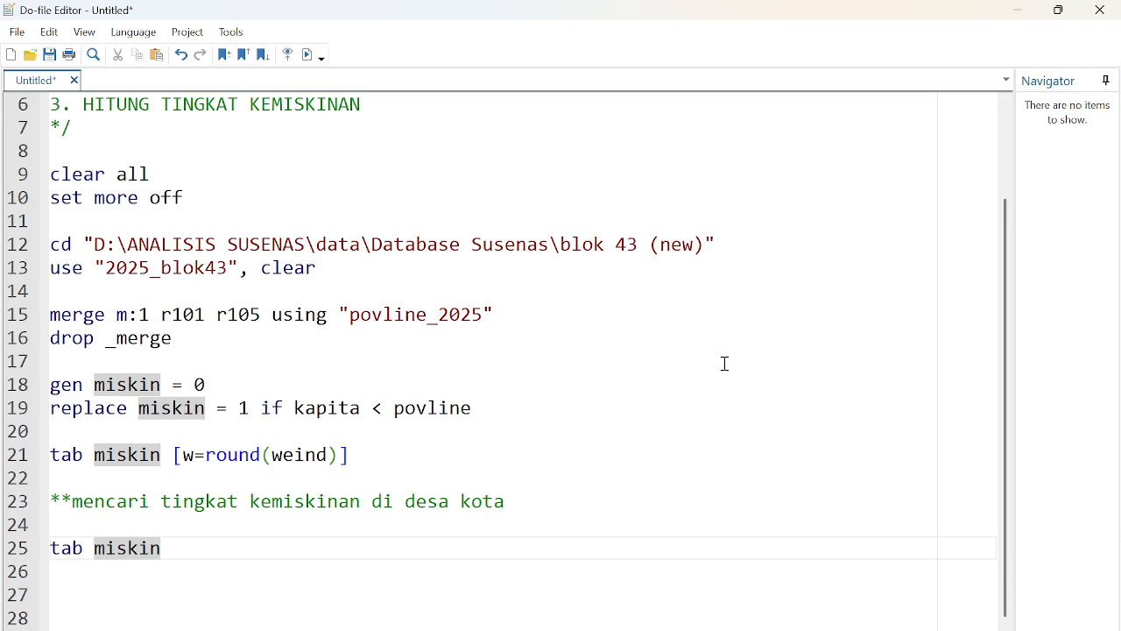
{"action": "type", "text": "r105 miskin "}
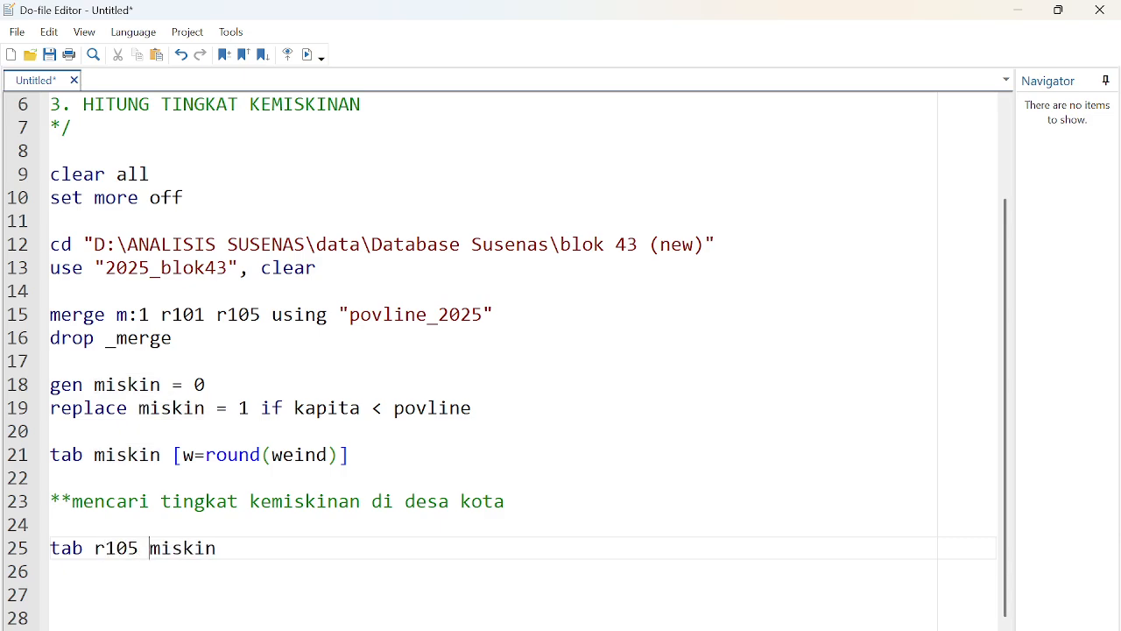
{"action": "type", "text": "[w=round(weind"}
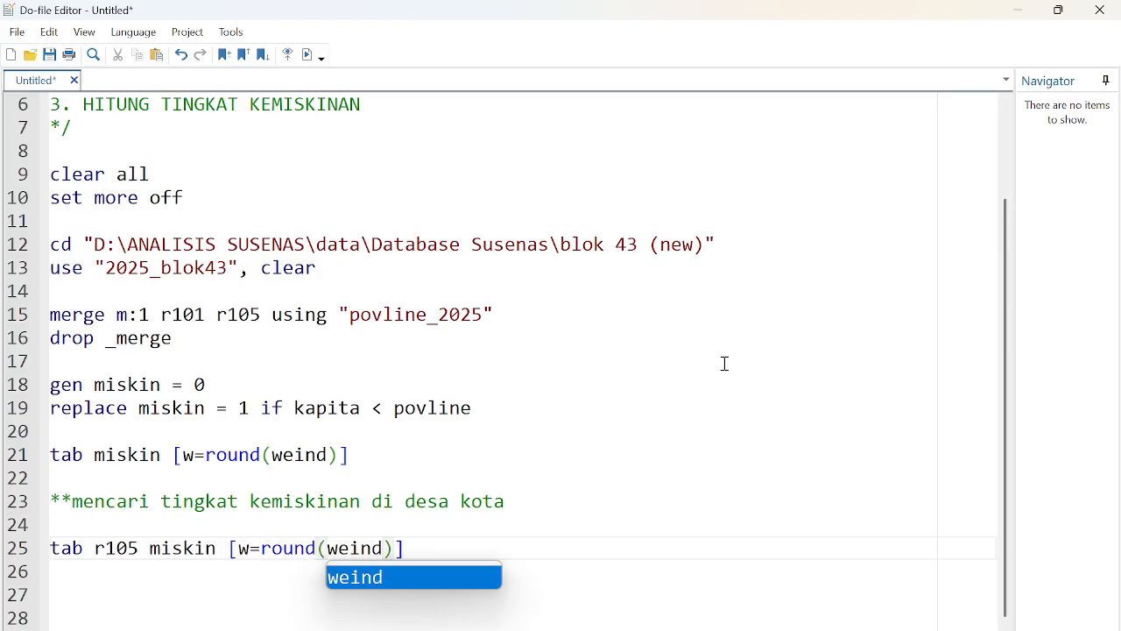
{"action": "left_click", "coordinate": [351, 335]}
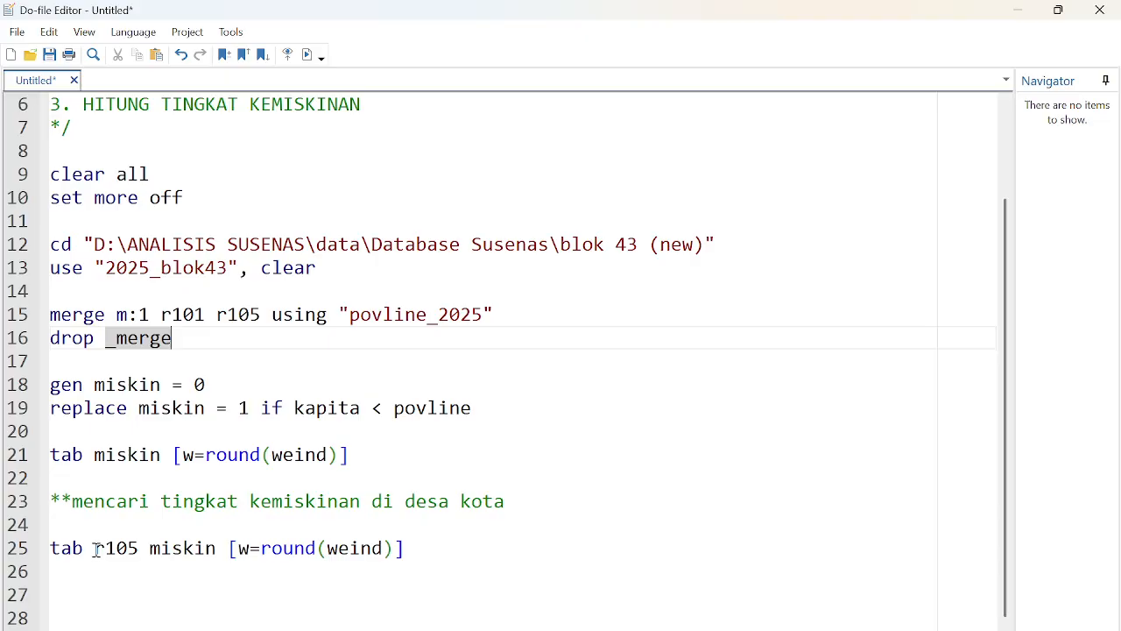
- Run only the line "tab r105 miskin [w=round(weind)]" and show its output in the Stata results
{"action": "left_click", "coordinate": [59, 548]}
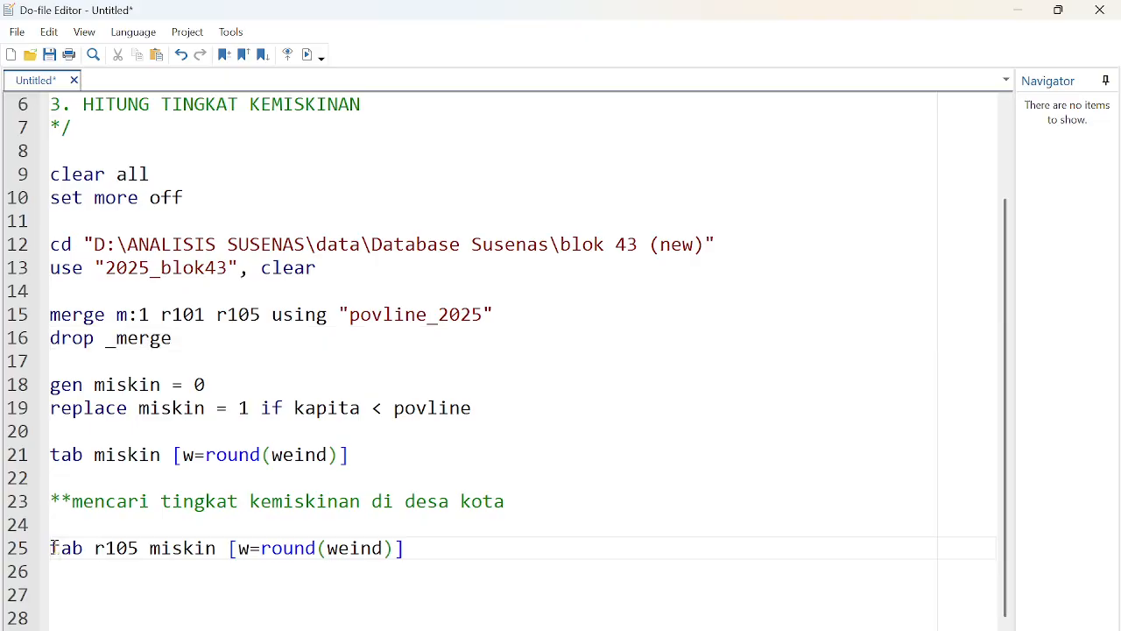
{"action": "left_click_drag", "start_coordinate": [50, 546], "coordinate": [481, 557]}
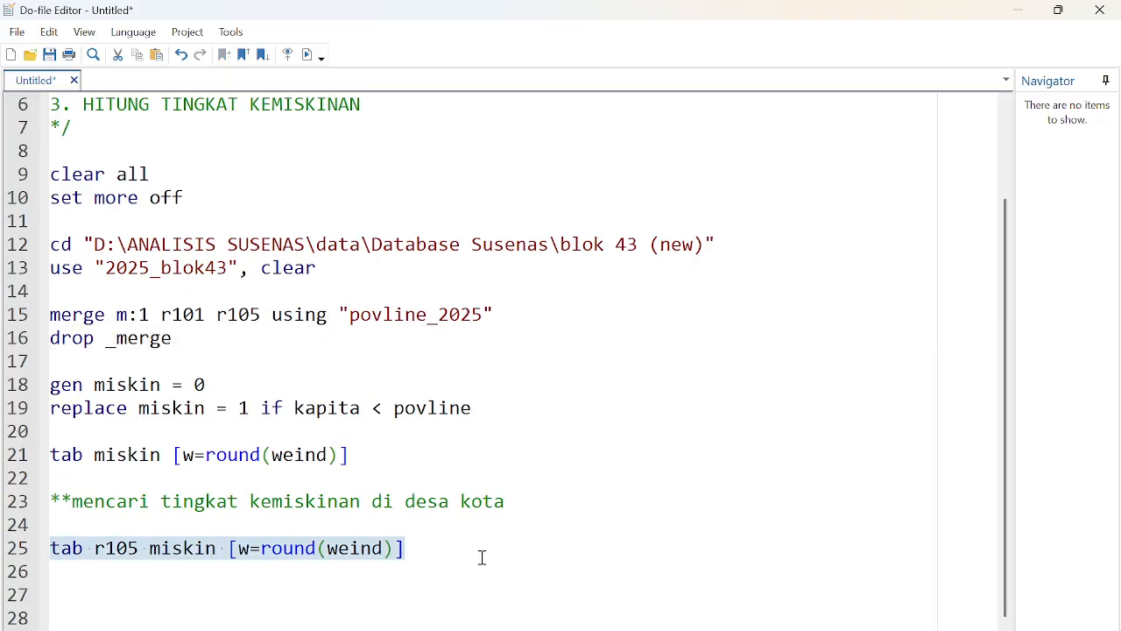
{"action": "left_click", "coordinate": [311, 56]}
{"action": "left_click", "coordinate": [663, 563]}
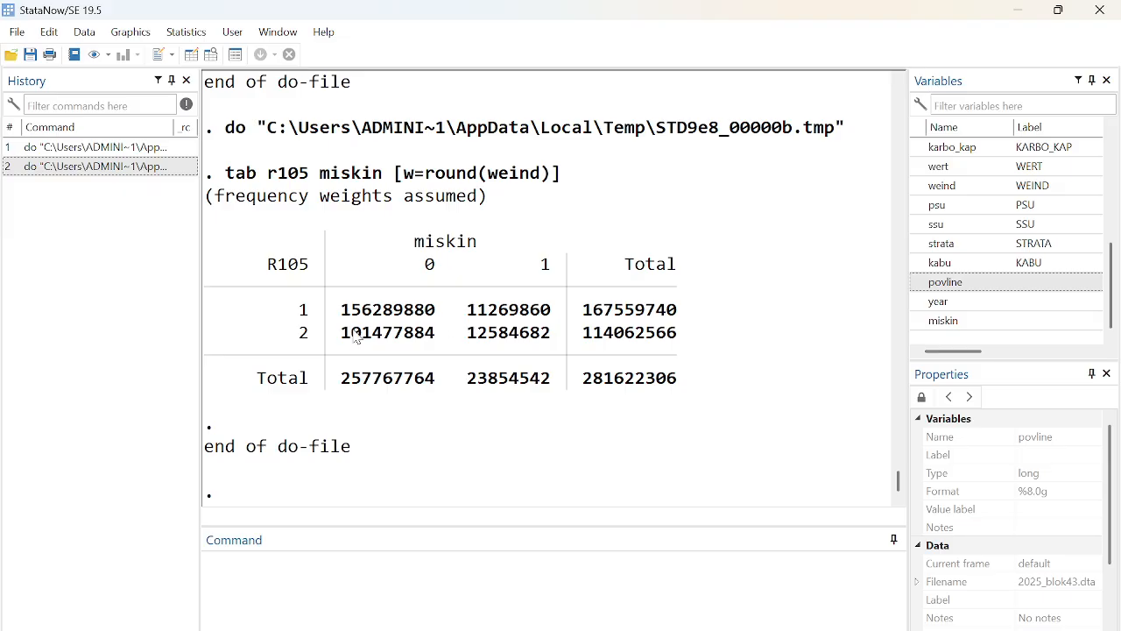
- Return to the do-file and write the weighted tabulation "tab miskin [w=round(weind)]" on line 27, leaving line 26 blank
{"action": "left_click", "coordinate": [1018, 16]}
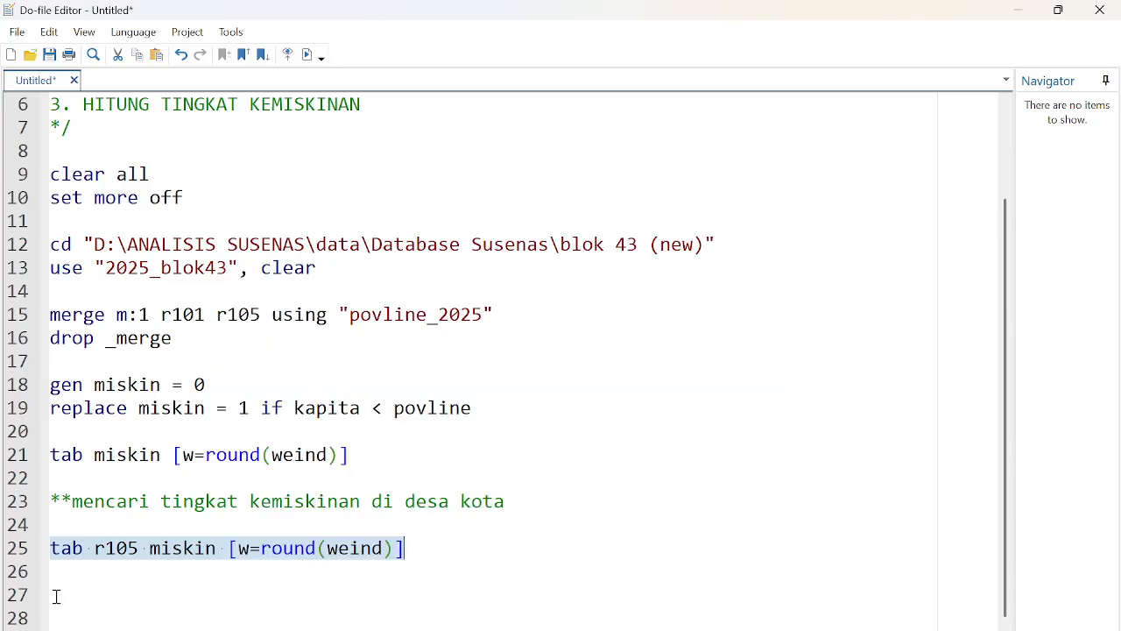
{"action": "left_click", "coordinate": [197, 570]}
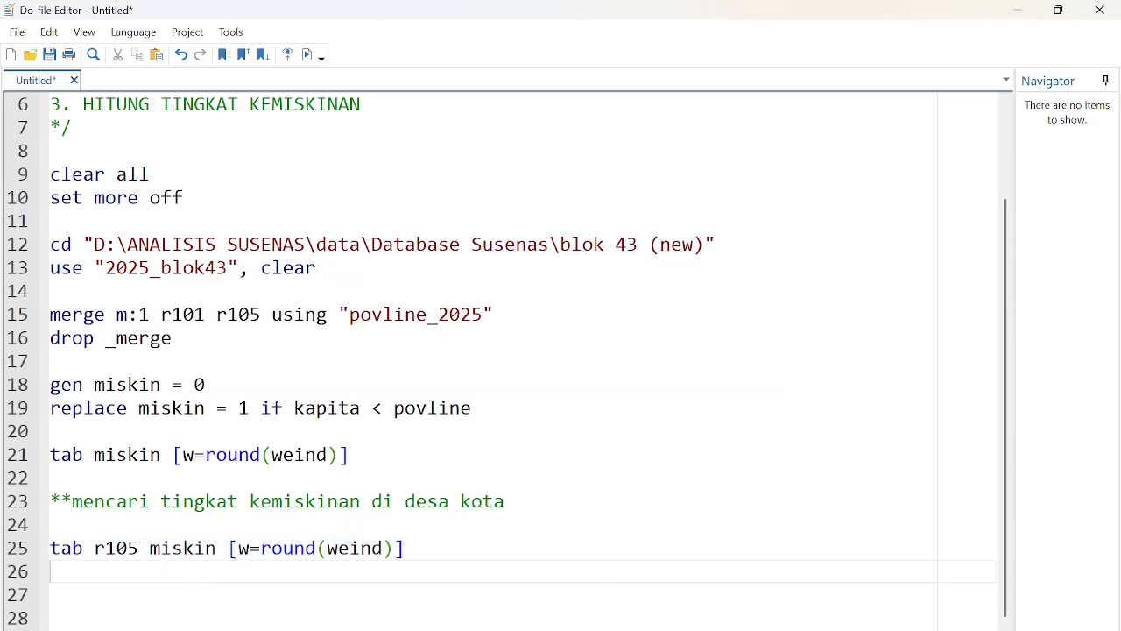
{"action": "left_click", "coordinate": [424, 554]}
{"action": "key", "text": "Down"}
{"action": "key", "text": "Return"}
{"action": "type", "text": "t"}
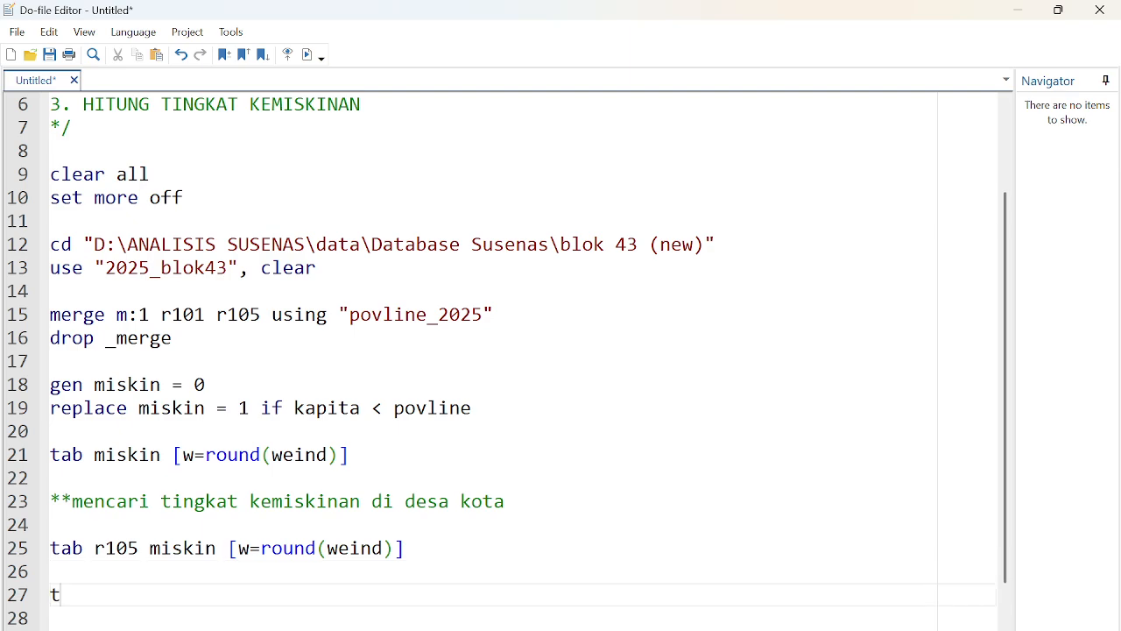
{"action": "type", "text": "ab r105"}
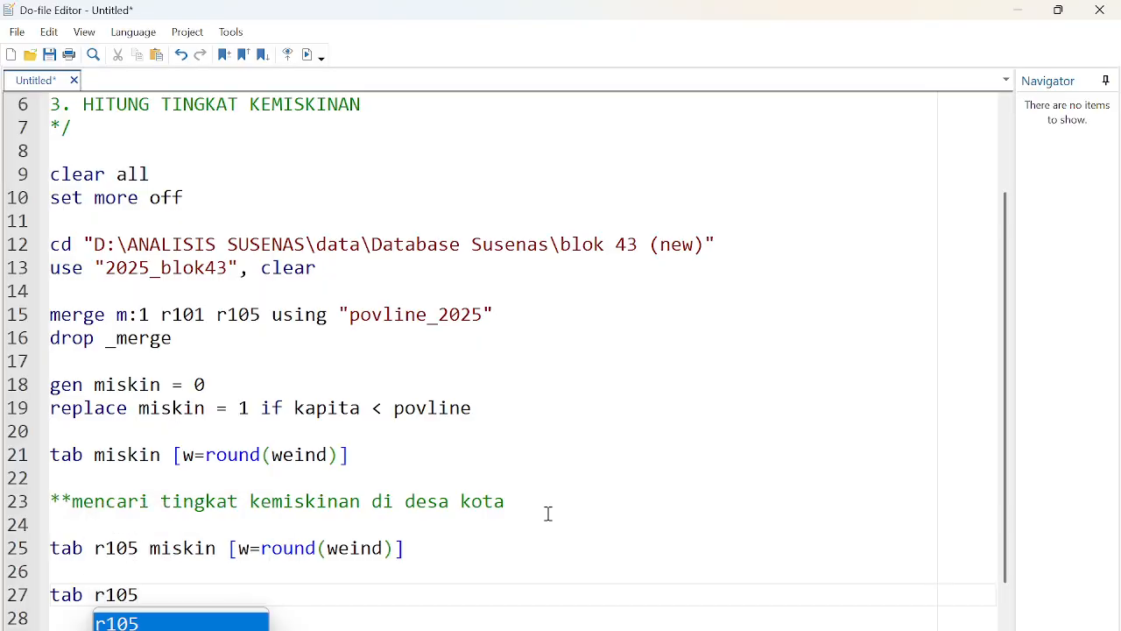
{"action": "key", "text": "BackSpace"}
{"action": "key", "text": "BackSpace"}
{"action": "key", "text": "BackSpace"}
{"action": "key", "text": "BackSpace"}
{"action": "key", "text": "BackSpace"}
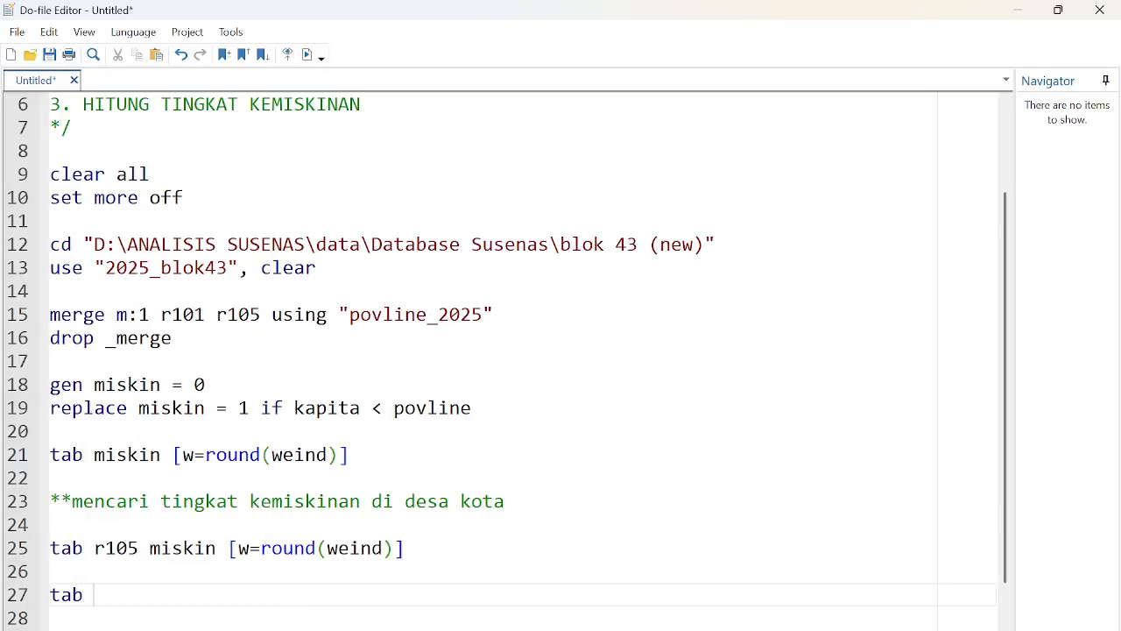
{"action": "type", "text": "miskin"}
{"action": "type", "text": " [w=rou"}
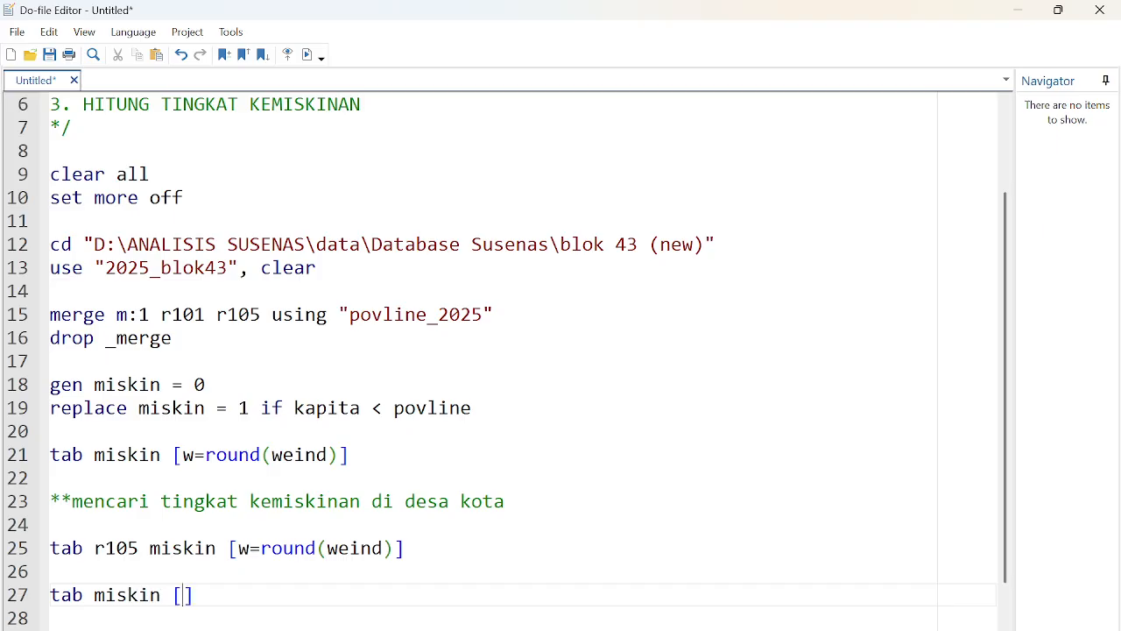
{"action": "type", "text": "nd(weind"}
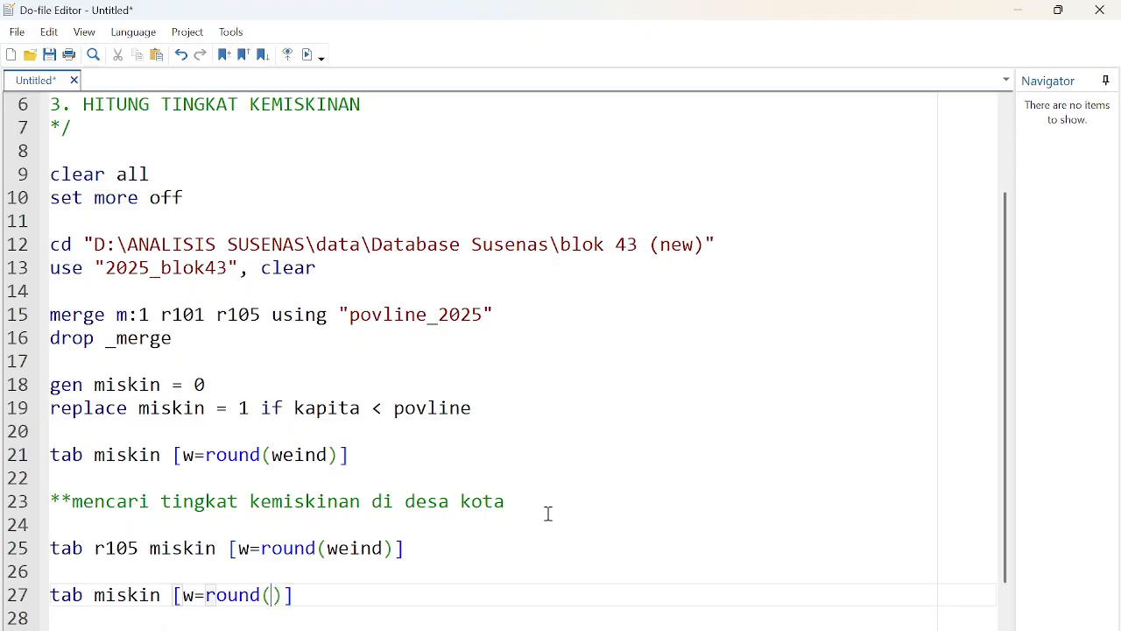
- Restrict the tabulation on line 27 by adding the condition "if r105==1" at its end
{"action": "type", "text": ")] if r"}
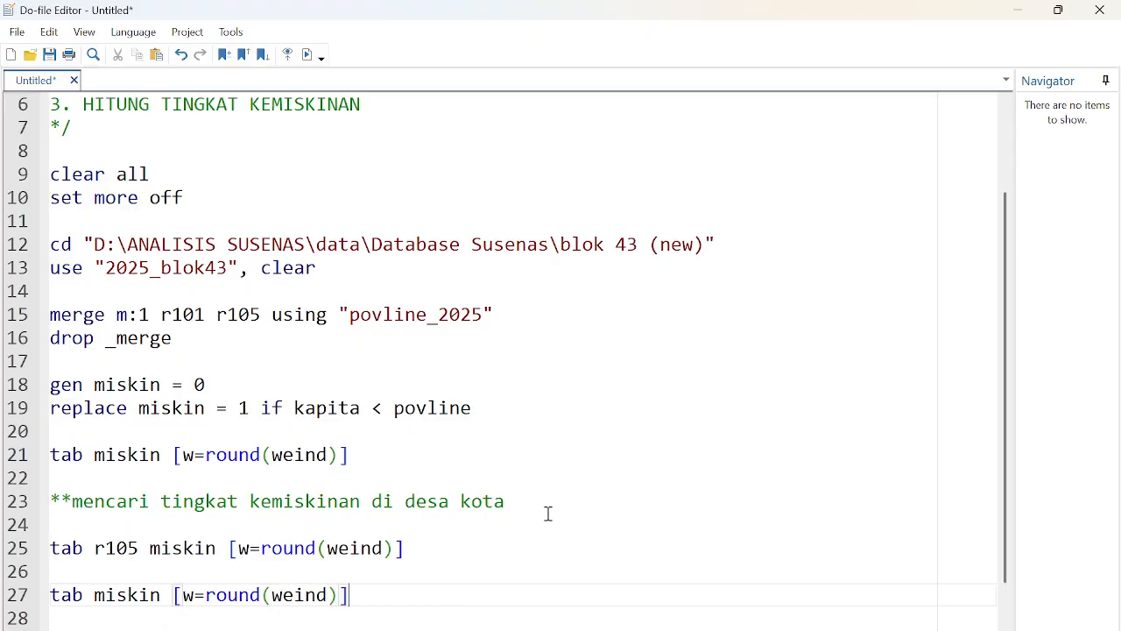
{"action": "type", "text": "10"}
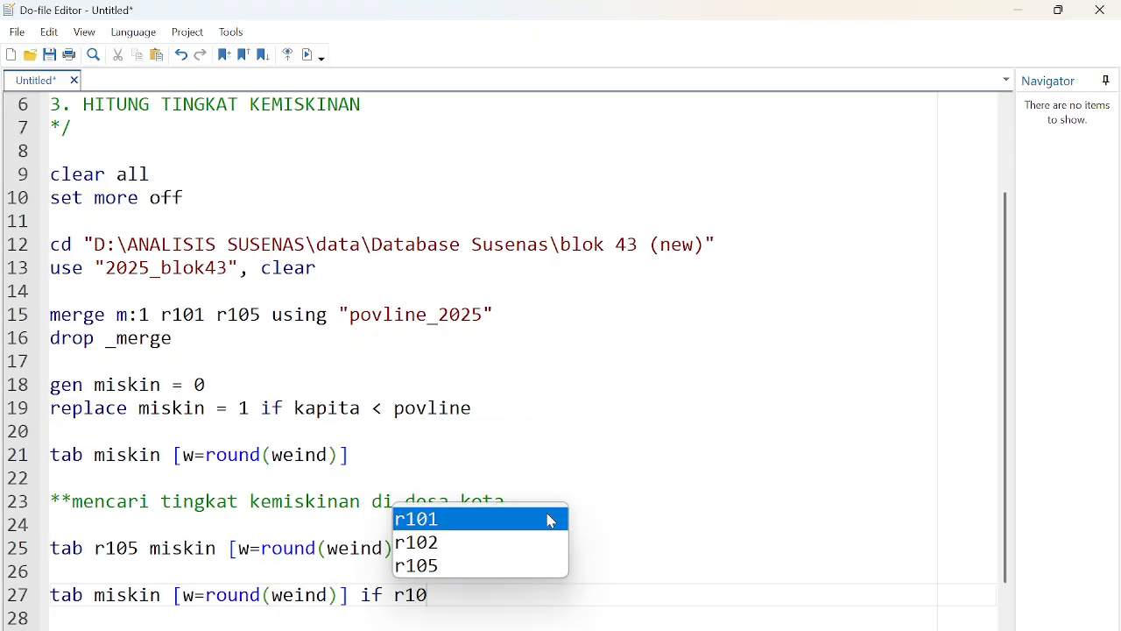
{"action": "type", "text": "5=="}
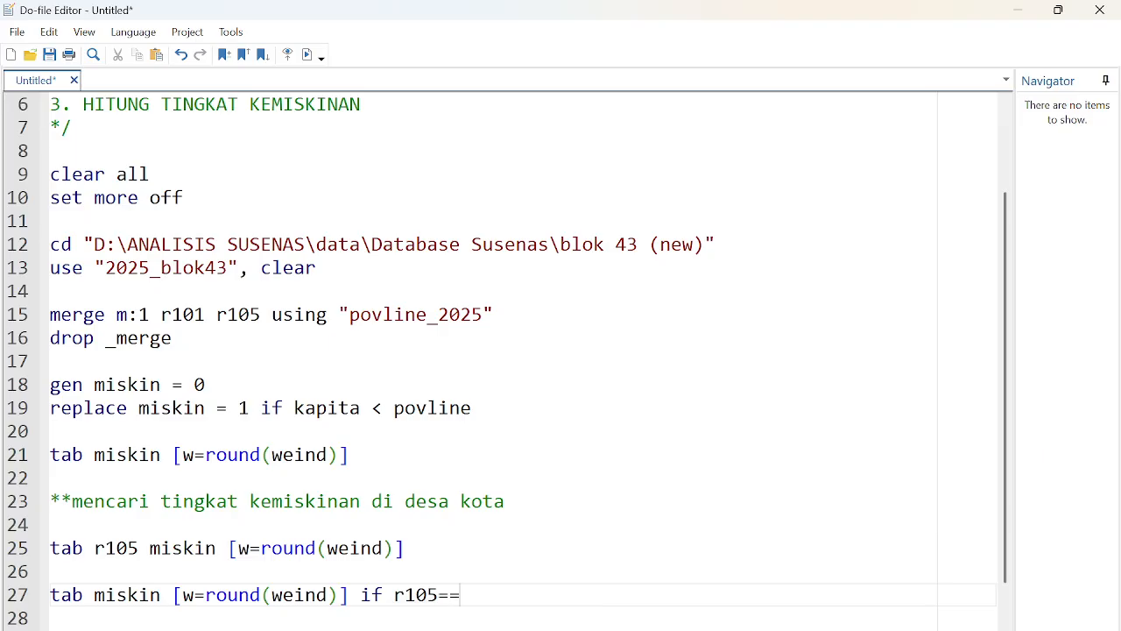
{"action": "type", "text": "1"}
{"action": "key", "text": "BackSpace"}
{"action": "key", "text": "BackSpace"}
{"action": "key", "text": "BackSpace"}
{"action": "key", "text": "BackSpace"}
{"action": "key", "text": "BackSpace"}
{"action": "key", "text": "BackSpace"}
{"action": "type", "text": "r105"}
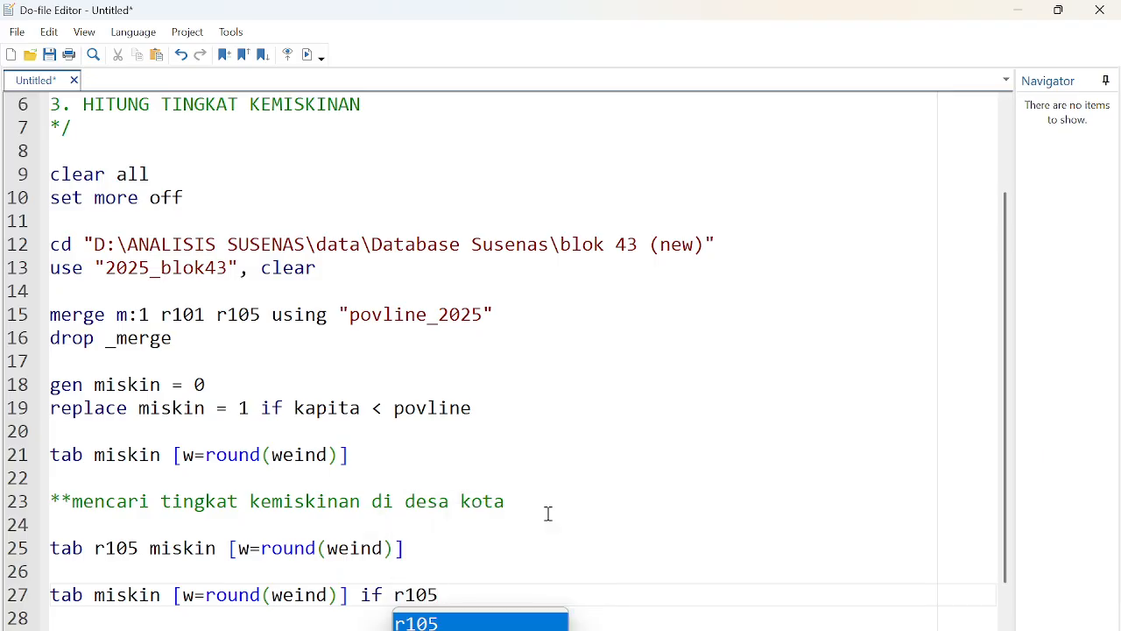
{"action": "type", "text": "==1"}
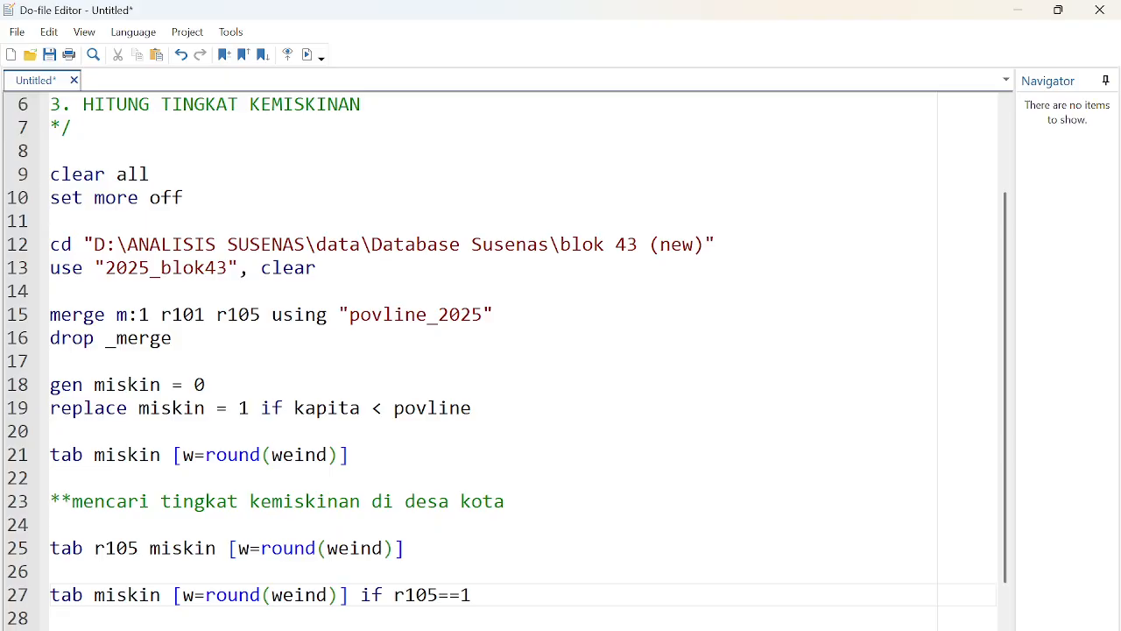
- Copy the line "tab miskin [w=round(weind)] if r105==1" and paste the duplicate on line 28
{"action": "key", "text": "Return"}
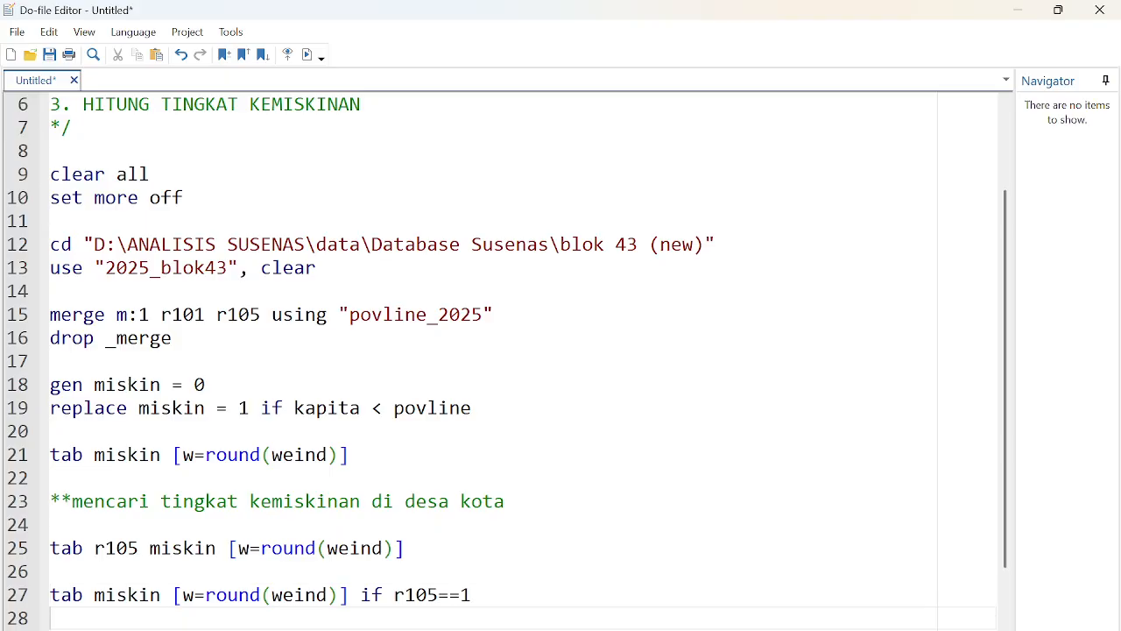
{"action": "key", "text": "shift+Up"}
{"action": "key", "text": "ctrl+c"}
{"action": "key", "text": "Down"}
{"action": "key", "text": "Down"}
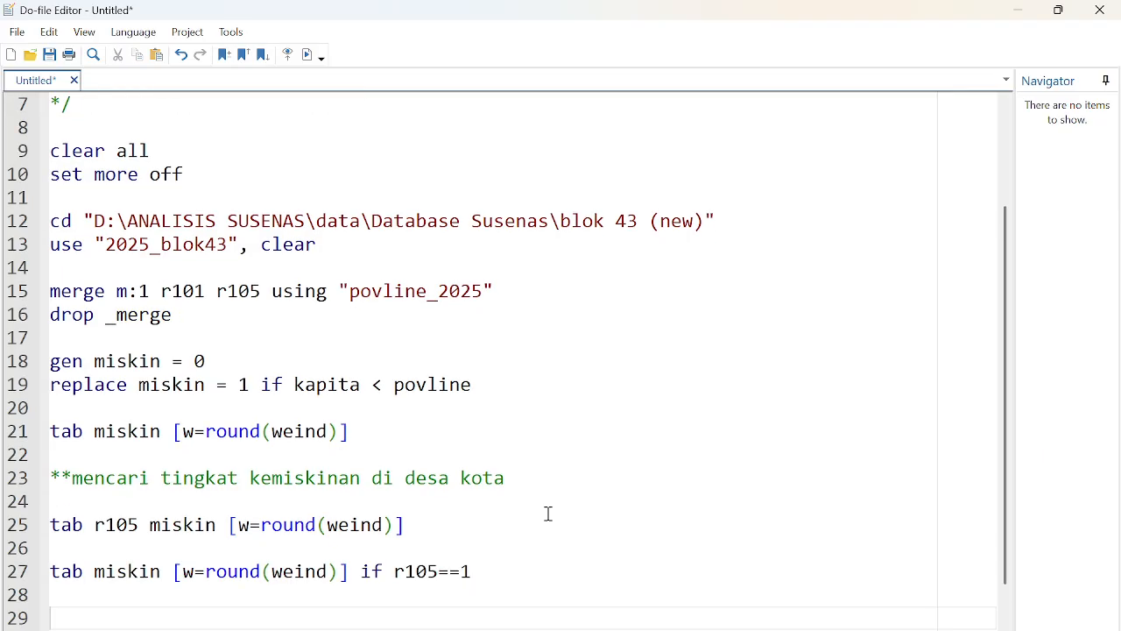
{"action": "key", "text": "Up"}
{"action": "key", "text": "ctrl+v"}
- Change the condition in the duplicated tabulation on line 28 to r105==2
{"action": "key", "text": "Up"}
{"action": "key", "text": "Up"}
{"action": "key", "text": "Up"}
{"action": "key", "text": "Down"}
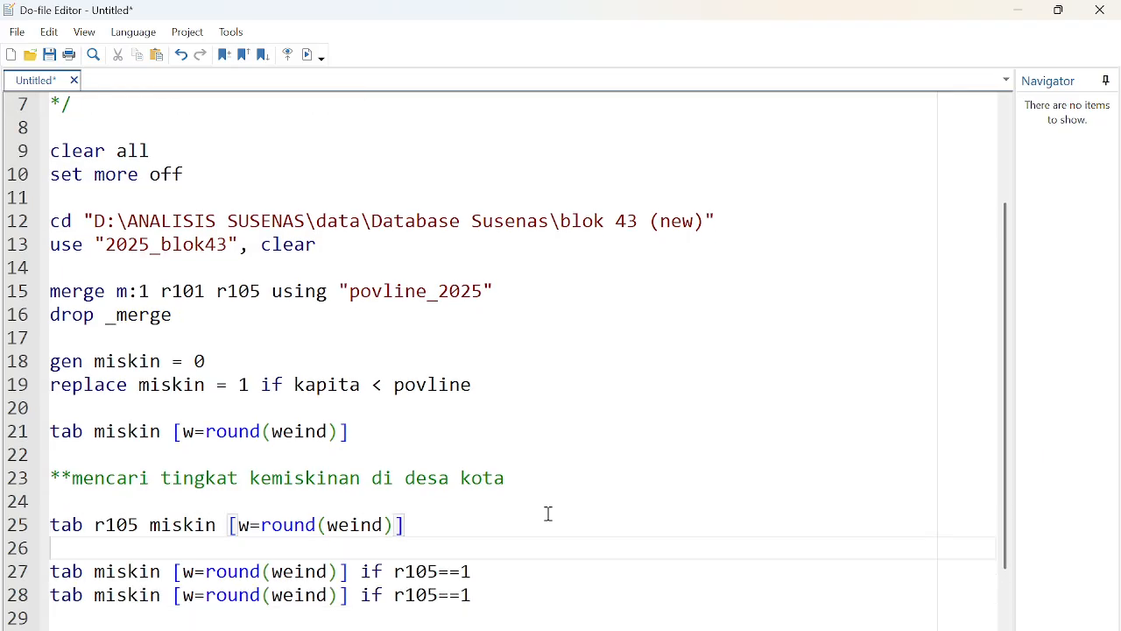
{"action": "key", "text": "Down"}
{"action": "key", "text": "Down"}
{"action": "key", "text": "Right"}
{"action": "key", "text": "Right"}
{"action": "key", "text": "Right"}
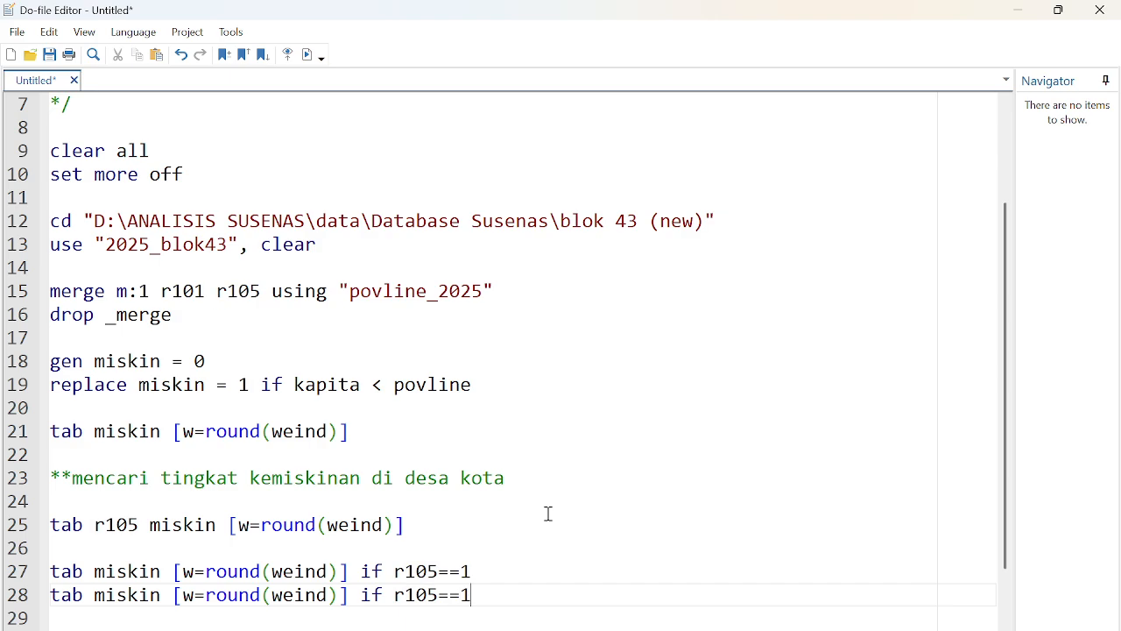
{"action": "key", "text": "shift+Left"}
{"action": "type", "text": "2"}
- Run only the two miskin tabulations for r105==1 and r105==2, and show their output in the Stata results
{"action": "left_click_drag", "start_coordinate": [50, 571], "coordinate": [638, 621]}
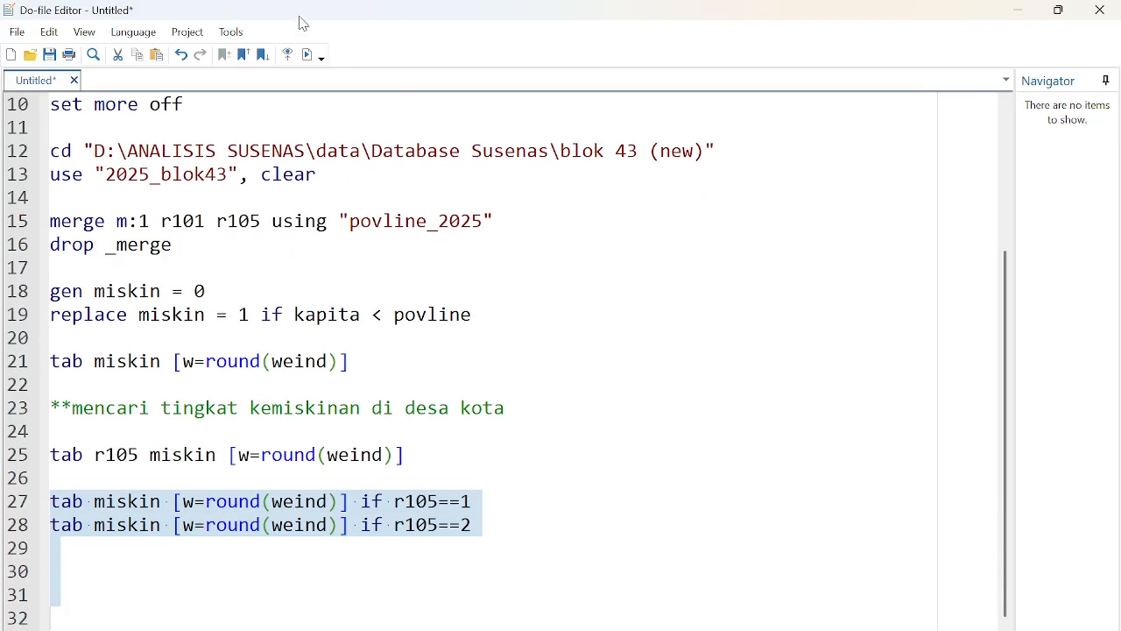
{"action": "left_click", "coordinate": [307, 54]}
{"action": "left_click", "coordinate": [692, 561]}
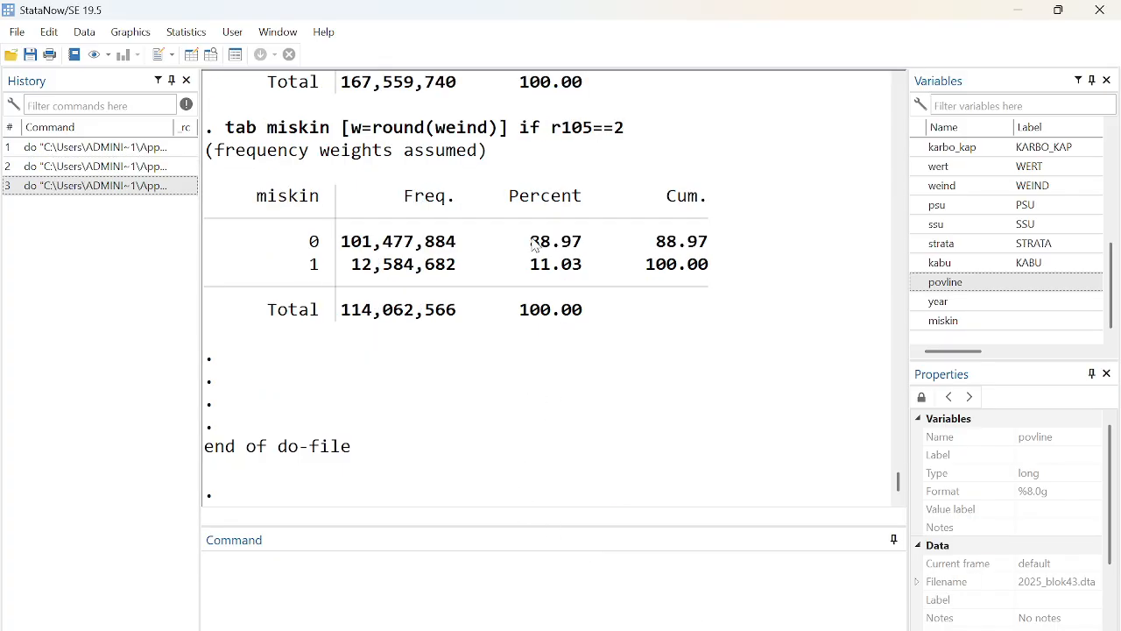
{"action": "scroll", "coordinate": [505, 313], "scroll_direction": "up", "scroll_amount": 4}
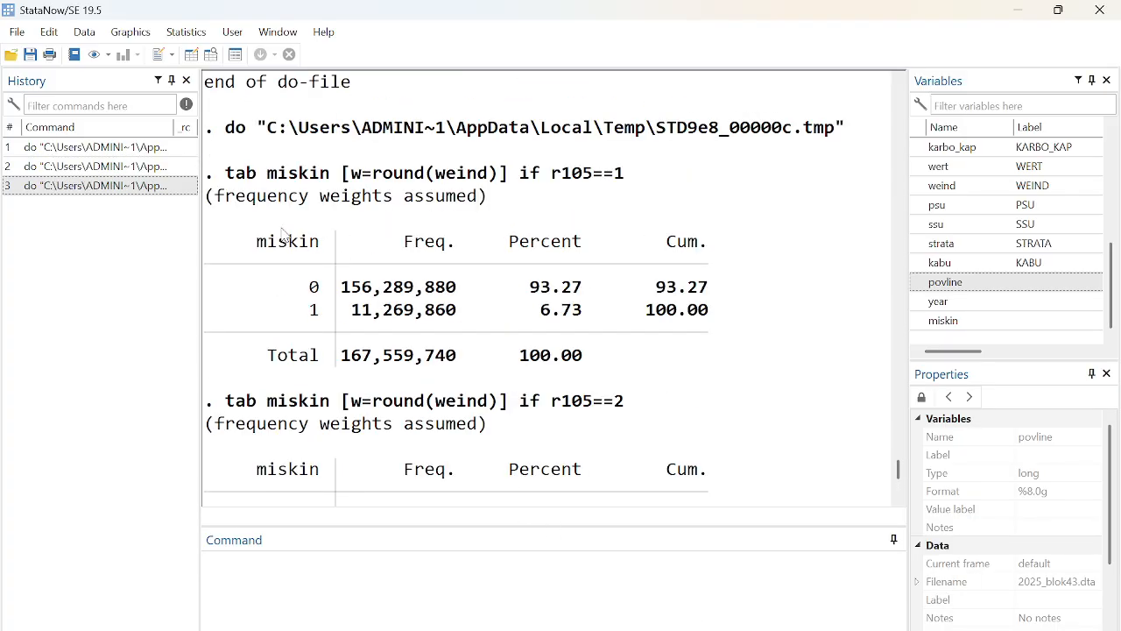
- Examine the poor percentage for r105==1, compare it with the urban figure in the BPS press release in Chrome, and return to Stata
{"action": "left_click_drag", "start_coordinate": [542, 317], "coordinate": [592, 313]}
{"action": "scroll", "coordinate": [363, 274], "scroll_direction": "up", "scroll_amount": 1}
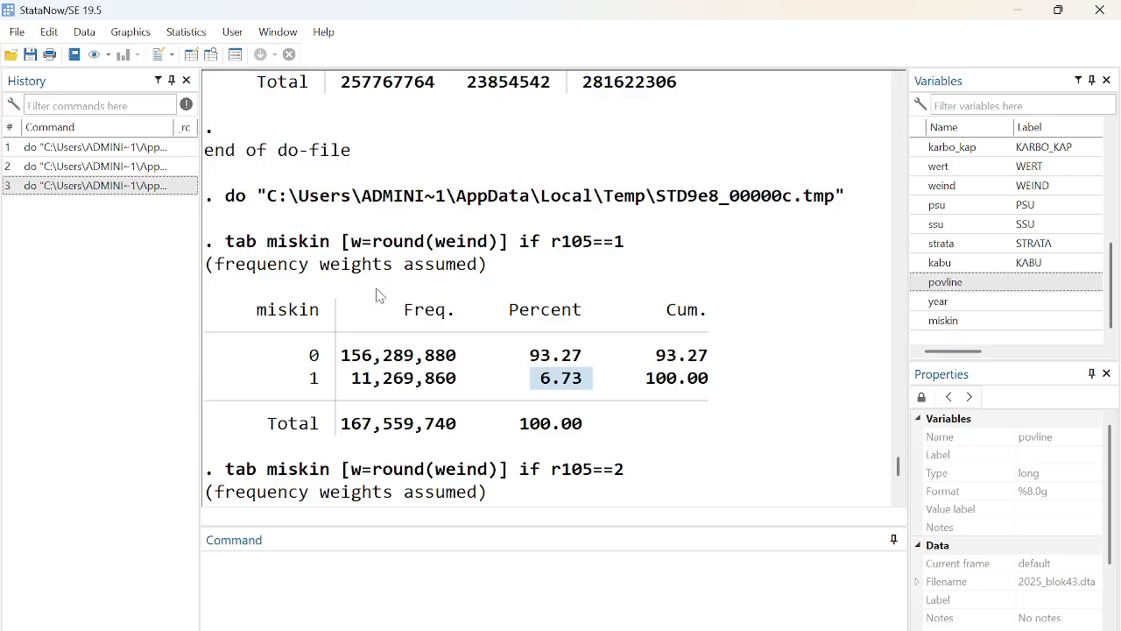
{"action": "left_click_drag", "start_coordinate": [552, 246], "coordinate": [644, 249]}
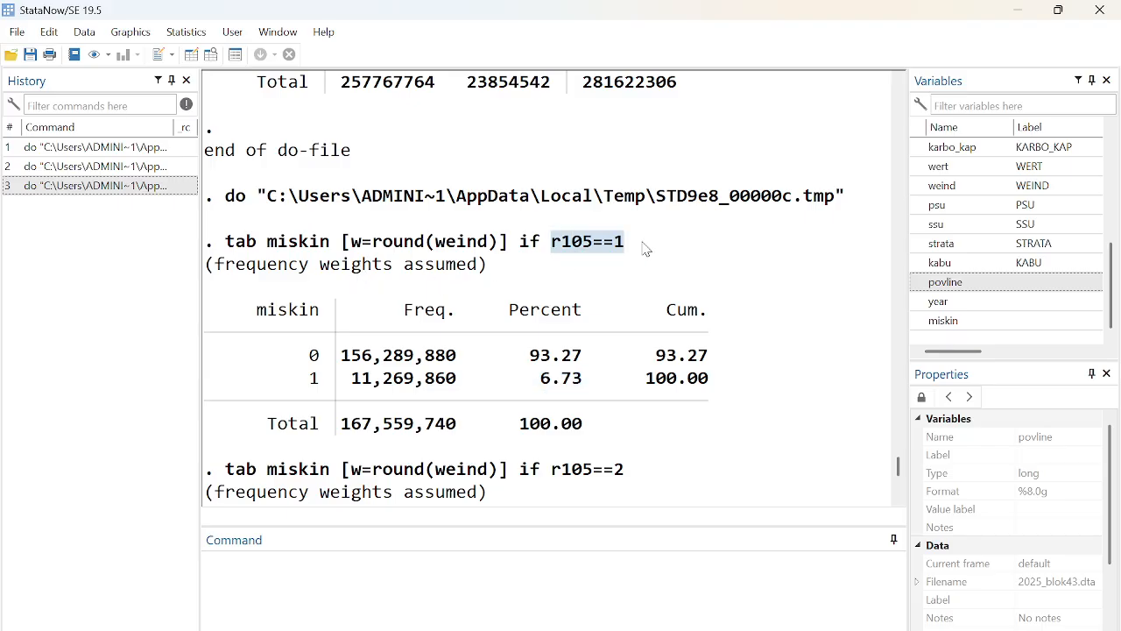
{"action": "left_click_drag", "start_coordinate": [543, 385], "coordinate": [595, 381]}
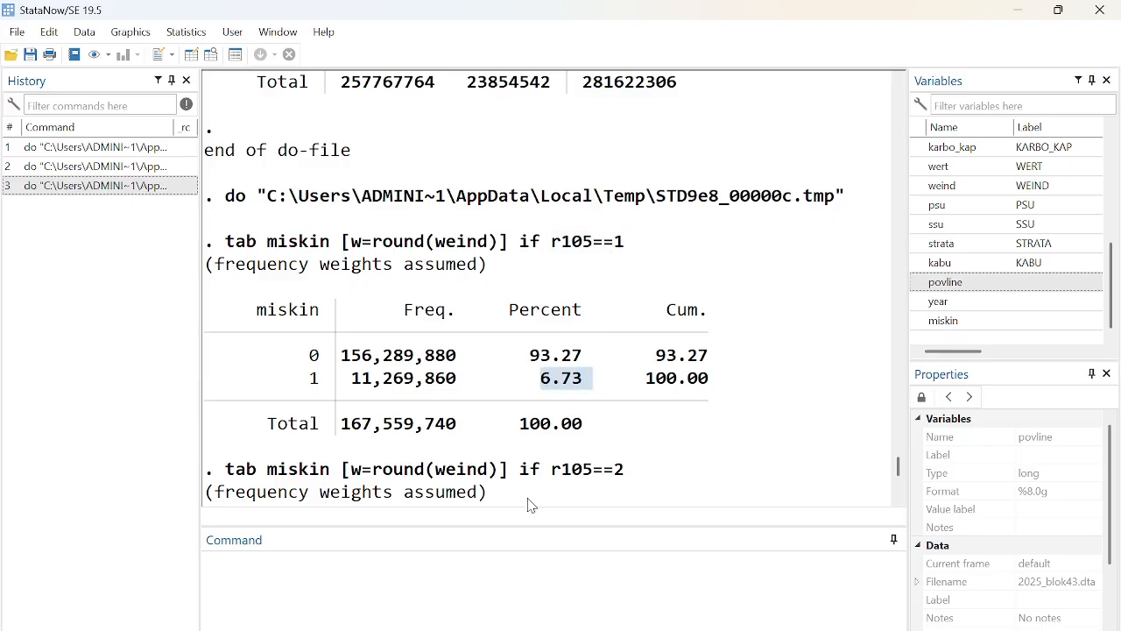
{"action": "key", "text": "alt+Tab"}
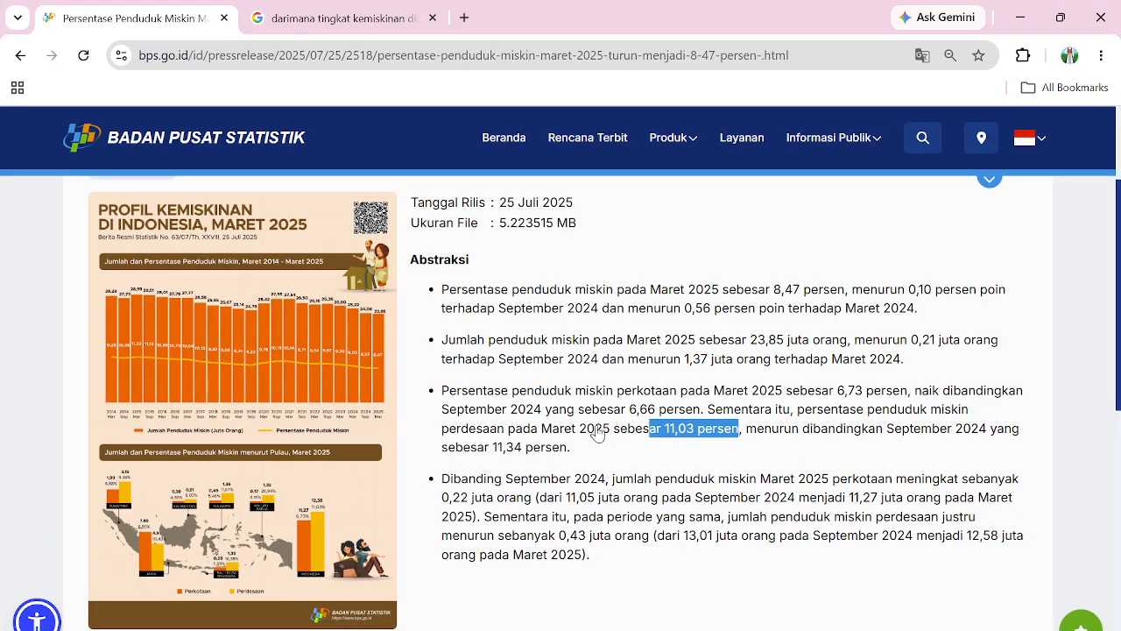
{"action": "left_click", "coordinate": [1019, 18]}
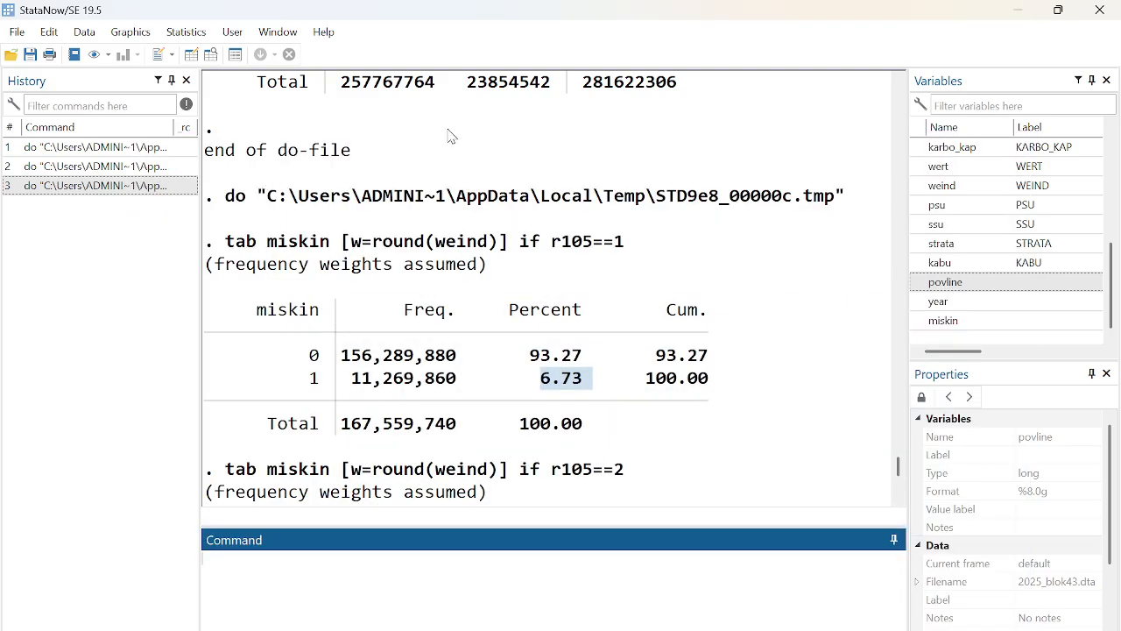
- Examine the r105==1 poor count and the r105==2 poor percentage, and check the BPS press release figures again in Chrome
{"action": "left_click_drag", "start_coordinate": [349, 385], "coordinate": [452, 388]}
{"action": "scroll", "coordinate": [544, 330], "scroll_direction": "down", "scroll_amount": 3}
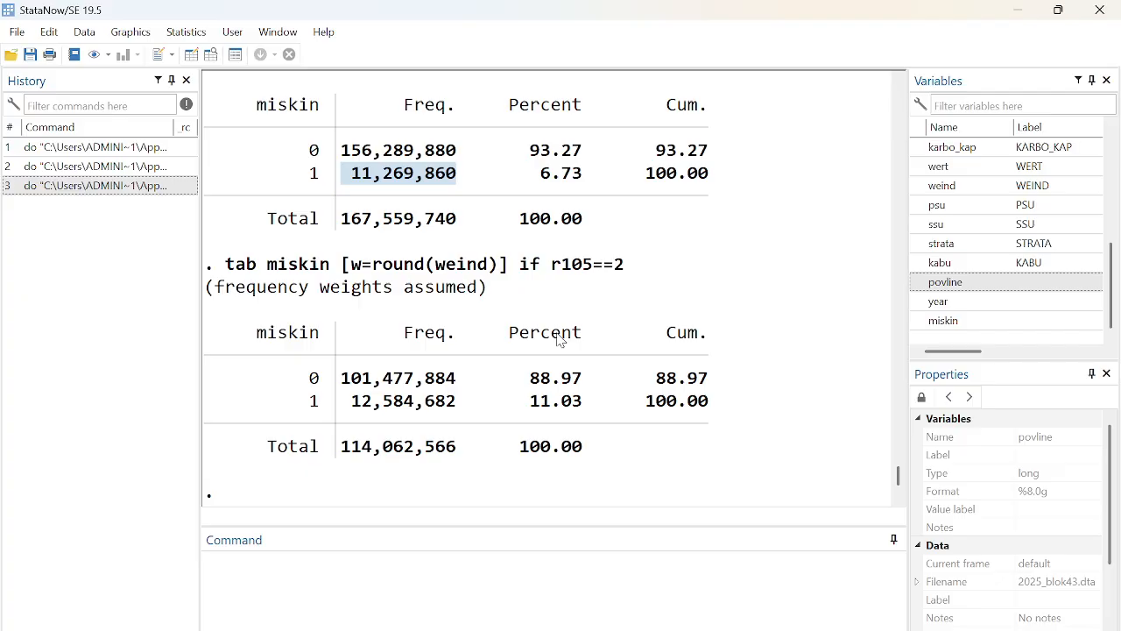
{"action": "key", "text": "Return"}
{"action": "key", "text": "Return"}
{"action": "key", "text": "Return"}
{"action": "left_click_drag", "start_coordinate": [531, 337], "coordinate": [578, 340]}
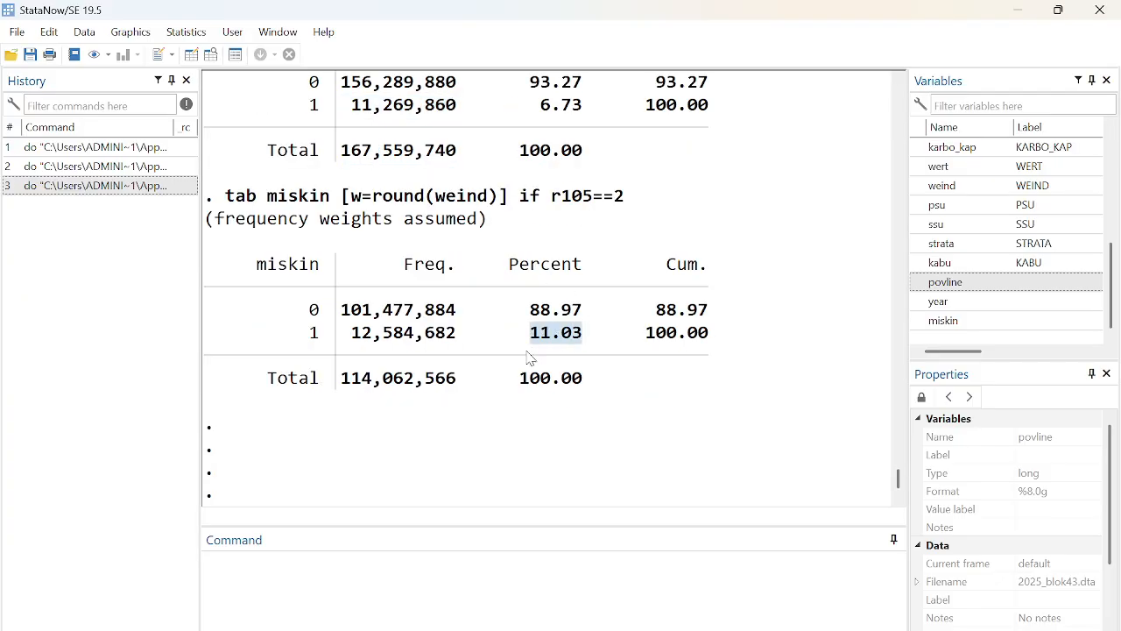
{"action": "mouse_move", "coordinate": [715, 629]}
{"action": "left_click", "coordinate": [674, 629]}
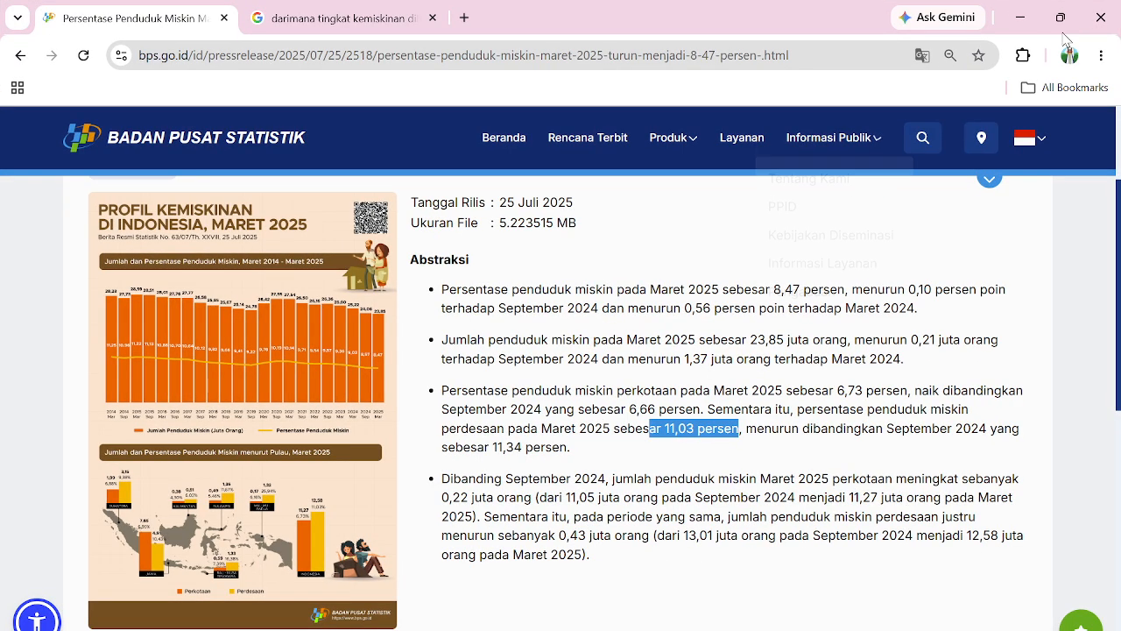
{"action": "left_click", "coordinate": [1020, 17]}
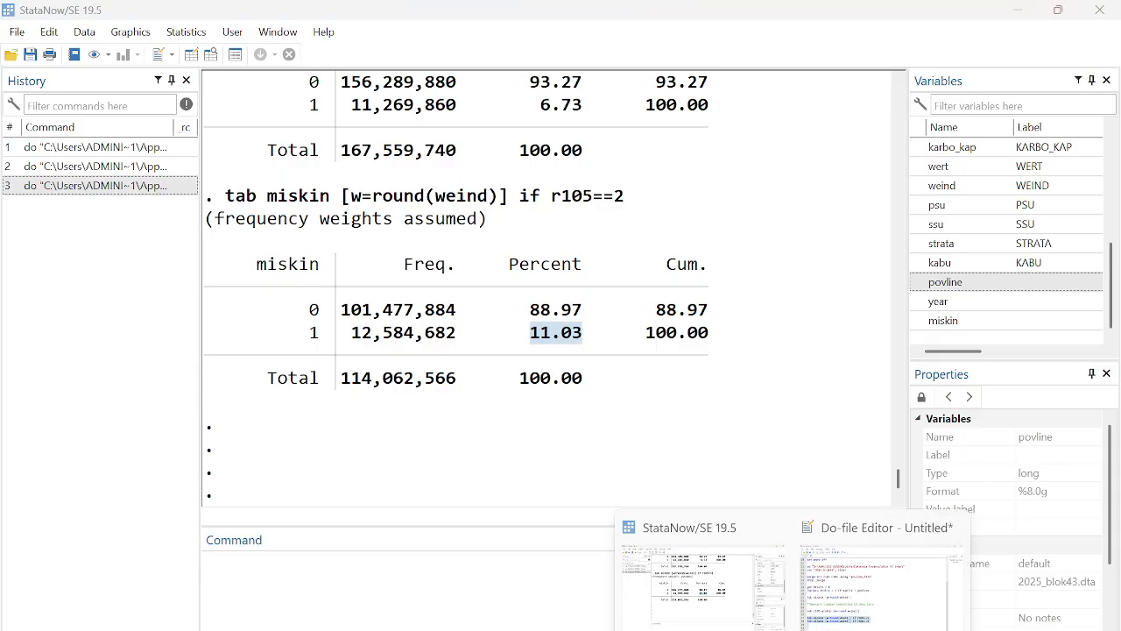
- In the do-file, add the command sepov kapita [w=round(weind)], p(povline) on line 30, below the two r105 tabulations
{"action": "left_click", "coordinate": [875, 569]}
{"action": "left_click", "coordinate": [487, 533]}
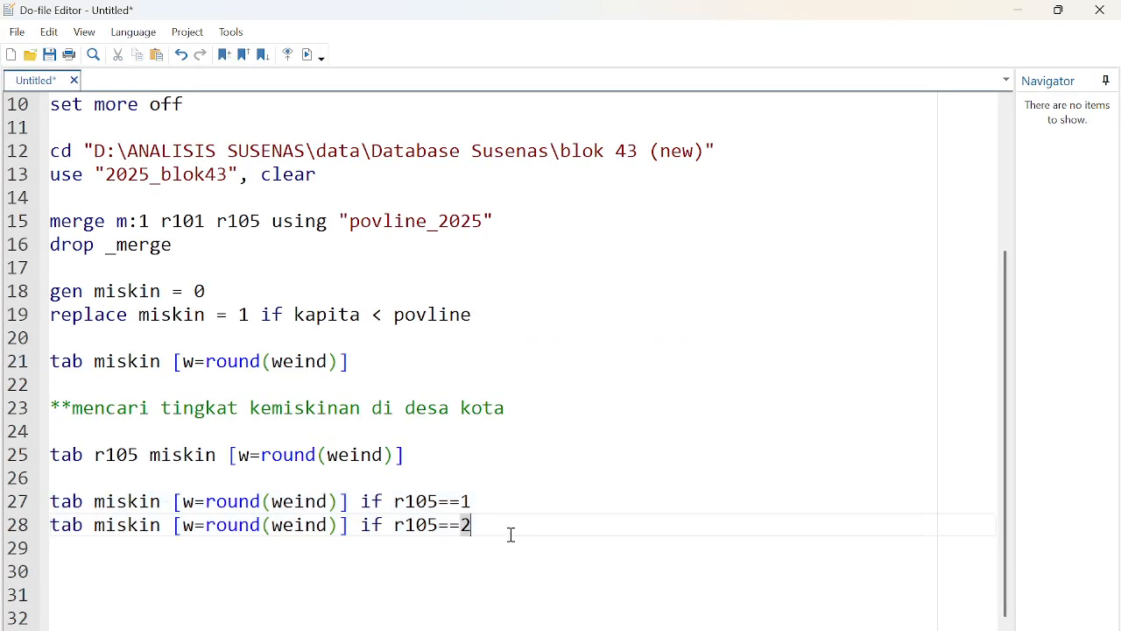
{"action": "key", "text": "Return"}
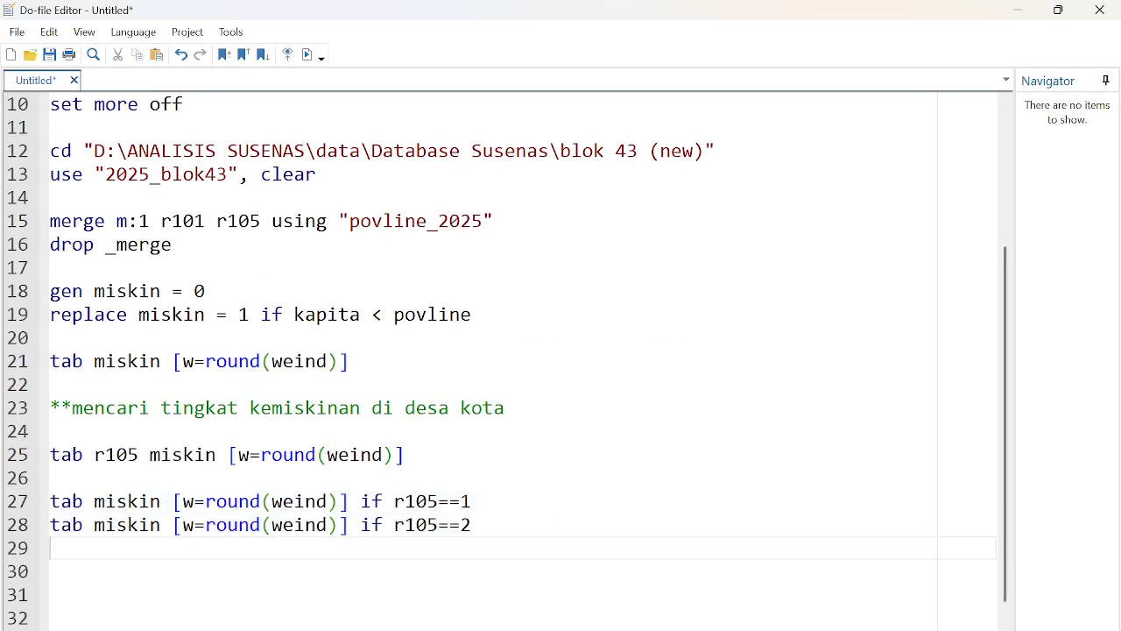
{"action": "key", "text": "Return"}
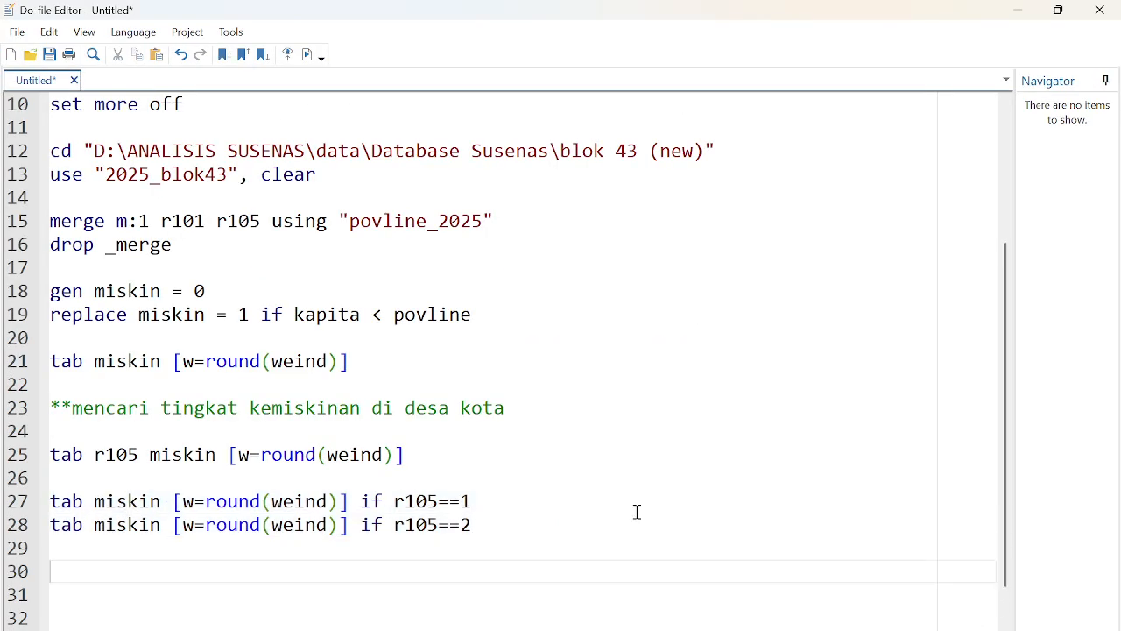
{"action": "scroll", "coordinate": [256, 408], "scroll_direction": "down", "scroll_amount": 1}
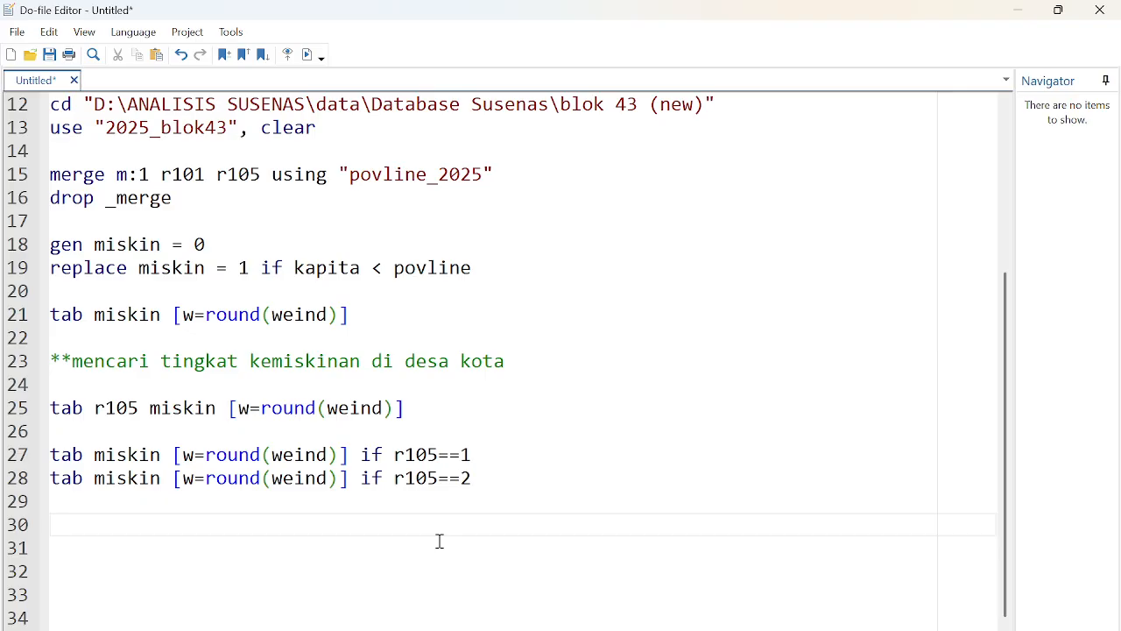
{"action": "type", "text": "sep"}
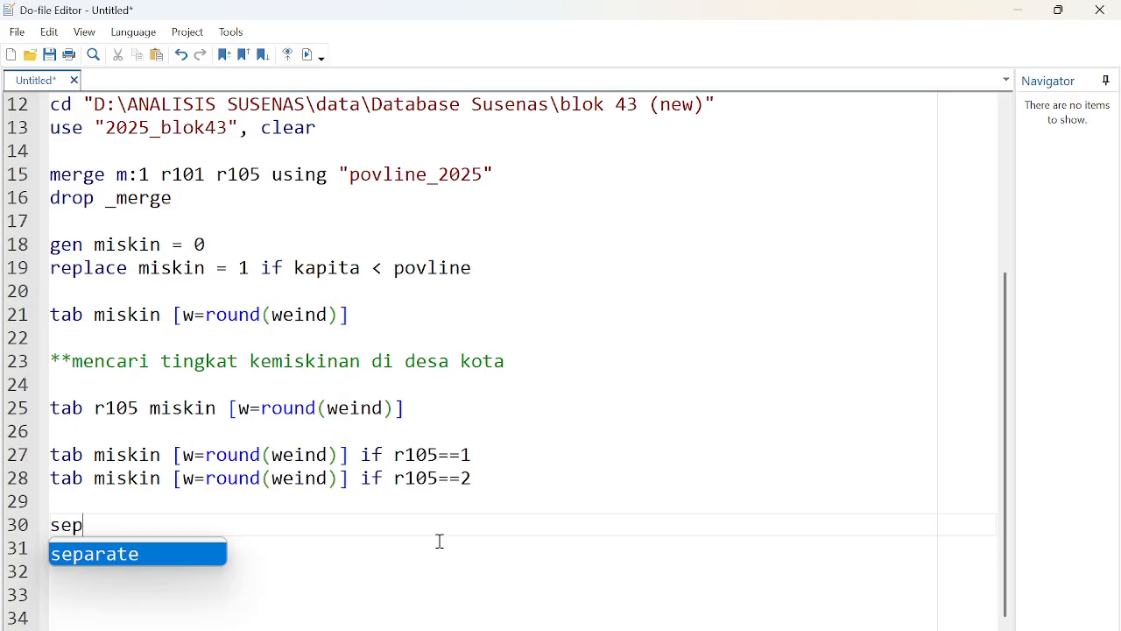
{"action": "type", "text": "ov "}
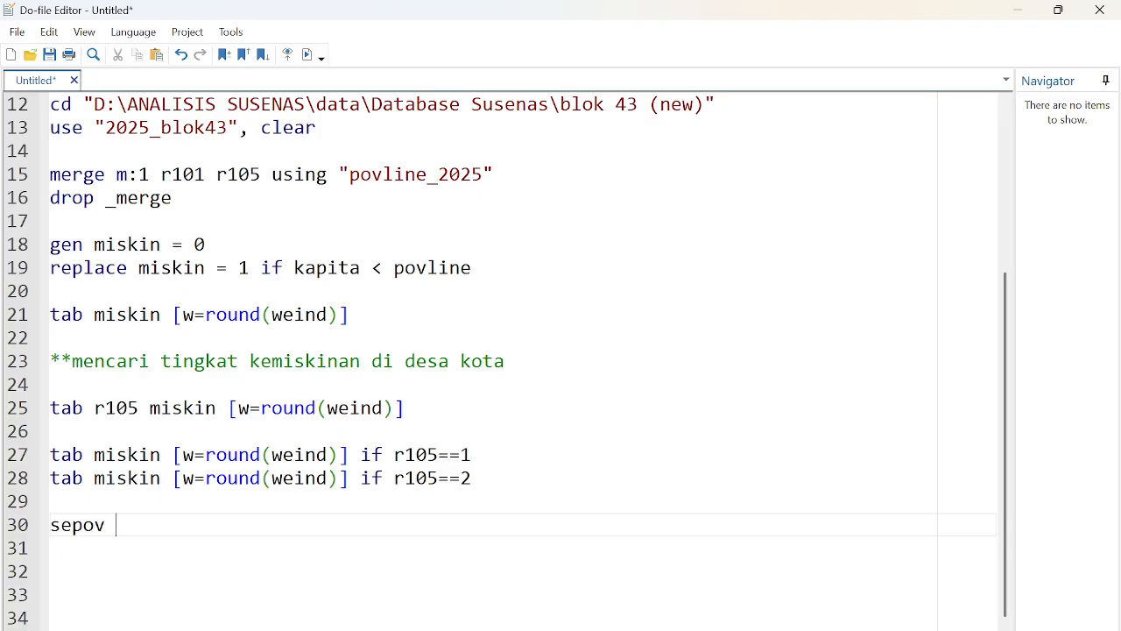
{"action": "type", "text": "kapita [w=rp"}
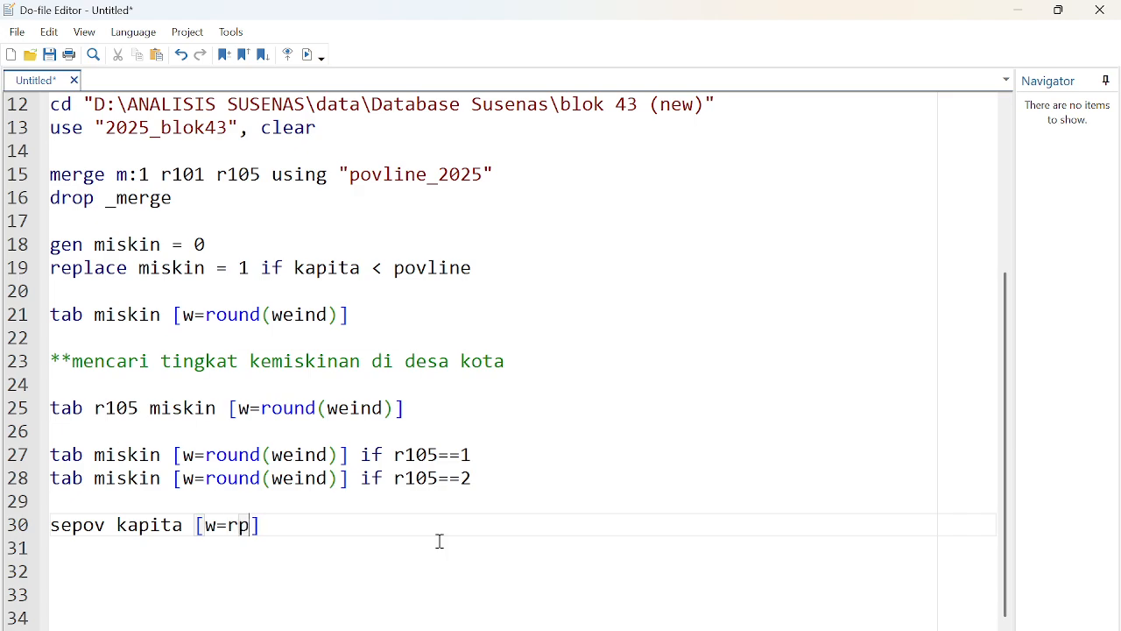
{"action": "type", "text": "ound"}
{"action": "key", "text": "BackSpace"}
{"action": "key", "text": "BackSpace"}
{"action": "key", "text": "BackSpace"}
{"action": "key", "text": "BackSpace"}
{"action": "key", "text": "BackSpace"}
{"action": "type", "text": "ound(weind)]"}
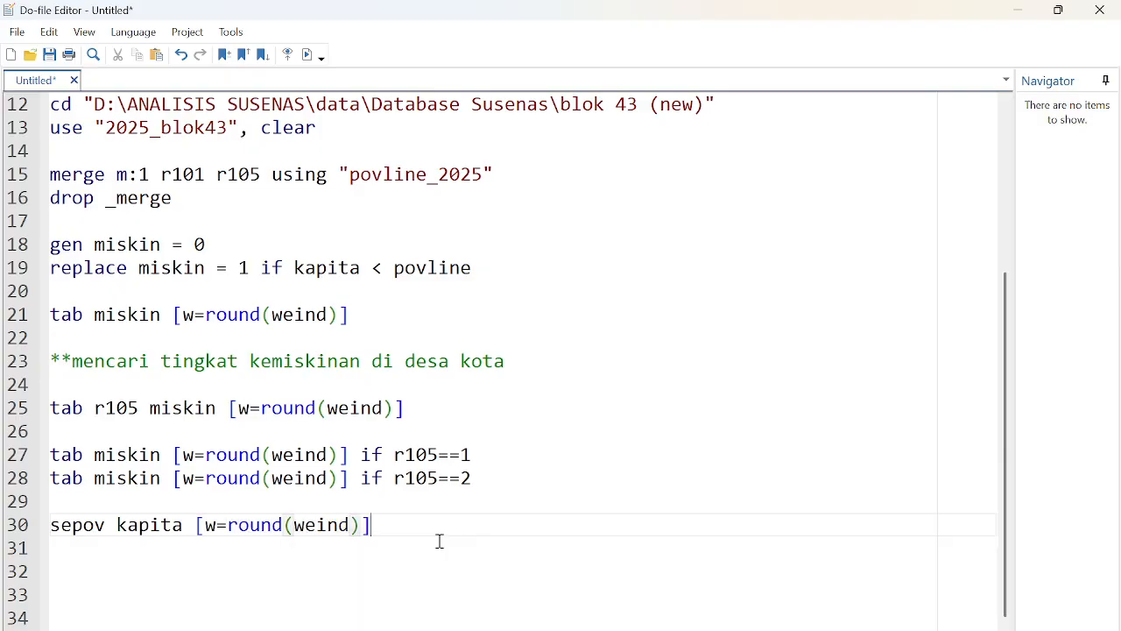
{"action": "type", "text": "(povl"}
{"action": "type", "text": "ine)"}
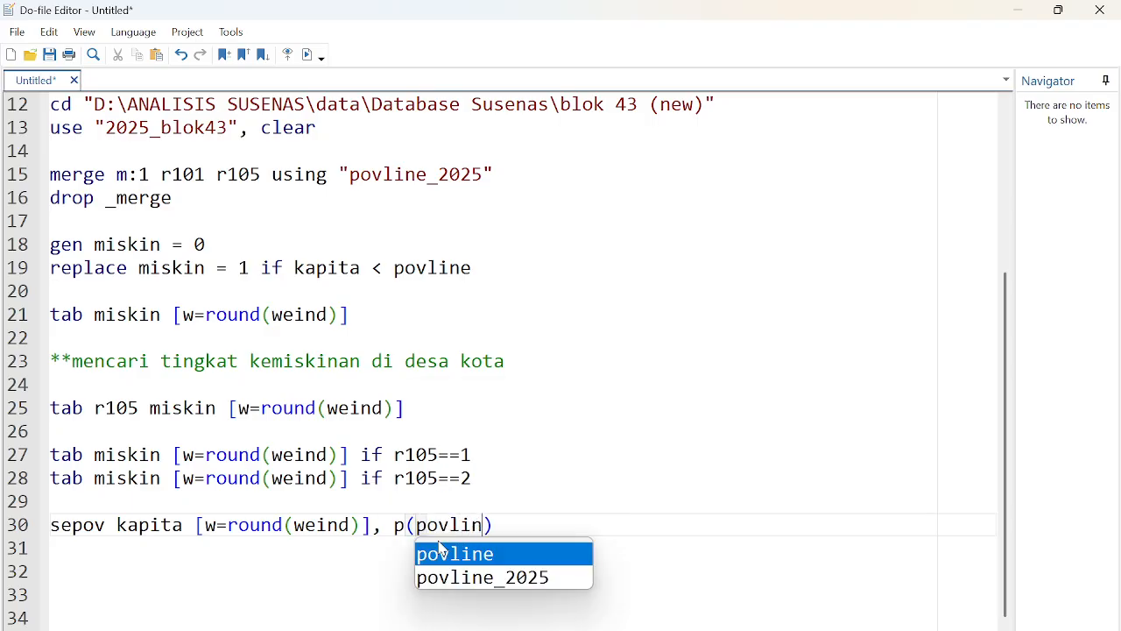
{"action": "left_click", "coordinate": [547, 395]}
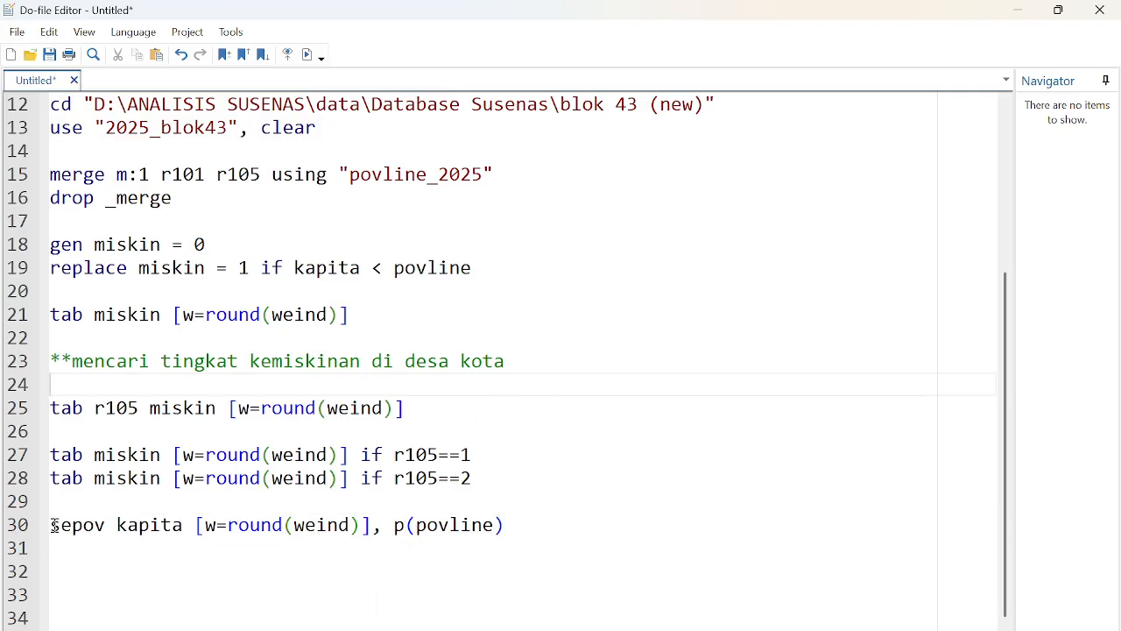
- Run only the sepov line and show its output in the Stata results
{"action": "left_click_drag", "start_coordinate": [50, 523], "coordinate": [690, 519]}
{"action": "left_click", "coordinate": [307, 54]}
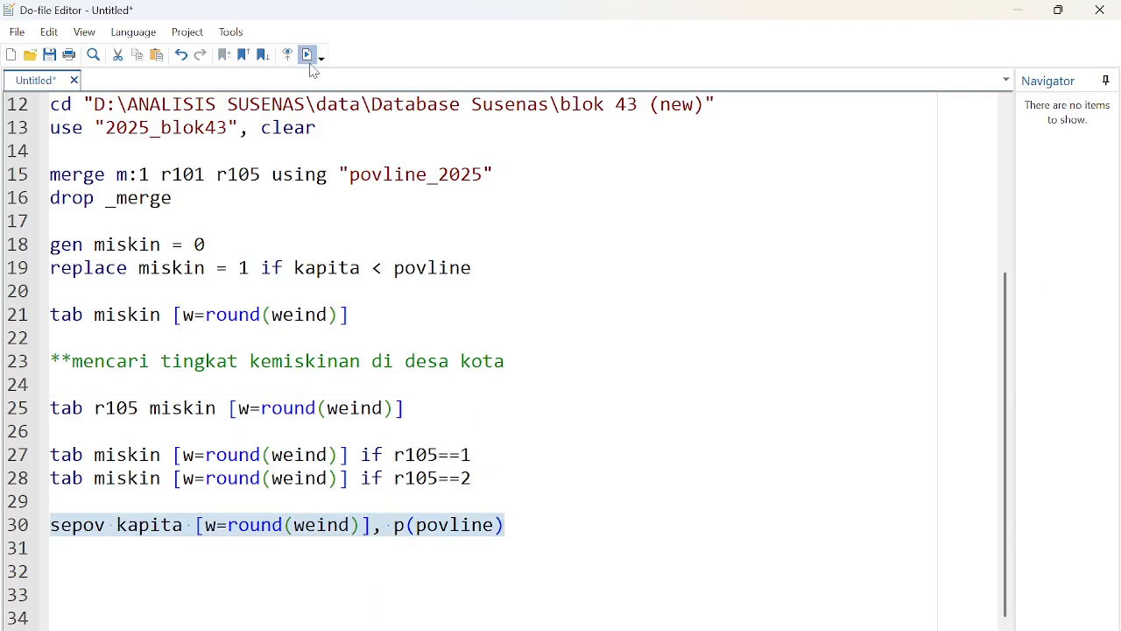
{"action": "left_click", "coordinate": [710, 624]}
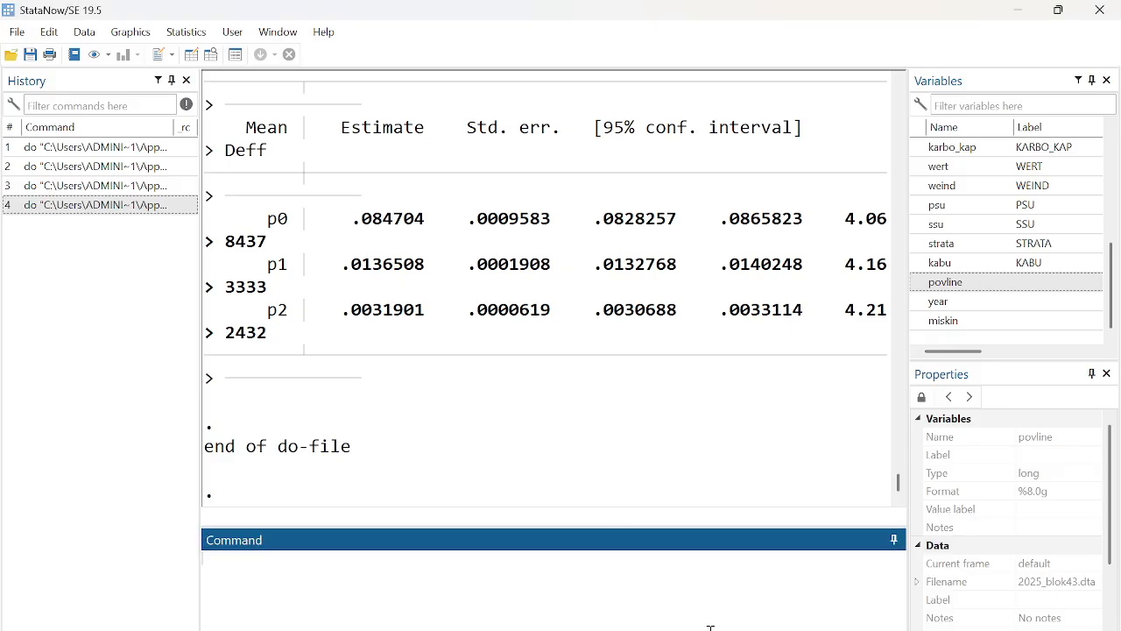
- Clear the Stata results output and the command history
{"action": "right_click", "coordinate": [401, 292]}
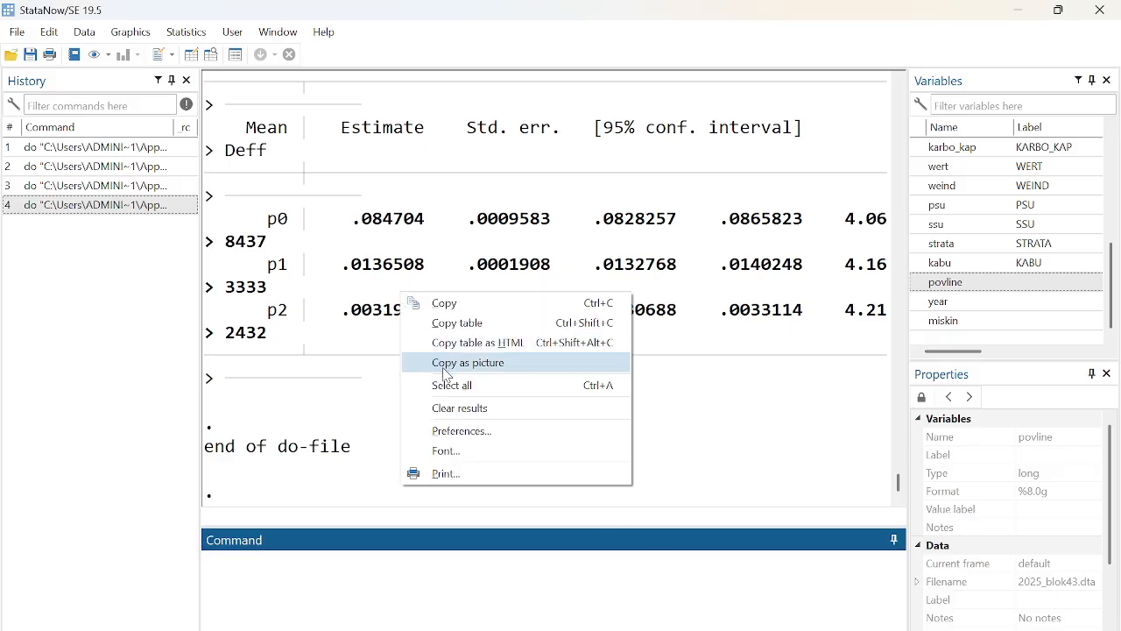
{"action": "left_click", "coordinate": [449, 408]}
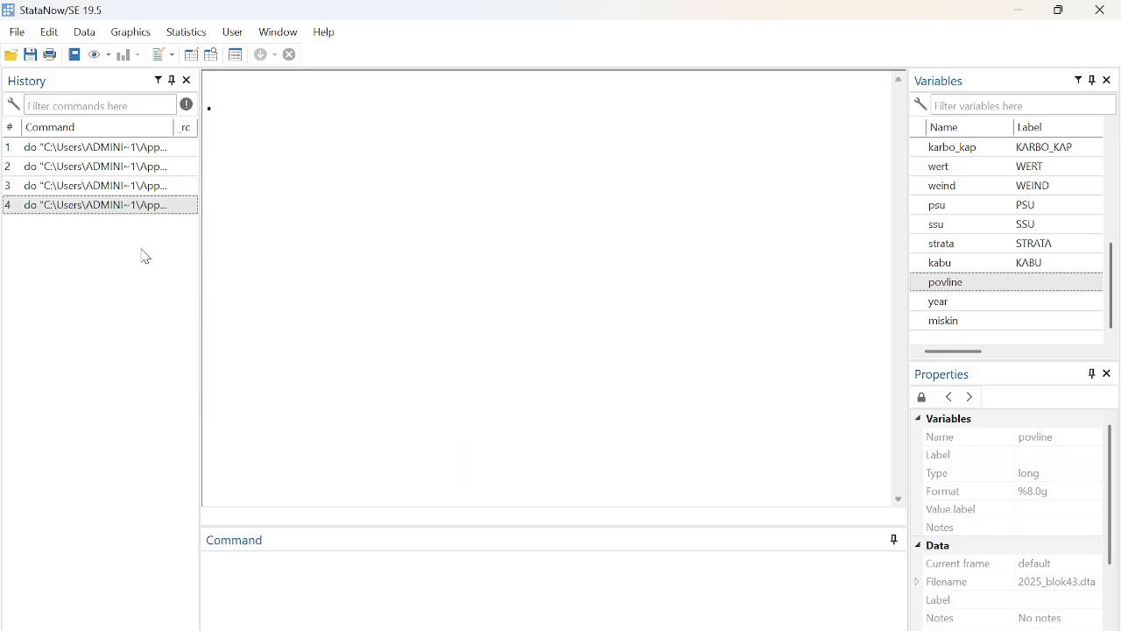
{"action": "right_click", "coordinate": [120, 243]}
{"action": "left_click", "coordinate": [158, 333]}
- Set the results font size to 8, keeping Consolas Regular
{"action": "right_click", "coordinate": [348, 268]}
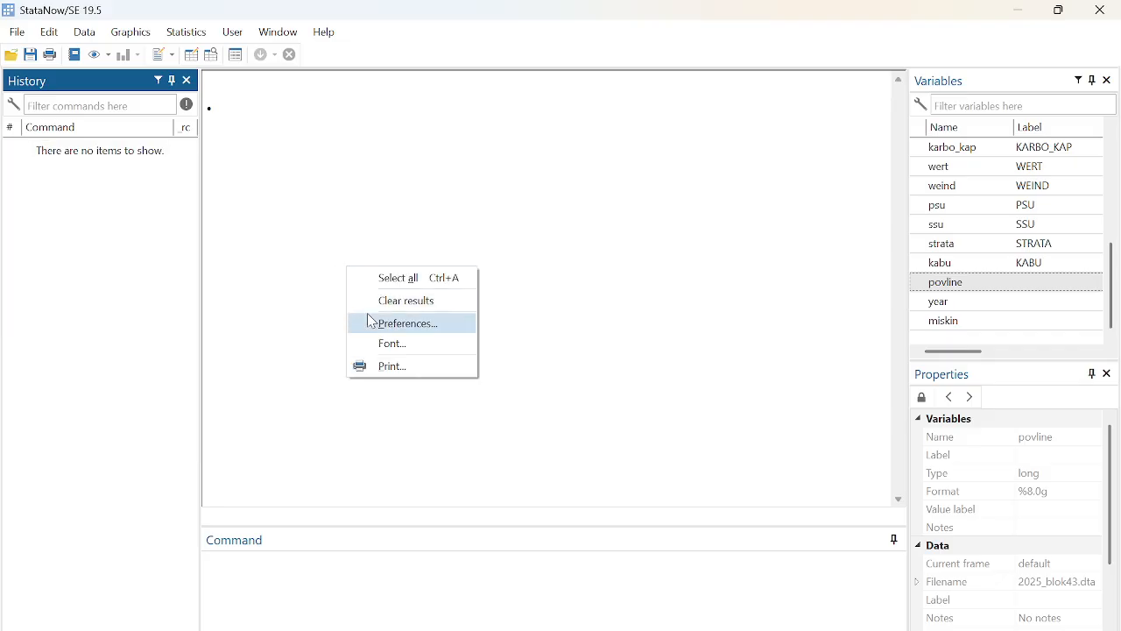
{"action": "left_click", "coordinate": [373, 343]}
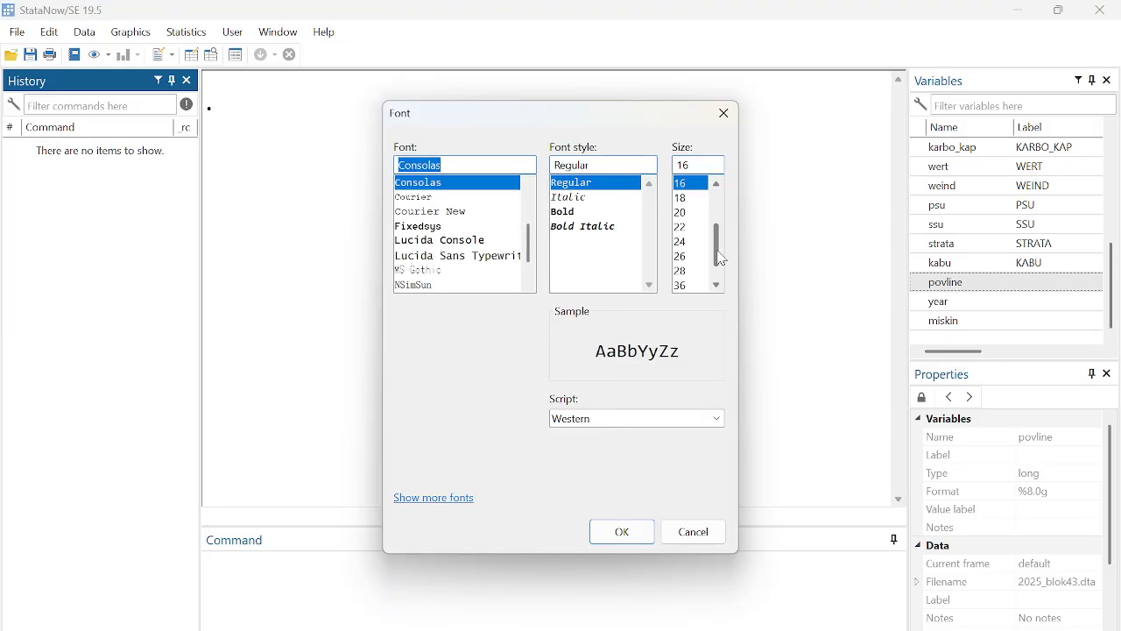
{"action": "left_click_drag", "start_coordinate": [716, 245], "coordinate": [718, 201]}
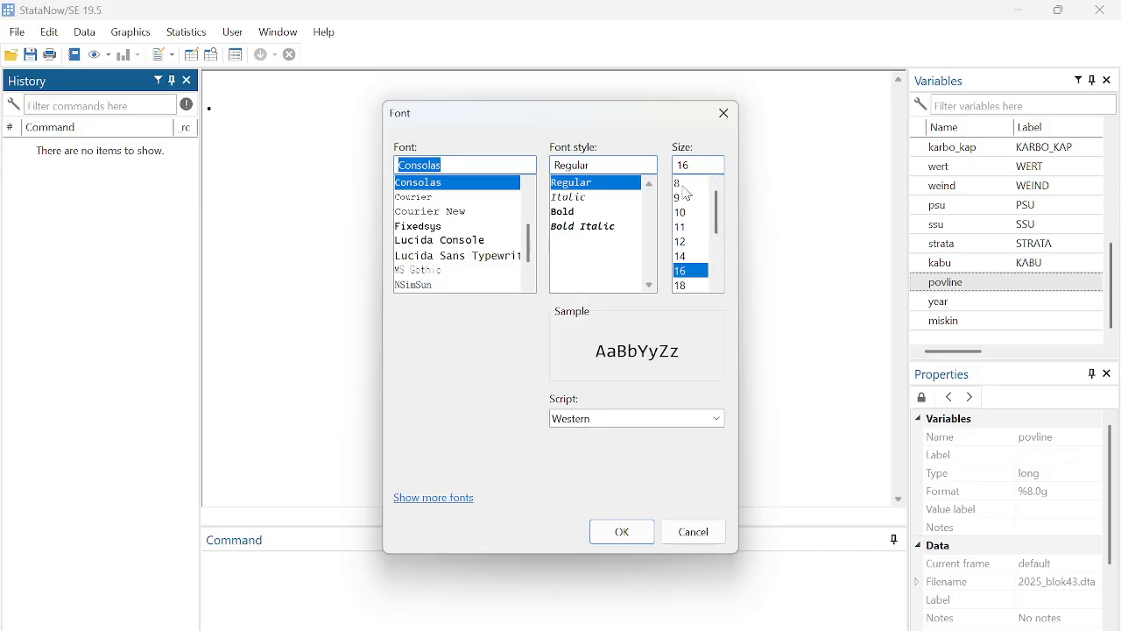
{"action": "left_click", "coordinate": [681, 183]}
{"action": "left_click", "coordinate": [636, 540]}
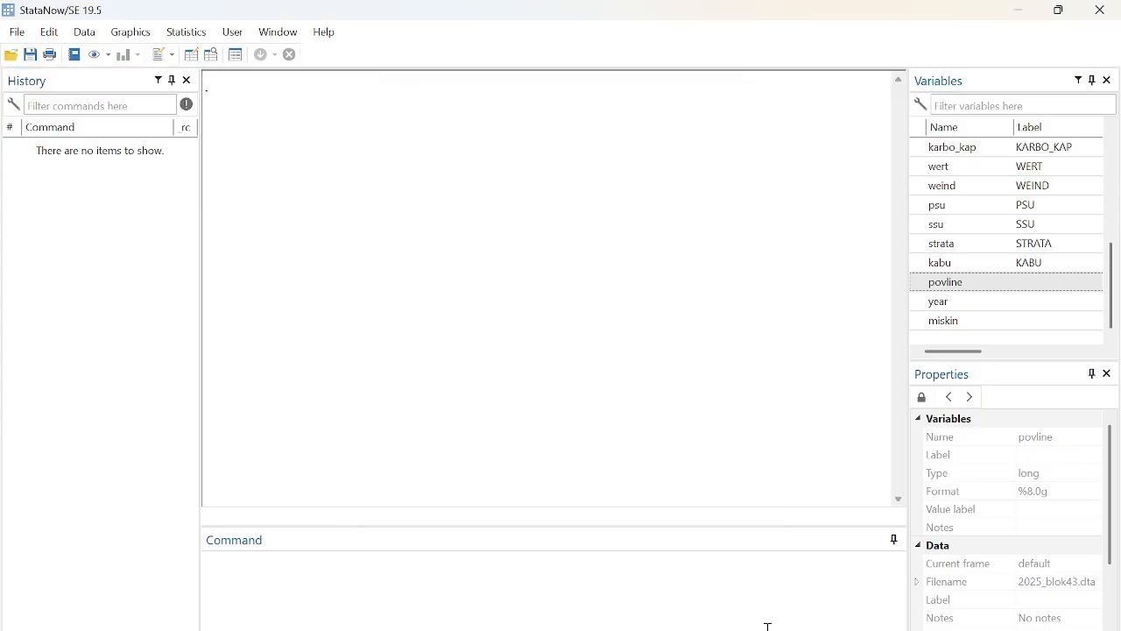
- Rerun the sepov line from the do-file and return to the Stata results
{"action": "left_click", "coordinate": [875, 587]}
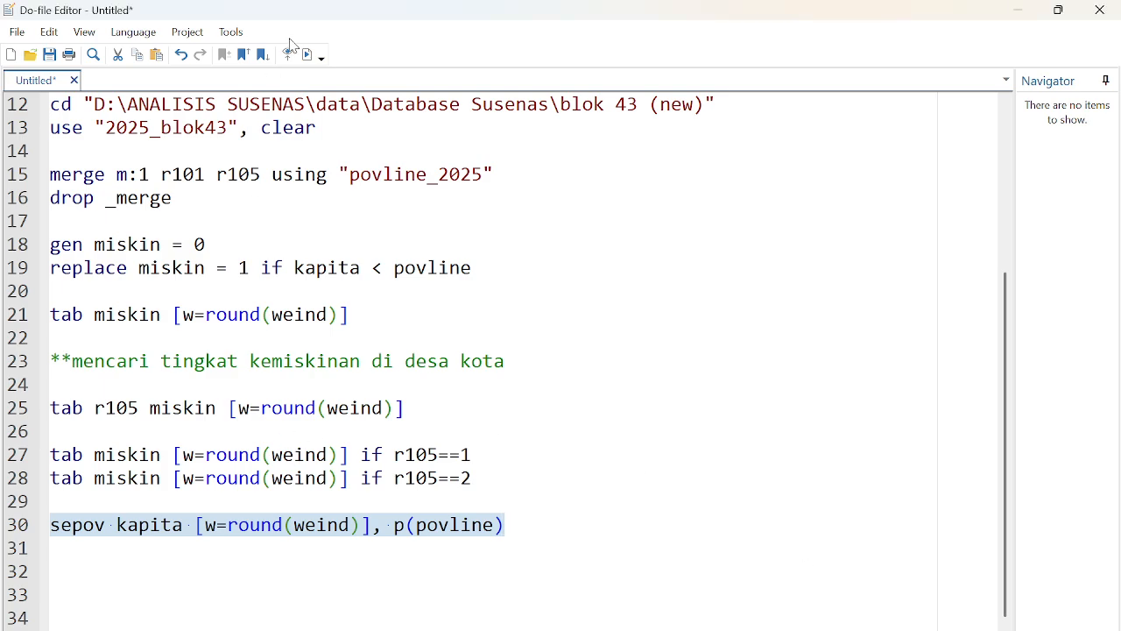
{"action": "left_click", "coordinate": [311, 55]}
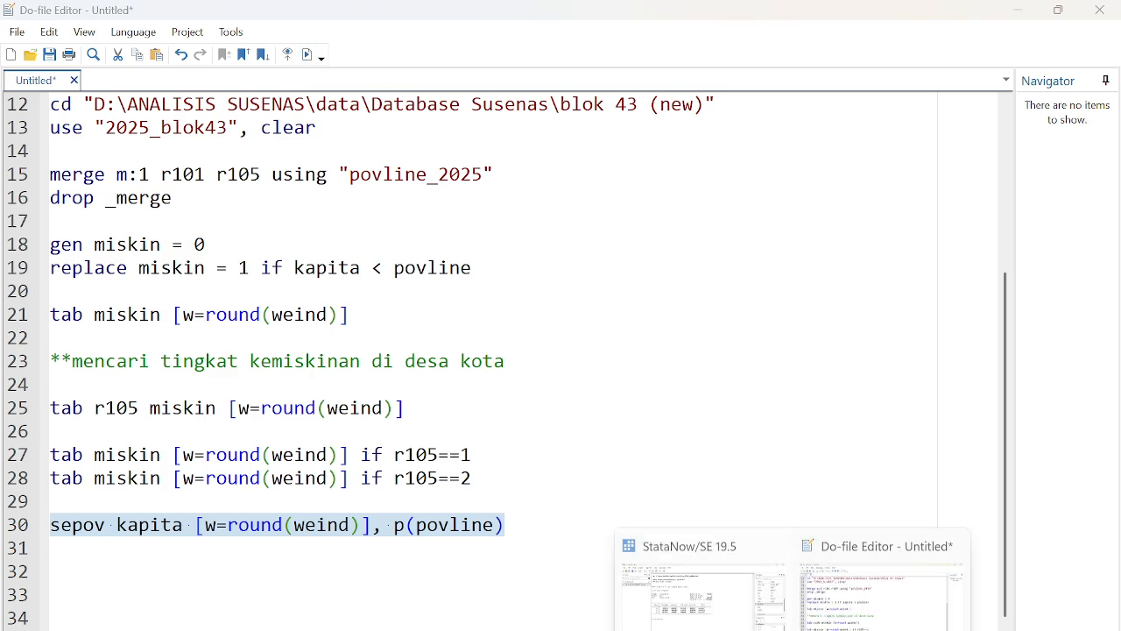
{"action": "left_click", "coordinate": [695, 598]}
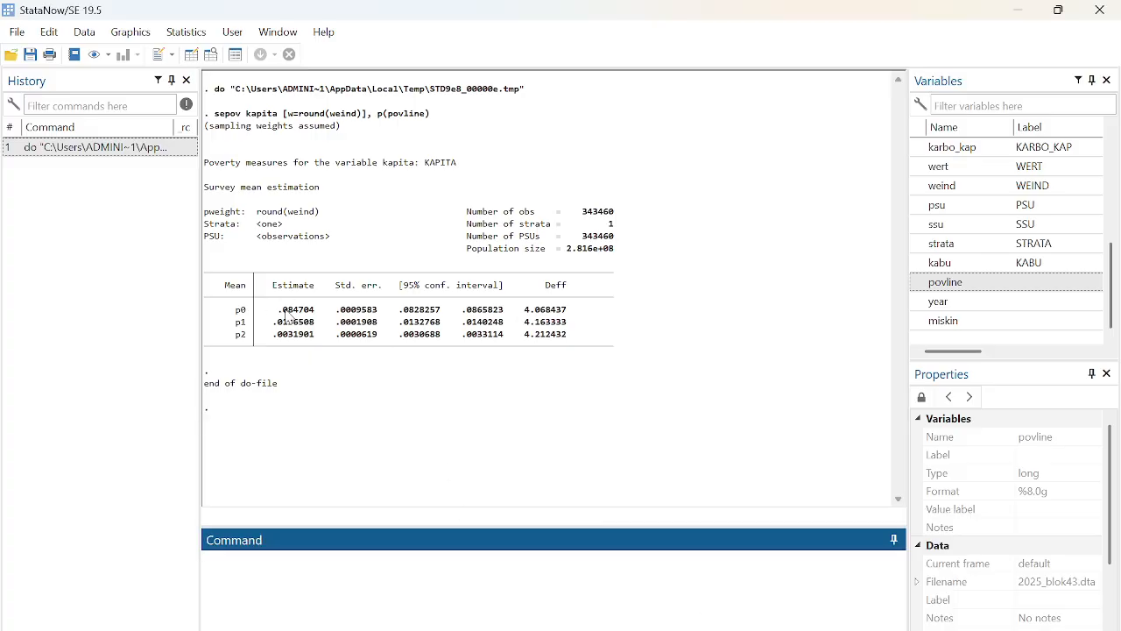
- Enlarge the results font to size 18 for reading the sepov estimates
{"action": "right_click", "coordinate": [382, 399]}
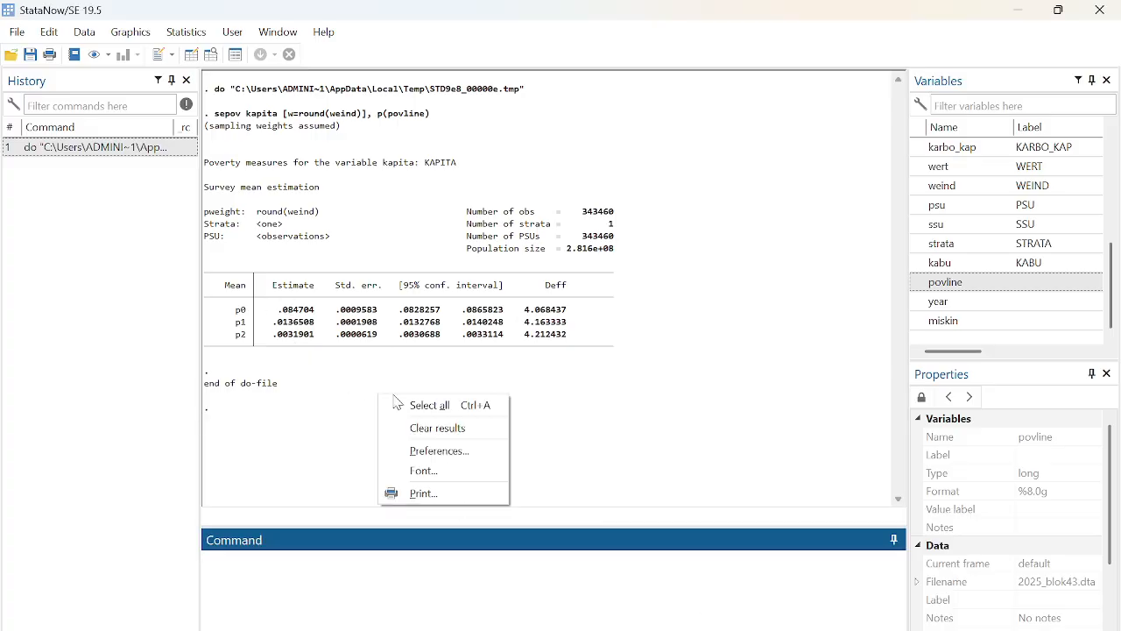
{"action": "left_click", "coordinate": [426, 472]}
{"action": "left_click", "coordinate": [692, 285]}
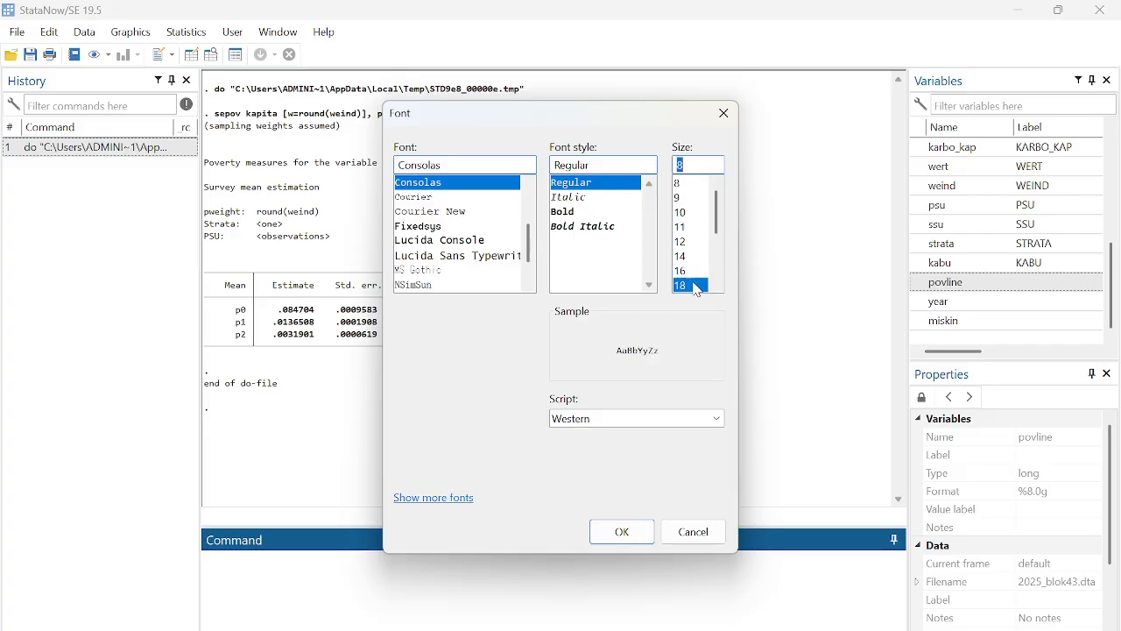
{"action": "left_click", "coordinate": [632, 531]}
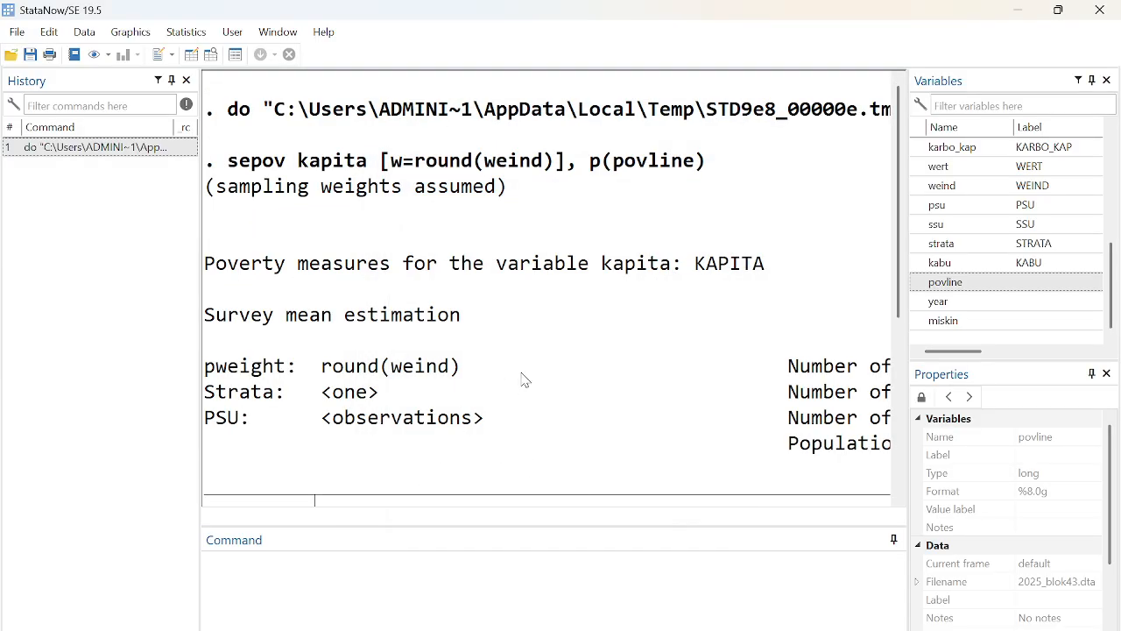
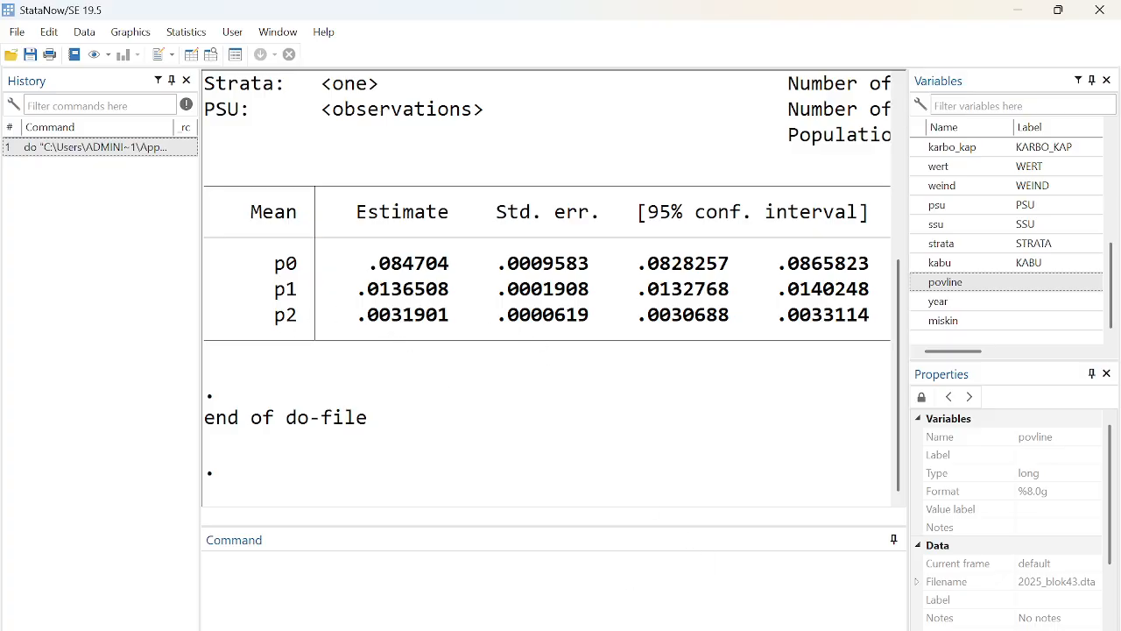
- Look through the BPS March 2025 press release in Chrome for poverty figures to compare with the sepov estimates
{"action": "left_click", "coordinate": [676, 628]}
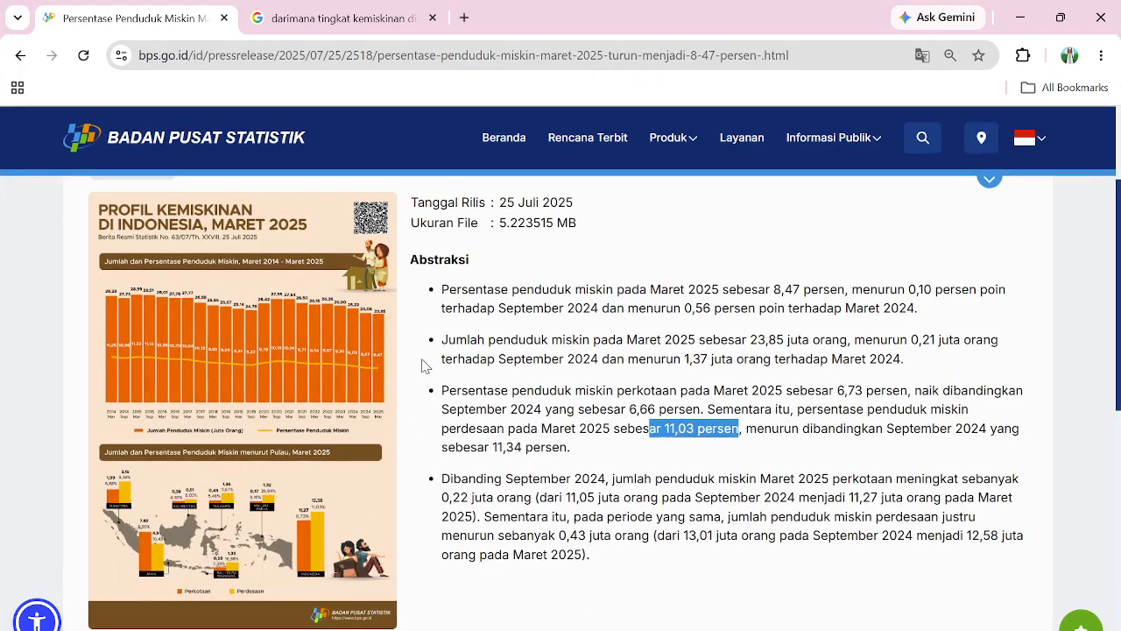
{"action": "scroll", "coordinate": [652, 528], "scroll_direction": "down", "scroll_amount": 3}
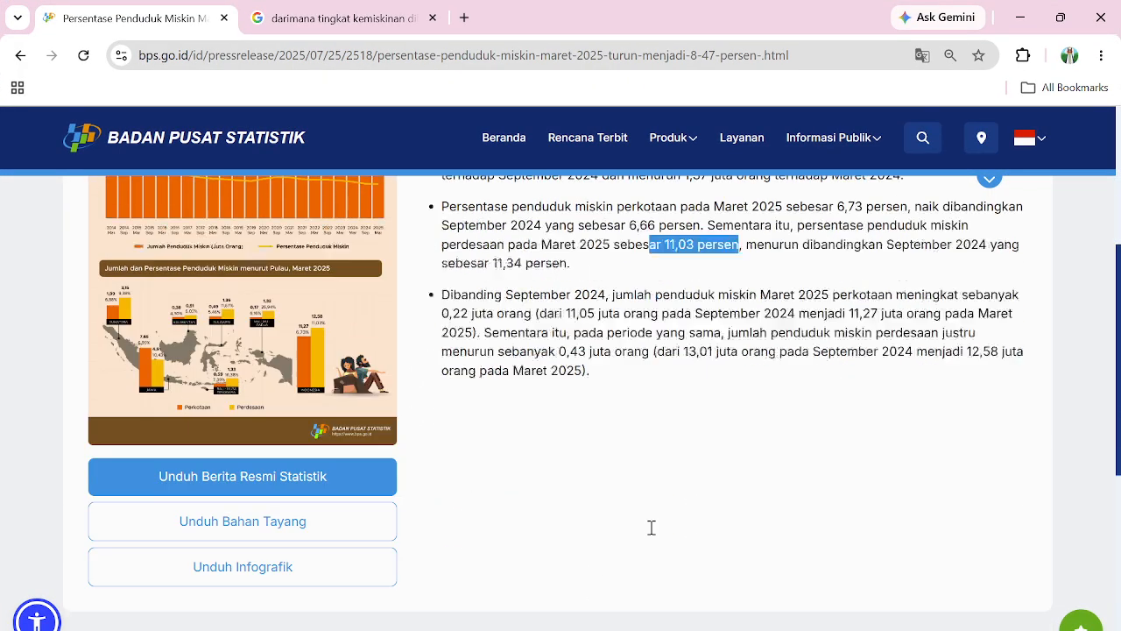
{"action": "scroll", "coordinate": [511, 464], "scroll_direction": "up", "scroll_amount": 2}
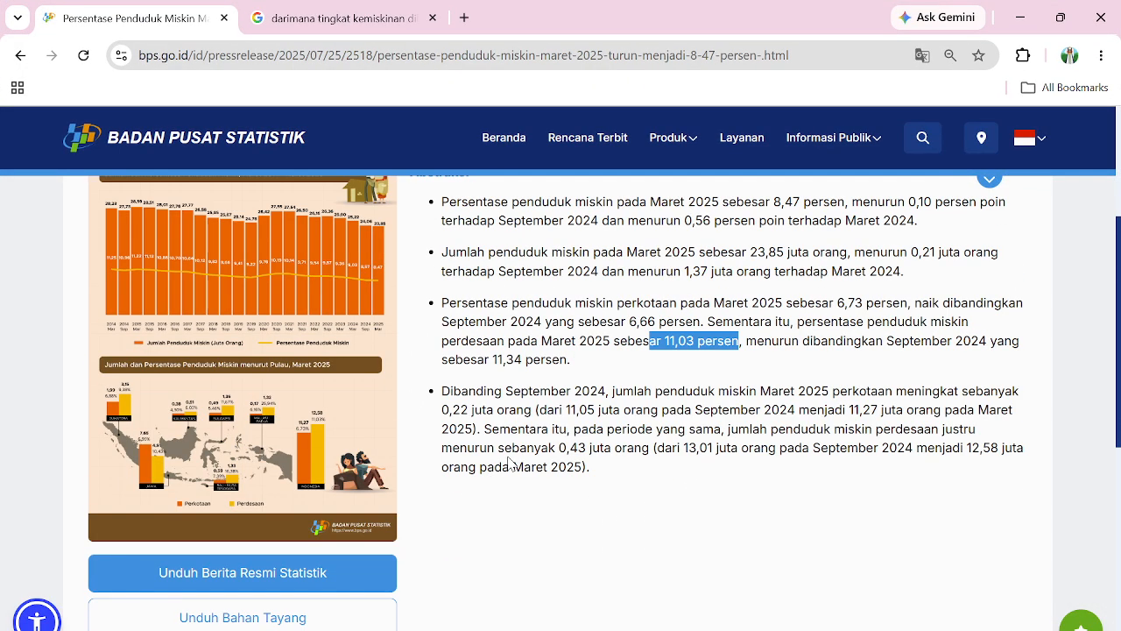
{"action": "scroll", "coordinate": [508, 462], "scroll_direction": "up", "scroll_amount": 3}
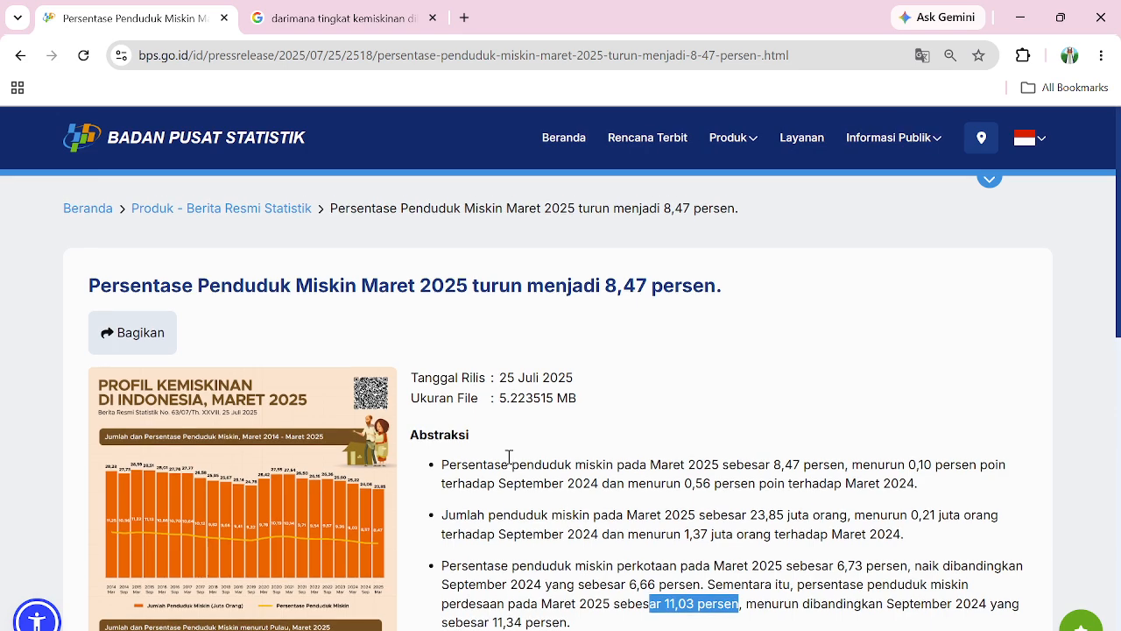
- Search Google in a new tab for "p0 p1 p2 di maret 2025 kemiskinan"
{"action": "left_click", "coordinate": [354, 19]}
{"action": "left_click", "coordinate": [464, 17]}
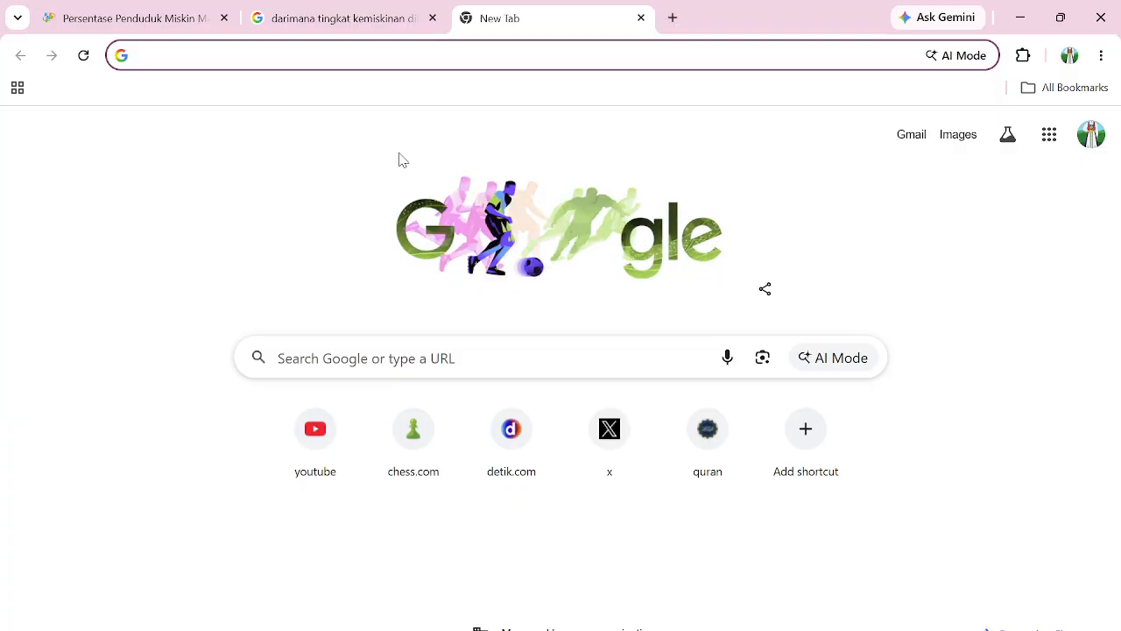
{"action": "type", "text": "p0 p1"}
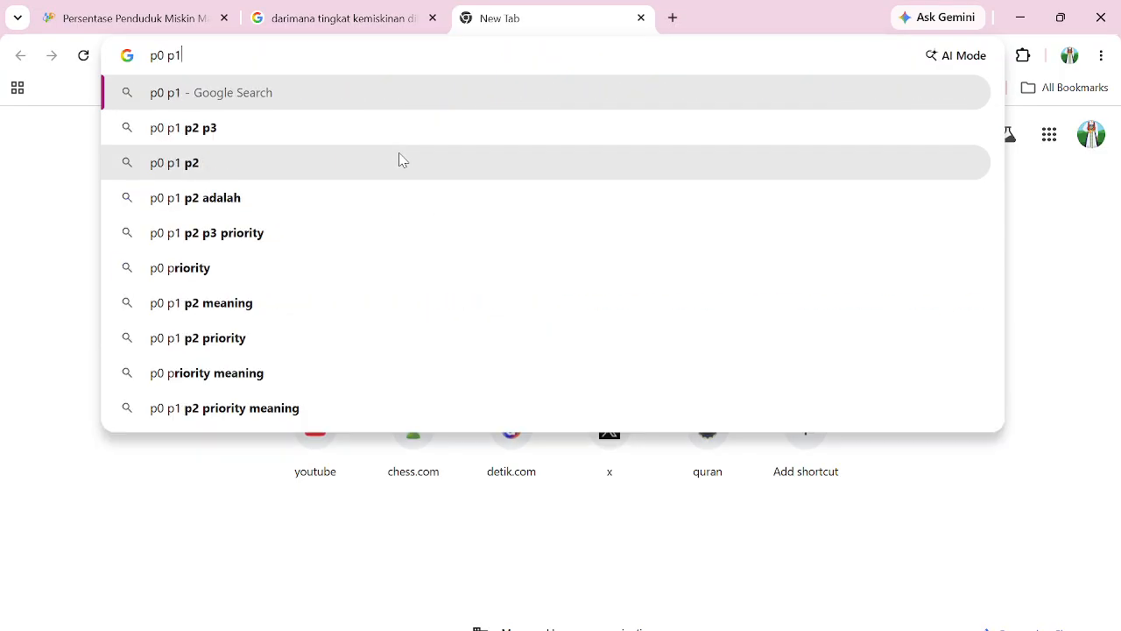
{"action": "type", "text": " p2 "}
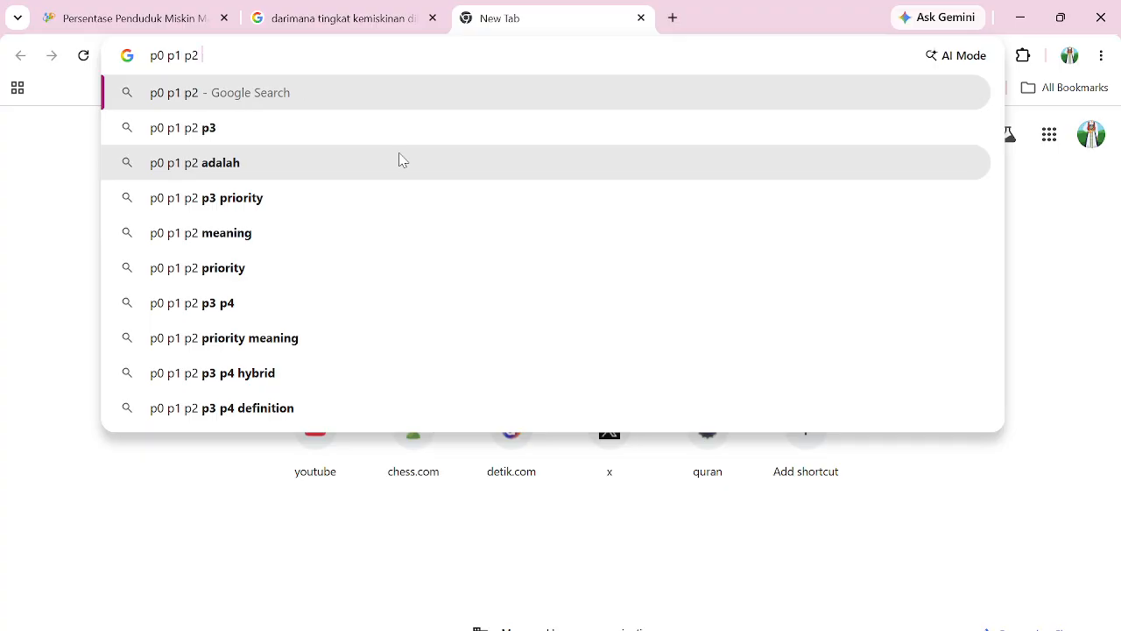
{"action": "type", "text": "di maret 2"}
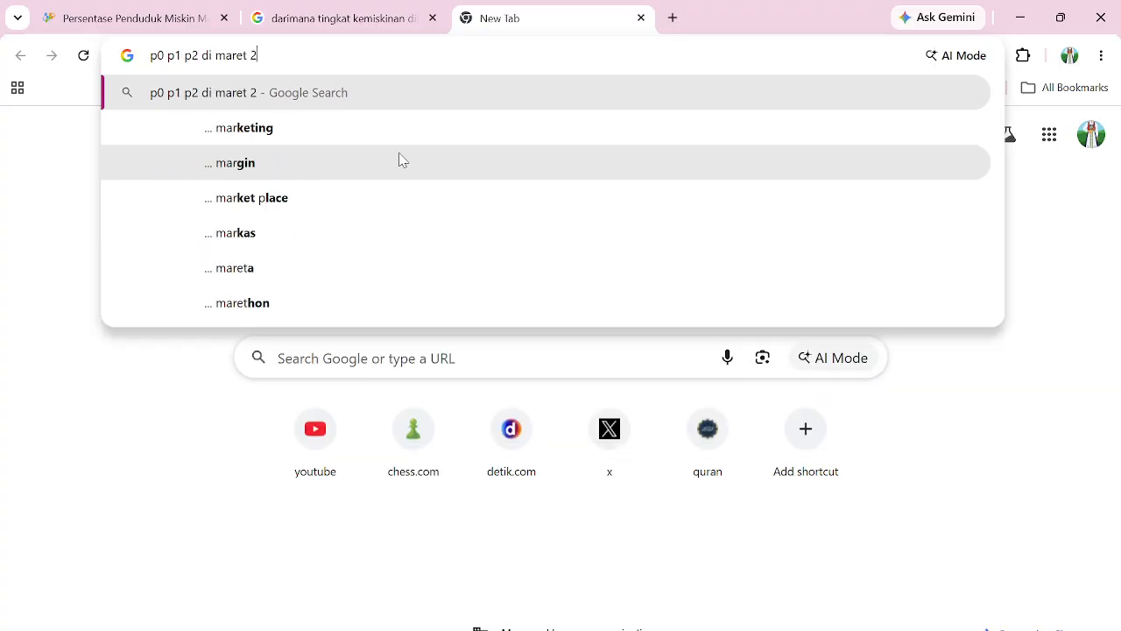
{"action": "type", "text": "025 kem"}
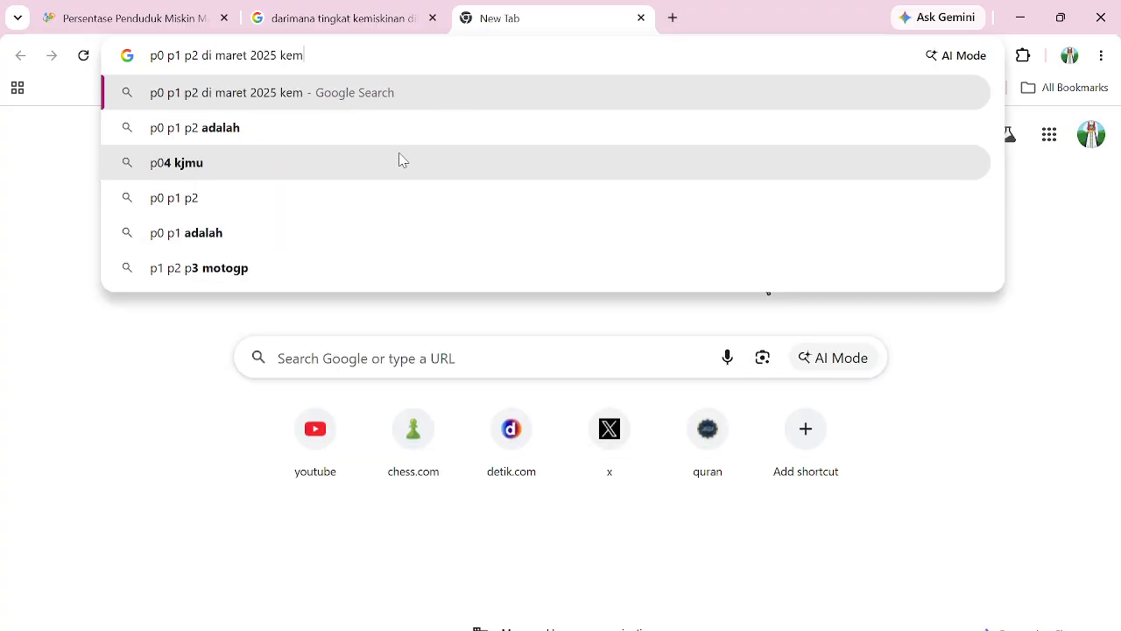
{"action": "type", "text": "iskinan"}
{"action": "key", "text": "Return"}
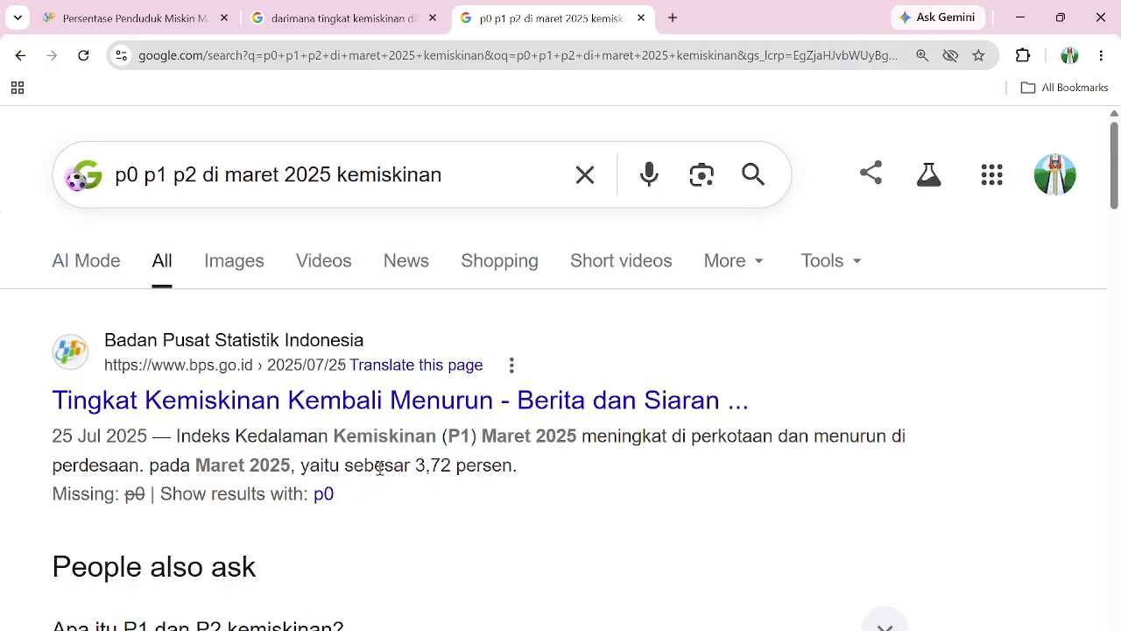
- Expand the "Apa itu P1 dan P2 kemiskinan?" question and look through the search results for national P0, P1 and P2 figures
{"action": "scroll", "coordinate": [259, 475], "scroll_direction": "down", "scroll_amount": 3}
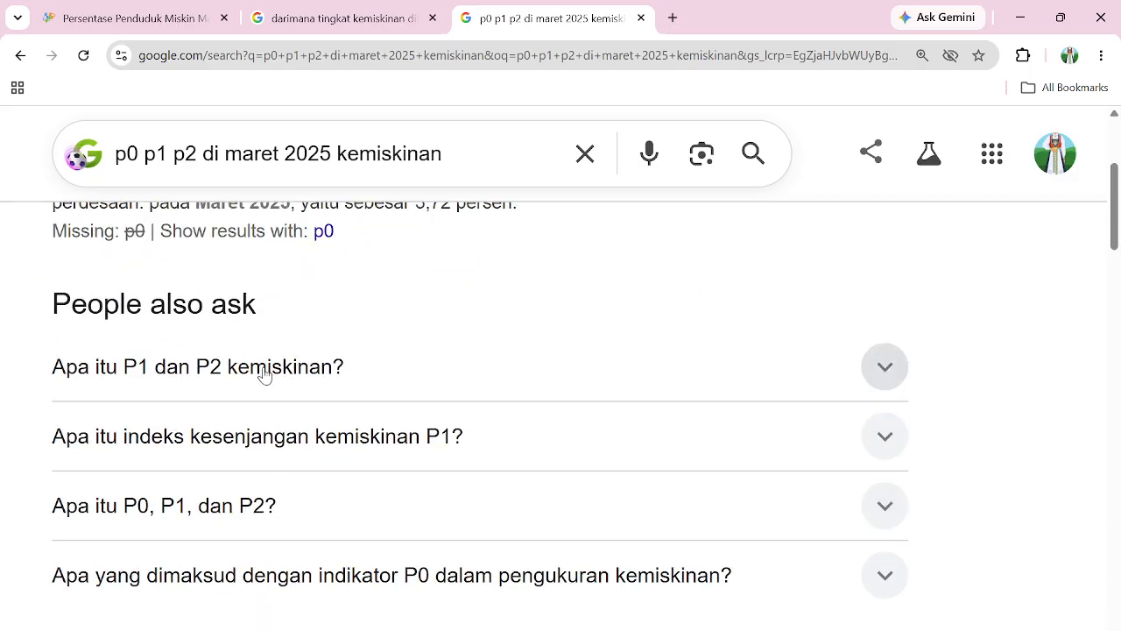
{"action": "left_click", "coordinate": [260, 370]}
{"action": "scroll", "coordinate": [243, 367], "scroll_direction": "down", "scroll_amount": 2}
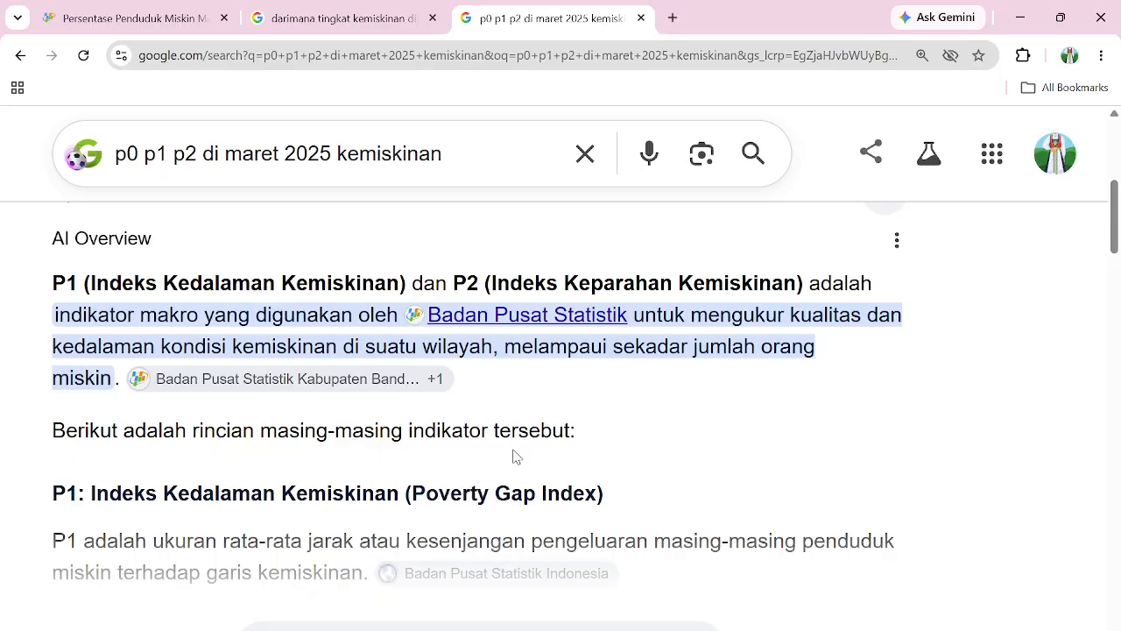
{"action": "scroll", "coordinate": [515, 456], "scroll_direction": "down", "scroll_amount": 1}
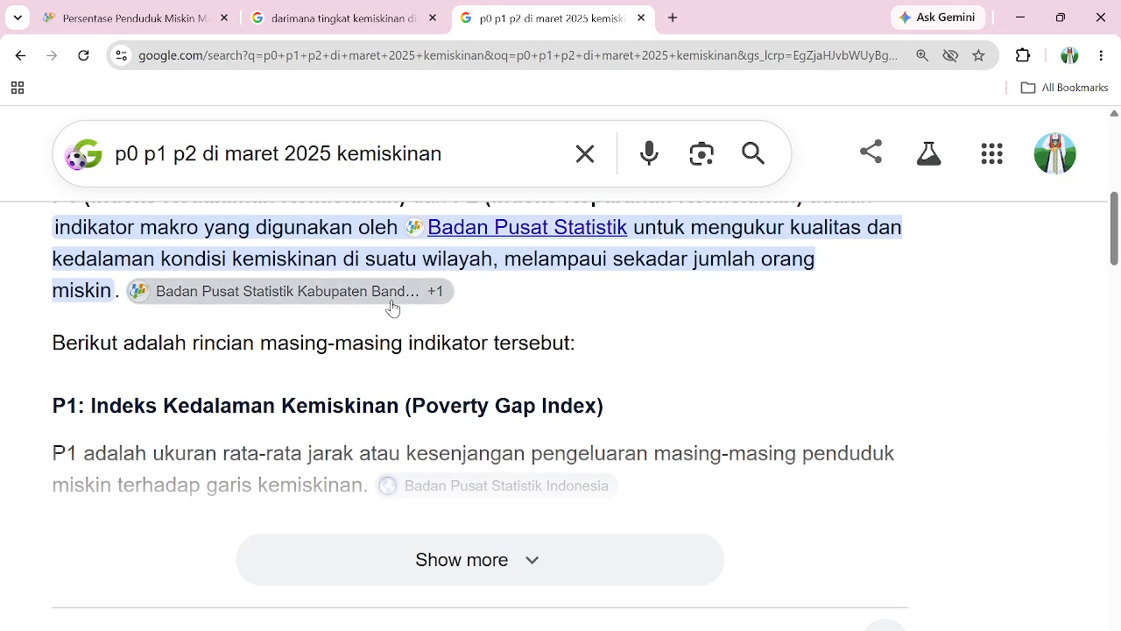
{"action": "mouse_move", "coordinate": [345, 294]}
{"action": "scroll", "coordinate": [921, 456], "scroll_direction": "down", "scroll_amount": 4}
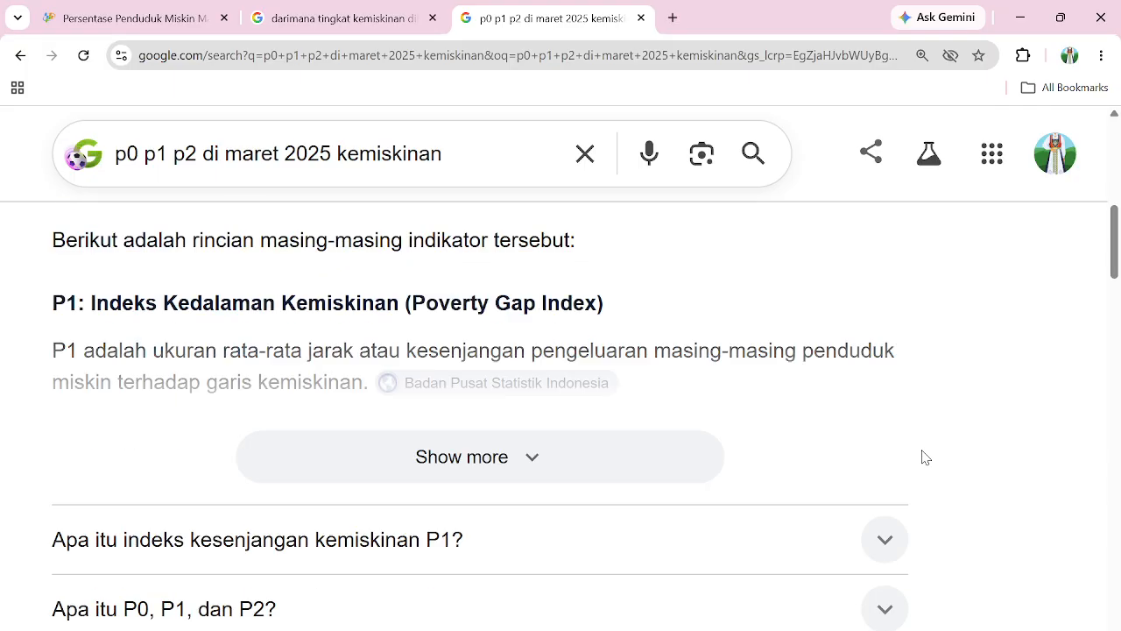
{"action": "scroll", "coordinate": [582, 508], "scroll_direction": "down", "scroll_amount": 3}
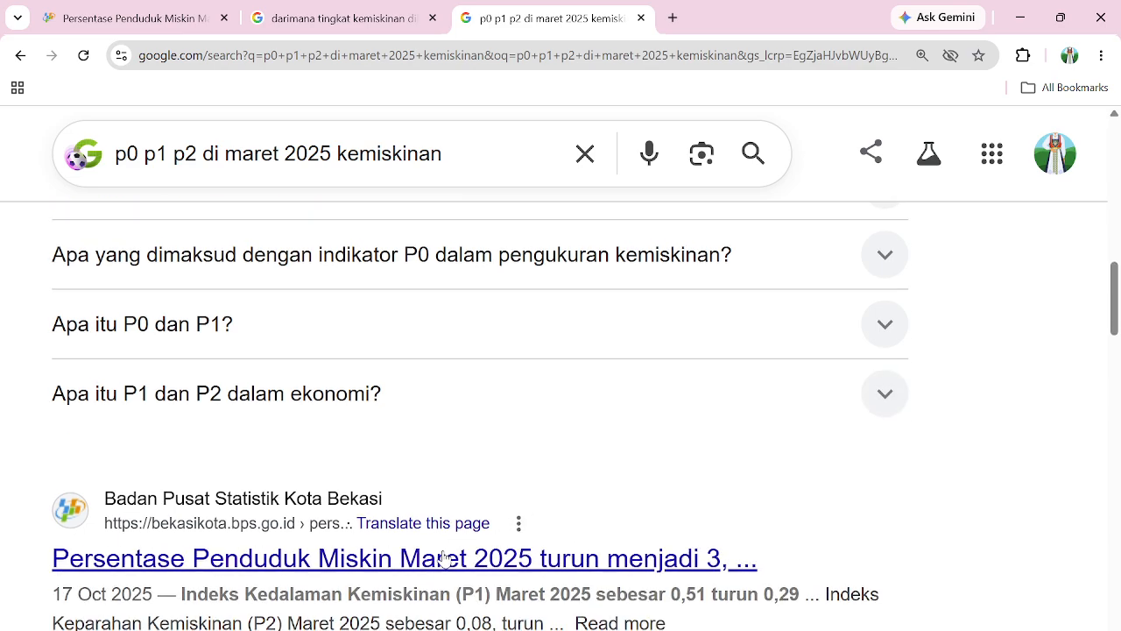
{"action": "scroll", "coordinate": [503, 538], "scroll_direction": "down", "scroll_amount": 1}
{"action": "scroll", "coordinate": [452, 218], "scroll_direction": "up", "scroll_amount": 3}
- Search Google for "p0 p1 p2 di maret 2025 kemiskinannasional" and expand the AI Overview
{"action": "left_click", "coordinate": [464, 150]}
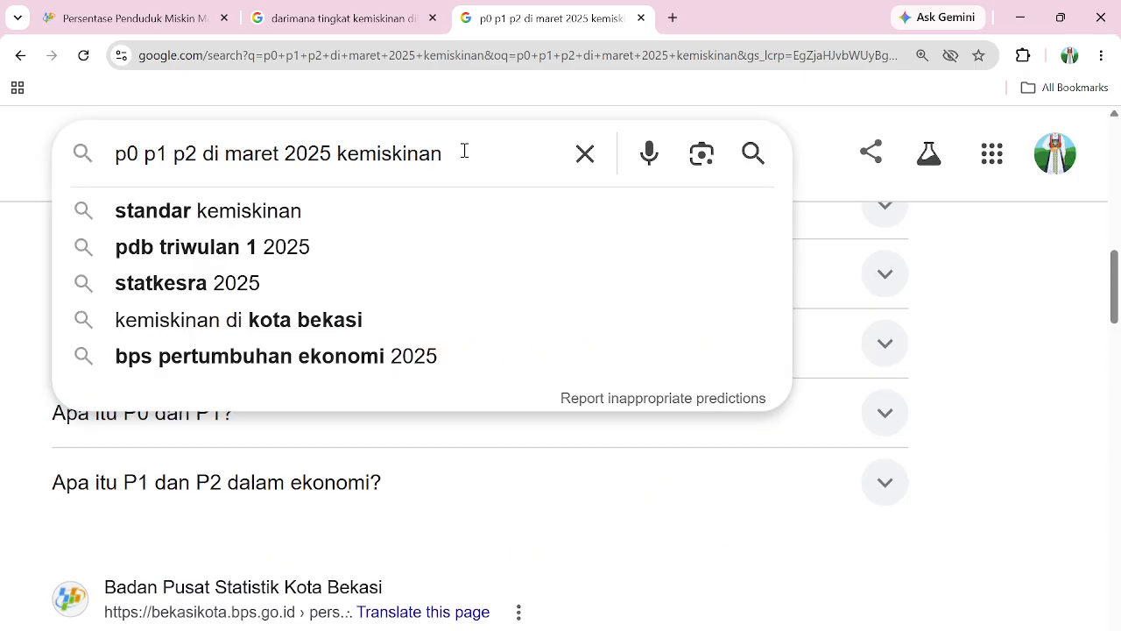
{"action": "type", "text": "nasional"}
{"action": "key", "text": "Return"}
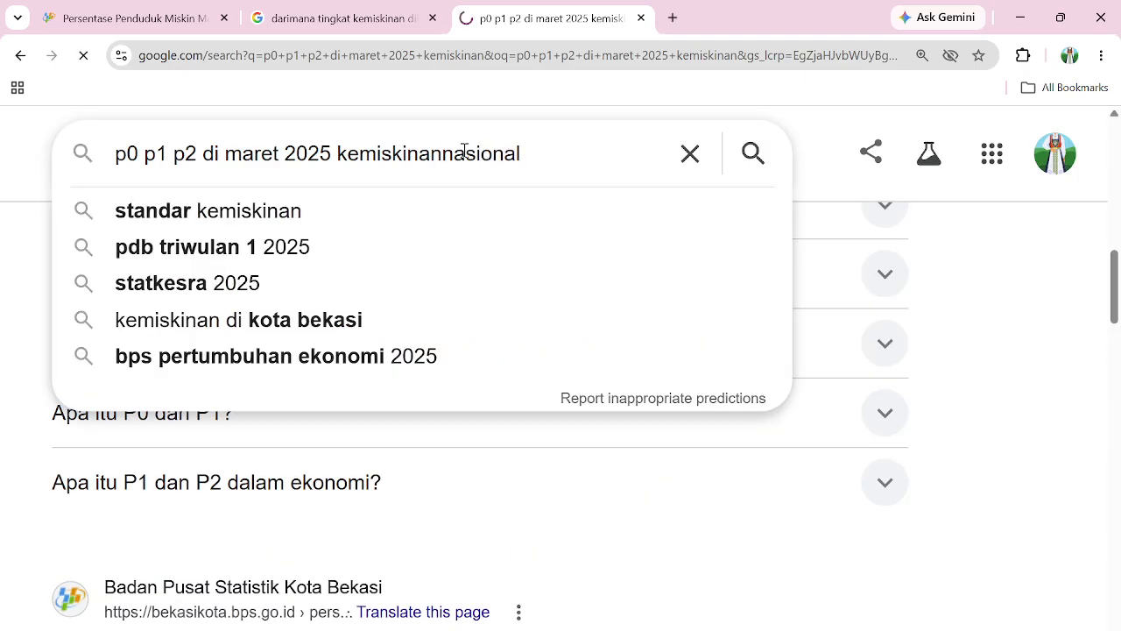
{"action": "scroll", "coordinate": [254, 193], "scroll_direction": "down", "scroll_amount": 2}
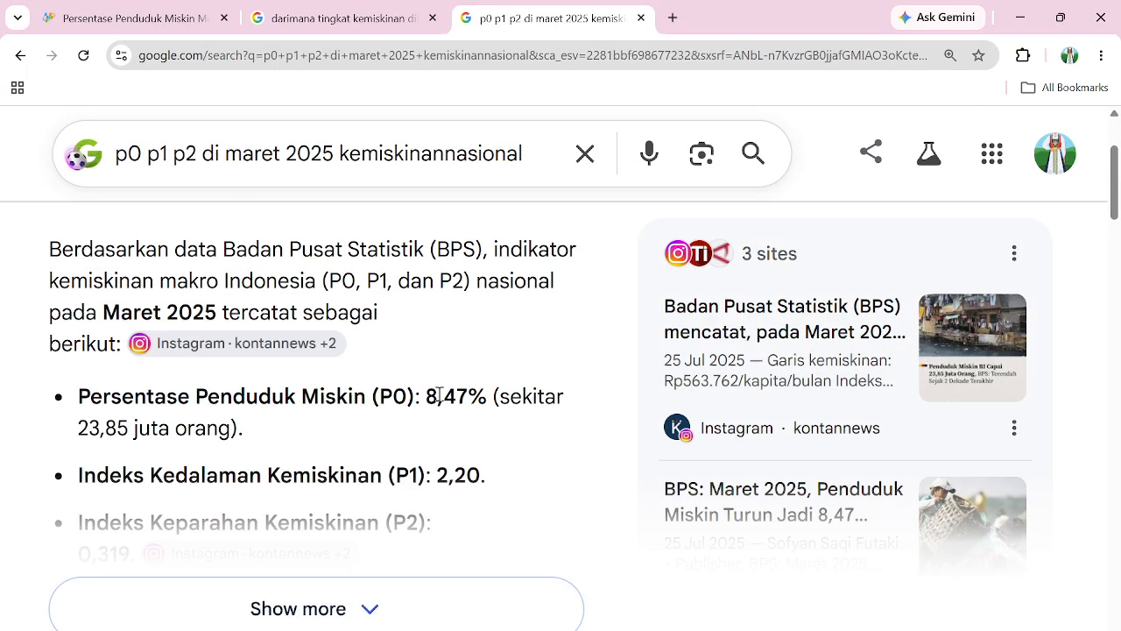
{"action": "scroll", "coordinate": [440, 395], "scroll_direction": "down", "scroll_amount": 1}
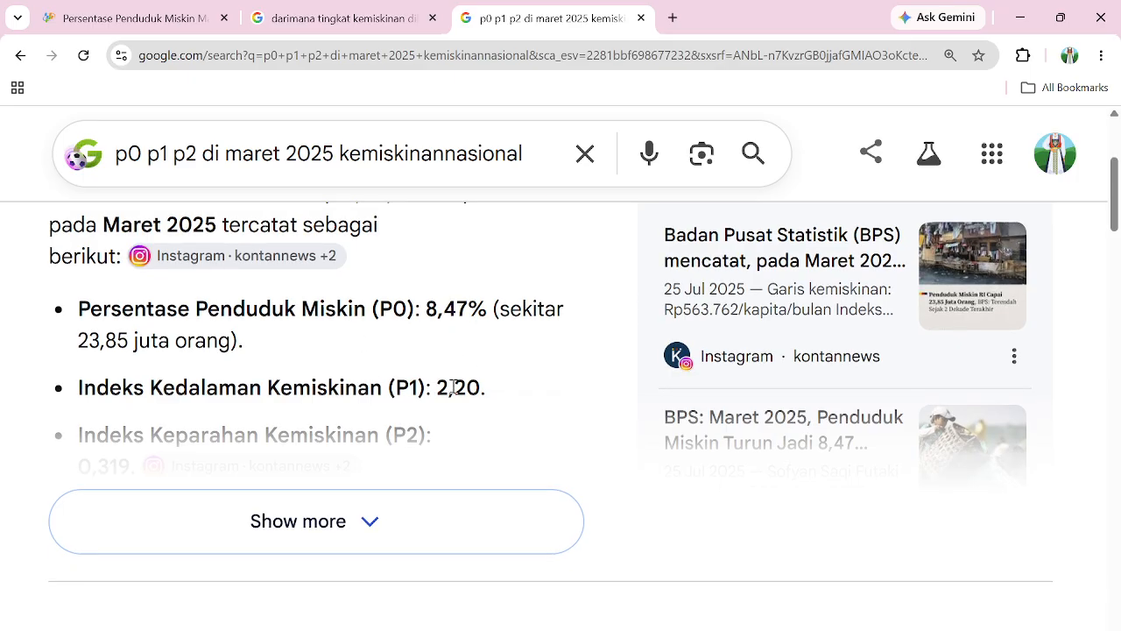
{"action": "left_click", "coordinate": [376, 536]}
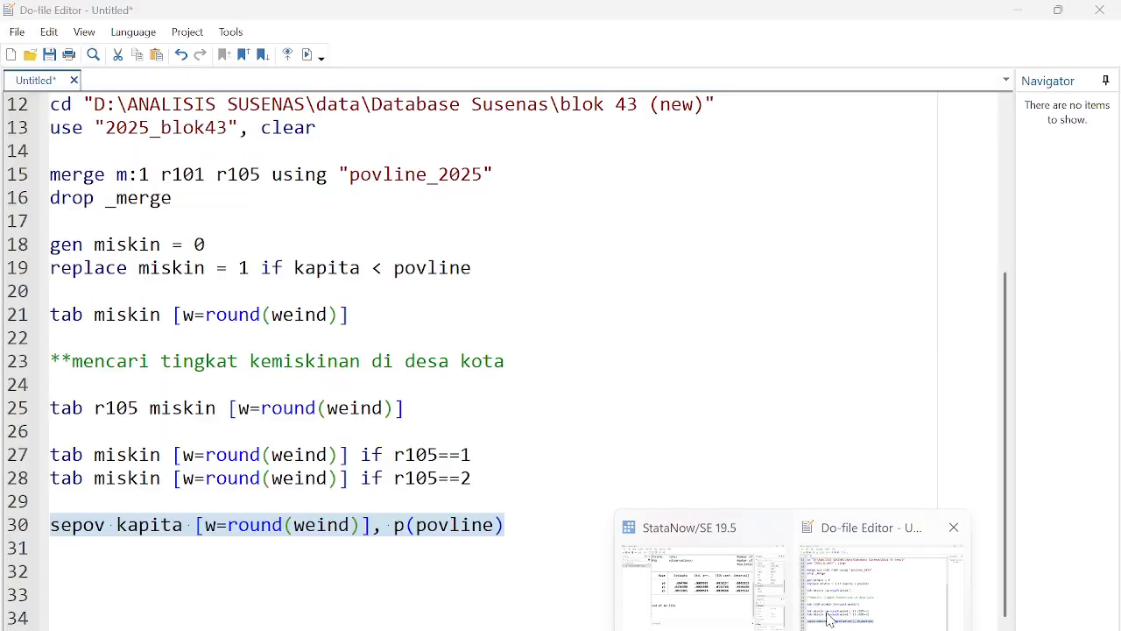
- Switch to the Stata results to check the sepov estimates against the AI Overview, and return to Chrome
{"action": "left_click", "coordinate": [829, 620]}
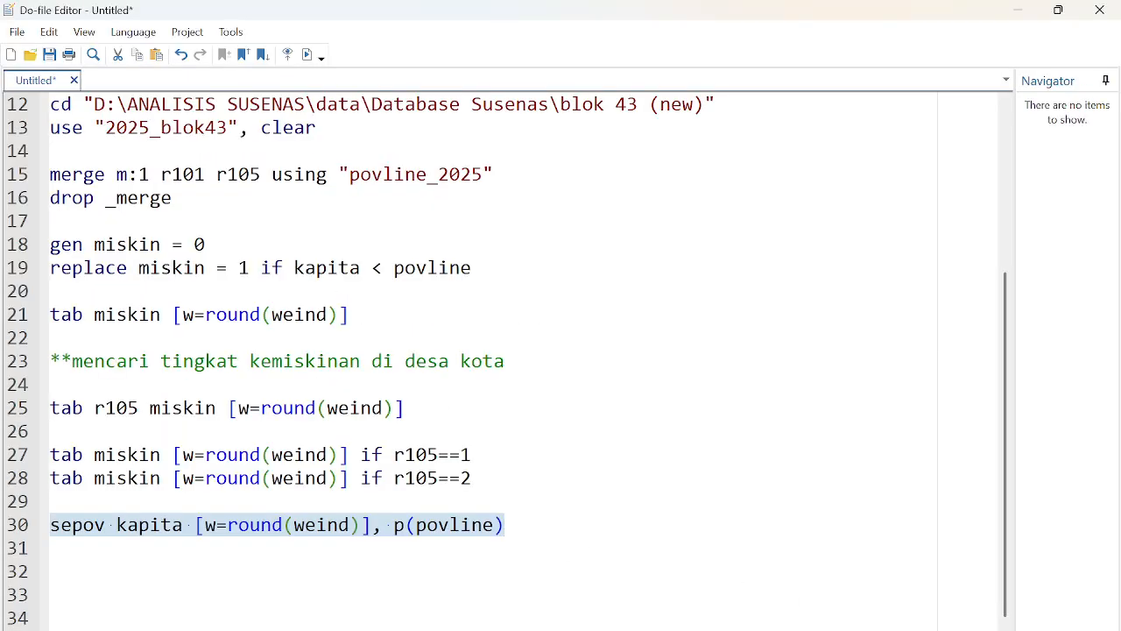
{"action": "left_click", "coordinate": [701, 595]}
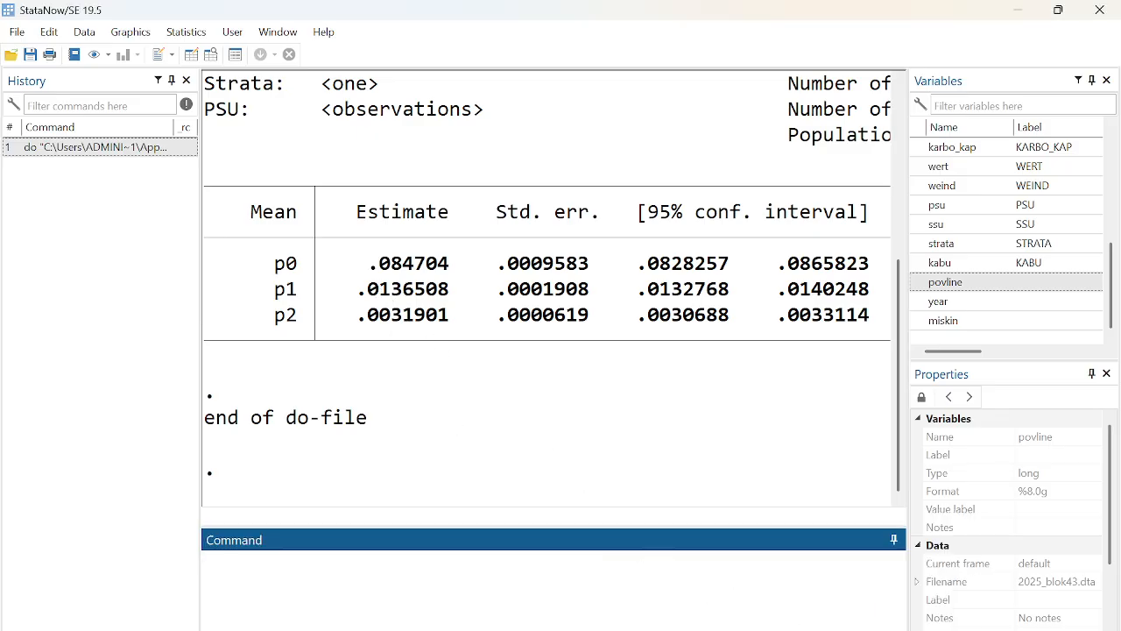
{"action": "key", "text": "alt+Tab"}
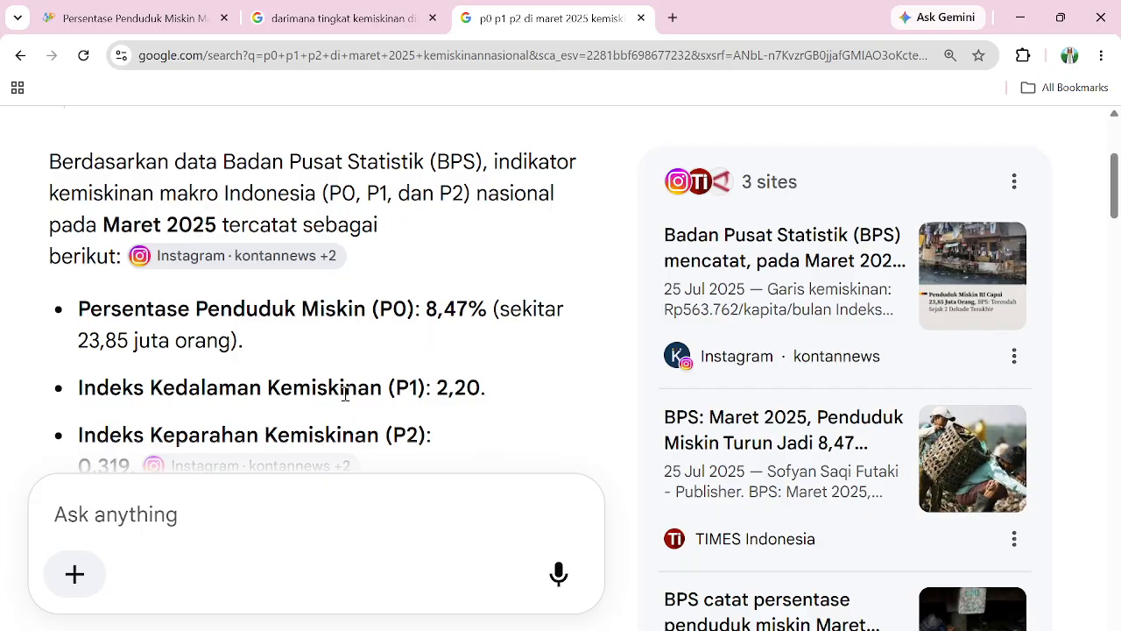
- Read the AI Overview's P0, P1 and P2 values and cited sources, and open the BPS article "Tingkat Kemiskinan Kembali Menurun"
{"action": "scroll", "coordinate": [247, 375], "scroll_direction": "down", "scroll_amount": 1}
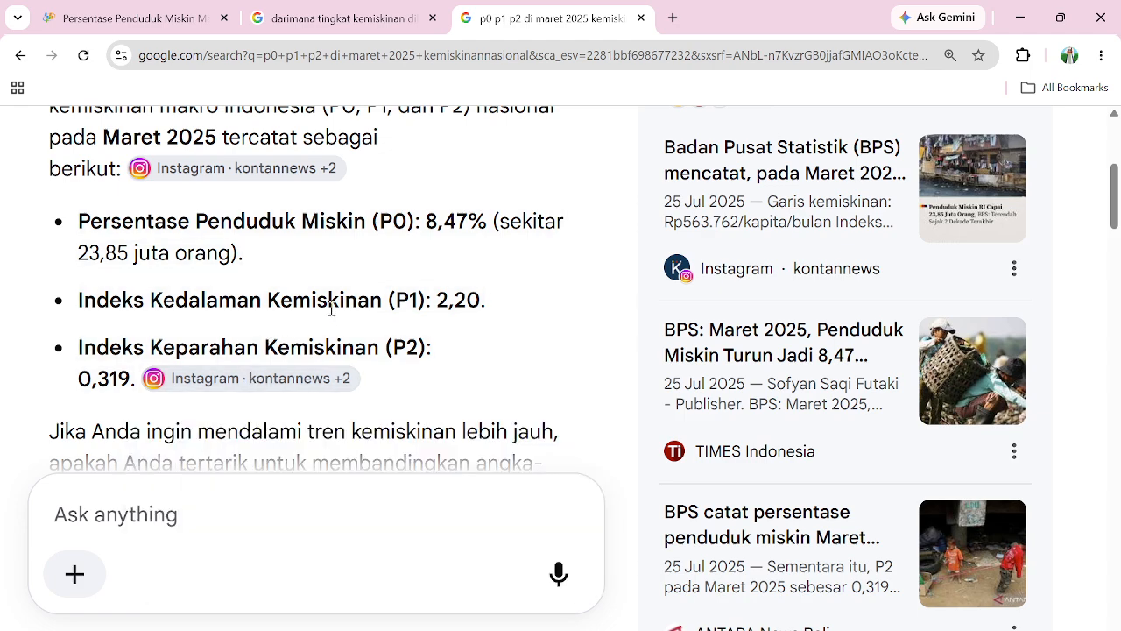
{"action": "scroll", "coordinate": [332, 307], "scroll_direction": "up", "scroll_amount": 1}
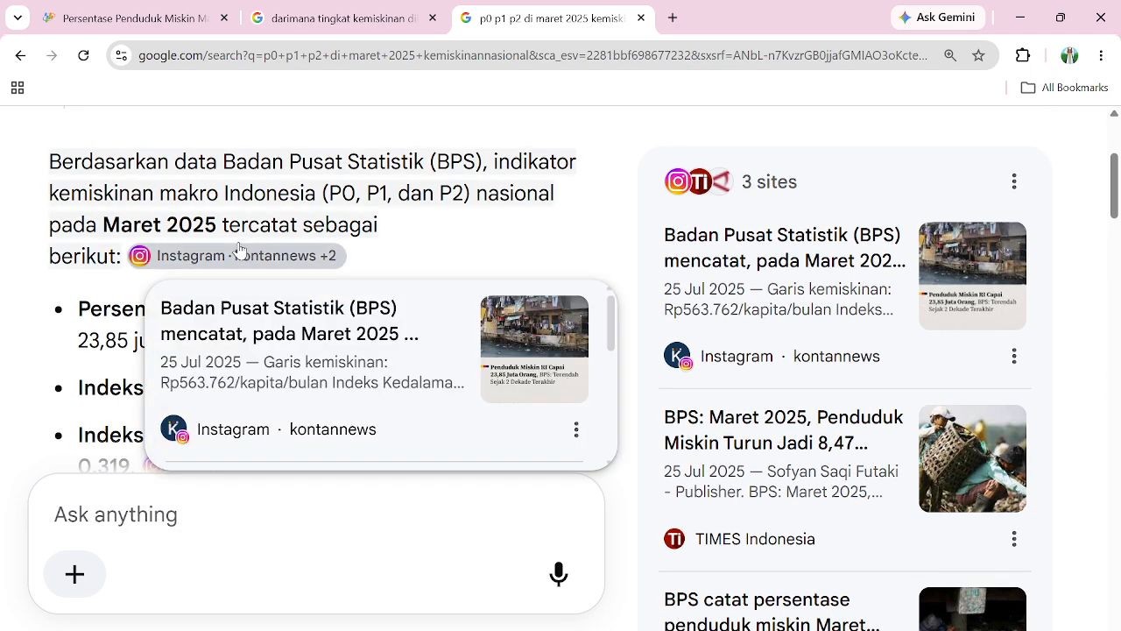
{"action": "mouse_move", "coordinate": [264, 260]}
{"action": "scroll", "coordinate": [264, 261], "scroll_direction": "down", "scroll_amount": 3}
{"action": "scroll", "coordinate": [288, 283], "scroll_direction": "down", "scroll_amount": 2}
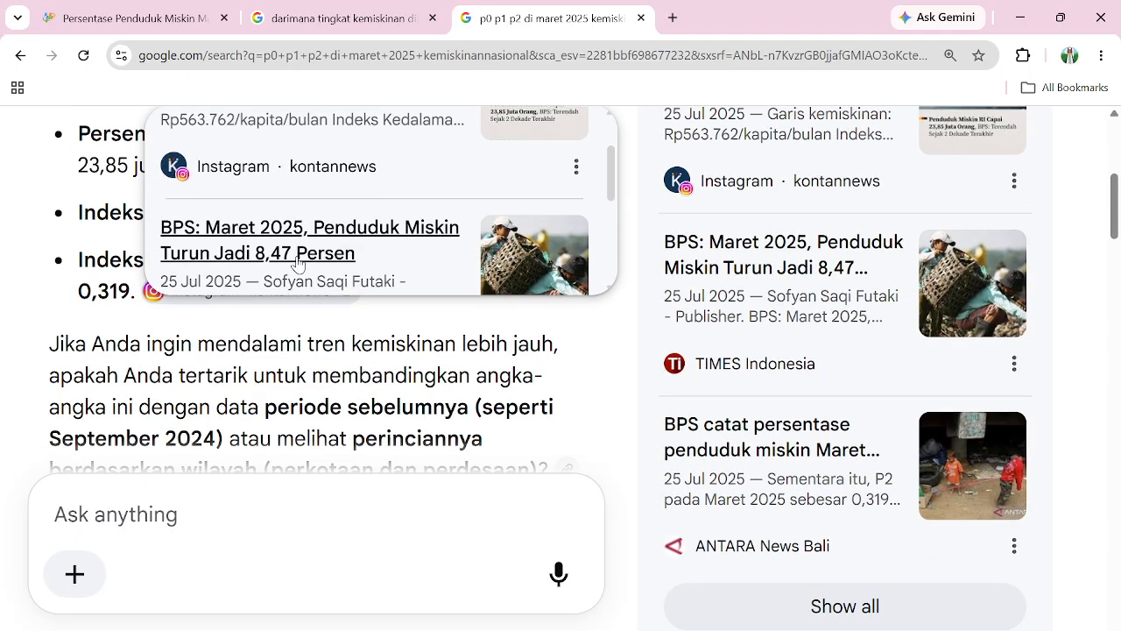
{"action": "scroll", "coordinate": [335, 335], "scroll_direction": "down", "scroll_amount": 6}
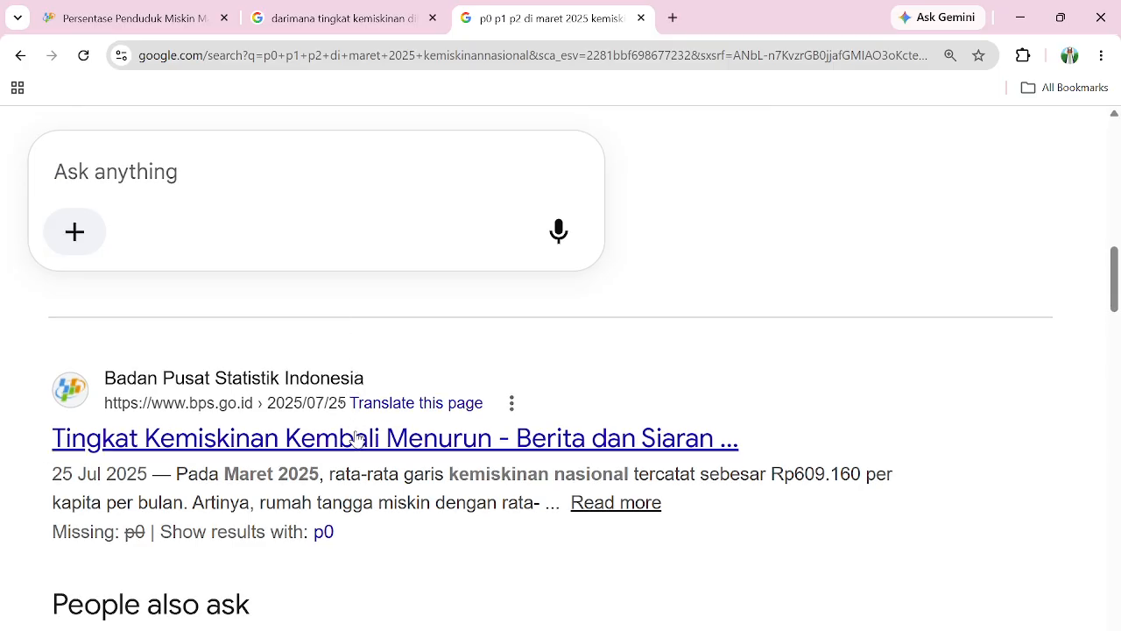
{"action": "left_click", "coordinate": [356, 446]}
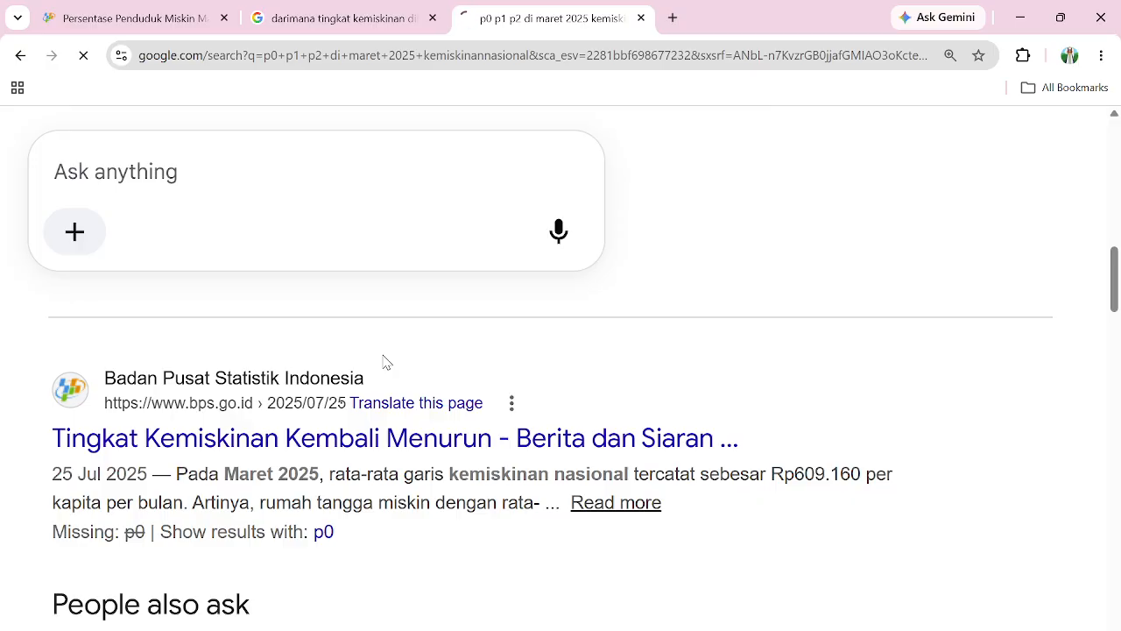
- Download the Berita Resmi Statistik file from the BPS March 2025 poverty press release and check the recent downloads
{"action": "left_click", "coordinate": [169, 19]}
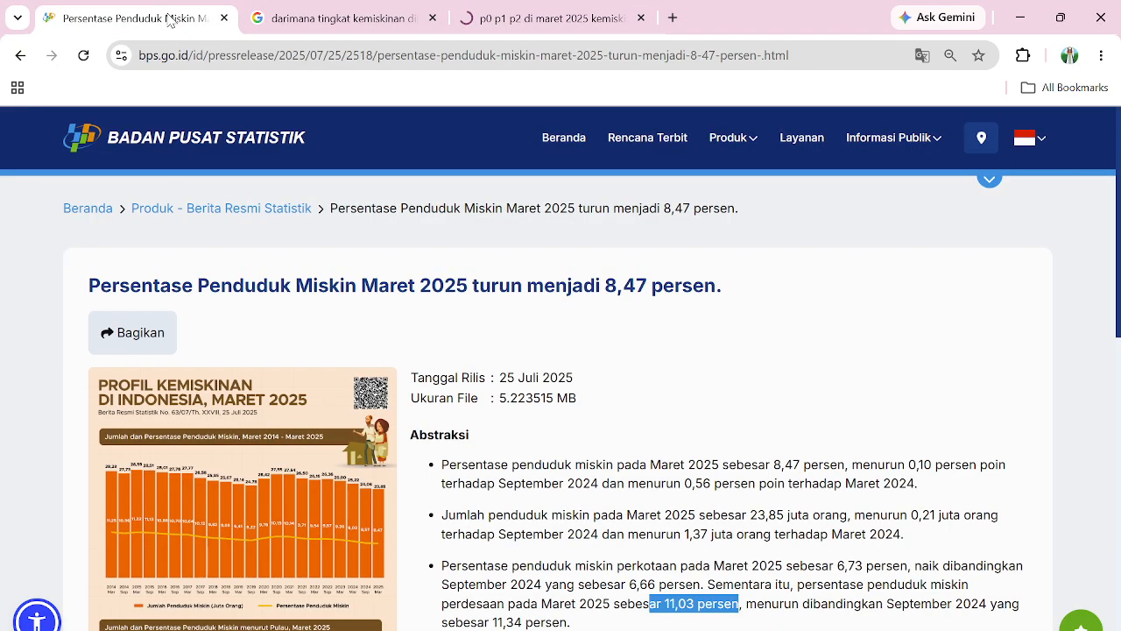
{"action": "scroll", "coordinate": [617, 455], "scroll_direction": "down", "scroll_amount": 5}
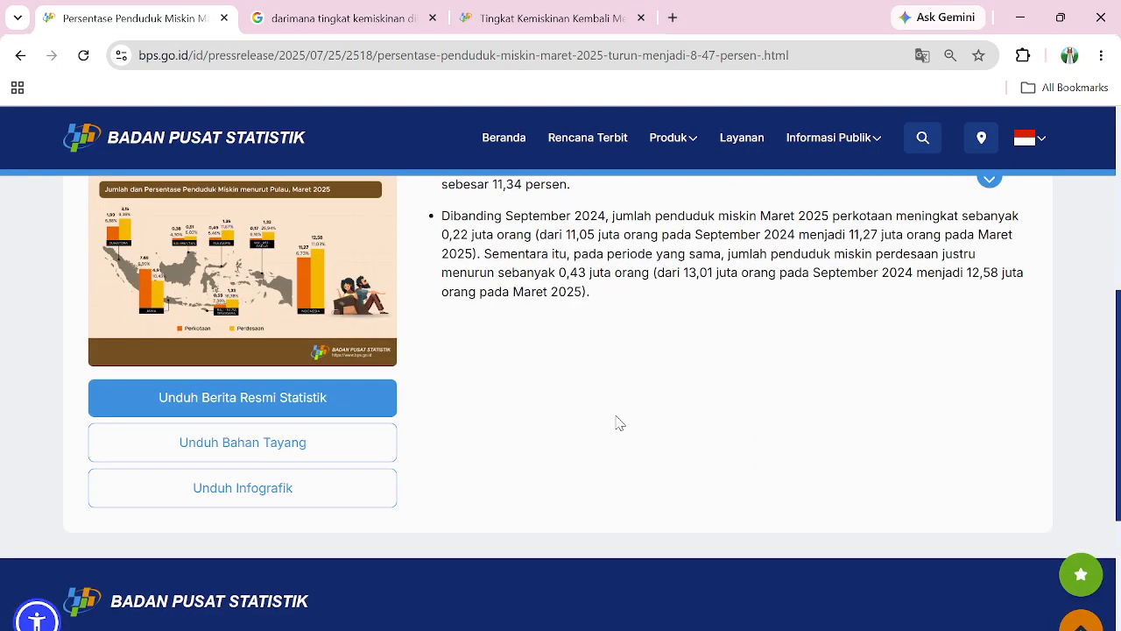
{"action": "left_click", "coordinate": [225, 403]}
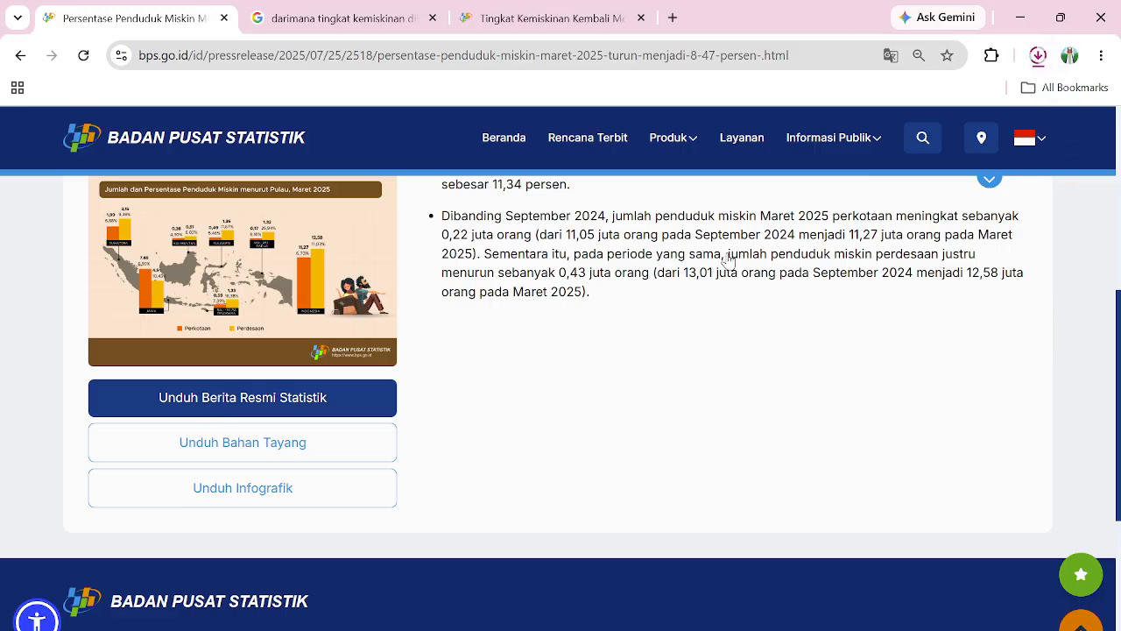
{"action": "left_click", "coordinate": [1038, 58]}
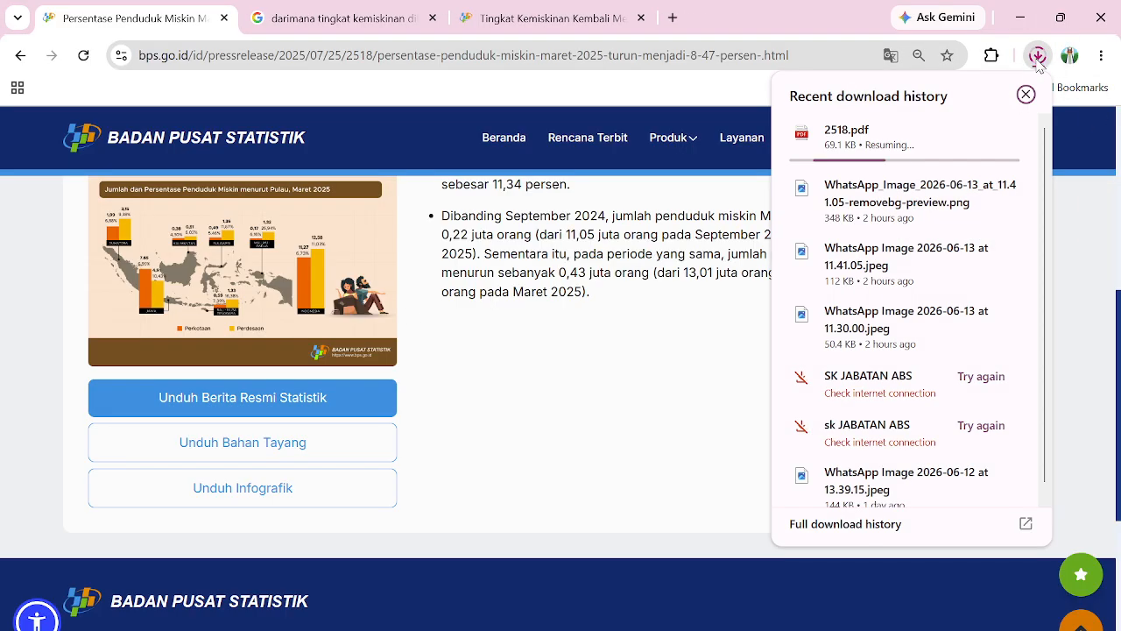
- Read the BPS article "Tingkat Kemiskinan Kembali Menurun" for P1, P2 and extreme poverty information, and close its tab
{"action": "left_click", "coordinate": [529, 19]}
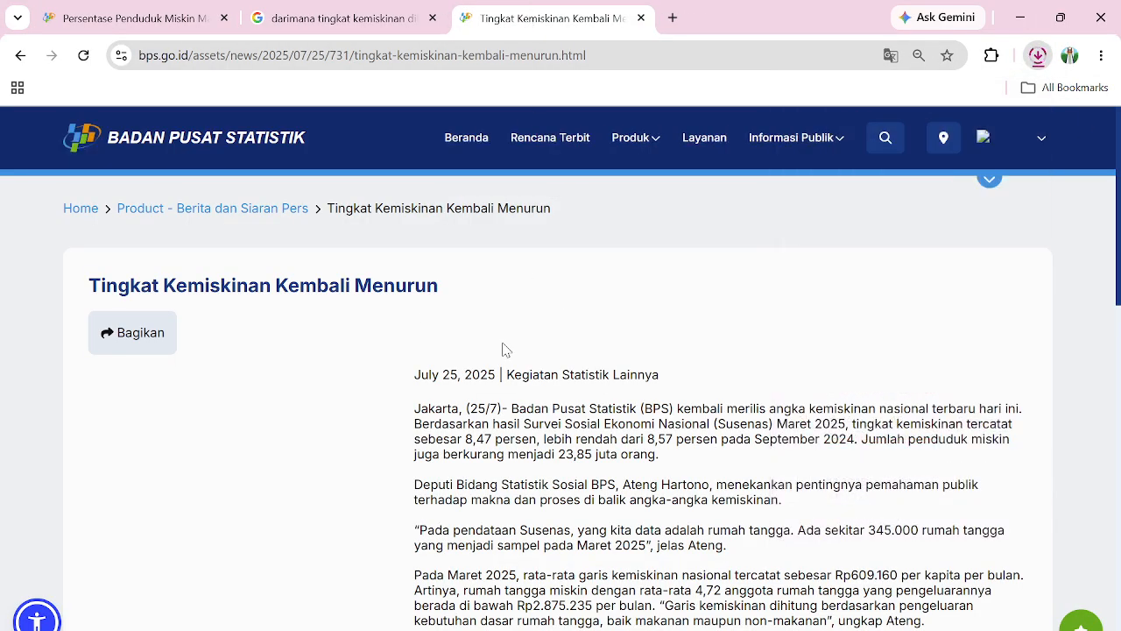
{"action": "scroll", "coordinate": [500, 350], "scroll_direction": "down", "scroll_amount": 3}
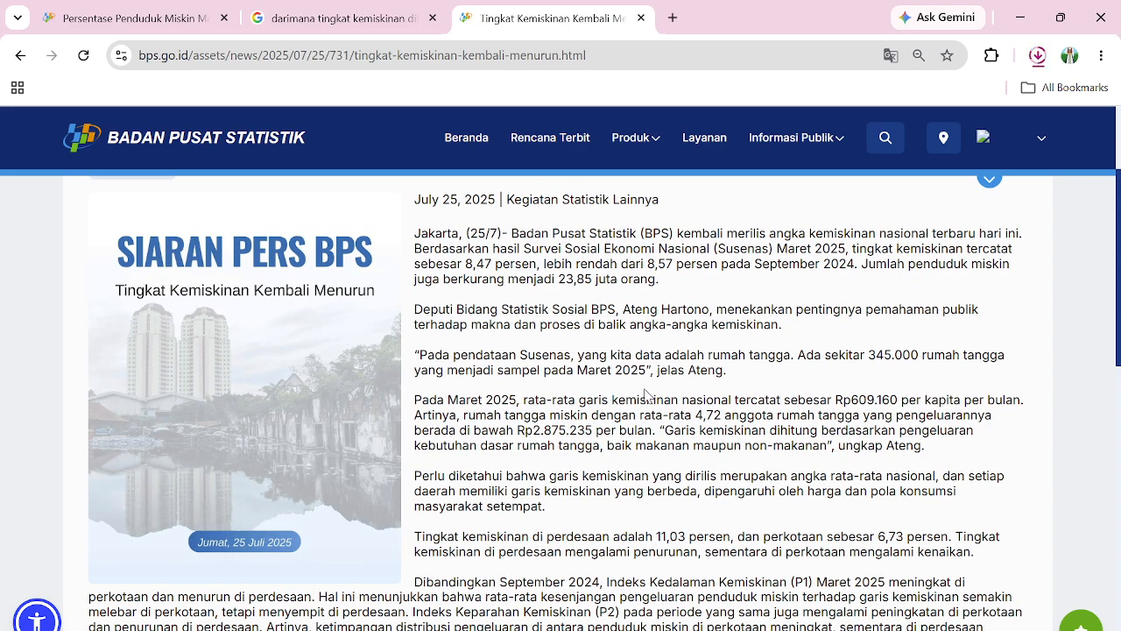
{"action": "scroll", "coordinate": [645, 394], "scroll_direction": "down", "scroll_amount": 2}
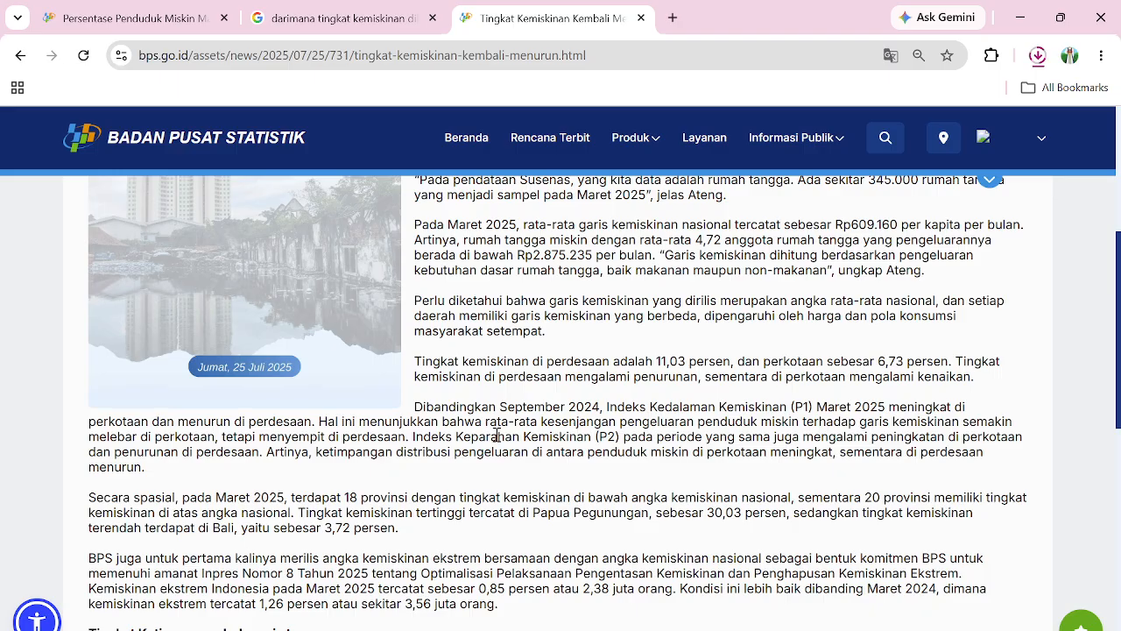
{"action": "left_click_drag", "start_coordinate": [431, 436], "coordinate": [1009, 436]}
{"action": "left_click_drag", "start_coordinate": [255, 604], "coordinate": [312, 604]}
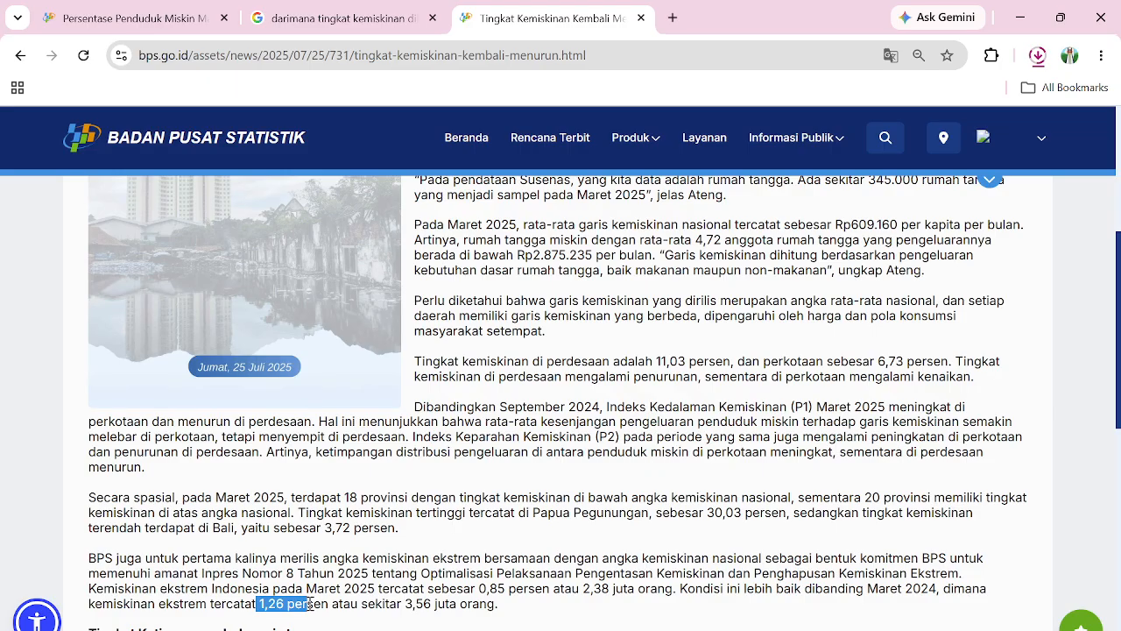
{"action": "scroll", "coordinate": [394, 581], "scroll_direction": "down", "scroll_amount": 2}
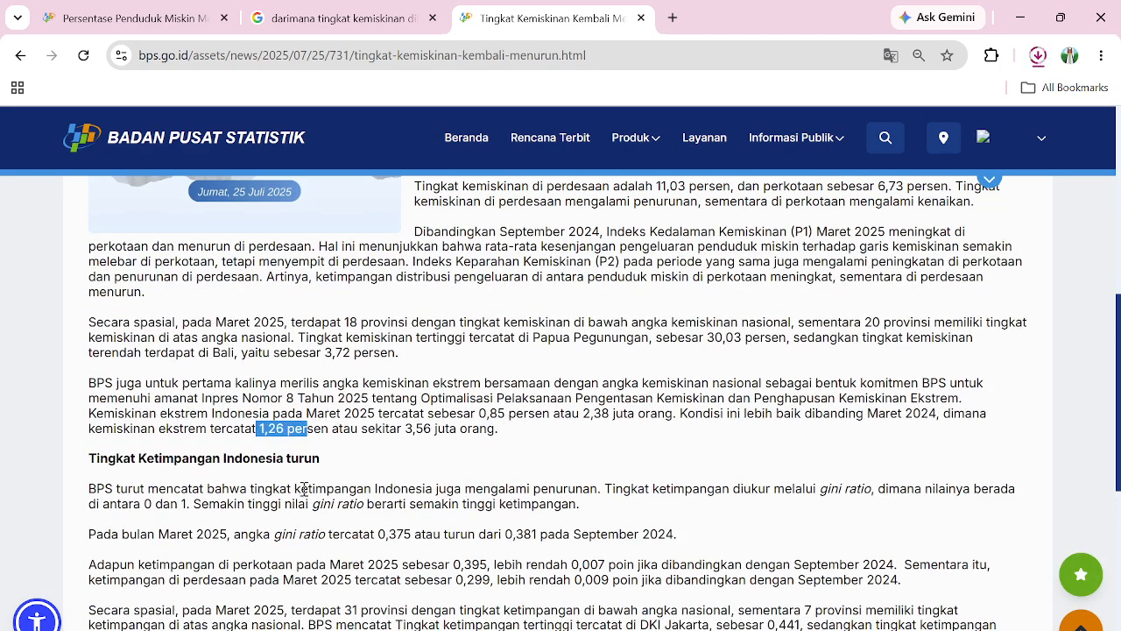
{"action": "scroll", "coordinate": [304, 487], "scroll_direction": "down", "scroll_amount": 3}
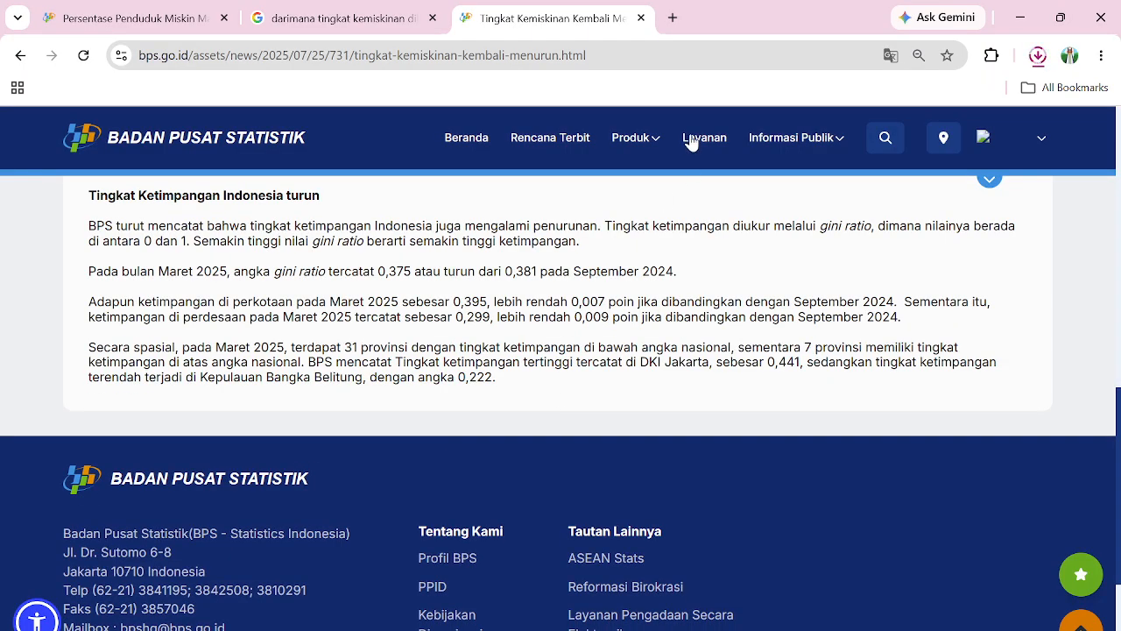
{"action": "left_click", "coordinate": [640, 18]}
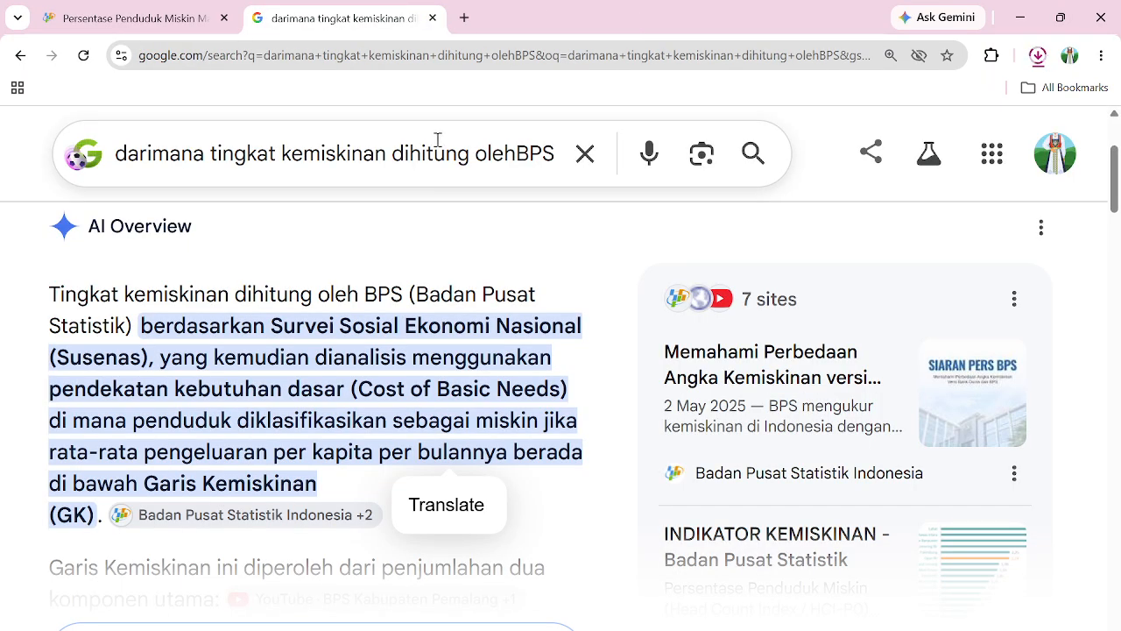
- Check the progress of the 2518.pdf download and switch back to the sepov results in Stata
{"action": "left_click", "coordinate": [1038, 56]}
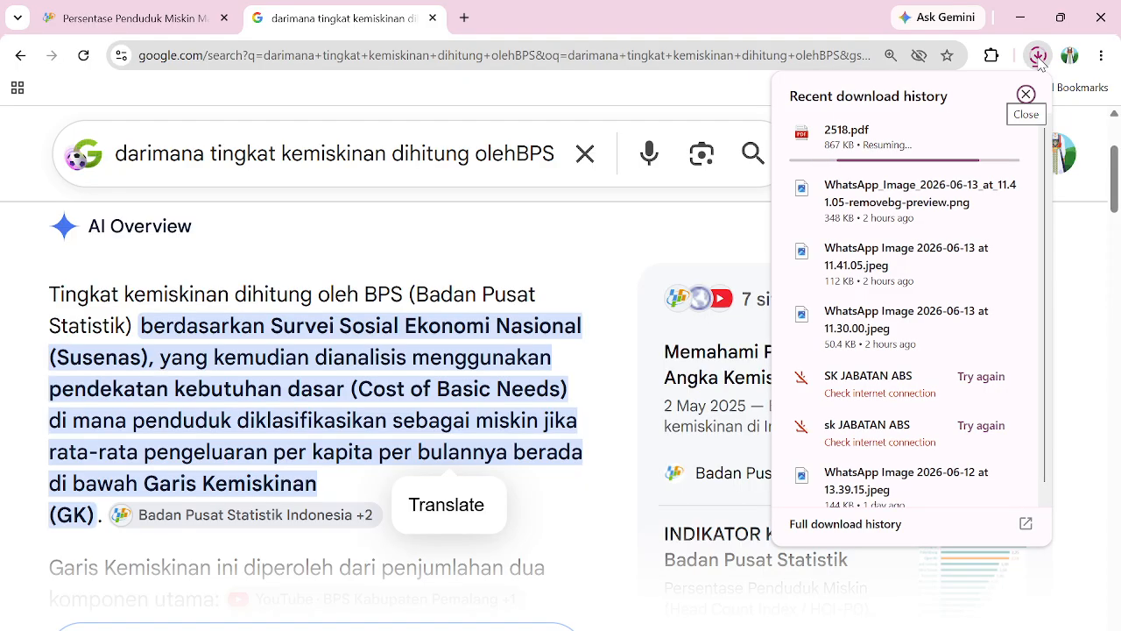
{"action": "left_click", "coordinate": [822, 629]}
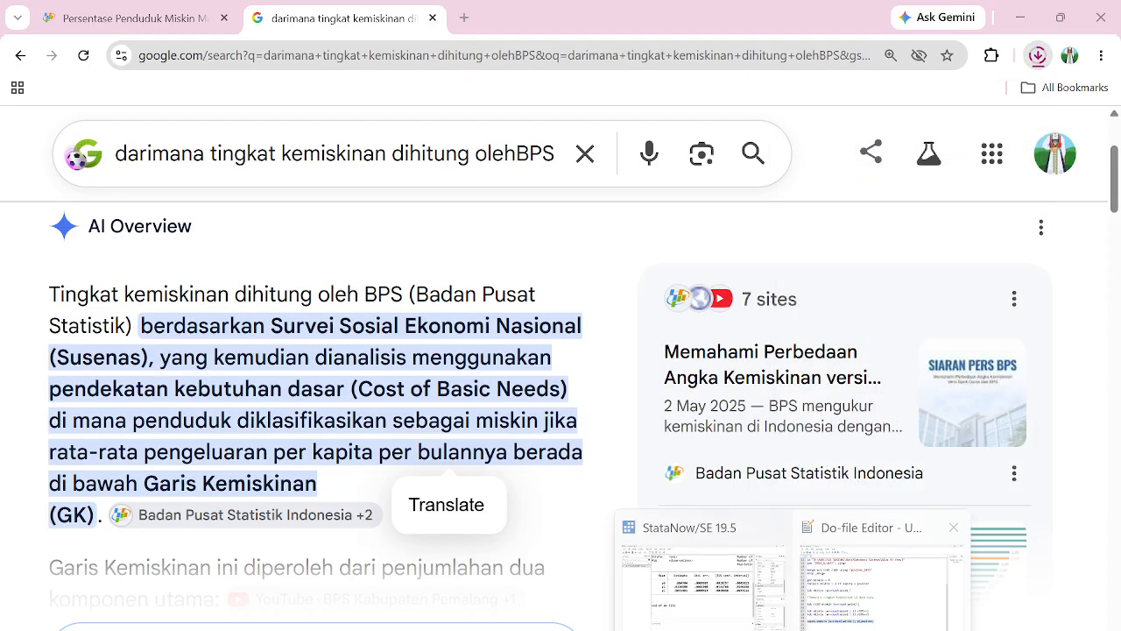
{"action": "left_click", "coordinate": [923, 584]}
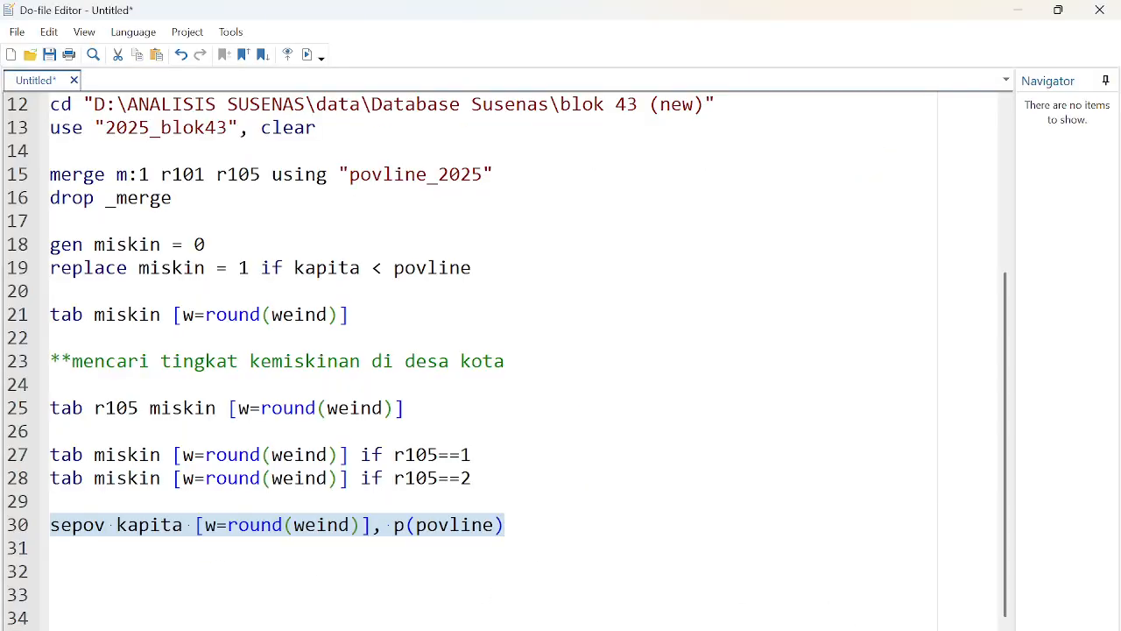
{"action": "left_click", "coordinate": [705, 585]}
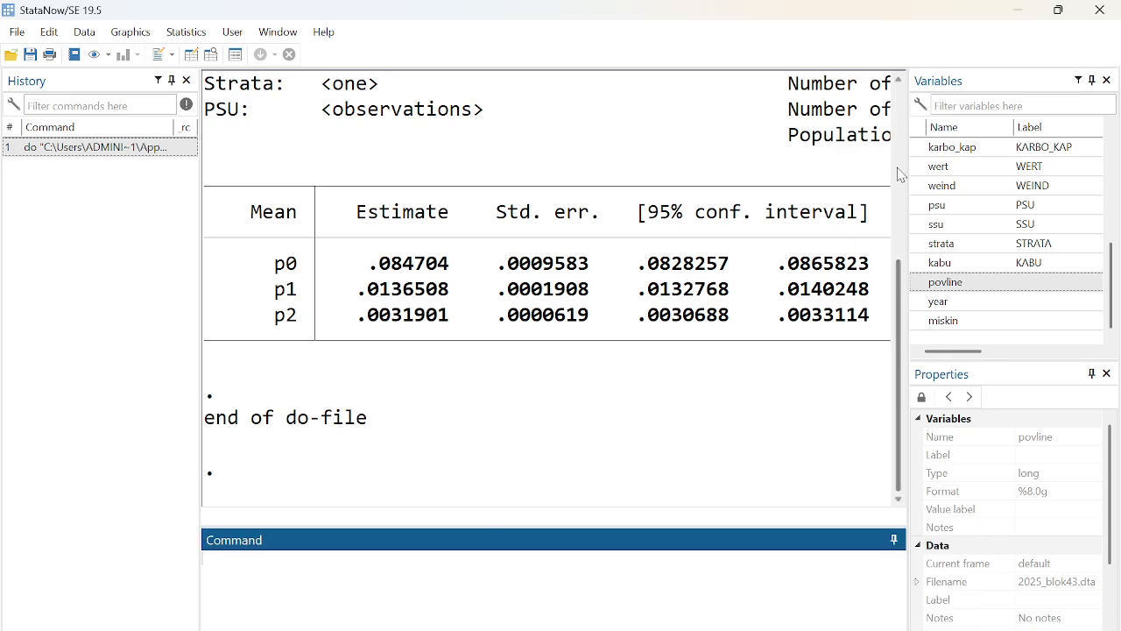
- Widen the results area to reveal the Deff column, and minimize the main Stata window to return to the do-file
{"action": "left_click_drag", "start_coordinate": [902, 175], "coordinate": [1078, 208]}
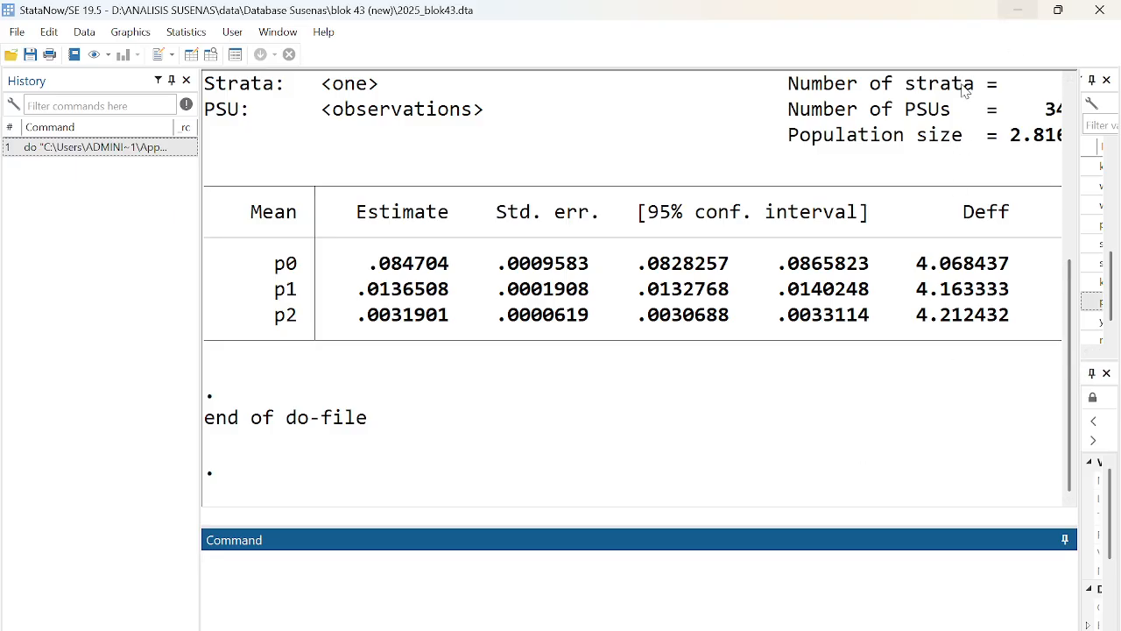
{"action": "left_click", "coordinate": [1017, 9]}
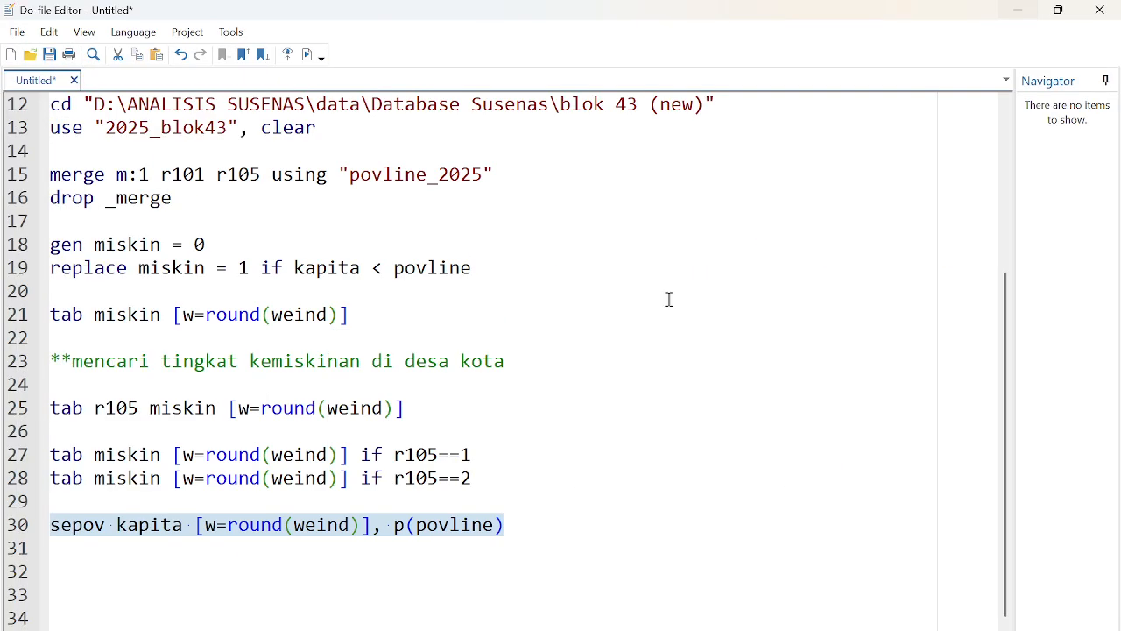
- Duplicate the line sepov kapita [w=round(weind)], p(povline) directly below itself in the do-file
{"action": "left_click", "coordinate": [58, 525]}
{"action": "left_click_drag", "start_coordinate": [54, 526], "coordinate": [656, 560]}
{"action": "key", "text": "ctrl+c"}
{"action": "left_click", "coordinate": [532, 526]}
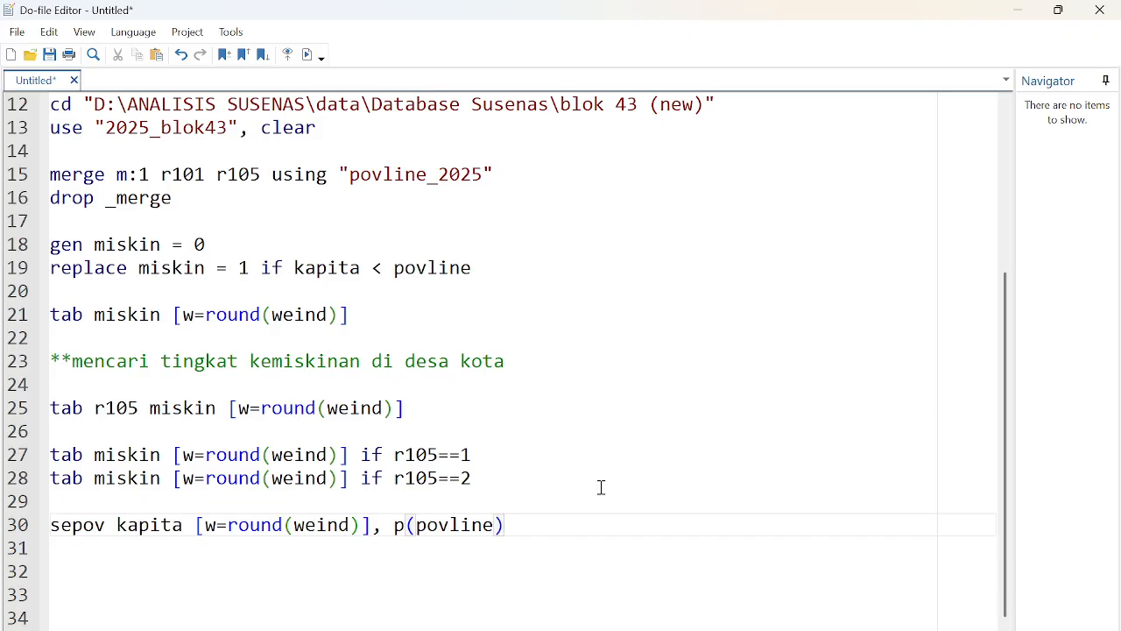
{"action": "key", "text": "Return"}
{"action": "key", "text": "ctrl+v"}
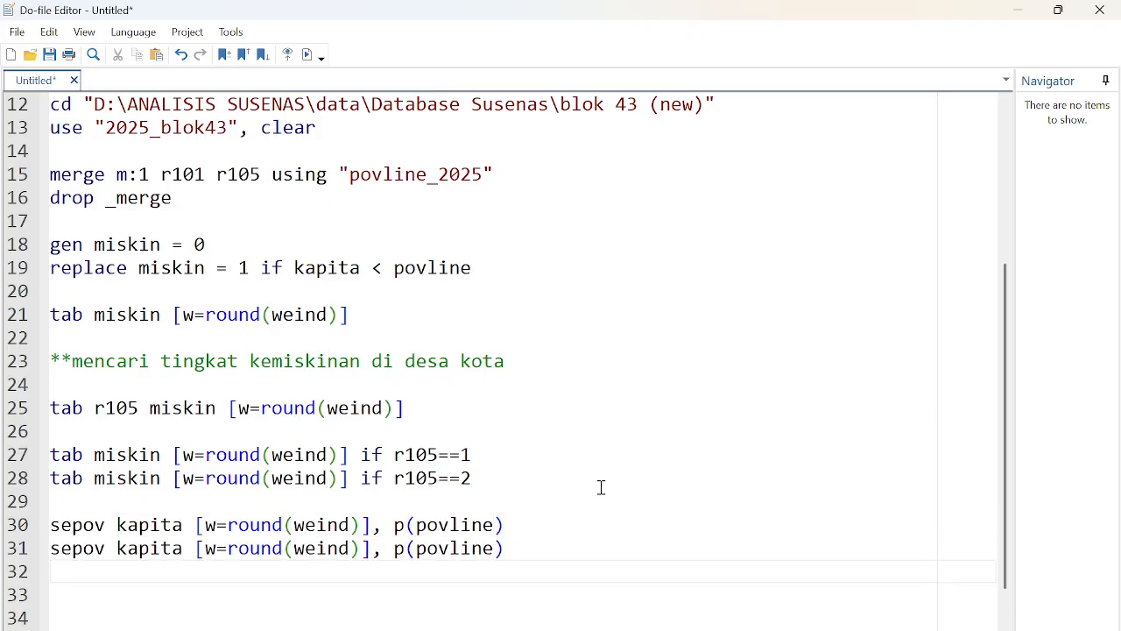
- Add by(r105) to the duplicated sepov command, run that line and bring up its results
{"action": "left_click", "coordinate": [577, 552]}
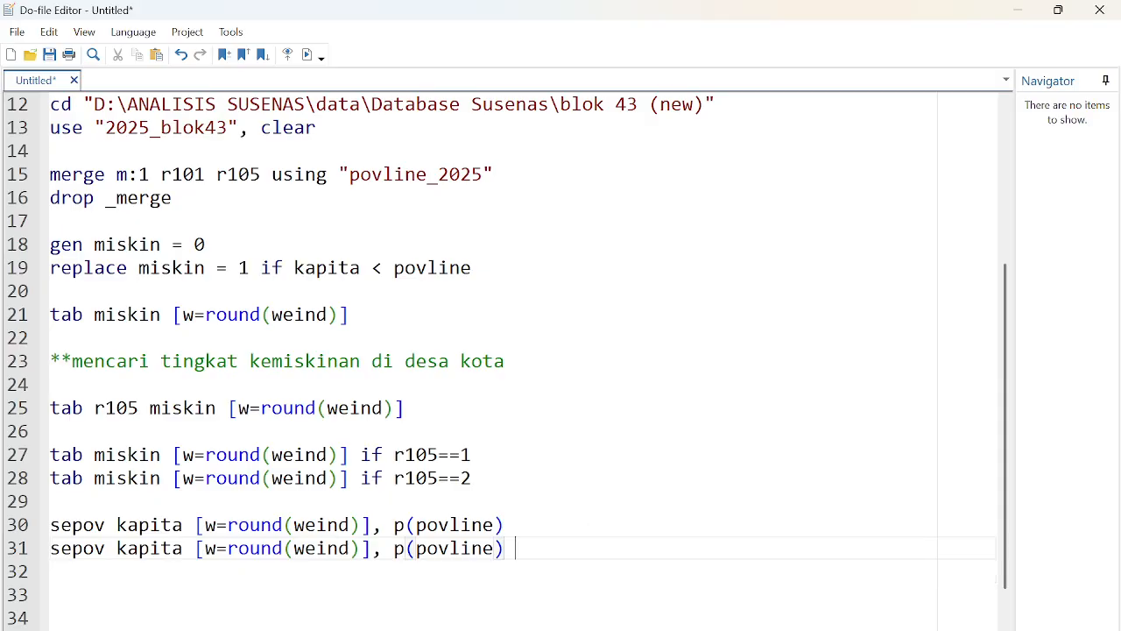
{"action": "type", "text": "(r1"}
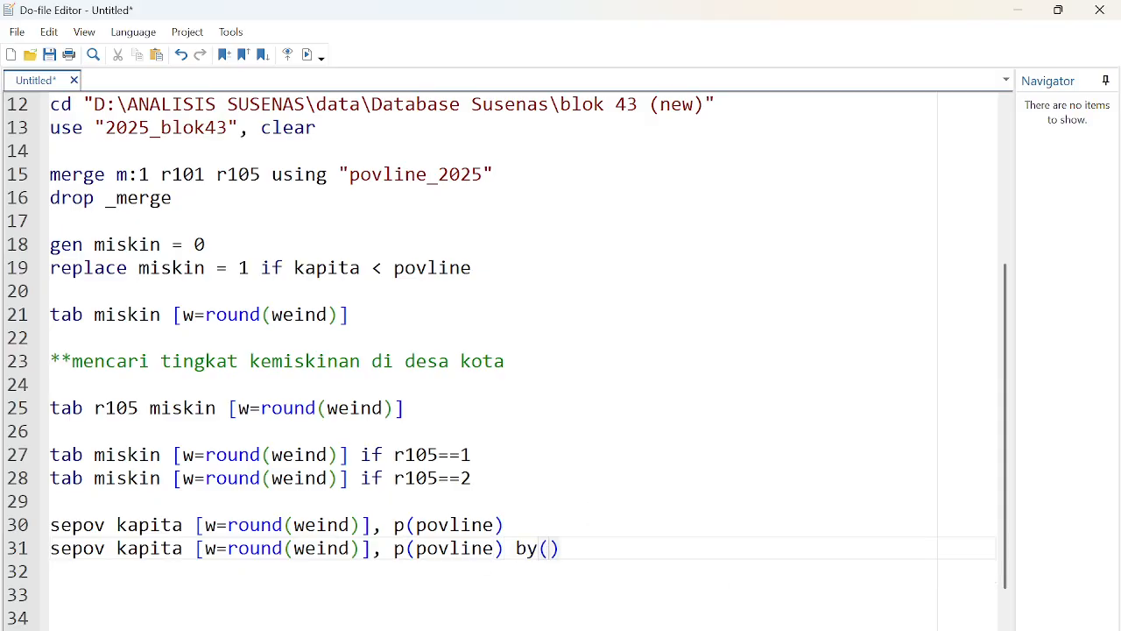
{"action": "type", "text": "05"}
{"action": "key", "text": "End"}
{"action": "key", "text": "shift+Home"}
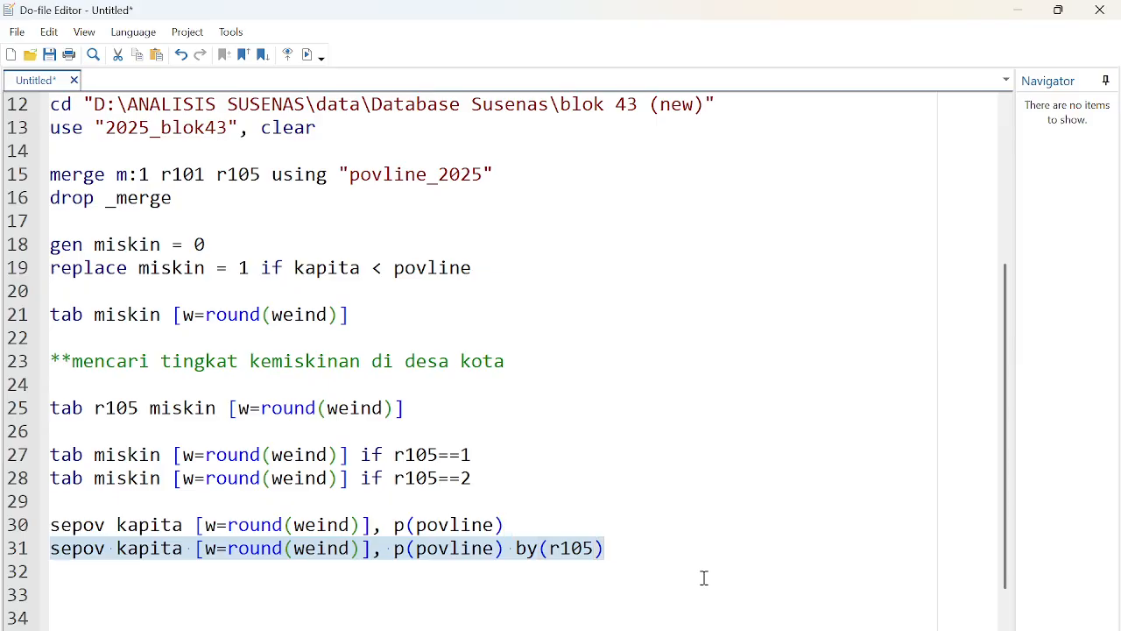
{"action": "key", "text": "ctrl+d"}
{"action": "left_click", "coordinate": [674, 601]}
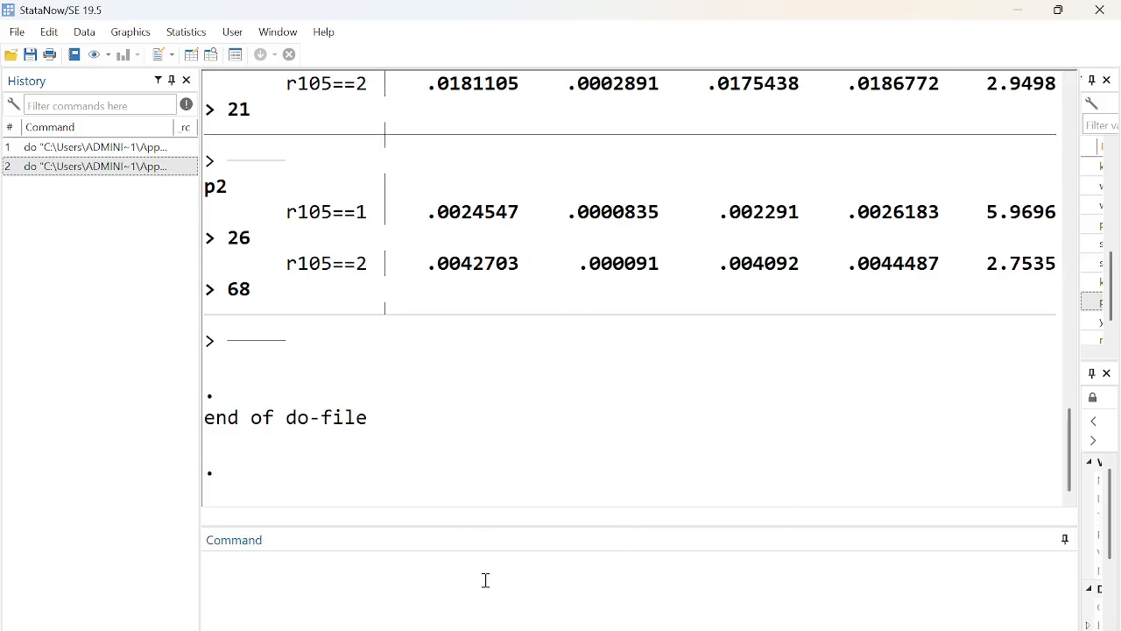
- Clear the results output and set its font size to 8
{"action": "right_click", "coordinate": [520, 367]}
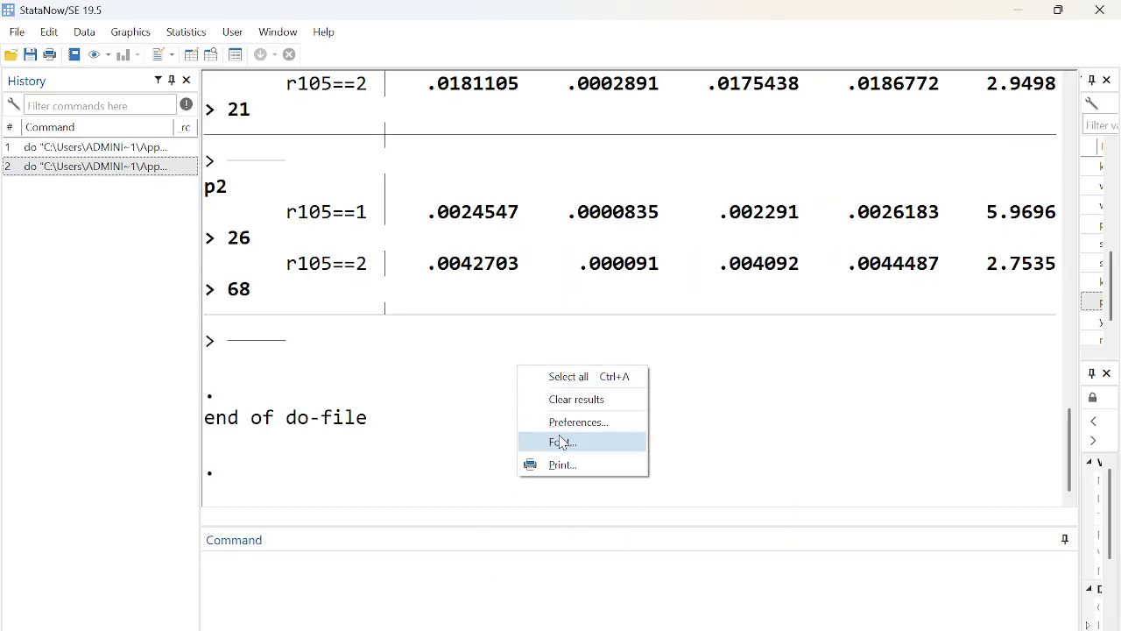
{"action": "left_click", "coordinate": [548, 398]}
{"action": "right_click", "coordinate": [507, 350]}
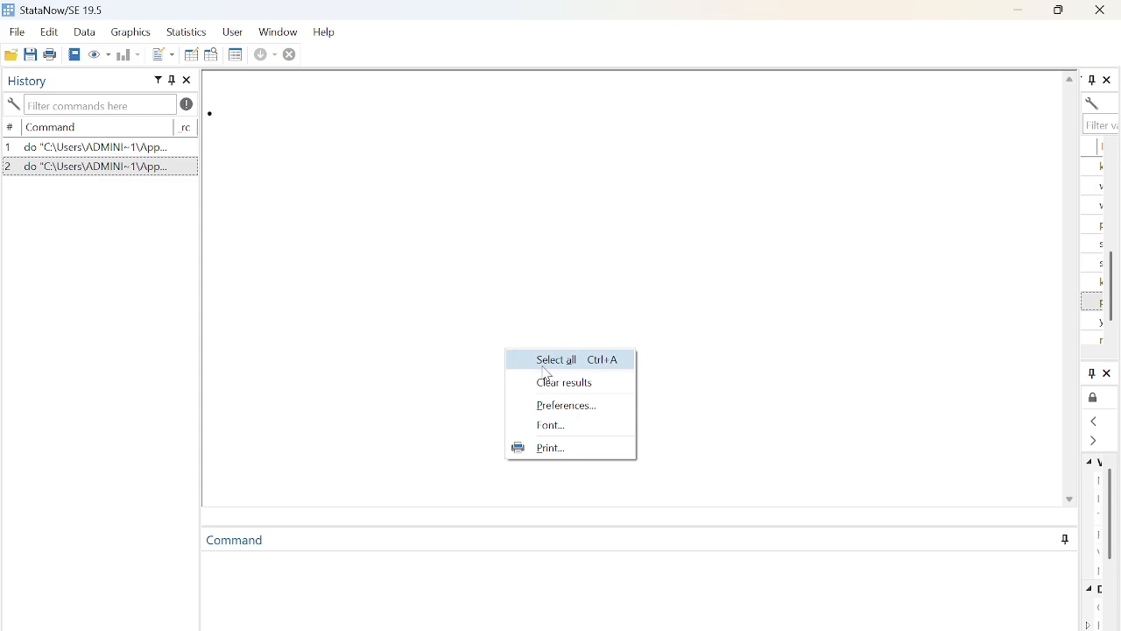
{"action": "left_click", "coordinate": [553, 427]}
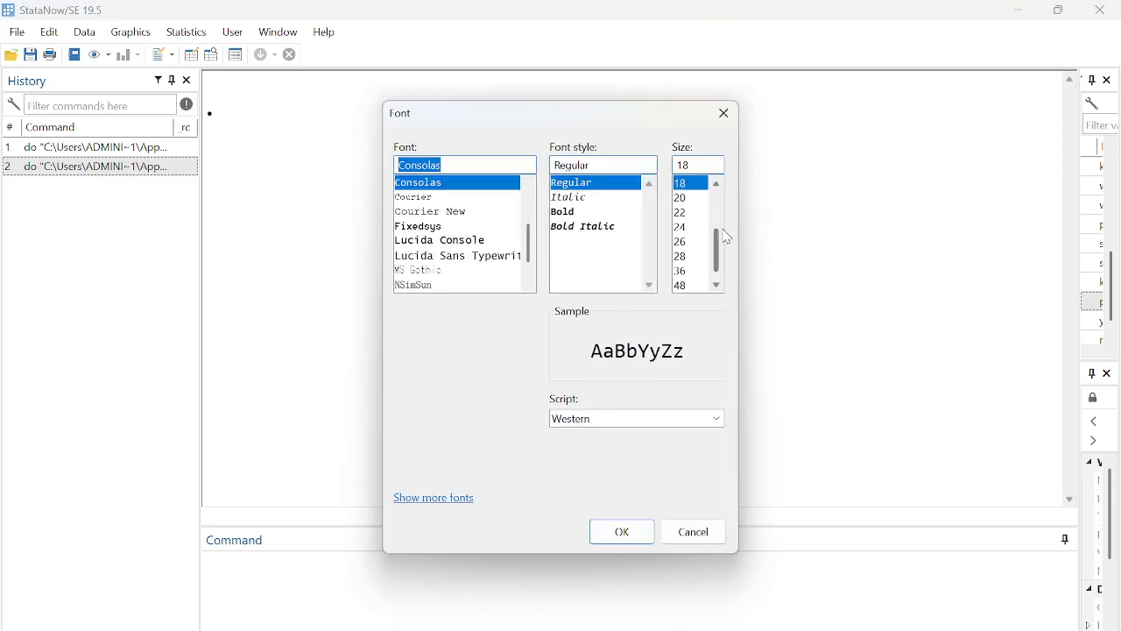
{"action": "left_click_drag", "start_coordinate": [724, 249], "coordinate": [720, 203]}
{"action": "left_click", "coordinate": [688, 184]}
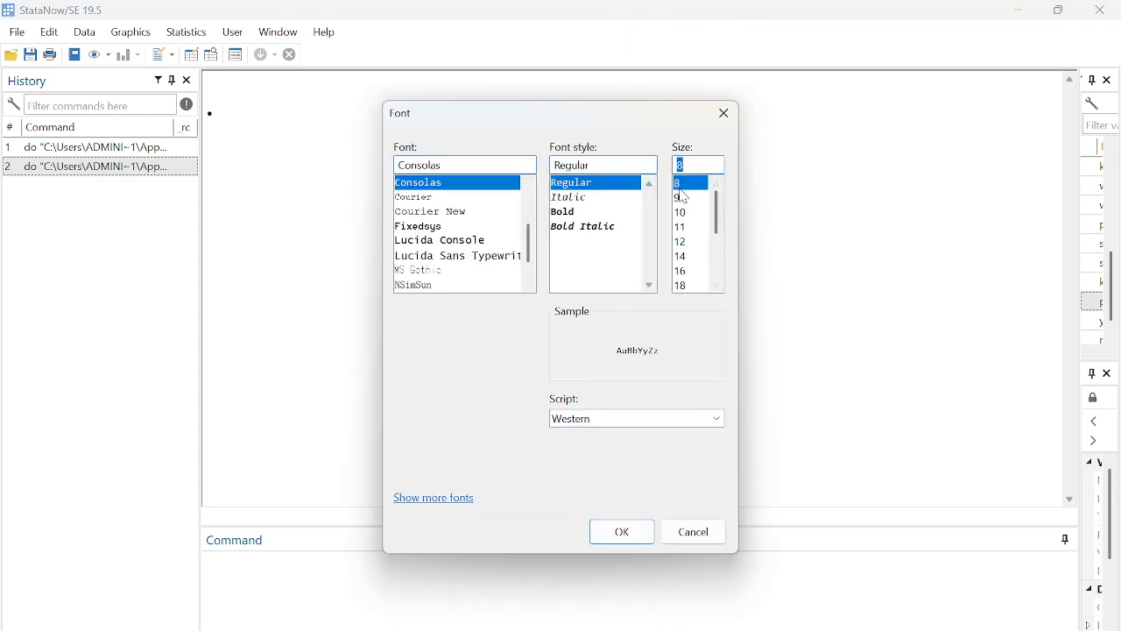
{"action": "left_click", "coordinate": [623, 536]}
- Run the sepov line with by(r105) again from the do-file and show its output in the main Stata window
{"action": "mouse_move", "coordinate": [792, 629]}
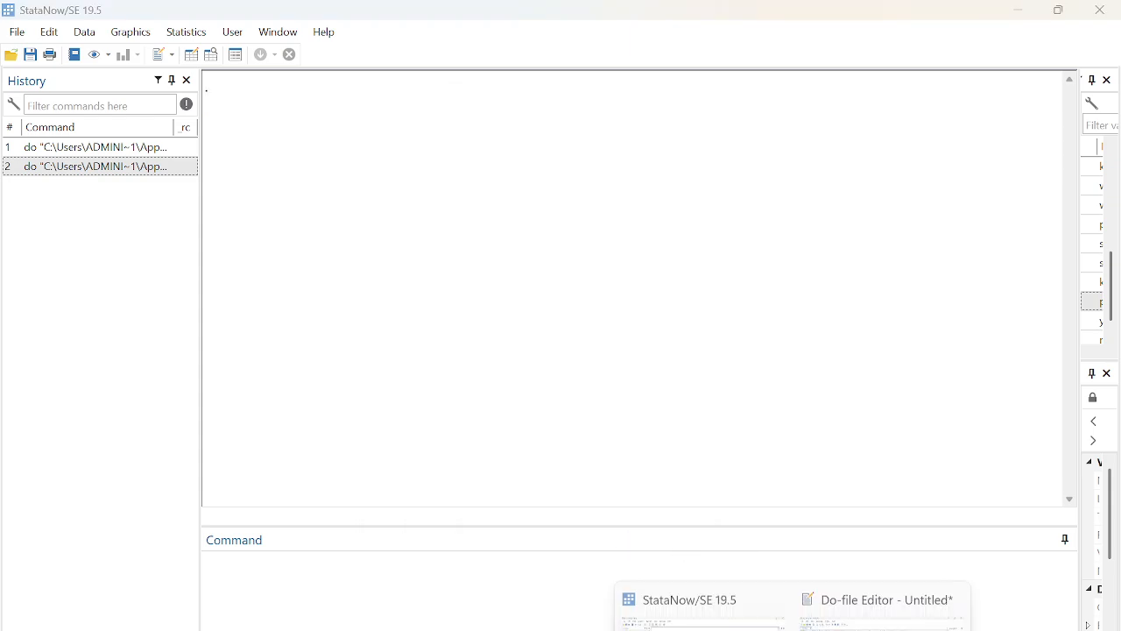
{"action": "left_click", "coordinate": [850, 591]}
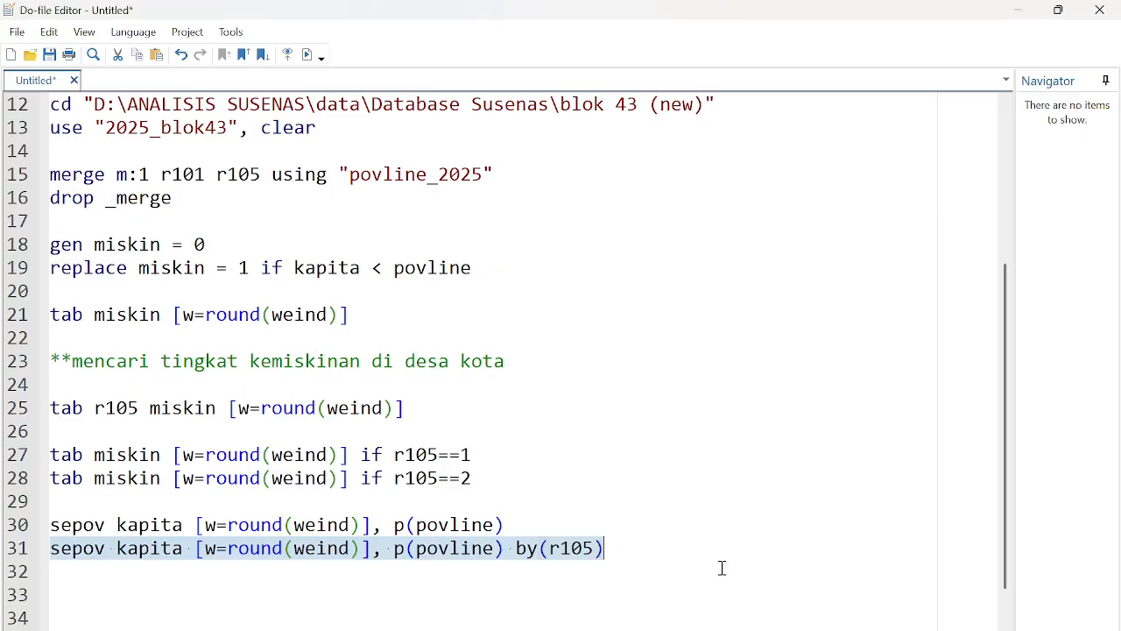
{"action": "left_click", "coordinate": [307, 56]}
{"action": "mouse_move", "coordinate": [704, 629]}
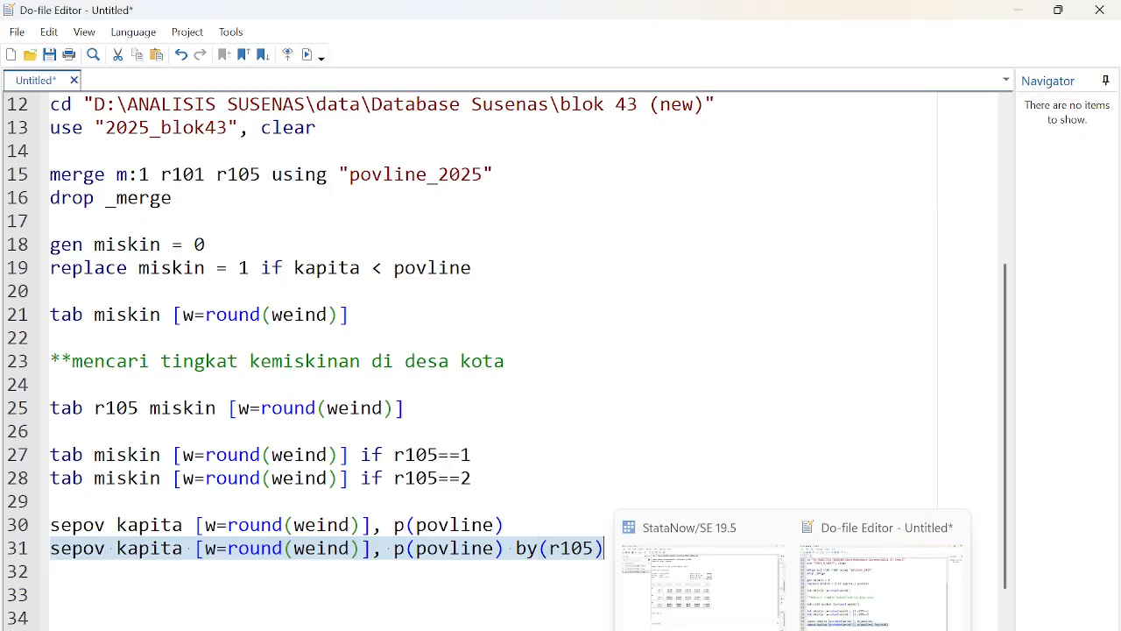
{"action": "left_click", "coordinate": [673, 570]}
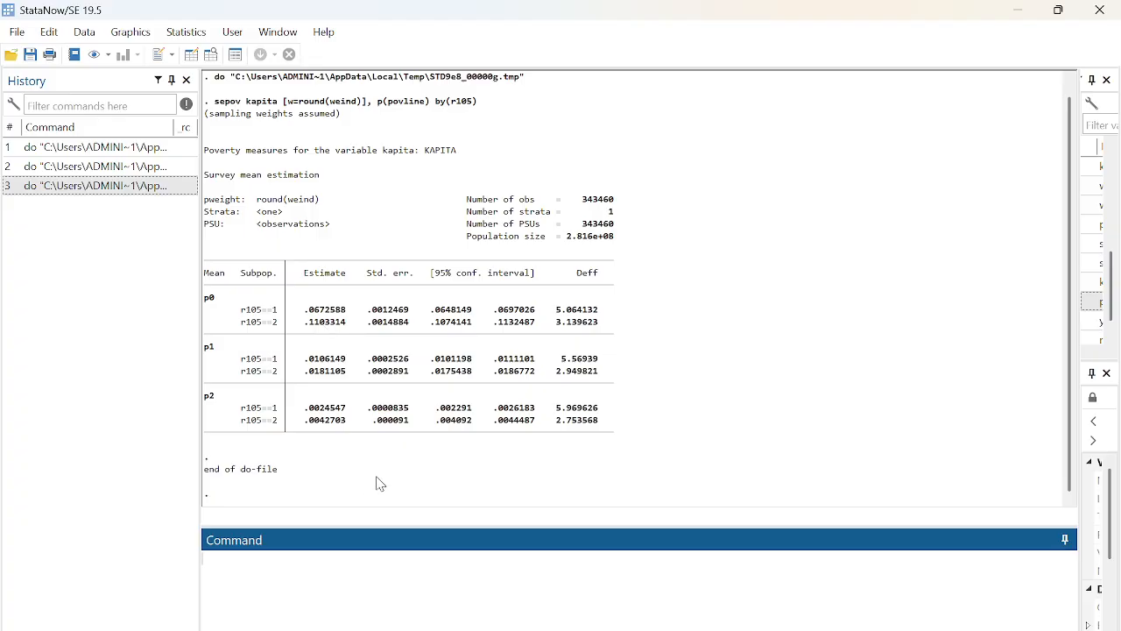
- Set the font size of the results output to 18
{"action": "right_click", "coordinate": [723, 243]}
{"action": "left_click", "coordinate": [757, 308]}
{"action": "left_click", "coordinate": [687, 285]}
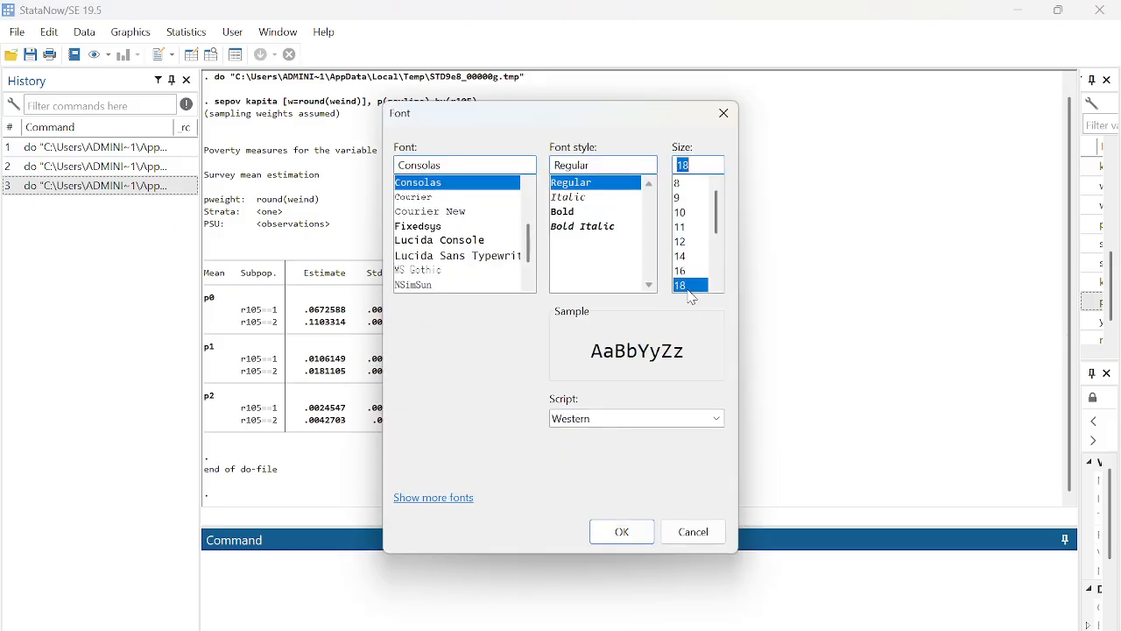
{"action": "left_click", "coordinate": [640, 529]}
- Examine the p1, p2 and p0 estimates for r105==1 and r105==2 in the sepov table
{"action": "scroll", "coordinate": [491, 385], "scroll_direction": "down", "scroll_amount": 5}
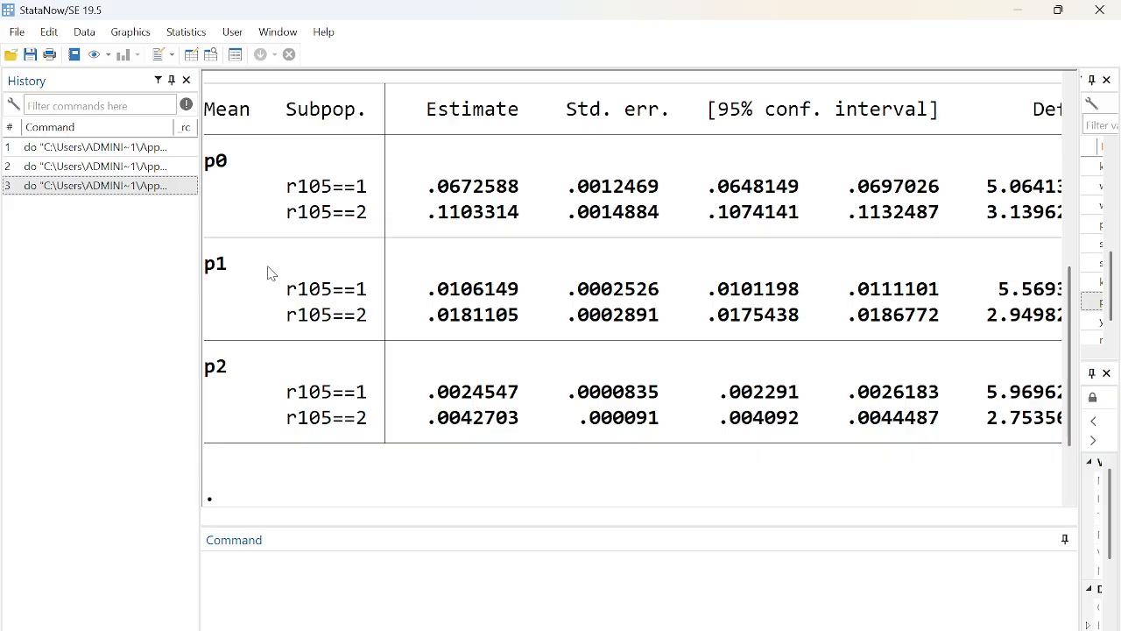
{"action": "left_click_drag", "start_coordinate": [204, 256], "coordinate": [974, 304]}
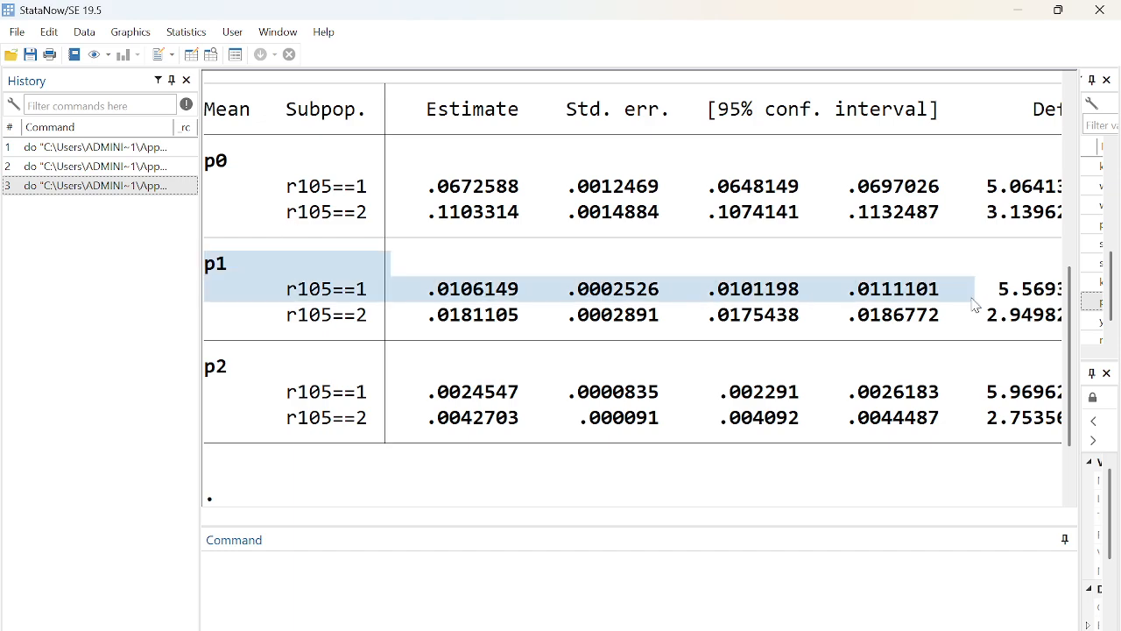
{"action": "left_click_drag", "start_coordinate": [207, 375], "coordinate": [760, 453]}
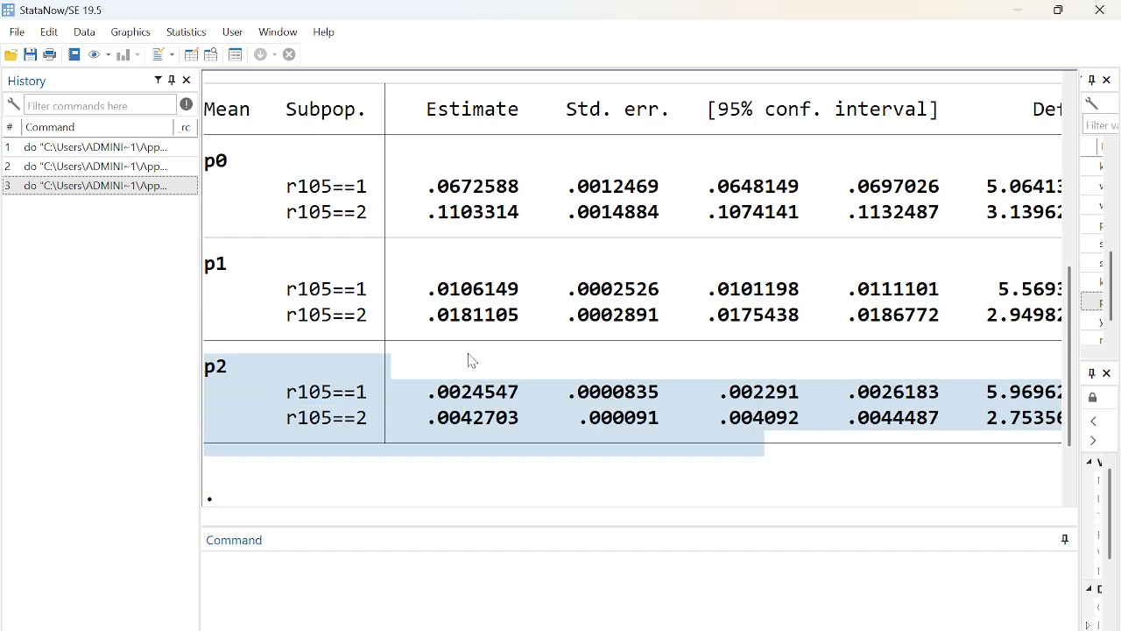
{"action": "left_click_drag", "start_coordinate": [216, 155], "coordinate": [616, 222]}
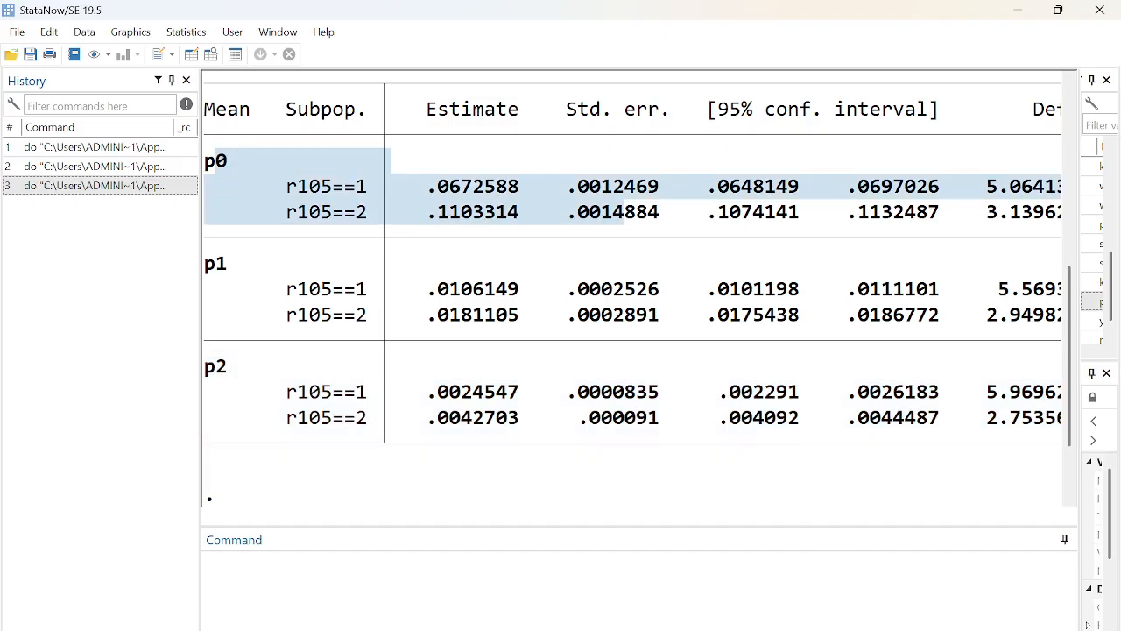
- Review the tab r105 miskin line in the do-file against the sepov results by area, and return to the do-file
{"action": "left_click", "coordinate": [844, 617]}
{"action": "left_click", "coordinate": [109, 410]}
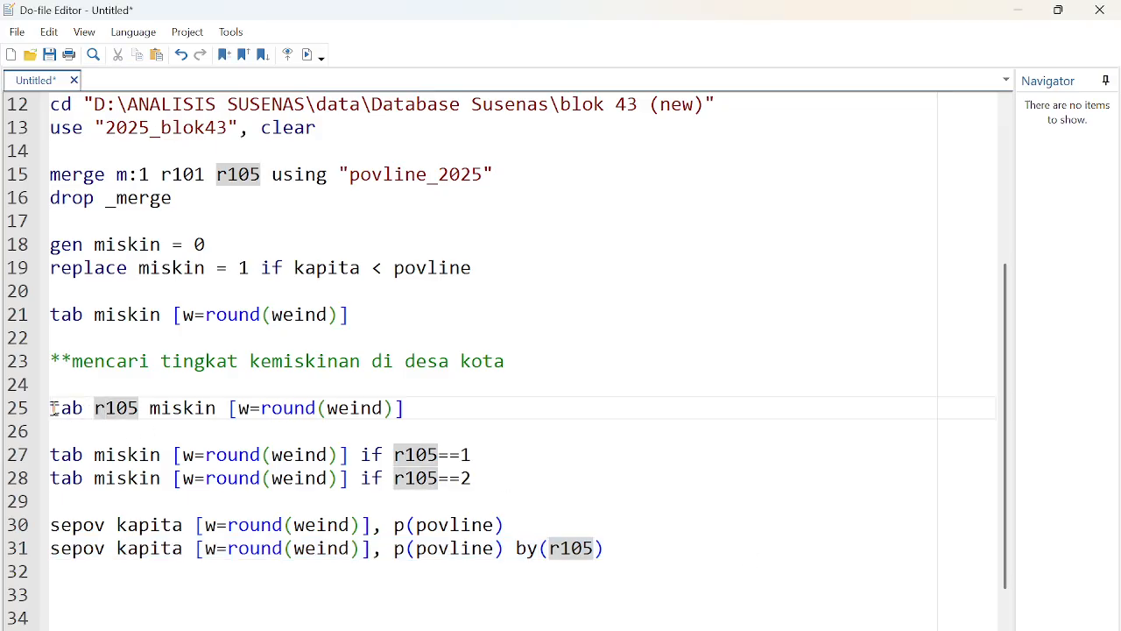
{"action": "left_click_drag", "start_coordinate": [54, 409], "coordinate": [478, 400]}
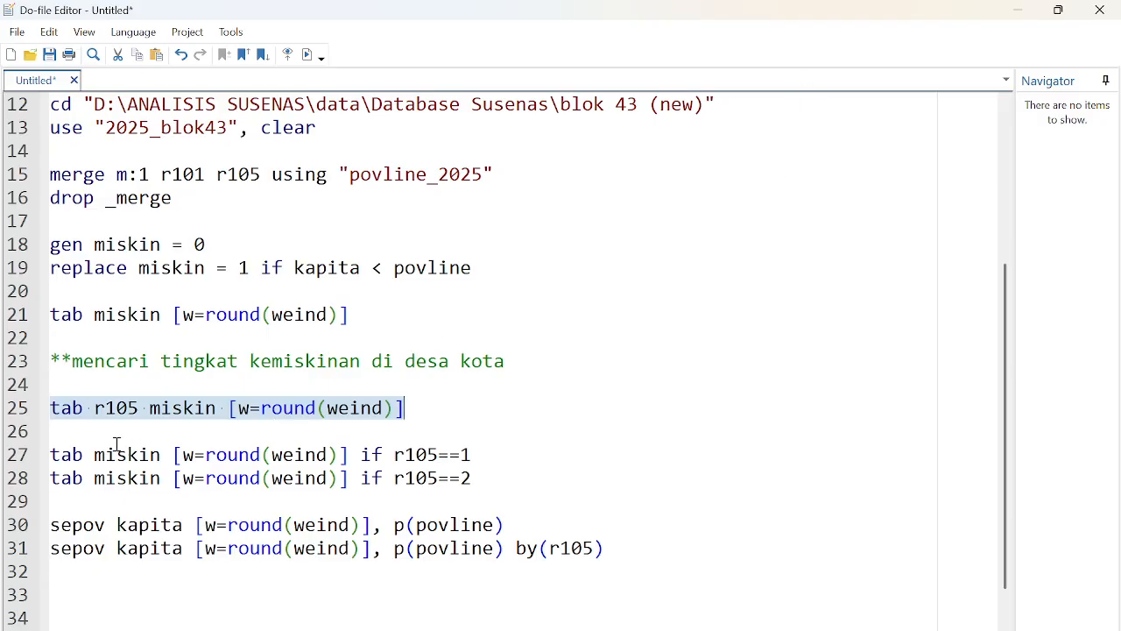
{"action": "left_click", "coordinate": [1016, 12]}
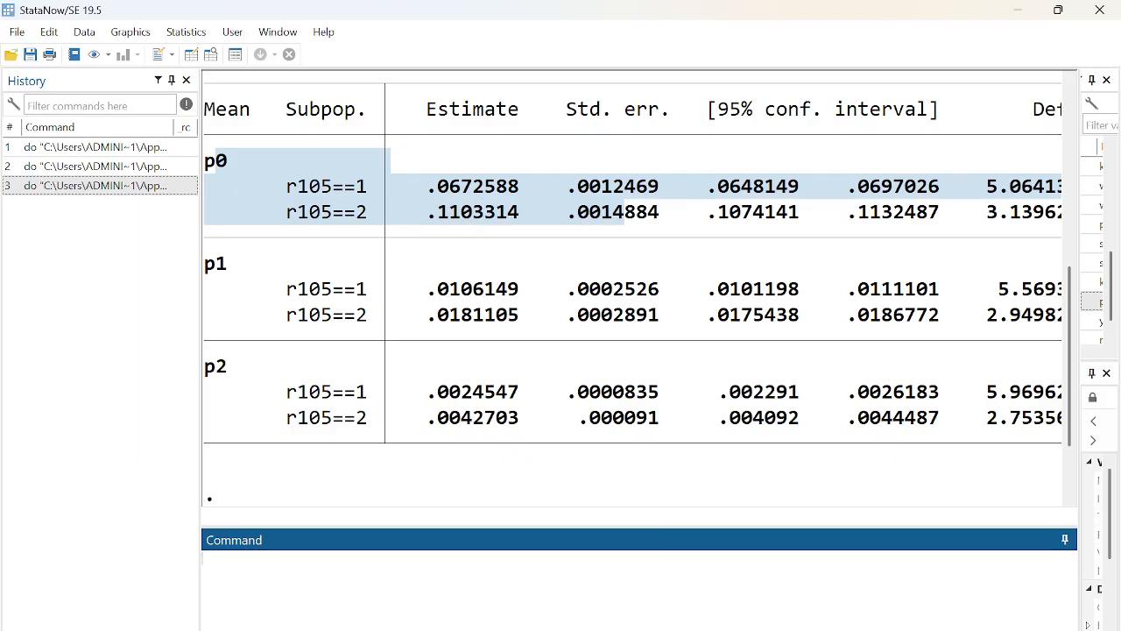
{"action": "left_click", "coordinate": [875, 582]}
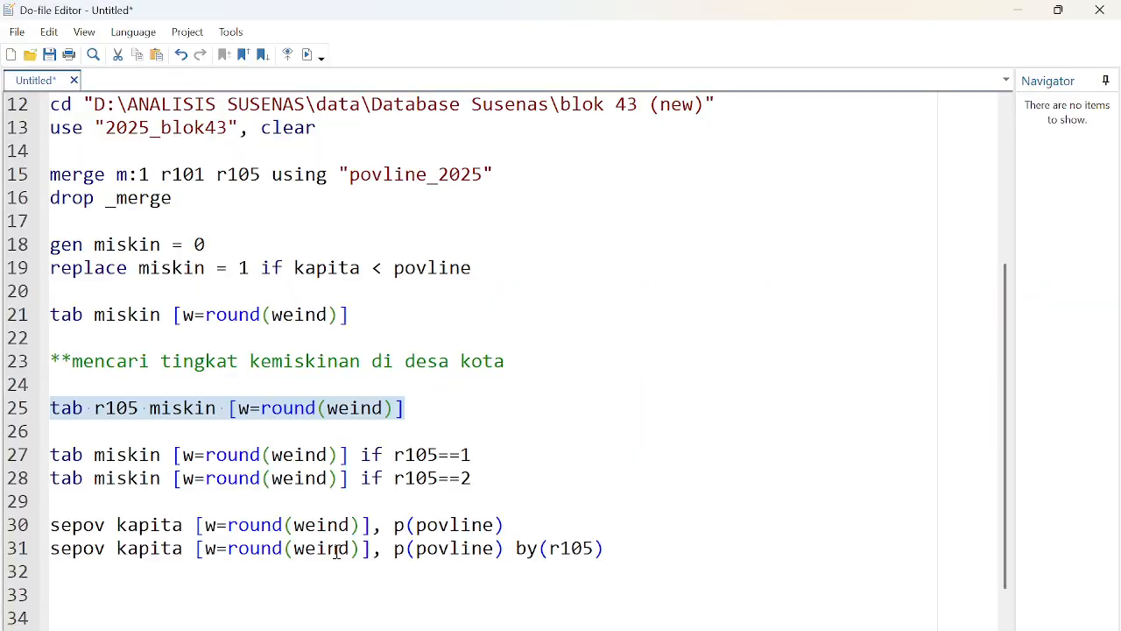
- Copy the sepov line with by(r105) to line 33, leaving a blank line above it
{"action": "left_click", "coordinate": [633, 547]}
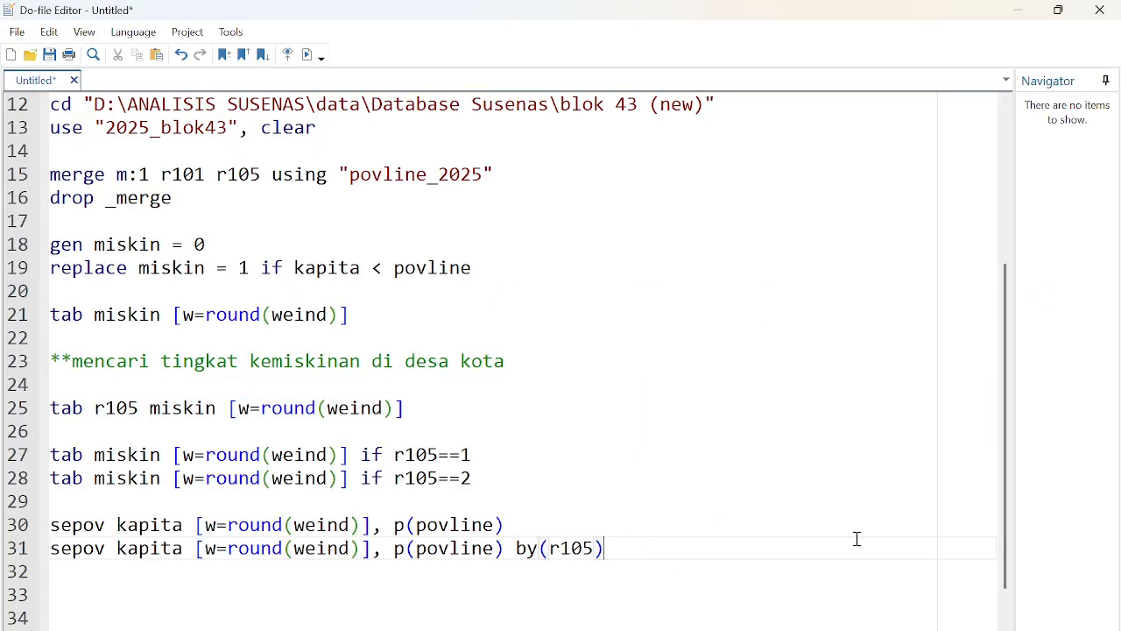
{"action": "key", "text": "Return"}
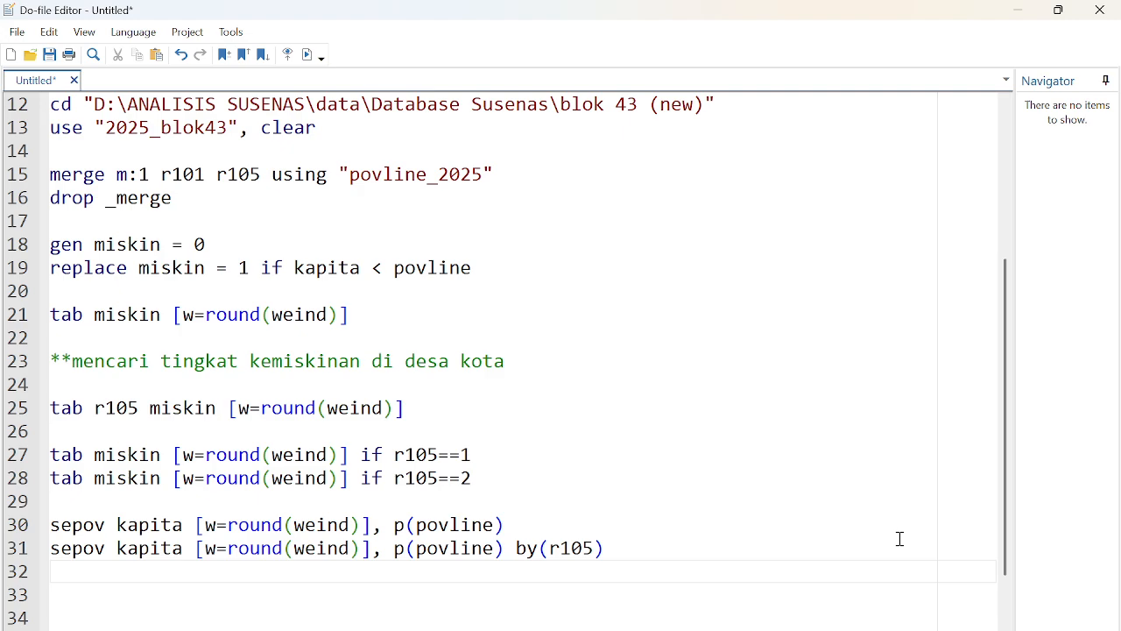
{"action": "key", "text": "Return"}
{"action": "key", "text": "Up"}
{"action": "key", "text": "Up"}
{"action": "key", "text": "shift+Down"}
{"action": "key", "text": "ctrl+c"}
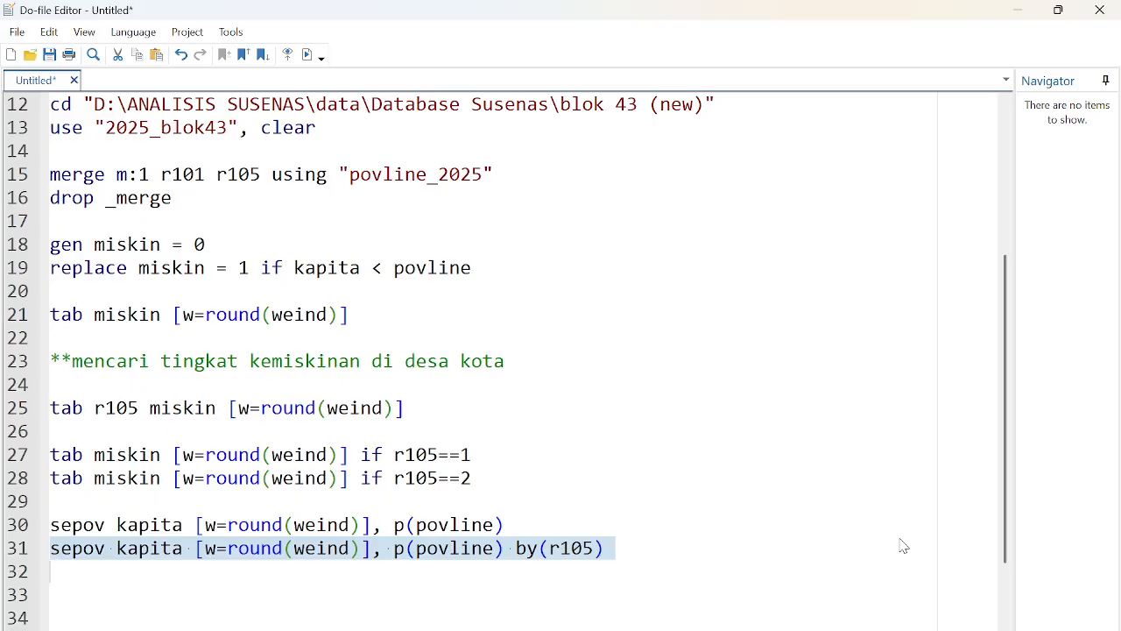
{"action": "key", "text": "Down"}
{"action": "key", "text": "ctrl+v"}
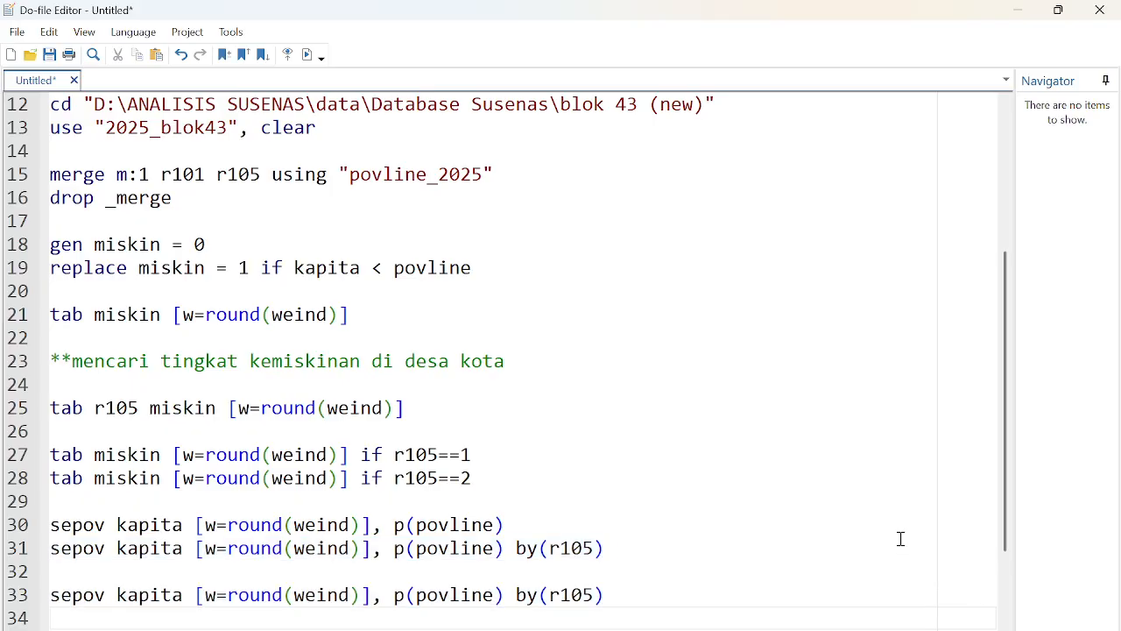
- Change the grouping variable in the line 33 sepov command to r101
{"action": "key", "text": "Up"}
{"action": "key", "text": "ctrl+Right"}
{"action": "key", "text": "ctrl+Right"}
{"action": "key", "text": "ctrl+Right"}
{"action": "key", "text": "ctrl+Right"}
{"action": "key", "text": "ctrl+Right"}
{"action": "key", "text": "ctrl+Right"}
{"action": "key", "text": "ctrl+Right"}
{"action": "key", "text": "ctrl+Right"}
{"action": "key", "text": "ctrl+Right"}
{"action": "key", "text": "ctrl+Right"}
{"action": "key", "text": "ctrl+Right"}
{"action": "key", "text": "ctrl+Right"}
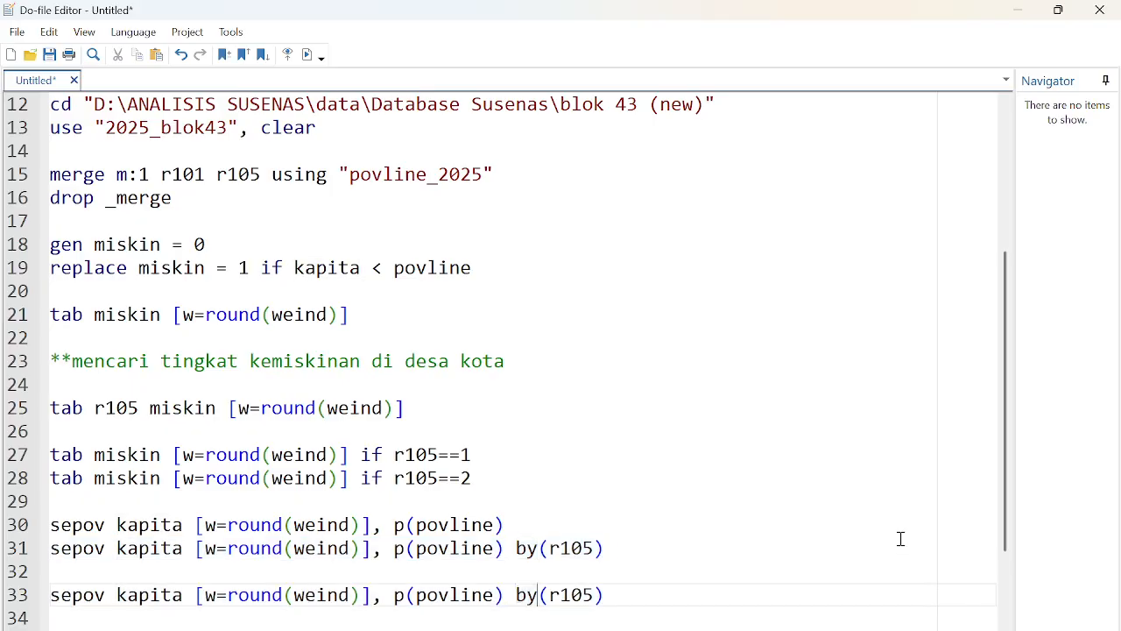
{"action": "key", "text": "ctrl+Right"}
{"action": "type", "text": "1"}
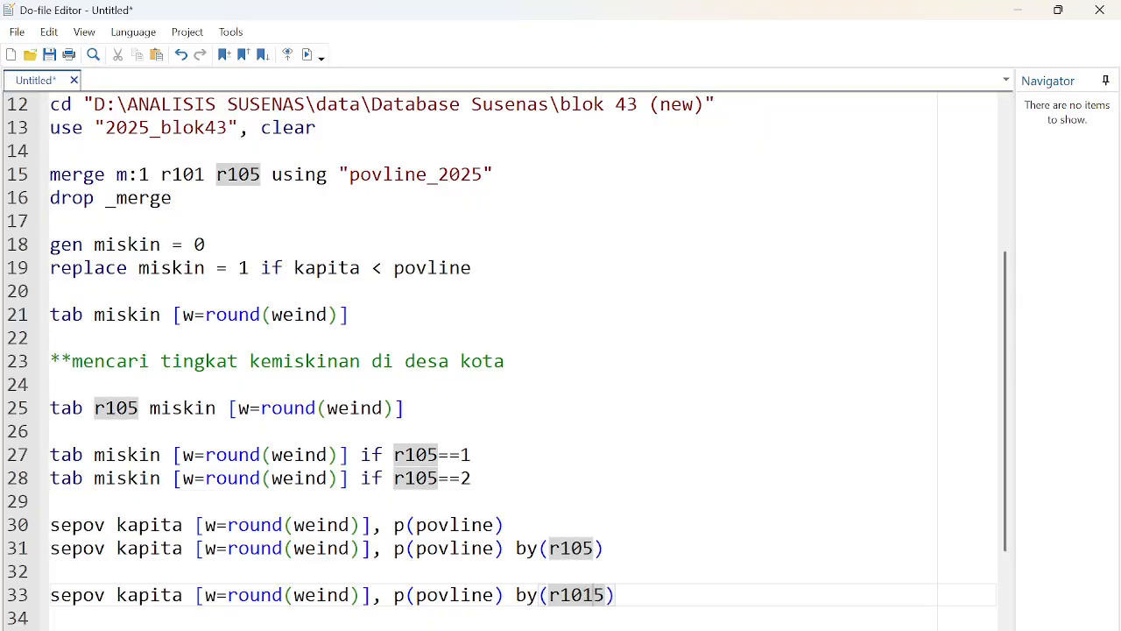
{"action": "key", "text": "Delete"}
- Run the sepov line with by(r101), switch to its output and widen the results area by narrowing the command history
{"action": "scroll", "coordinate": [368, 436], "scroll_direction": "down", "scroll_amount": 2}
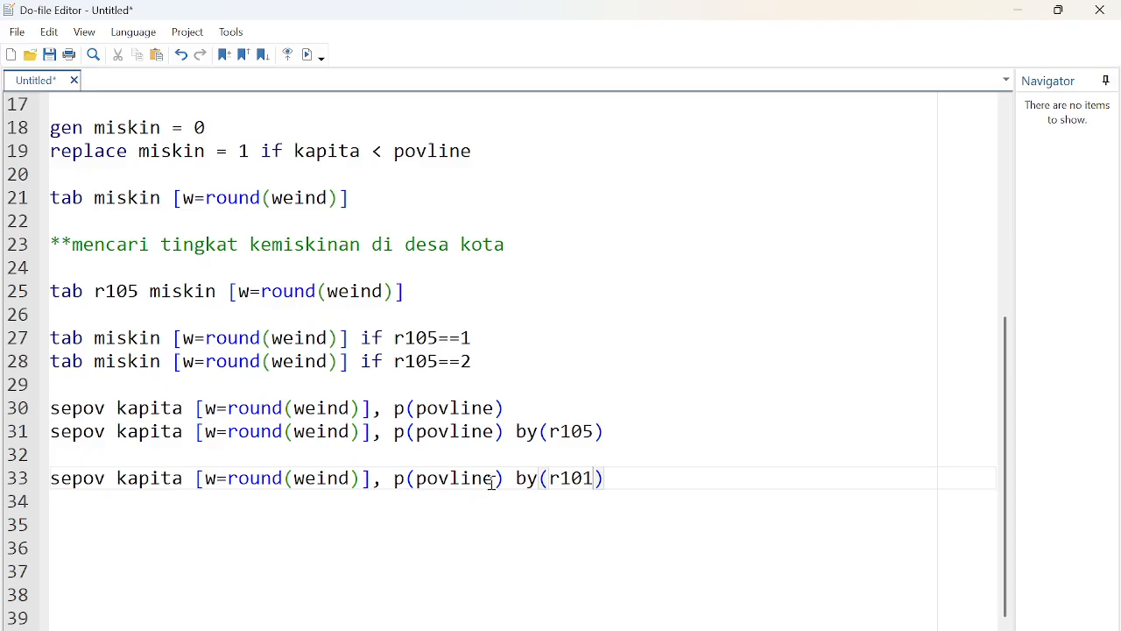
{"action": "left_click_drag", "start_coordinate": [50, 477], "coordinate": [603, 474]}
{"action": "left_click", "coordinate": [526, 477]}
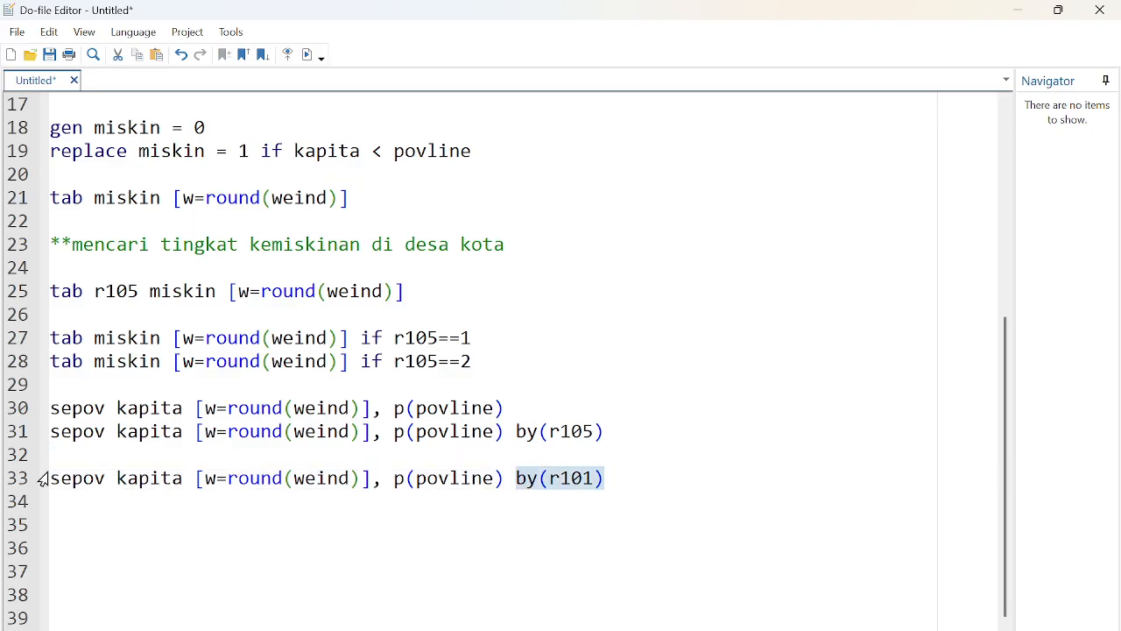
{"action": "left_click_drag", "start_coordinate": [628, 475], "coordinate": [318, 478]}
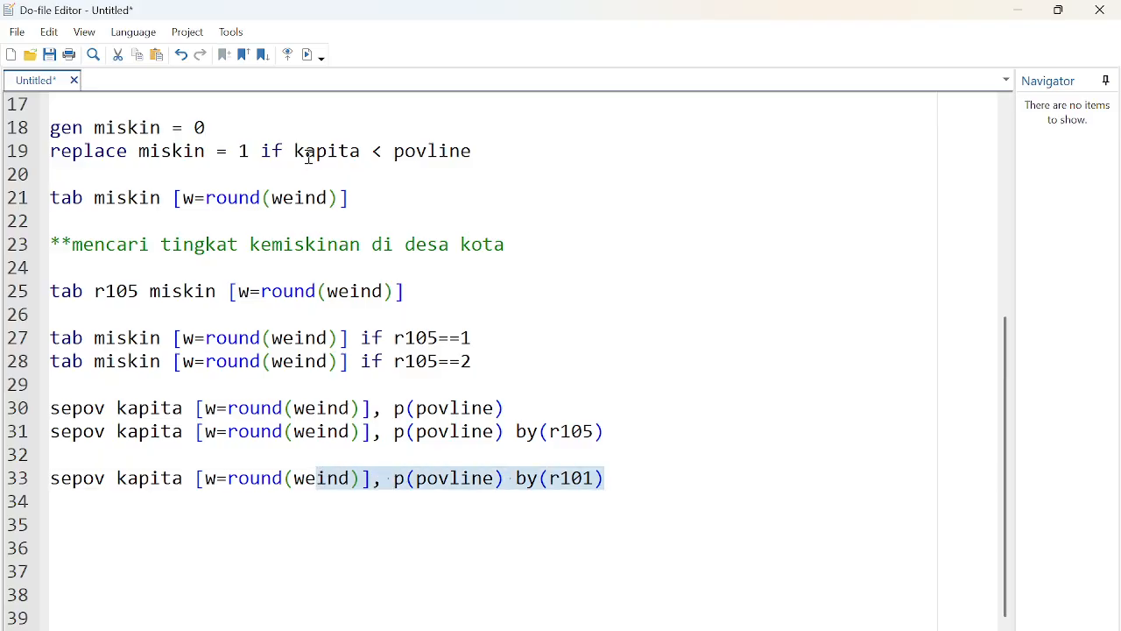
{"action": "left_click", "coordinate": [308, 54]}
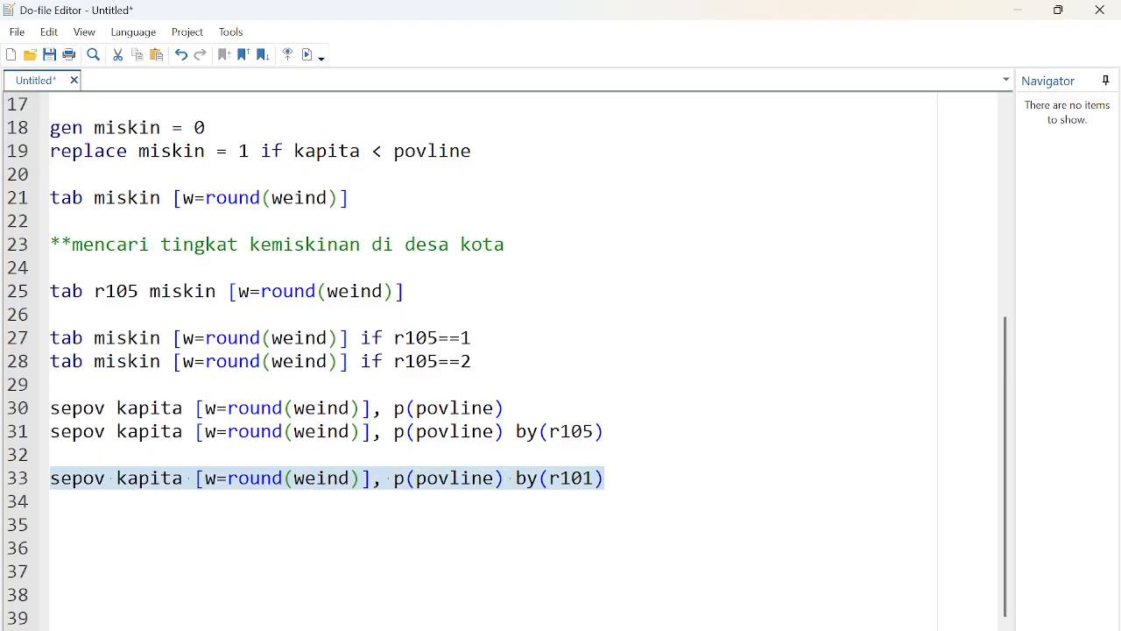
{"action": "mouse_move", "coordinate": [792, 629]}
{"action": "left_click", "coordinate": [713, 614]}
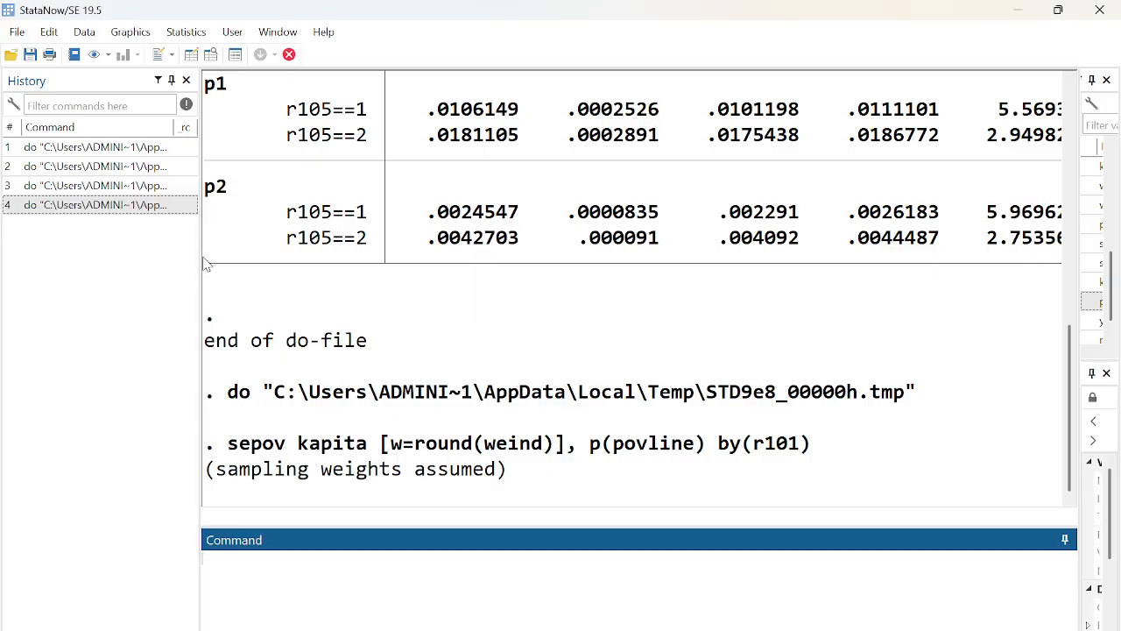
{"action": "left_click_drag", "start_coordinate": [197, 253], "coordinate": [92, 275]}
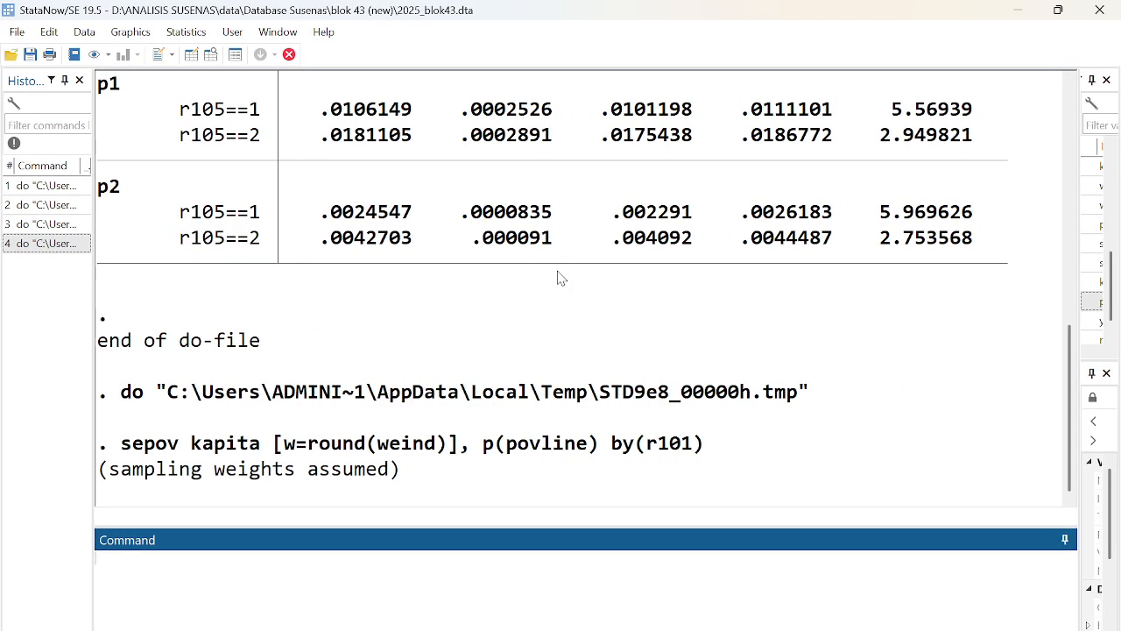
- Widen the variables list and examine the P0 estimates for provinces 34 and 51 in the sepov results by r101
{"action": "left_click_drag", "start_coordinate": [1081, 155], "coordinate": [1021, 171]}
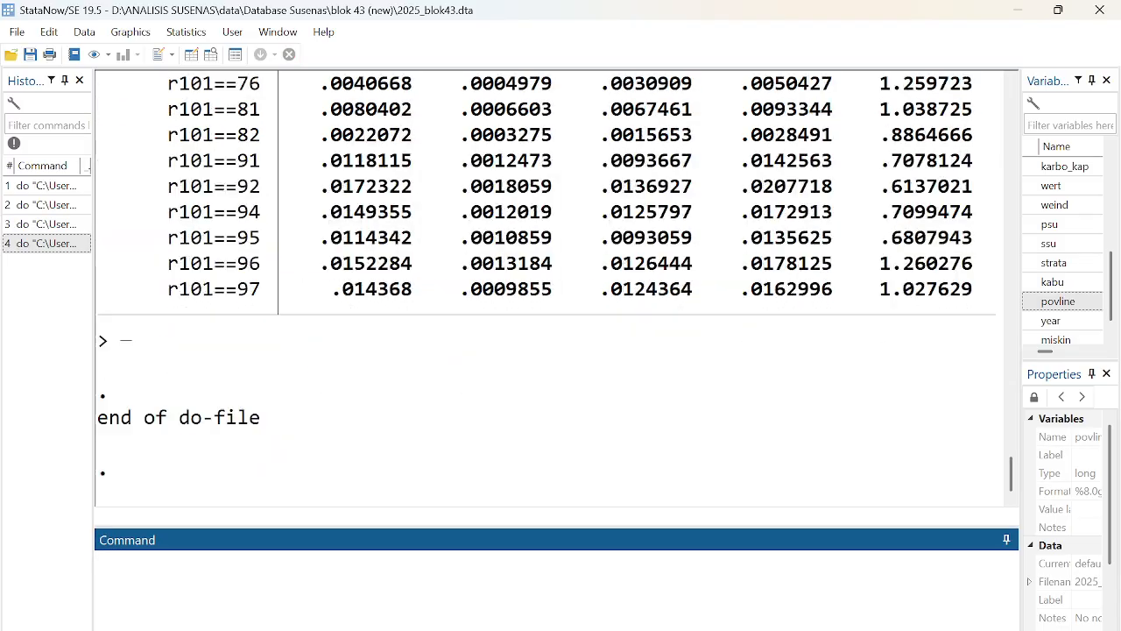
{"action": "scroll", "coordinate": [385, 324], "scroll_direction": "up", "scroll_amount": 20}
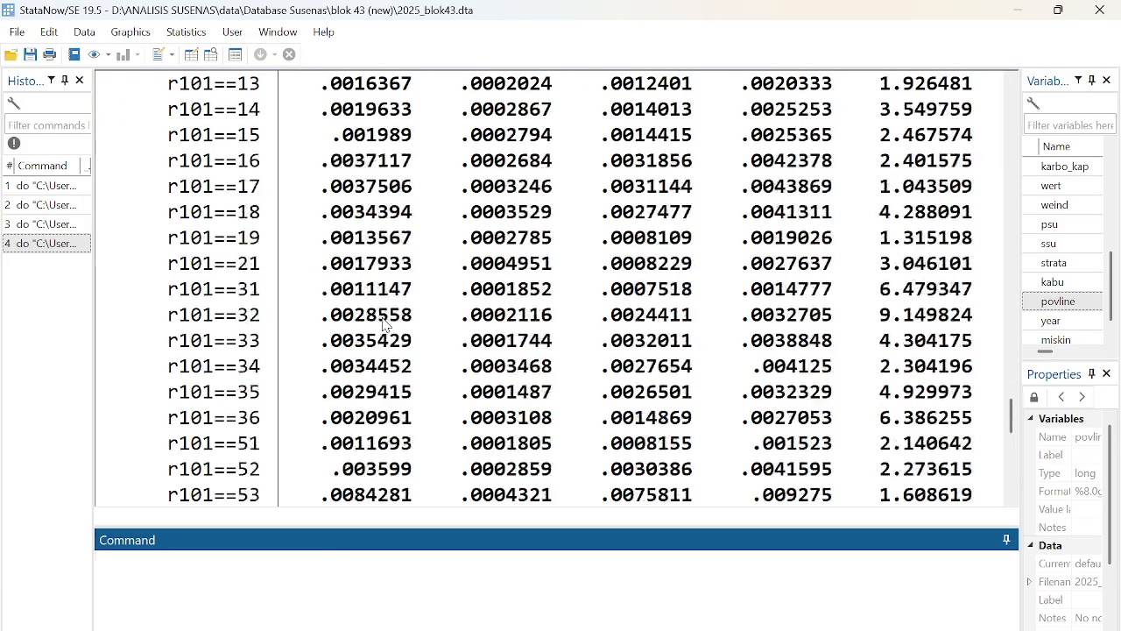
{"action": "scroll", "coordinate": [385, 324], "scroll_direction": "up", "scroll_amount": 10}
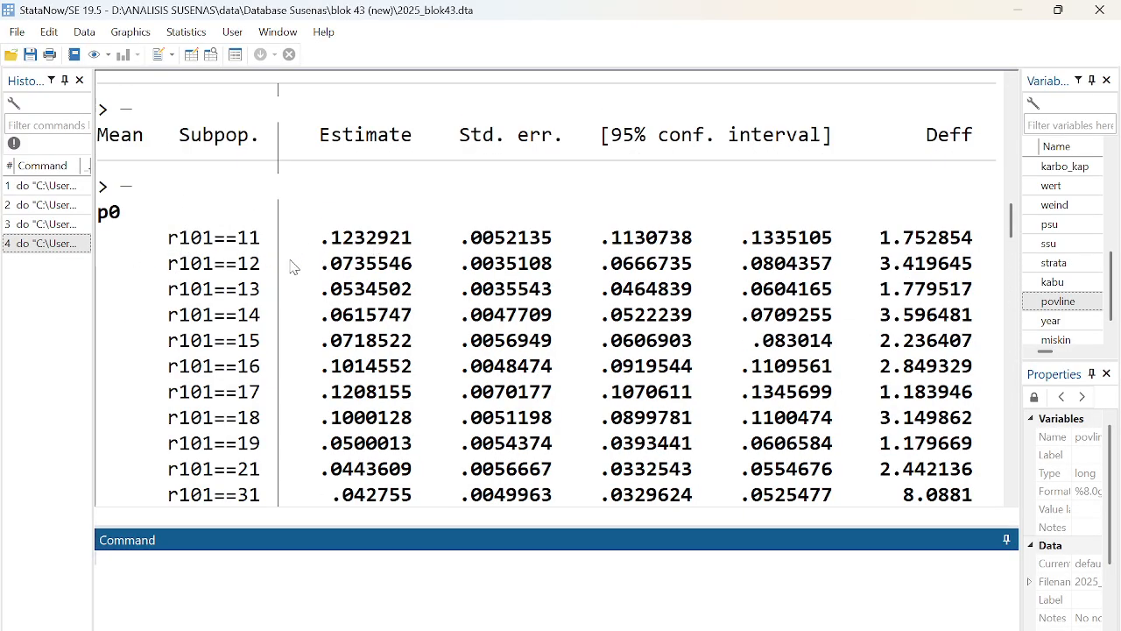
{"action": "scroll", "coordinate": [368, 286], "scroll_direction": "down", "scroll_amount": 4}
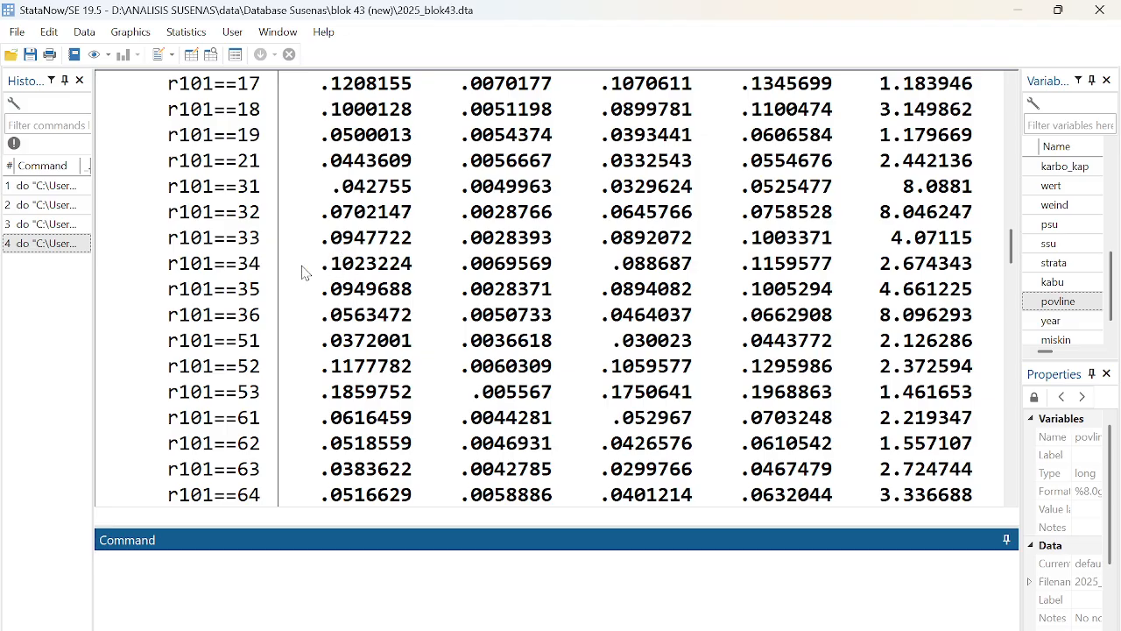
{"action": "left_click_drag", "start_coordinate": [166, 274], "coordinate": [412, 274]}
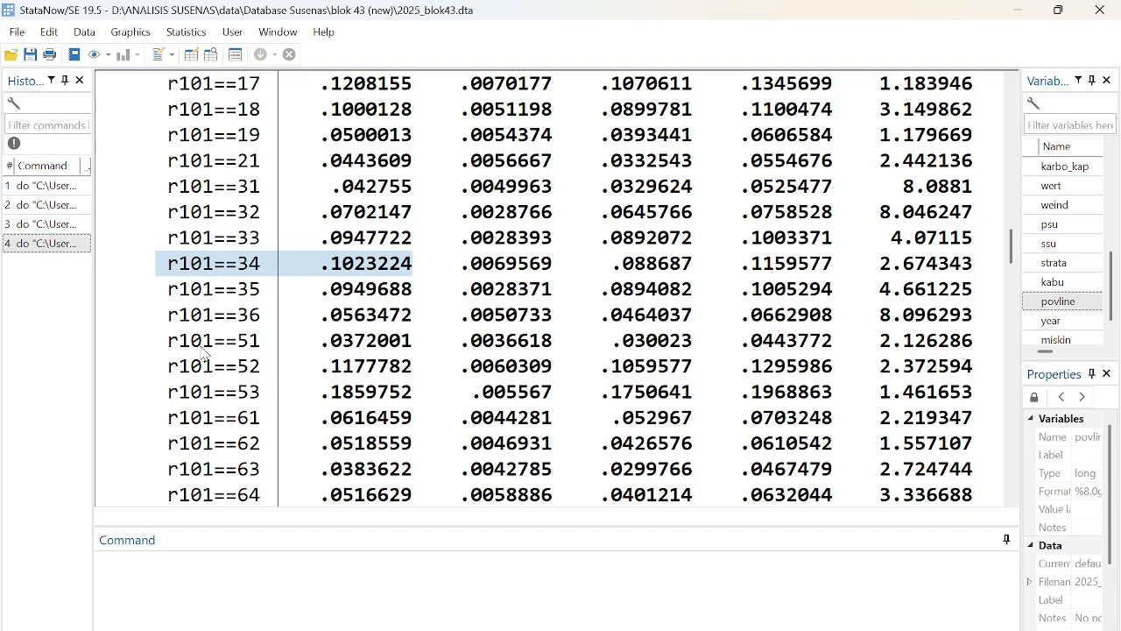
{"action": "left_click_drag", "start_coordinate": [165, 350], "coordinate": [417, 347]}
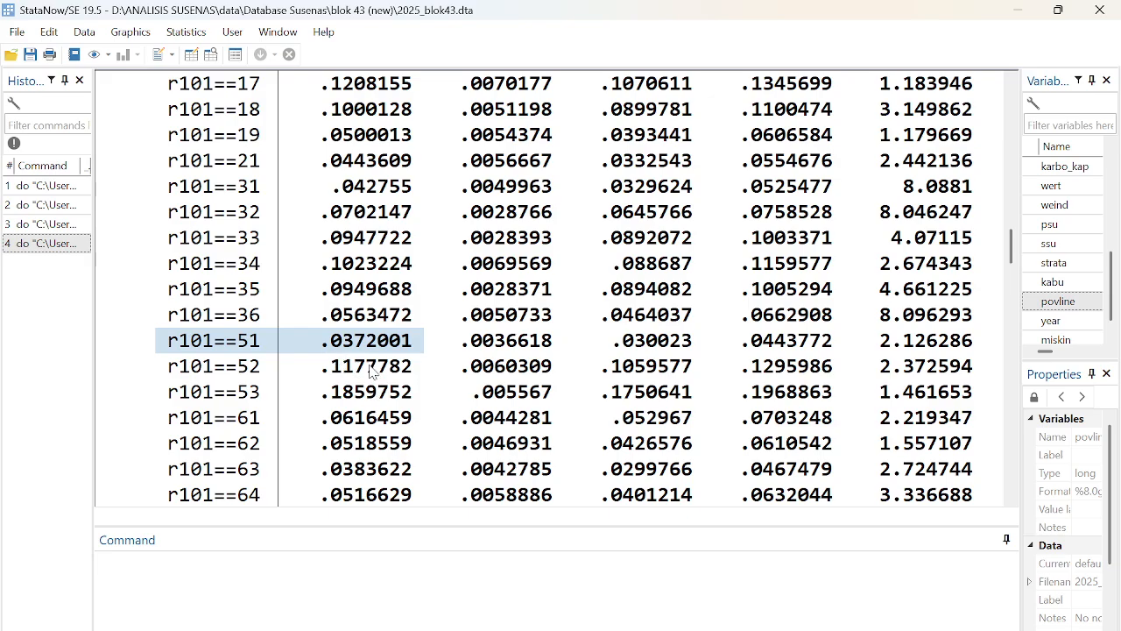
- Review the P0 section of the provincial results from code 11 onward, including its estimate column
{"action": "scroll", "coordinate": [371, 371], "scroll_direction": "up", "scroll_amount": 3}
{"action": "left_click_drag", "start_coordinate": [166, 163], "coordinate": [268, 175]}
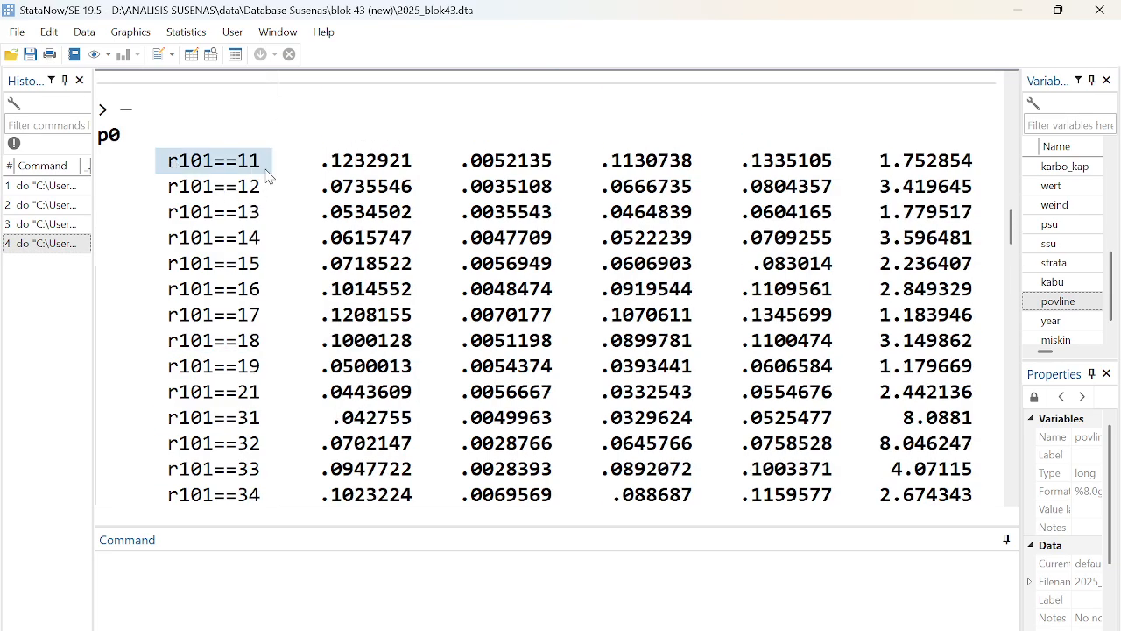
{"action": "scroll", "coordinate": [263, 179], "scroll_direction": "down", "scroll_amount": 11}
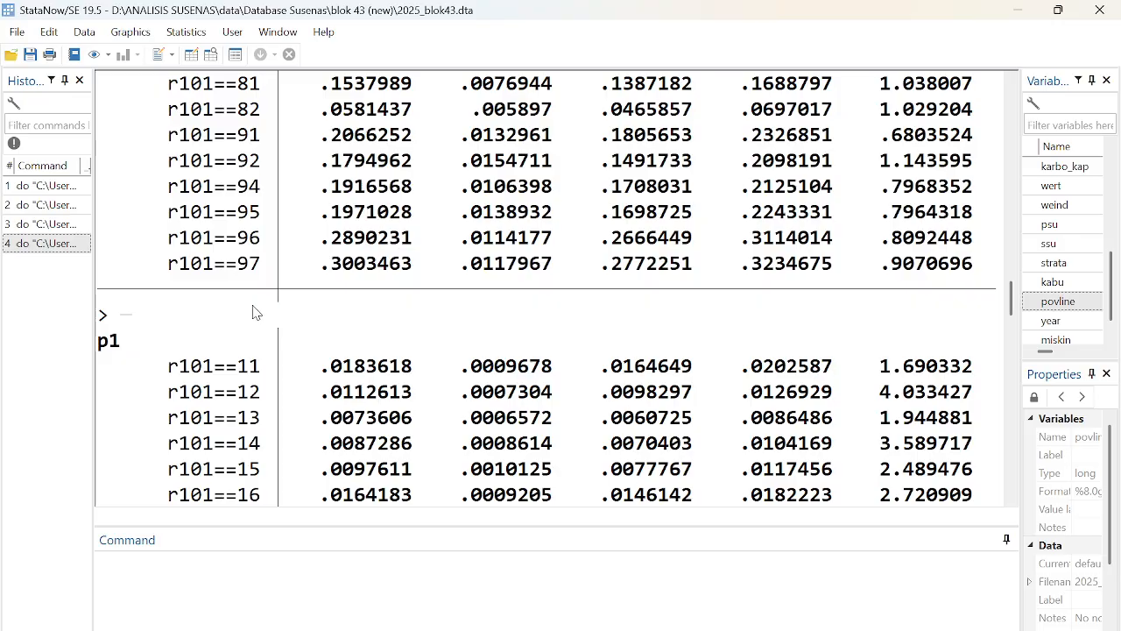
{"action": "scroll", "coordinate": [259, 308], "scroll_direction": "up", "scroll_amount": 5}
{"action": "scroll", "coordinate": [260, 309], "scroll_direction": "up", "scroll_amount": 6}
{"action": "left_click", "coordinate": [162, 166]}
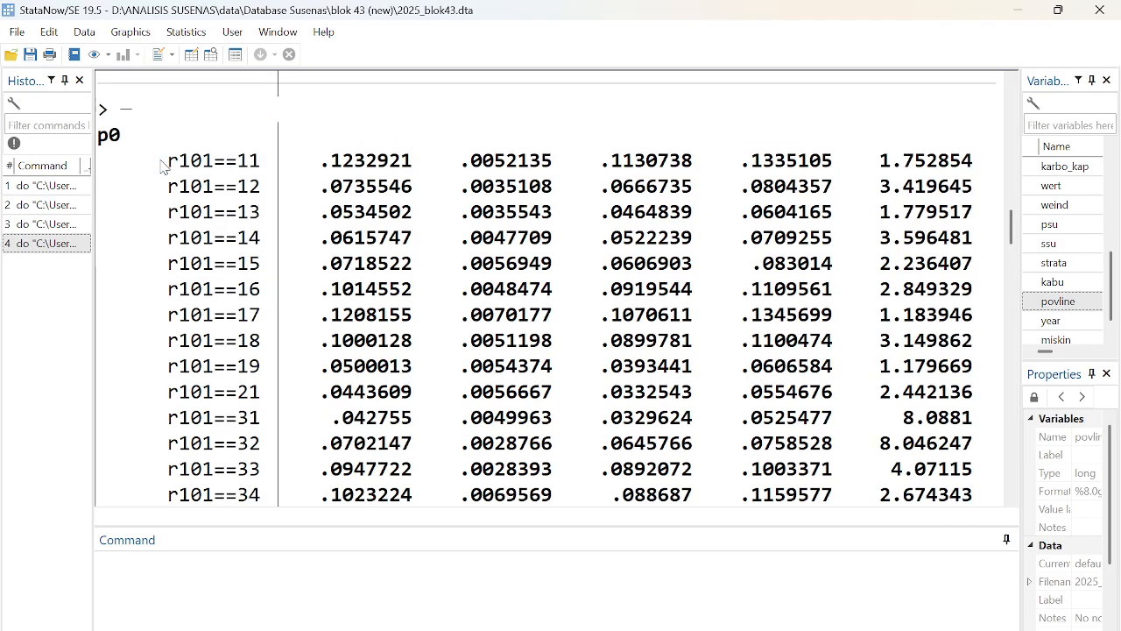
{"action": "left_click_drag", "start_coordinate": [162, 167], "coordinate": [243, 313]}
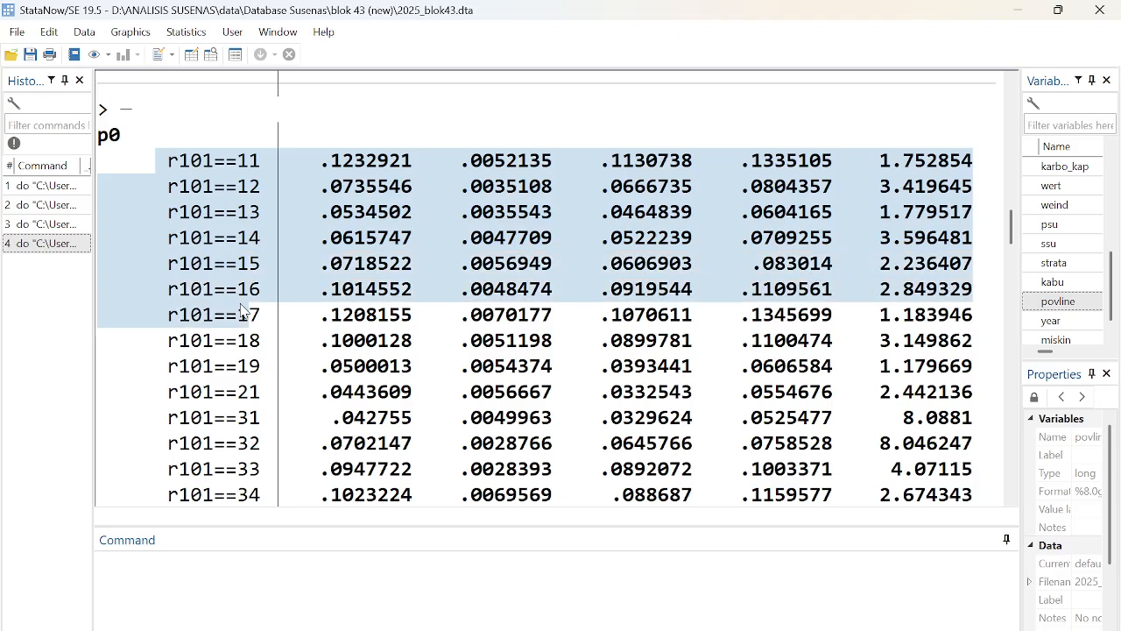
{"action": "scroll", "coordinate": [243, 309], "scroll_direction": "up", "scroll_amount": 3}
{"action": "scroll", "coordinate": [262, 312], "scroll_direction": "down", "scroll_amount": 2}
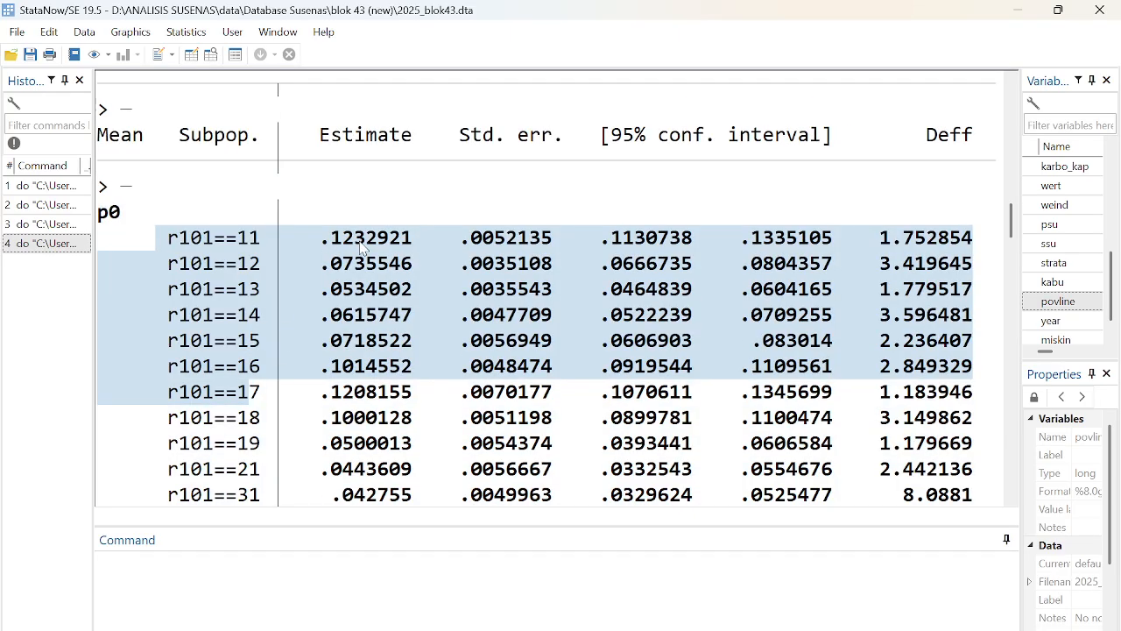
{"action": "scroll", "coordinate": [359, 272], "scroll_direction": "down", "scroll_amount": 4}
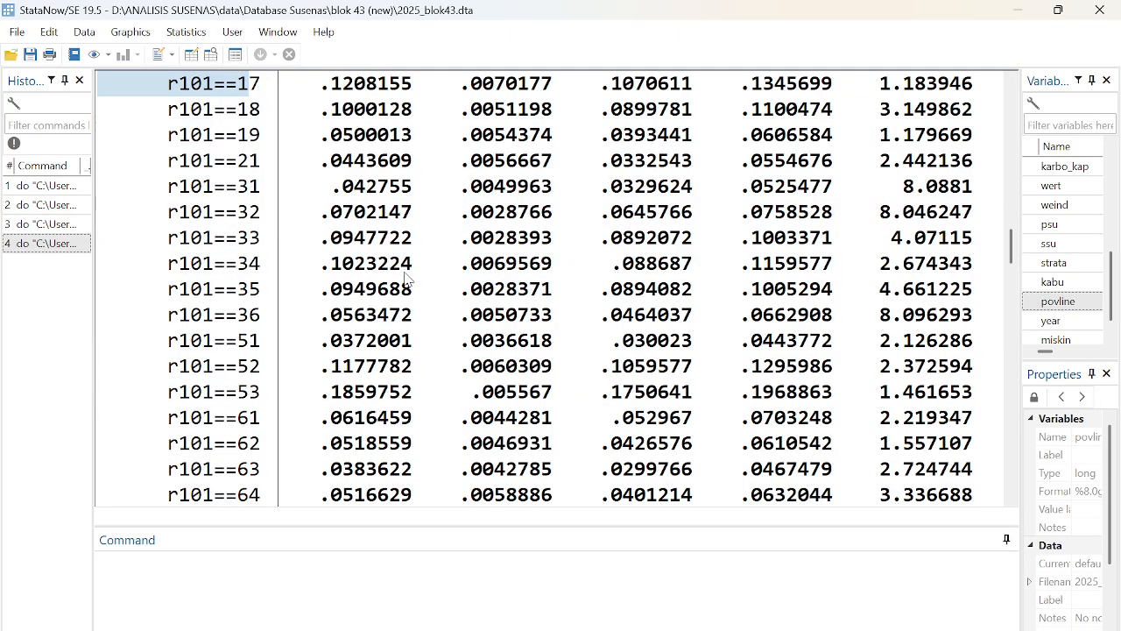
{"action": "scroll", "coordinate": [405, 279], "scroll_direction": "down", "scroll_amount": 3}
{"action": "scroll", "coordinate": [401, 294], "scroll_direction": "up", "scroll_amount": 9}
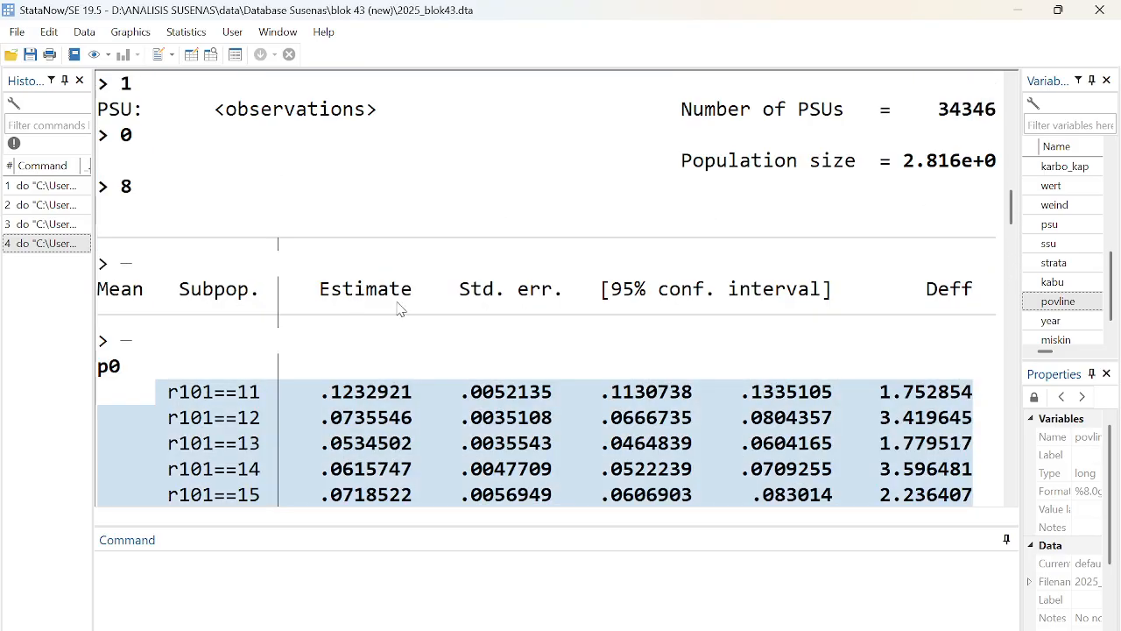
- Examine the P1 estimates for the first province codes, starting at r101 code 11
{"action": "scroll", "coordinate": [354, 324], "scroll_direction": "down", "scroll_amount": 15}
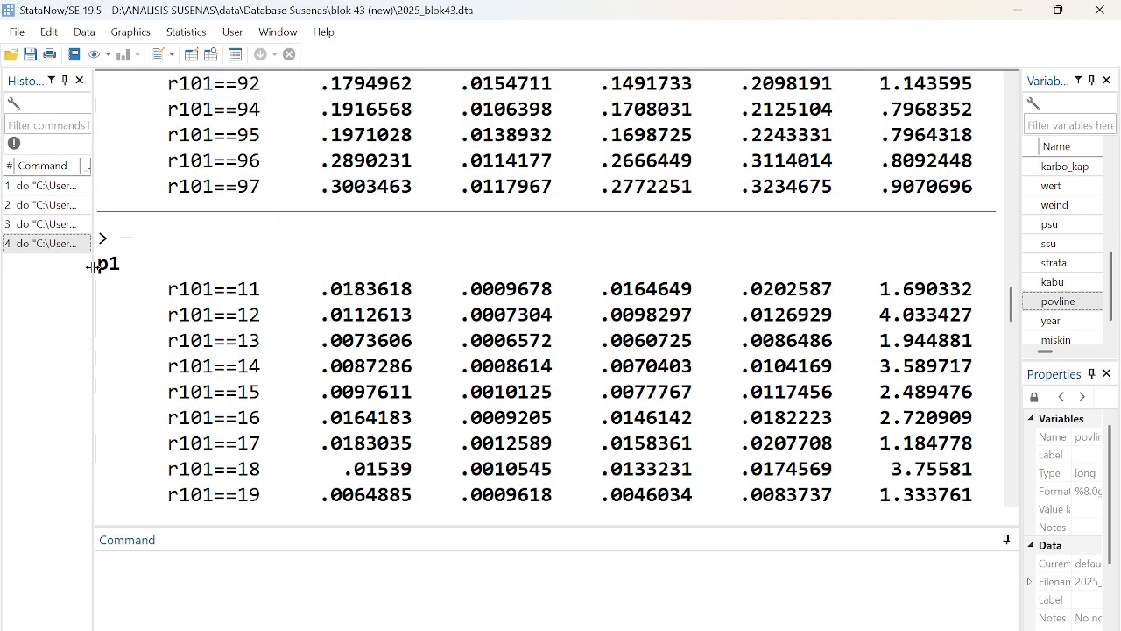
{"action": "left_click_drag", "start_coordinate": [100, 263], "coordinate": [280, 368]}
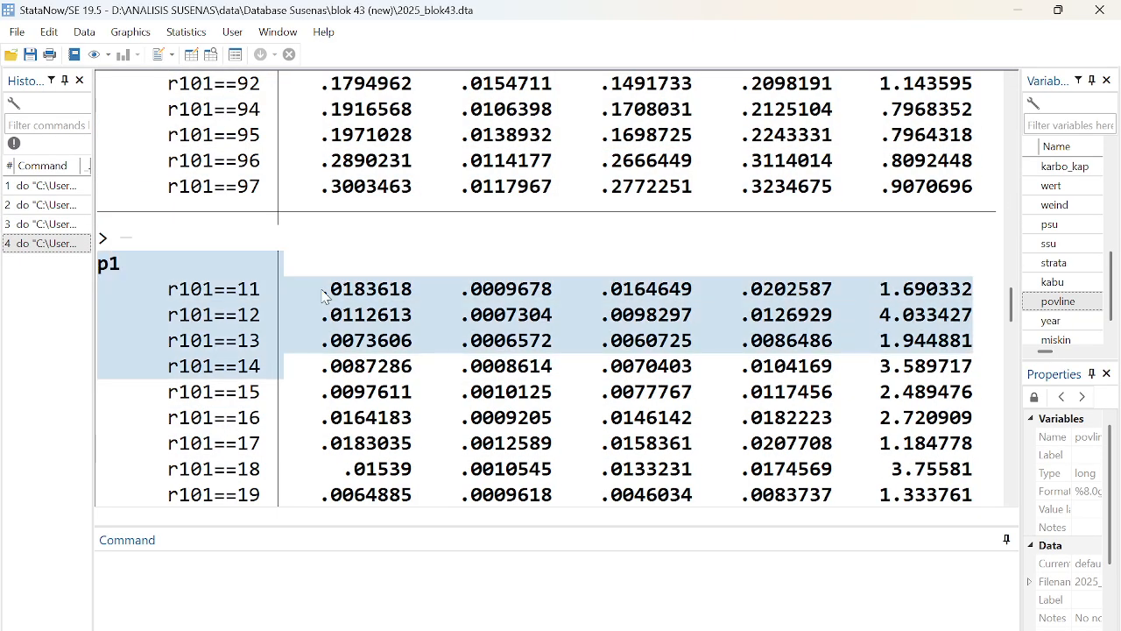
{"action": "scroll", "coordinate": [344, 295], "scroll_direction": "down", "scroll_amount": 1}
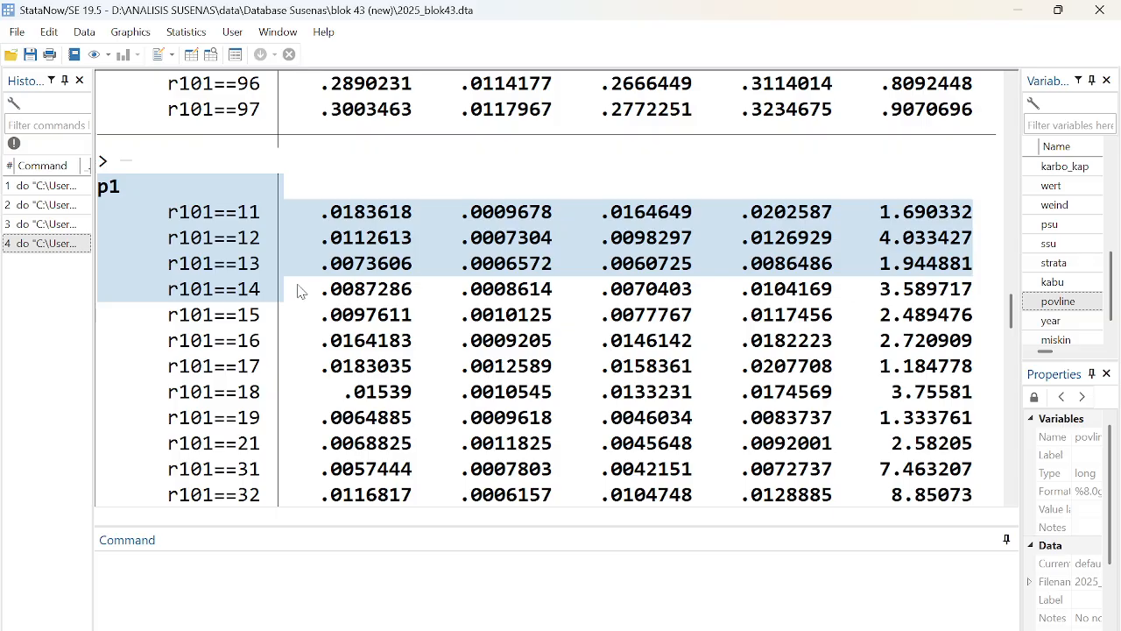
- Examine the P2 estimates by province, from r101 code 11 through code 97
{"action": "scroll", "coordinate": [368, 302], "scroll_direction": "down", "scroll_amount": 14}
{"action": "scroll", "coordinate": [377, 321], "scroll_direction": "down", "scroll_amount": 2}
{"action": "scroll", "coordinate": [298, 280], "scroll_direction": "up", "scroll_amount": 1}
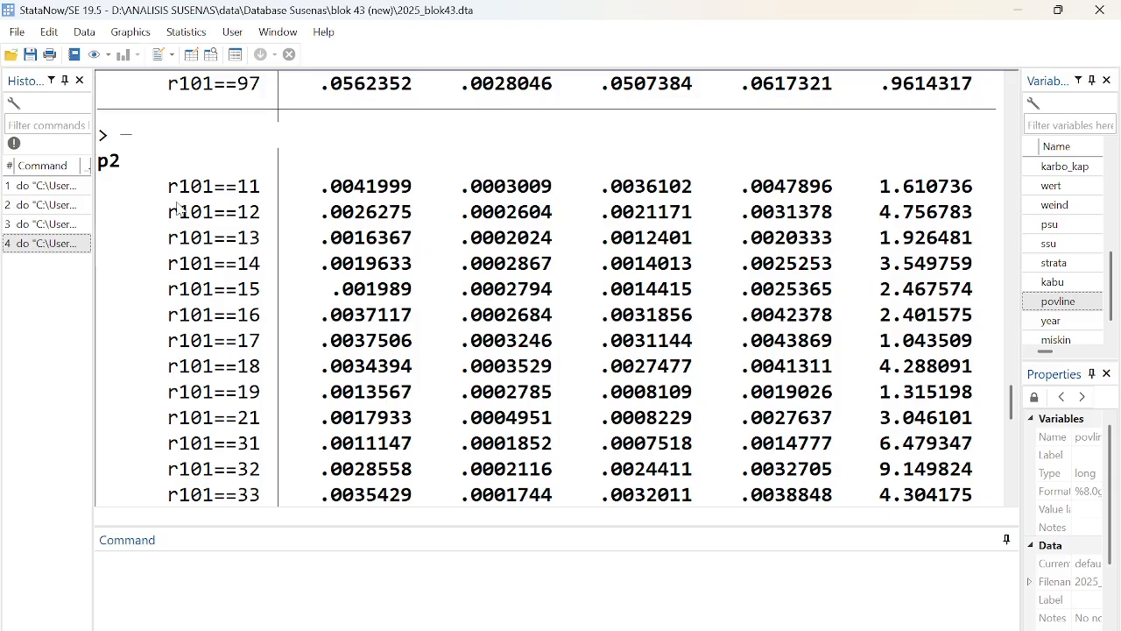
{"action": "left_click_drag", "start_coordinate": [170, 192], "coordinate": [453, 239]}
{"action": "scroll", "coordinate": [403, 311], "scroll_direction": "down", "scroll_amount": 1}
{"action": "scroll", "coordinate": [401, 311], "scroll_direction": "down", "scroll_amount": 10}
{"action": "scroll", "coordinate": [398, 315], "scroll_direction": "up", "scroll_amount": 1}
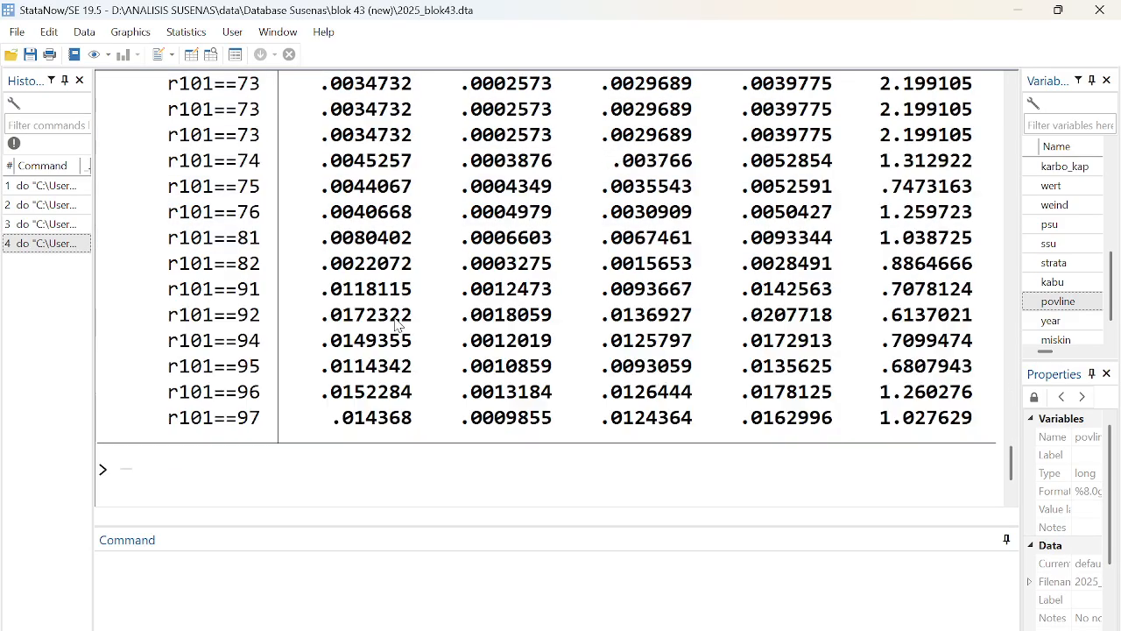
{"action": "scroll", "coordinate": [398, 324], "scroll_direction": "up", "scroll_amount": 6}
{"action": "scroll", "coordinate": [393, 312], "scroll_direction": "down", "scroll_amount": 7}
{"action": "scroll", "coordinate": [391, 313], "scroll_direction": "down", "scroll_amount": 1}
{"action": "scroll", "coordinate": [341, 280], "scroll_direction": "up", "scroll_amount": 11}
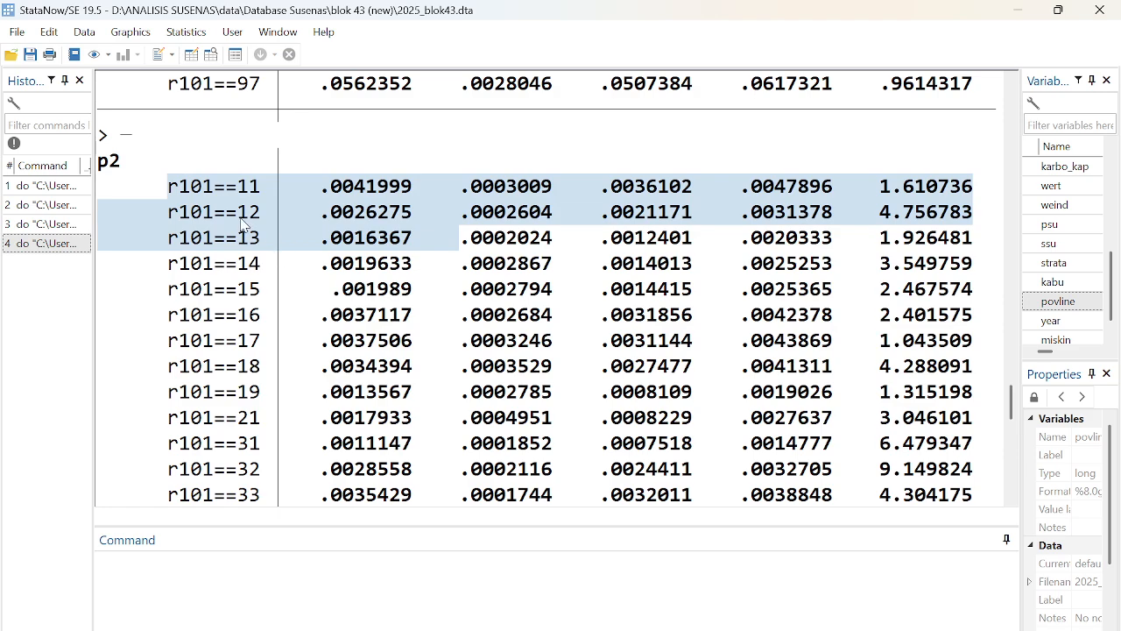
{"action": "left_click", "coordinate": [338, 229]}
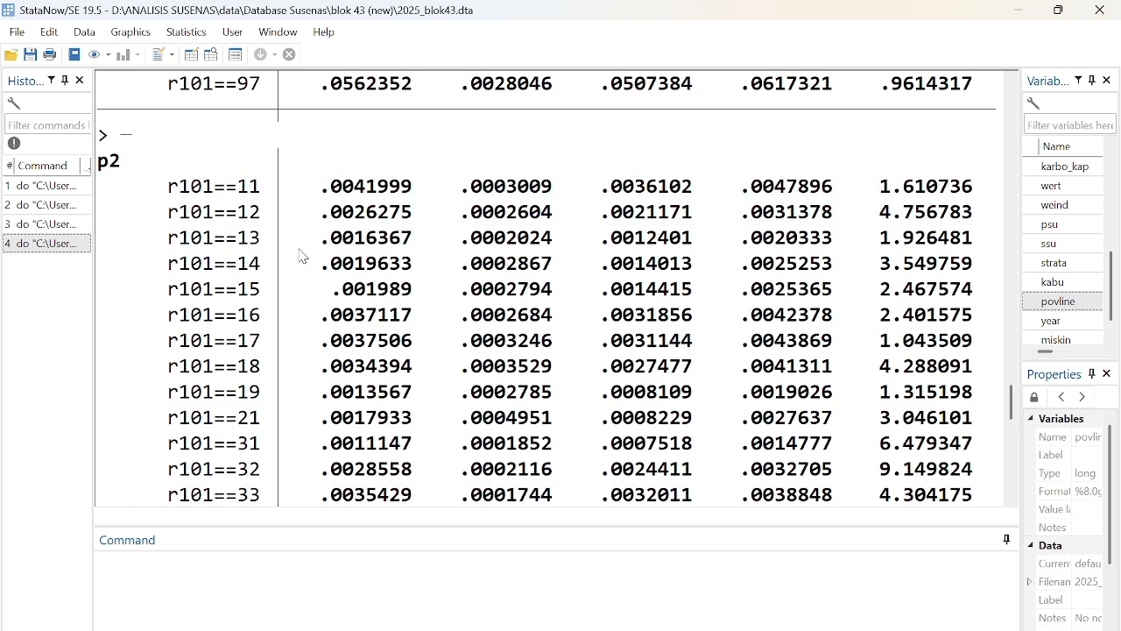
{"action": "scroll", "coordinate": [341, 223], "scroll_direction": "down", "scroll_amount": 8}
- Recheck the P0 estimates across the province codes against the start of the P1 section
{"action": "scroll", "coordinate": [359, 215], "scroll_direction": "up", "scroll_amount": 9}
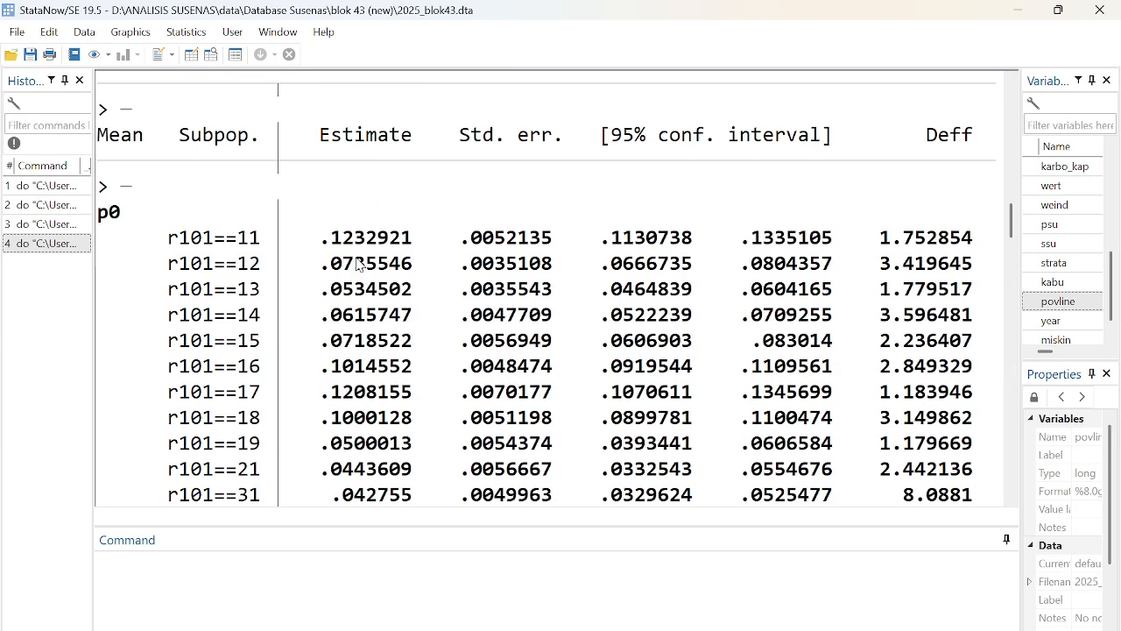
{"action": "scroll", "coordinate": [359, 264], "scroll_direction": "down", "scroll_amount": 13}
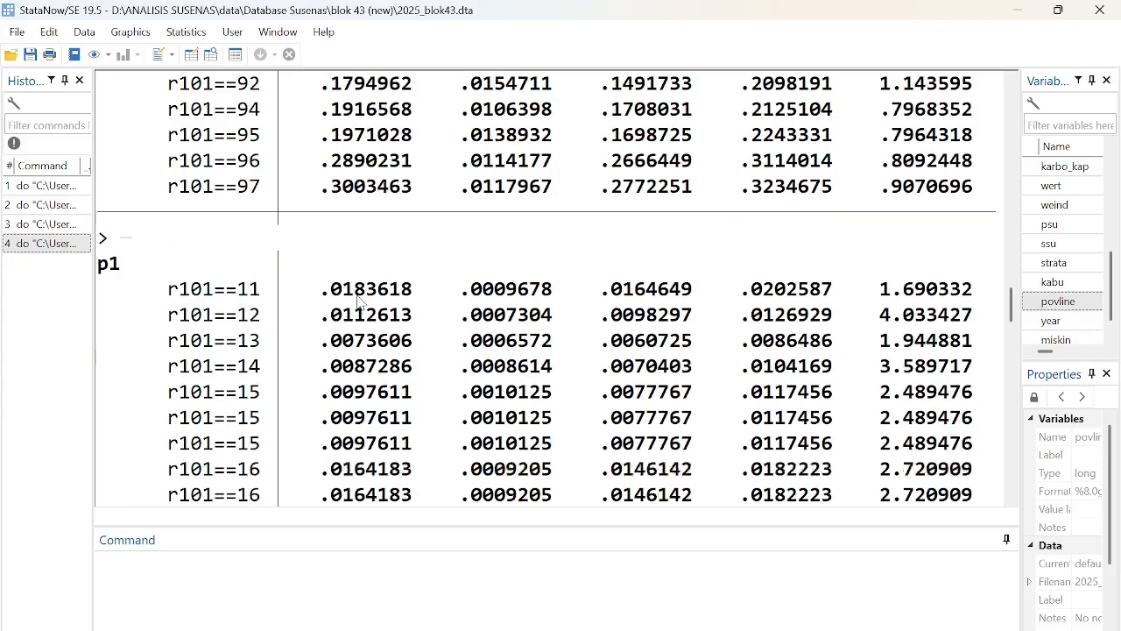
{"action": "scroll", "coordinate": [364, 333], "scroll_direction": "up", "scroll_amount": 3}
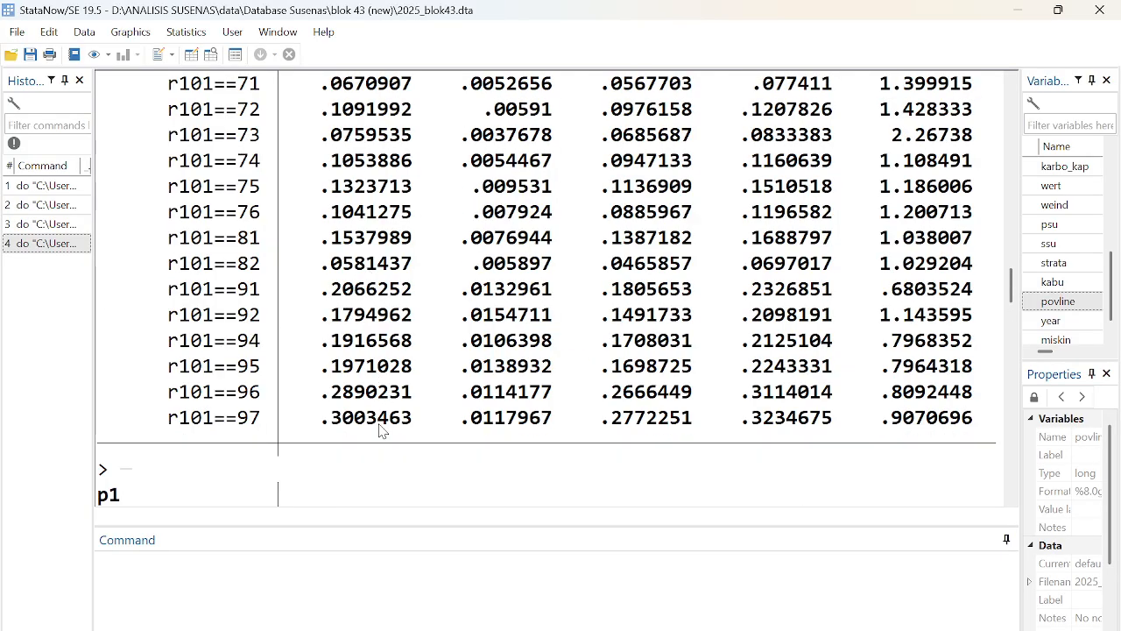
{"action": "scroll", "coordinate": [375, 412], "scroll_direction": "up", "scroll_amount": 9}
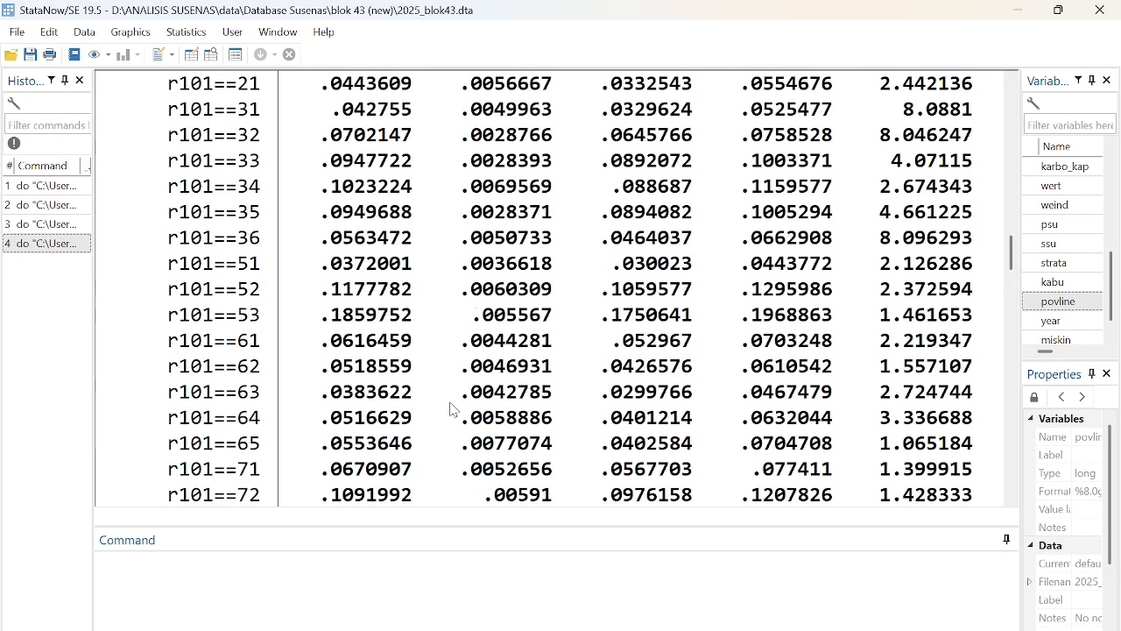
- Return to the do-file, remove the blank line between the by(r105) and by(r101) sepov commands, and insert two new lines after the last command
{"action": "left_click", "coordinate": [1020, 12]}
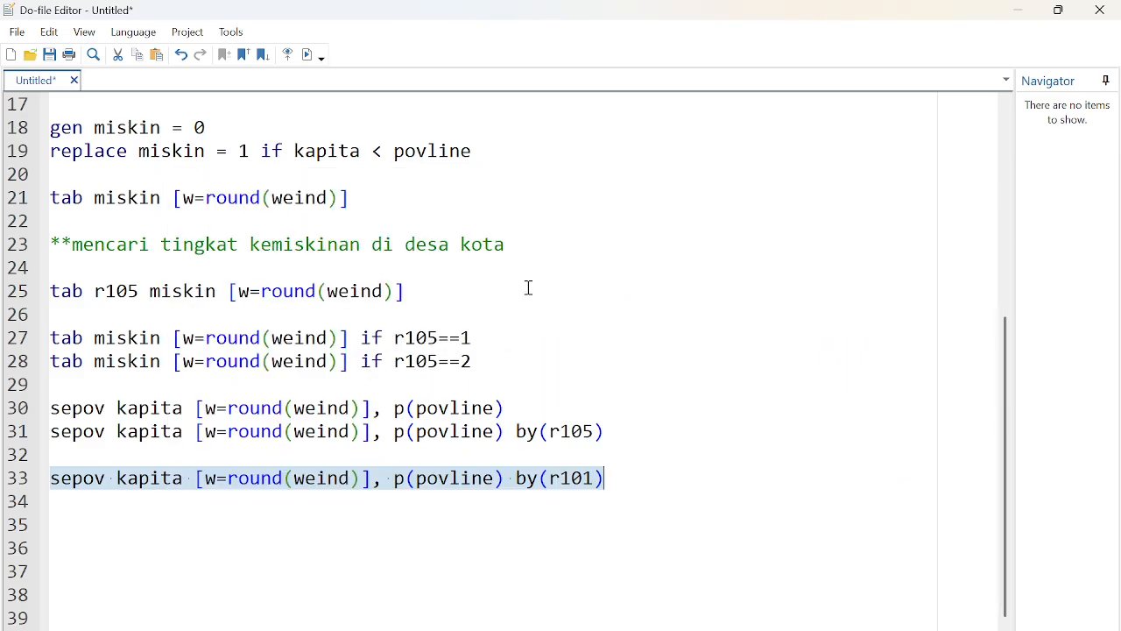
{"action": "left_click", "coordinate": [108, 513]}
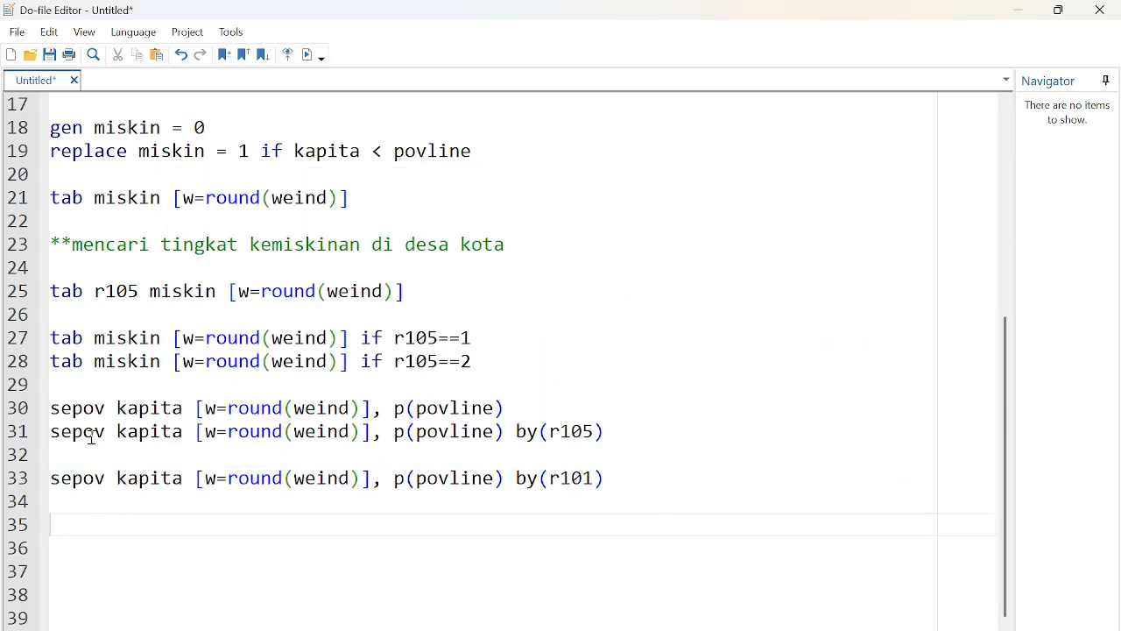
{"action": "left_click", "coordinate": [62, 455]}
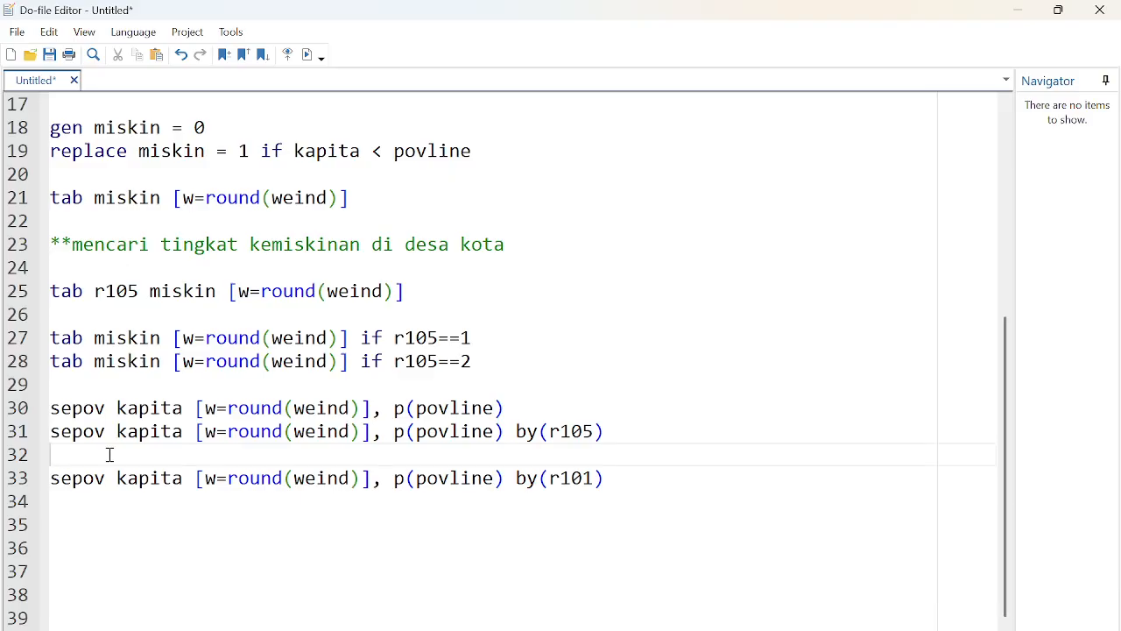
{"action": "key", "text": "Delete"}
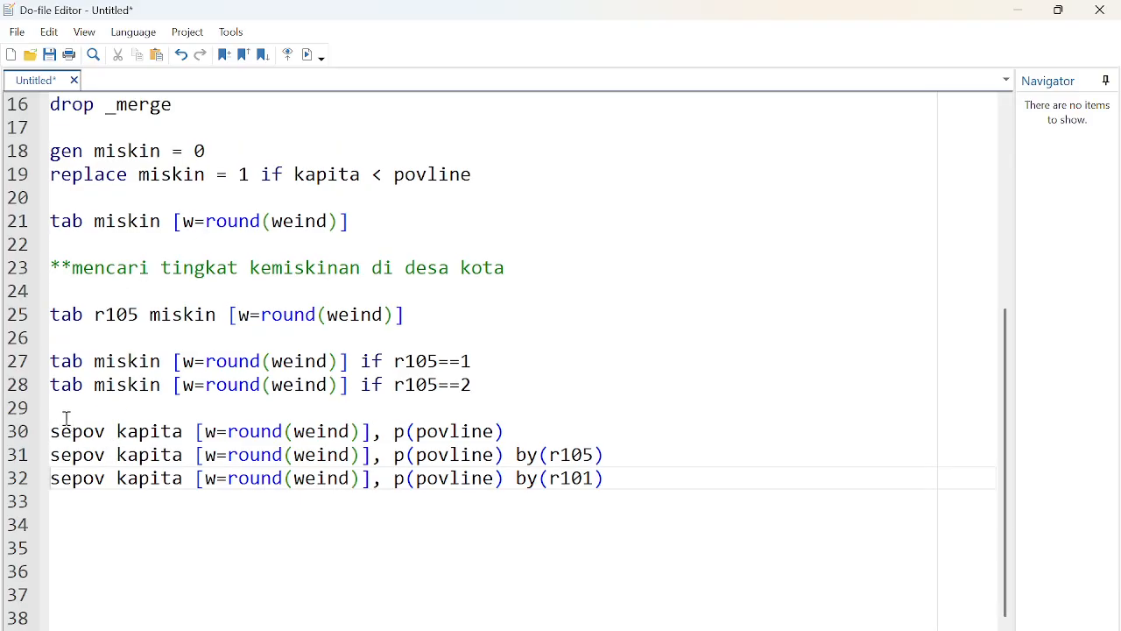
{"action": "left_click", "coordinate": [613, 480]}
{"action": "key", "text": "Return"}
{"action": "key", "text": "Return"}
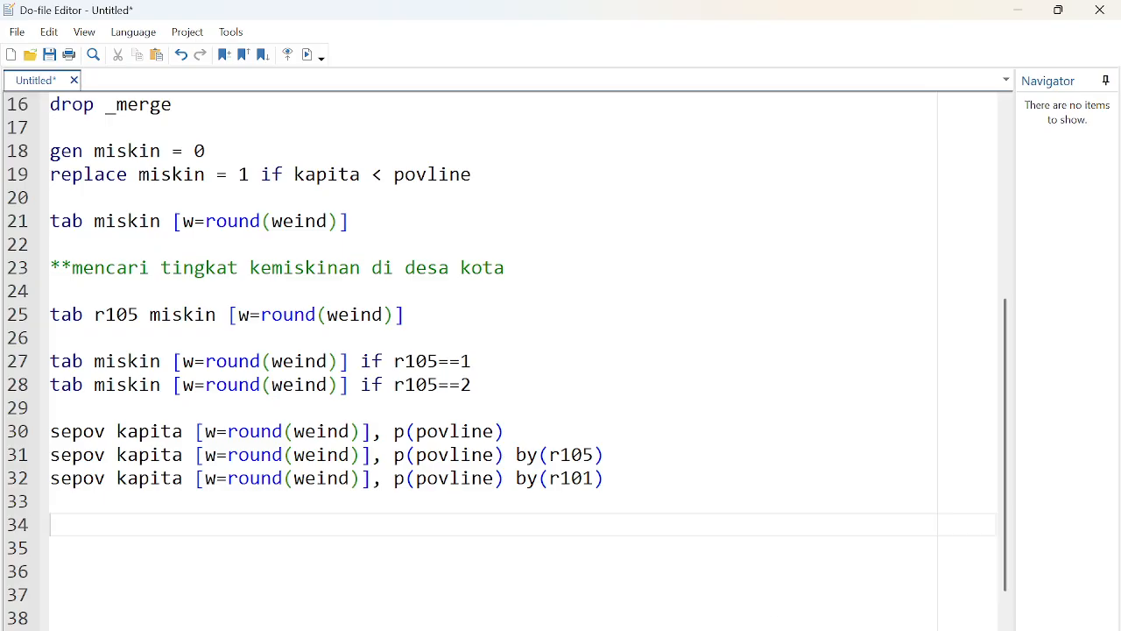
- Switch to Chrome and review the abstract of the BPS press release on the March 2025 poverty rate
{"action": "key", "text": "alt+Tab"}
{"action": "left_click", "coordinate": [92, 22]}
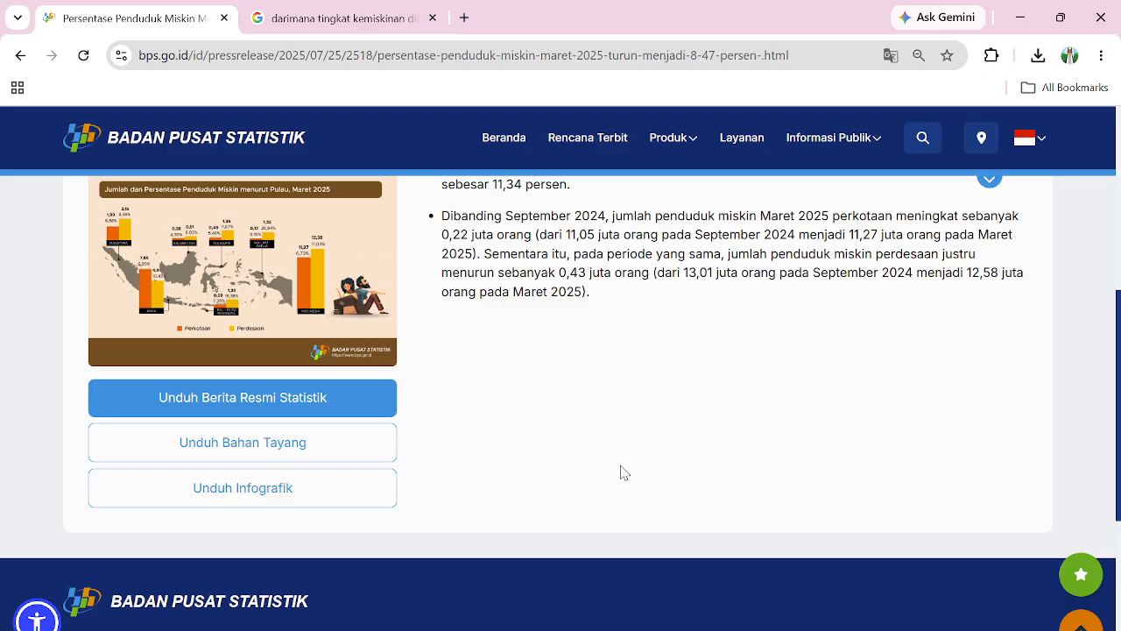
{"action": "scroll", "coordinate": [536, 401], "scroll_direction": "up", "scroll_amount": 2}
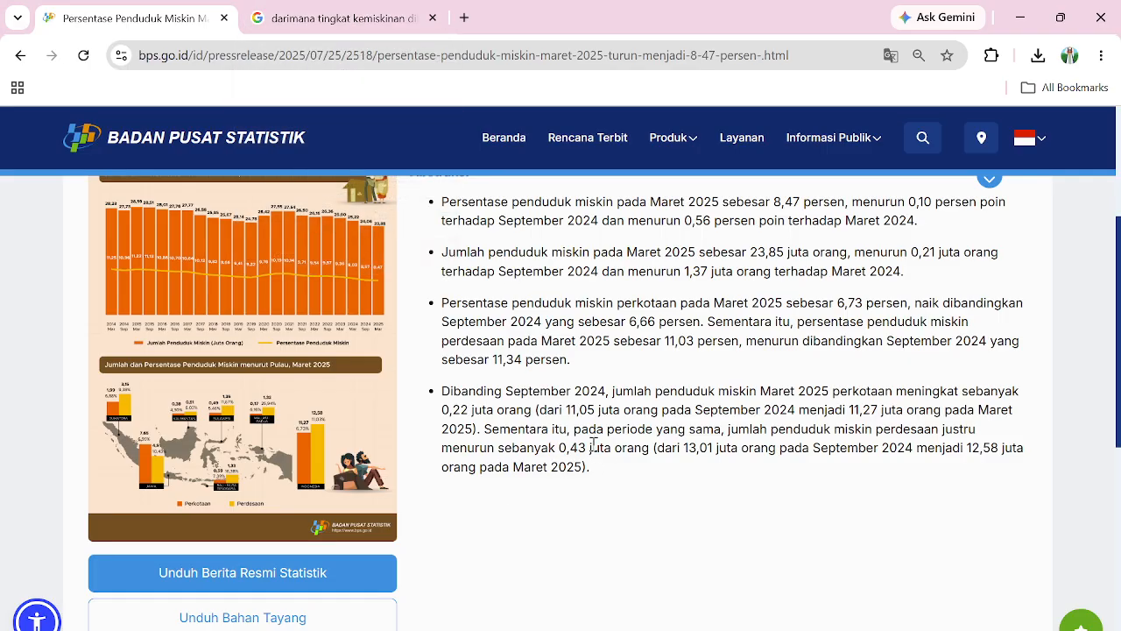
{"action": "scroll", "coordinate": [595, 442], "scroll_direction": "up", "scroll_amount": 3}
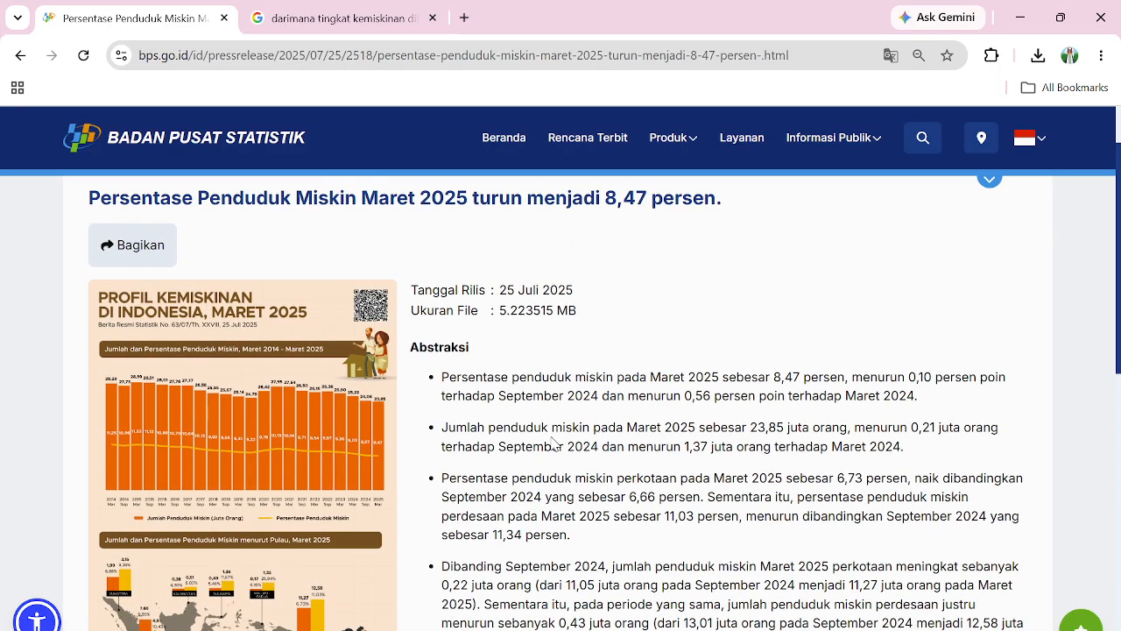
{"action": "scroll", "coordinate": [565, 445], "scroll_direction": "down", "scroll_amount": 2}
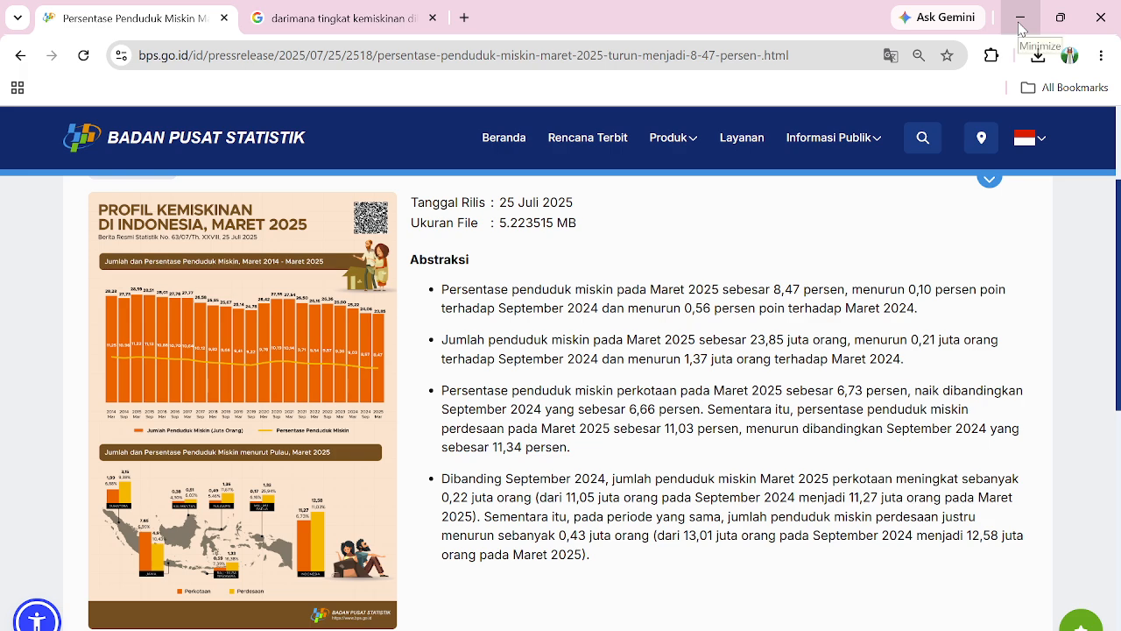
- Search Google for "gini rasio maret 2025" in a new browser tab and read the BPS results
{"action": "left_click", "coordinate": [469, 18]}
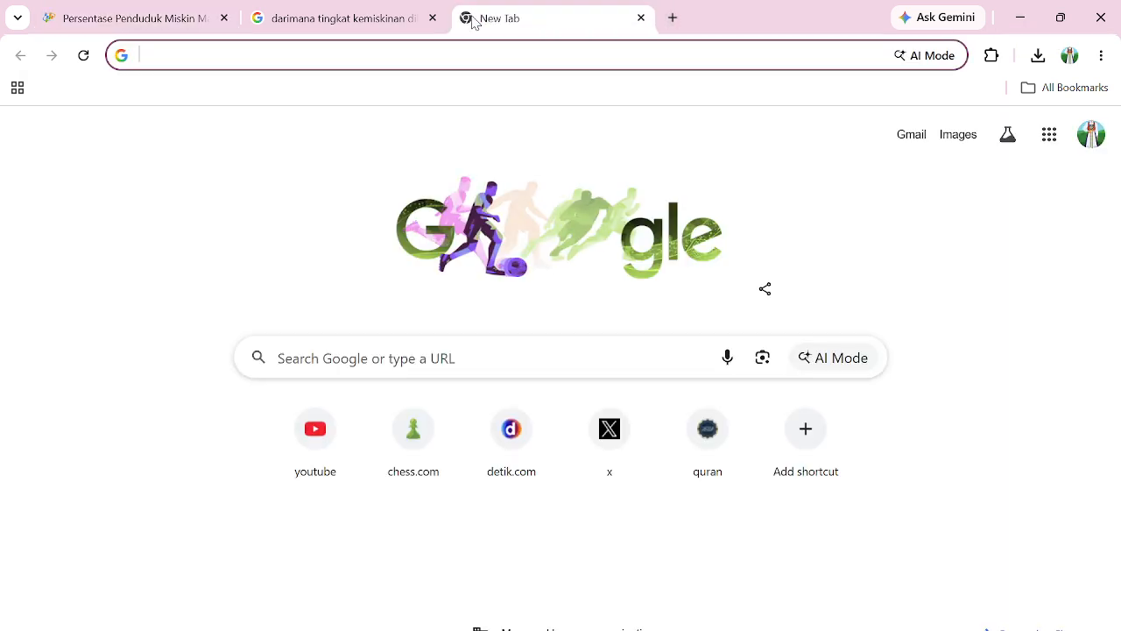
{"action": "type", "text": "gini rat"}
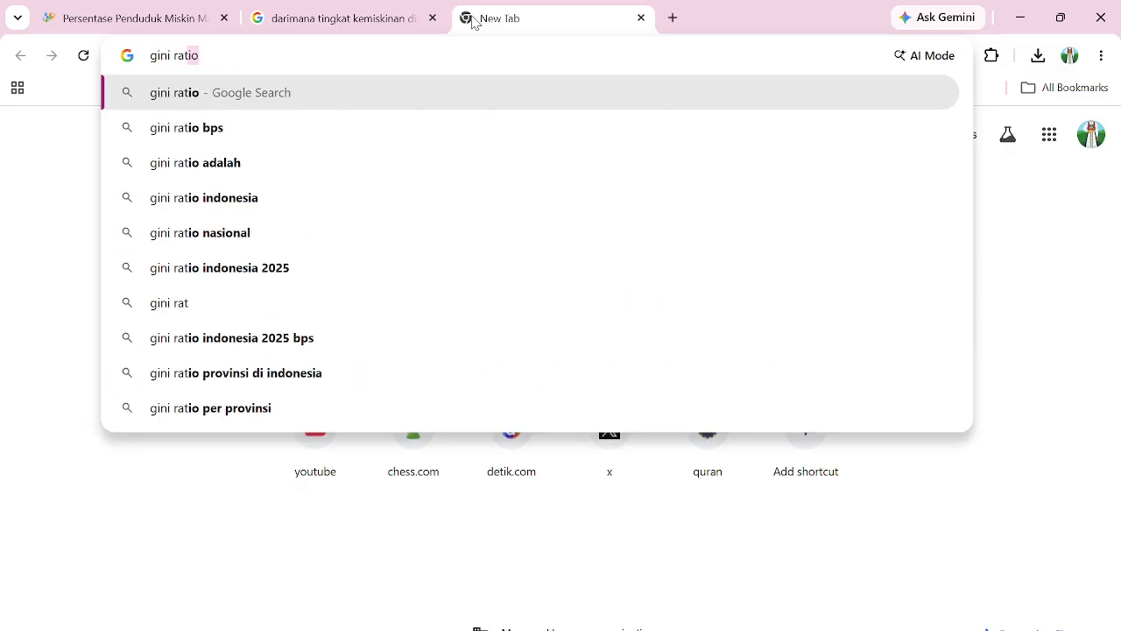
{"action": "type", "text": "io"}
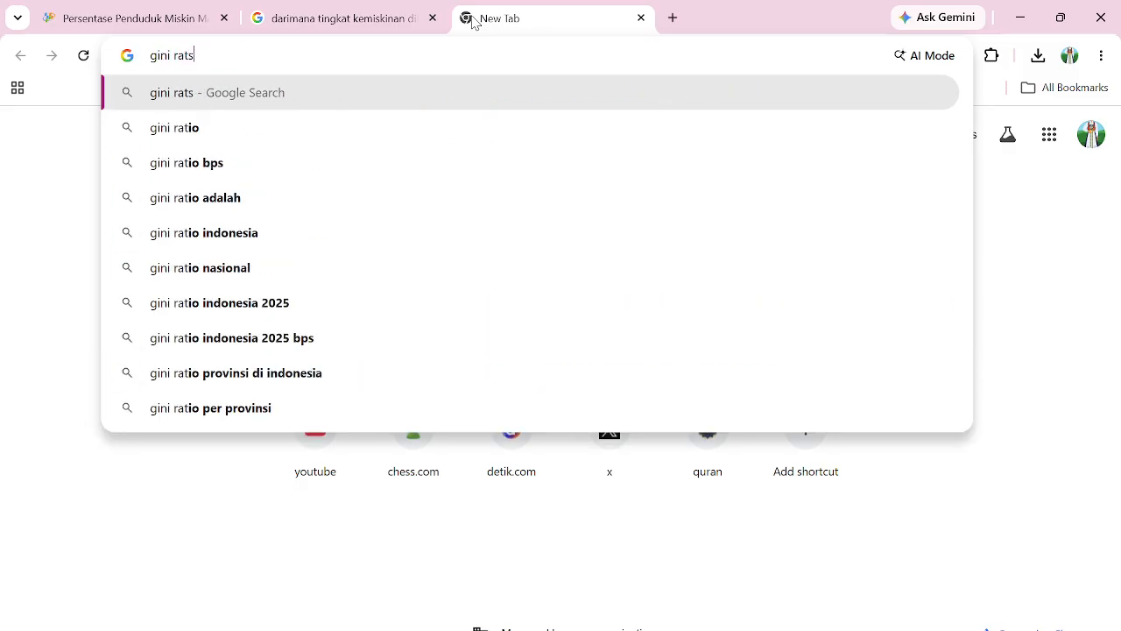
{"action": "key", "text": "BackSpace"}
{"action": "key", "text": "BackSpace"}
{"action": "key", "text": "BackSpace"}
{"action": "type", "text": "sio maret "}
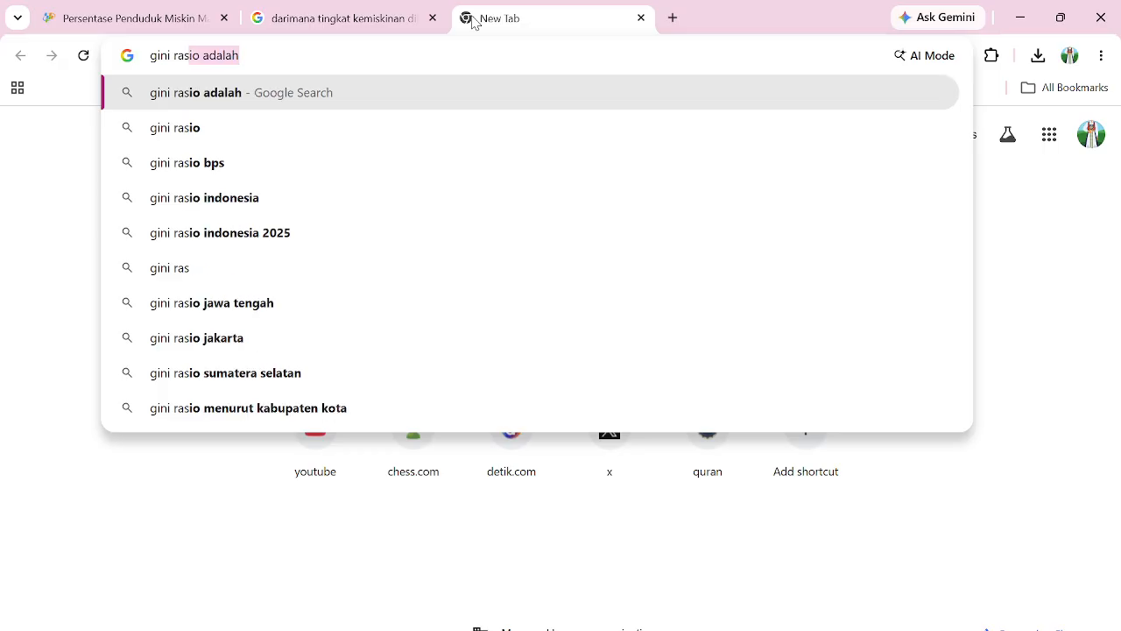
{"action": "type", "text": "2025"}
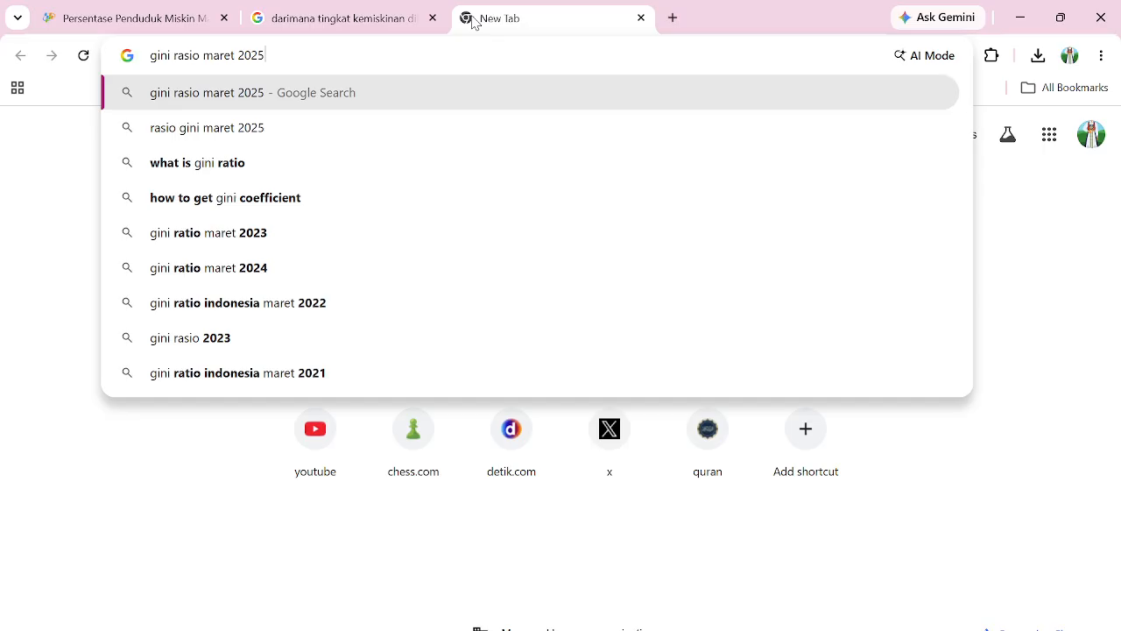
{"action": "key", "text": "Return"}
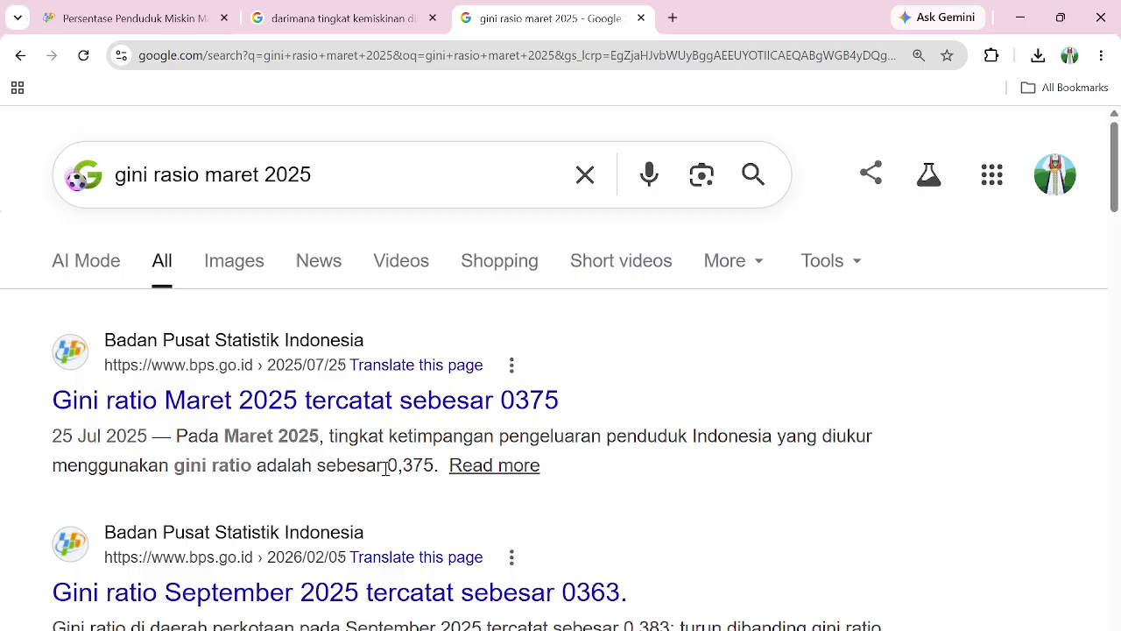
{"action": "scroll", "coordinate": [387, 469], "scroll_direction": "down", "scroll_amount": 1}
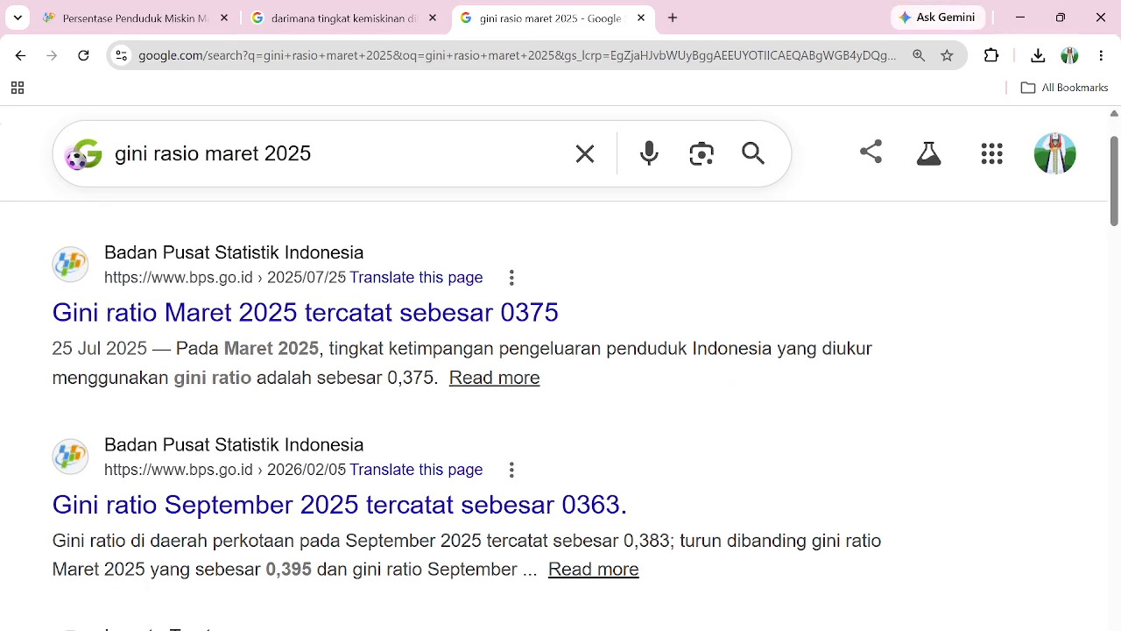
- Switch back to the Stata do-file and write ineqdeco kapita [w=round(weind)] on line 34, below the sepov commands
{"action": "left_click", "coordinate": [885, 573]}
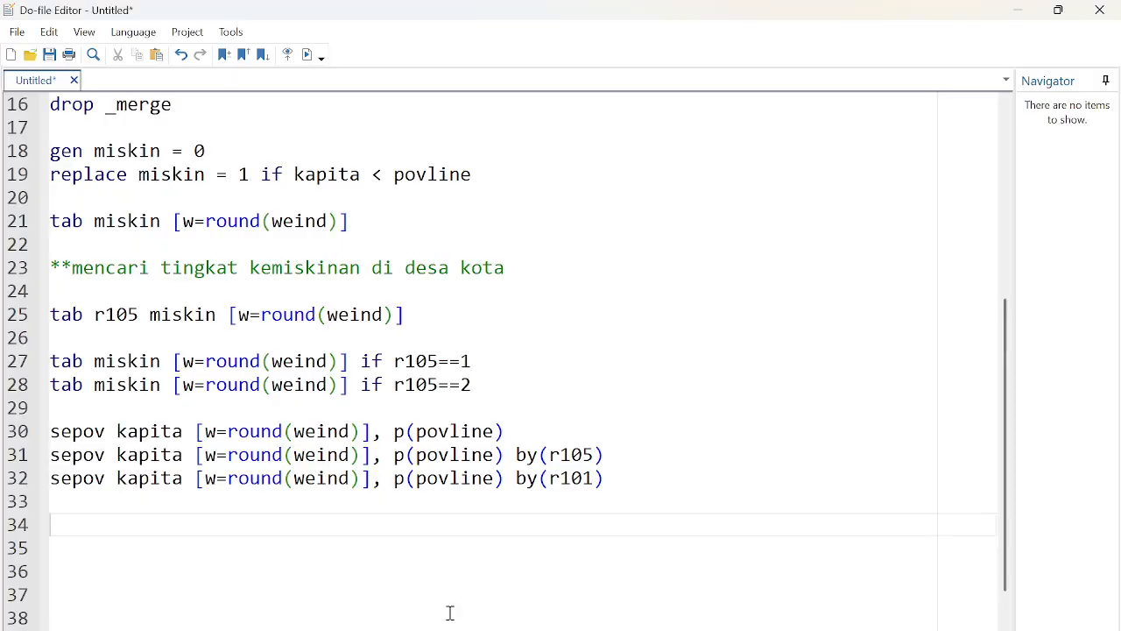
{"action": "left_click", "coordinate": [299, 560]}
{"action": "left_click", "coordinate": [290, 531]}
{"action": "type", "text": "ineqde"}
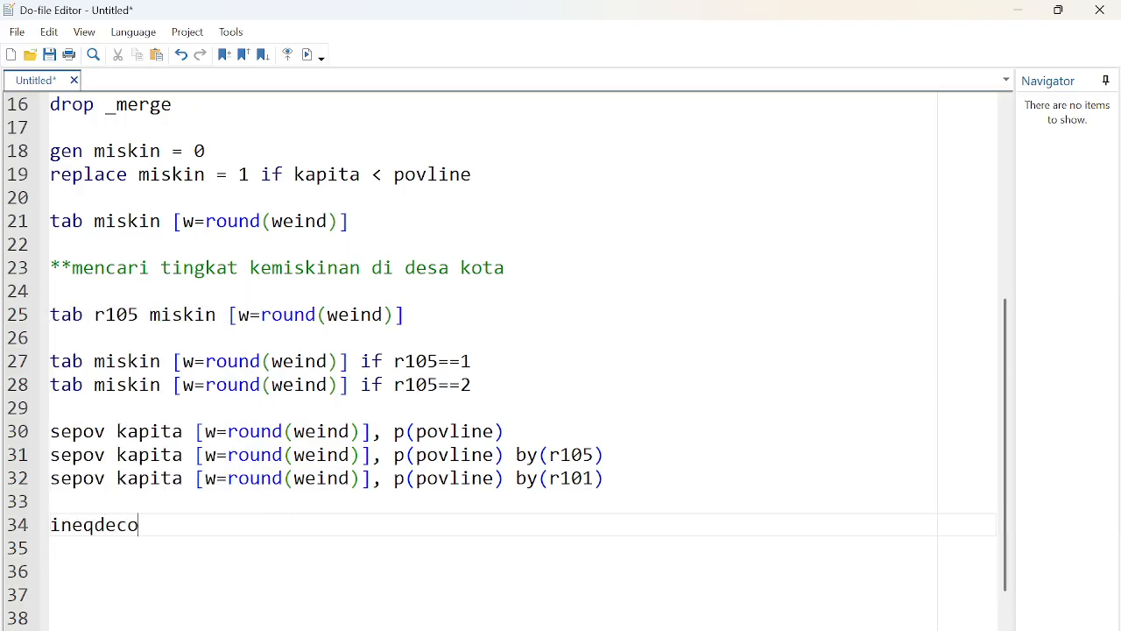
{"action": "type", "text": "co kpait"}
{"action": "key", "text": "BackSpace"}
{"action": "key", "text": "BackSpace"}
{"action": "key", "text": "BackSpace"}
{"action": "key", "text": "BackSpace"}
{"action": "type", "text": "api"}
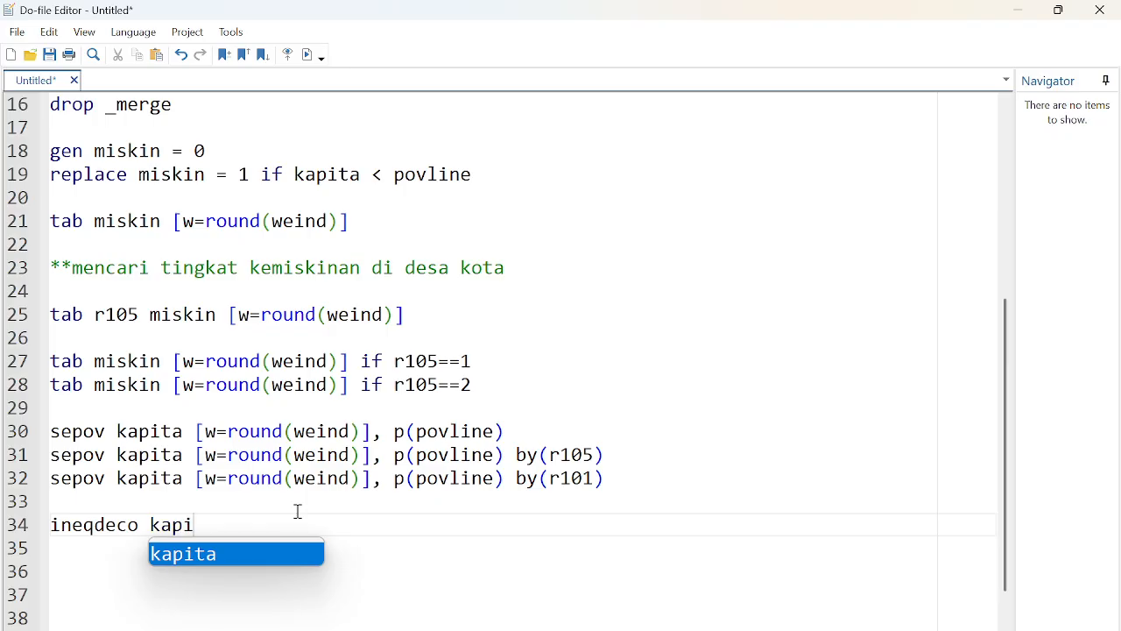
{"action": "type", "text": "ta"}
{"action": "type", "text": " [w=roun"}
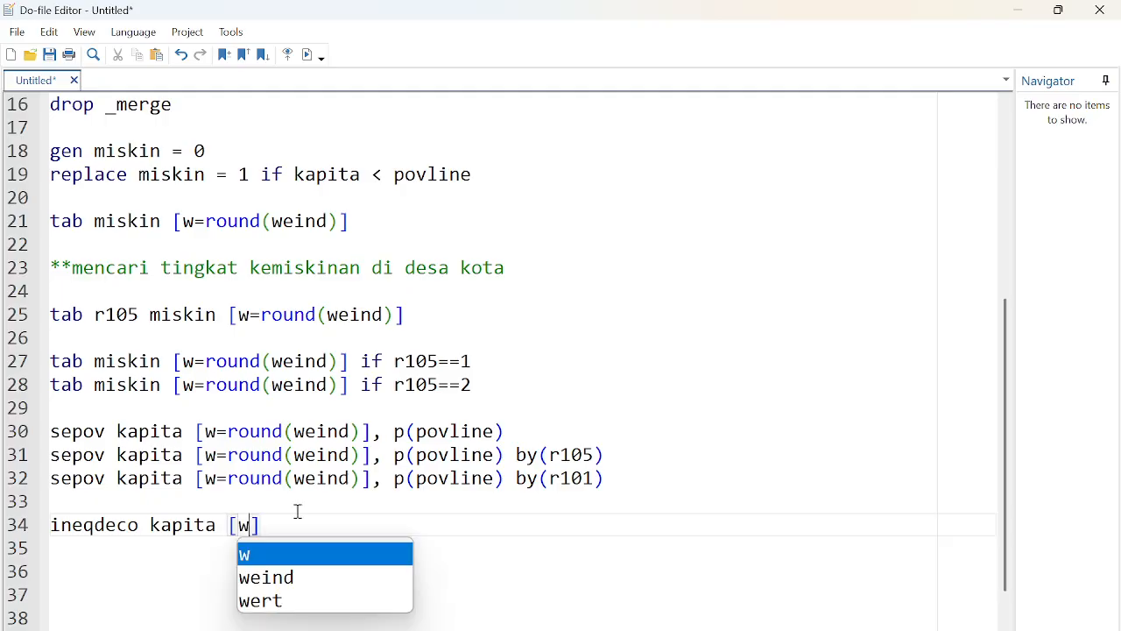
{"action": "type", "text": "d(weind"}
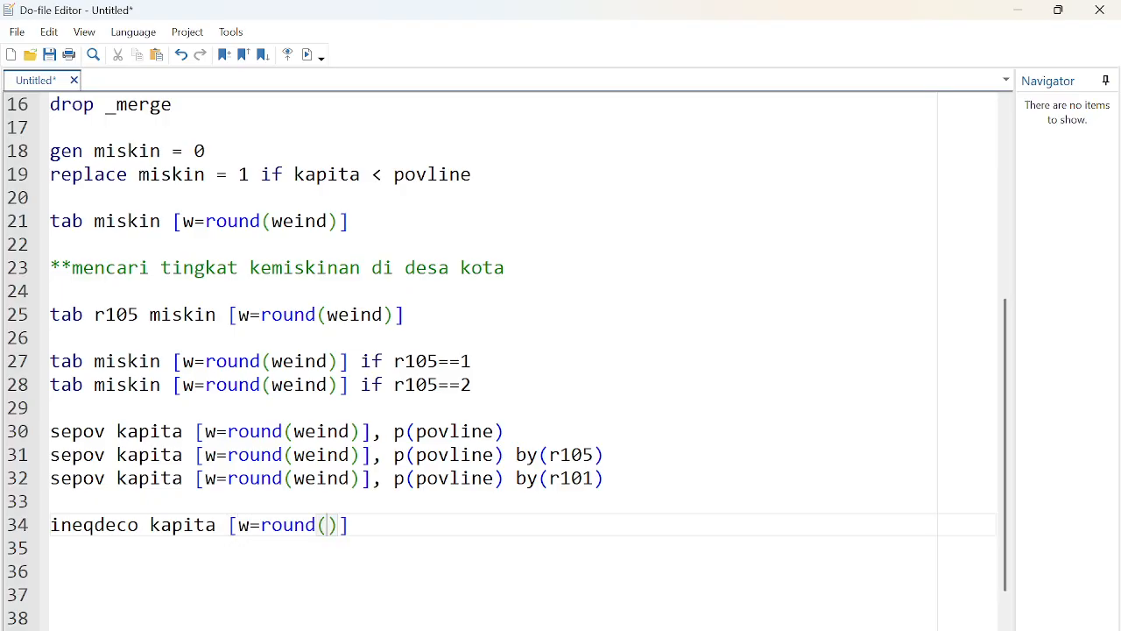
{"action": "key", "text": "Right"}
{"action": "key", "text": "Right"}
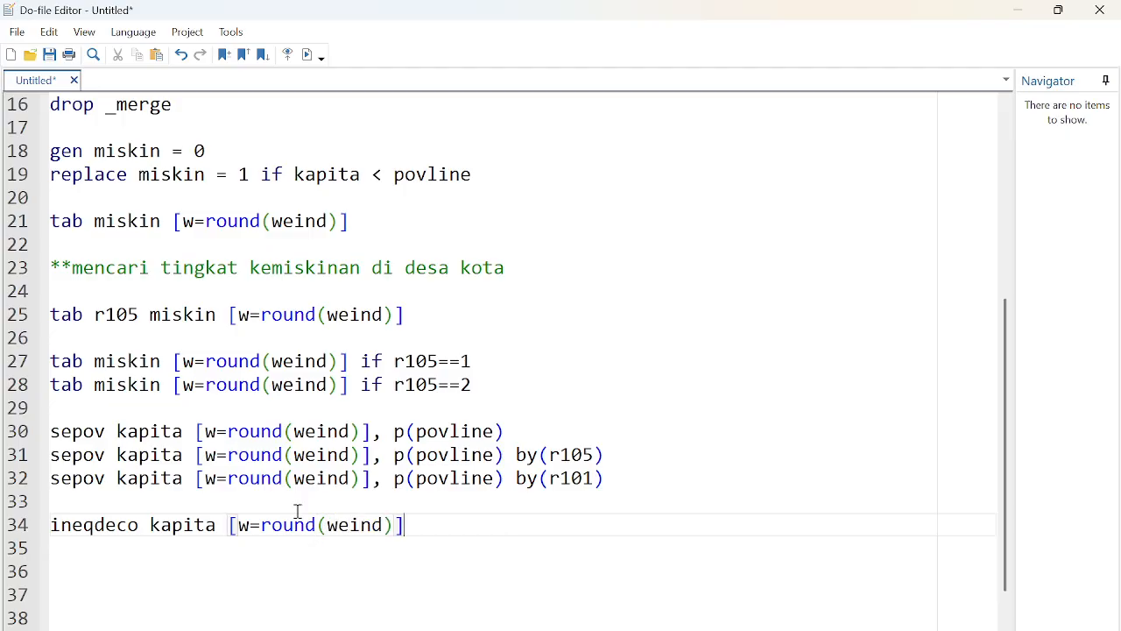
- Try to run the ineqdeco command with the option p(povline) added and check its output in the main Stata window
{"action": "type", "text": ", p(povline"}
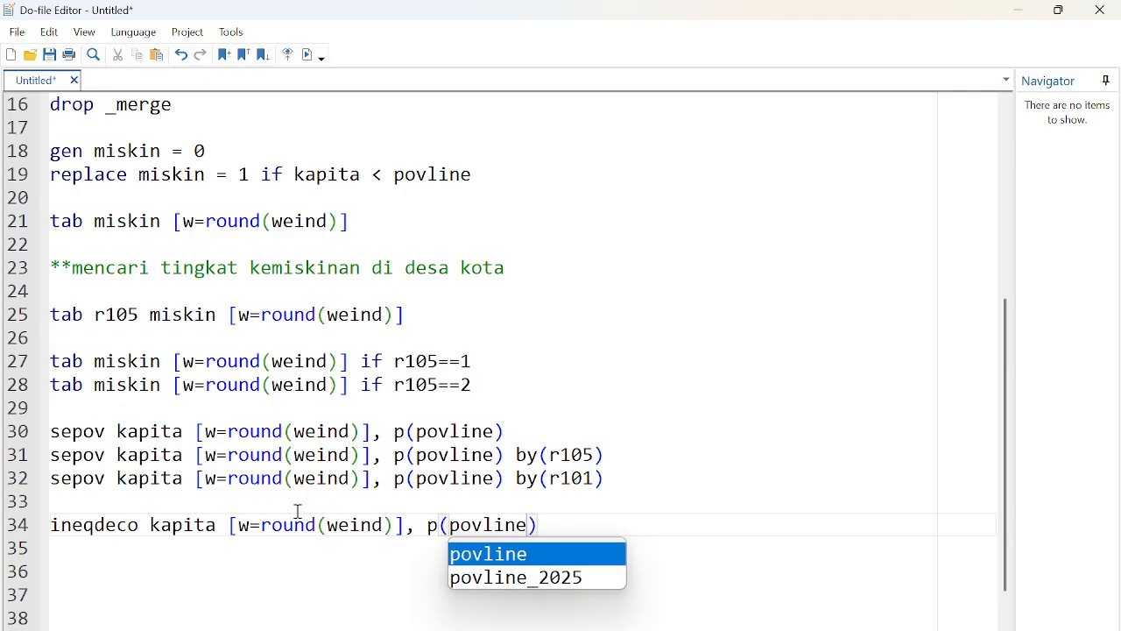
{"action": "left_click", "coordinate": [200, 480]}
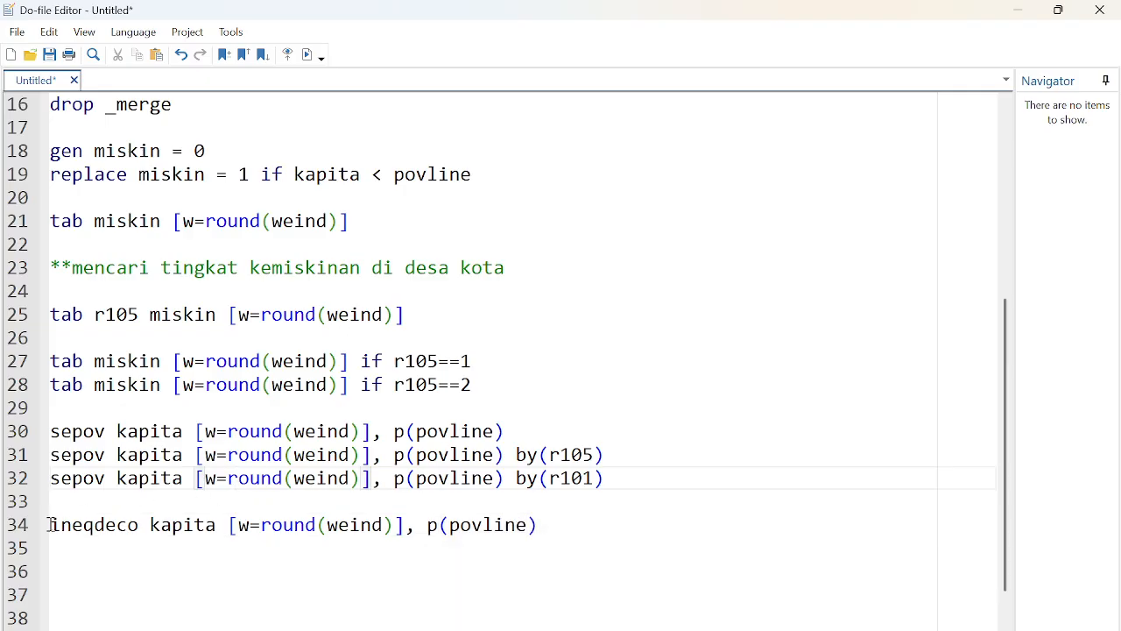
{"action": "left_click_drag", "start_coordinate": [50, 525], "coordinate": [641, 544]}
{"action": "left_click", "coordinate": [308, 54]}
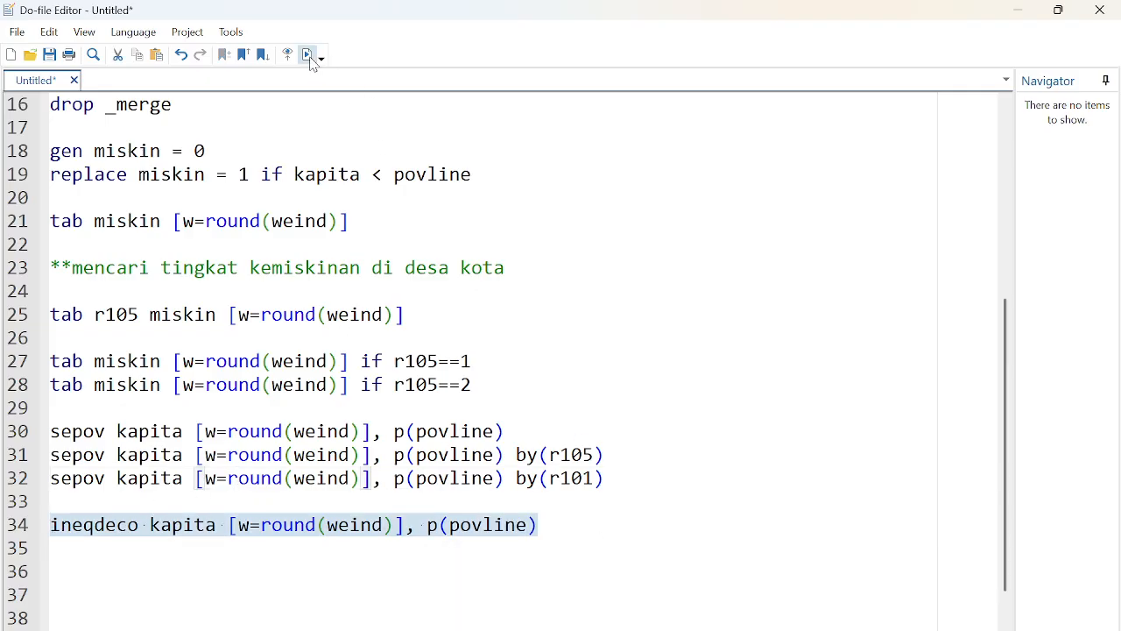
{"action": "left_click", "coordinate": [793, 628]}
{"action": "left_click", "coordinate": [691, 601]}
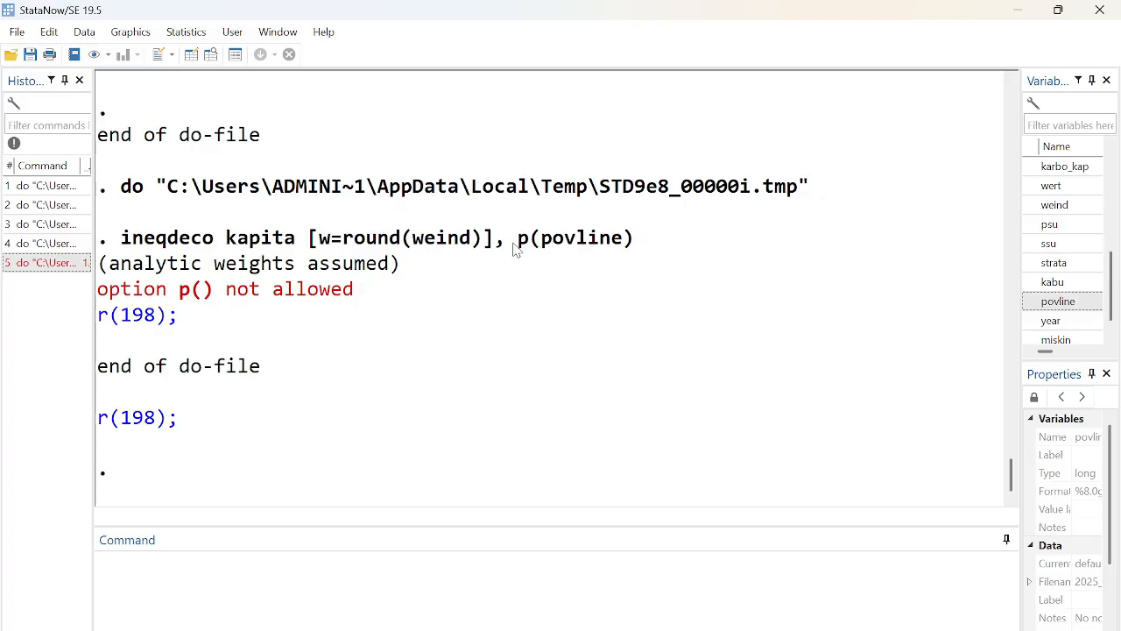
- Delete the ", p(povline)" option from the ineqdeco line in the do-file, rerun the command, and open the Stata results window
{"action": "left_click", "coordinate": [1016, 12]}
{"action": "left_click", "coordinate": [420, 525]}
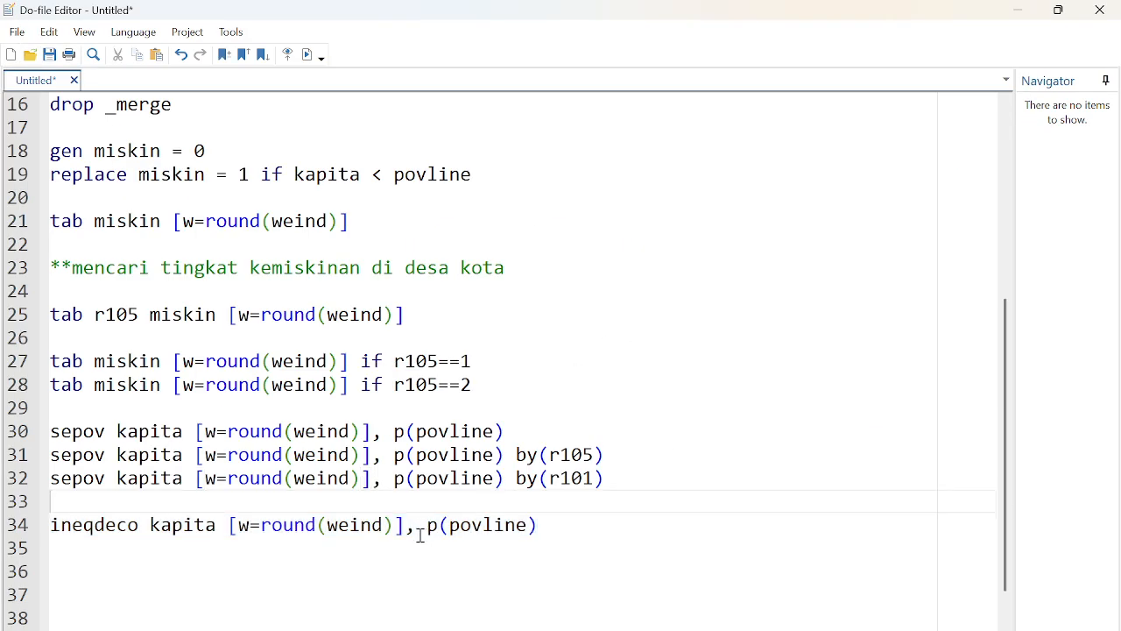
{"action": "left_click_drag", "start_coordinate": [406, 524], "coordinate": [538, 524]}
{"action": "key", "text": "Delete"}
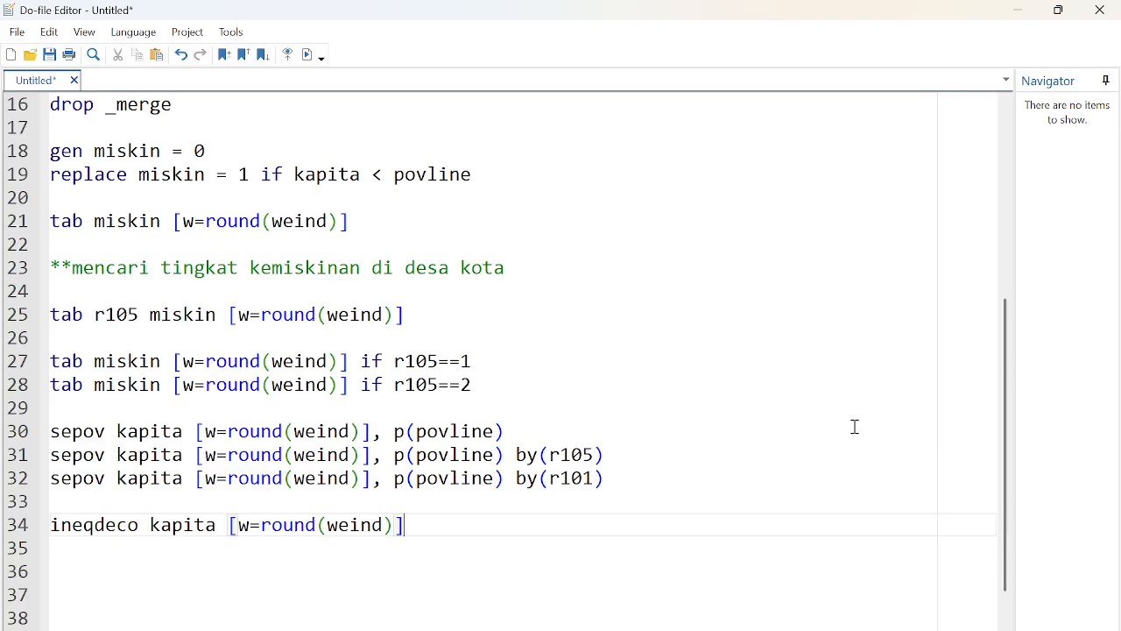
{"action": "key", "text": "shift+Up"}
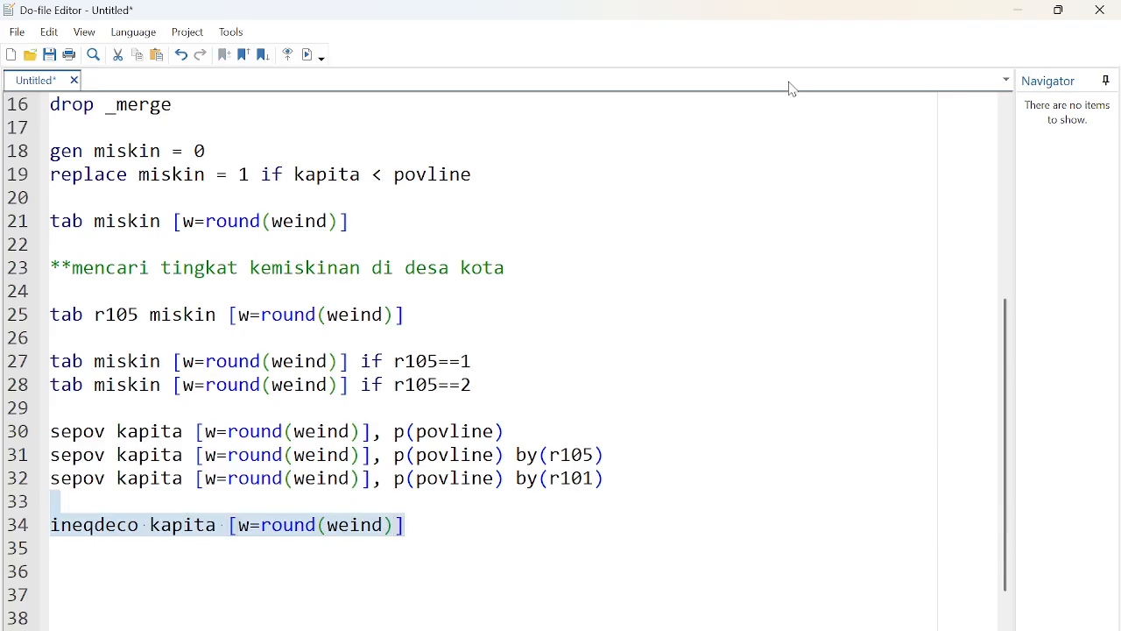
{"action": "left_click", "coordinate": [307, 56]}
{"action": "left_click", "coordinate": [793, 629]}
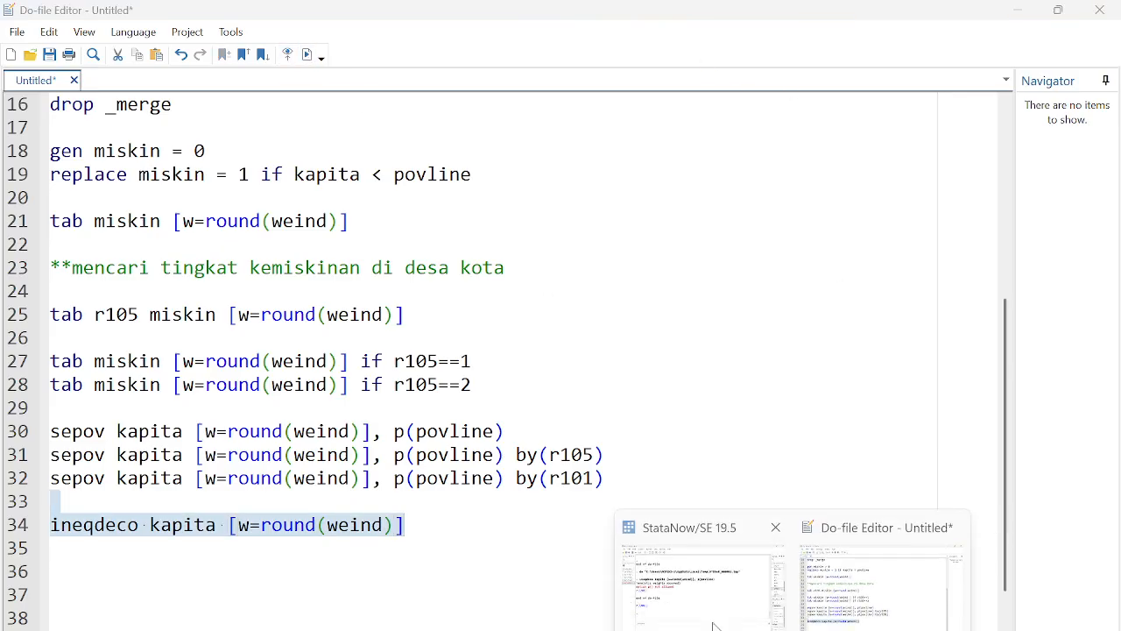
{"action": "left_click", "coordinate": [715, 623]}
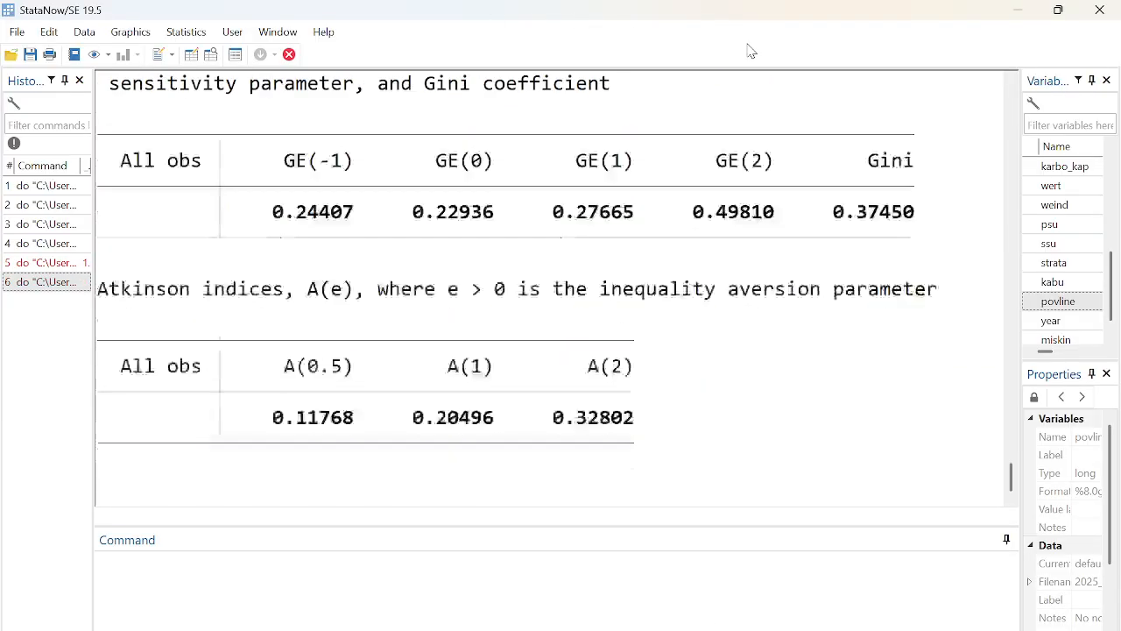
- Locate the Gini coefficient in the ineqdeco output and compare it with the BPS March 2025 figure in Chrome
{"action": "scroll", "coordinate": [381, 252], "scroll_direction": "up", "scroll_amount": 1}
{"action": "scroll", "coordinate": [381, 252], "scroll_direction": "up", "scroll_amount": 2}
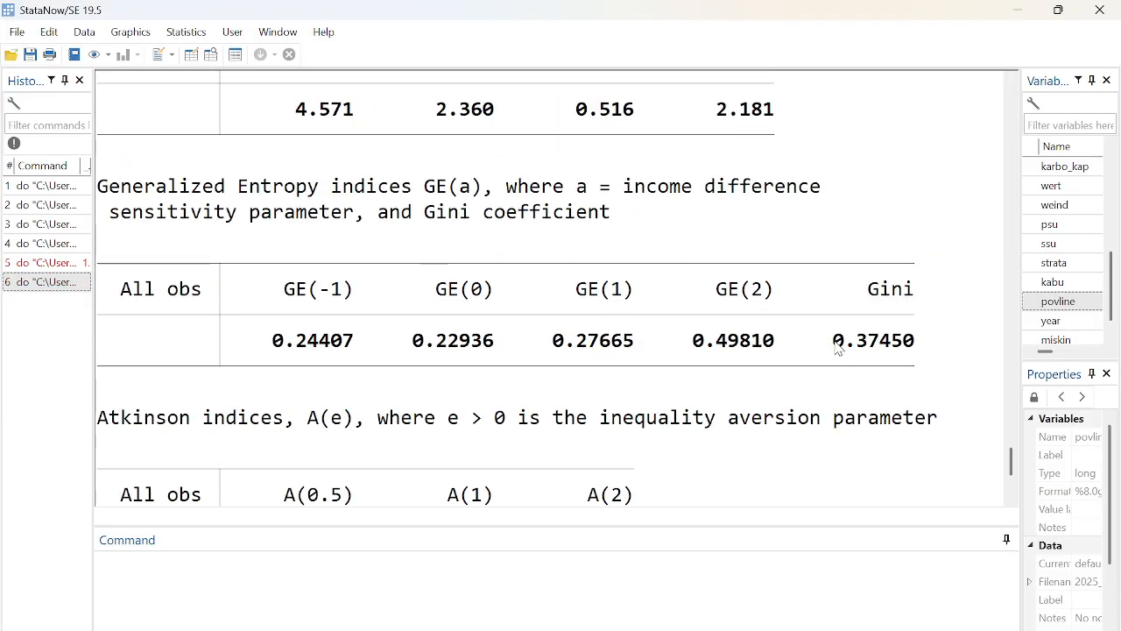
{"action": "left_click_drag", "start_coordinate": [862, 270], "coordinate": [907, 303]}
{"action": "left_click", "coordinate": [895, 325]}
{"action": "left_click_drag", "start_coordinate": [834, 343], "coordinate": [910, 349]}
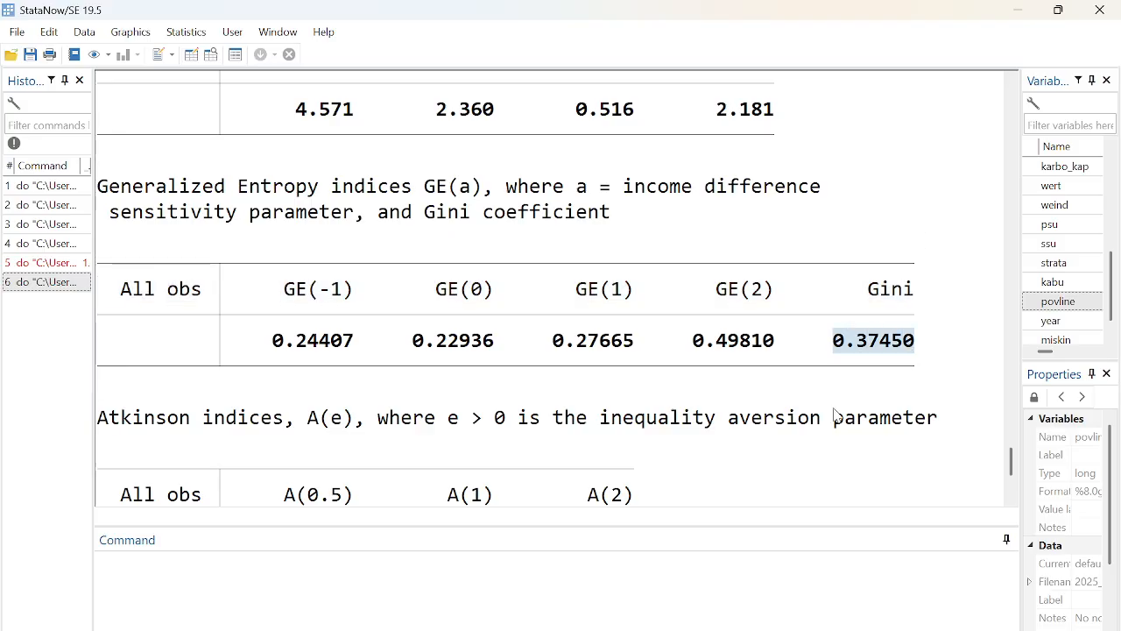
{"action": "key", "text": "alt+Tab"}
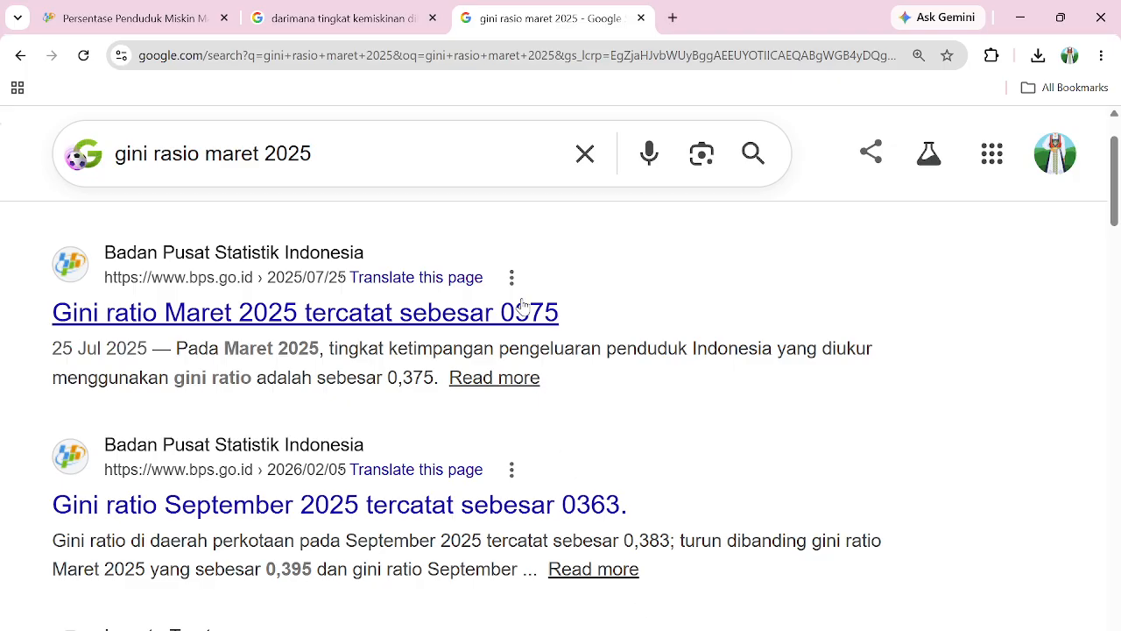
{"action": "left_click", "coordinate": [1018, 20]}
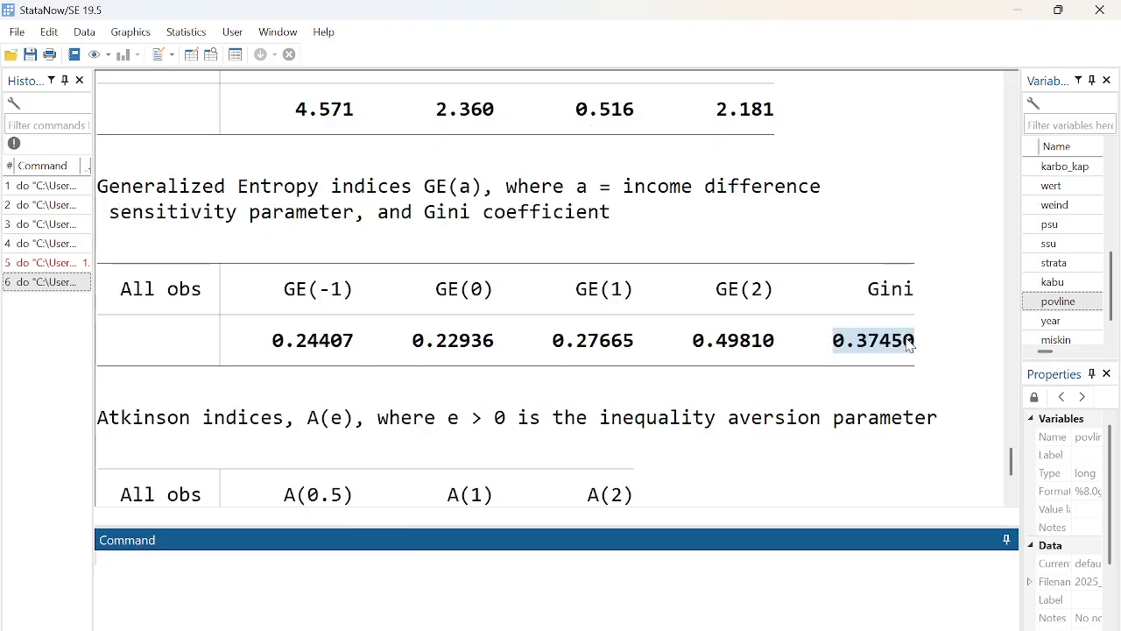
- Review the percentile ratios, Generalized Entropy indices and Atkinson indices in the ineqdeco output
{"action": "scroll", "coordinate": [881, 345], "scroll_direction": "down", "scroll_amount": 1}
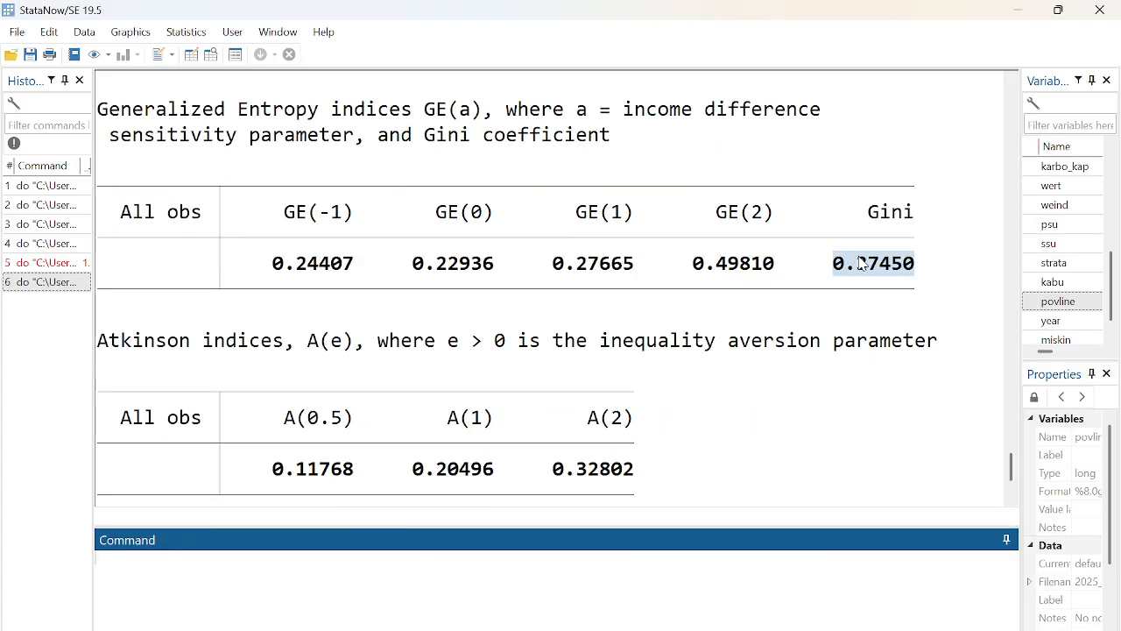
{"action": "scroll", "coordinate": [648, 297], "scroll_direction": "up", "scroll_amount": 1}
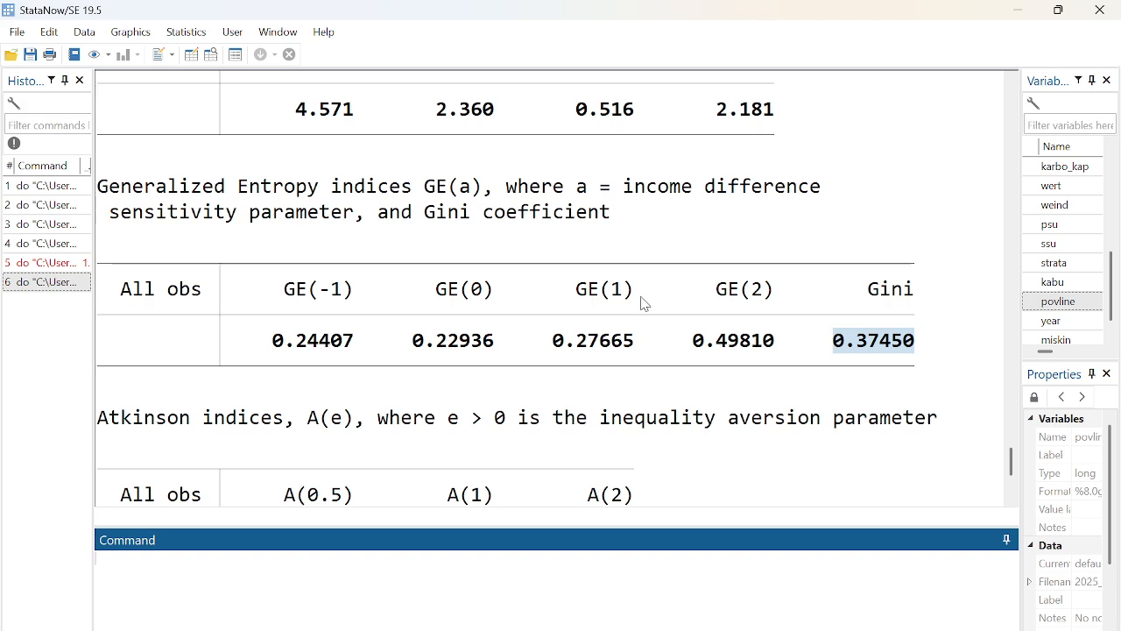
{"action": "scroll", "coordinate": [858, 300], "scroll_direction": "up", "scroll_amount": 3}
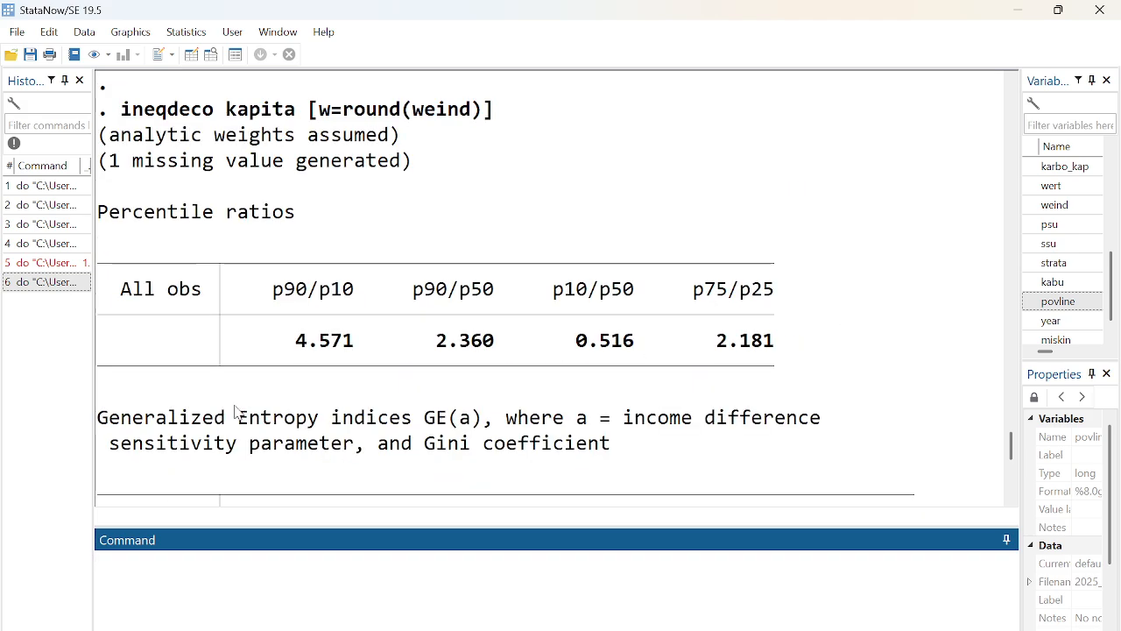
{"action": "scroll", "coordinate": [235, 411], "scroll_direction": "down", "scroll_amount": 2}
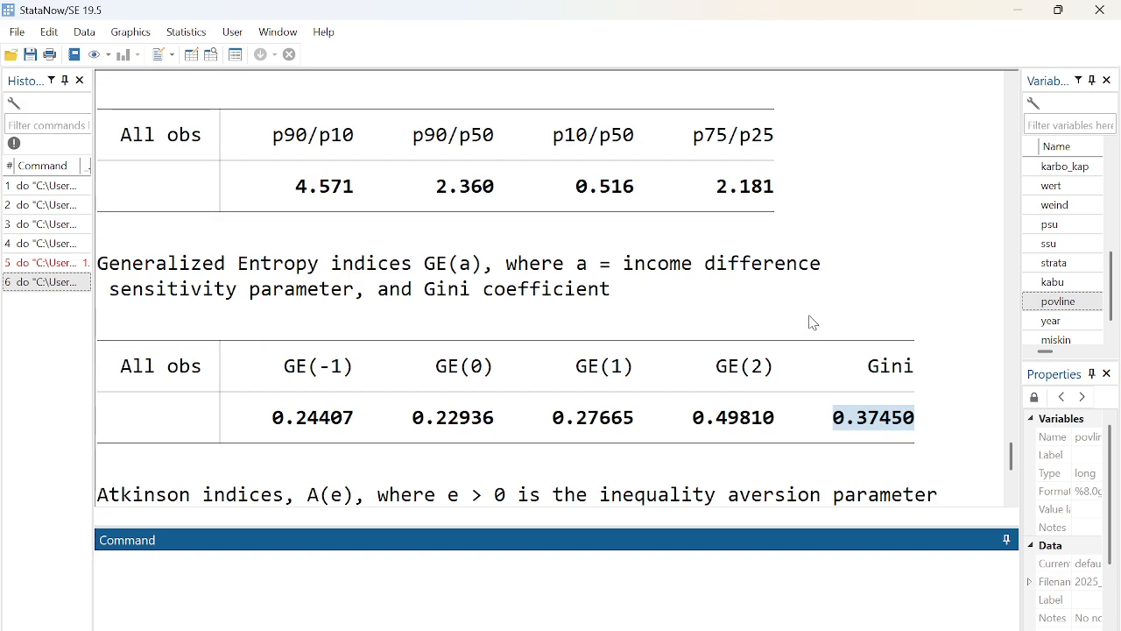
{"action": "left_click_drag", "start_coordinate": [813, 322], "coordinate": [938, 450]}
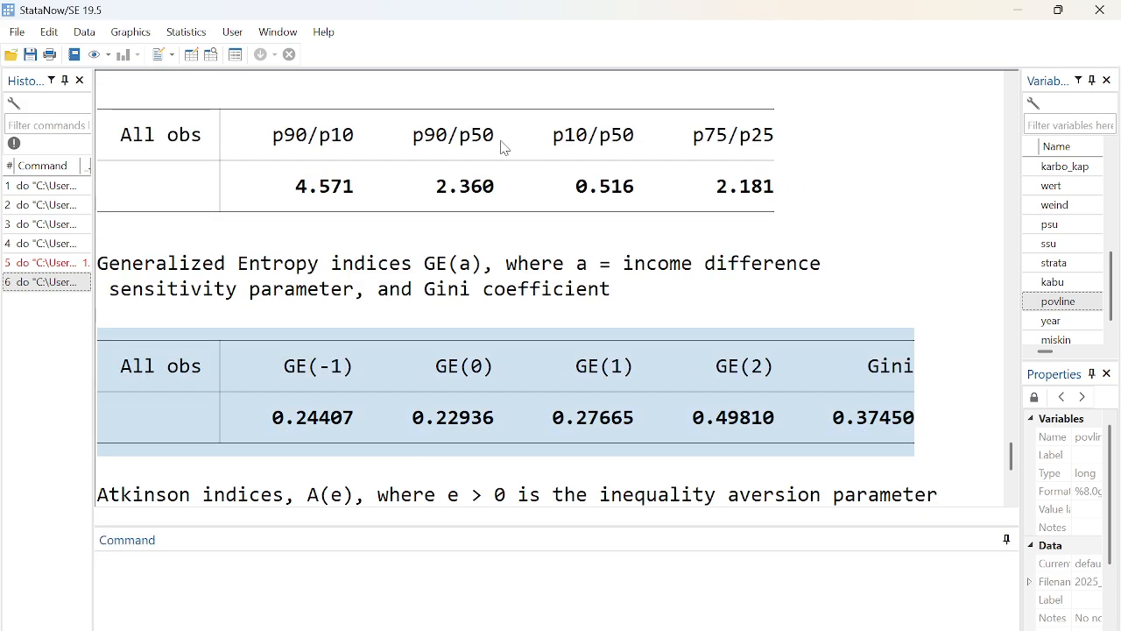
{"action": "scroll", "coordinate": [498, 145], "scroll_direction": "down", "scroll_amount": 3}
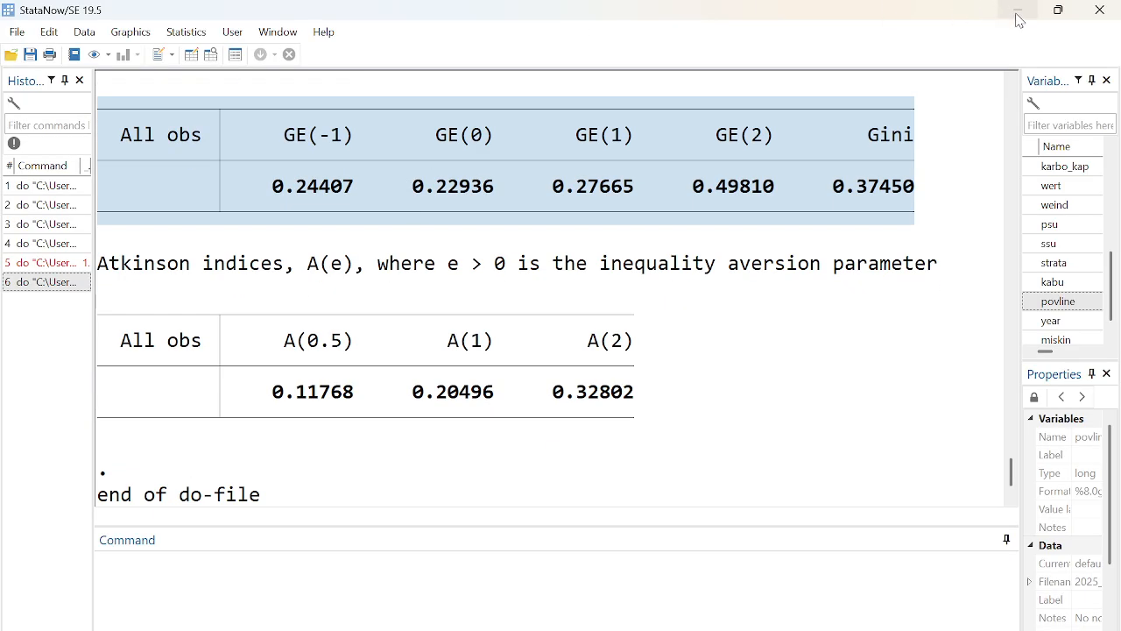
- Return to the do-file and go over the parts of the ineqdeco command on line 34
{"action": "left_click", "coordinate": [1016, 10]}
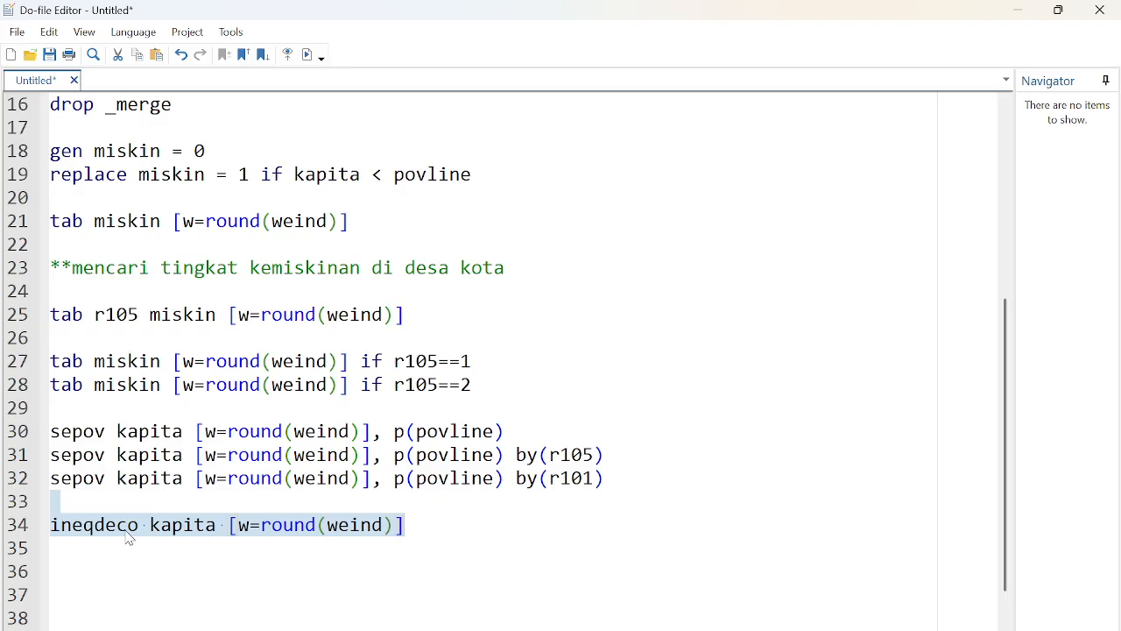
{"action": "left_click", "coordinate": [56, 526]}
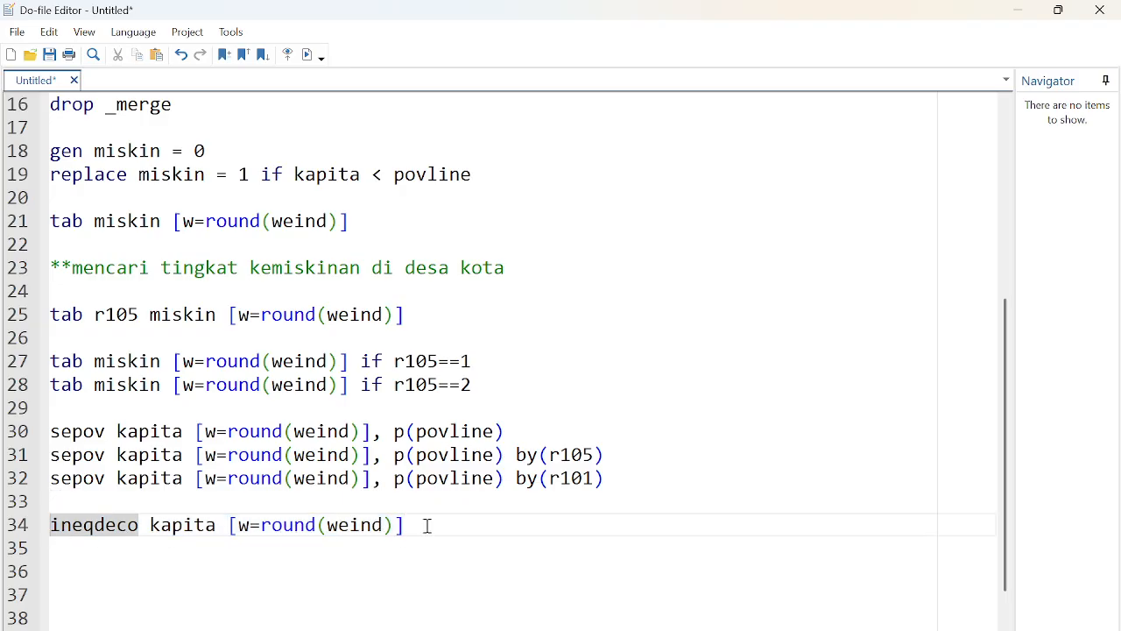
{"action": "left_click_drag", "start_coordinate": [50, 526], "coordinate": [432, 528]}
{"action": "left_click", "coordinate": [143, 526]}
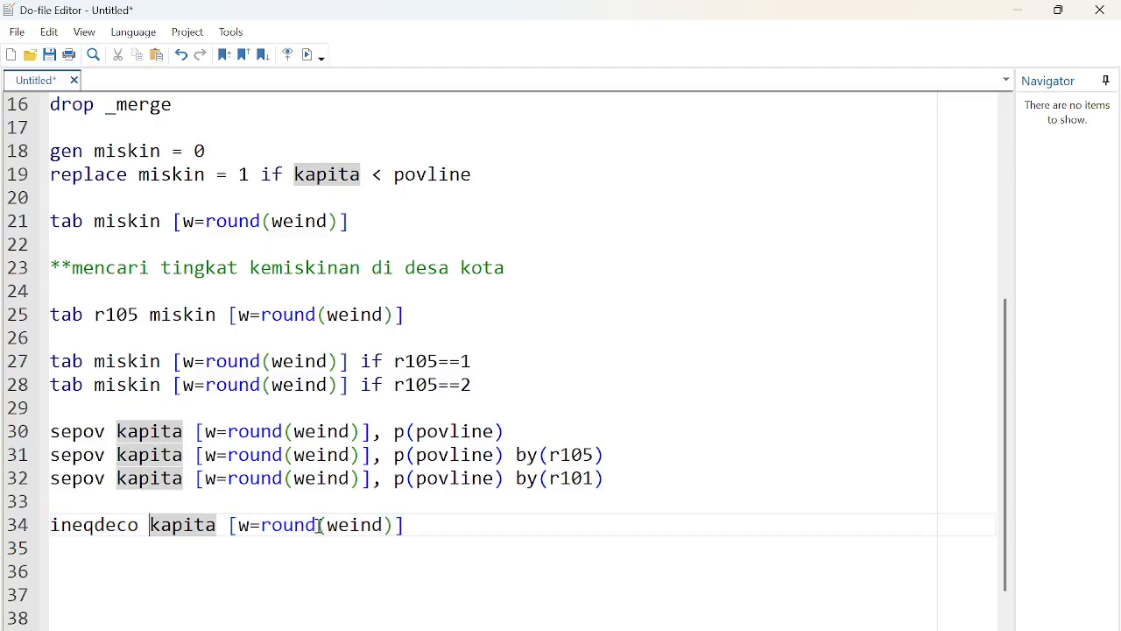
- Duplicate the ineqdeco command from line 34 of the do-file onto line 37
{"action": "left_click", "coordinate": [451, 527]}
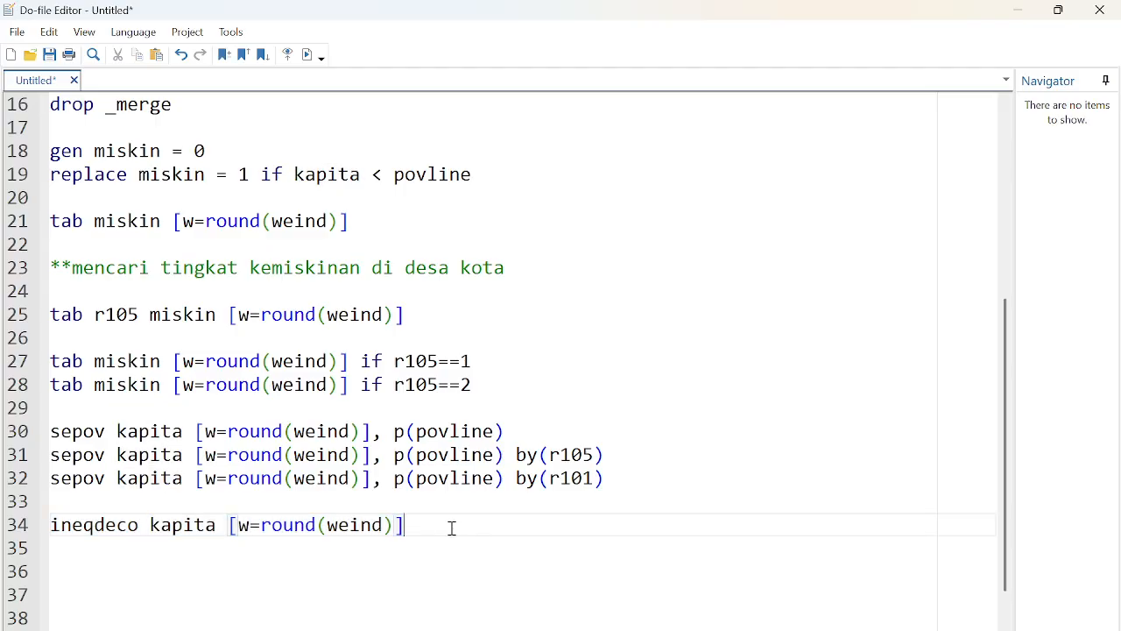
{"action": "left_click", "coordinate": [125, 522]}
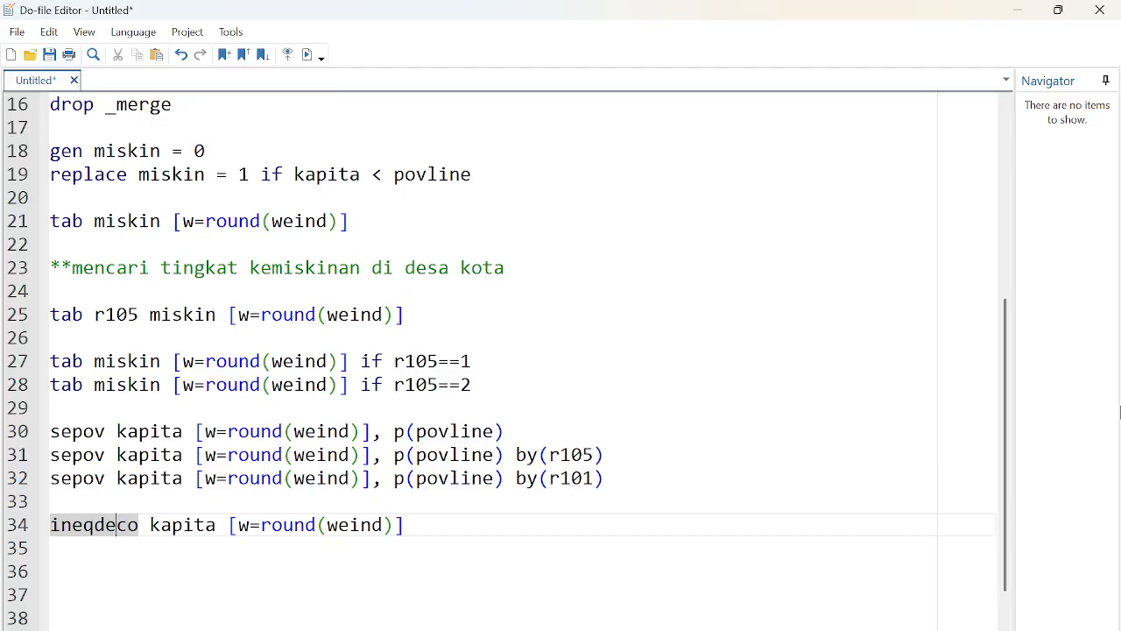
{"action": "key", "text": "Home"}
{"action": "key", "text": "shift+Down"}
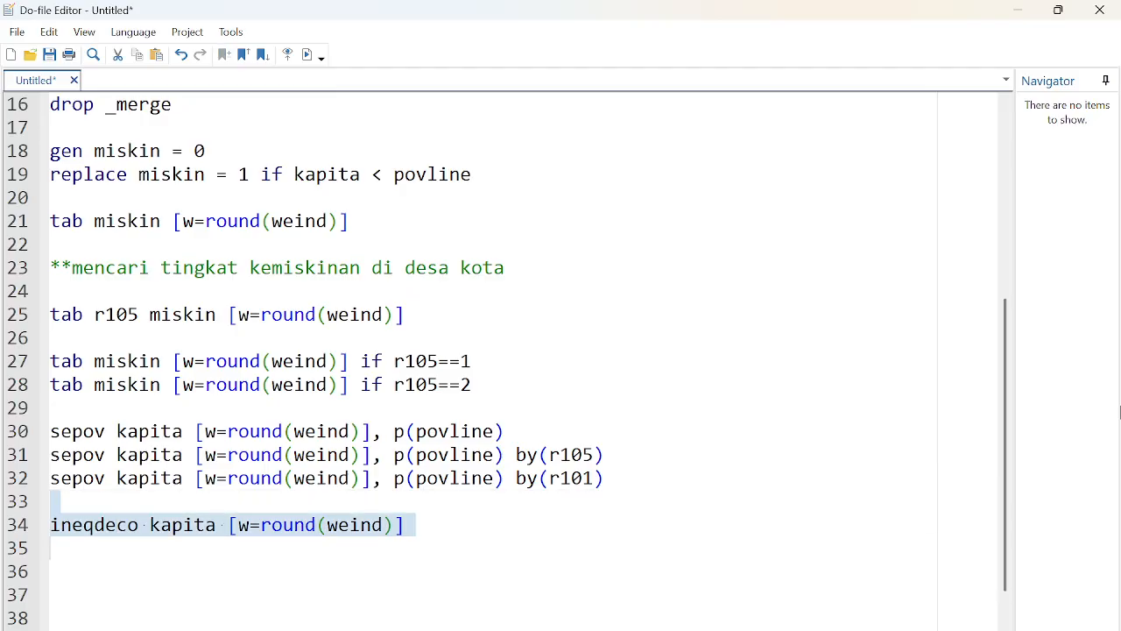
{"action": "key", "text": "ctrl+c"}
{"action": "key", "text": "Down"}
{"action": "key", "text": "Down"}
{"action": "key", "text": "ctrl+v"}
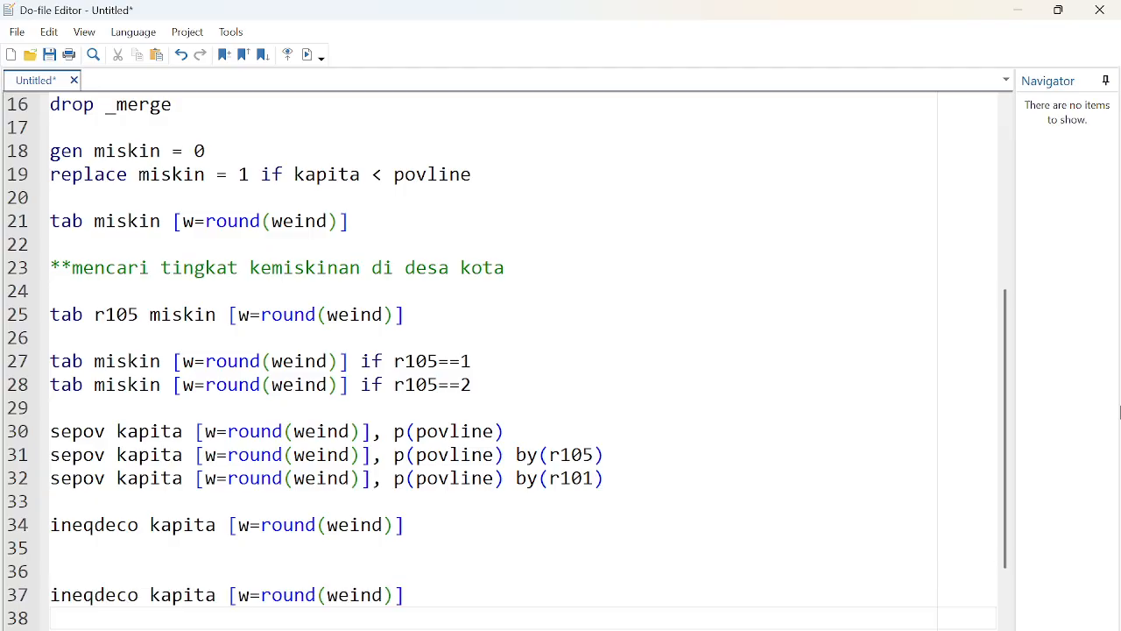
- Try adding r015 before kapita in the copied ineqdeco line, run it, check the Stata results, and return to the do-file
{"action": "key", "text": "Up"}
{"action": "key", "text": "ctrl+Right"}
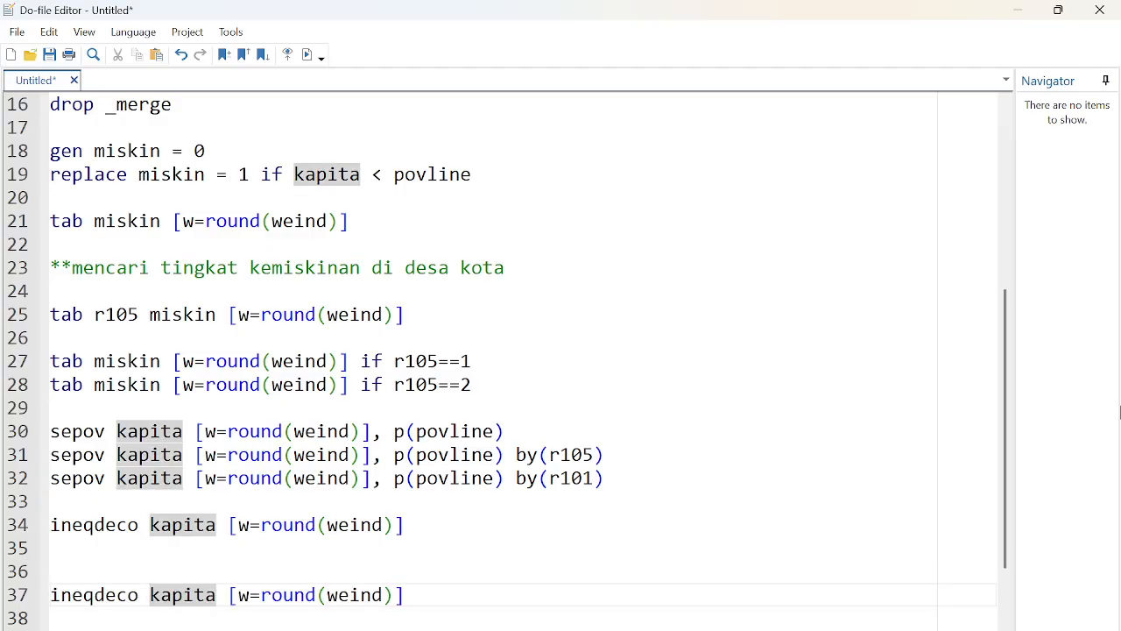
{"action": "type", "text": "r015"}
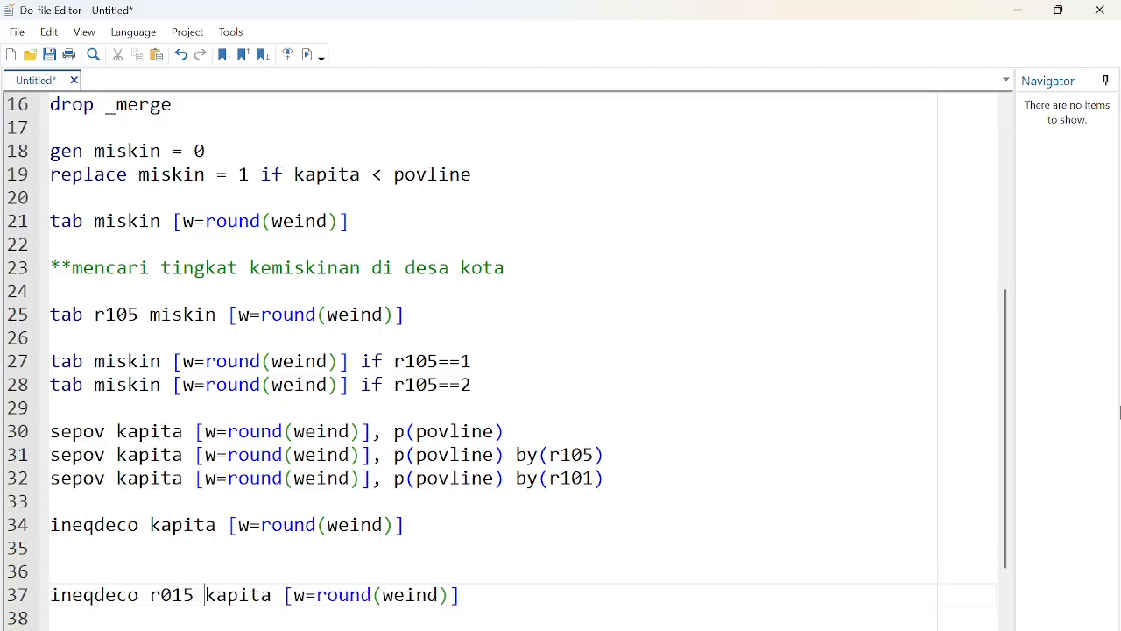
{"action": "key", "text": "Up"}
{"action": "key", "text": "shift+Down"}
{"action": "key", "text": "shift+End"}
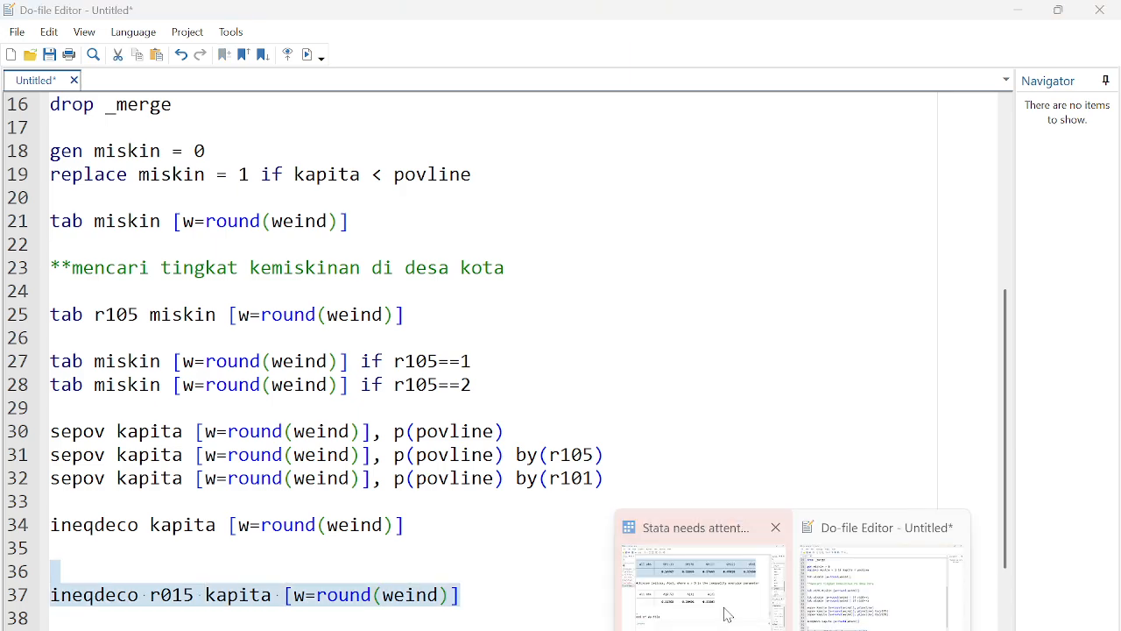
{"action": "left_click", "coordinate": [727, 604]}
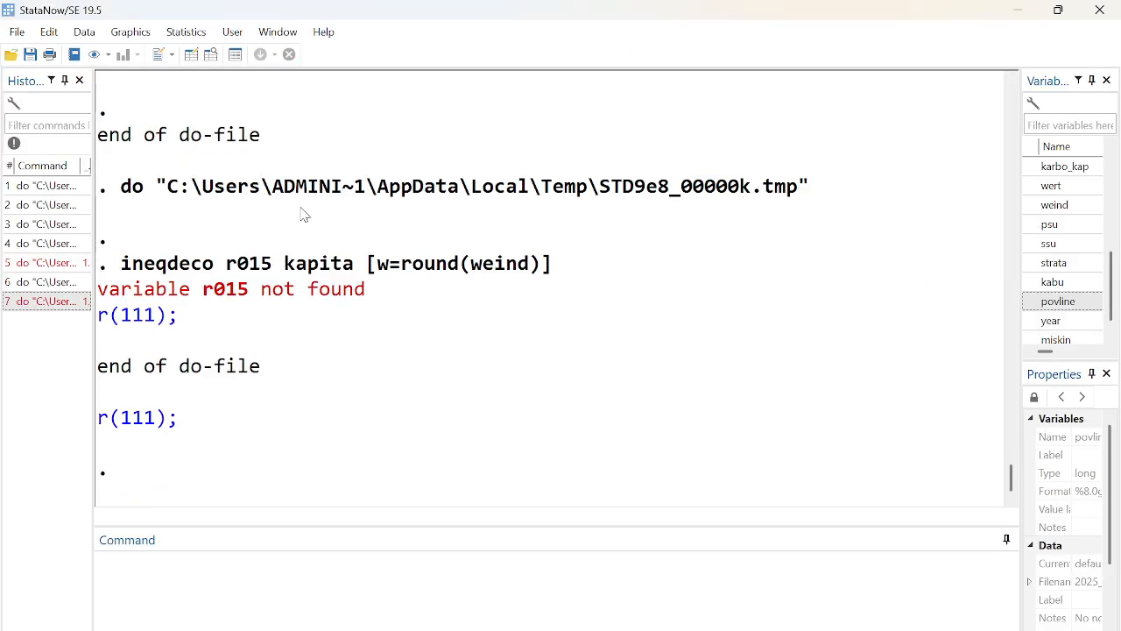
{"action": "left_click", "coordinate": [1024, 14]}
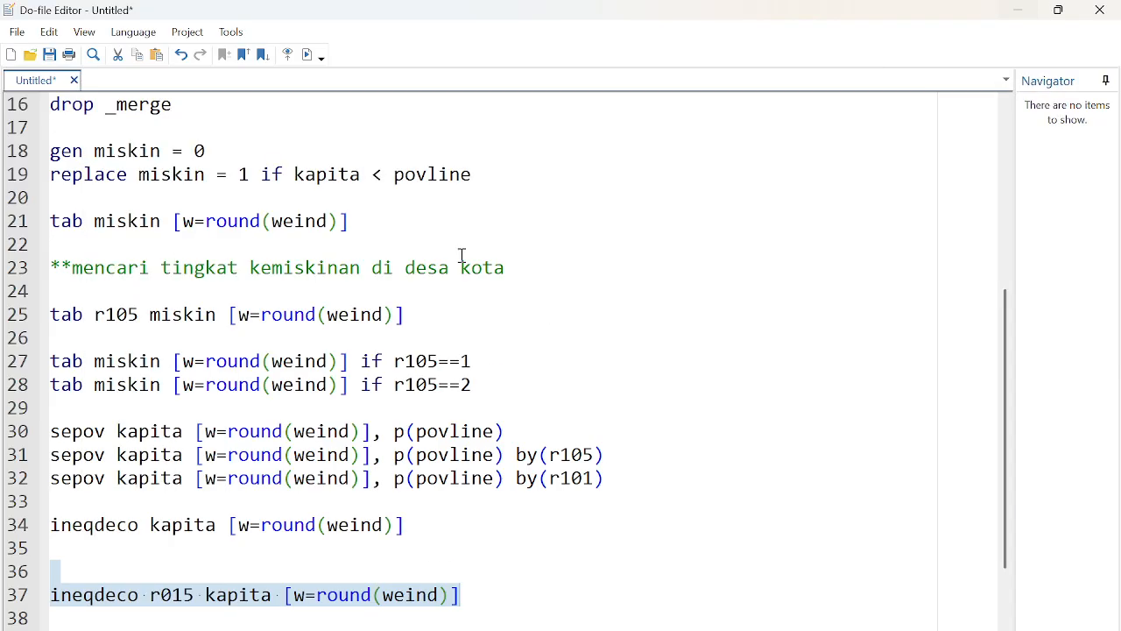
- Correct r015 to r105 in the ineqdeco line, rerun it, check the Stata results, and return to the do-file
{"action": "left_click", "coordinate": [158, 599]}
{"action": "type", "text": "105"}
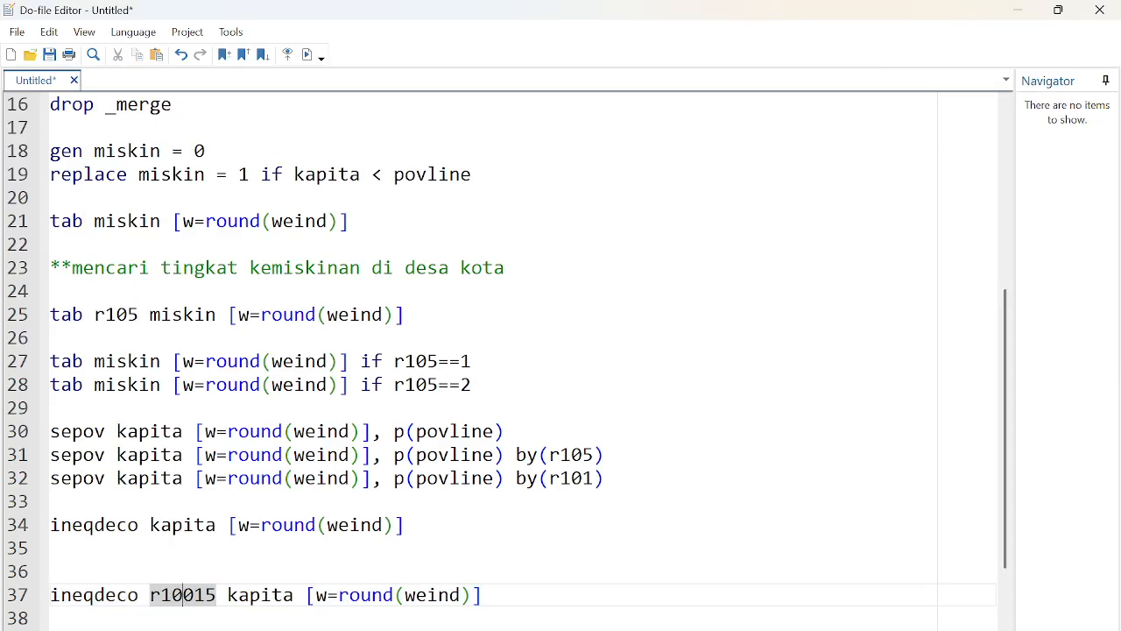
{"action": "key", "text": "Delete"}
{"action": "key", "text": "Delete"}
{"action": "key", "text": "Delete"}
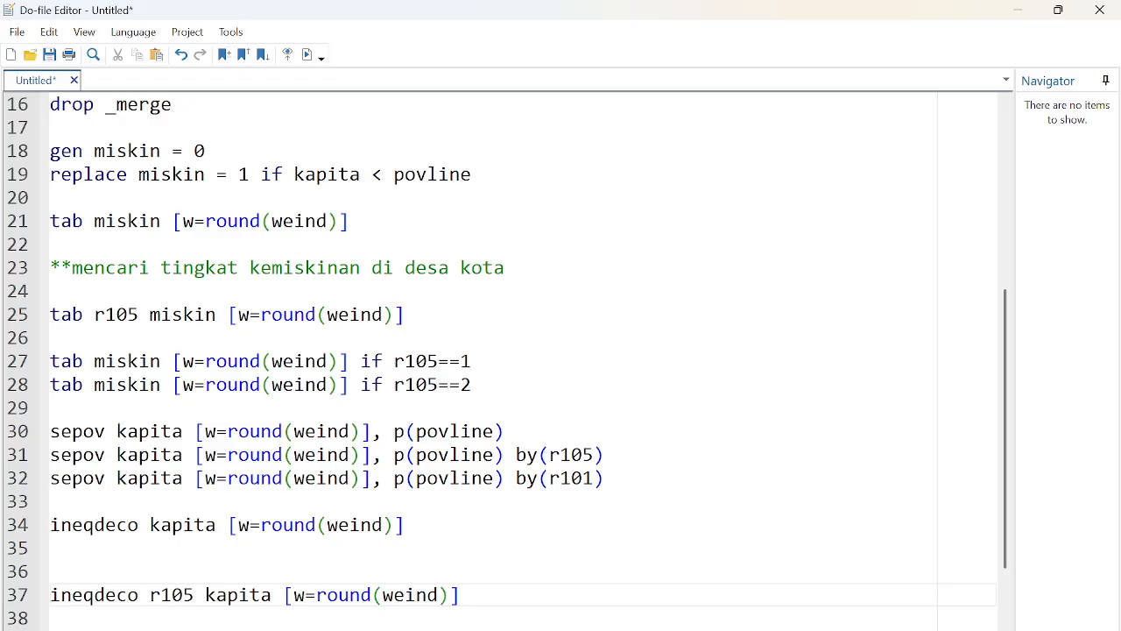
{"action": "left_click_drag", "start_coordinate": [75, 594], "coordinate": [503, 625]}
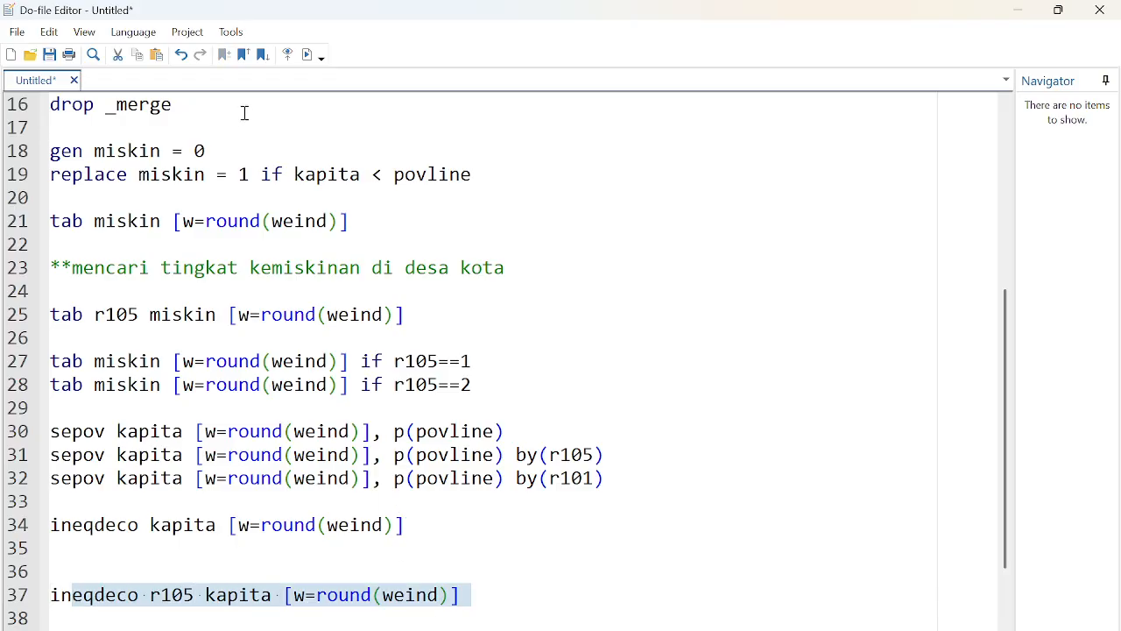
{"action": "left_click", "coordinate": [311, 54]}
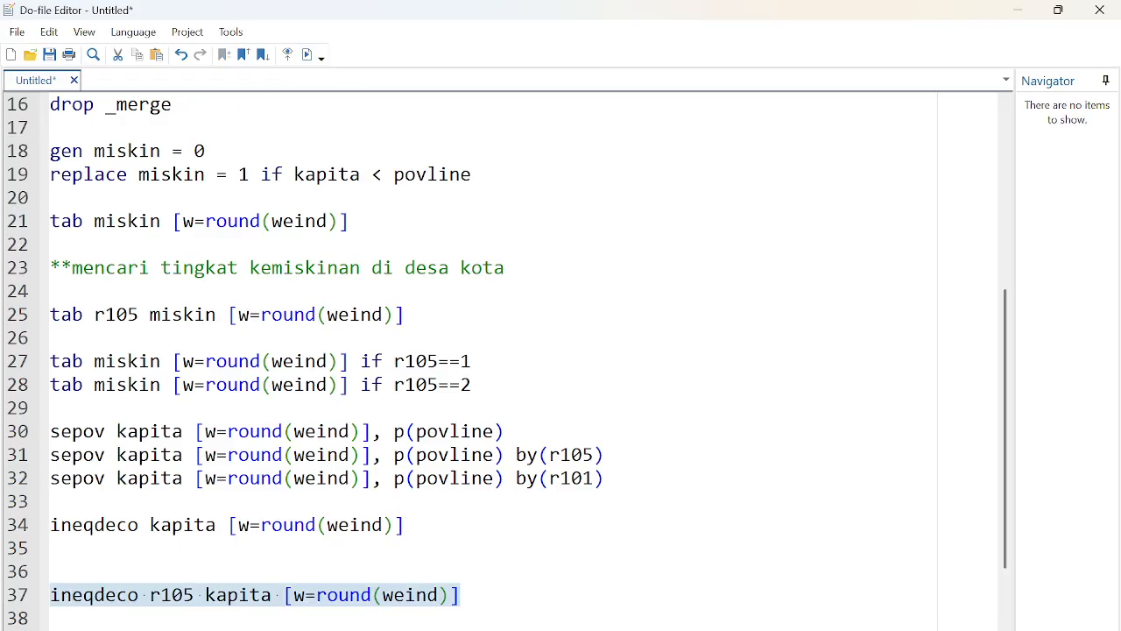
{"action": "left_click", "coordinate": [707, 587]}
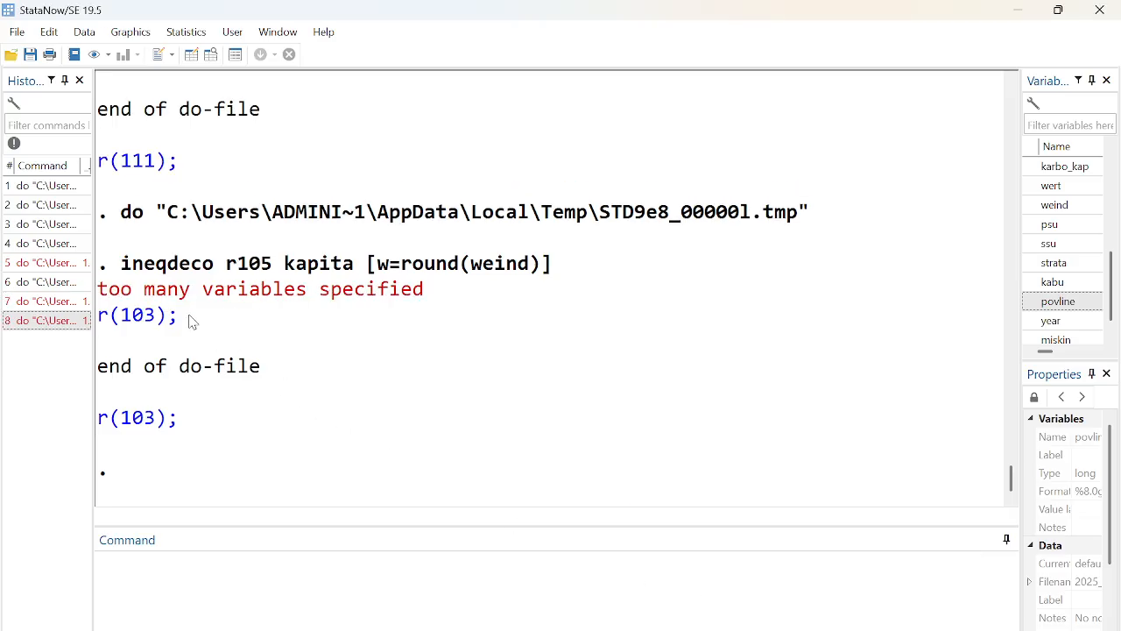
{"action": "left_click", "coordinate": [1019, 9]}
- Remove r105 before kapita on line 37, append the option ", by(r105)", run the line, and open the Stata results
{"action": "left_click", "coordinate": [213, 597]}
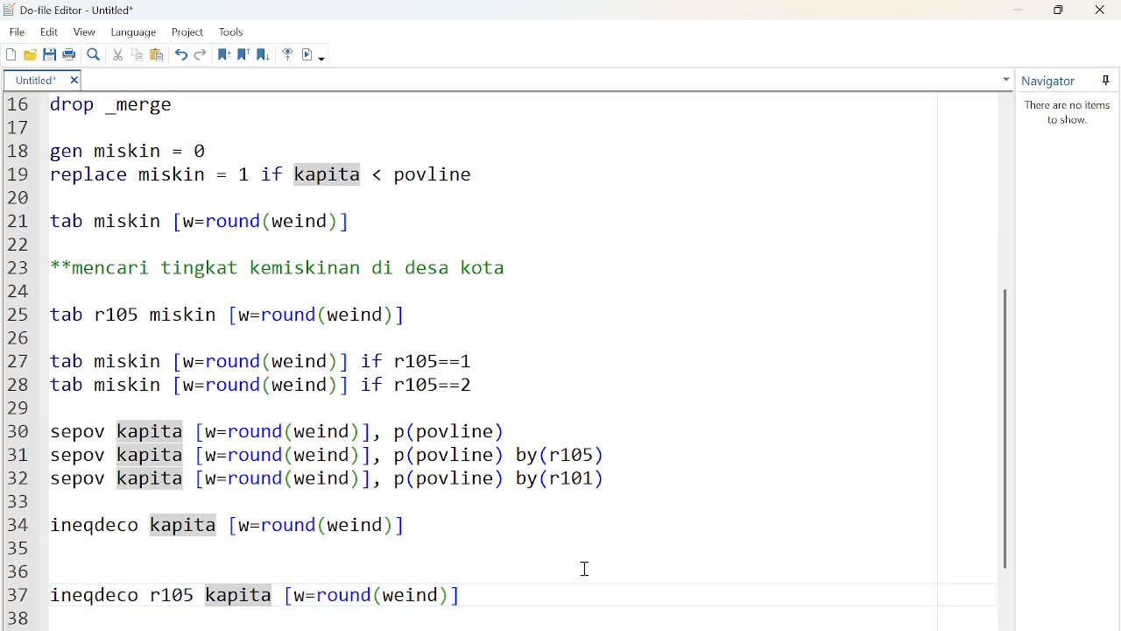
{"action": "key", "text": "ctrl+shift+Left"}
{"action": "key", "text": "BackSpace"}
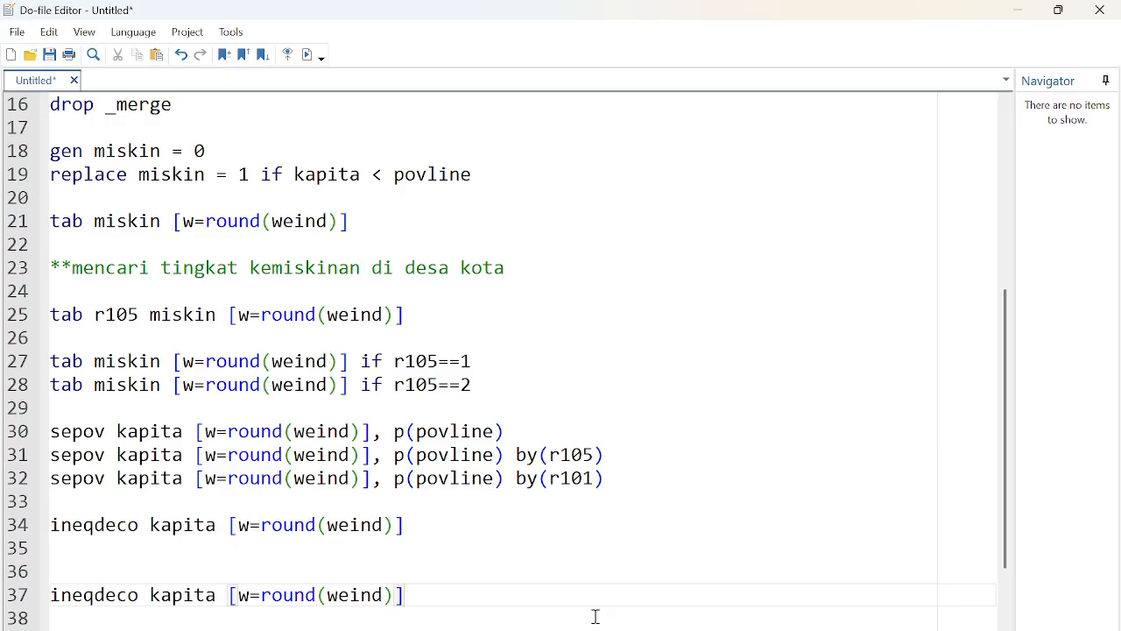
{"action": "type", "text": "by(r1"}
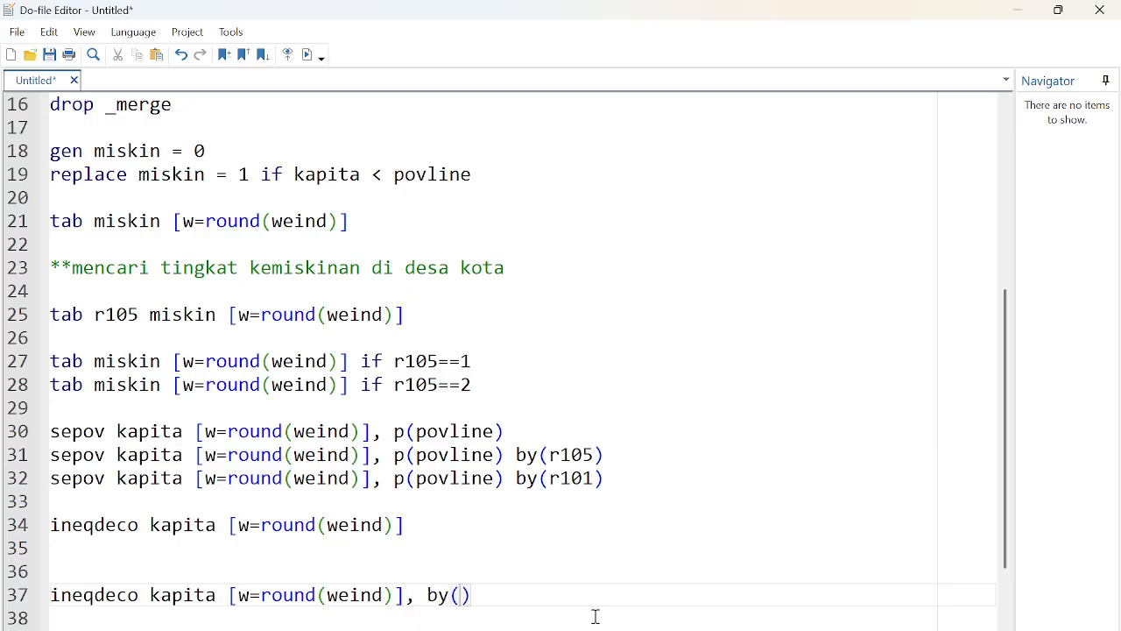
{"action": "type", "text": "05"}
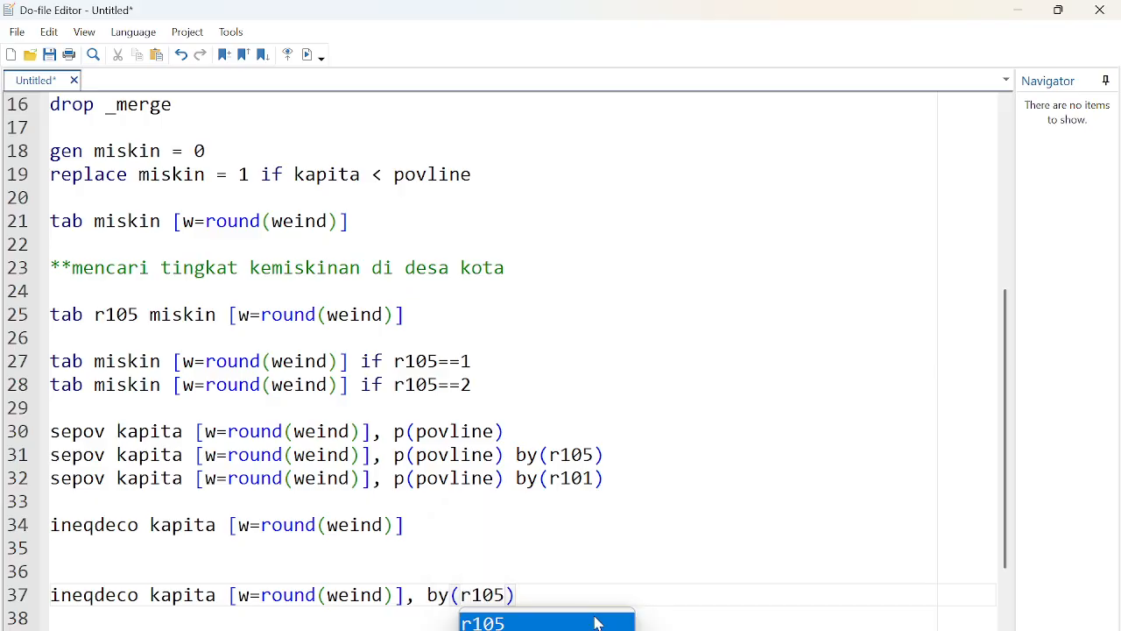
{"action": "left_click", "coordinate": [598, 537]}
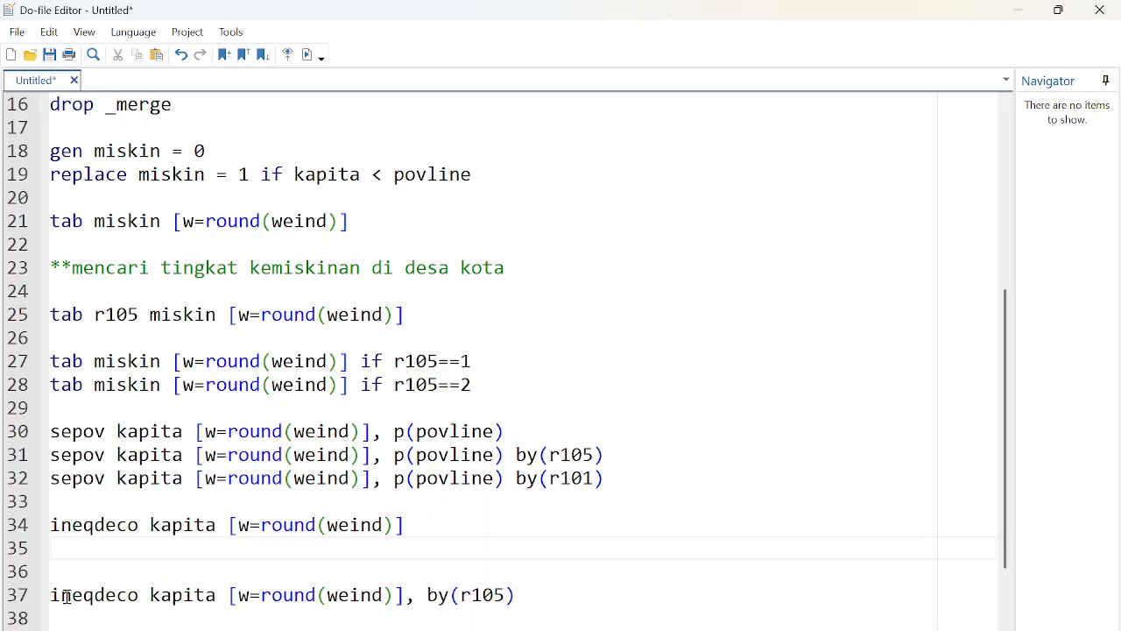
{"action": "left_click_drag", "start_coordinate": [52, 596], "coordinate": [592, 606]}
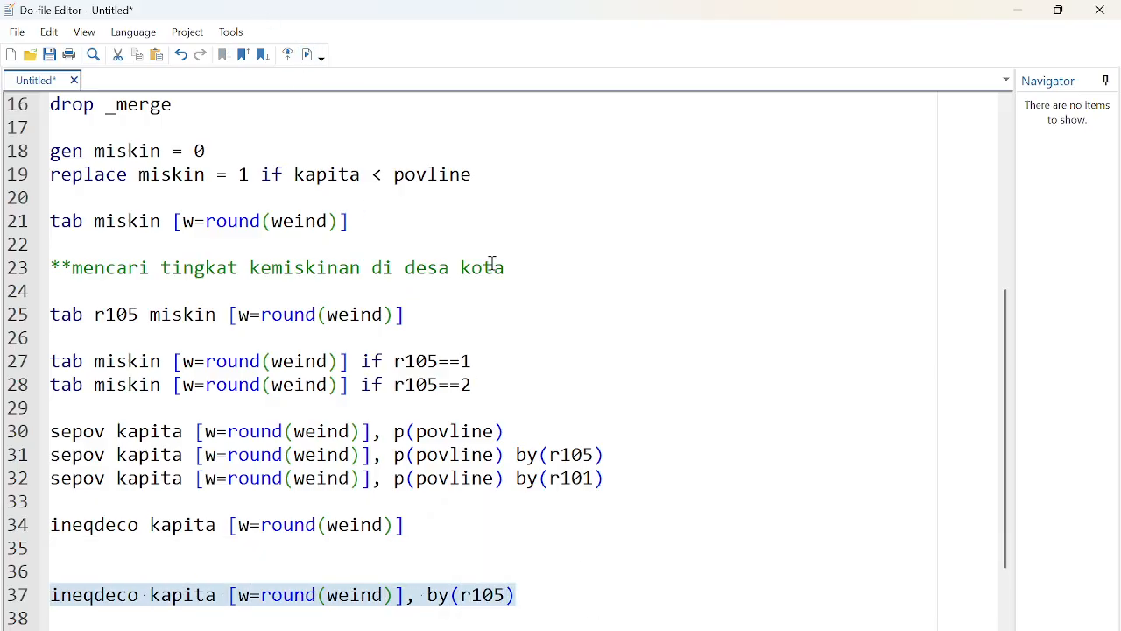
{"action": "left_click", "coordinate": [724, 615]}
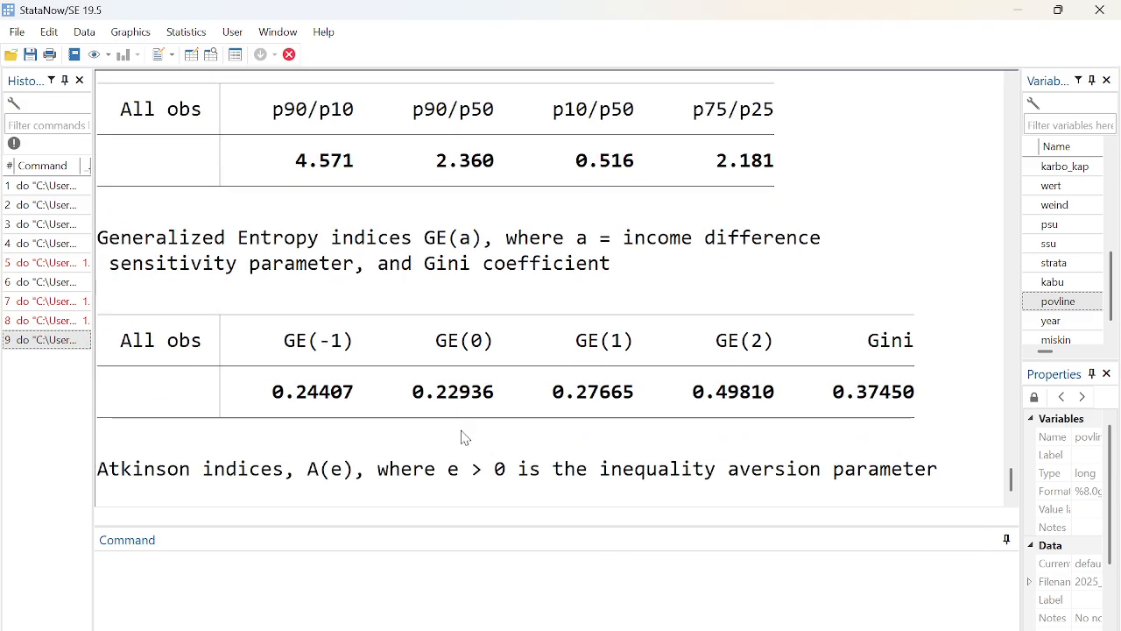
- Look through the ineqdeco output by r105, from the overall indices to the between-group Atkinson inequality
{"action": "scroll", "coordinate": [464, 263], "scroll_direction": "up", "scroll_amount": 3}
{"action": "scroll", "coordinate": [373, 430], "scroll_direction": "down", "scroll_amount": 5}
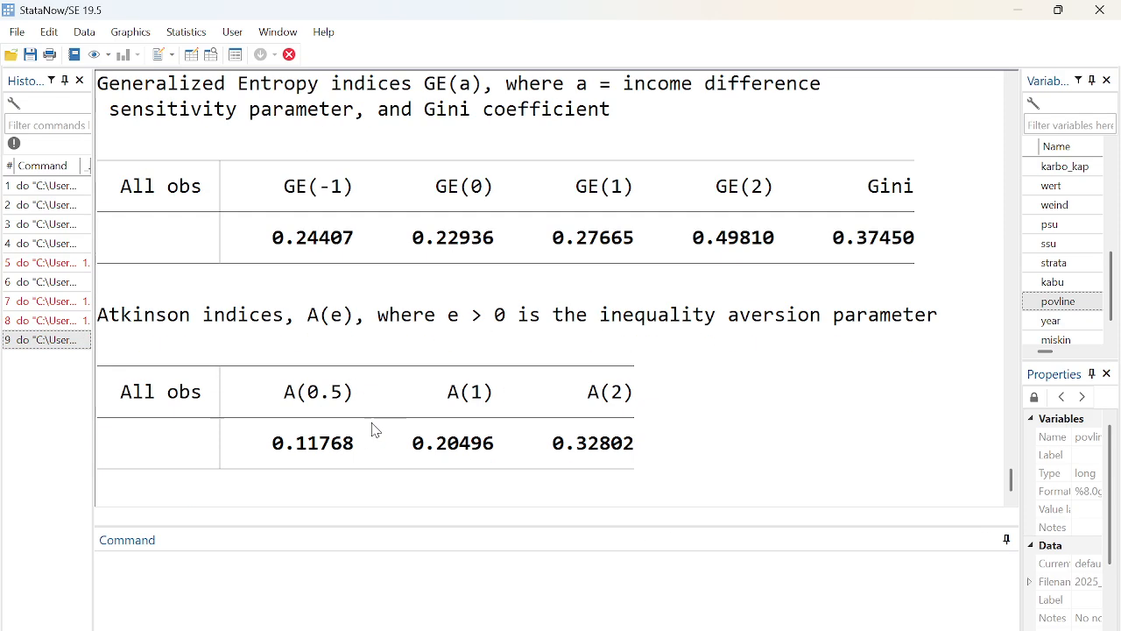
{"action": "scroll", "coordinate": [801, 295], "scroll_direction": "up", "scroll_amount": 2}
{"action": "scroll", "coordinate": [791, 316], "scroll_direction": "down", "scroll_amount": 3}
{"action": "scroll", "coordinate": [791, 316], "scroll_direction": "down", "scroll_amount": 10}
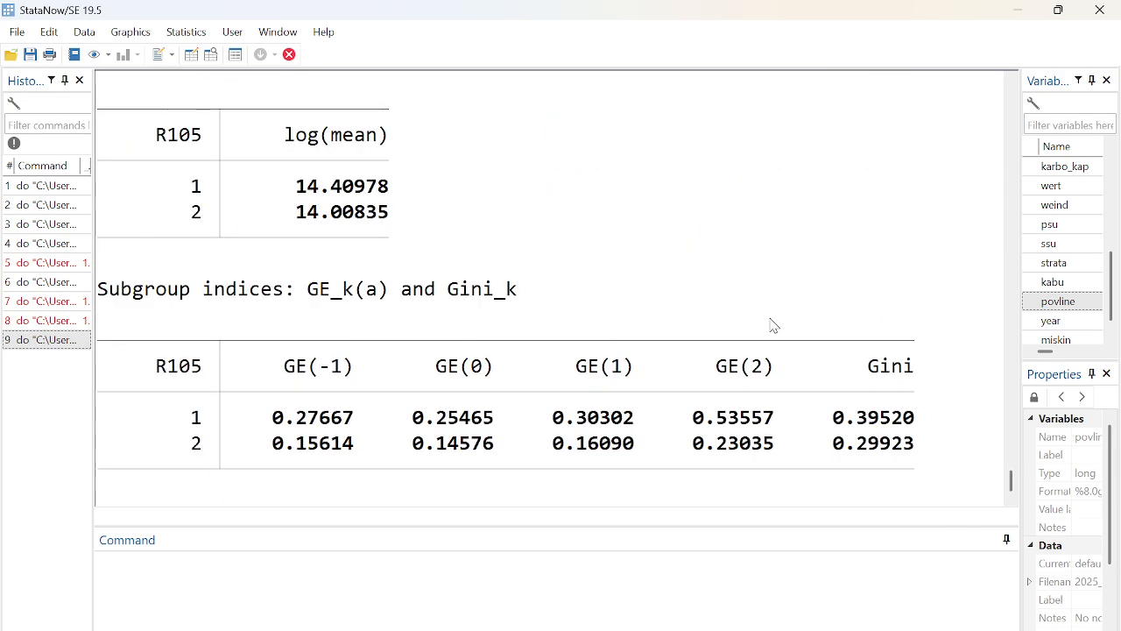
{"action": "scroll", "coordinate": [403, 252], "scroll_direction": "down", "scroll_amount": 4}
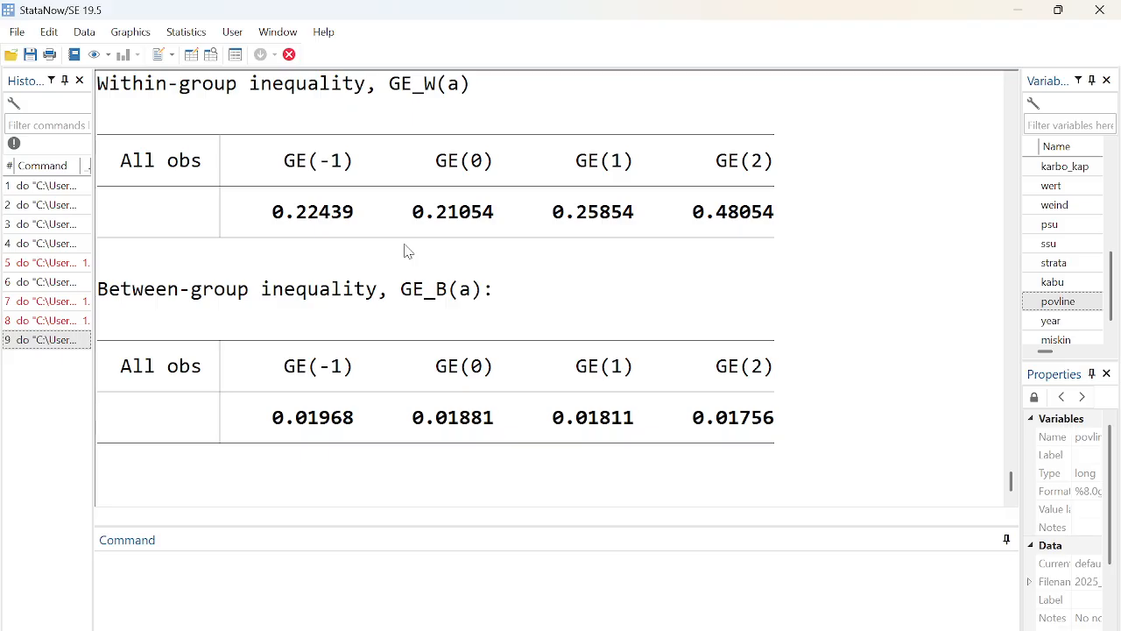
{"action": "scroll", "coordinate": [421, 261], "scroll_direction": "down", "scroll_amount": 8}
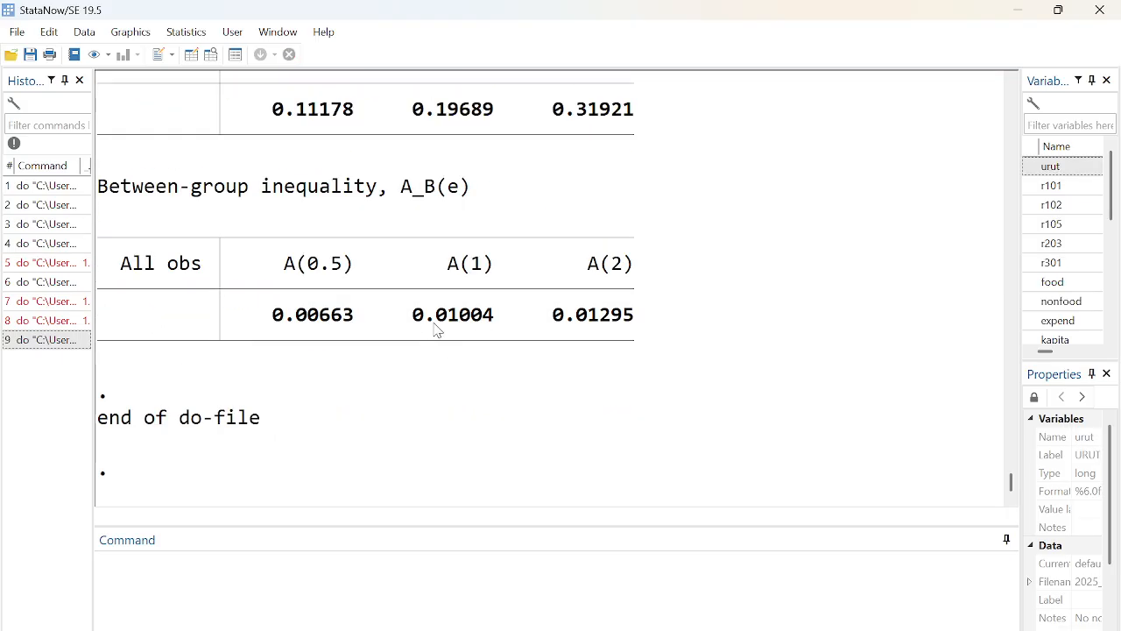
- Find the subgroup indices table and highlight the Gini values for R105 groups 1 and 2 in turn
{"action": "scroll", "coordinate": [437, 330], "scroll_direction": "up", "scroll_amount": 10}
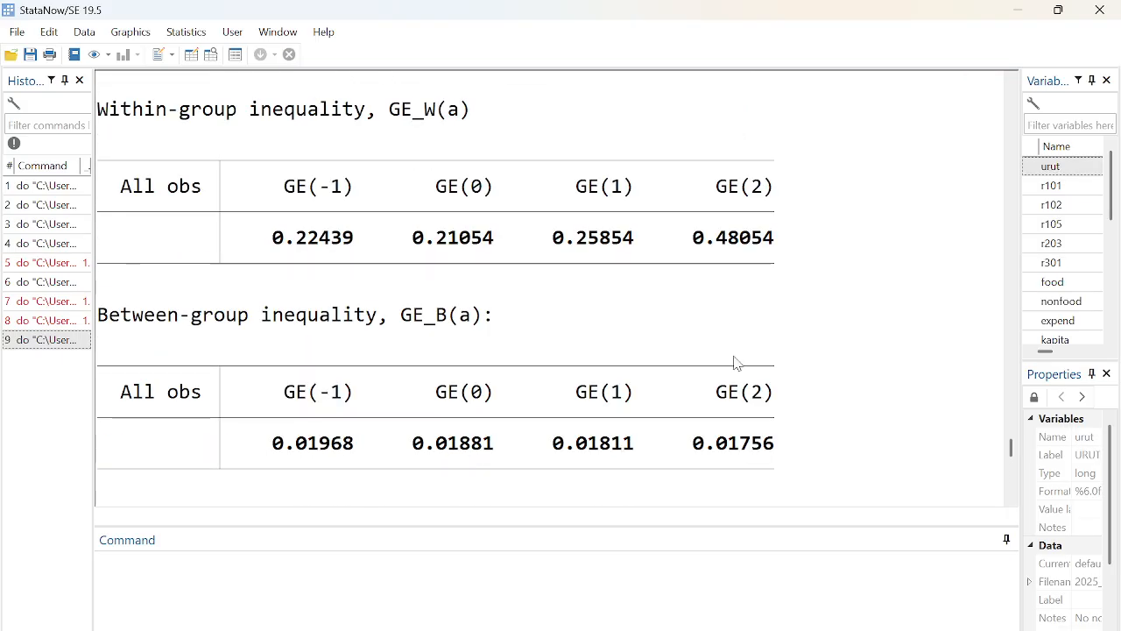
{"action": "scroll", "coordinate": [735, 363], "scroll_direction": "up", "scroll_amount": 1}
{"action": "scroll", "coordinate": [736, 363], "scroll_direction": "up", "scroll_amount": 3}
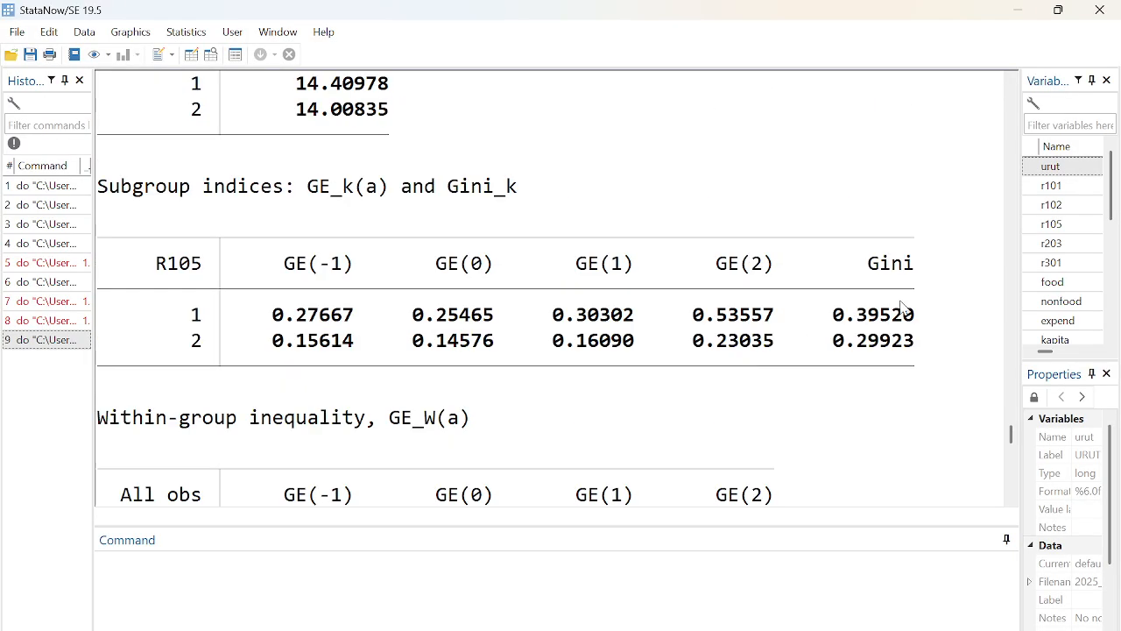
{"action": "left_click_drag", "start_coordinate": [822, 317], "coordinate": [913, 323]}
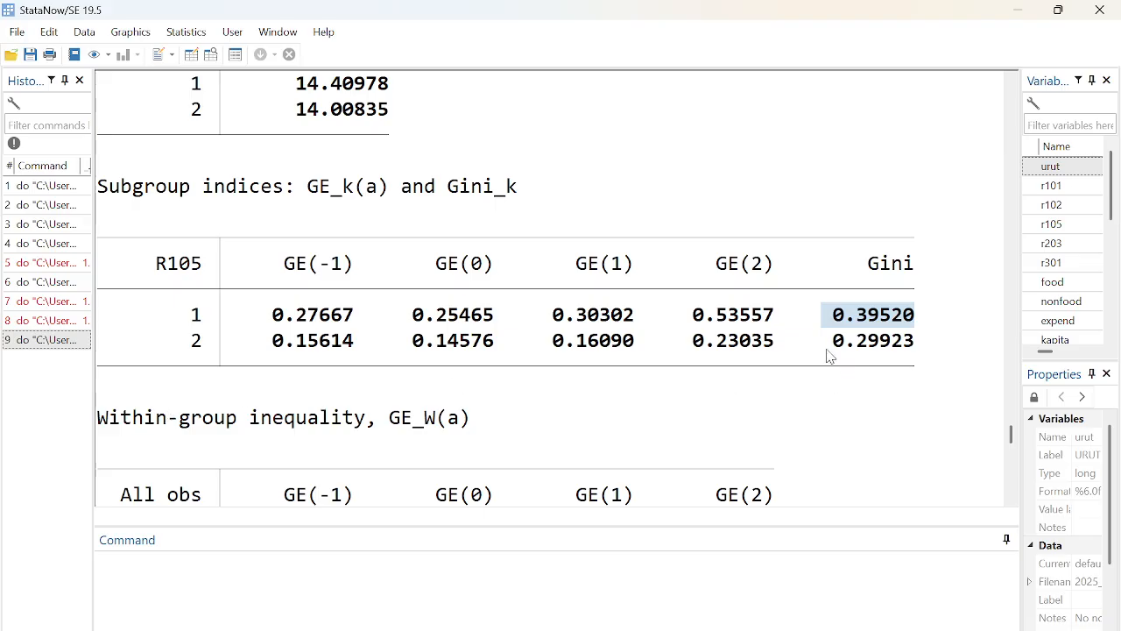
{"action": "left_click_drag", "start_coordinate": [830, 352], "coordinate": [916, 353]}
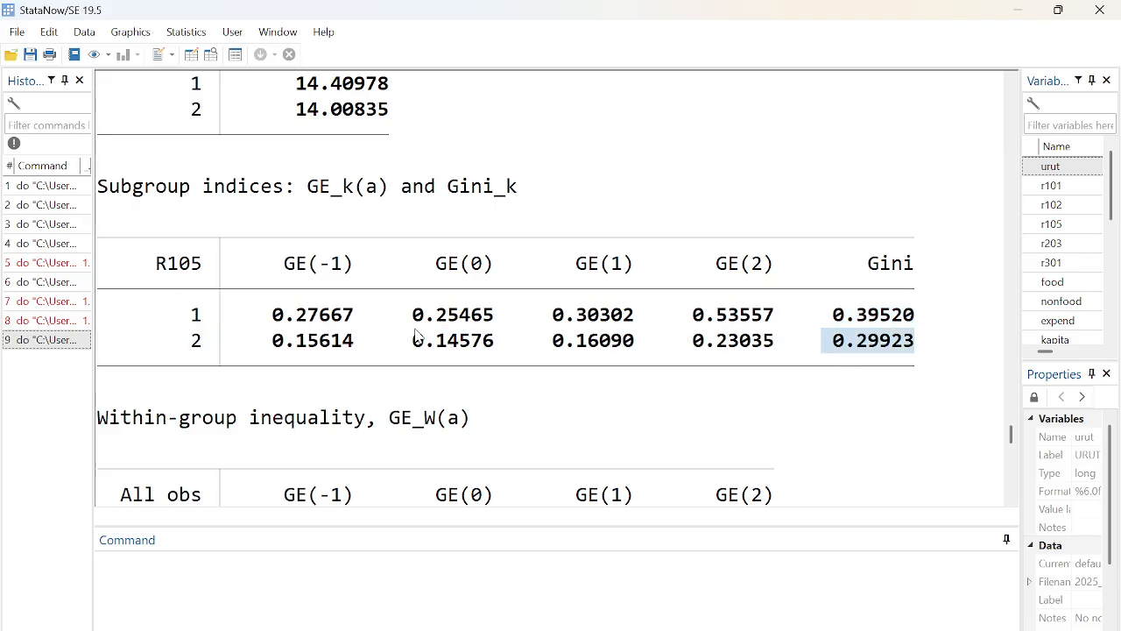
- Review the subgroup summary statistics by R105 and highlight the overall Gini coefficient for all observations
{"action": "scroll", "coordinate": [442, 327], "scroll_direction": "up", "scroll_amount": 4}
{"action": "scroll", "coordinate": [774, 277], "scroll_direction": "up", "scroll_amount": 2}
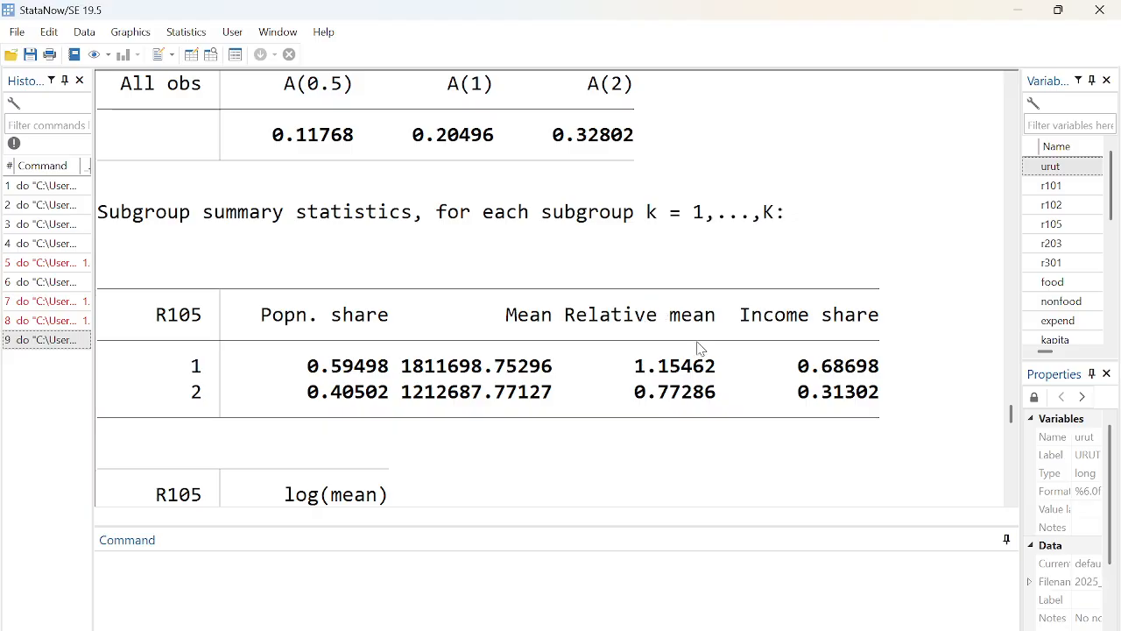
{"action": "scroll", "coordinate": [698, 349], "scroll_direction": "up", "scroll_amount": 3}
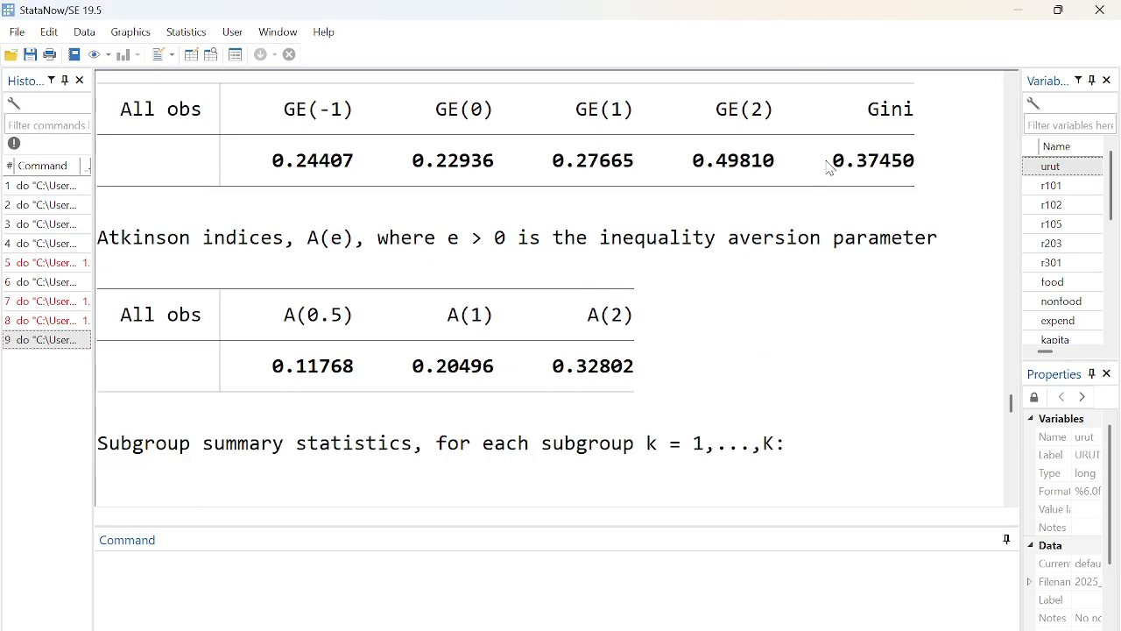
{"action": "left_click_drag", "start_coordinate": [826, 163], "coordinate": [923, 162]}
{"action": "scroll", "coordinate": [625, 225], "scroll_direction": "up", "scroll_amount": 2}
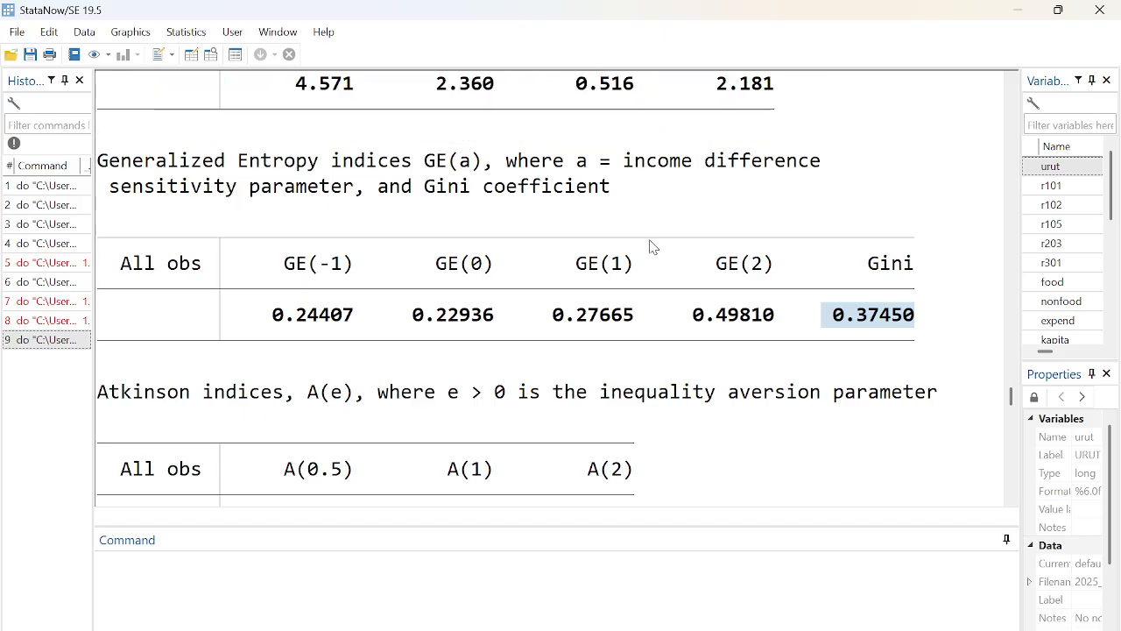
{"action": "scroll", "coordinate": [700, 257], "scroll_direction": "up", "scroll_amount": 2}
- Return to the subgroup indices table and highlight both R105 Gini values together for comparison with the overall Gini
{"action": "scroll", "coordinate": [216, 275], "scroll_direction": "down", "scroll_amount": 7}
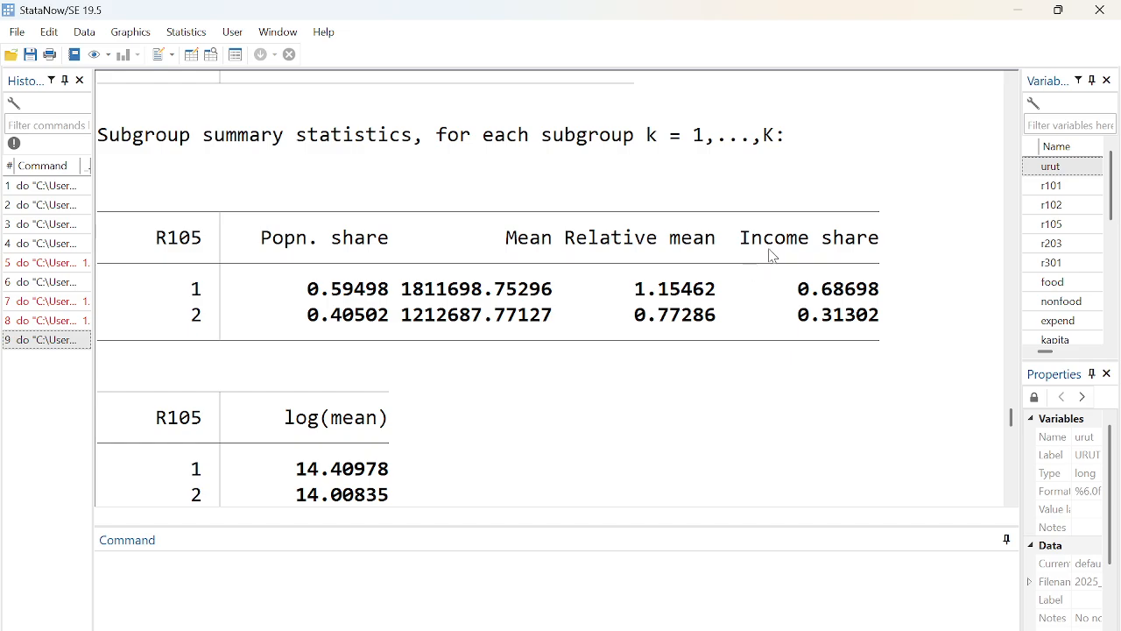
{"action": "scroll", "coordinate": [774, 300], "scroll_direction": "down", "scroll_amount": 4}
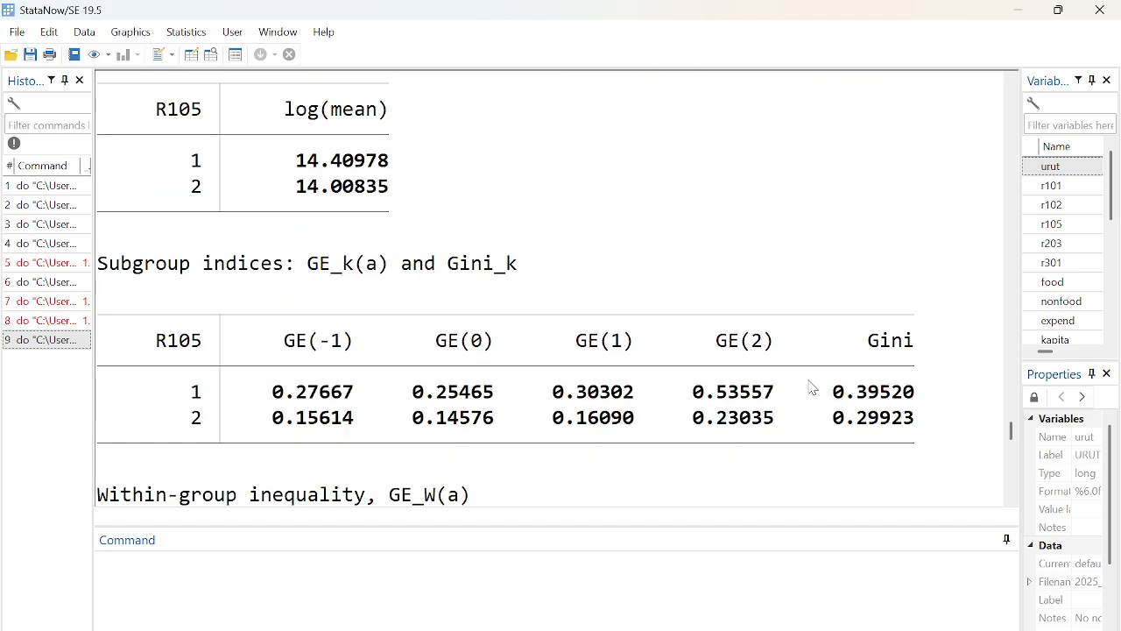
{"action": "left_click_drag", "start_coordinate": [832, 394], "coordinate": [916, 426]}
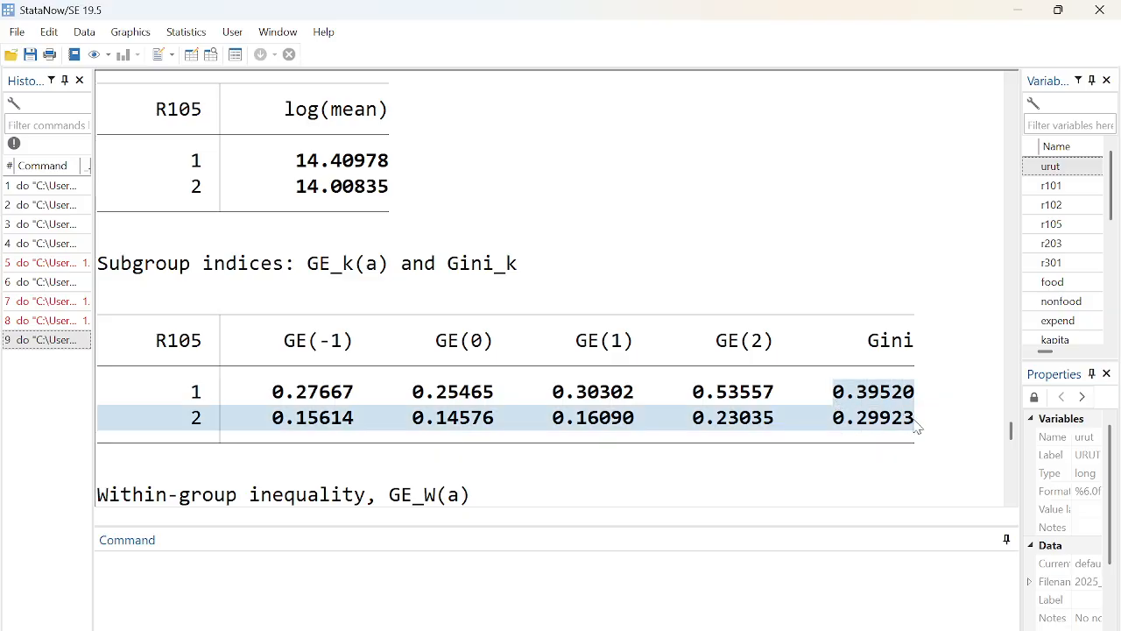
- Switch to the Do-file Editor and delete the two blank lines between the two ineqdeco commands
{"action": "left_click", "coordinate": [838, 400]}
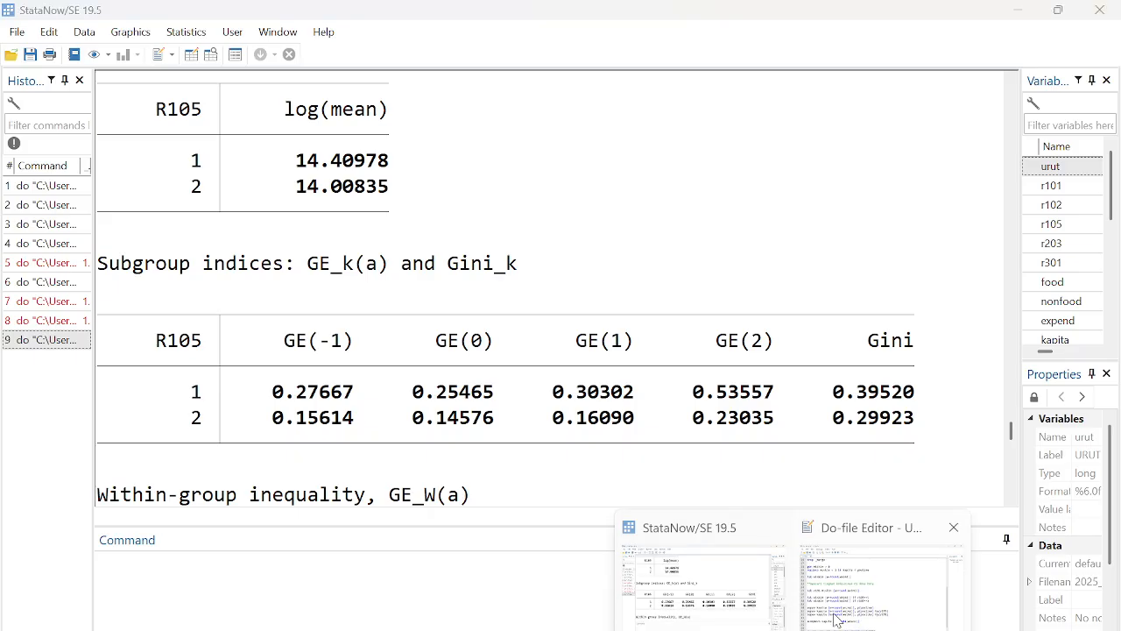
{"action": "left_click", "coordinate": [838, 620]}
{"action": "left_click", "coordinate": [246, 557]}
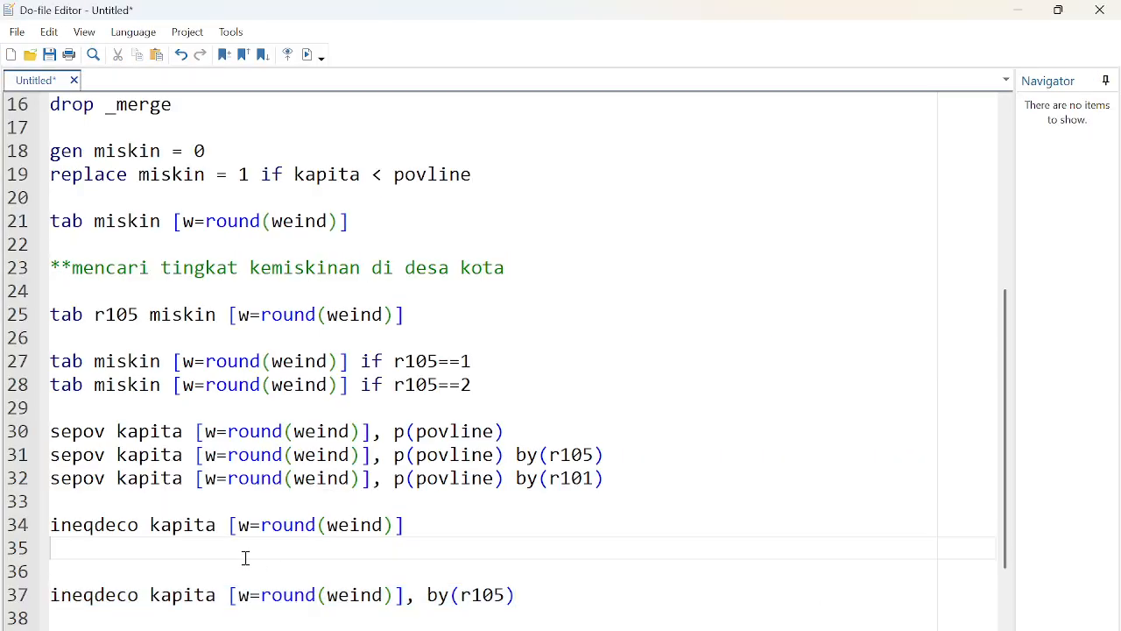
{"action": "key", "text": "Delete"}
{"action": "key", "text": "Delete"}
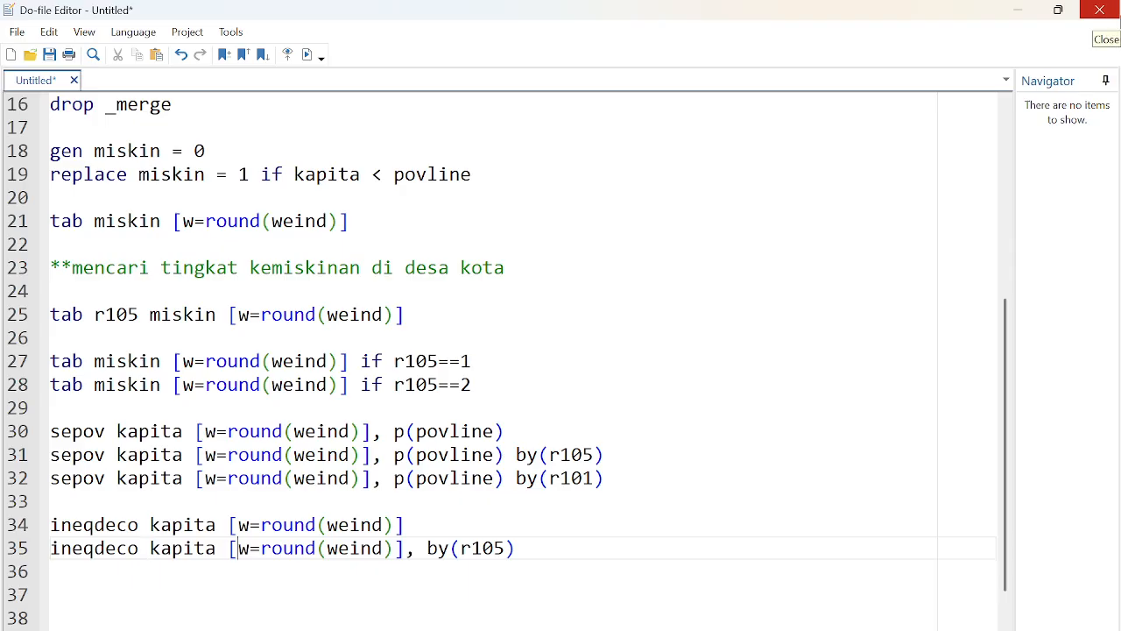
- Change the grouping variable in the second ineqdeco command to by(r101)
{"action": "key", "text": "ctrl+shift+Right"}
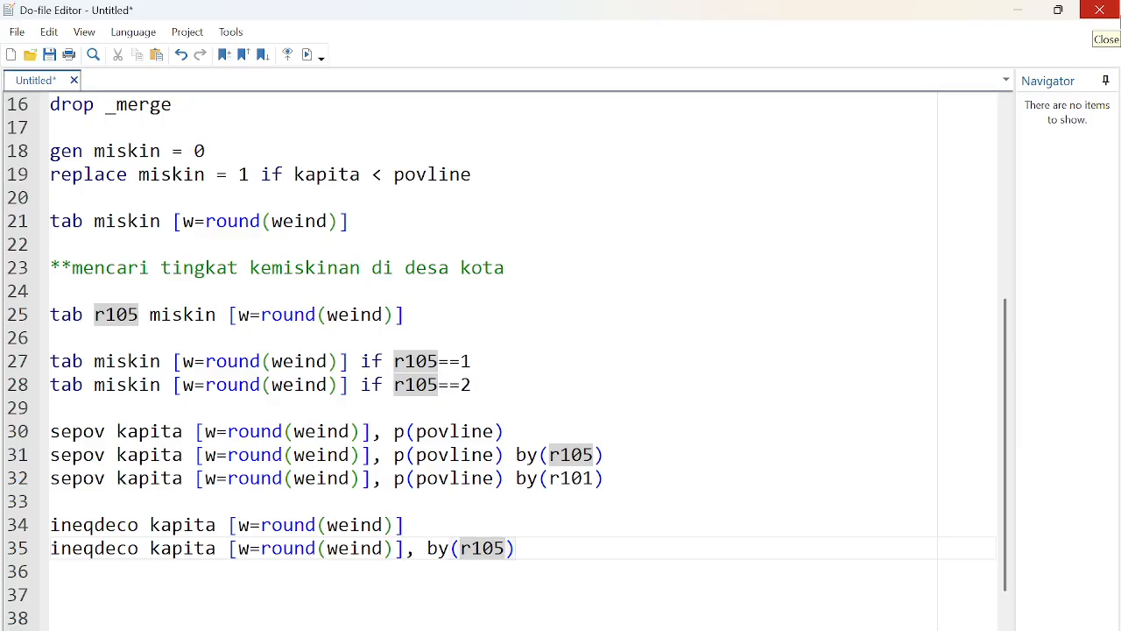
{"action": "key", "text": "Left"}
{"action": "key", "text": "Right"}
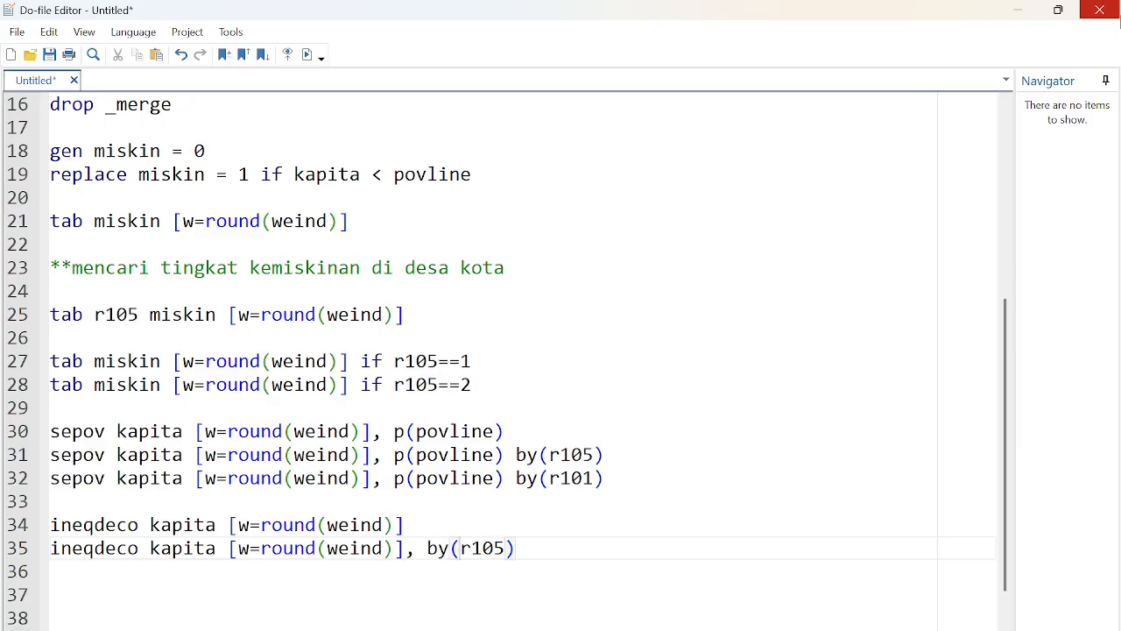
{"action": "key", "text": "Left"}
{"action": "key", "text": "Right"}
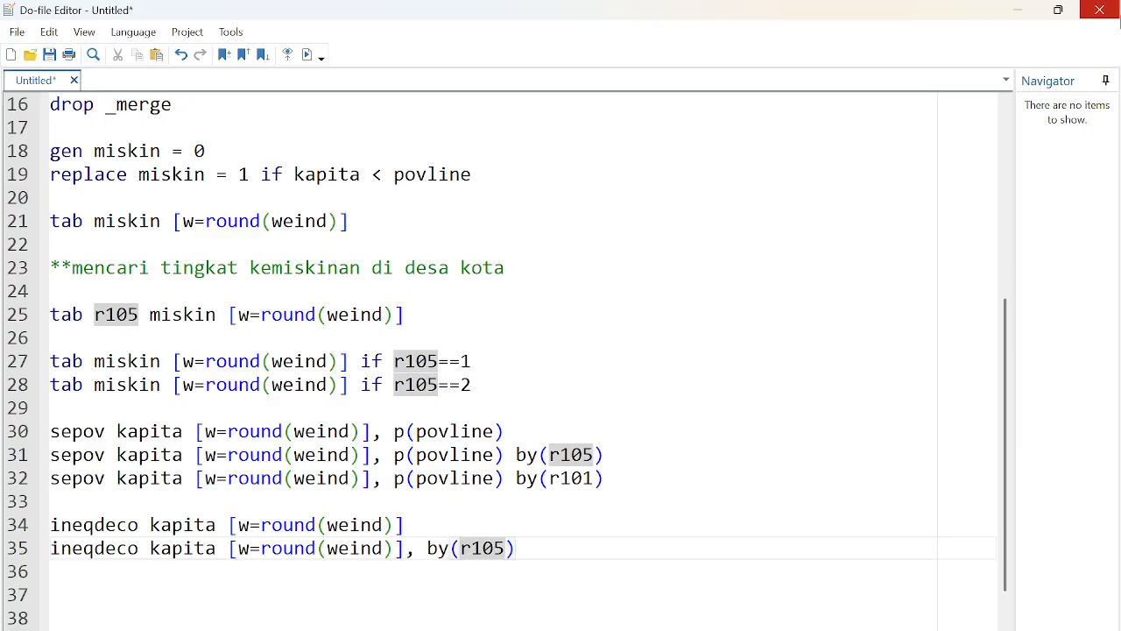
{"action": "key", "text": "BackSpace"}
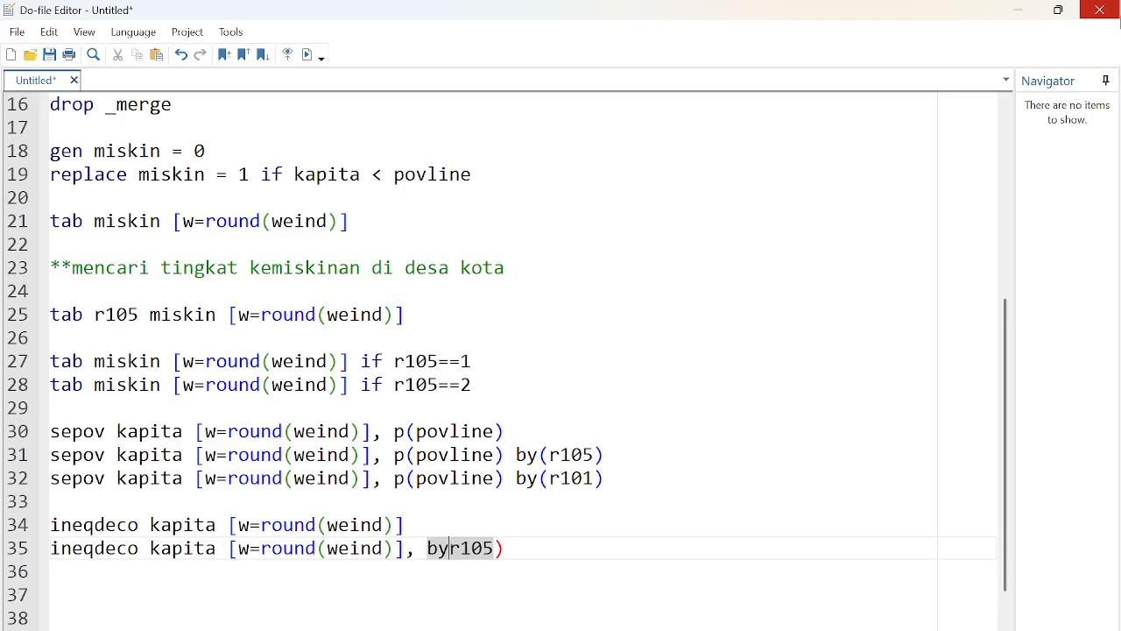
{"action": "type", "text": "("}
{"action": "key", "text": "Right"}
{"action": "key", "text": "Right"}
{"action": "key", "text": "Right"}
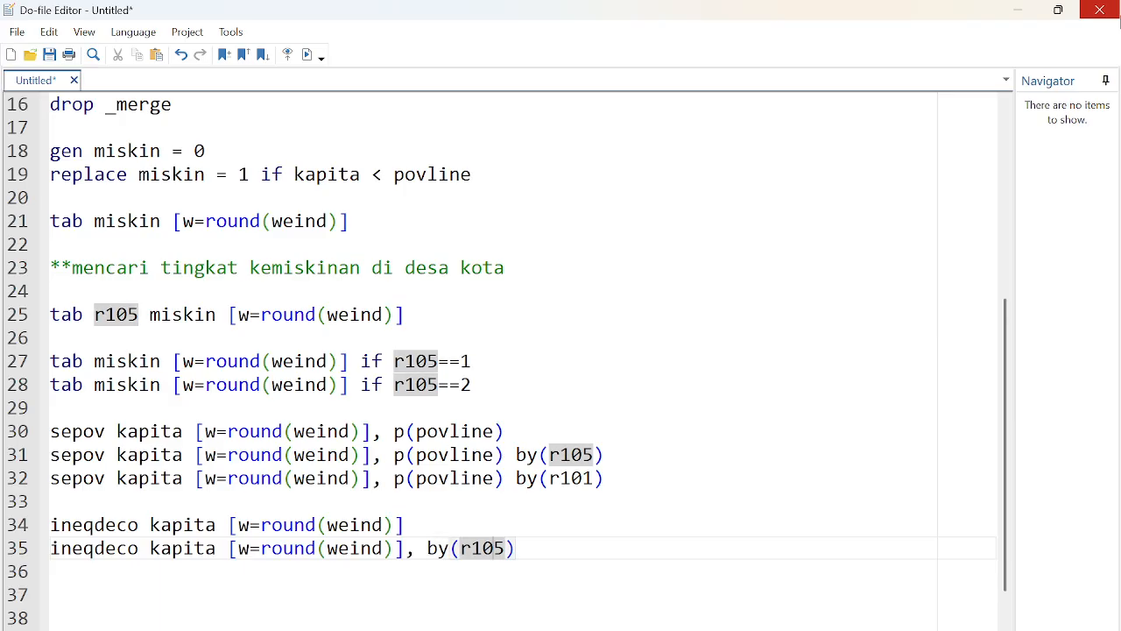
{"action": "key", "text": "BackSpace"}
{"action": "type", "text": "1"}
- Run only the line ineqdeco kapita [w=round(weind)], by(r101) from the do-file
{"action": "key", "text": "shift+Up"}
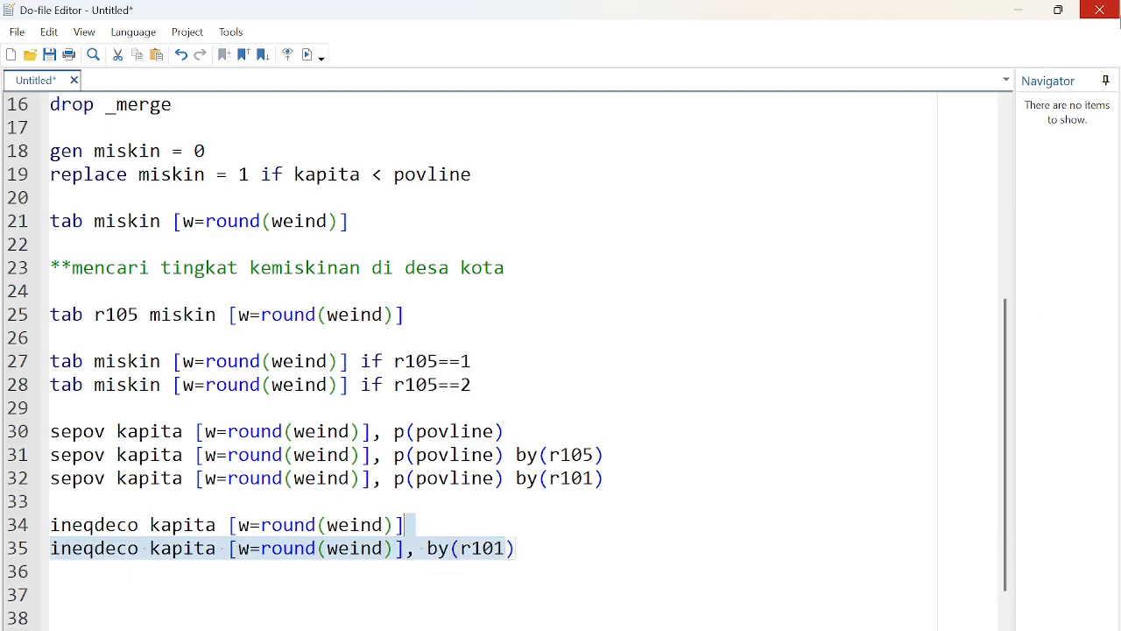
{"action": "key", "text": "shift+Right"}
{"action": "key", "text": "shift+Right"}
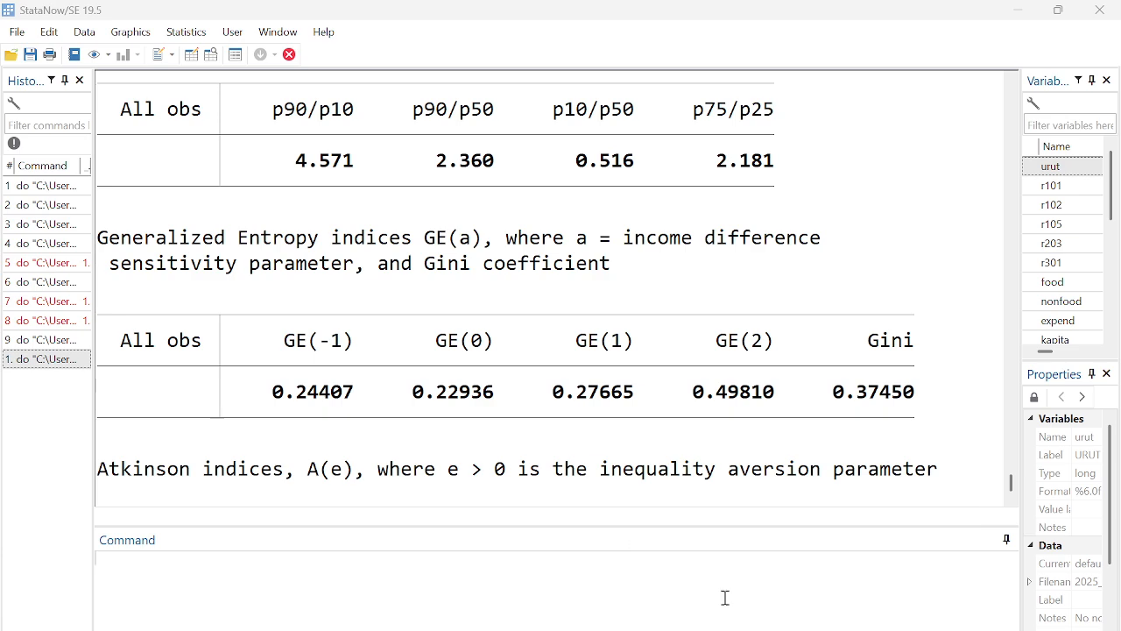
{"action": "left_click", "coordinate": [726, 603]}
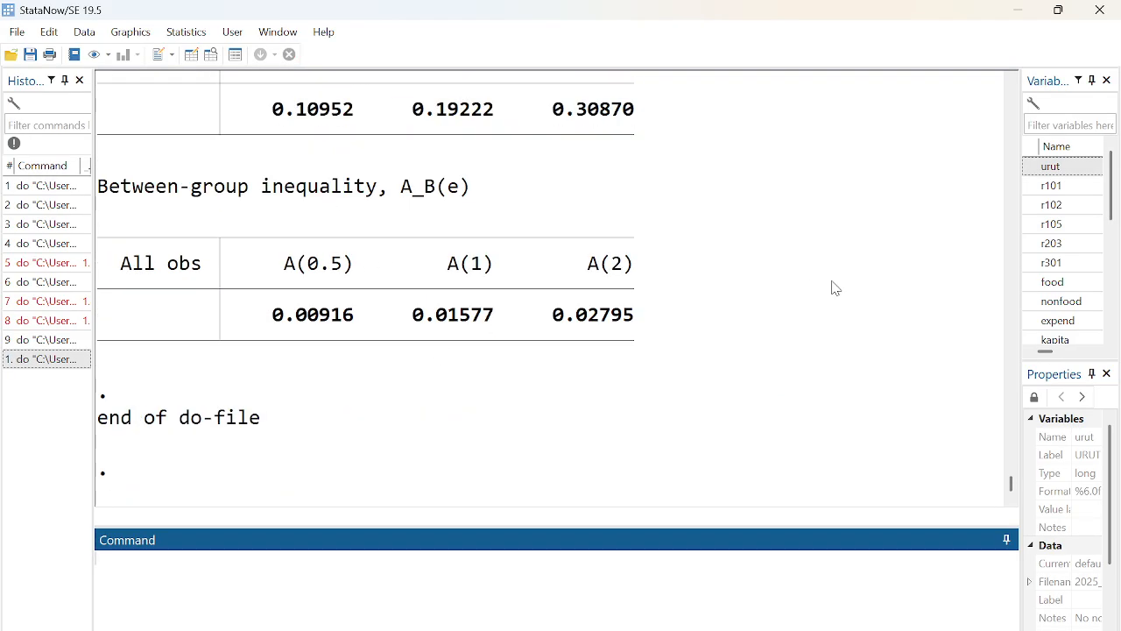
- Find the subgroup indices table by R101 in the output and look through the Gini values of all provinces
{"action": "scroll", "coordinate": [823, 286], "scroll_direction": "up", "scroll_amount": 6}
{"action": "scroll", "coordinate": [824, 287], "scroll_direction": "up", "scroll_amount": 10}
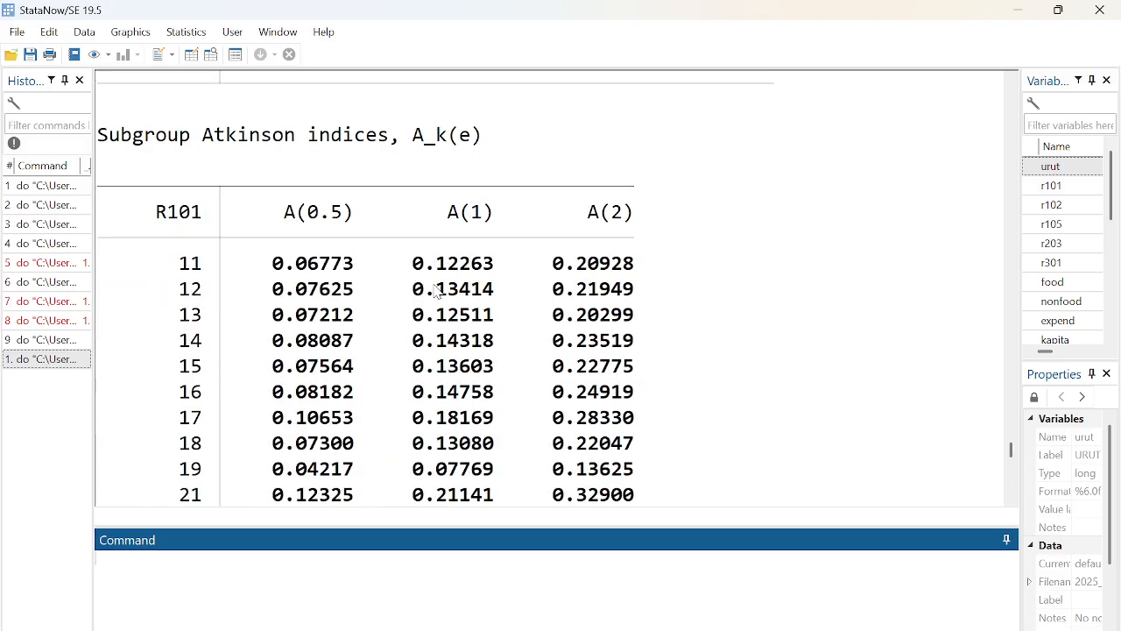
{"action": "scroll", "coordinate": [705, 307], "scroll_direction": "up", "scroll_amount": 5}
{"action": "scroll", "coordinate": [705, 306], "scroll_direction": "up", "scroll_amount": 12}
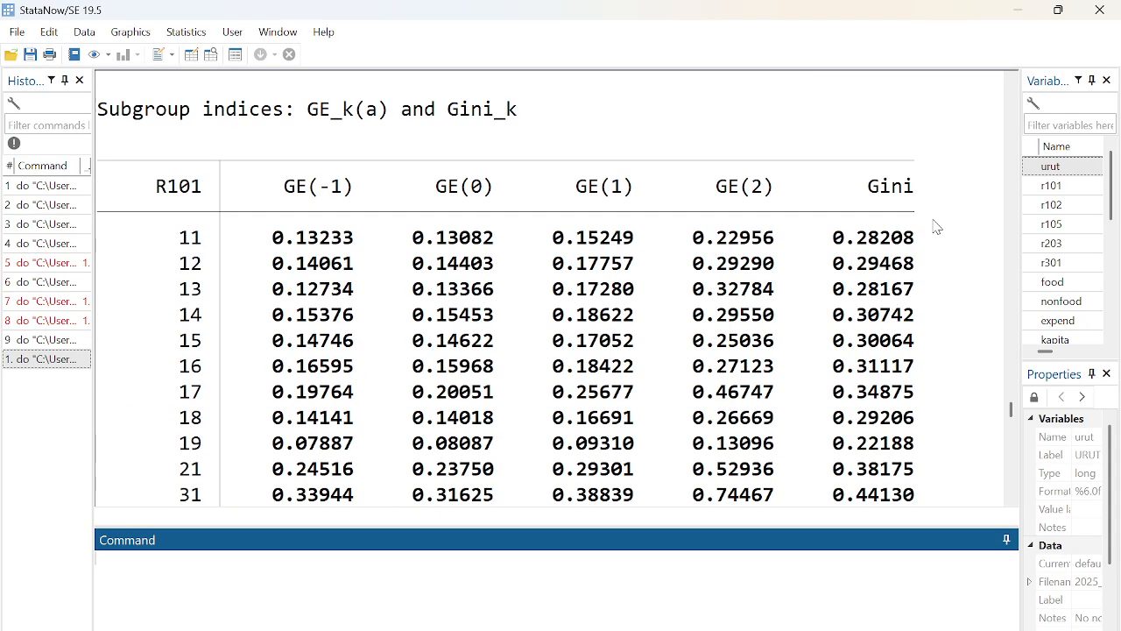
{"action": "scroll", "coordinate": [867, 289], "scroll_direction": "down", "scroll_amount": 9}
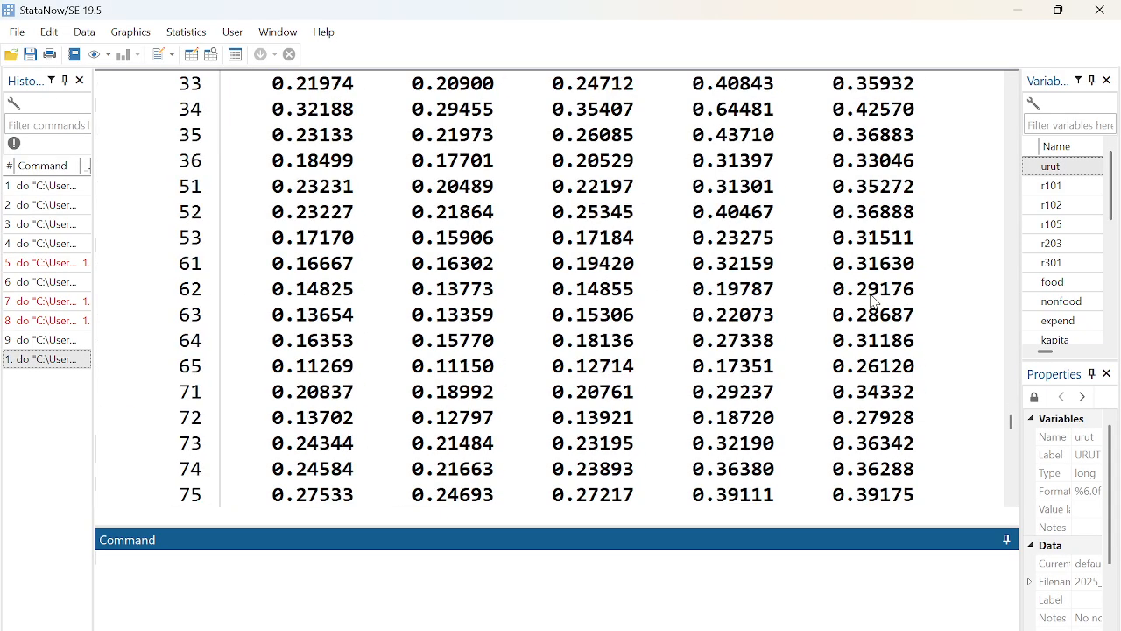
{"action": "scroll", "coordinate": [871, 357], "scroll_direction": "down", "scroll_amount": 5}
{"action": "scroll", "coordinate": [868, 327], "scroll_direction": "up", "scroll_amount": 3}
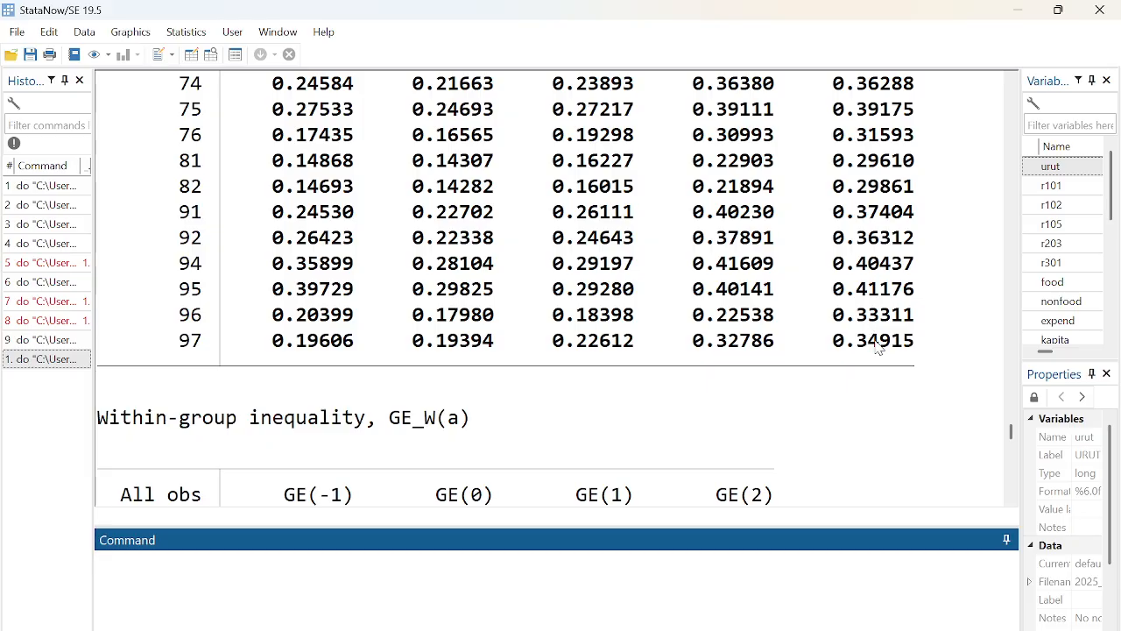
{"action": "scroll", "coordinate": [878, 346], "scroll_direction": "up", "scroll_amount": 15}
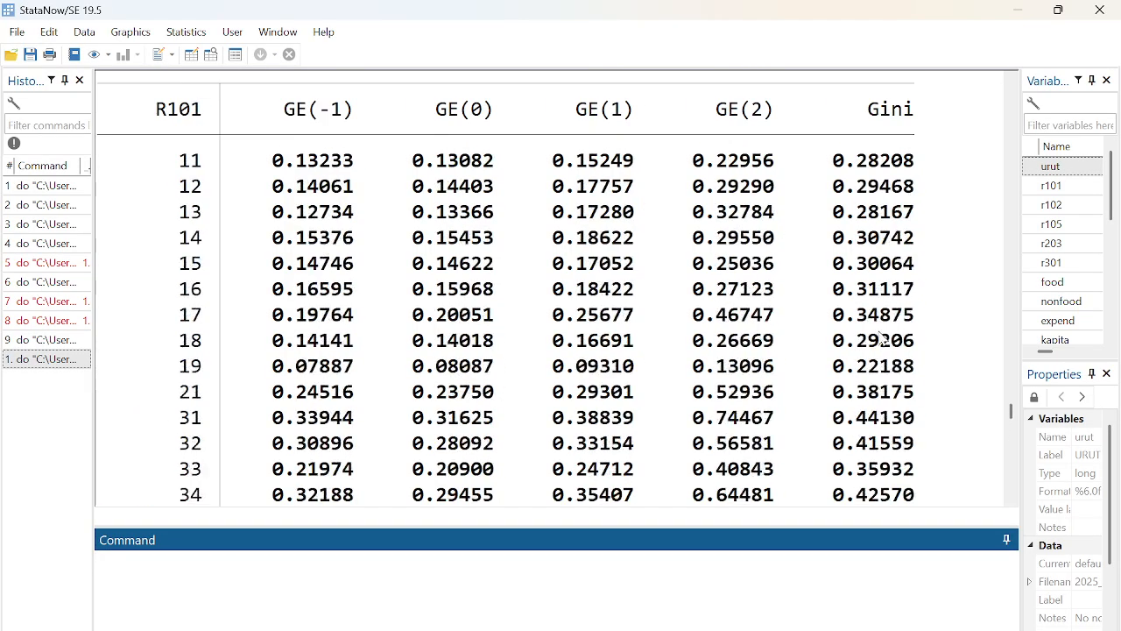
{"action": "scroll", "coordinate": [865, 292], "scroll_direction": "down", "scroll_amount": 1}
{"action": "scroll", "coordinate": [865, 289], "scroll_direction": "down", "scroll_amount": 10}
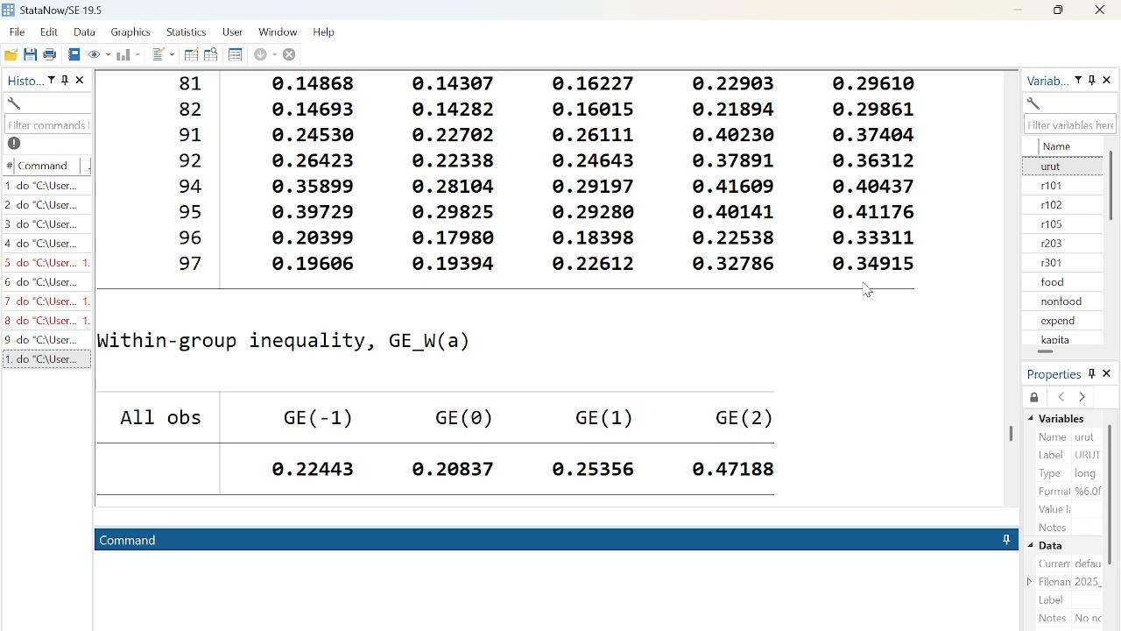
{"action": "scroll", "coordinate": [866, 263], "scroll_direction": "up", "scroll_amount": 5}
{"action": "scroll", "coordinate": [867, 261], "scroll_direction": "up", "scroll_amount": 8}
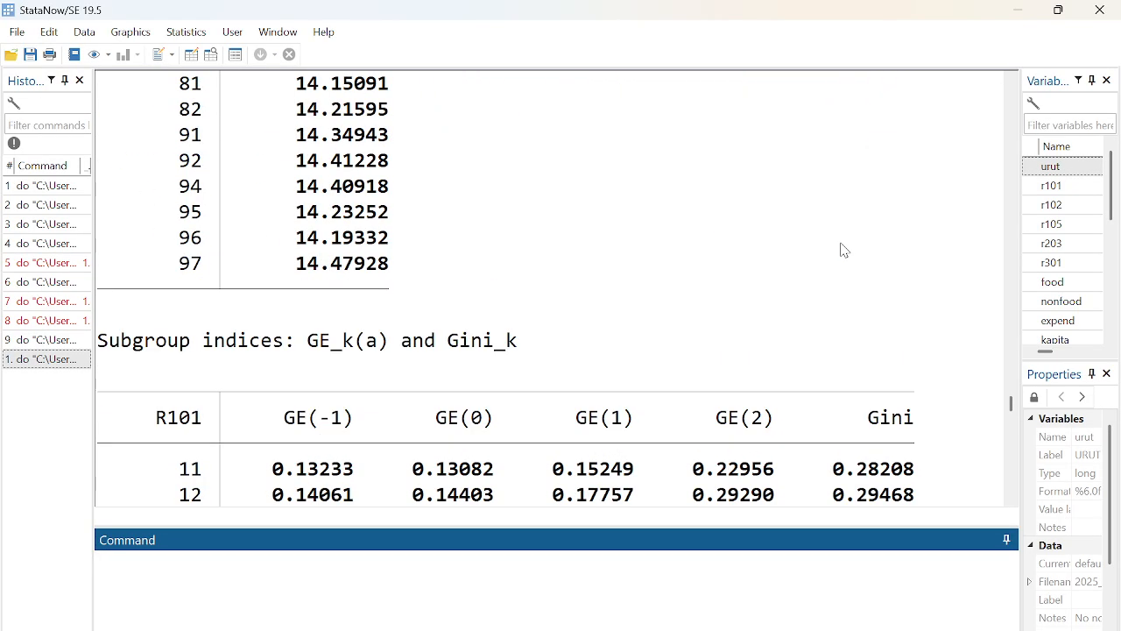
{"action": "scroll", "coordinate": [844, 250], "scroll_direction": "down", "scroll_amount": 12}
{"action": "scroll", "coordinate": [858, 274], "scroll_direction": "up", "scroll_amount": 10}
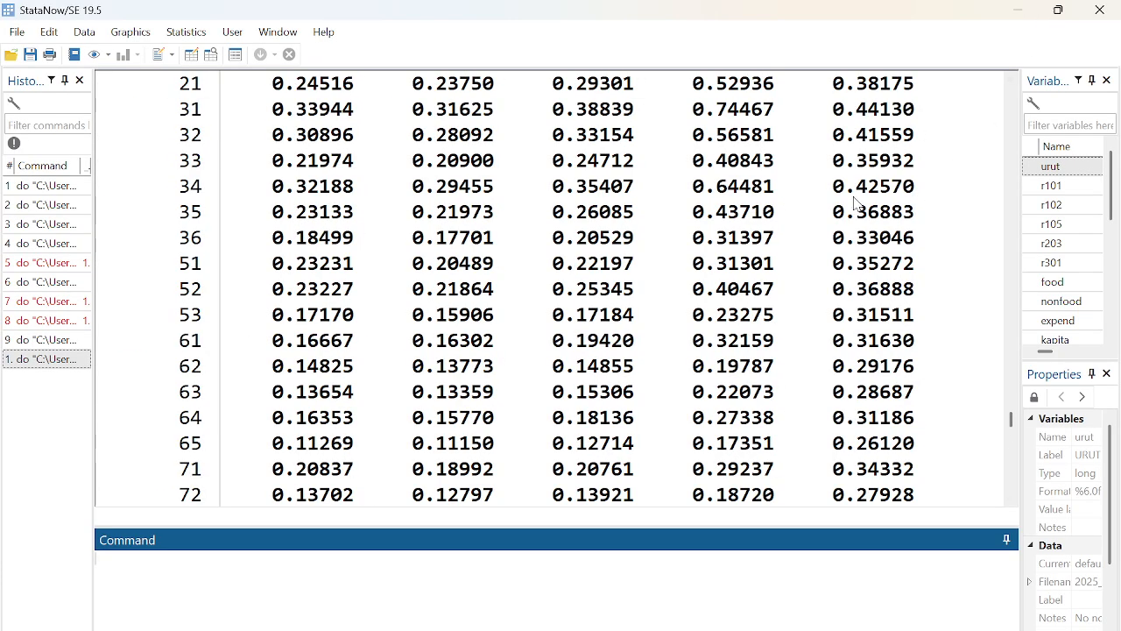
{"action": "scroll", "coordinate": [1000, 44], "scroll_direction": "up", "scroll_amount": 3}
- Return to the Do-file Editor and add the comment "**menyusun desil penduduk" on line 37, followed by blank lines
{"action": "left_click", "coordinate": [1014, 10]}
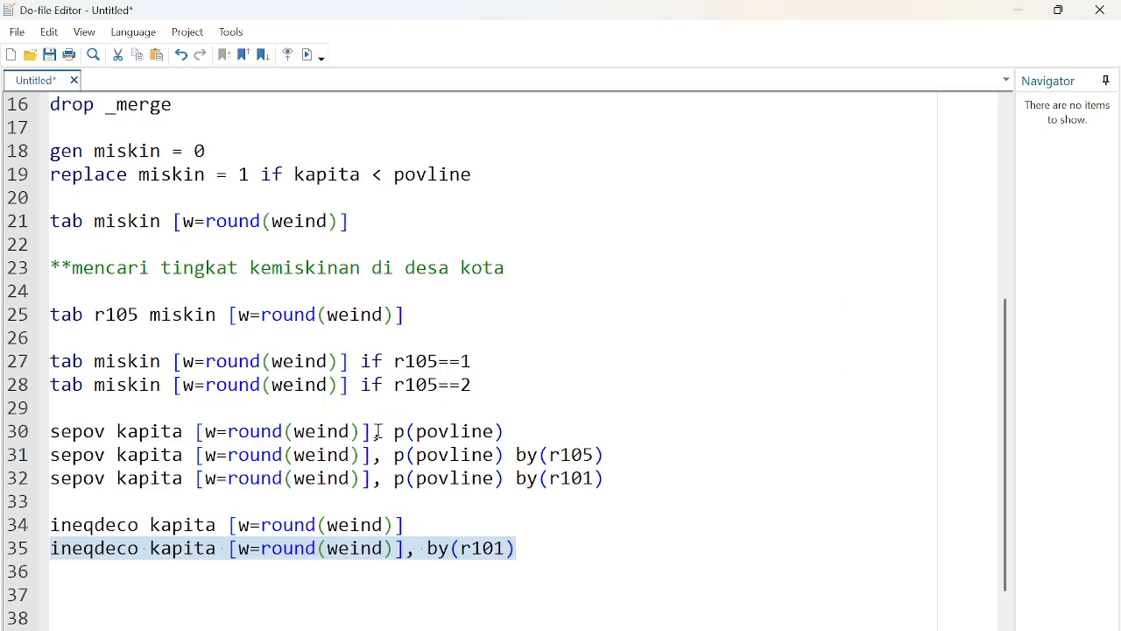
{"action": "left_click", "coordinate": [531, 548]}
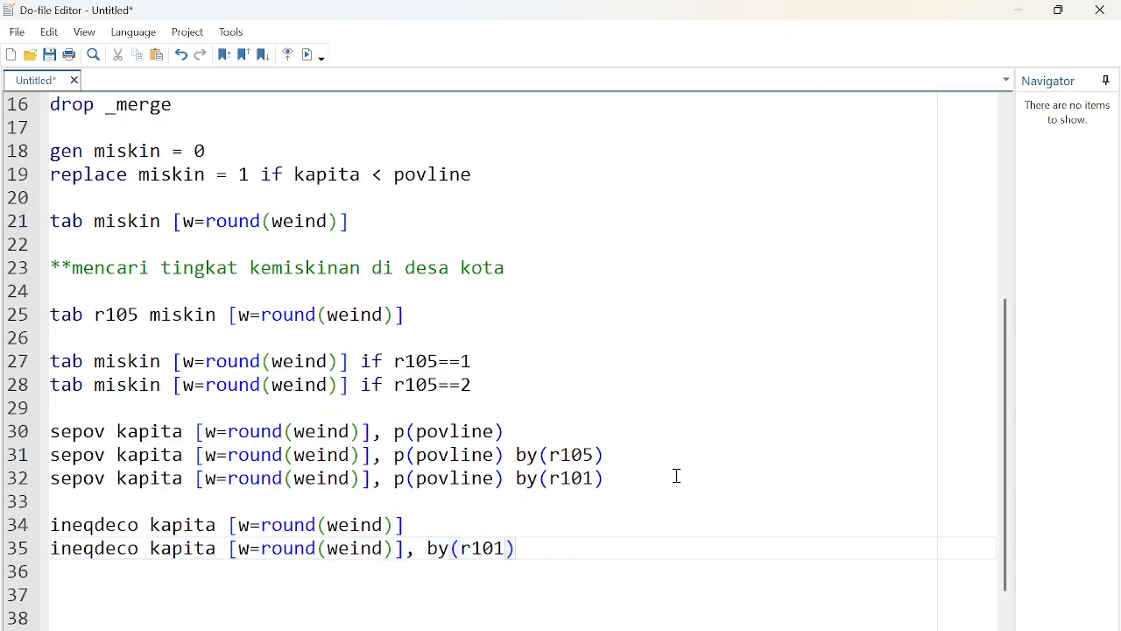
{"action": "key", "text": "Down"}
{"action": "key", "text": "Down"}
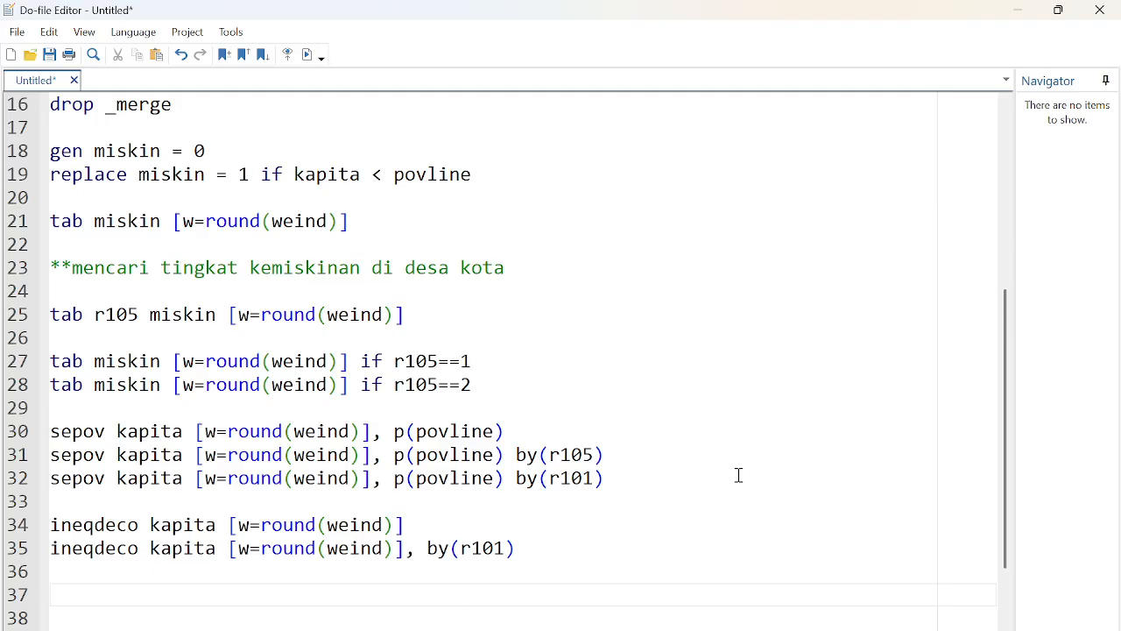
{"action": "type", "text": "**menyusun "}
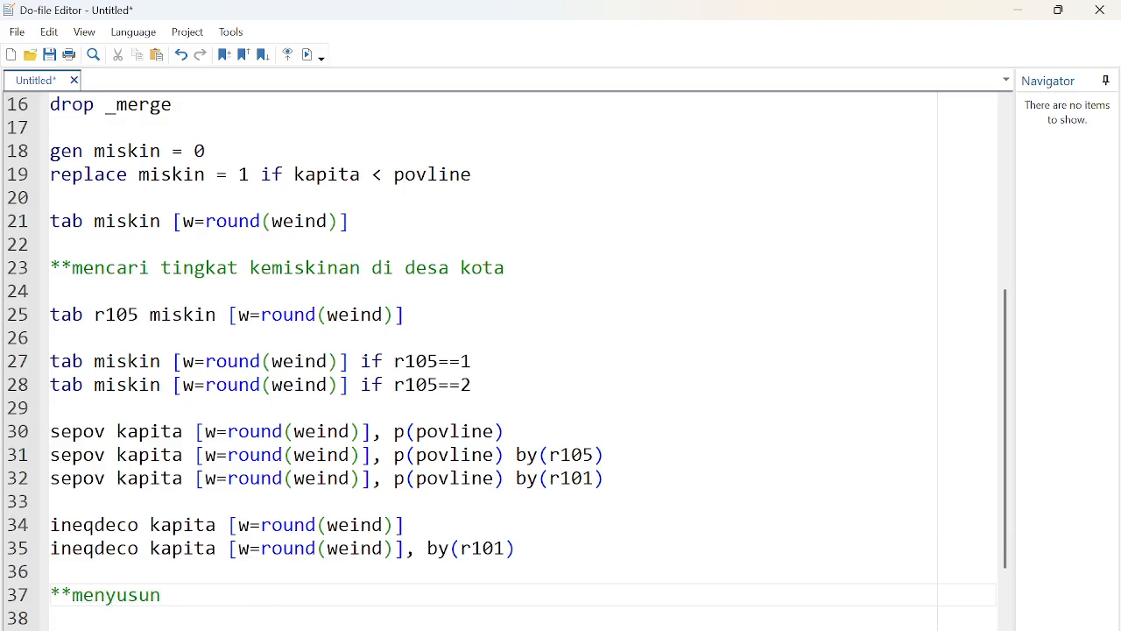
{"action": "type", "text": "desil pend"}
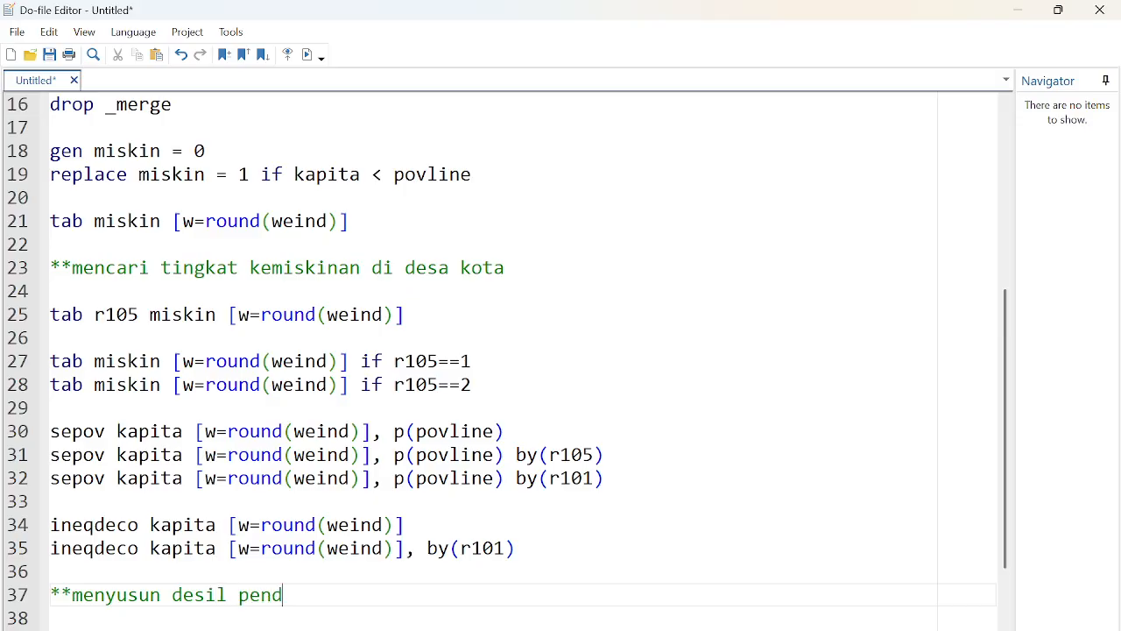
{"action": "type", "text": "uduk"}
{"action": "key", "text": "Return"}
{"action": "key", "text": "Return"}
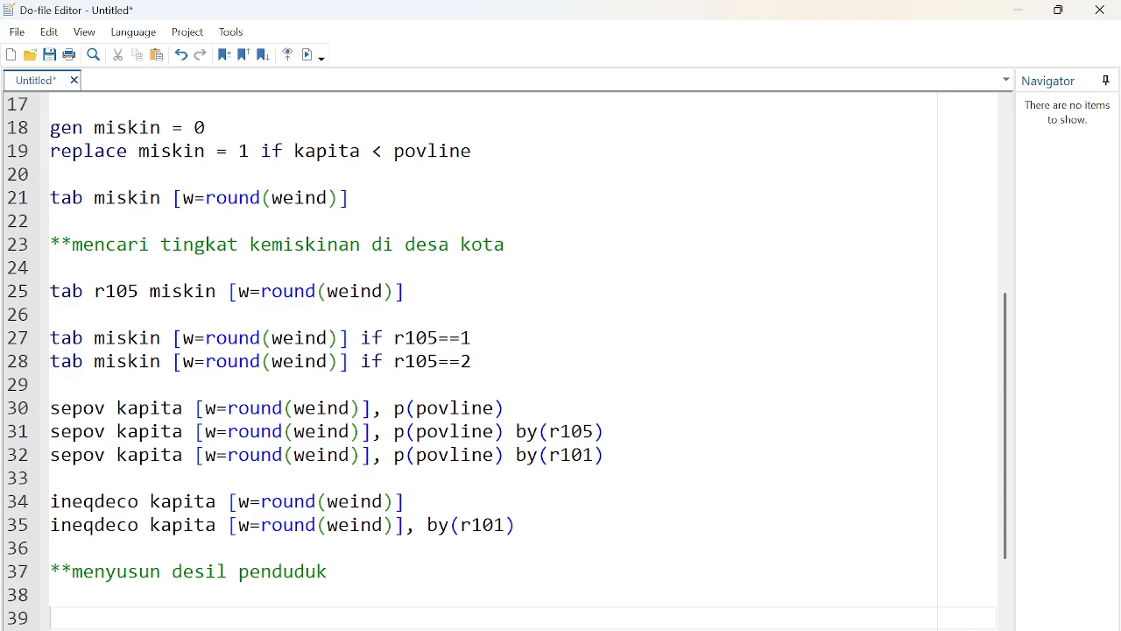
- Extend the decile comment on line 37 with ": dibagi menjadi 10 kelompok"
{"action": "left_click", "coordinate": [430, 576]}
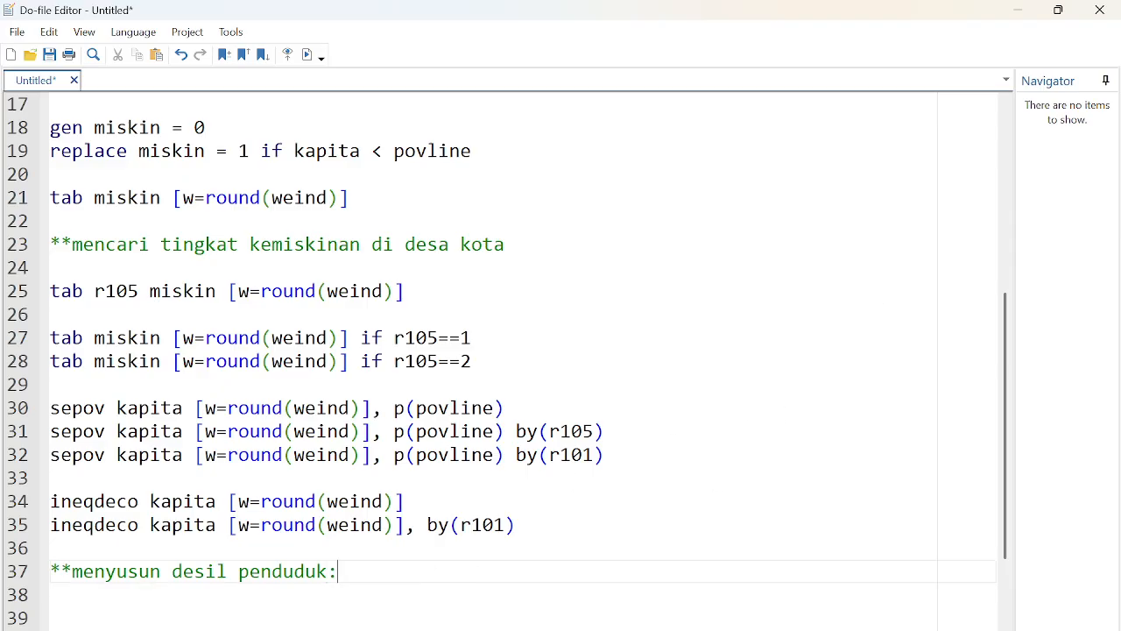
{"action": "type", "text": ": dibagi menajs"}
{"action": "key", "text": "BackSpace"}
{"action": "type", "text": "d"}
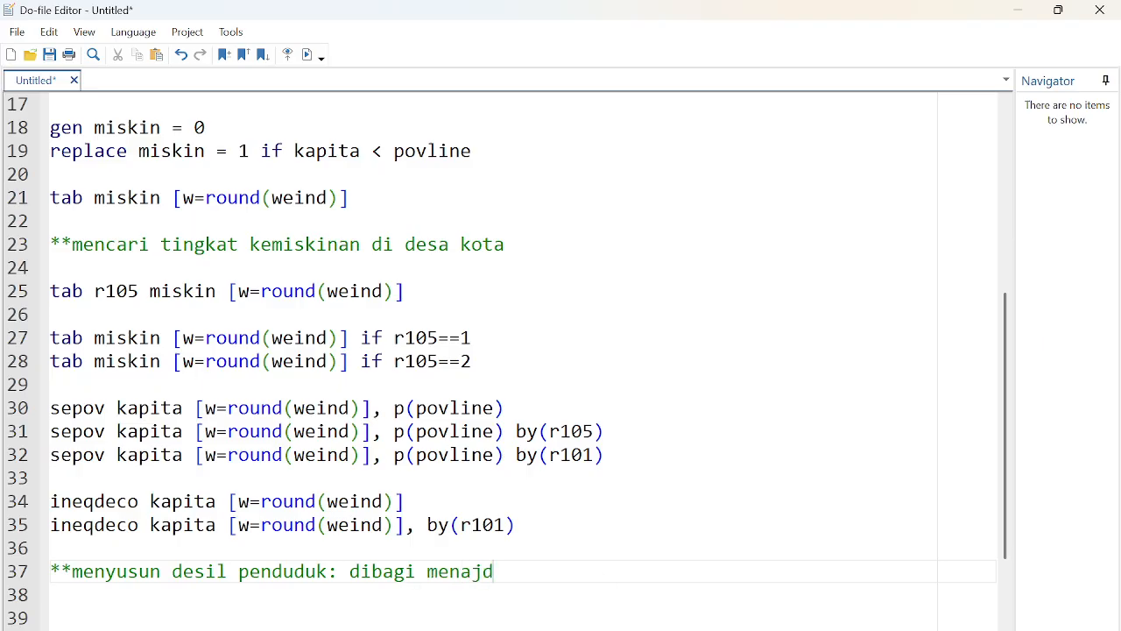
{"action": "key", "text": "BackSpace"}
{"action": "key", "text": "BackSpace"}
{"action": "key", "text": "BackSpace"}
{"action": "type", "text": "jadi 10 kelompo"}
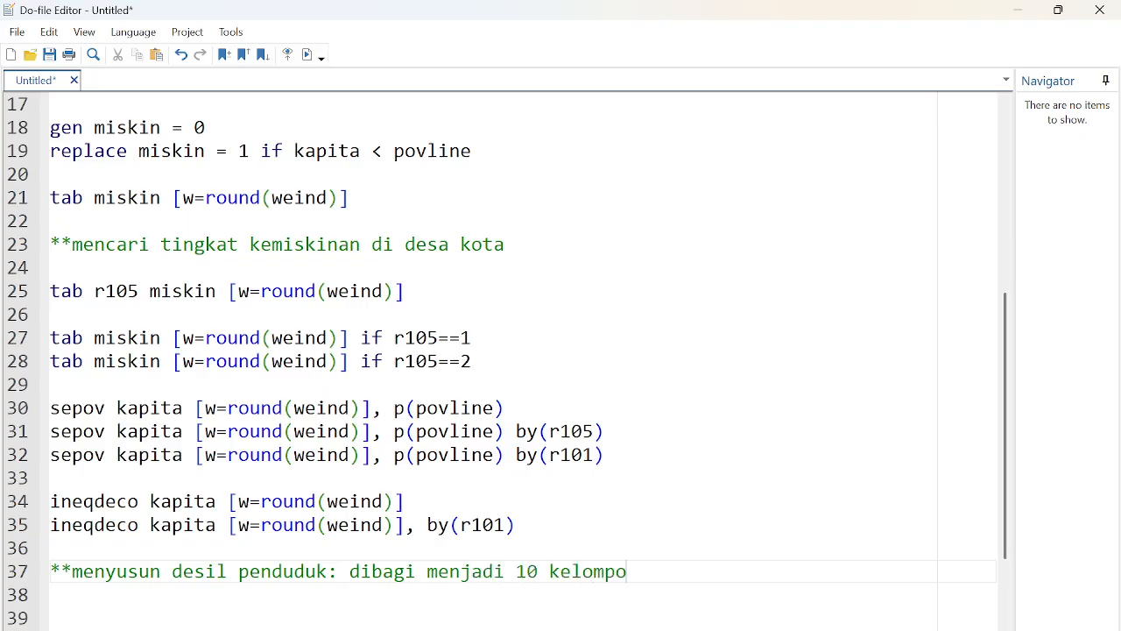
{"action": "type", "text": "k d"}
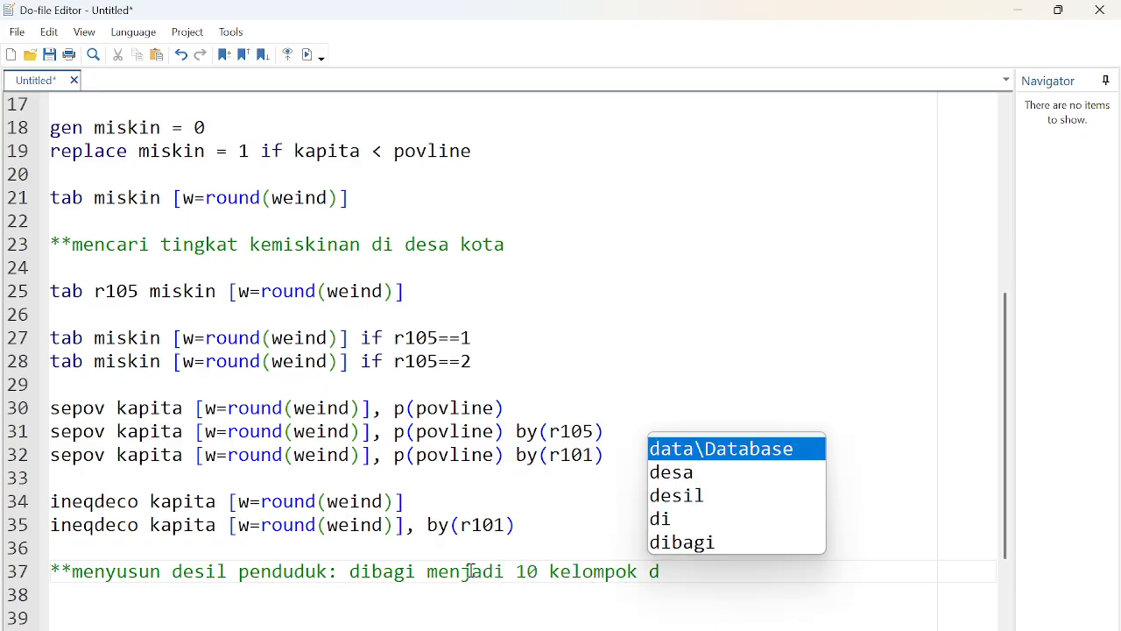
- Continue the decile comment with the grouping basis "diadasrakan pada urutan konsumsi"
{"action": "type", "text": "iadasraka"}
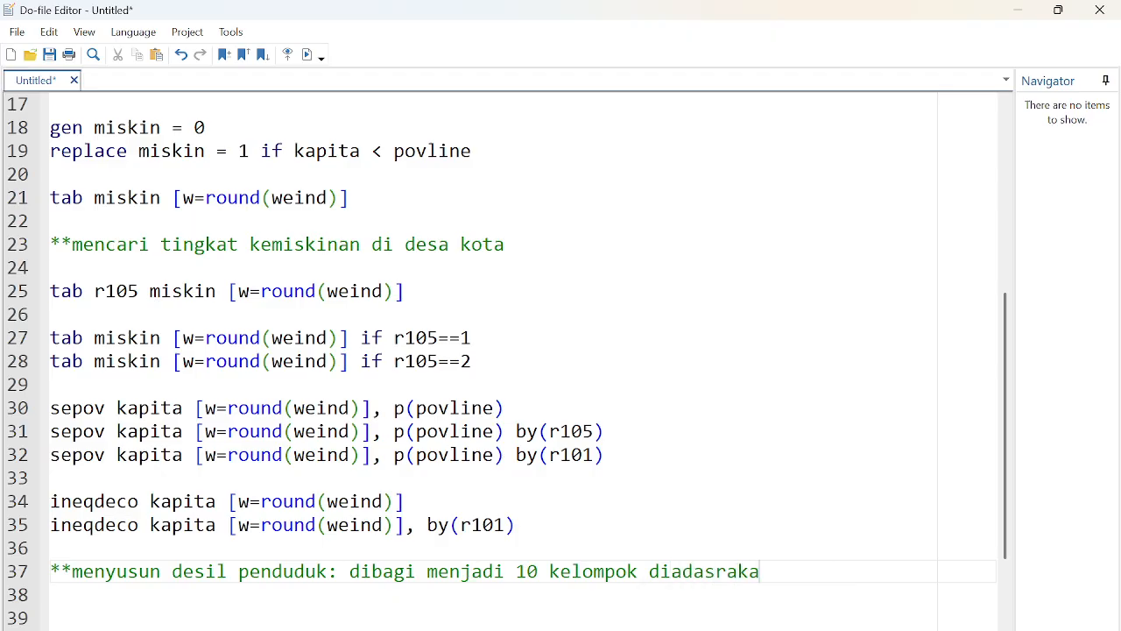
{"action": "type", "text": "n padairita"}
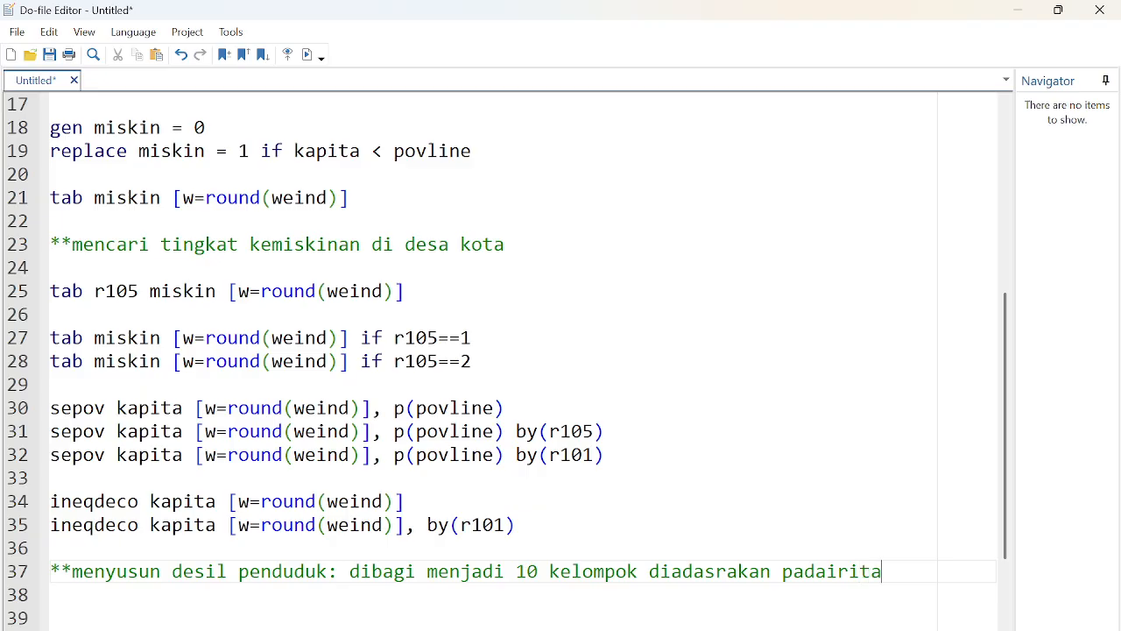
{"action": "type", "text": "n"}
{"action": "key", "text": "BackSpace"}
{"action": "key", "text": "BackSpace"}
{"action": "key", "text": "BackSpace"}
{"action": "key", "text": "BackSpace"}
{"action": "key", "text": "BackSpace"}
{"action": "key", "text": "BackSpace"}
{"action": "type", "text": "urutan "}
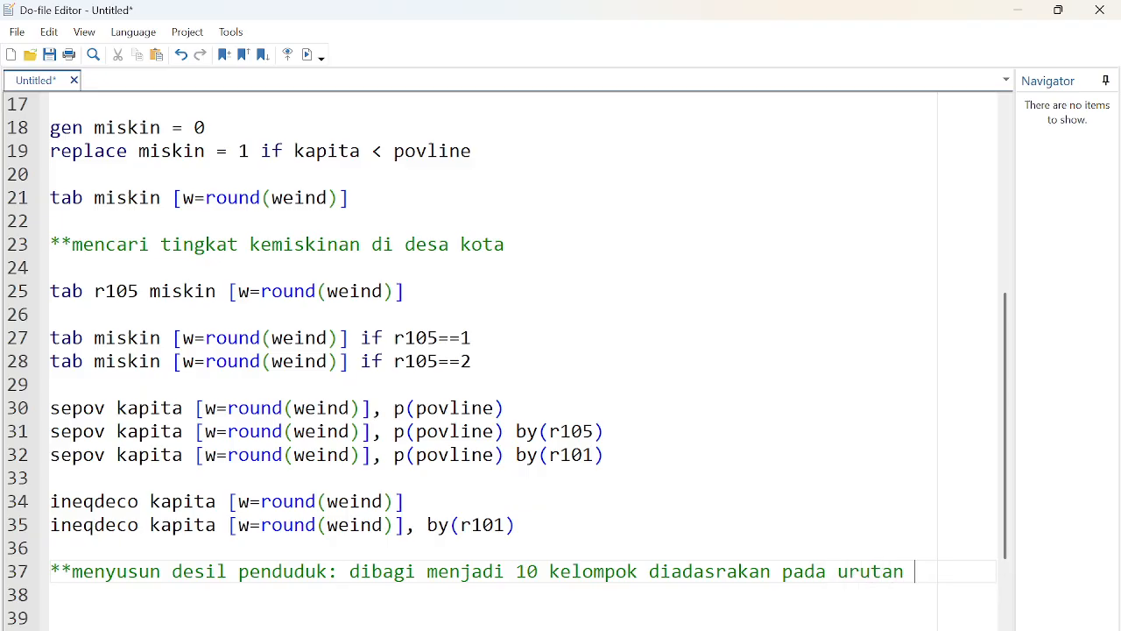
{"action": "type", "text": "konsumsi "}
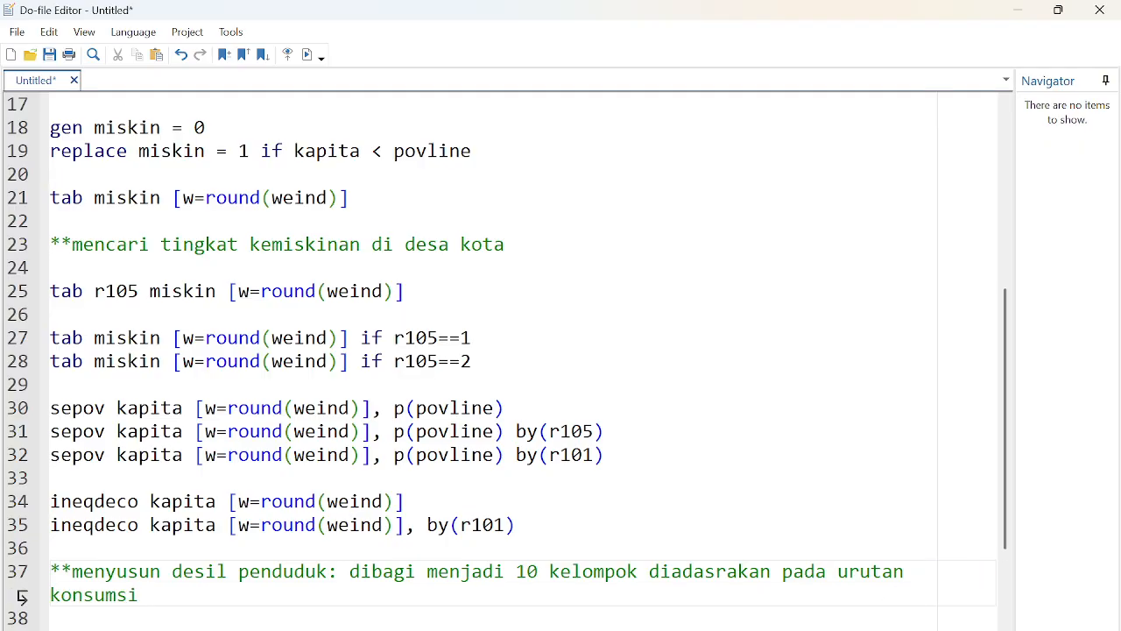
- Continue the decile comment on line 37 after "konsumsi" with "perkapitanya dari paling rendah ke"
{"action": "type", "text": "perkapit"}
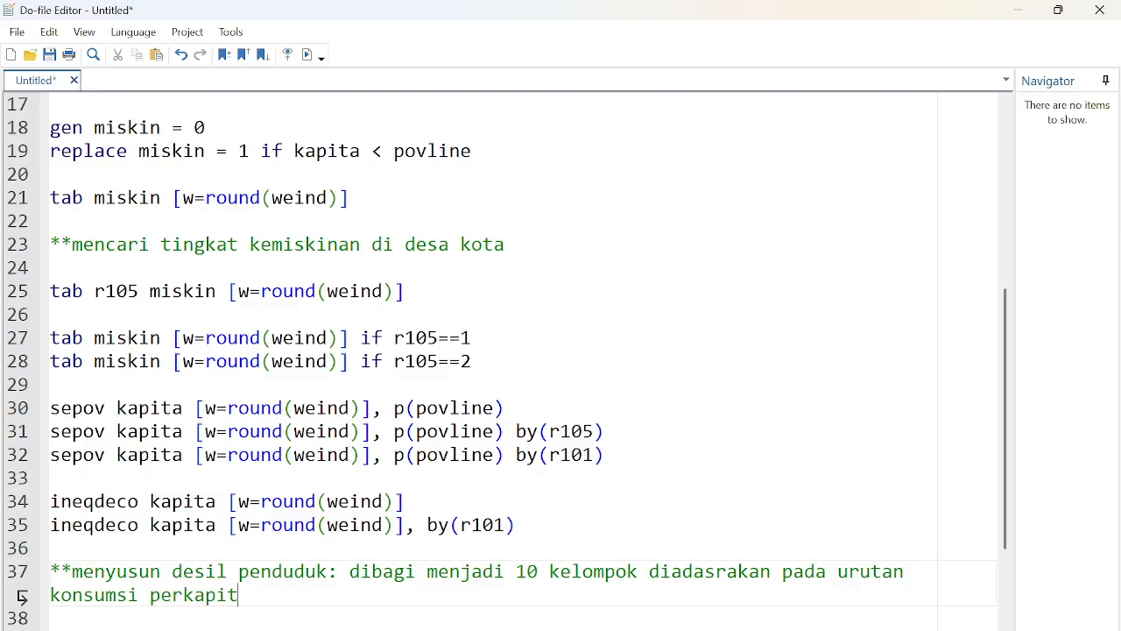
{"action": "type", "text": "anya dari "}
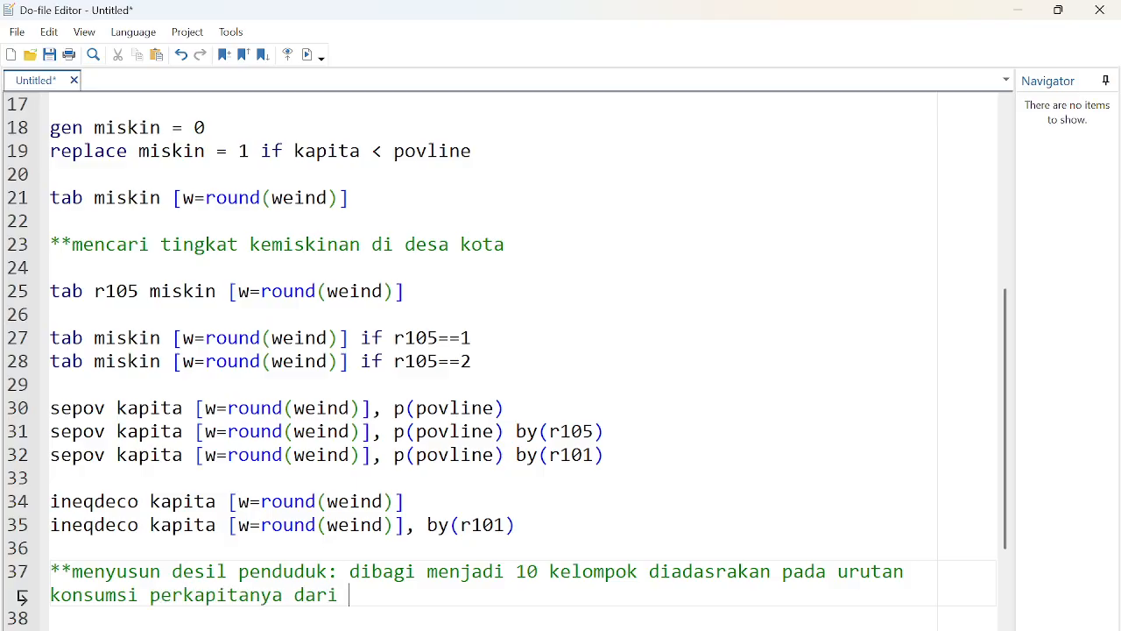
{"action": "type", "text": "kecil ke "}
{"action": "type", "text": "paling "}
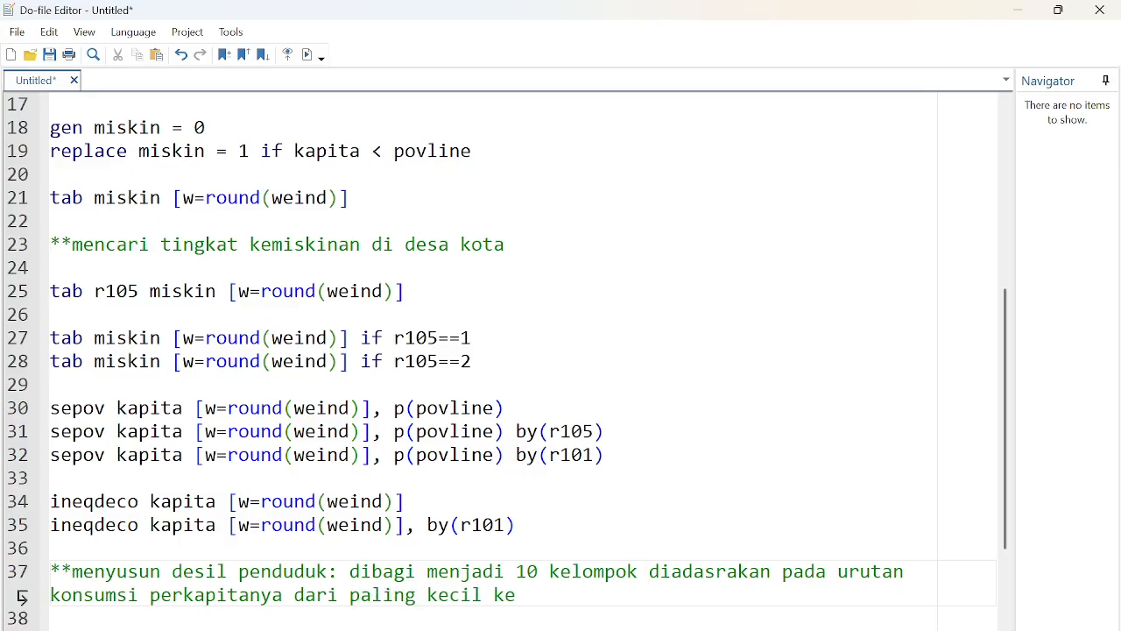
{"action": "type", "text": "renh"}
{"action": "key", "text": "BackSpace"}
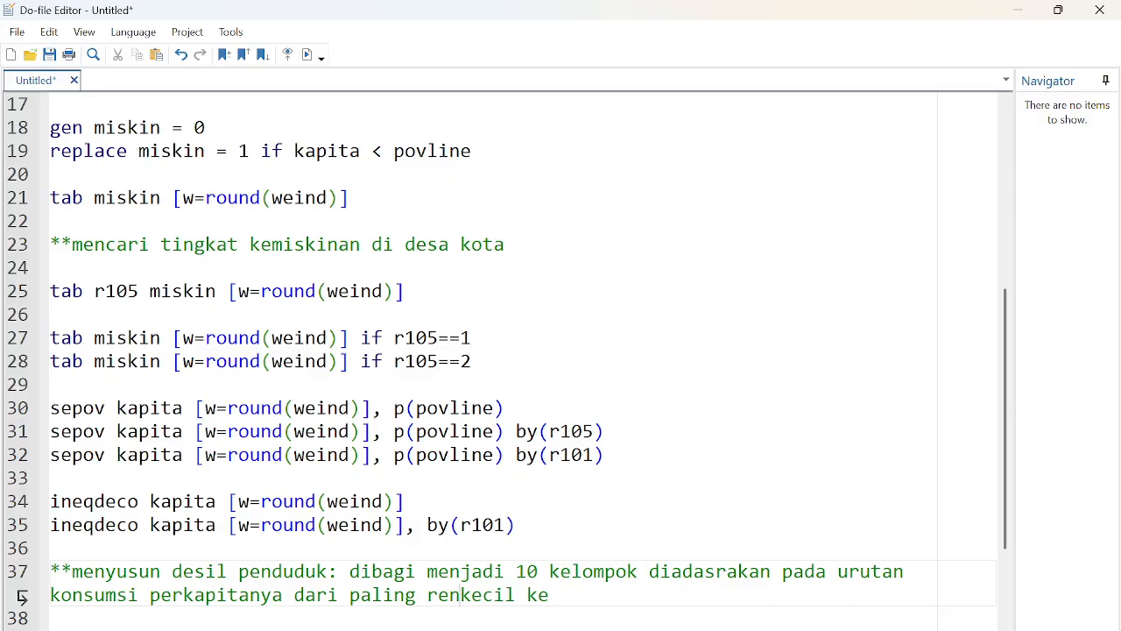
{"action": "type", "text": "dah ke"}
{"action": "key", "text": "Delete"}
{"action": "key", "text": "Delete"}
{"action": "key", "text": "Delete"}
{"action": "key", "text": "Delete"}
{"action": "key", "text": "Delete"}
{"action": "key", "text": "Delete"}
{"action": "key", "text": "Delete"}
{"action": "key", "text": "Delete"}
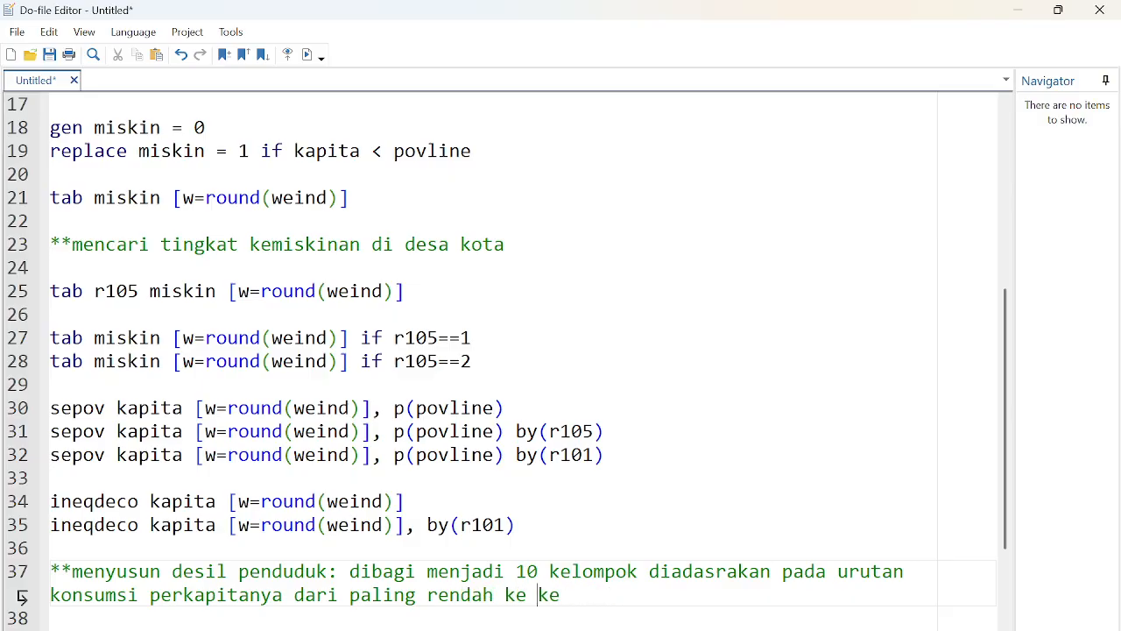
- Finish the decile comment with the words "paling tinggi"
{"action": "type", "text": "palin"}
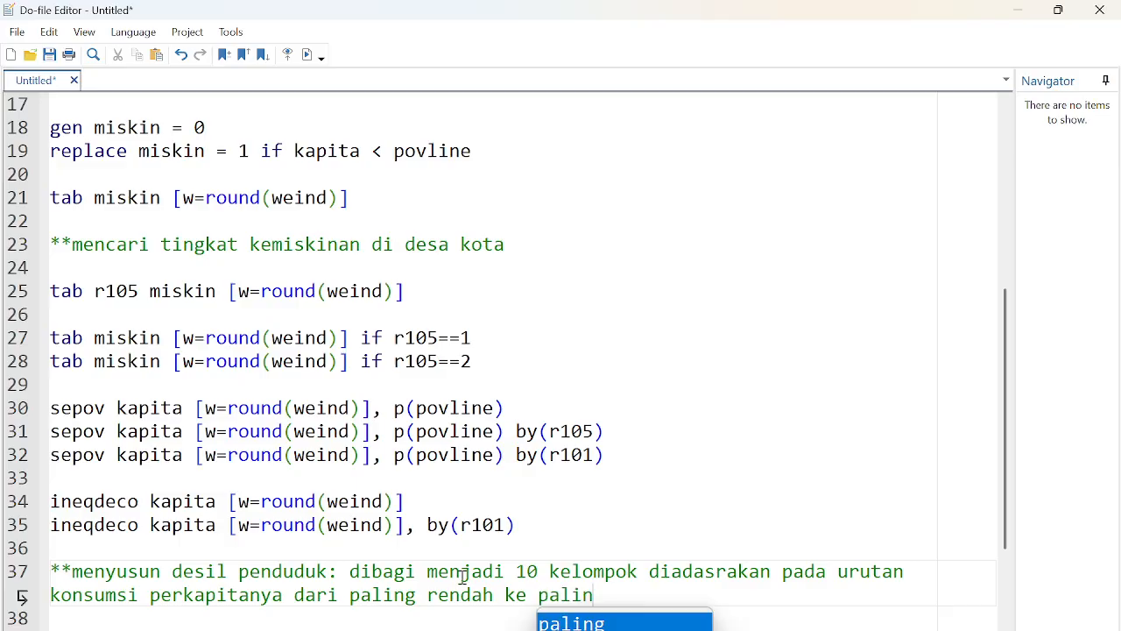
{"action": "type", "text": "gtinggi"}
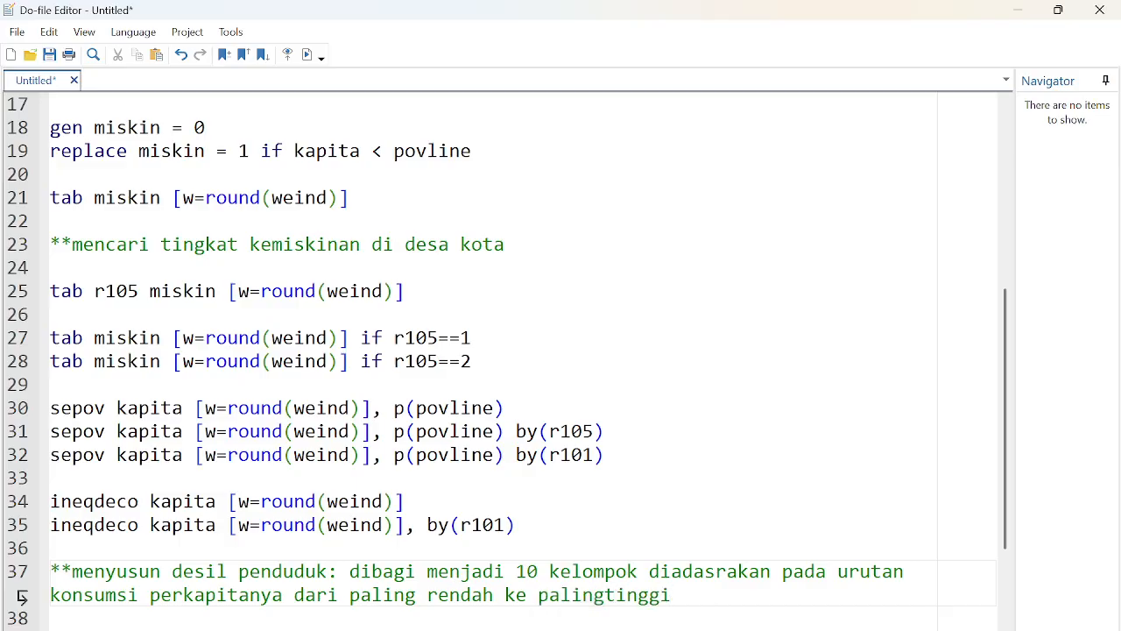
{"action": "key", "text": "BackSpace"}
{"action": "key", "text": "BackSpace"}
{"action": "key", "text": "BackSpace"}
{"action": "key", "text": "BackSpace"}
{"action": "key", "text": "BackSpace"}
{"action": "key", "text": "BackSpace"}
{"action": "type", "text": "tinggi"}
{"action": "type", "text": ", ta"}
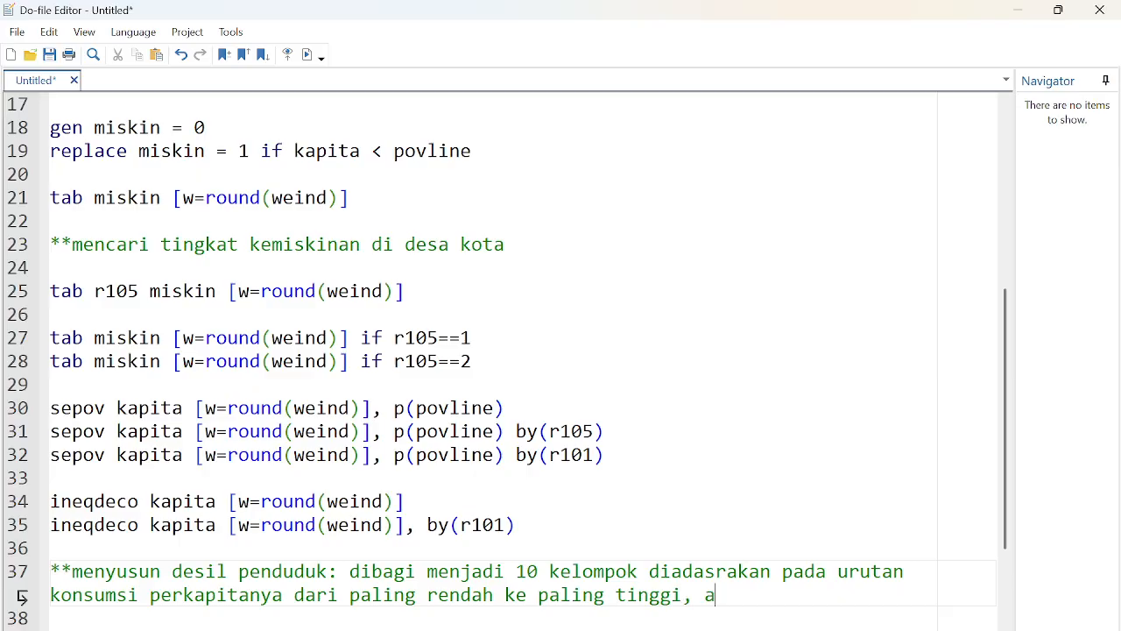
{"action": "key", "text": "BackSpace"}
{"action": "type", "text": "tapi kit ajug ahrus"}
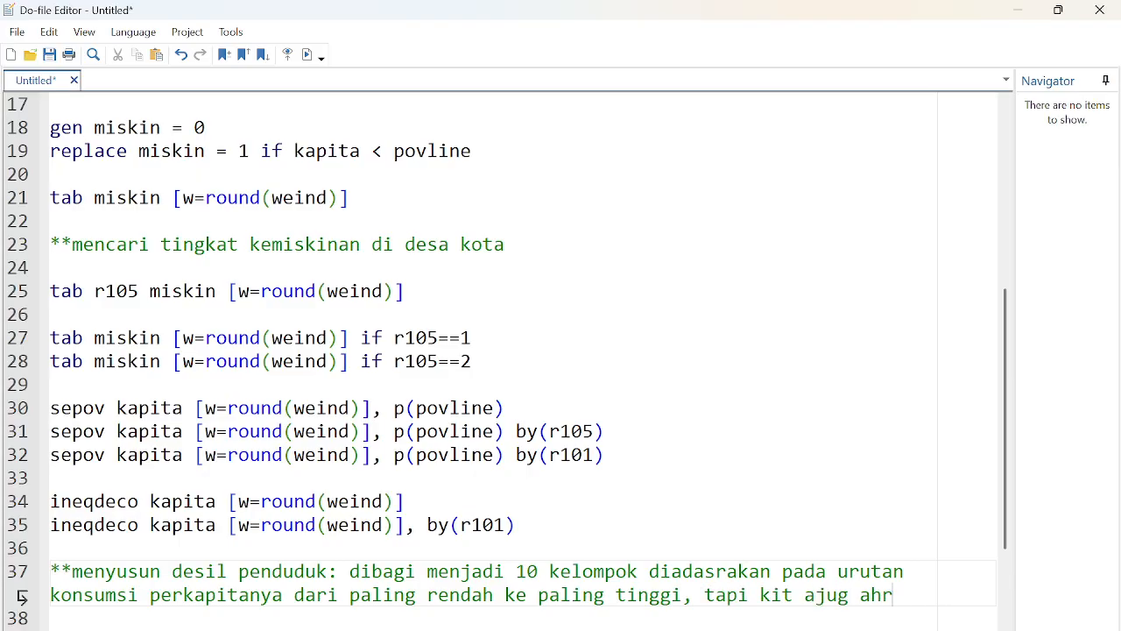
{"action": "key", "text": "BackSpace"}
{"action": "key", "text": "BackSpace"}
{"action": "key", "text": "BackSpace"}
{"action": "key", "text": "BackSpace"}
{"action": "key", "text": "BackSpace"}
{"action": "key", "text": "BackSpace"}
{"action": "key", "text": "BackSpace"}
{"action": "key", "text": "BackSpace"}
{"action": "key", "text": "BackSpace"}
{"action": "key", "text": "BackSpace"}
{"action": "key", "text": "BackSpace"}
{"action": "key", "text": "BackSpace"}
{"action": "key", "text": "BackSpace"}
{"action": "key", "text": "BackSpace"}
{"action": "key", "text": "BackSpace"}
{"action": "key", "text": "BackSpace"}
{"action": "key", "text": "BackSpace"}
{"action": "key", "text": "BackSpace"}
{"action": "key", "text": "BackSpace"}
{"action": "key", "text": "BackSpace"}
{"action": "key", "text": "BackSpace"}
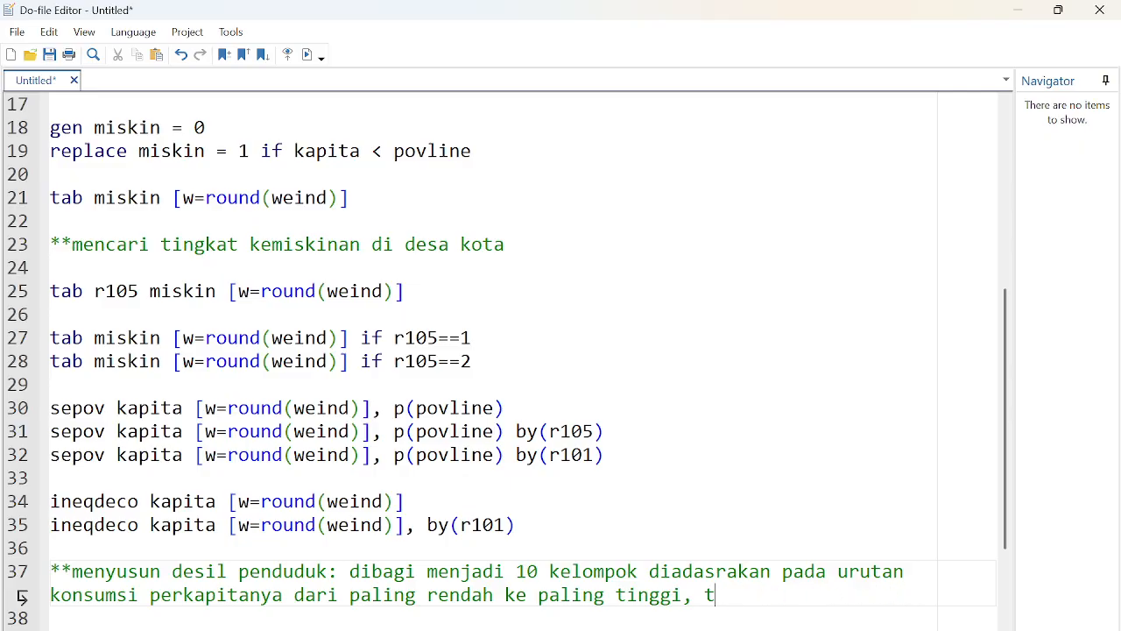
{"action": "key", "text": "Down"}
{"action": "key", "text": "Return"}
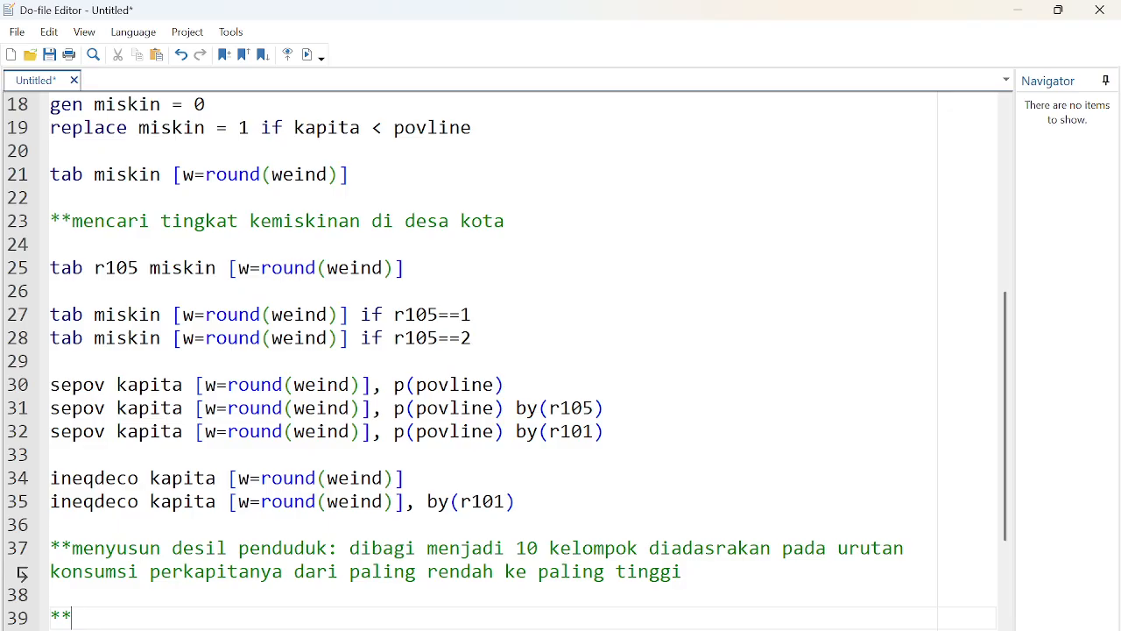
{"action": "key", "text": "Up"}
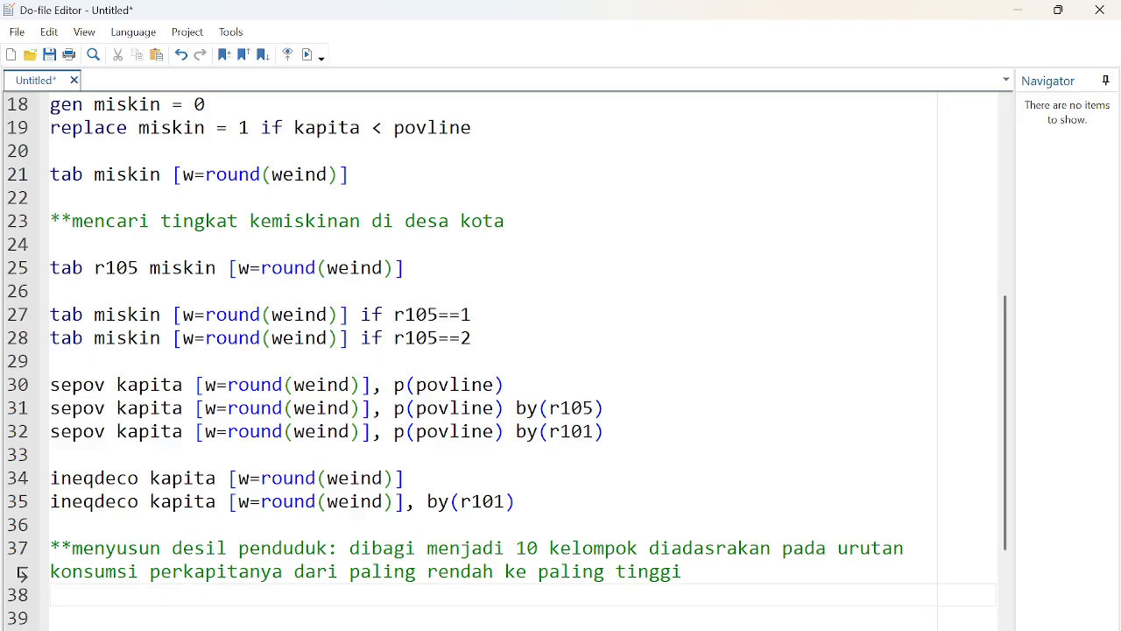
{"action": "key", "text": "Down"}
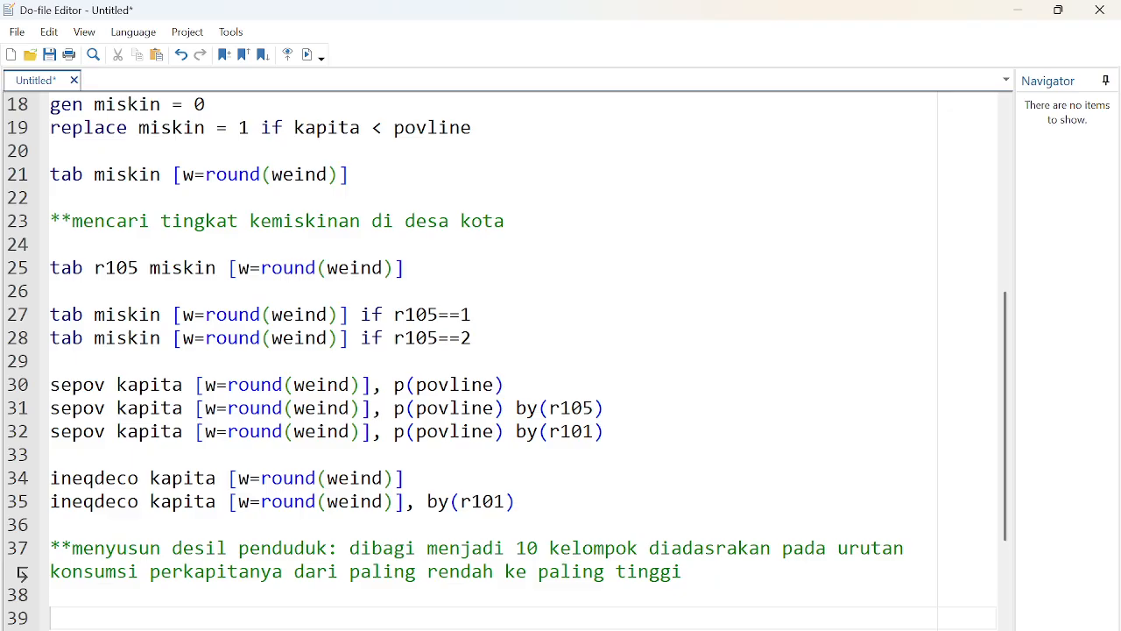
{"action": "key", "text": "Up"}
{"action": "key", "text": "Down"}
{"action": "left_click_drag", "start_coordinate": [50, 571], "coordinate": [286, 570]}
{"action": "scroll", "coordinate": [350, 565], "scroll_direction": "down", "scroll_amount": 1}
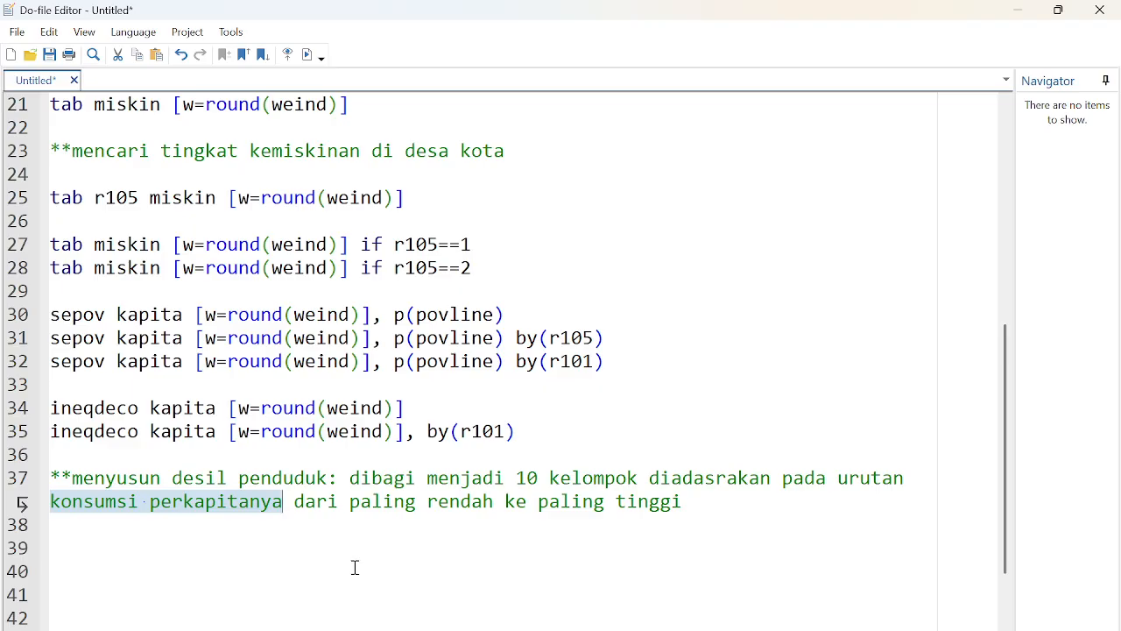
- Add the command "gen pcexp0 = kapita / povline" on line 39, below the decile comment
{"action": "left_click", "coordinate": [270, 540]}
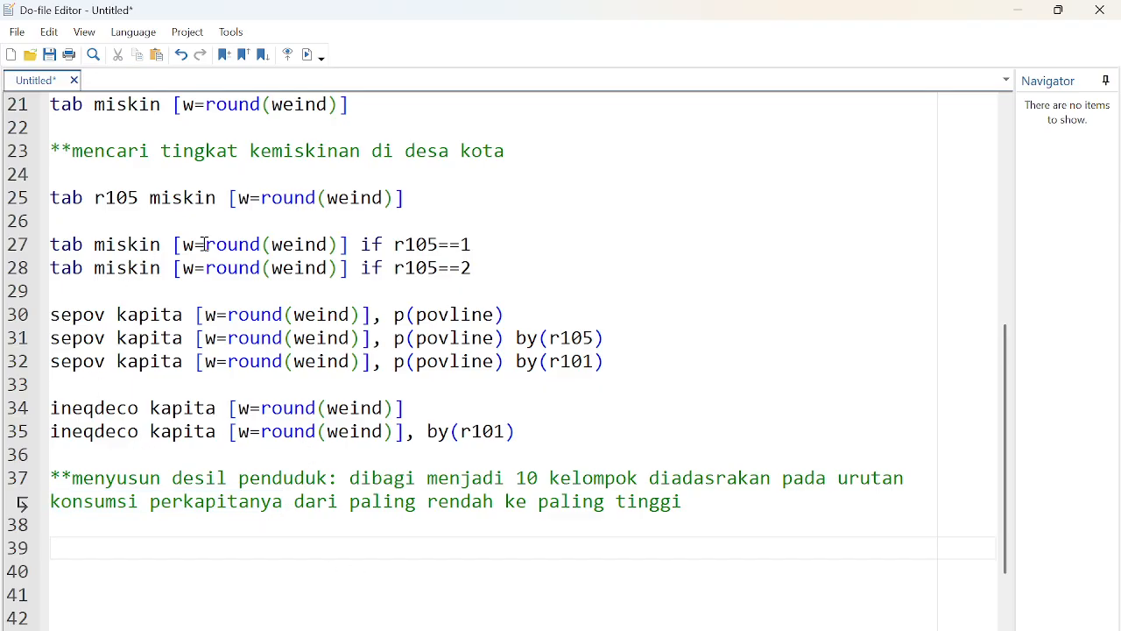
{"action": "scroll", "coordinate": [203, 245], "scroll_direction": "up", "scroll_amount": 2}
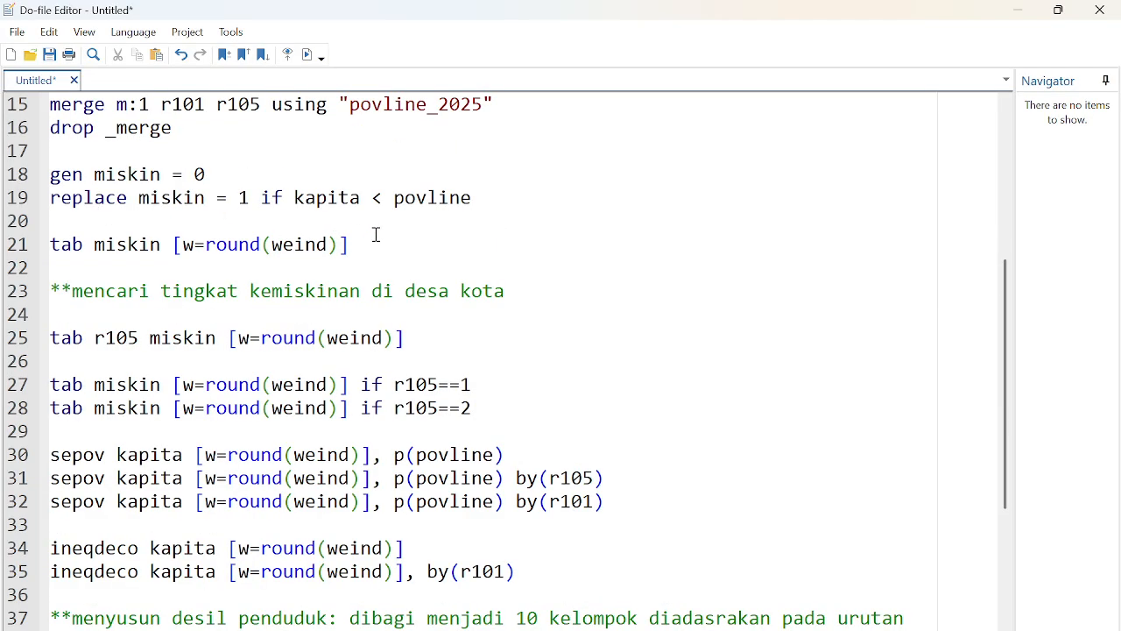
{"action": "scroll", "coordinate": [375, 235], "scroll_direction": "down", "scroll_amount": 3}
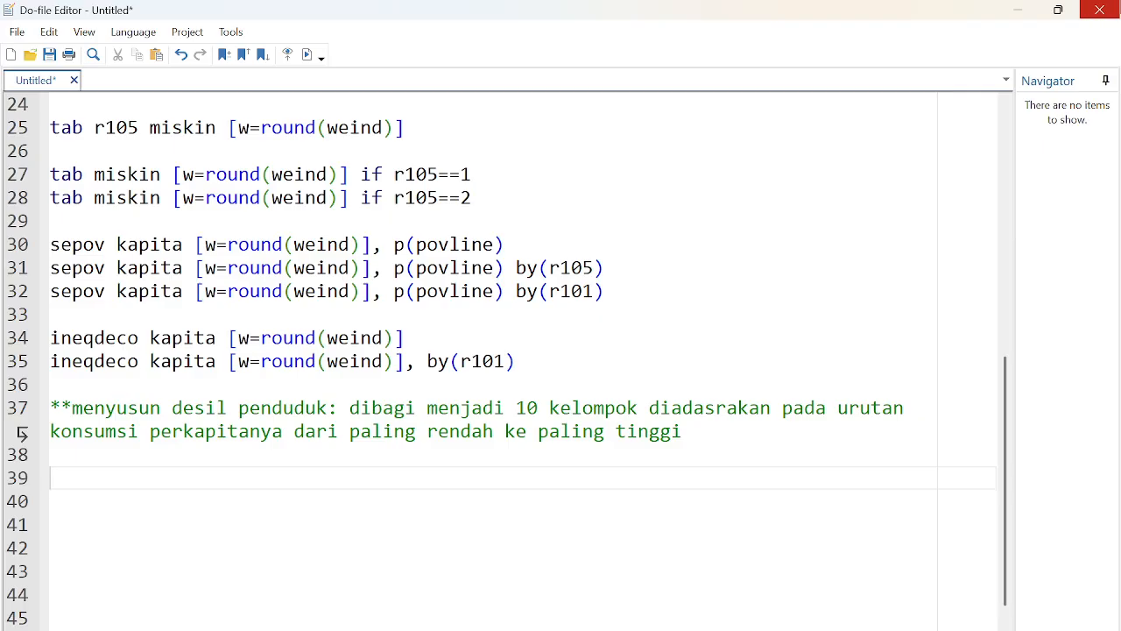
{"action": "type", "text": "gen pcexp"}
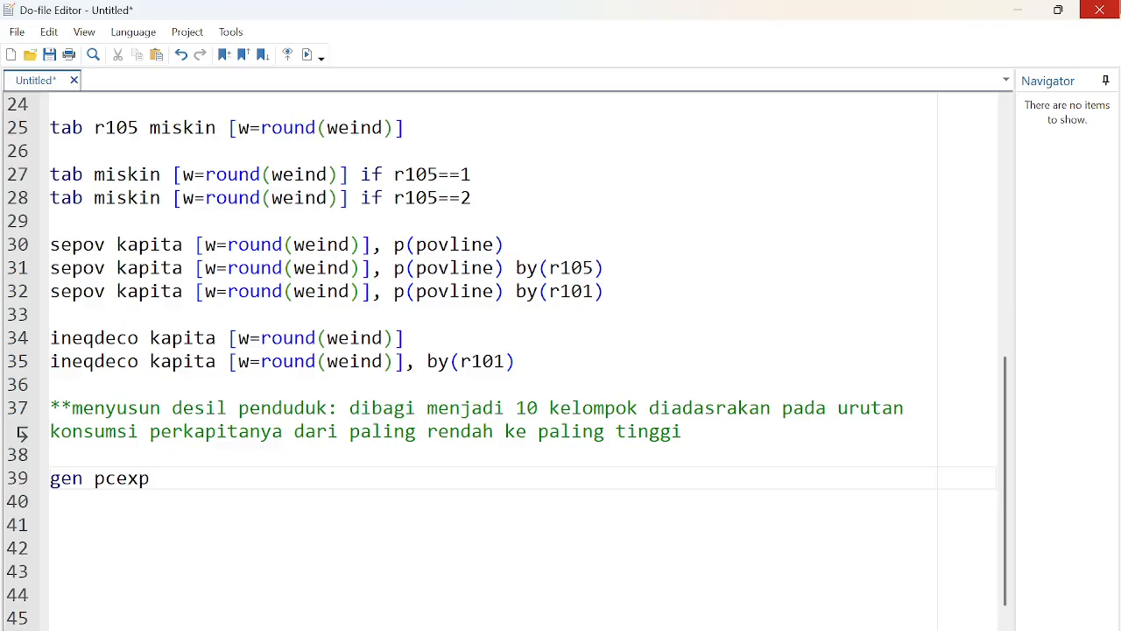
{"action": "type", "text": "0"}
{"action": "key", "text": "BackSpace"}
{"action": "type", "text": "kapita"}
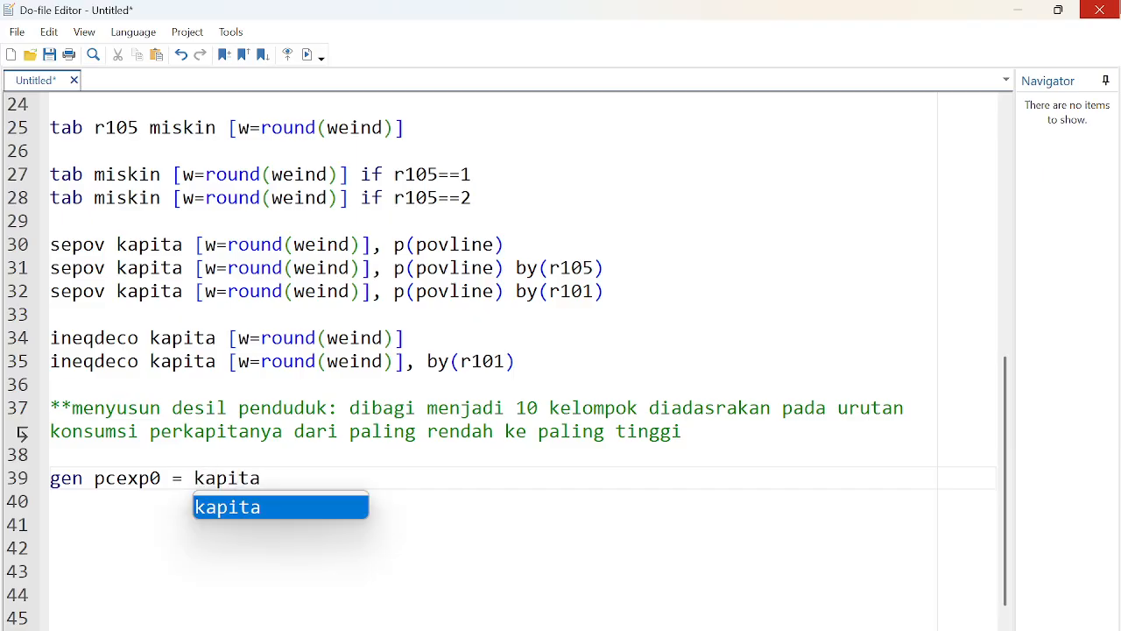
{"action": "type", "text": " / p"}
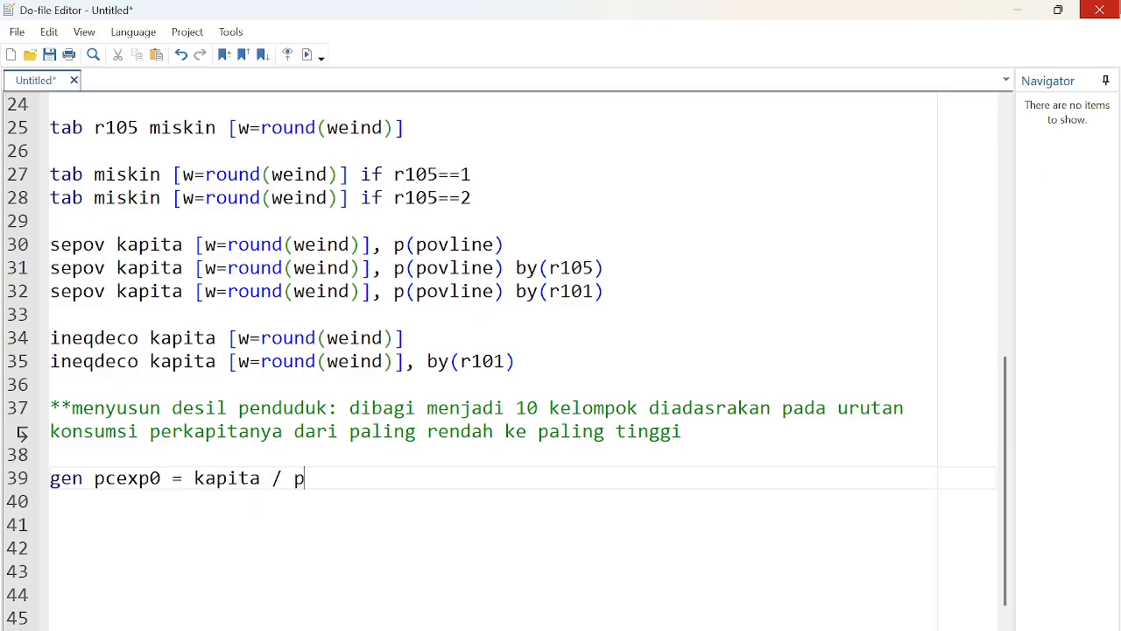
{"action": "type", "text": "ov"}
{"action": "key", "text": "Tab"}
{"action": "key", "text": "Return"}
{"action": "key", "text": "Return"}
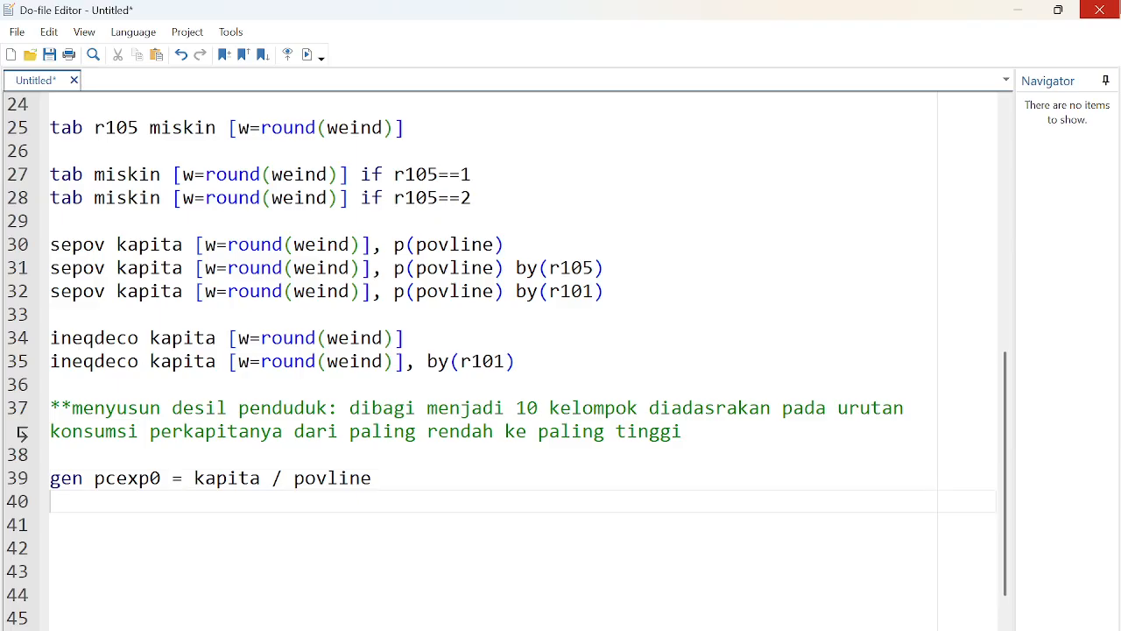
- Write "xtile desil = pcexp0" on line 41, leaving a blank line below the gen command
{"action": "type", "text": "xtile"}
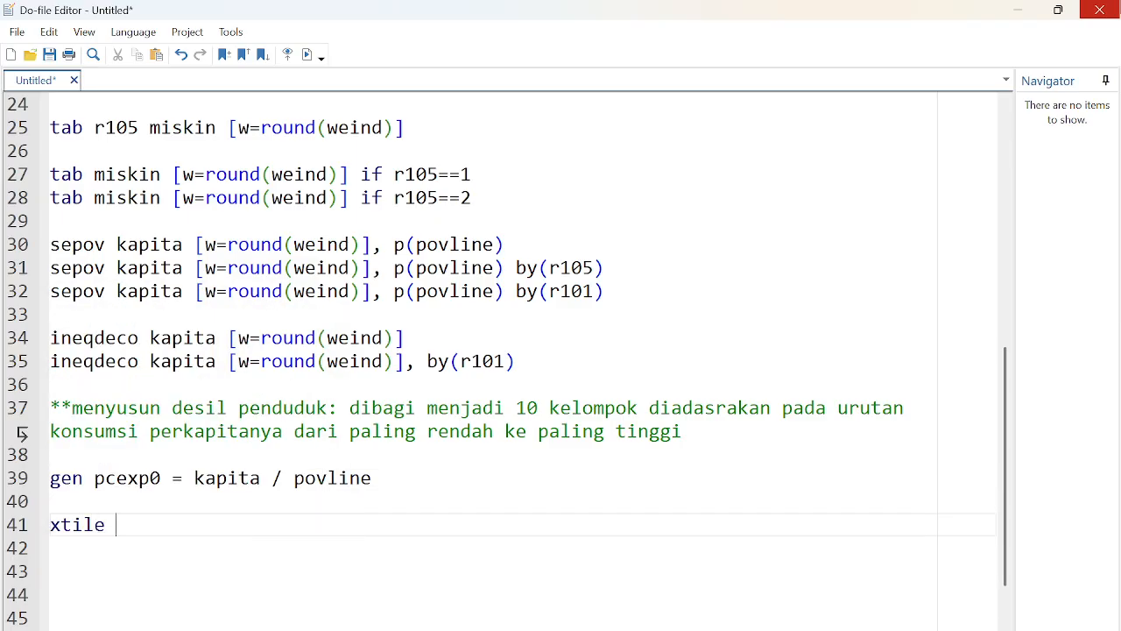
{"action": "key", "text": "BackSpace"}
{"action": "key", "text": "BackSpace"}
{"action": "key", "text": "BackSpace"}
{"action": "key", "text": "BackSpace"}
{"action": "key", "text": "BackSpace"}
{"action": "key", "text": "BackSpace"}
{"action": "type", "text": "xtile desil = pcex"}
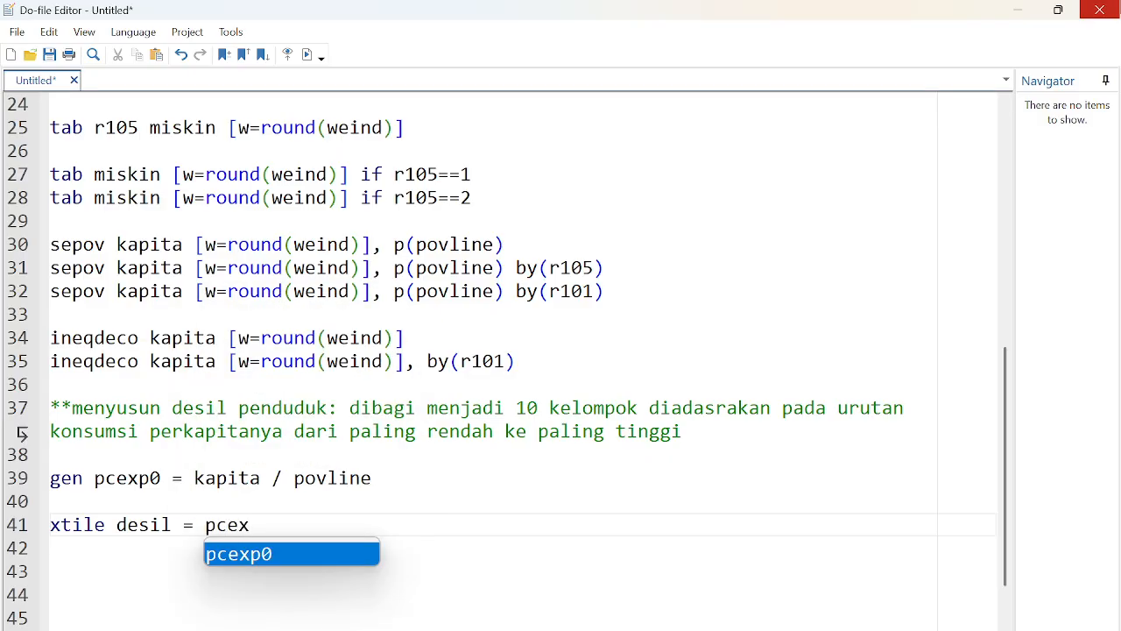
{"action": "key", "text": "Return"}
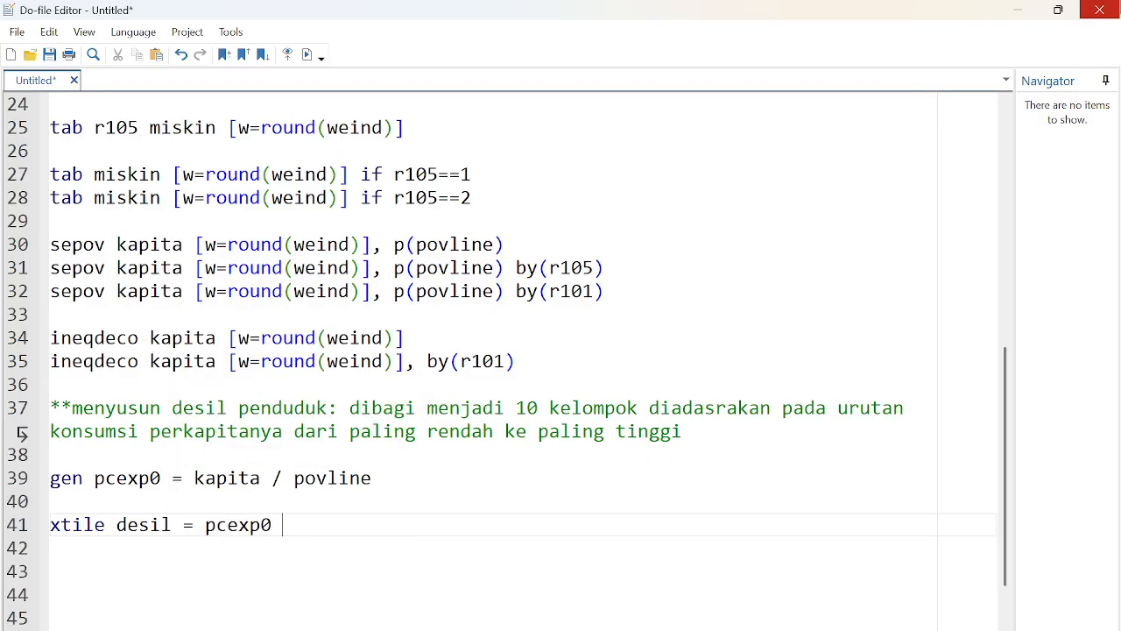
- Append the weight expression [w=round(weind)] to the xtile command
{"action": "type", "text": "[w="}
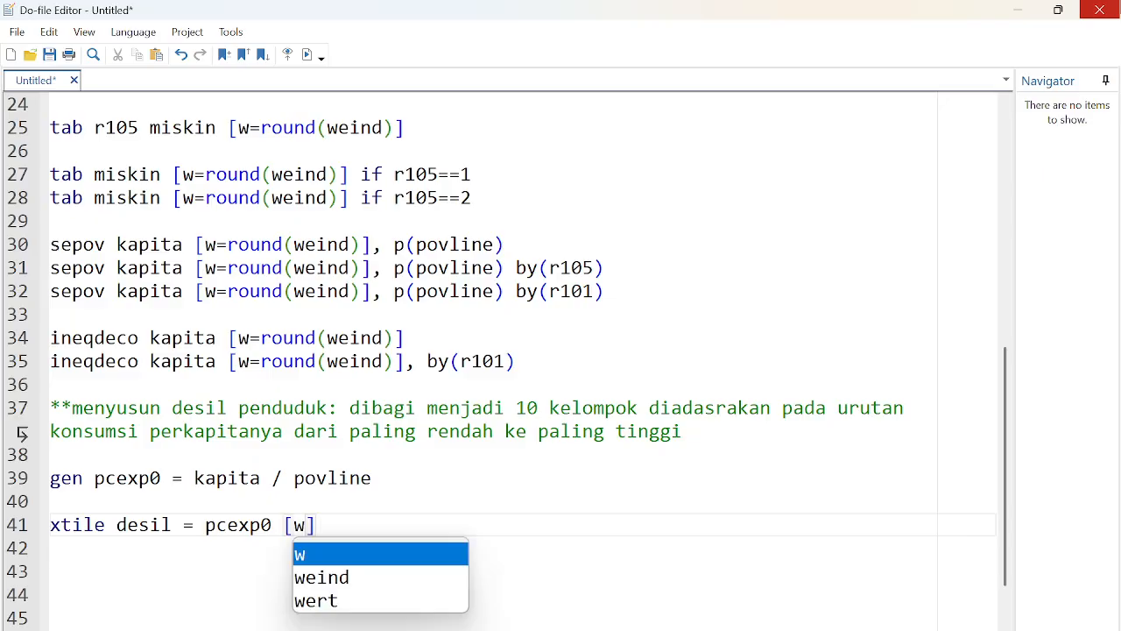
{"action": "type", "text": "or"}
{"action": "key", "text": "BackSpace"}
{"action": "key", "text": "BackSpace"}
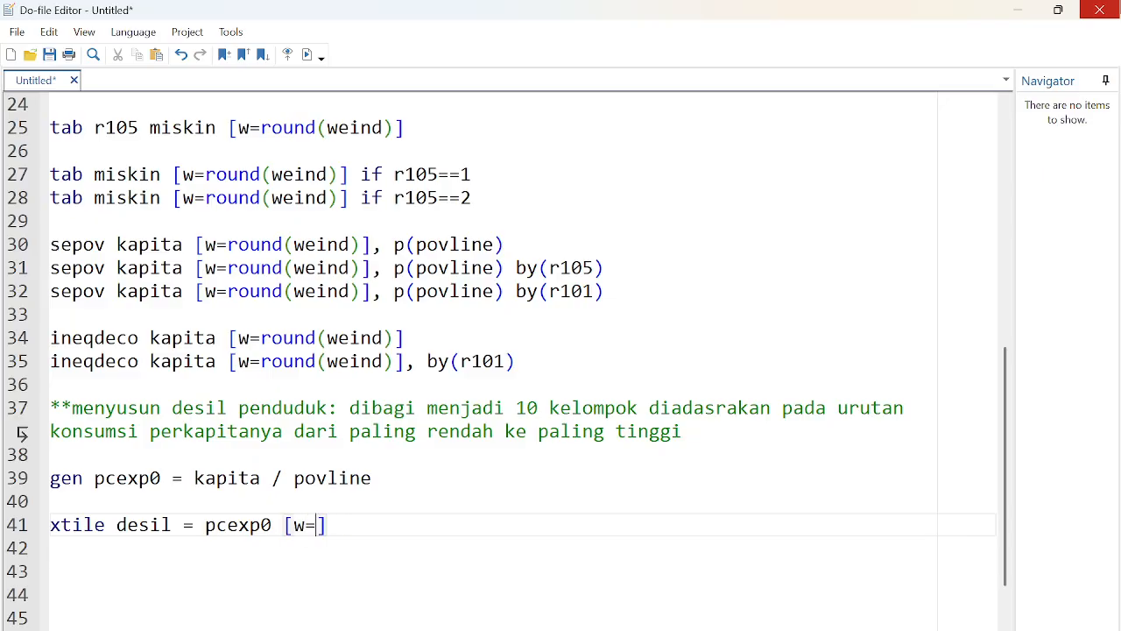
{"action": "type", "text": "round("}
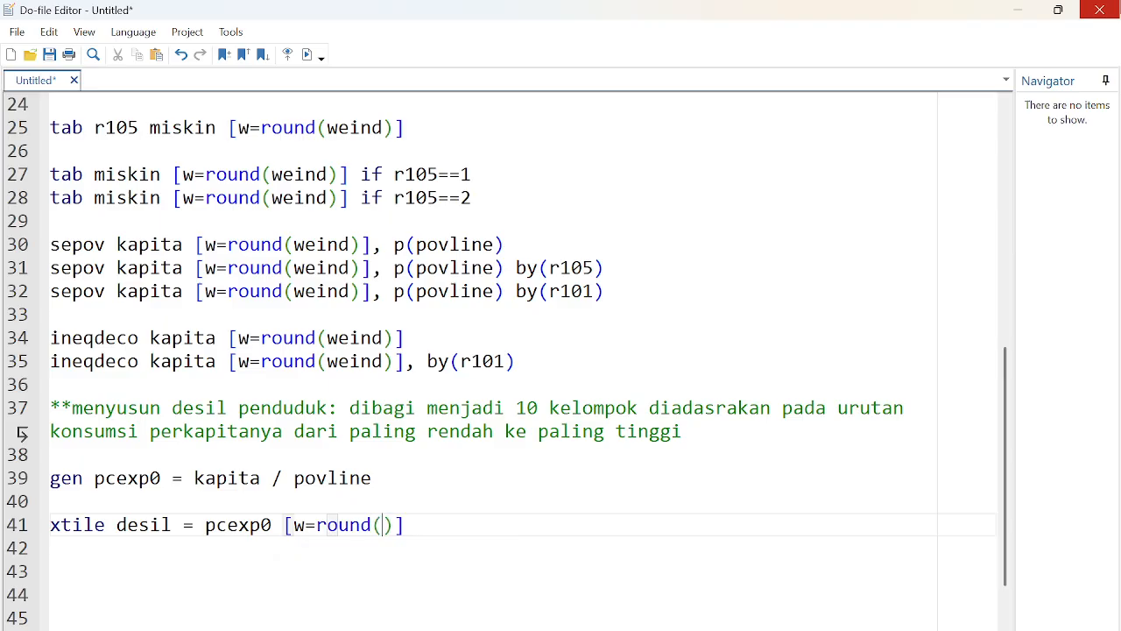
{"action": "type", "text": "weind"}
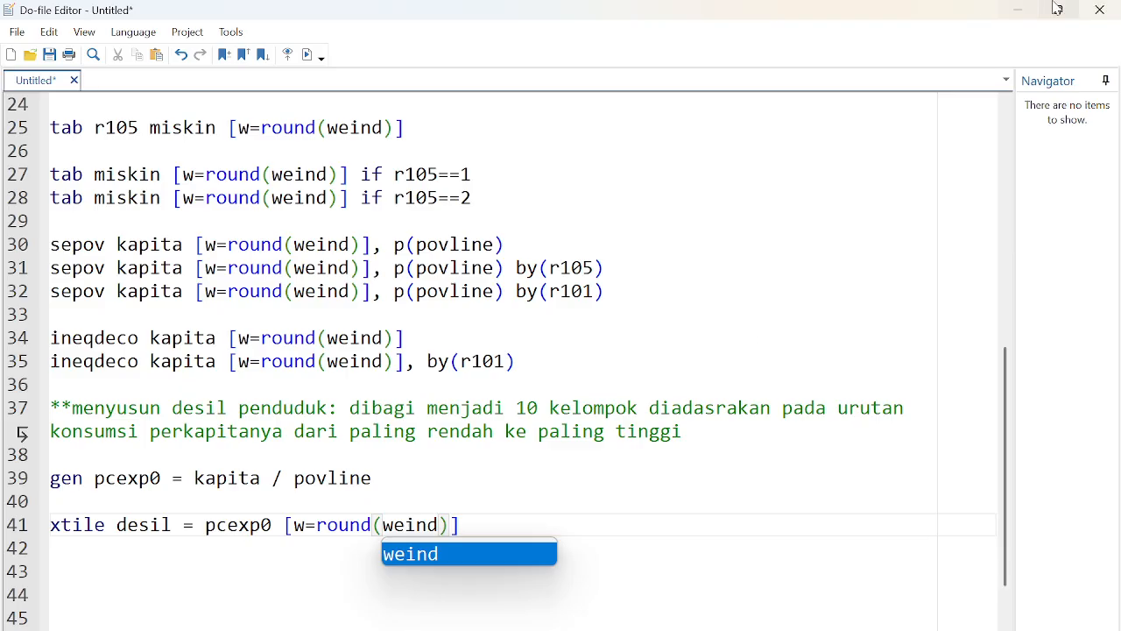
- Run only the gen pcexp0 and xtile desil lines and bring up the Stata results
{"action": "left_click", "coordinate": [592, 455]}
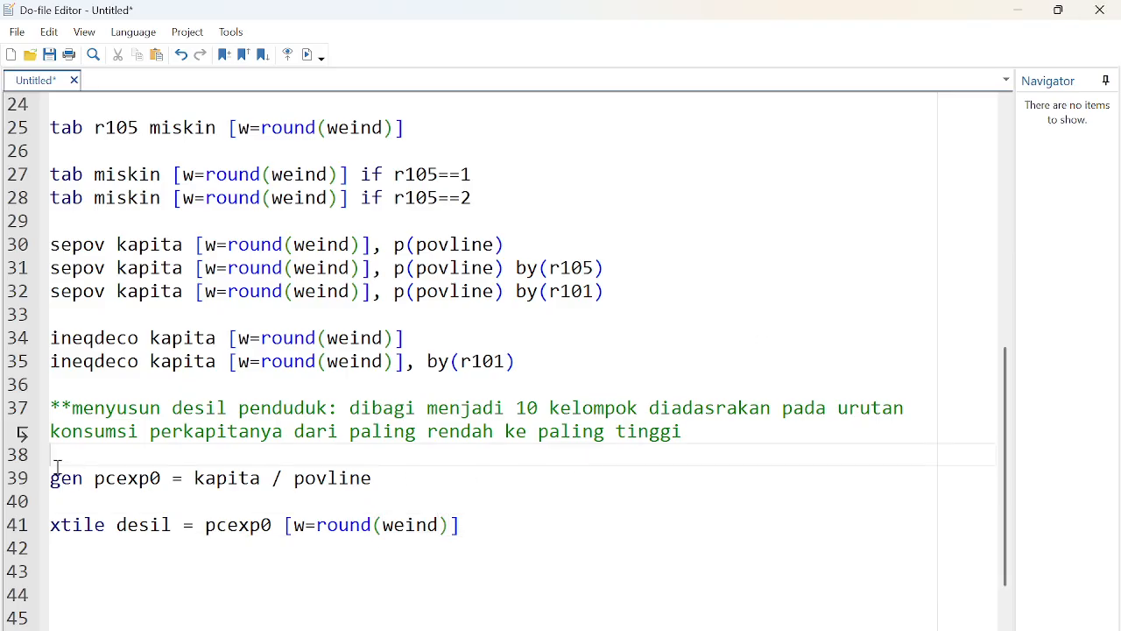
{"action": "left_click_drag", "start_coordinate": [68, 460], "coordinate": [526, 617]}
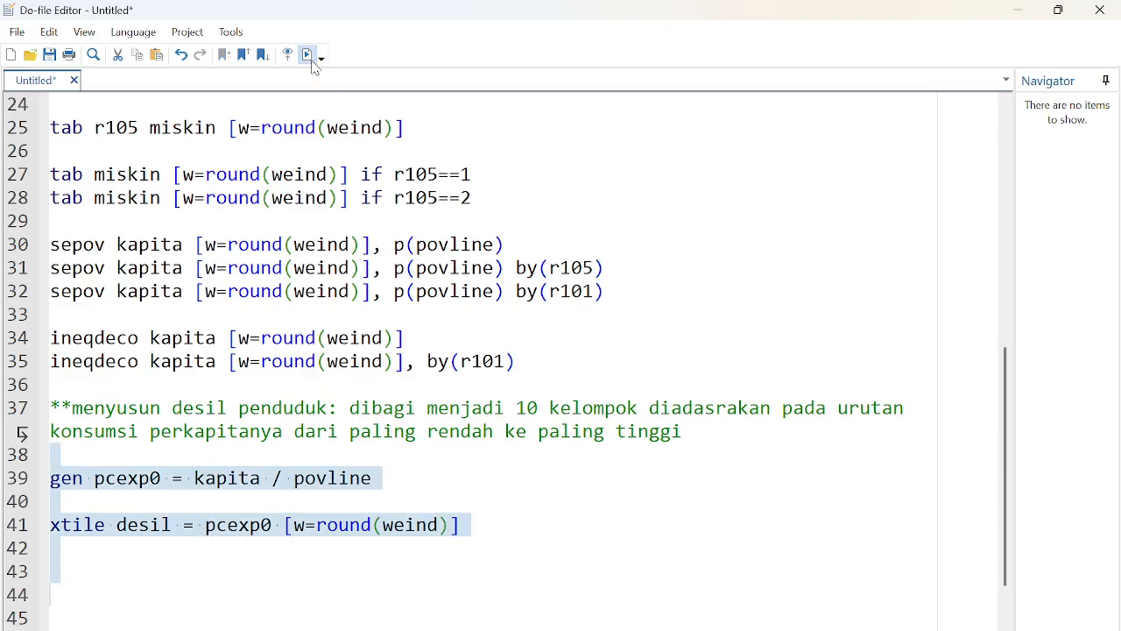
{"action": "left_click", "coordinate": [649, 571]}
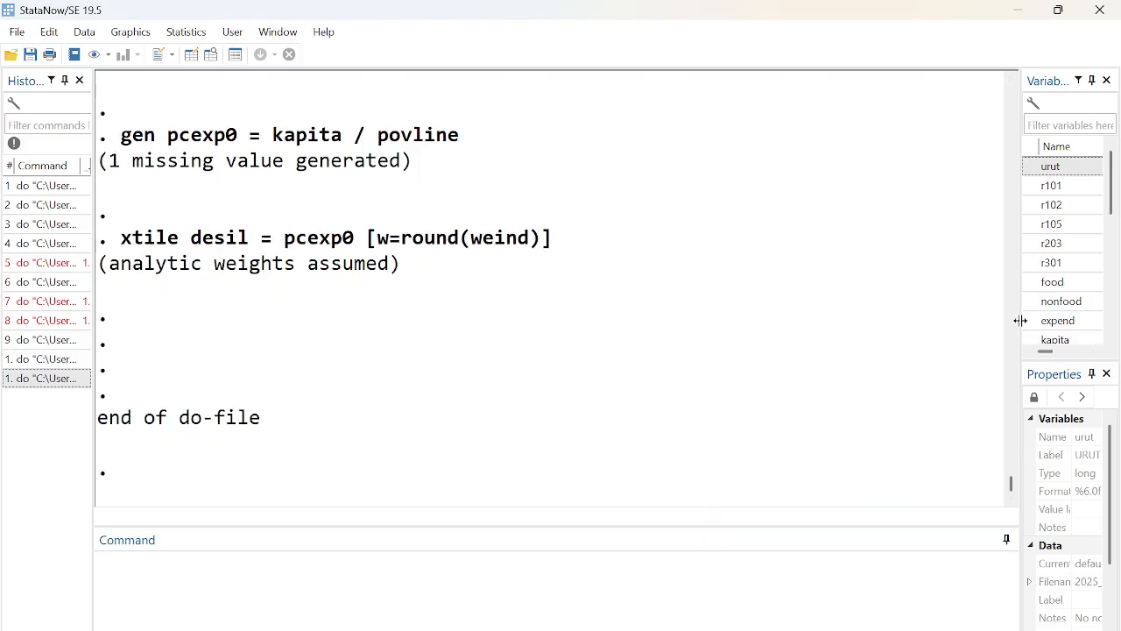
- Widen the variables list and examine the label and properties of the new desil variable
{"action": "left_click_drag", "start_coordinate": [1021, 322], "coordinate": [690, 336]}
{"action": "scroll", "coordinate": [848, 309], "scroll_direction": "down", "scroll_amount": 10}
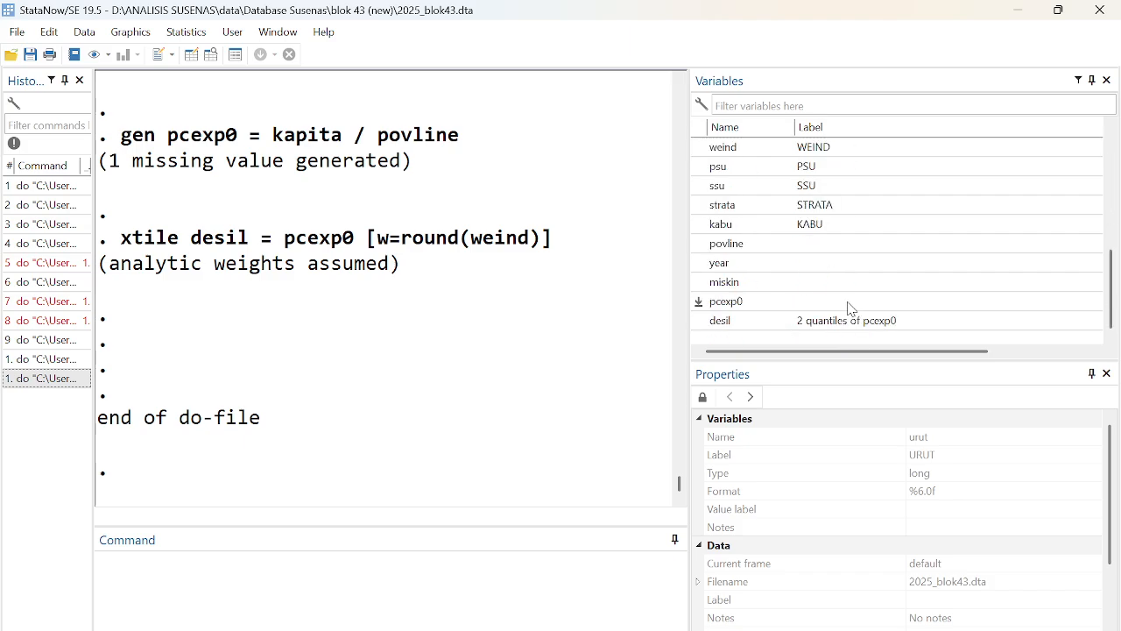
{"action": "left_click", "coordinate": [720, 326]}
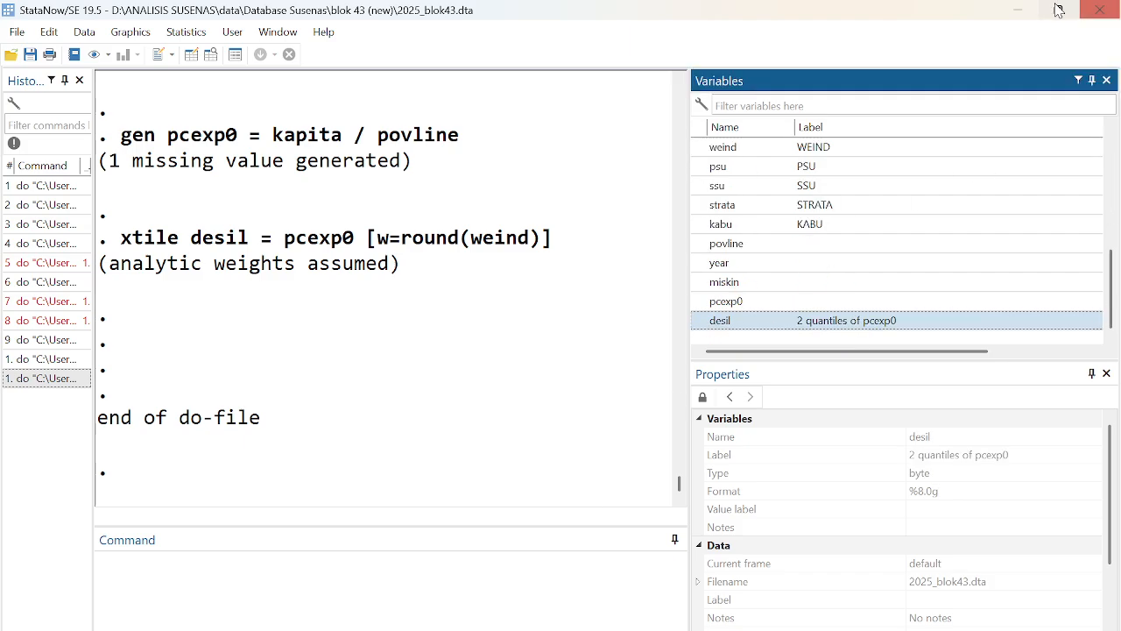
- Return to the do-file and write "tab desil [w=round(weind)]" on line 43, leaving a blank line below the xtile command
{"action": "left_click", "coordinate": [1018, 9]}
{"action": "left_click", "coordinate": [847, 515]}
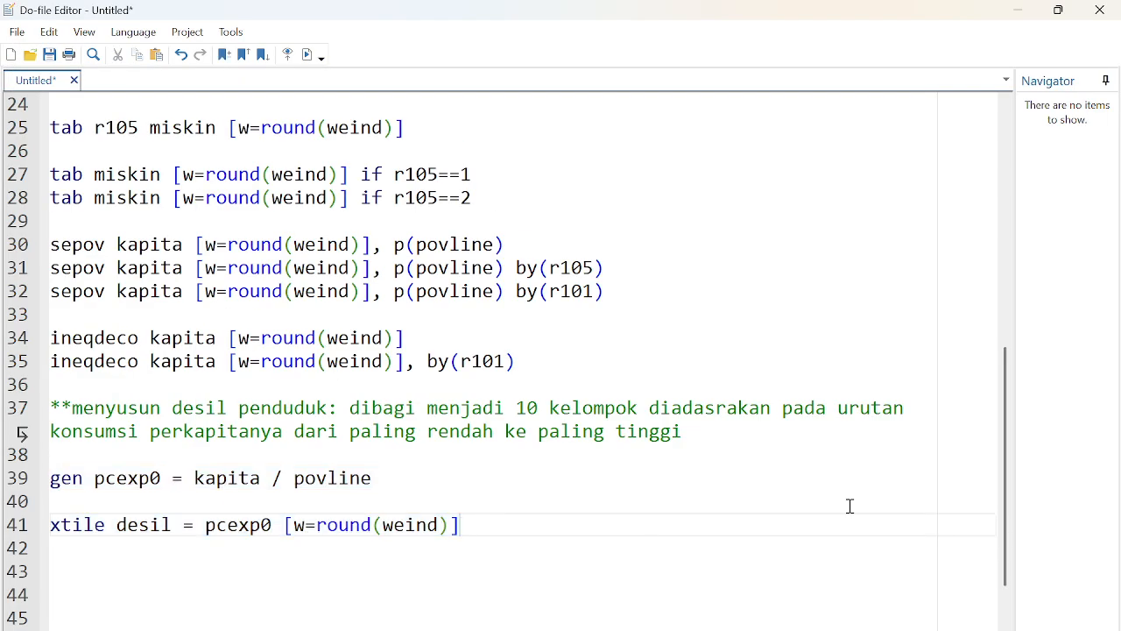
{"action": "key", "text": "Down"}
{"action": "key", "text": "Down"}
{"action": "type", "text": "tab deis"}
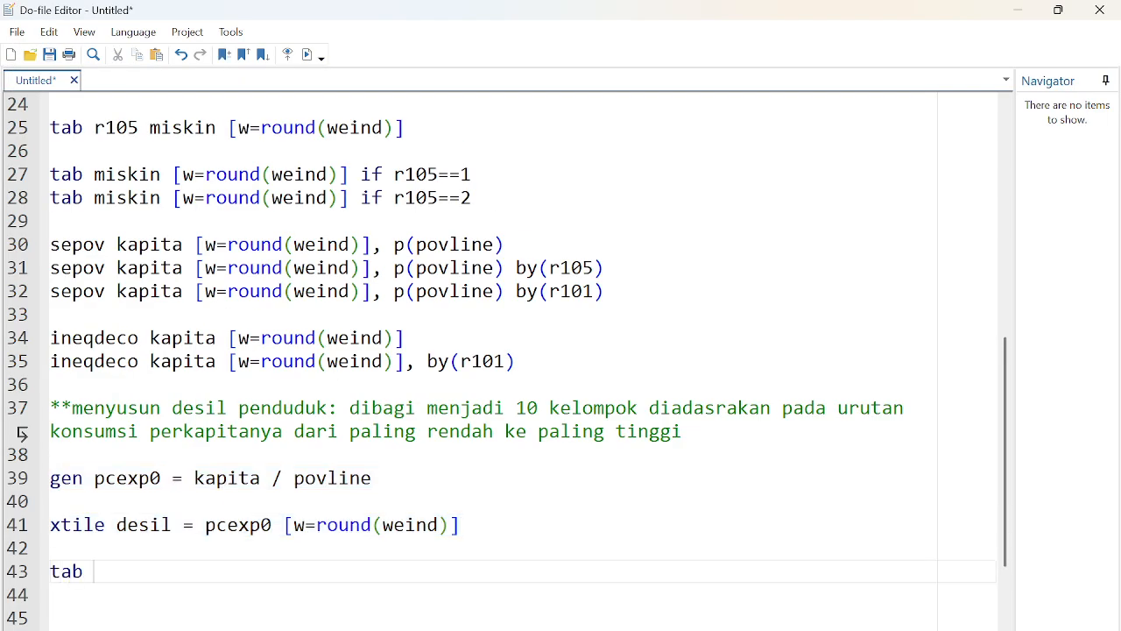
{"action": "key", "text": "BackSpace"}
{"action": "key", "text": "BackSpace"}
{"action": "type", "text": "sil [w=round"}
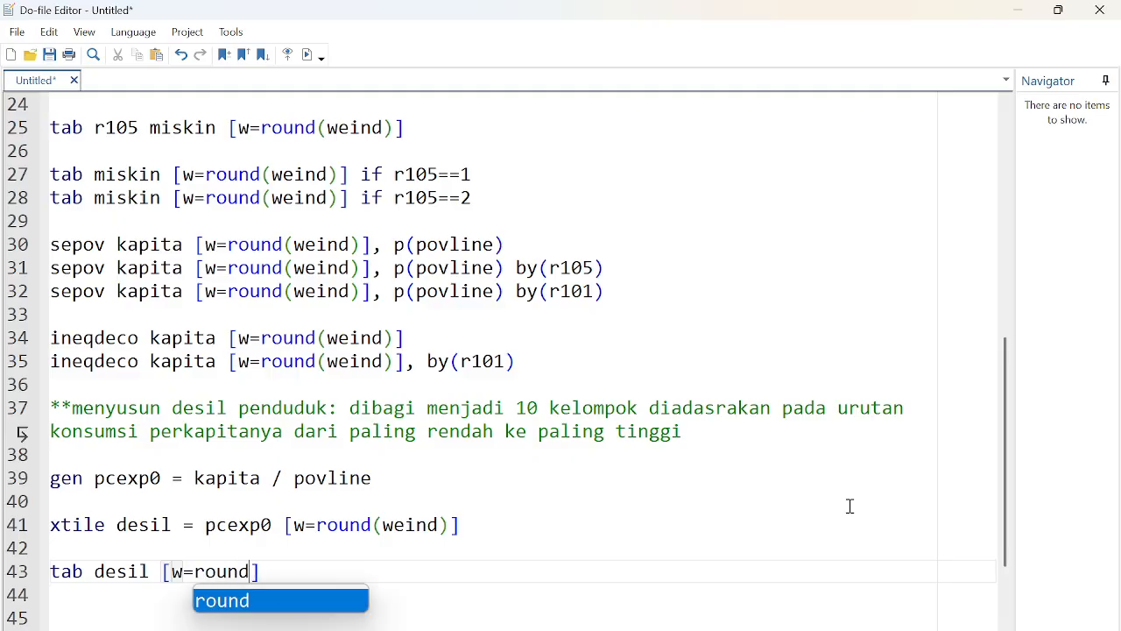
{"action": "type", "text": "(Weind"}
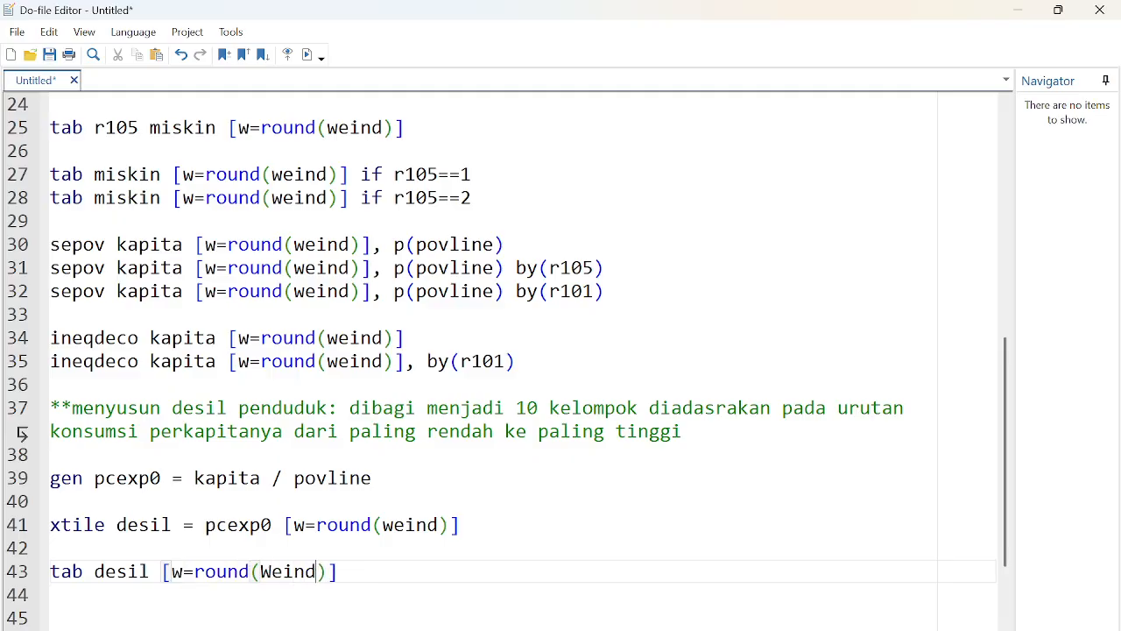
{"action": "key", "text": "BackSpace"}
{"action": "key", "text": "BackSpace"}
{"action": "key", "text": "BackSpace"}
{"action": "key", "text": "BackSpace"}
{"action": "key", "text": "BackSpace"}
{"action": "type", "text": "we"}
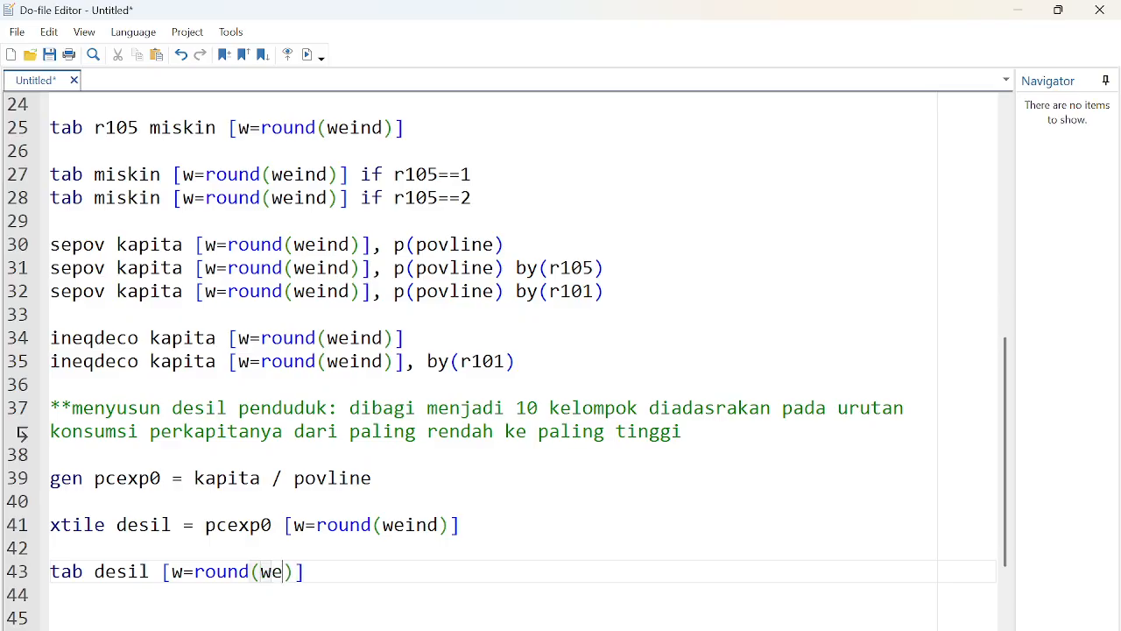
{"action": "type", "text": "ind"}
- Run only the tab desil line and bring up its frequency table in the Stata results
{"action": "key", "text": "shift+Up"}
{"action": "key", "text": "ctrl+d"}
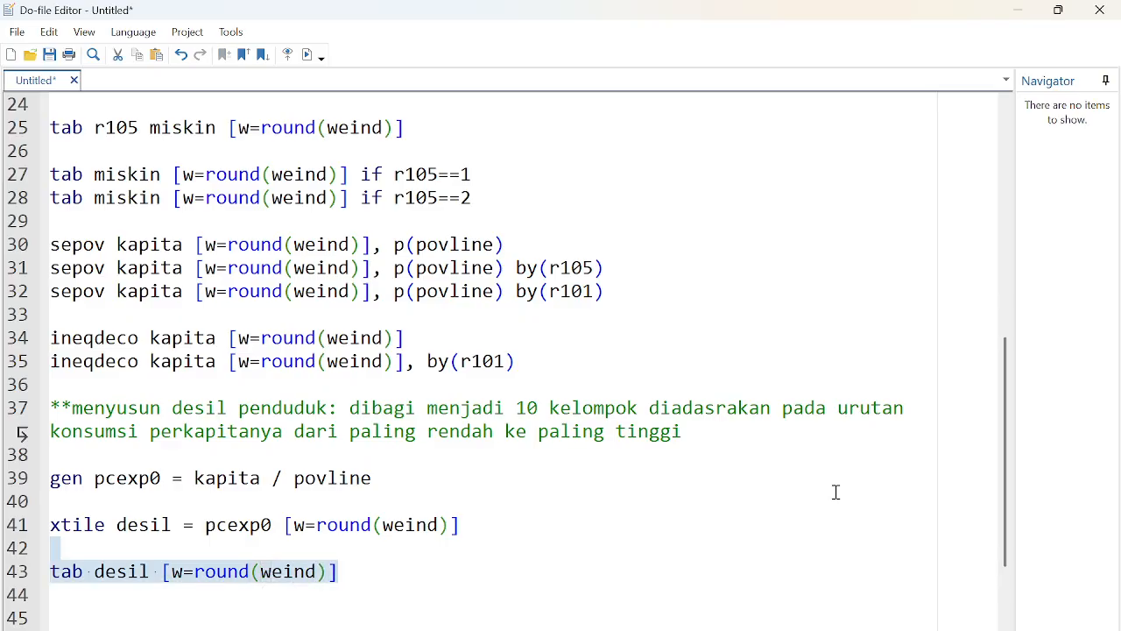
{"action": "left_click", "coordinate": [308, 57]}
{"action": "mouse_move", "coordinate": [792, 629]}
{"action": "left_click", "coordinate": [706, 620]}
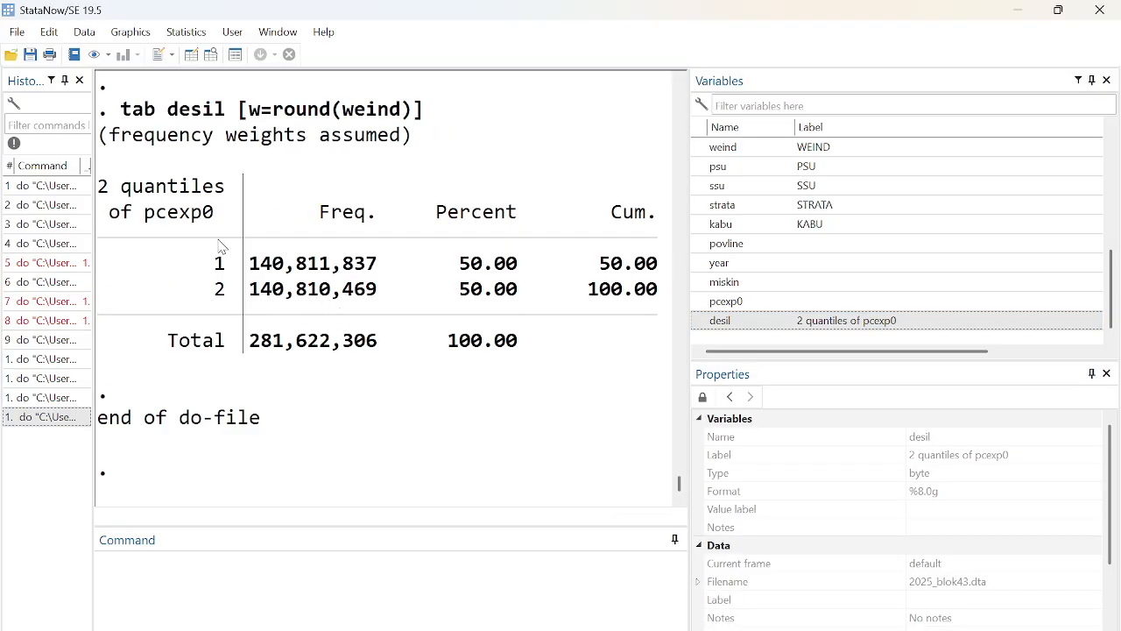
- Return to the do-file and add the option ", n(10)" to the end of the xtile desil command on line 41
{"action": "left_click", "coordinate": [1018, 10]}
{"action": "left_click", "coordinate": [248, 524]}
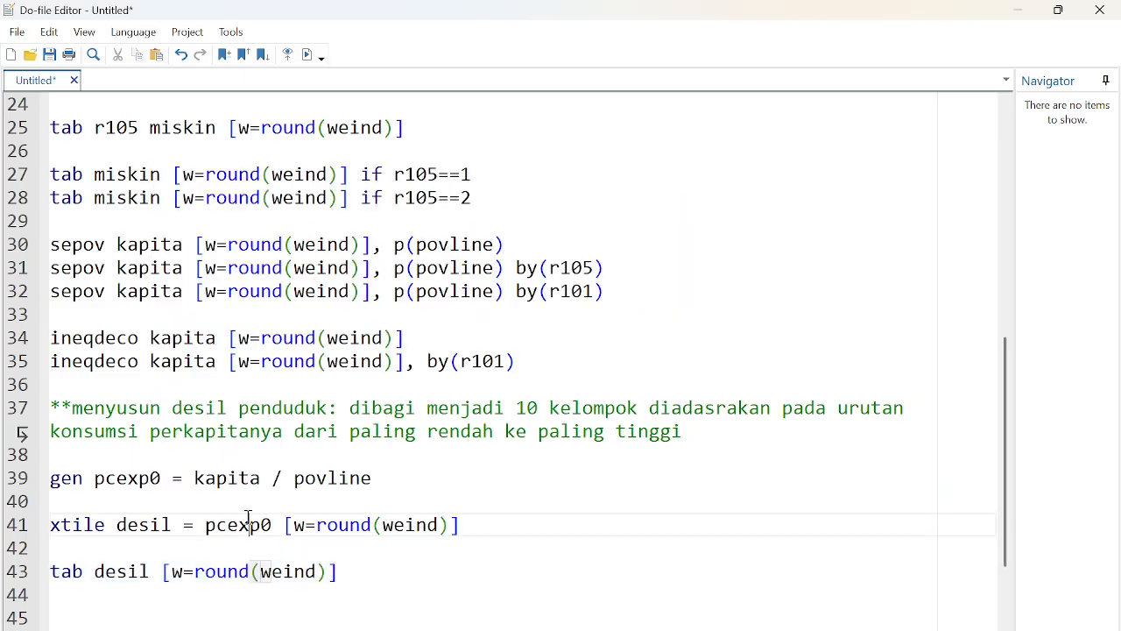
{"action": "left_click", "coordinate": [475, 526]}
{"action": "type", "text": "n(10"}
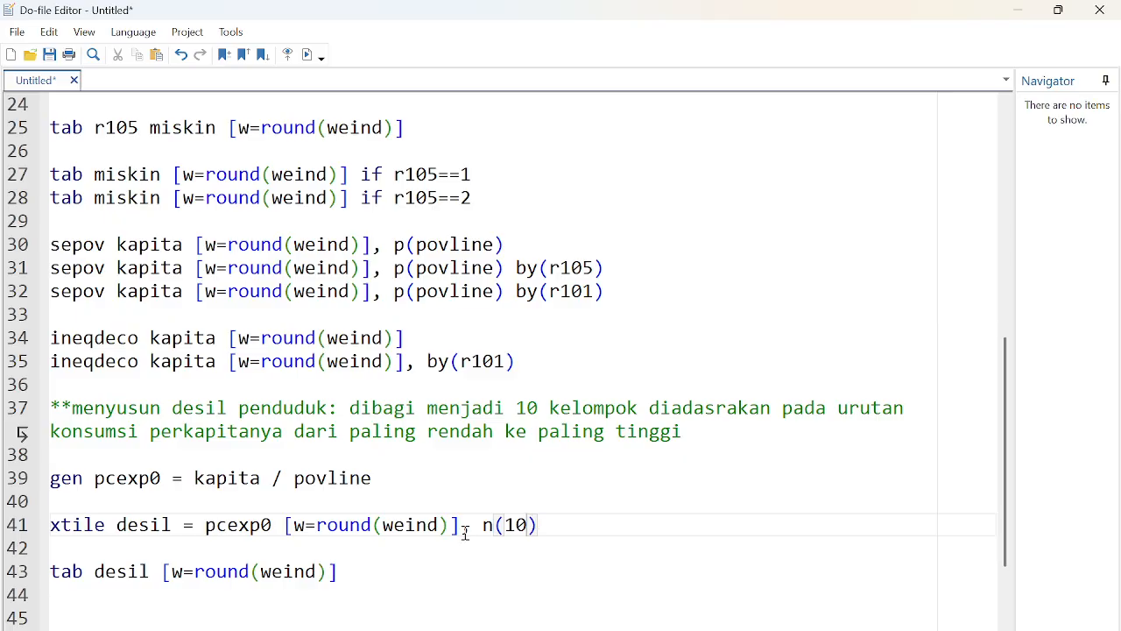
{"action": "left_click", "coordinate": [518, 487]}
{"action": "left_click_drag", "start_coordinate": [479, 524], "coordinate": [570, 523]}
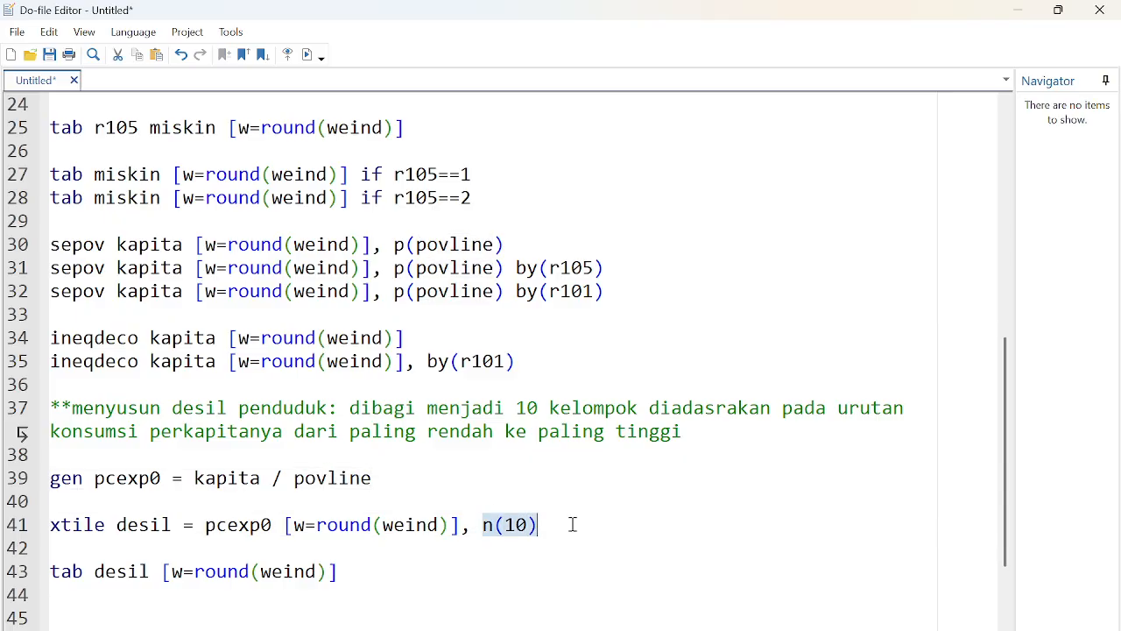
- Run the entire do-file, bring up the Stata results and narrow the variables list to widen the results area
{"action": "key", "text": "ctrl+a"}
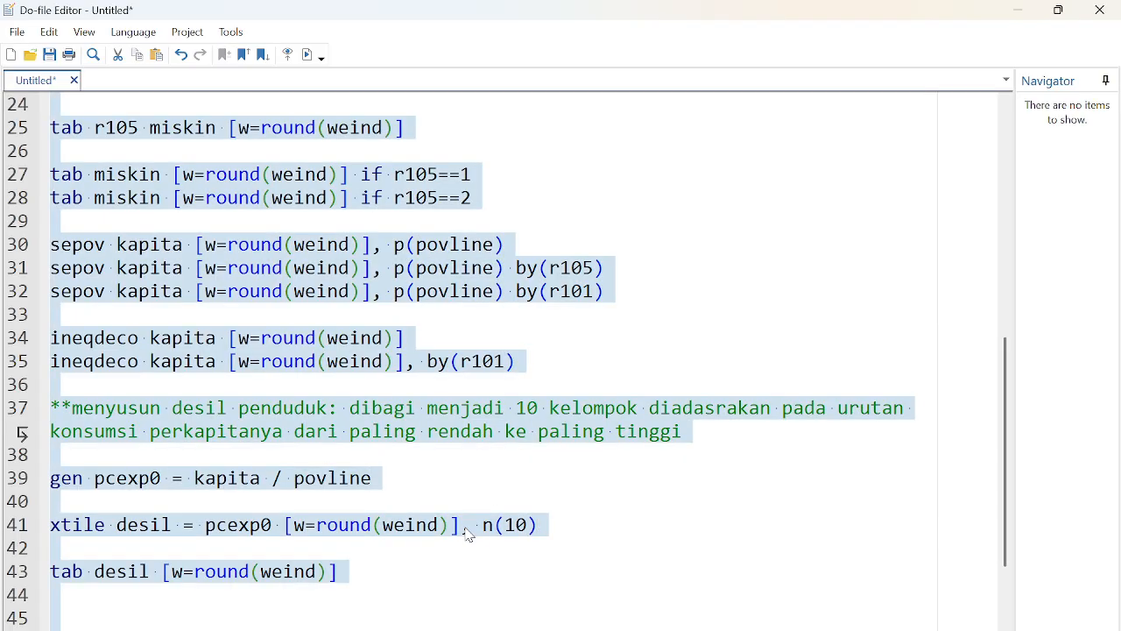
{"action": "left_click", "coordinate": [306, 55]}
{"action": "left_click", "coordinate": [710, 590]}
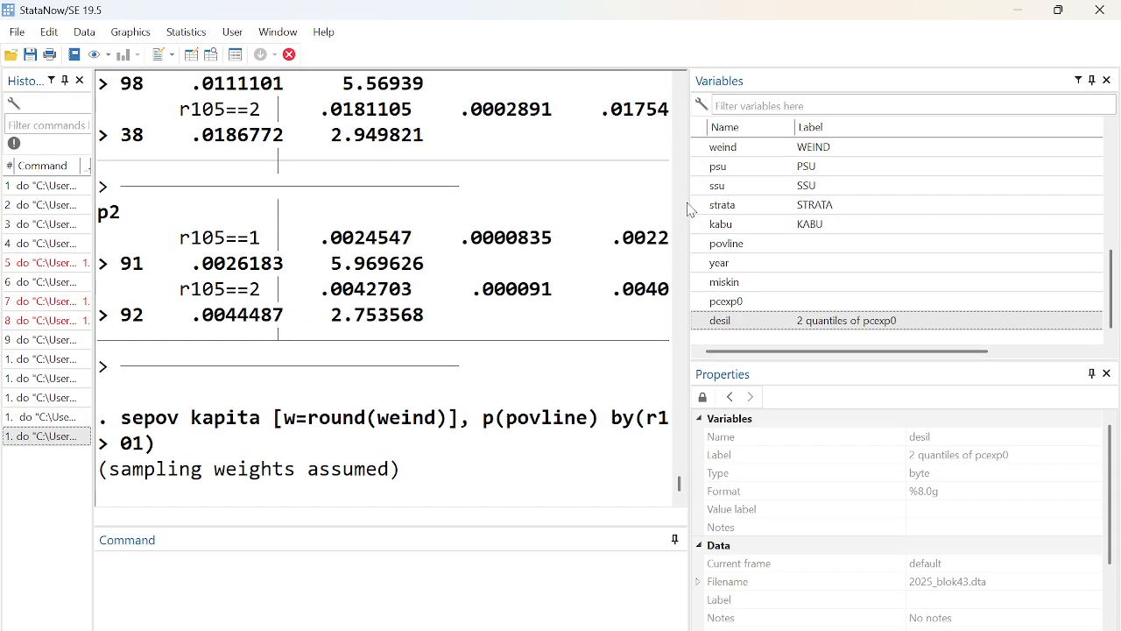
{"action": "left_click_drag", "start_coordinate": [688, 211], "coordinate": [1001, 210]}
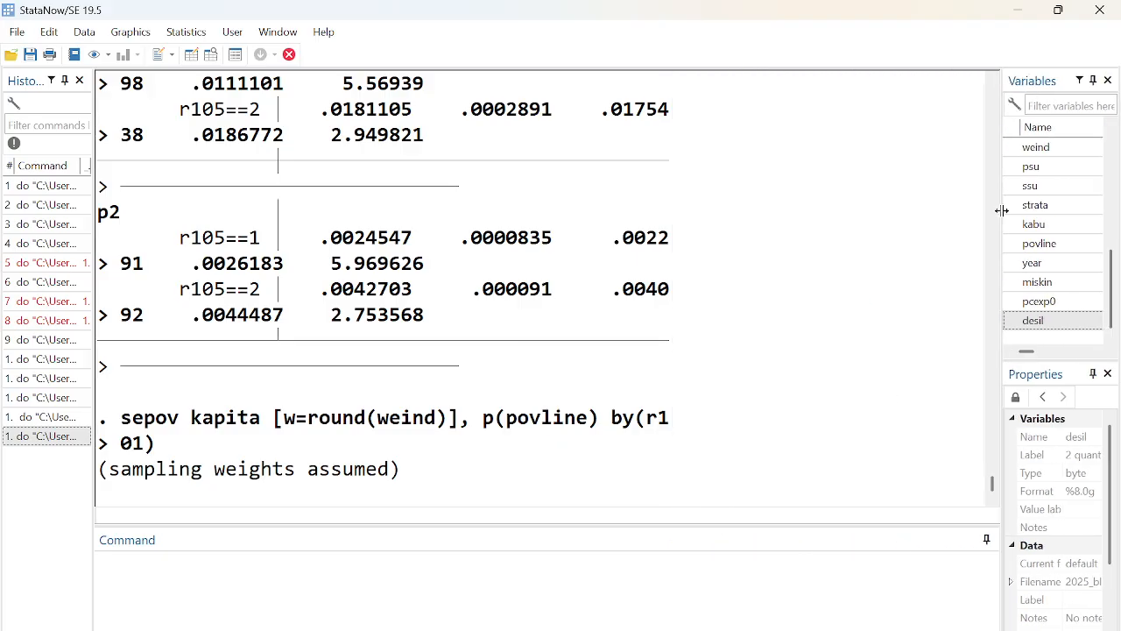
- Look over the sepov and ineqdeco output, and clear all entries from the command history
{"action": "scroll", "coordinate": [318, 420], "scroll_direction": "up", "scroll_amount": 1}
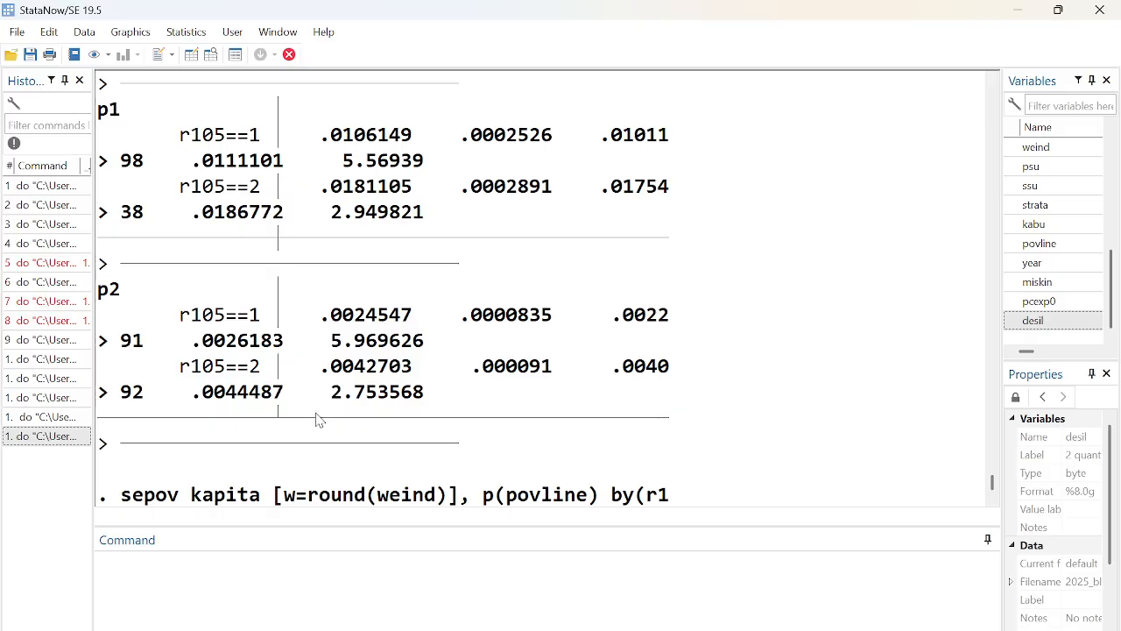
{"action": "scroll", "coordinate": [318, 420], "scroll_direction": "down", "scroll_amount": 2}
{"action": "scroll", "coordinate": [318, 418], "scroll_direction": "up", "scroll_amount": 4}
{"action": "scroll", "coordinate": [445, 402], "scroll_direction": "down", "scroll_amount": 5}
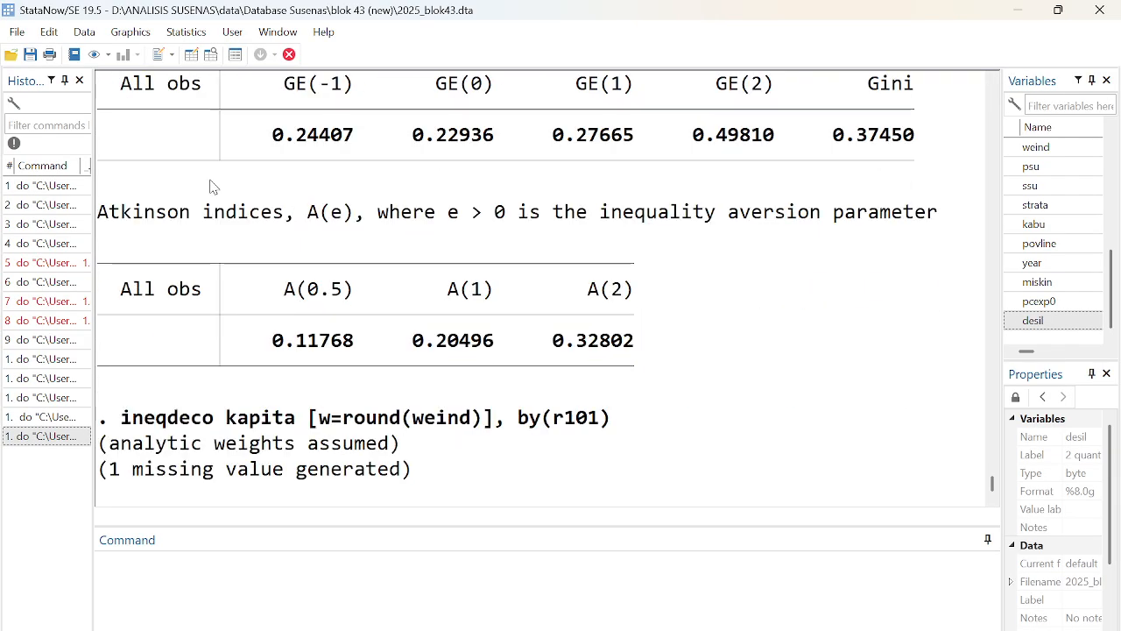
{"action": "scroll", "coordinate": [362, 243], "scroll_direction": "up", "scroll_amount": 4}
{"action": "scroll", "coordinate": [362, 303], "scroll_direction": "down", "scroll_amount": 1}
{"action": "scroll", "coordinate": [811, 424], "scroll_direction": "down", "scroll_amount": 2}
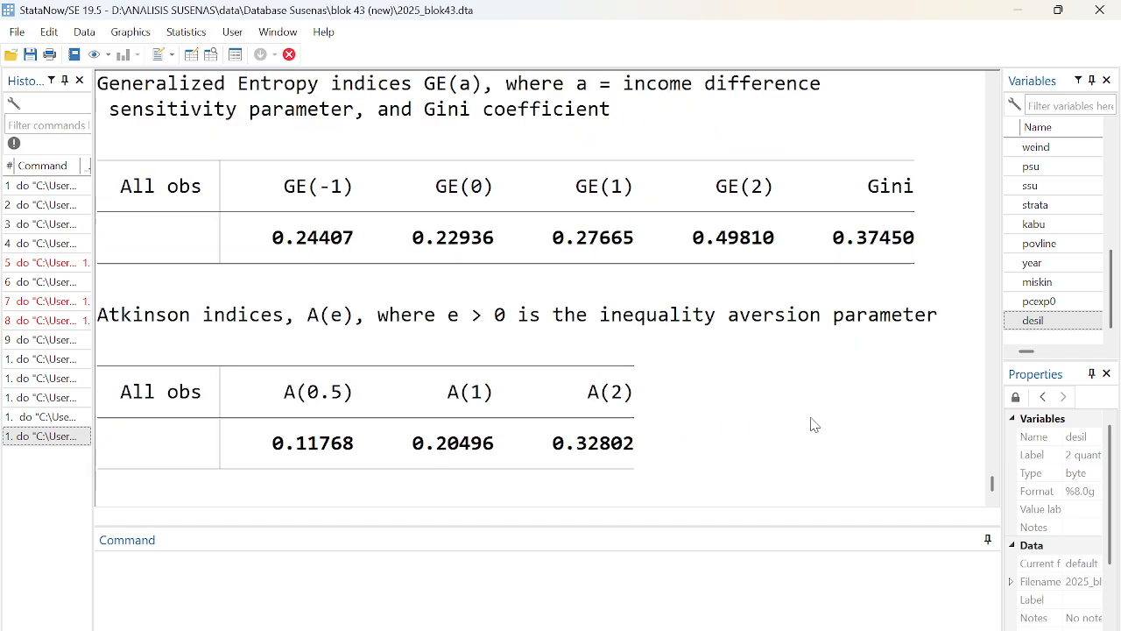
{"action": "right_click", "coordinate": [33, 283]}
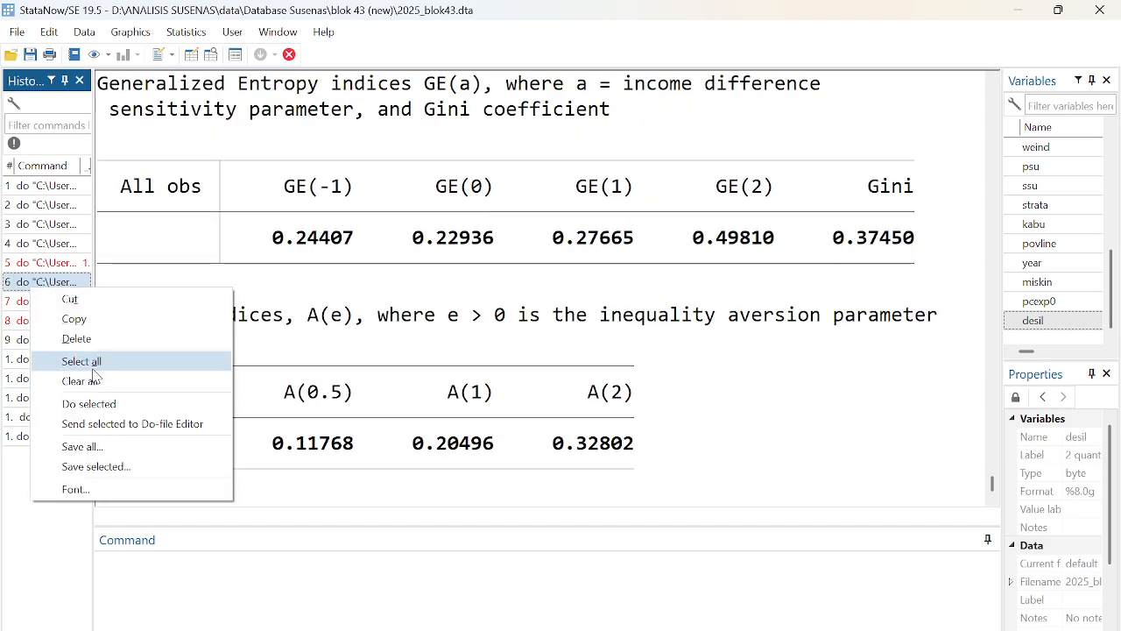
{"action": "left_click", "coordinate": [83, 380]}
- Examine the weighted desil frequency table at the end of the output, comparing the first and tenth groups and the total
{"action": "scroll", "coordinate": [670, 382], "scroll_direction": "down", "scroll_amount": 15}
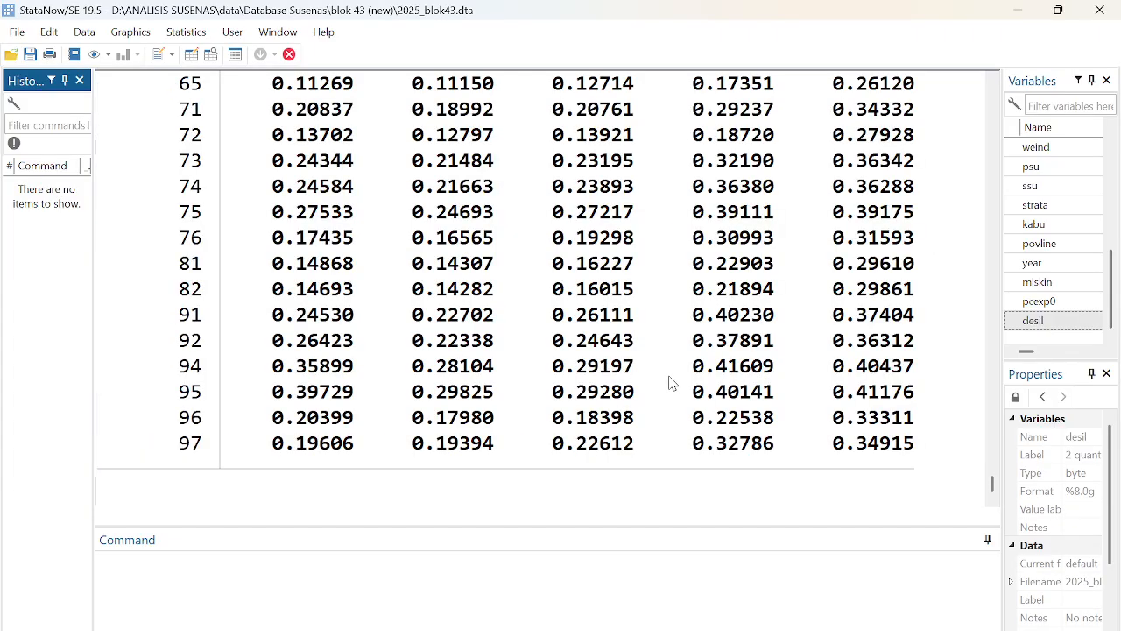
{"action": "scroll", "coordinate": [669, 382], "scroll_direction": "down", "scroll_amount": 12}
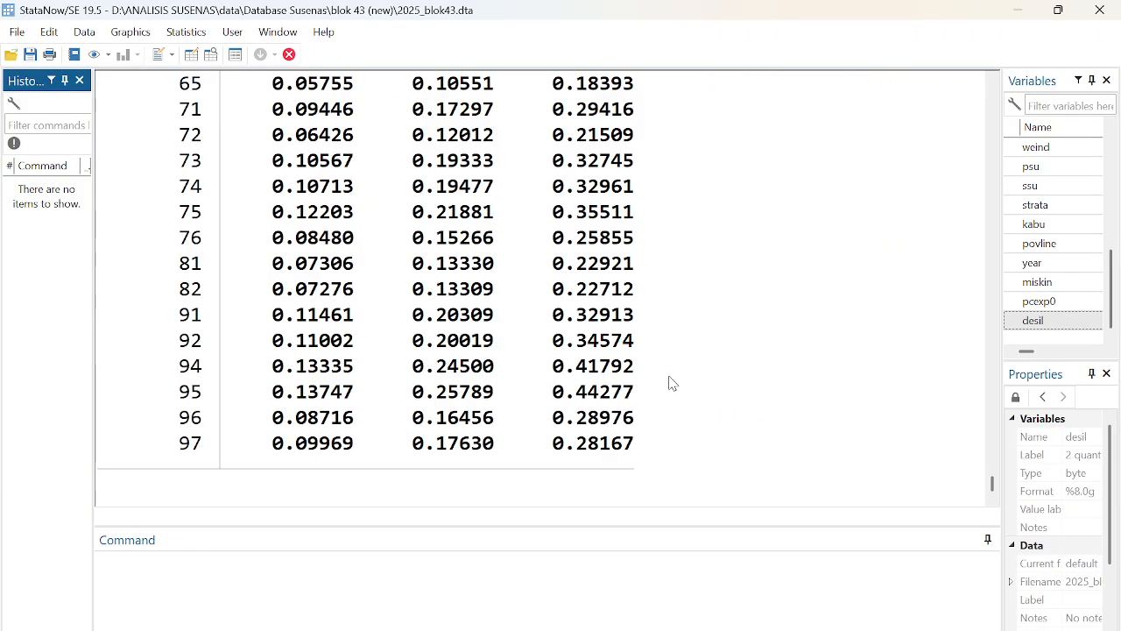
{"action": "scroll", "coordinate": [670, 382], "scroll_direction": "down", "scroll_amount": 7}
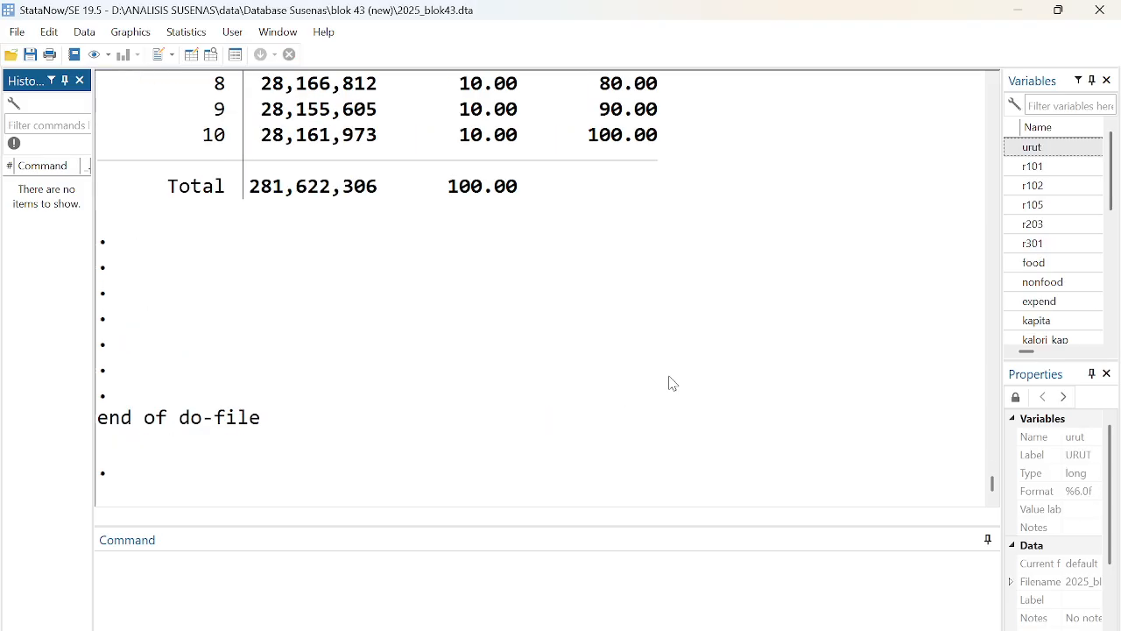
{"action": "scroll", "coordinate": [671, 134], "scroll_direction": "up", "scroll_amount": 4}
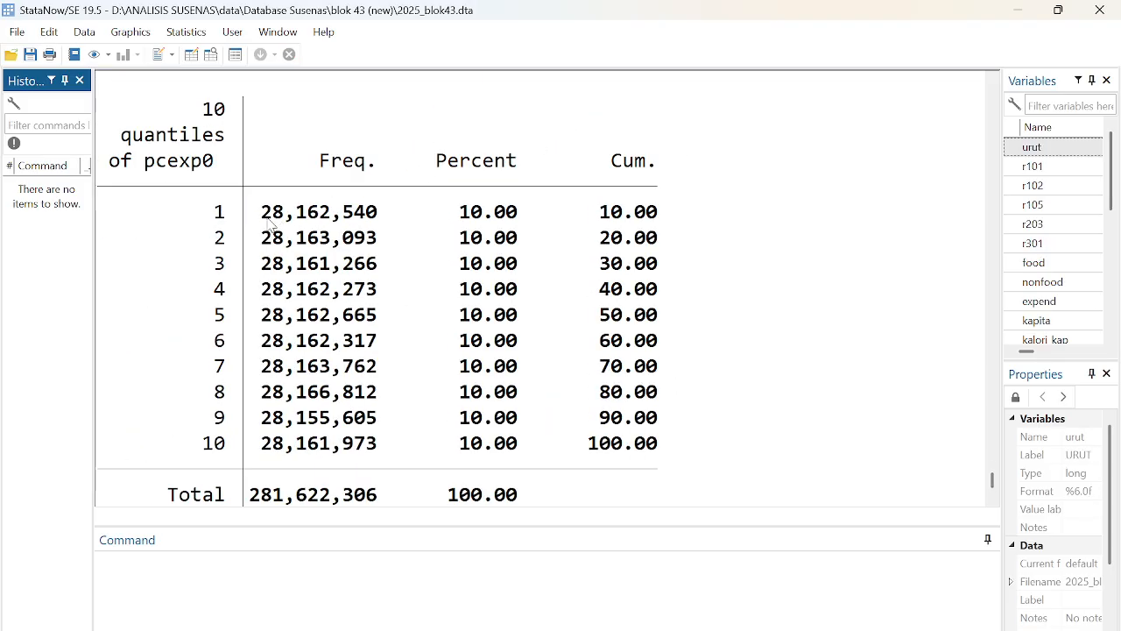
{"action": "left_click_drag", "start_coordinate": [216, 215], "coordinate": [385, 230]}
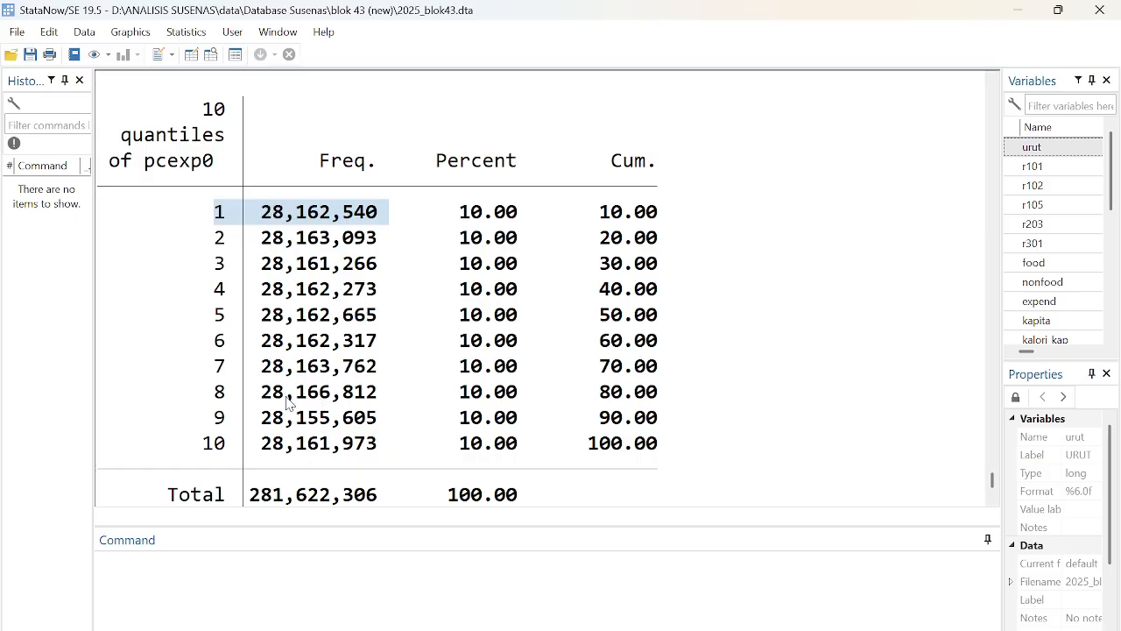
{"action": "left_click", "coordinate": [260, 208]}
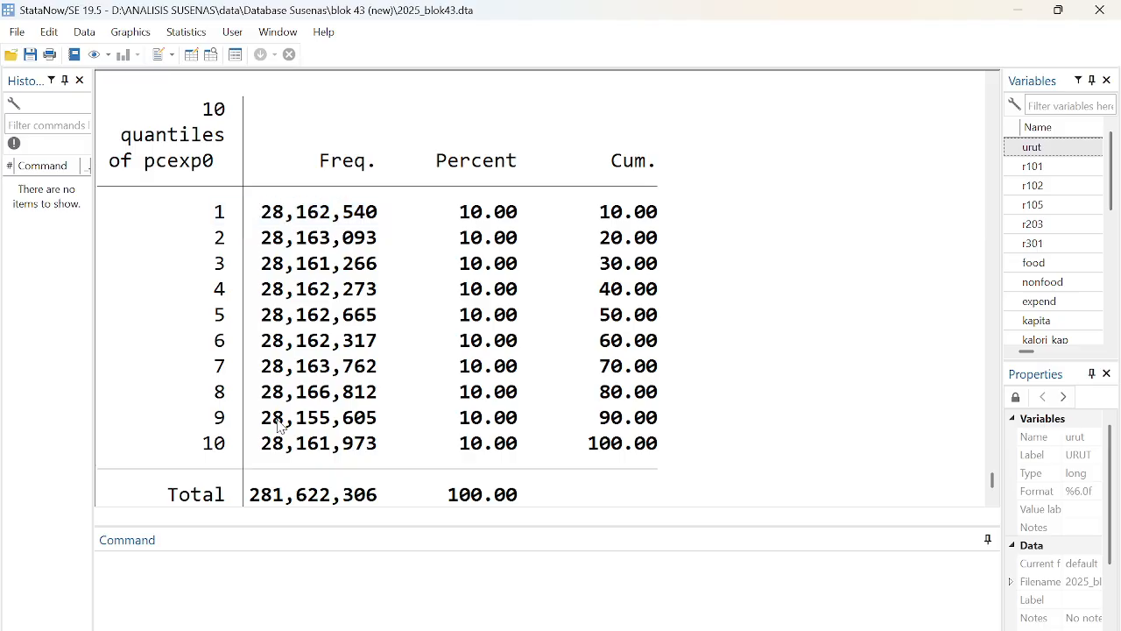
{"action": "left_click_drag", "start_coordinate": [261, 448], "coordinate": [359, 464]}
{"action": "scroll", "coordinate": [362, 399], "scroll_direction": "up", "scroll_amount": 4}
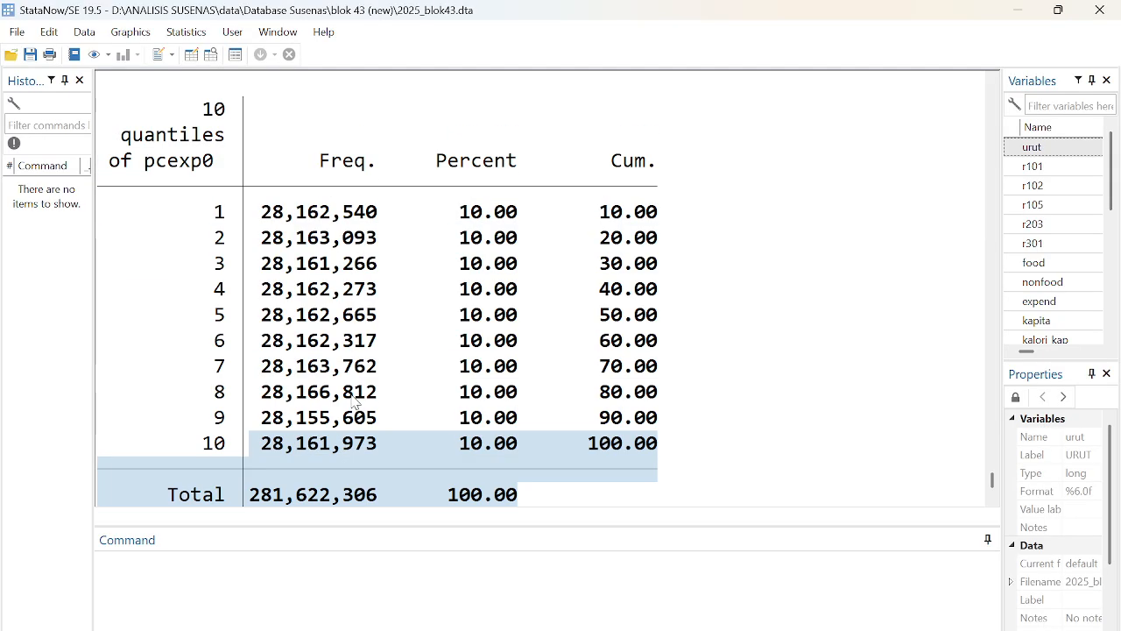
{"action": "left_click", "coordinate": [336, 452]}
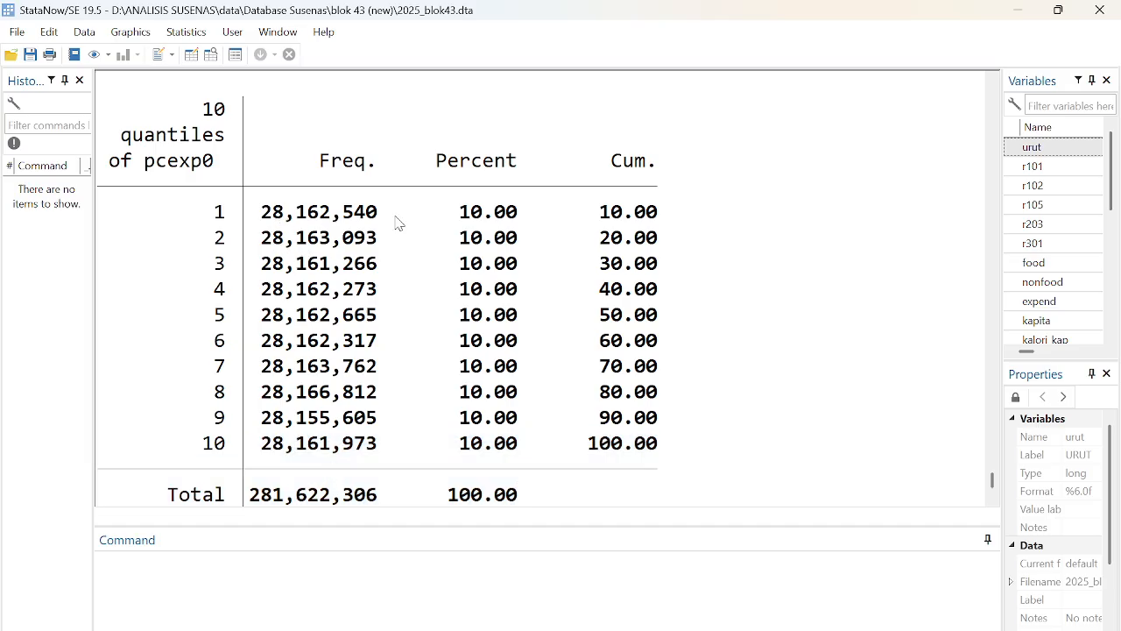
{"action": "scroll", "coordinate": [394, 407], "scroll_direction": "down", "scroll_amount": 2}
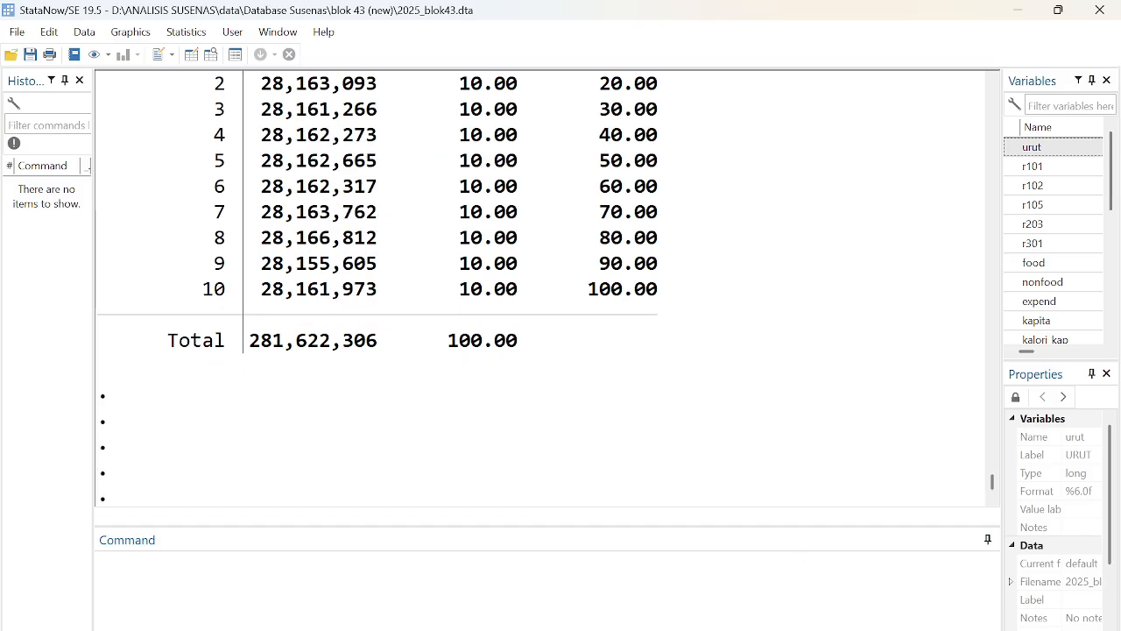
- Return to the do-file and write "tab miskin desil [w=round(weind)]" on line 45, below the tab desil command
{"action": "mouse_move", "coordinate": [793, 628]}
{"action": "left_click", "coordinate": [855, 610]}
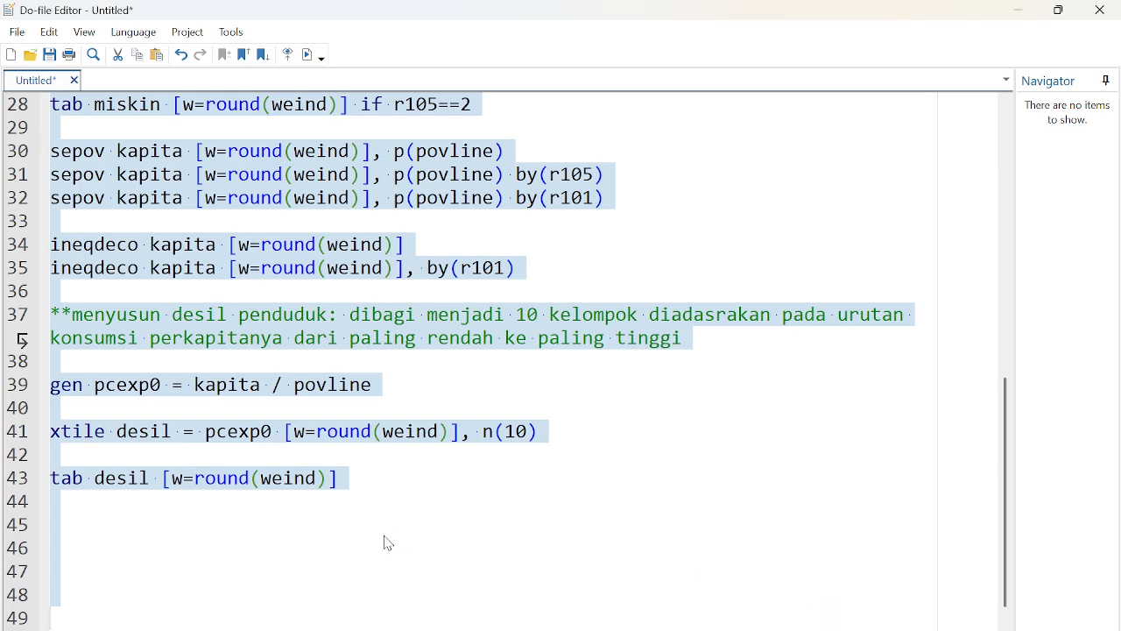
{"action": "left_click", "coordinate": [393, 482]}
{"action": "key", "text": "Return"}
{"action": "key", "text": "Return"}
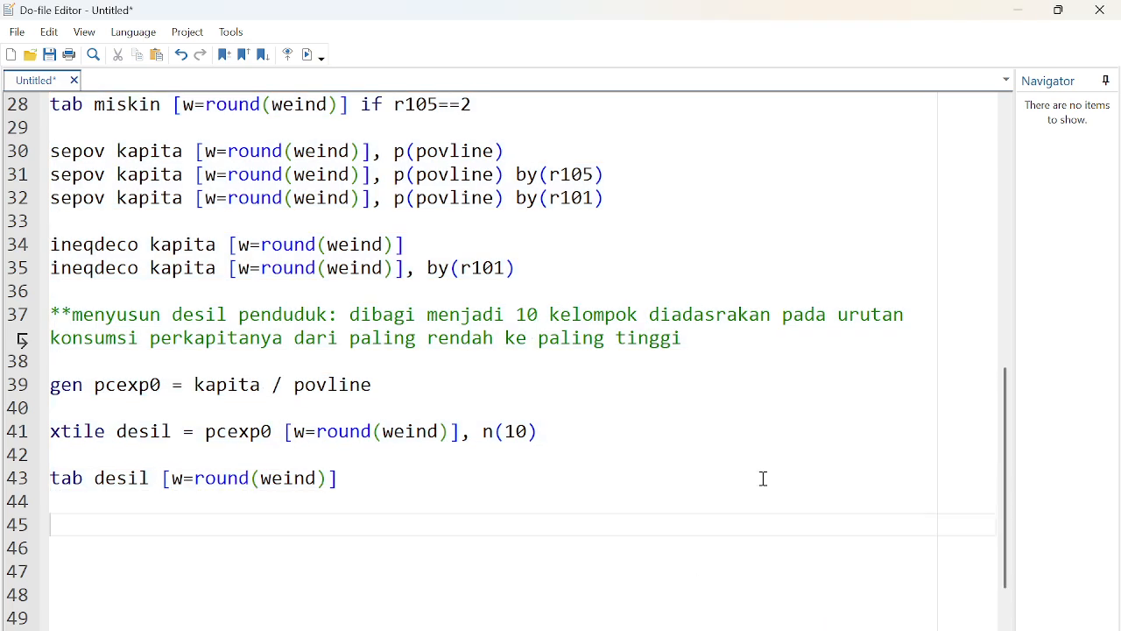
{"action": "type", "text": "tab desil"}
{"action": "key", "text": "ctrl+Left"}
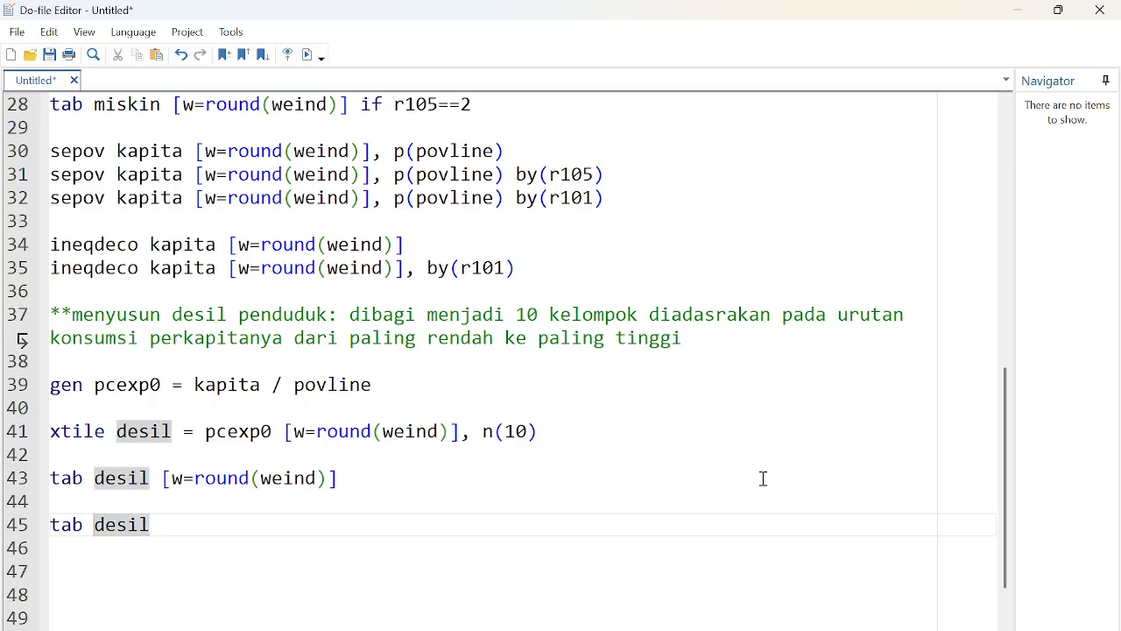
{"action": "type", "text": "miskin desil  "}
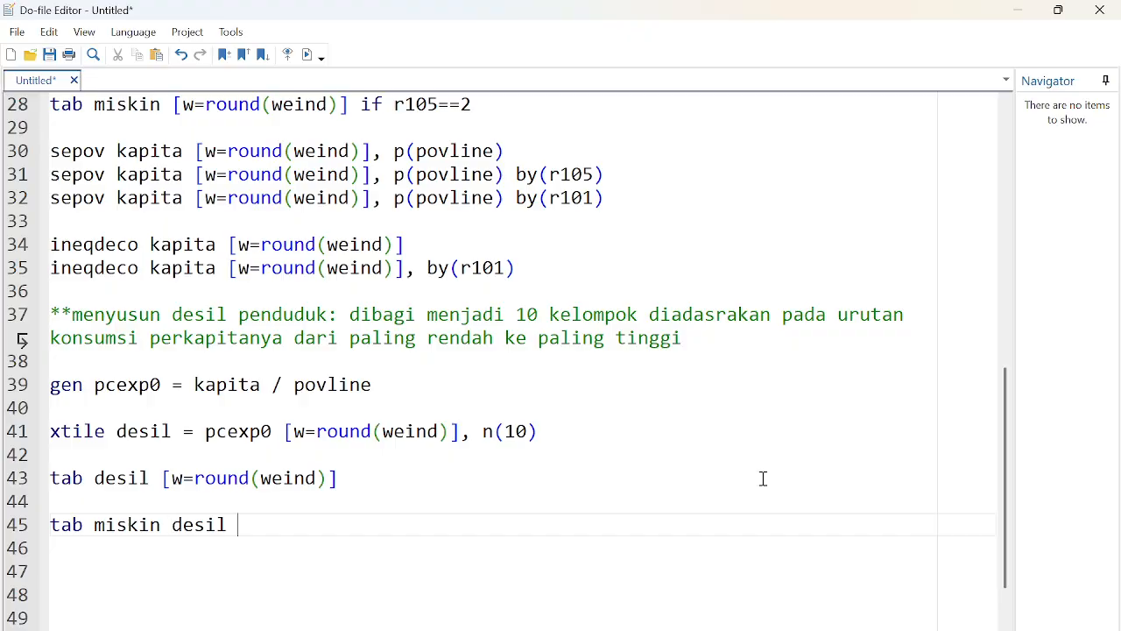
{"action": "type", "text": "[w=roun"}
{"action": "type", "text": "d(weind"}
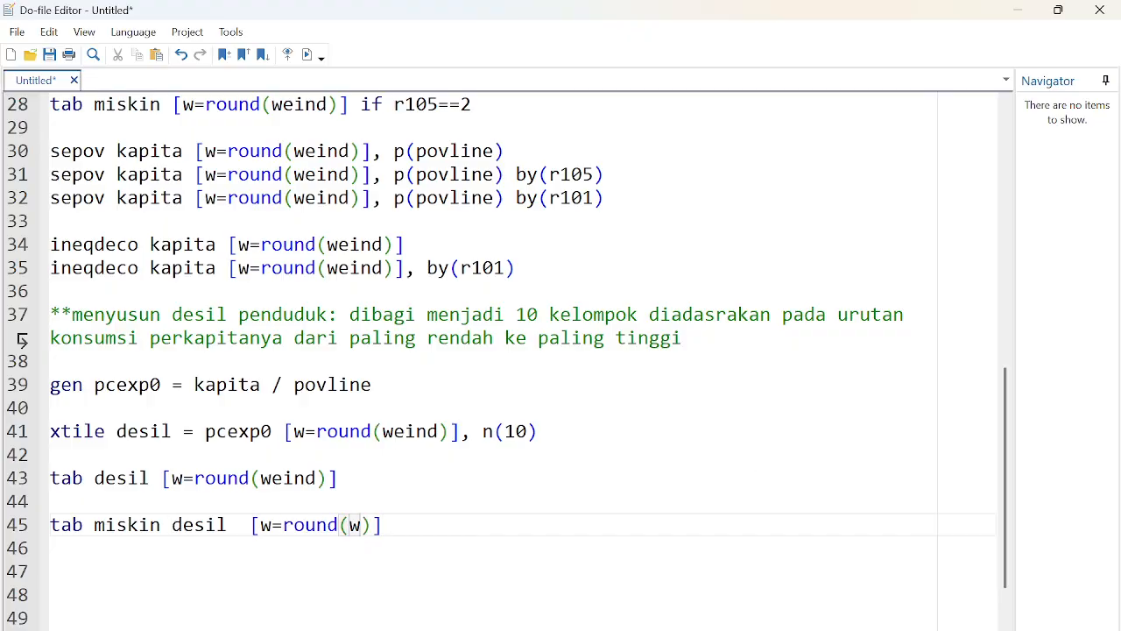
- Run only the tab miskin desil line and examine the cross-tabulation of poverty status by decile
{"action": "key", "text": "End"}
{"action": "key", "text": "shift+Up"}
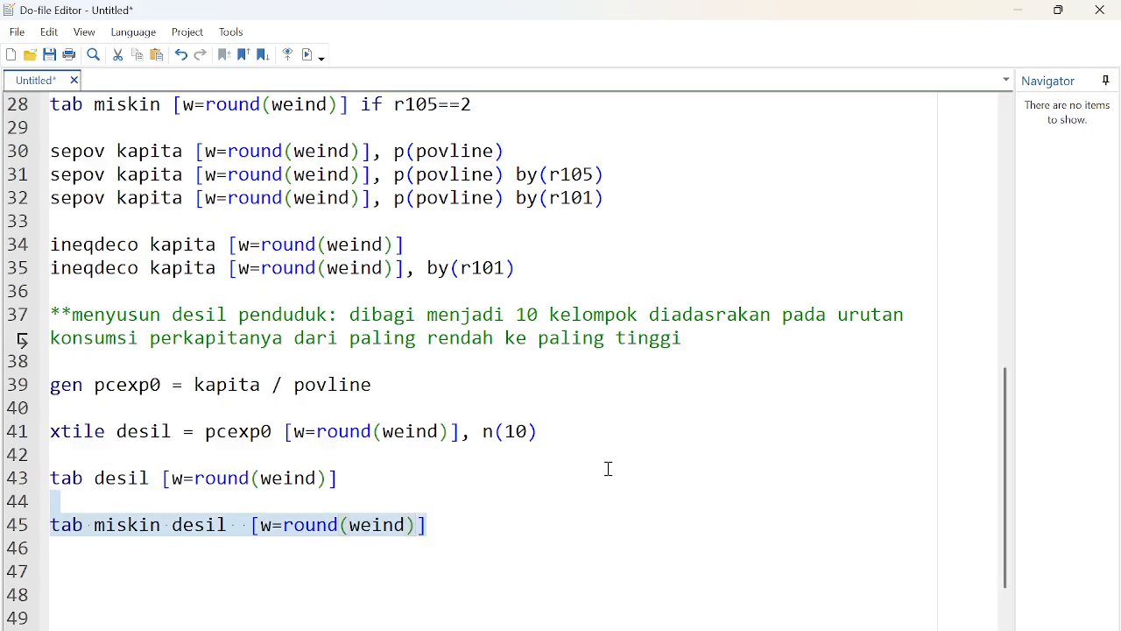
{"action": "key", "text": "ctrl+d"}
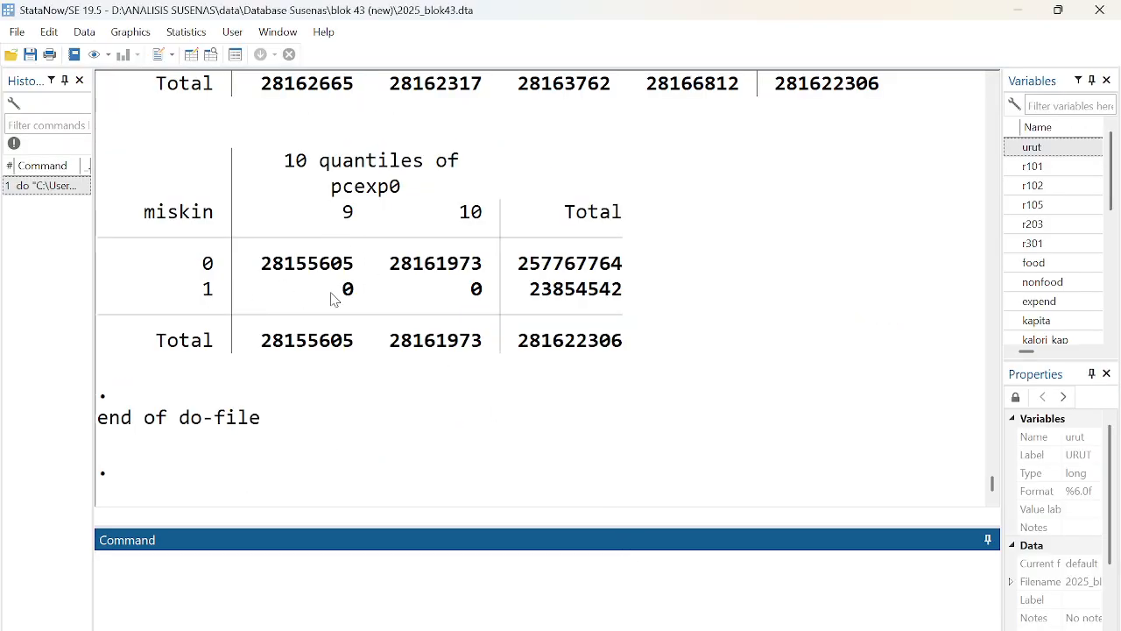
{"action": "scroll", "coordinate": [435, 282], "scroll_direction": "up", "scroll_amount": 2}
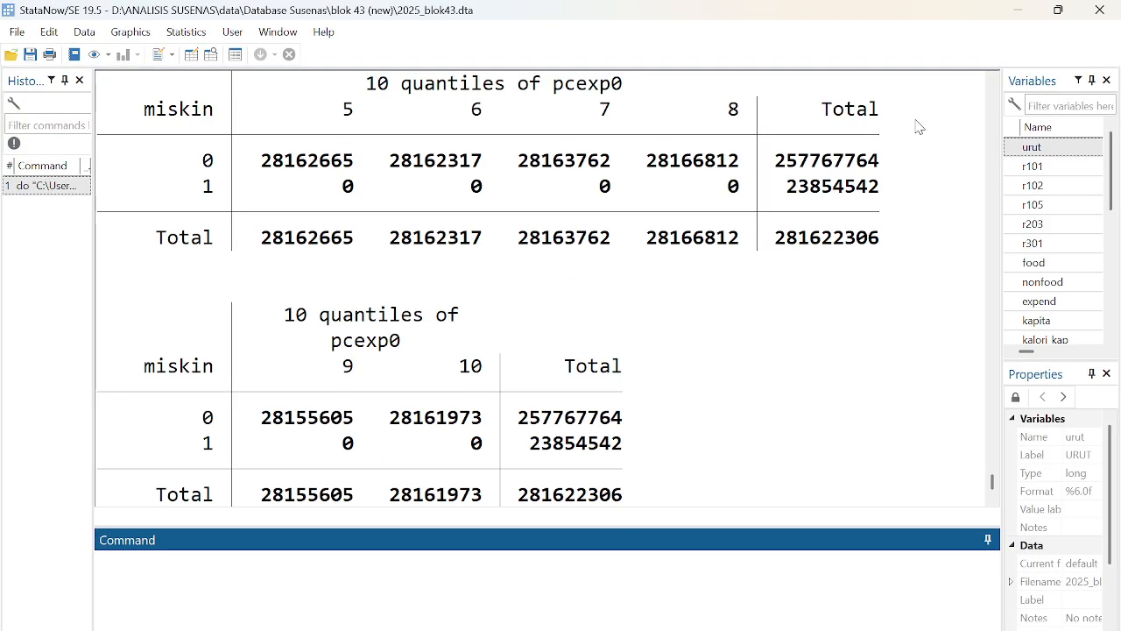
{"action": "scroll", "coordinate": [383, 136], "scroll_direction": "up", "scroll_amount": 2}
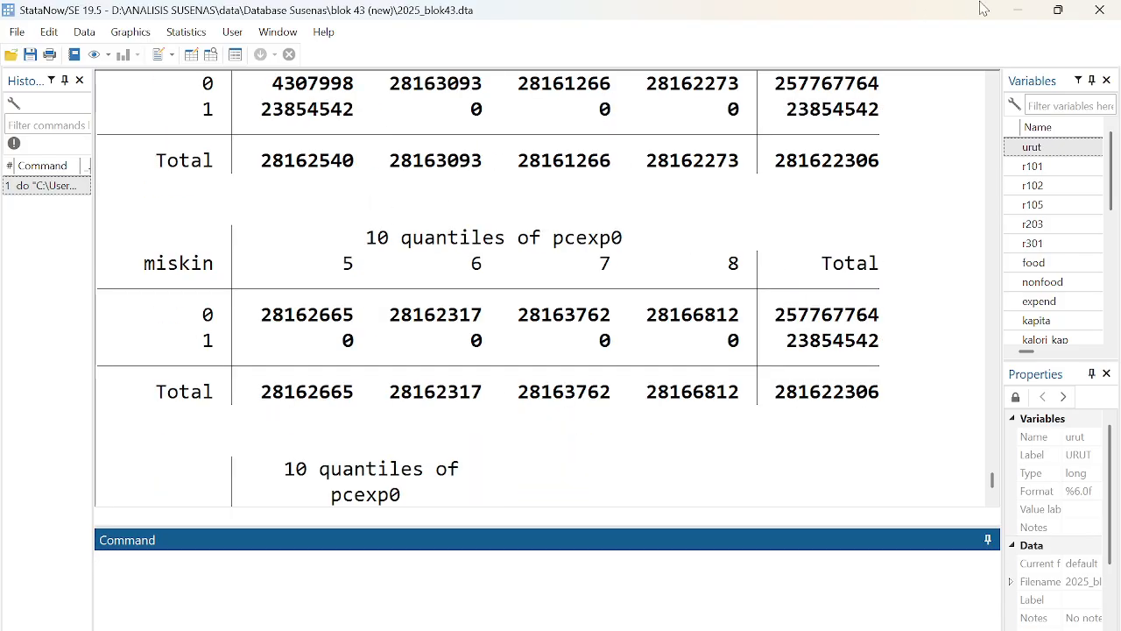
- Return to the do-file and reorder line 45 so desil comes before miskin: "tab desil miskin [w=round(weind)]"
{"action": "left_click", "coordinate": [1018, 10]}
{"action": "left_click", "coordinate": [704, 531]}
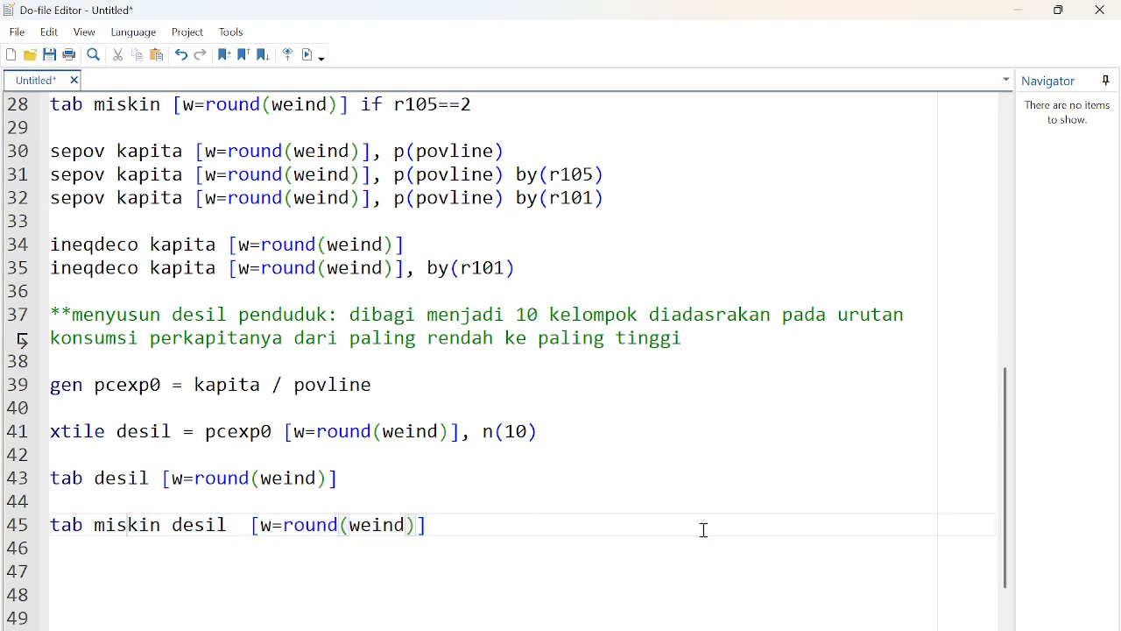
{"action": "key", "text": "Up"}
{"action": "key", "text": "Up"}
{"action": "key", "text": "Down"}
{"action": "key", "text": "Down"}
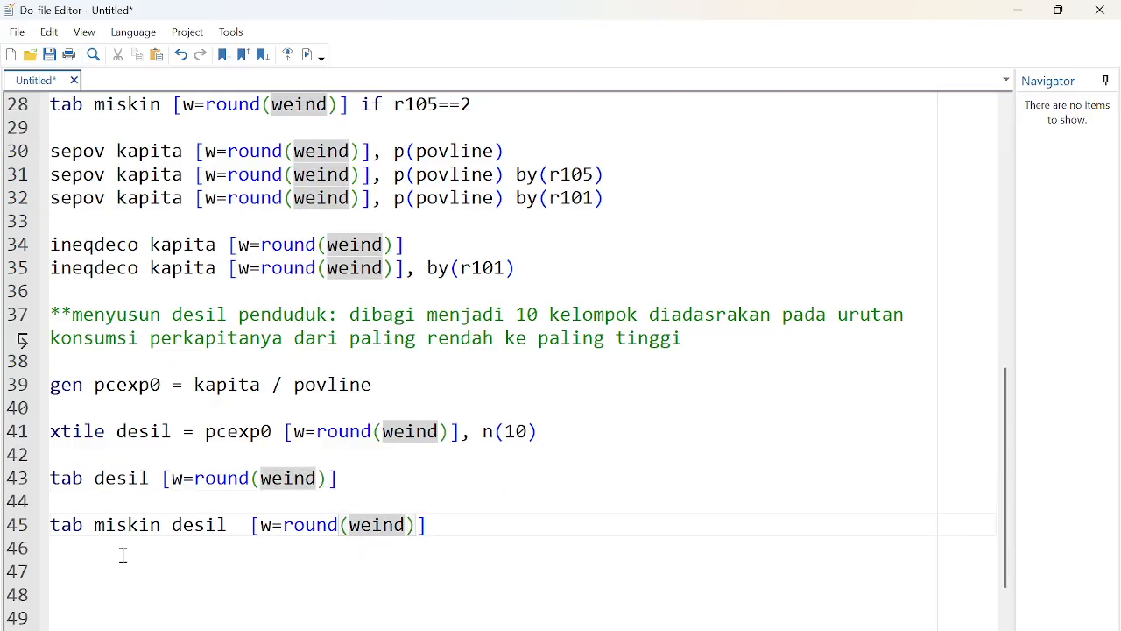
{"action": "double_click", "coordinate": [96, 530]}
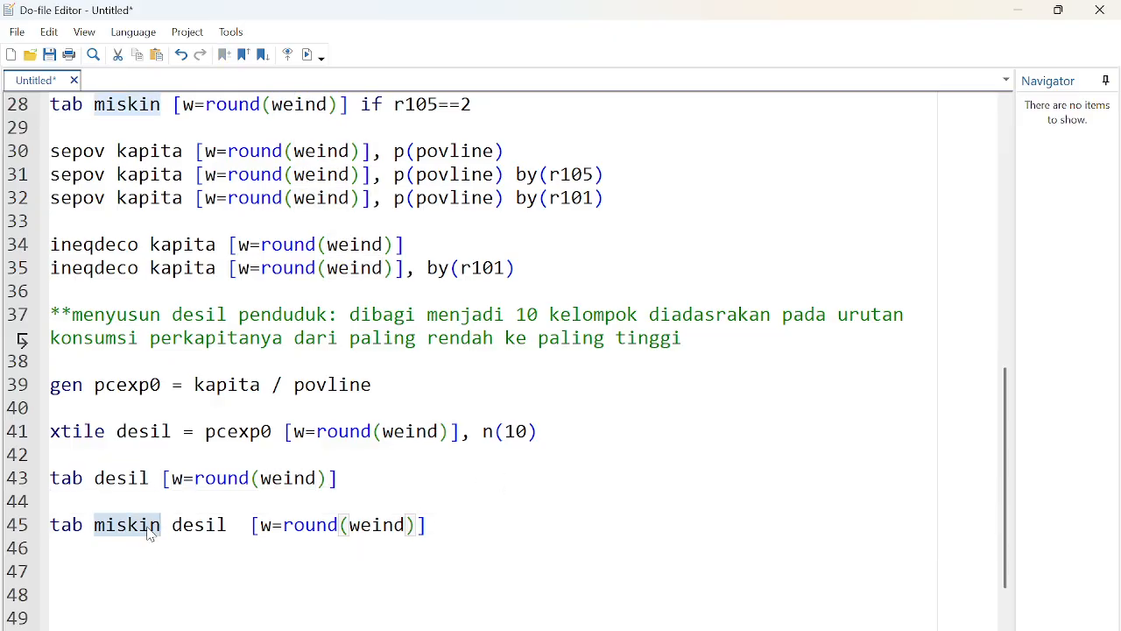
{"action": "left_click_drag", "start_coordinate": [150, 531], "coordinate": [240, 529]}
{"action": "left_click", "coordinate": [223, 572]}
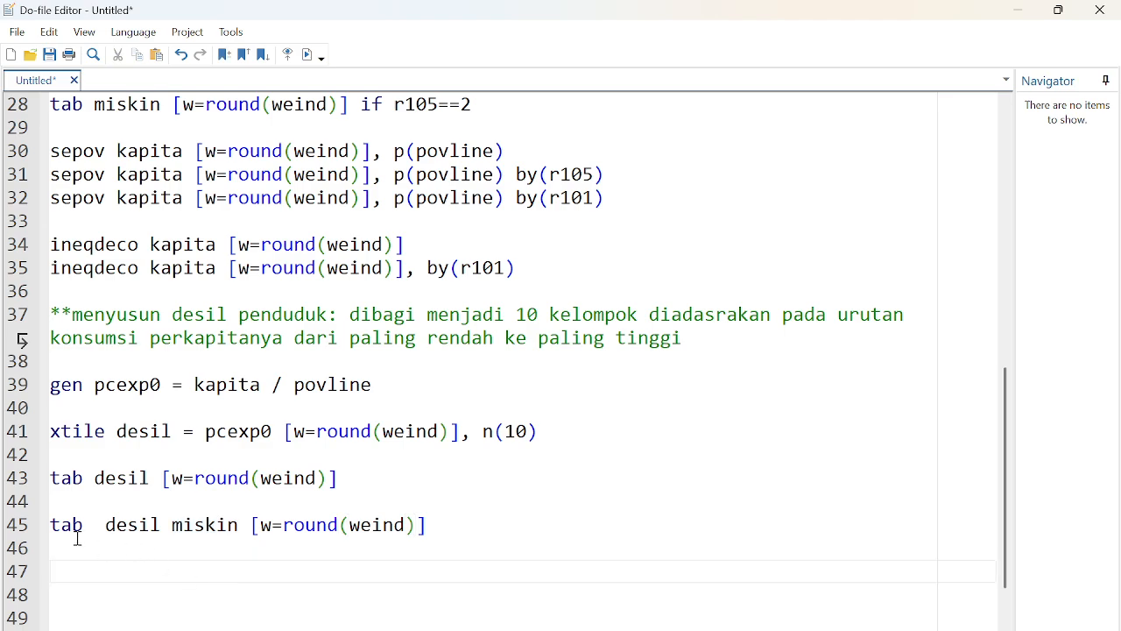
- Run only the tab desil miskin line and show the start of its table in the results
{"action": "left_click_drag", "start_coordinate": [53, 528], "coordinate": [485, 532]}
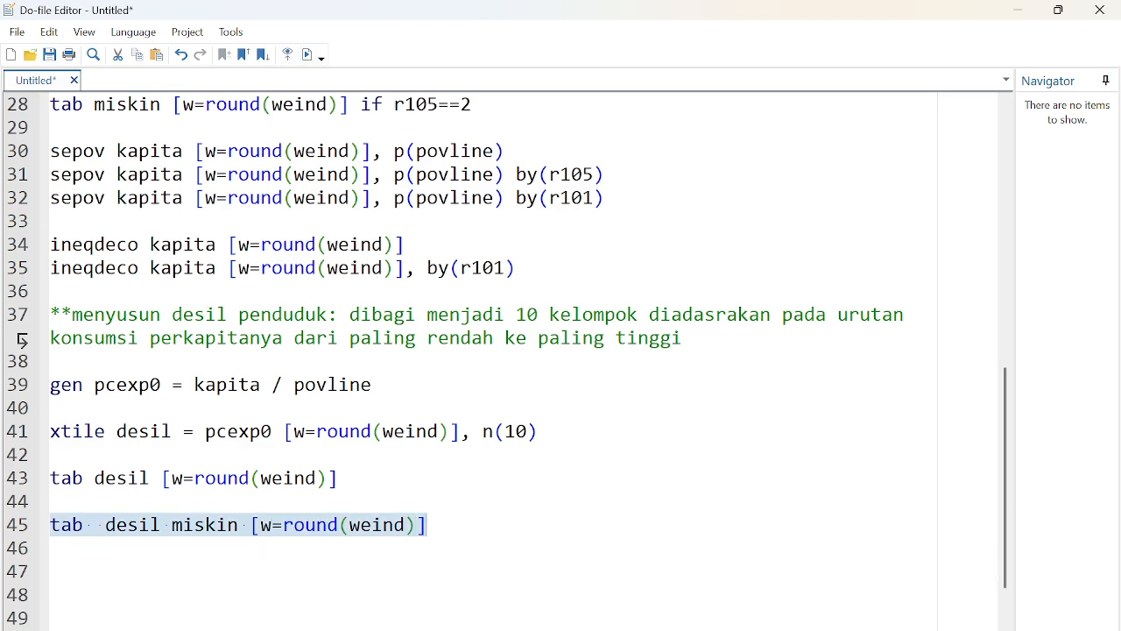
{"action": "mouse_move", "coordinate": [792, 628]}
{"action": "left_click", "coordinate": [729, 620]}
{"action": "scroll", "coordinate": [350, 295], "scroll_direction": "up", "scroll_amount": 3}
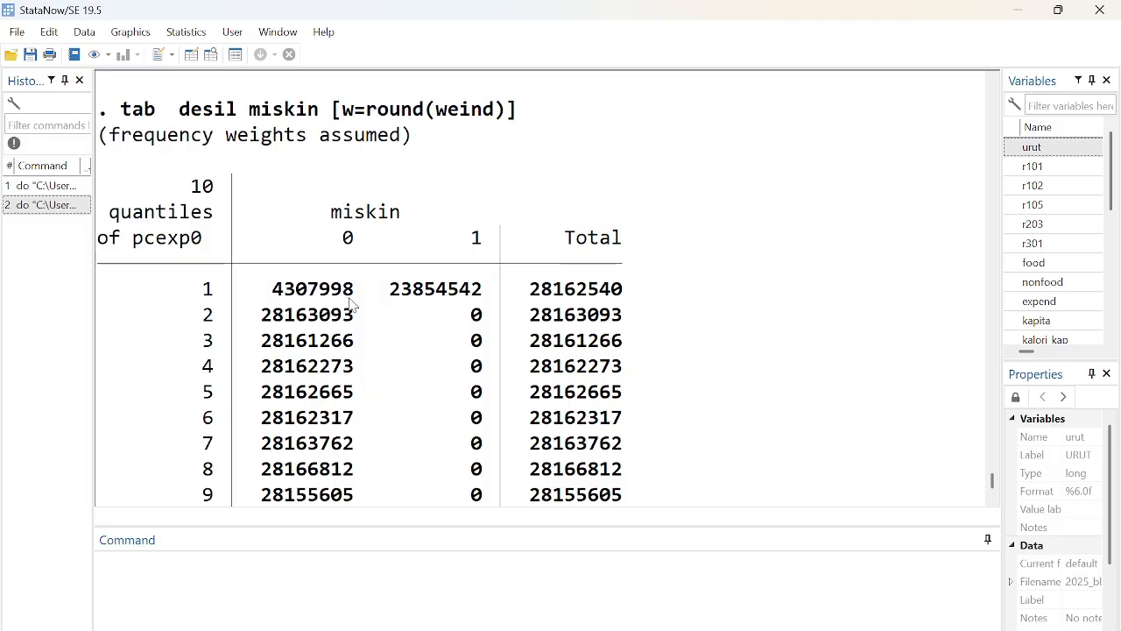
- Examine the decile-by-poverty table, comparing poor and non-poor counts in decile 1 and the rows for deciles 1 to 4
{"action": "left_click_drag", "start_coordinate": [260, 291], "coordinate": [347, 299]}
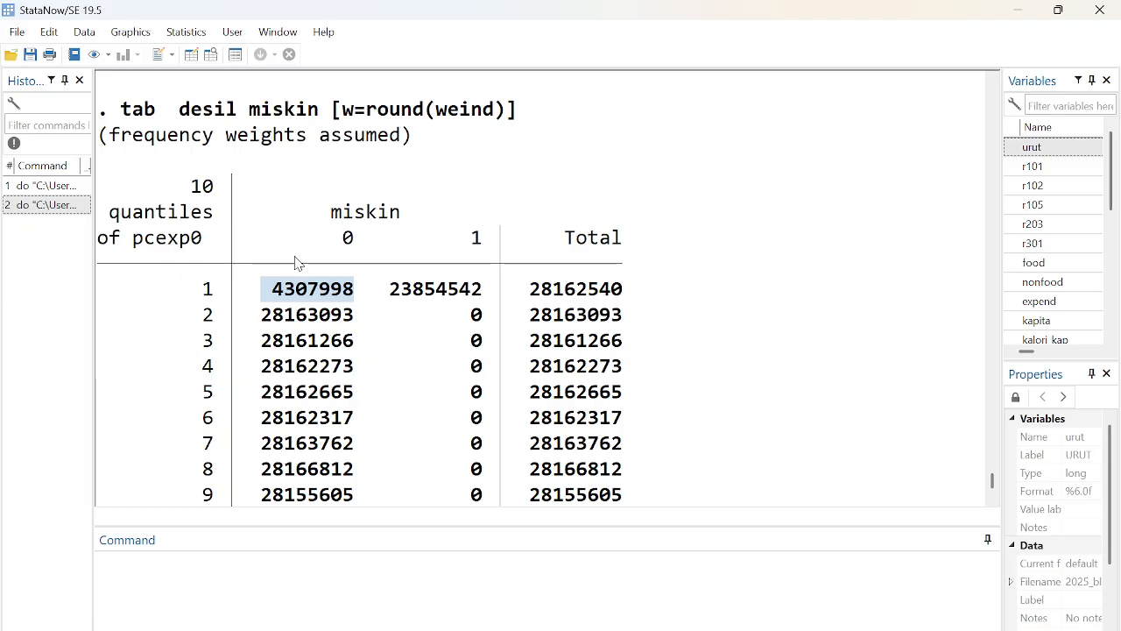
{"action": "left_click", "coordinate": [324, 298]}
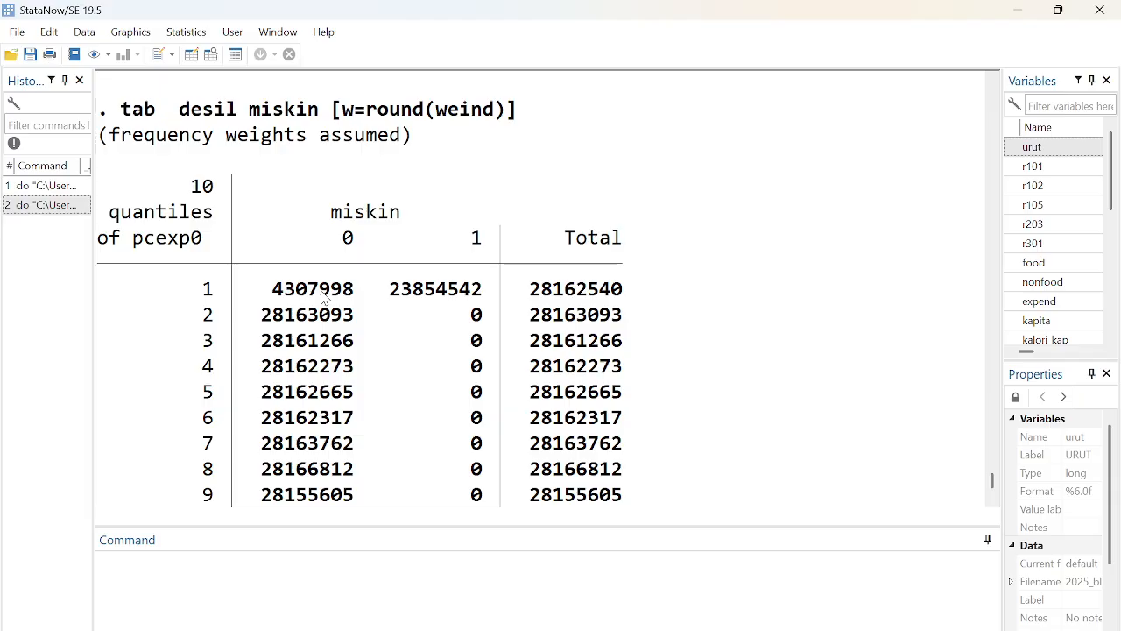
{"action": "left_click_drag", "start_coordinate": [202, 298], "coordinate": [375, 296]}
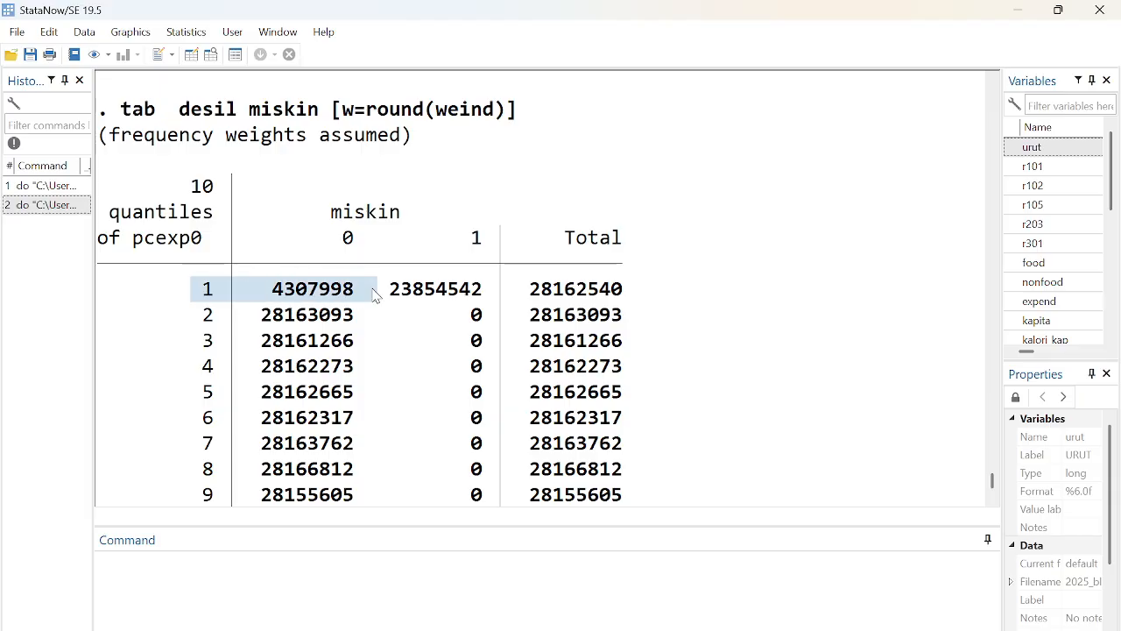
{"action": "left_click_drag", "start_coordinate": [207, 296], "coordinate": [486, 310]}
{"action": "left_click", "coordinate": [301, 296]}
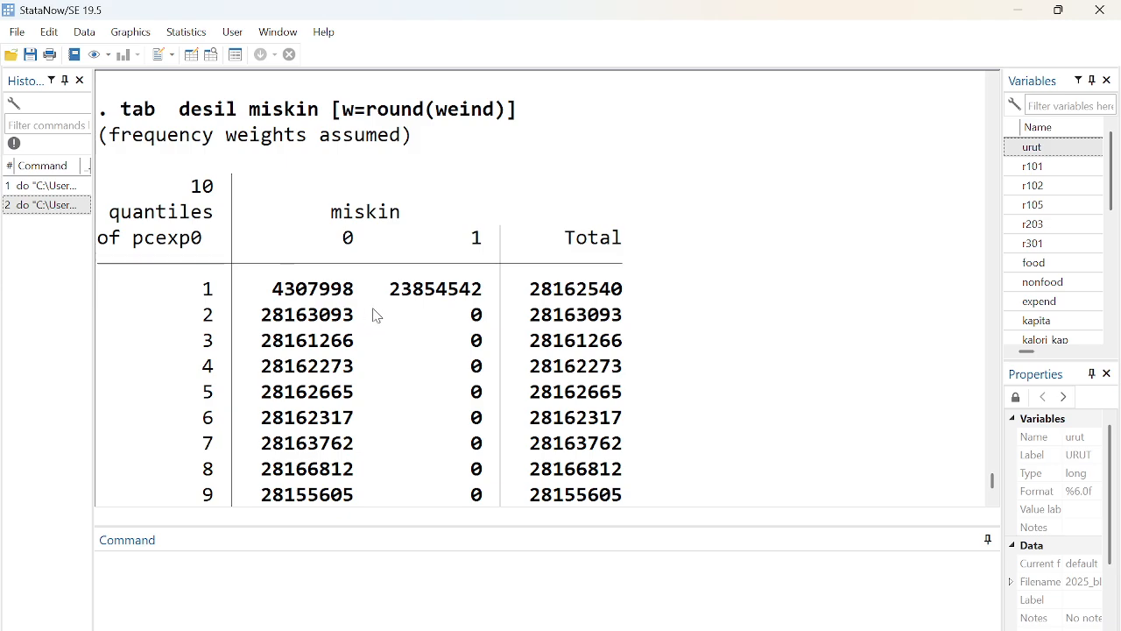
{"action": "left_click_drag", "start_coordinate": [378, 286], "coordinate": [483, 295]}
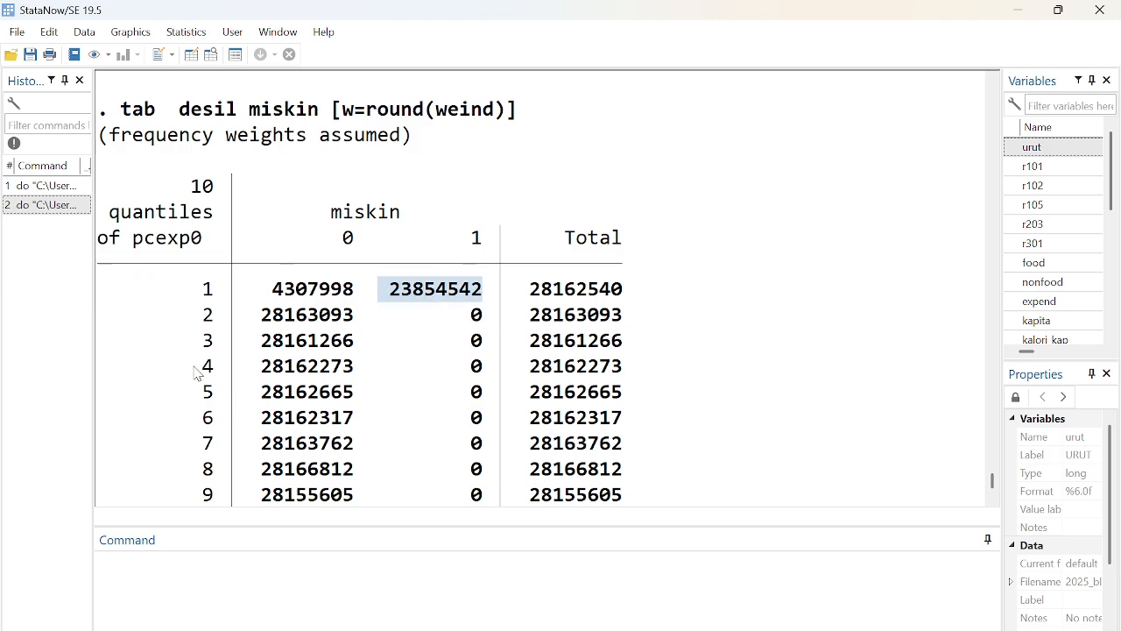
{"action": "left_click_drag", "start_coordinate": [196, 372], "coordinate": [638, 266]}
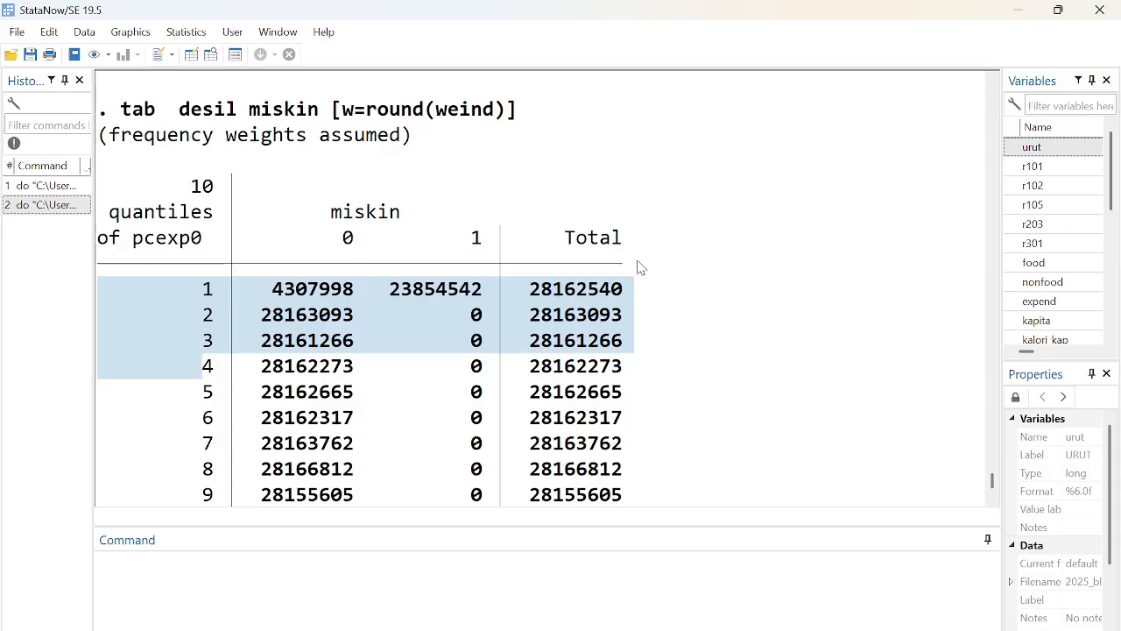
{"action": "left_click", "coordinate": [185, 288]}
{"action": "left_click_drag", "start_coordinate": [145, 273], "coordinate": [645, 371]}
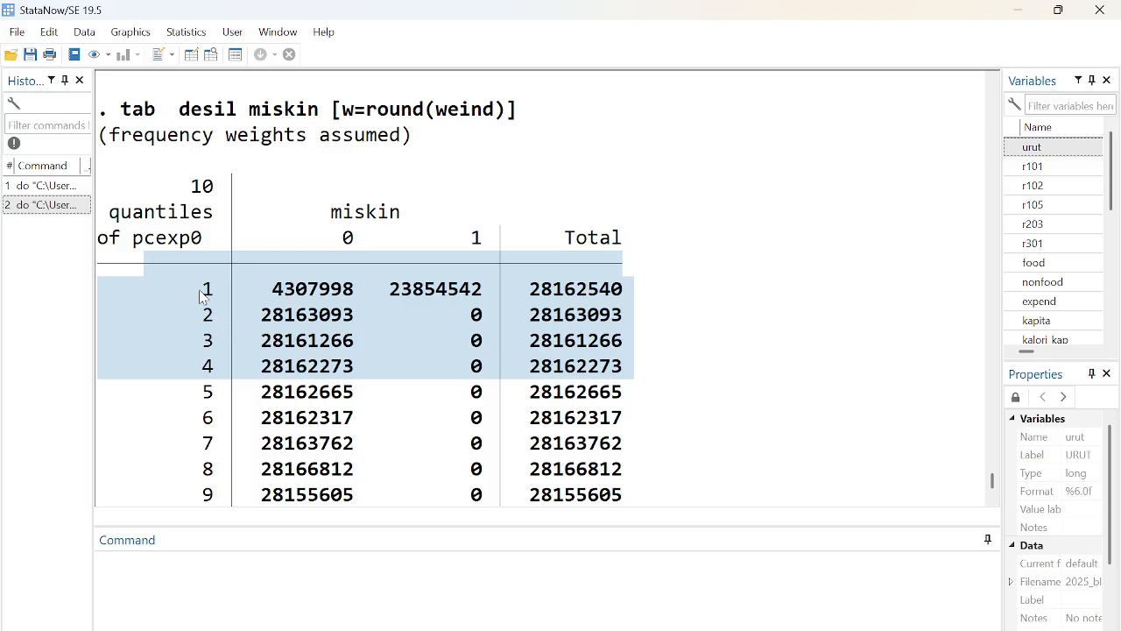
{"action": "left_click", "coordinate": [194, 261]}
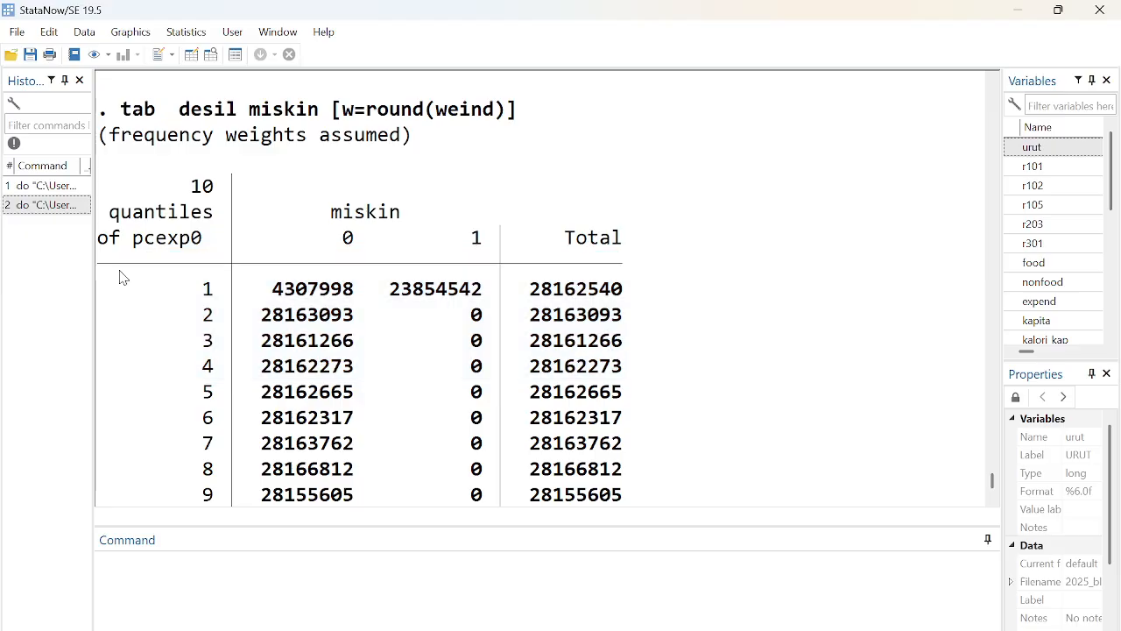
{"action": "left_click_drag", "start_coordinate": [117, 275], "coordinate": [589, 365]}
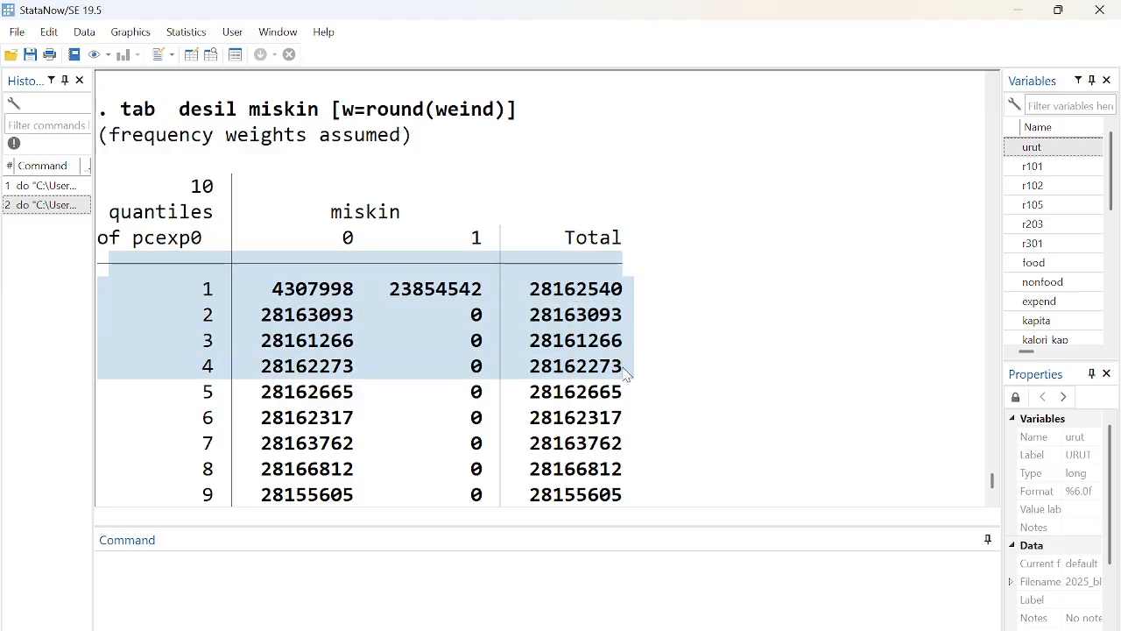
{"action": "left_click", "coordinate": [709, 358]}
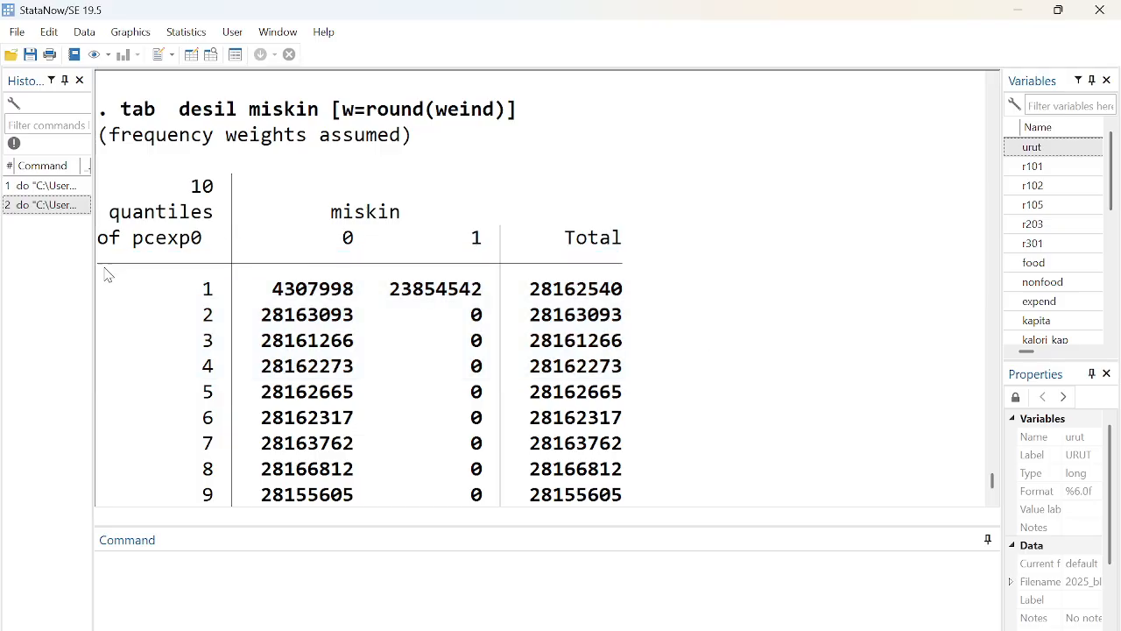
{"action": "left_click_drag", "start_coordinate": [105, 274], "coordinate": [701, 370]}
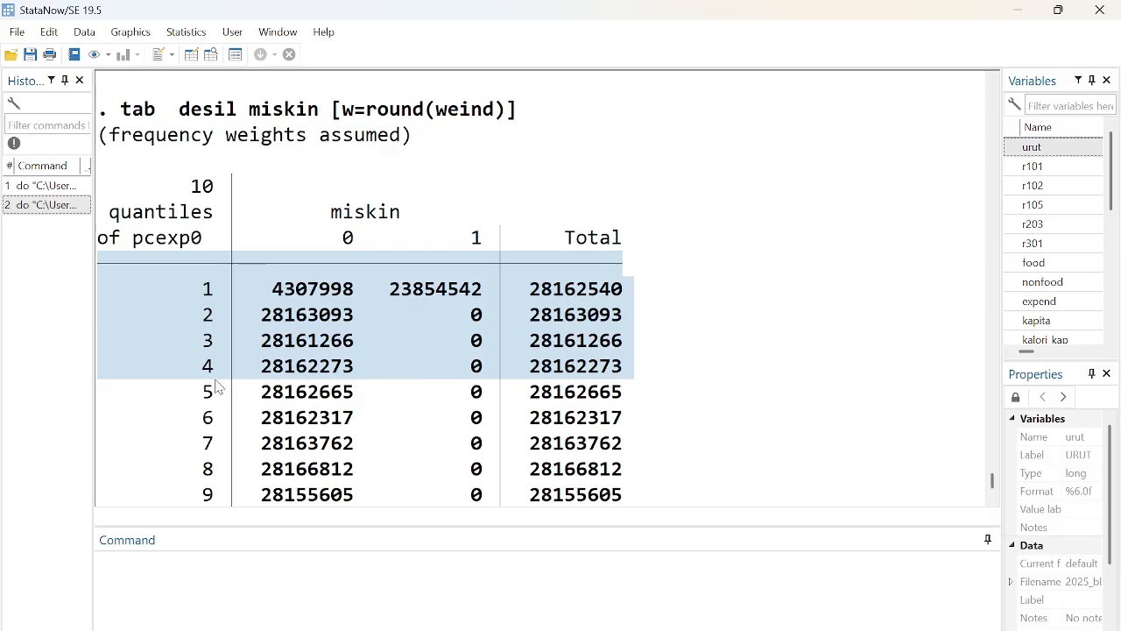
{"action": "left_click", "coordinate": [709, 368]}
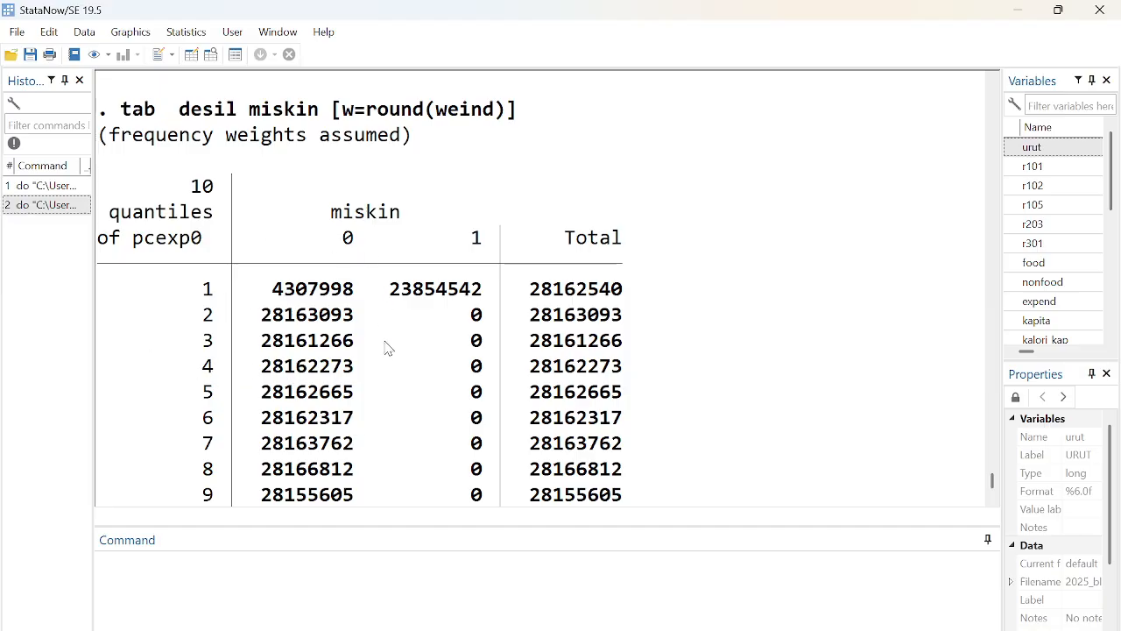
- Return to the do-file and delete the blank lines between the decile commands and directly above and below the decile comment
{"action": "left_click", "coordinate": [1017, 11]}
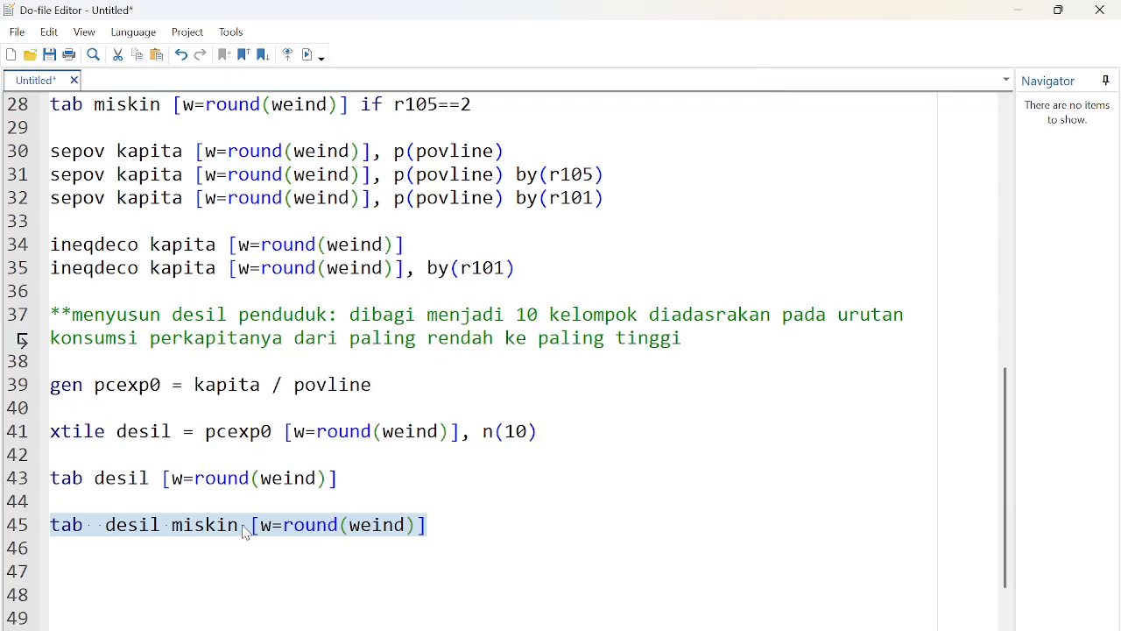
{"action": "left_click", "coordinate": [438, 523]}
{"action": "key", "text": "Return"}
{"action": "key", "text": "Return"}
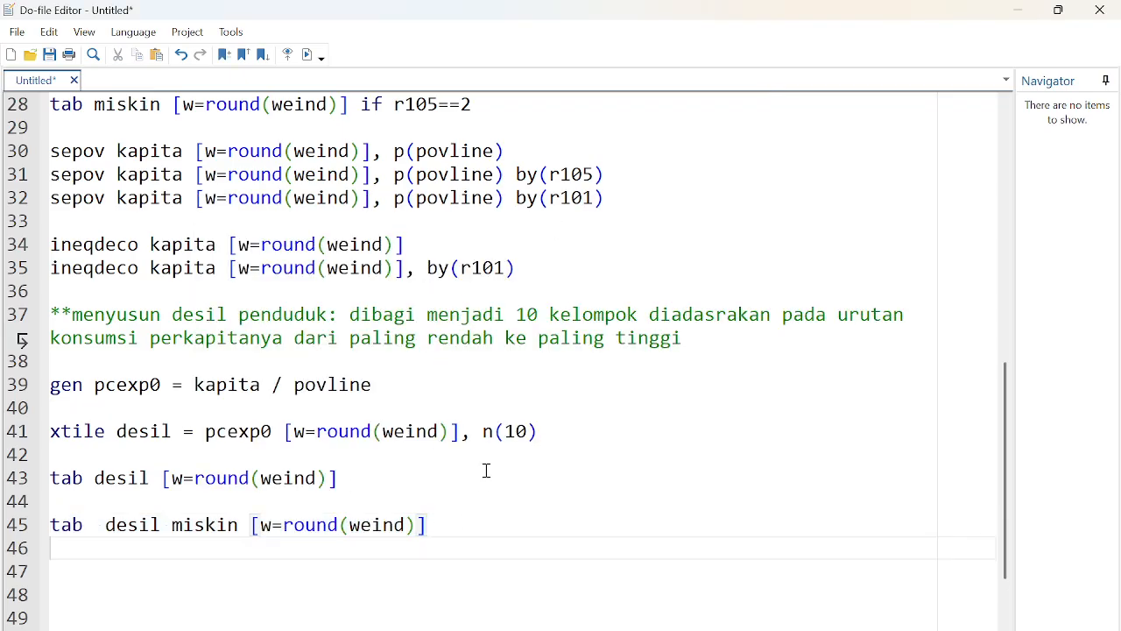
{"action": "left_click", "coordinate": [321, 497]}
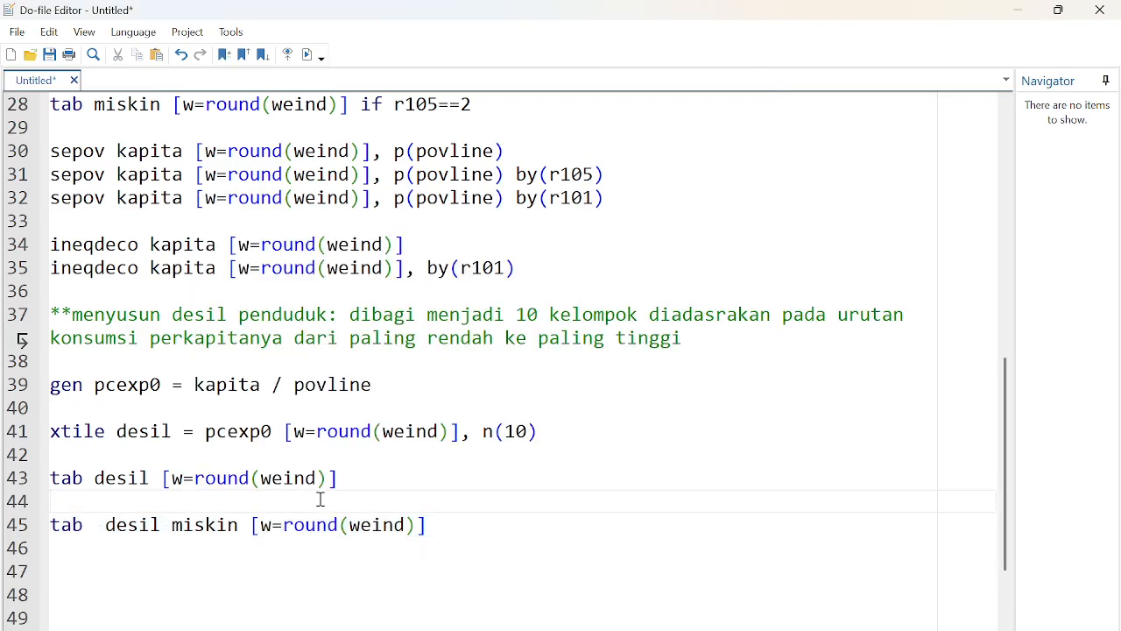
{"action": "key", "text": "Delete"}
{"action": "left_click", "coordinate": [162, 454]}
{"action": "key", "text": "Delete"}
{"action": "left_click", "coordinate": [71, 408]}
{"action": "key", "text": "Delete"}
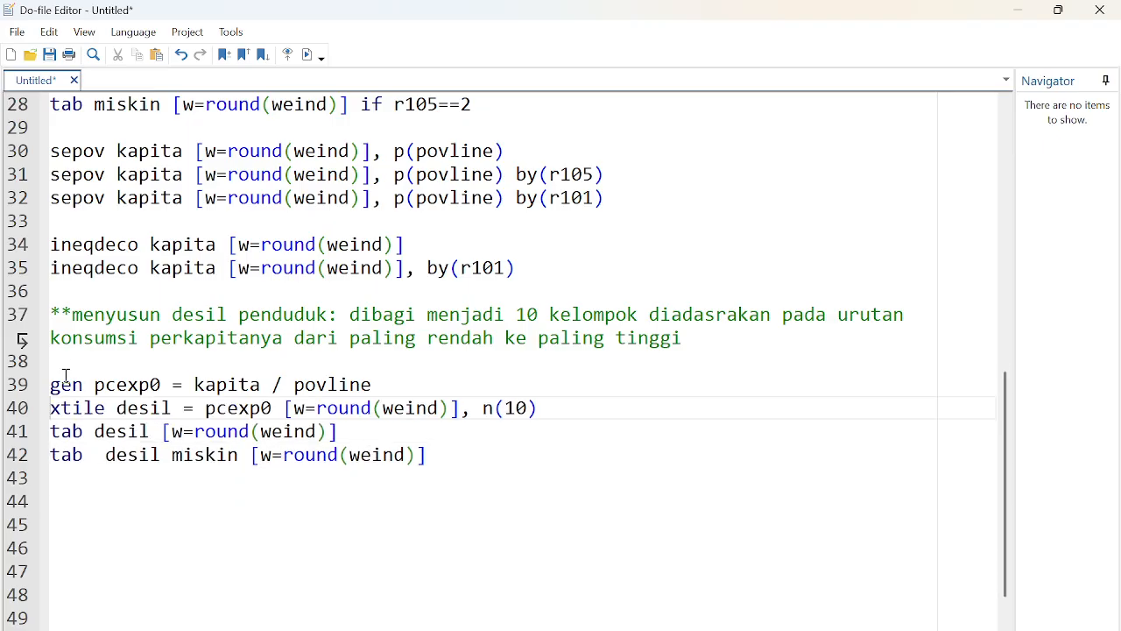
{"action": "left_click", "coordinate": [66, 363]}
{"action": "key", "text": "Delete"}
{"action": "left_click", "coordinate": [67, 289]}
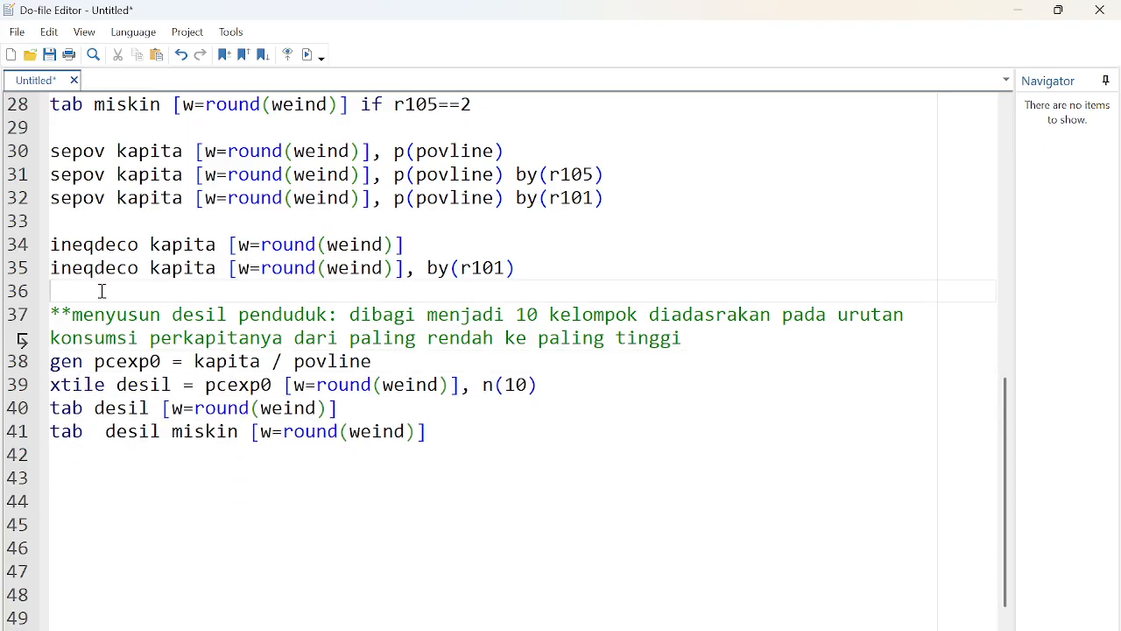
{"action": "key", "text": "Delete"}
- Review the do-file from the data-loading commands down to the decile section
{"action": "left_click_drag", "start_coordinate": [90, 318], "coordinate": [138, 342]}
{"action": "scroll", "coordinate": [178, 341], "scroll_direction": "up", "scroll_amount": 3}
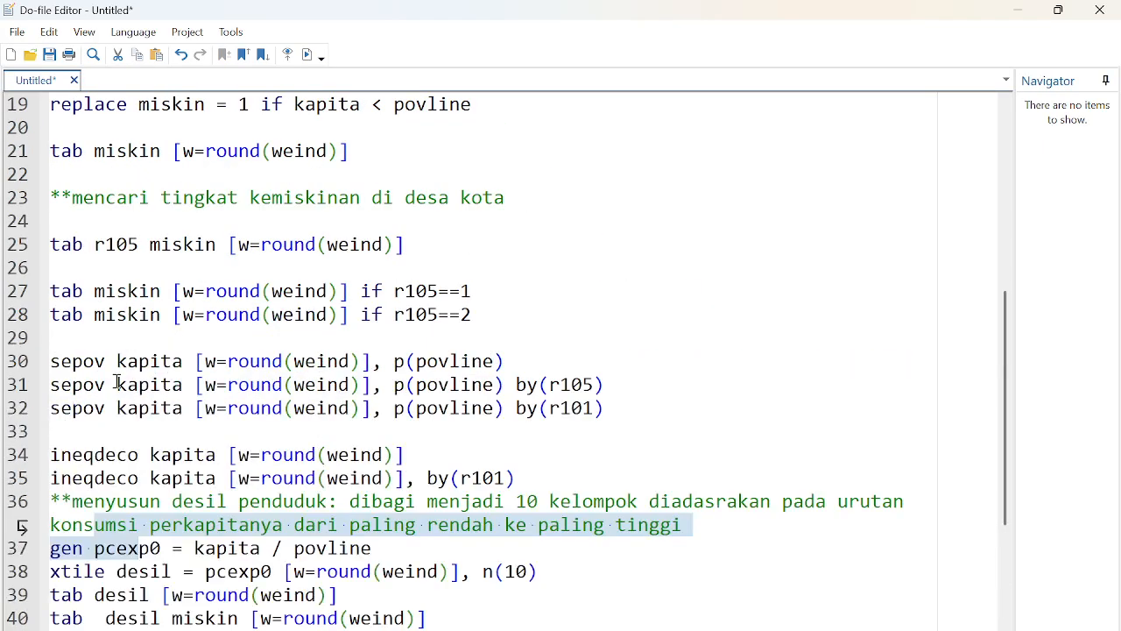
{"action": "scroll", "coordinate": [321, 375], "scroll_direction": "down", "scroll_amount": 1}
{"action": "scroll", "coordinate": [410, 387], "scroll_direction": "up", "scroll_amount": 4}
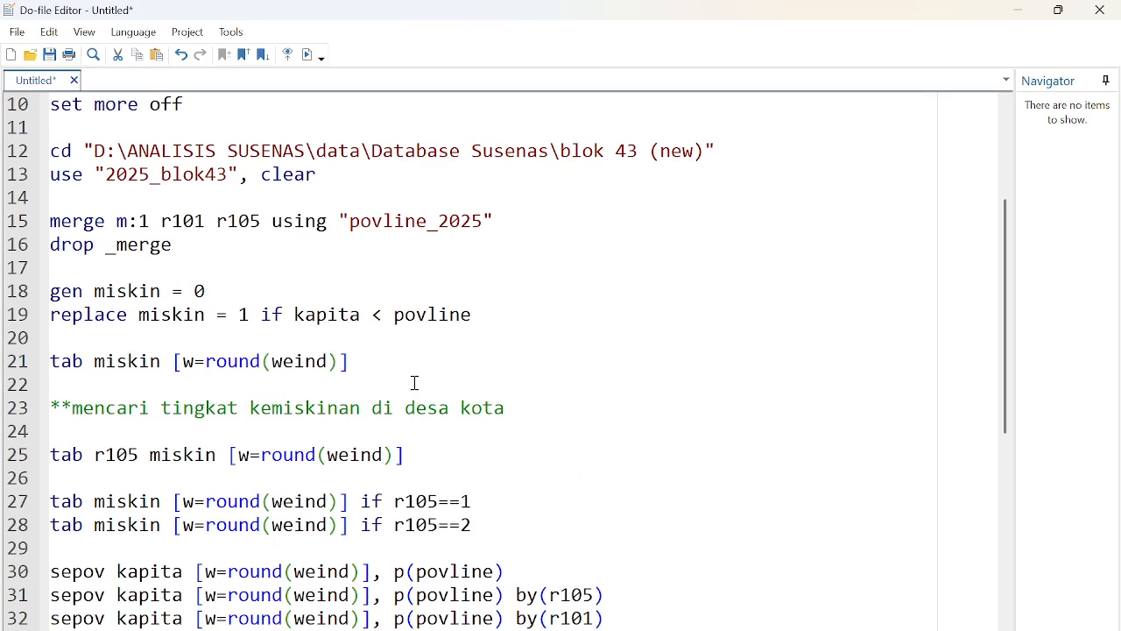
{"action": "scroll", "coordinate": [414, 383], "scroll_direction": "up", "scroll_amount": 3}
{"action": "scroll", "coordinate": [222, 330], "scroll_direction": "down", "scroll_amount": 1}
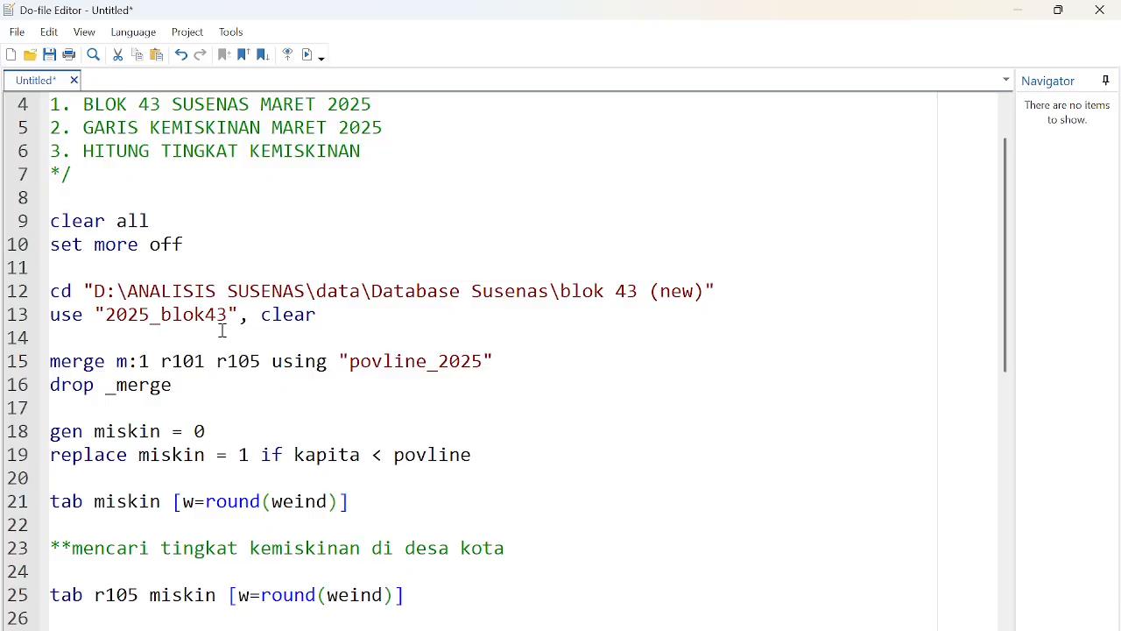
{"action": "scroll", "coordinate": [262, 346], "scroll_direction": "down", "scroll_amount": 6}
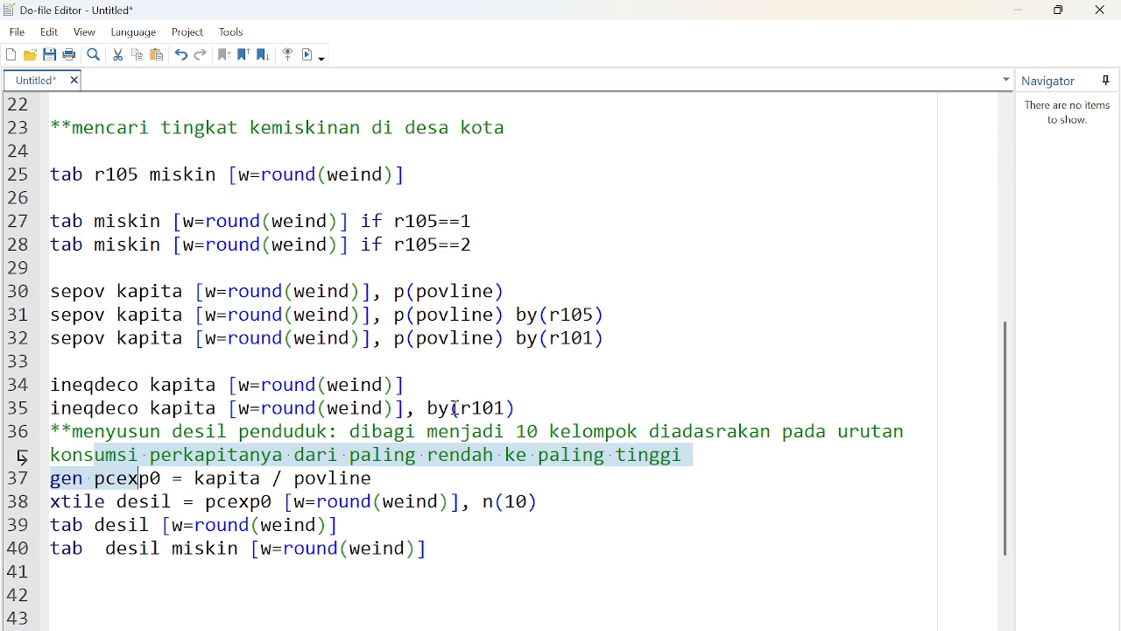
- Save the do-file as "menghitung kemiskinan" on New Volume (D:)
{"action": "left_click", "coordinate": [48, 54]}
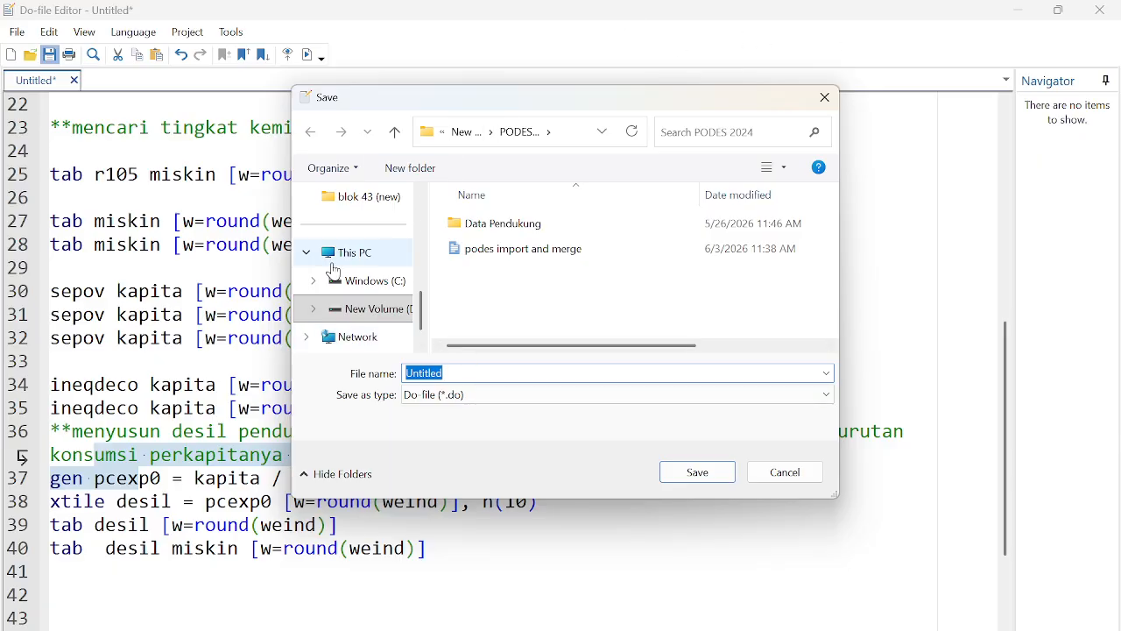
{"action": "scroll", "coordinate": [368, 308], "scroll_direction": "down", "scroll_amount": 1}
{"action": "left_click", "coordinate": [370, 282]}
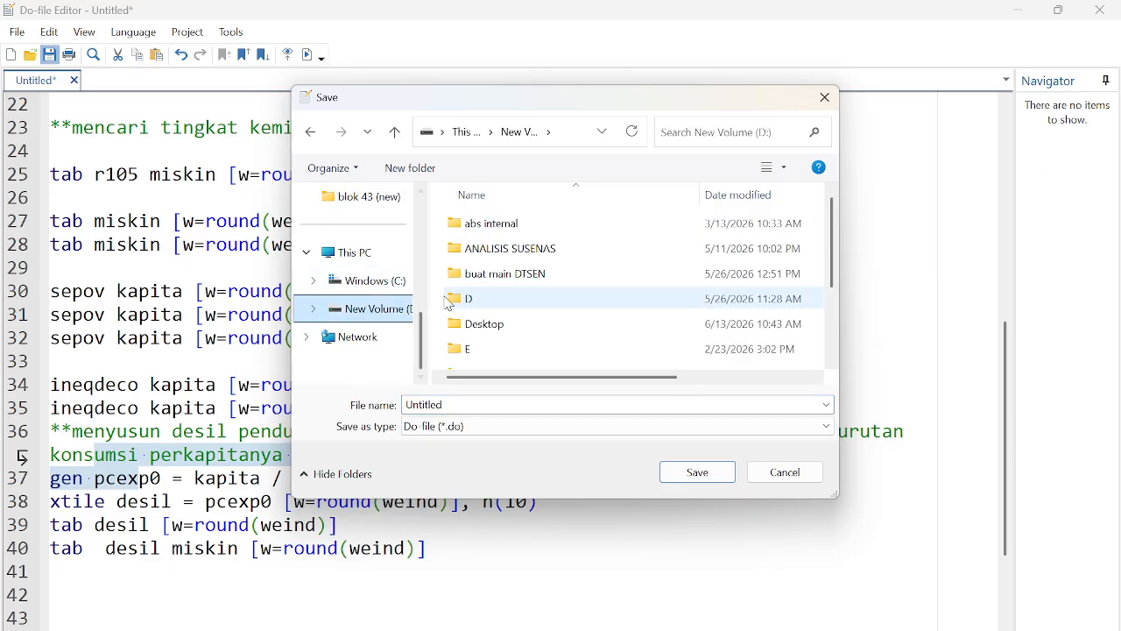
{"action": "double_click", "coordinate": [487, 406]}
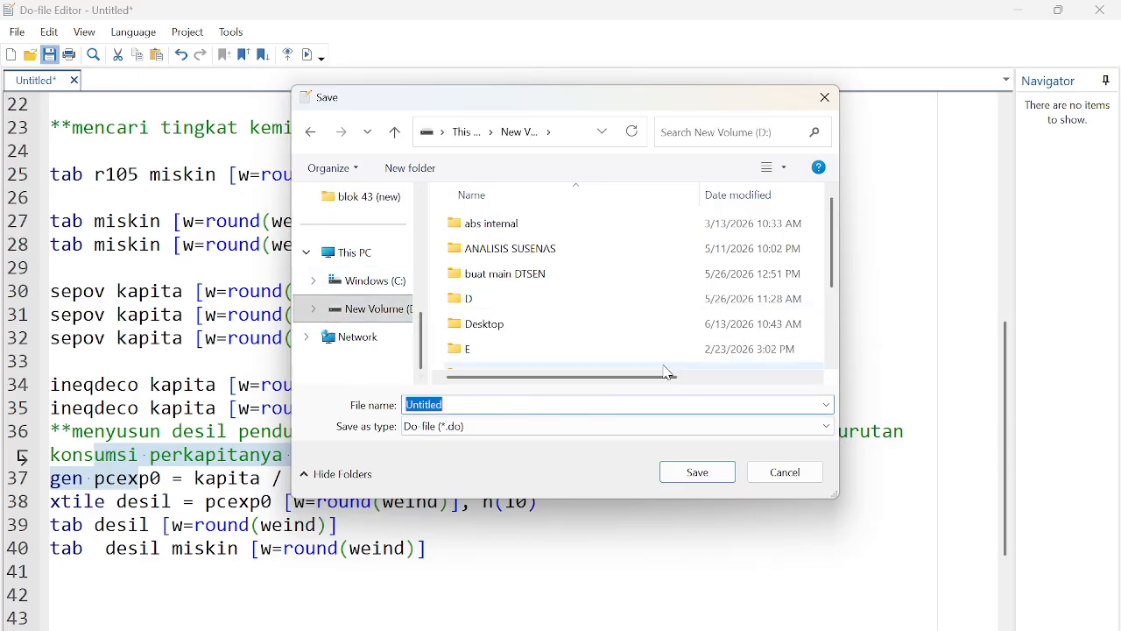
{"action": "type", "text": "menghitung kemiskinan"}
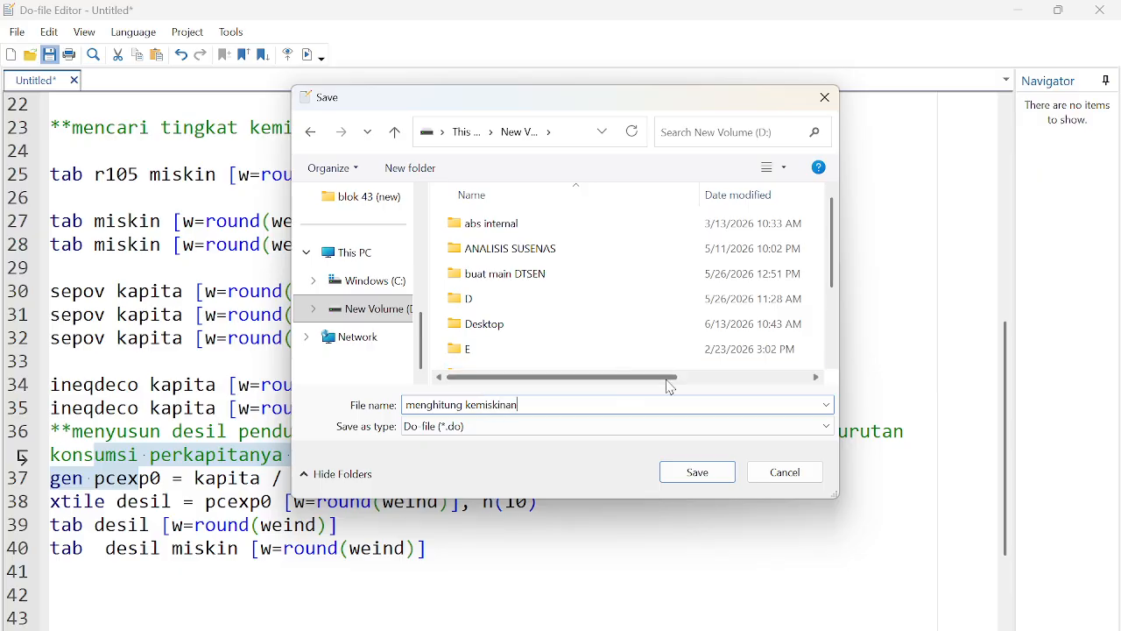
{"action": "key", "text": "Return"}
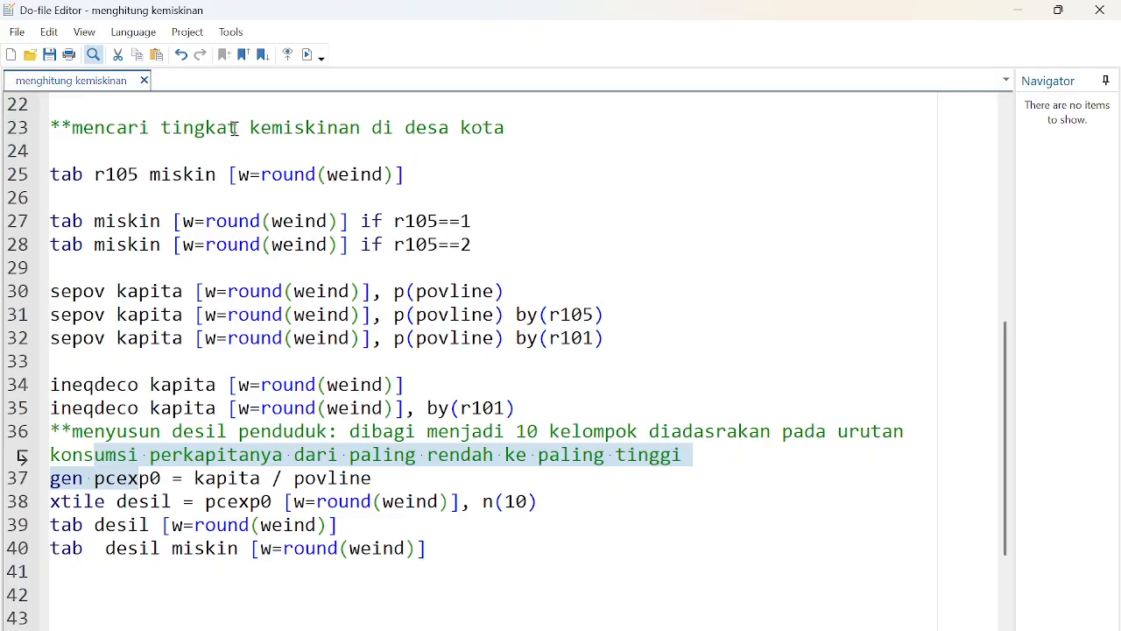
- Switch back to the main Stata window and widen the Variables and Properties panes so the variable labels show
{"action": "scroll", "coordinate": [289, 368], "scroll_direction": "up", "scroll_amount": 5}
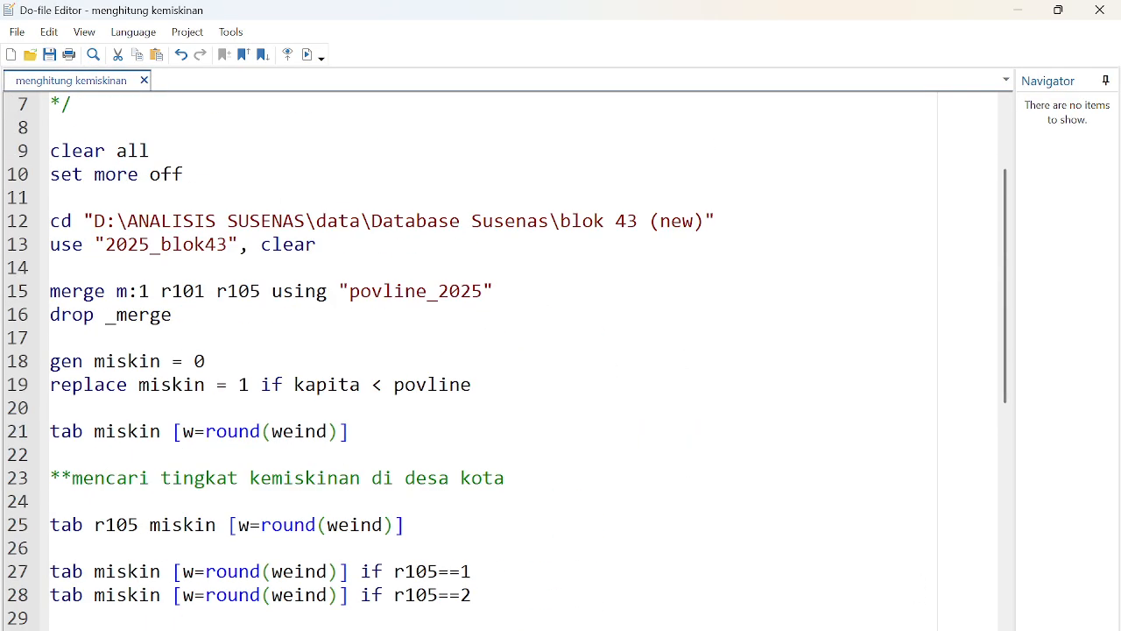
{"action": "left_click", "coordinate": [707, 602]}
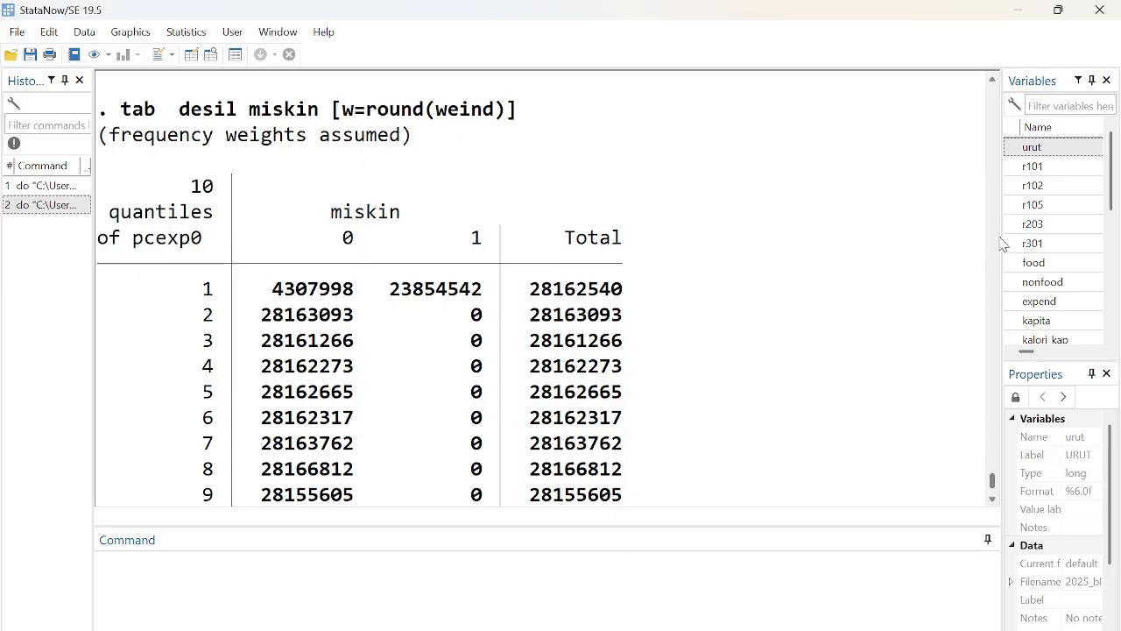
{"action": "left_click_drag", "start_coordinate": [1003, 244], "coordinate": [851, 245]}
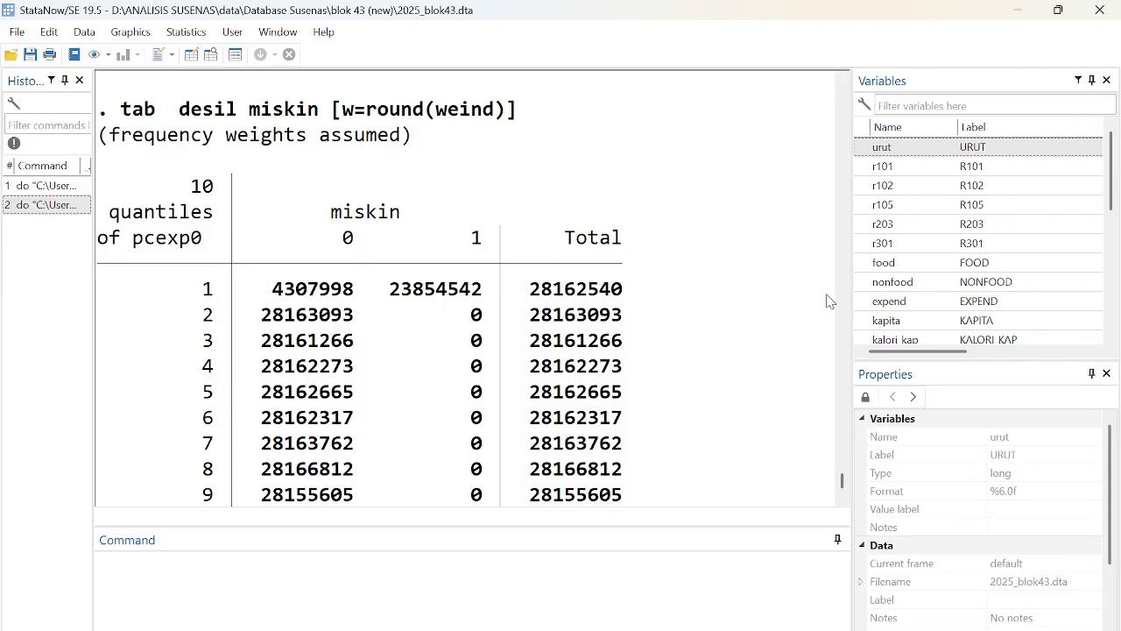
- Return to the do-file, select its entire contents and look over the commands through the decile section
{"action": "left_click", "coordinate": [1017, 9]}
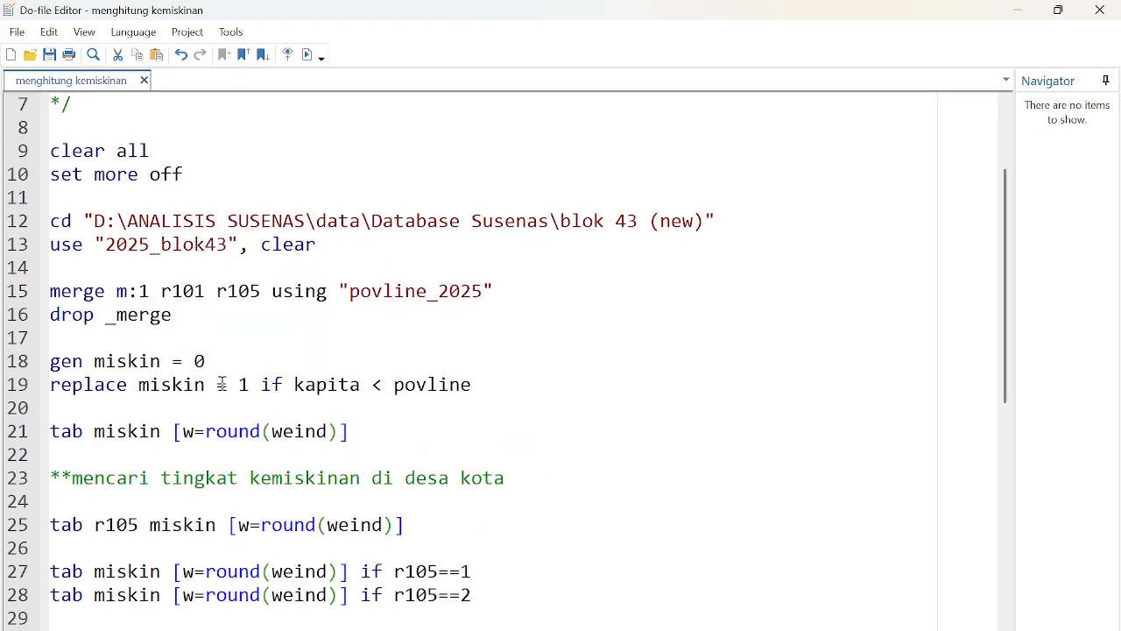
{"action": "scroll", "coordinate": [262, 411], "scroll_direction": "down", "scroll_amount": 7}
{"action": "key", "text": "ctrl+a"}
{"action": "scroll", "coordinate": [462, 422], "scroll_direction": "up", "scroll_amount": 9}
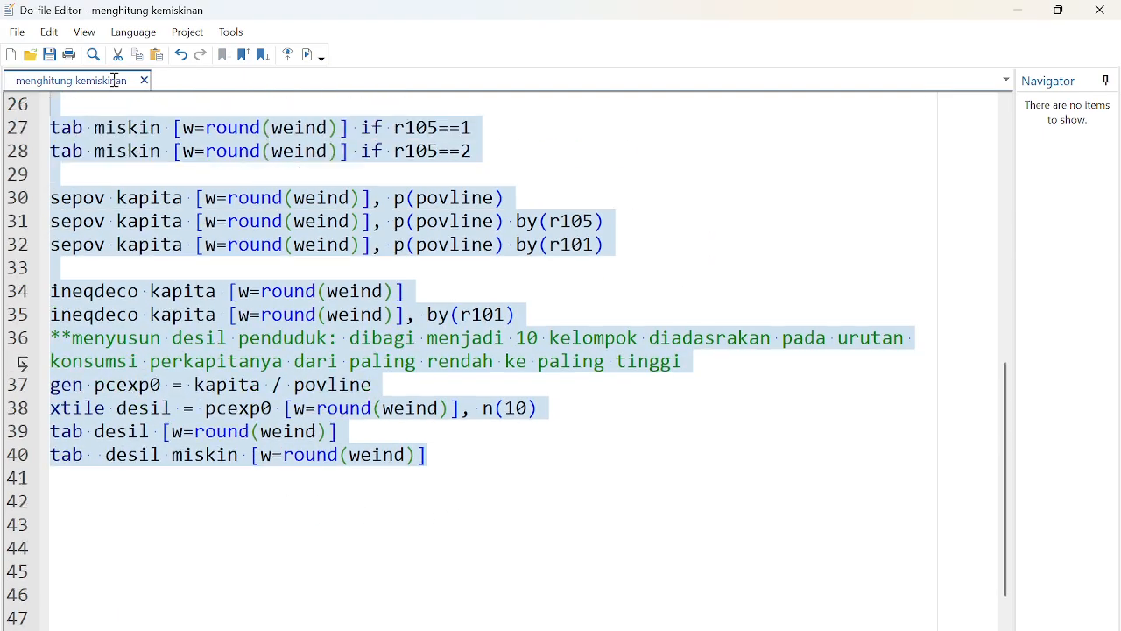
{"action": "scroll", "coordinate": [261, 175], "scroll_direction": "down", "scroll_amount": 7}
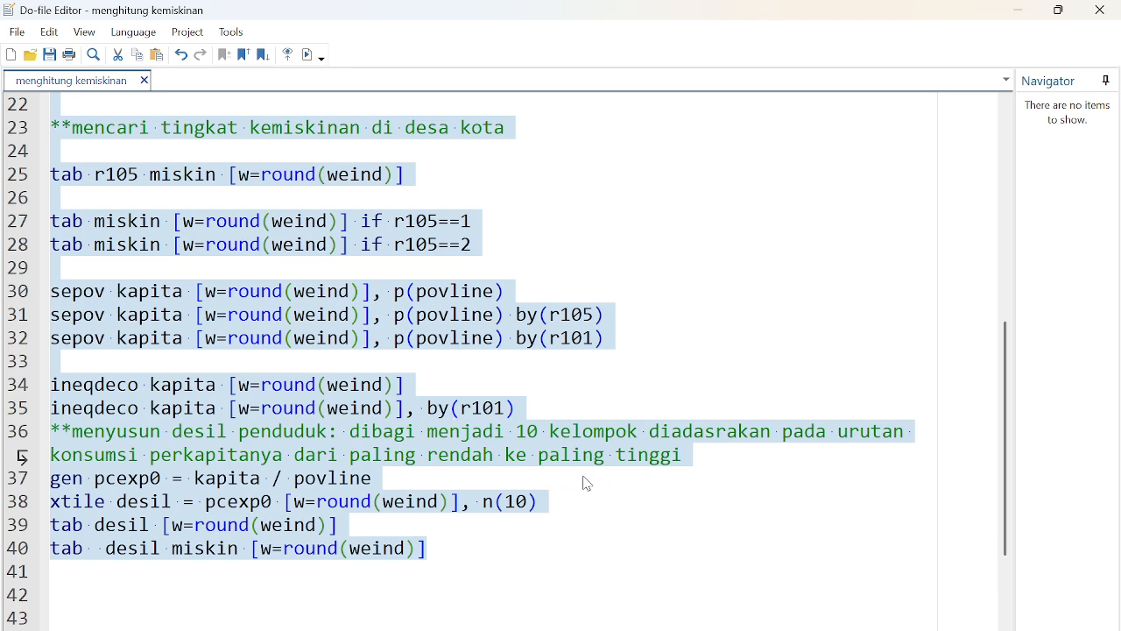
- Switch to the main Stata window, review the decile-by-poverty table and widen the History pane
{"action": "mouse_move", "coordinate": [792, 627]}
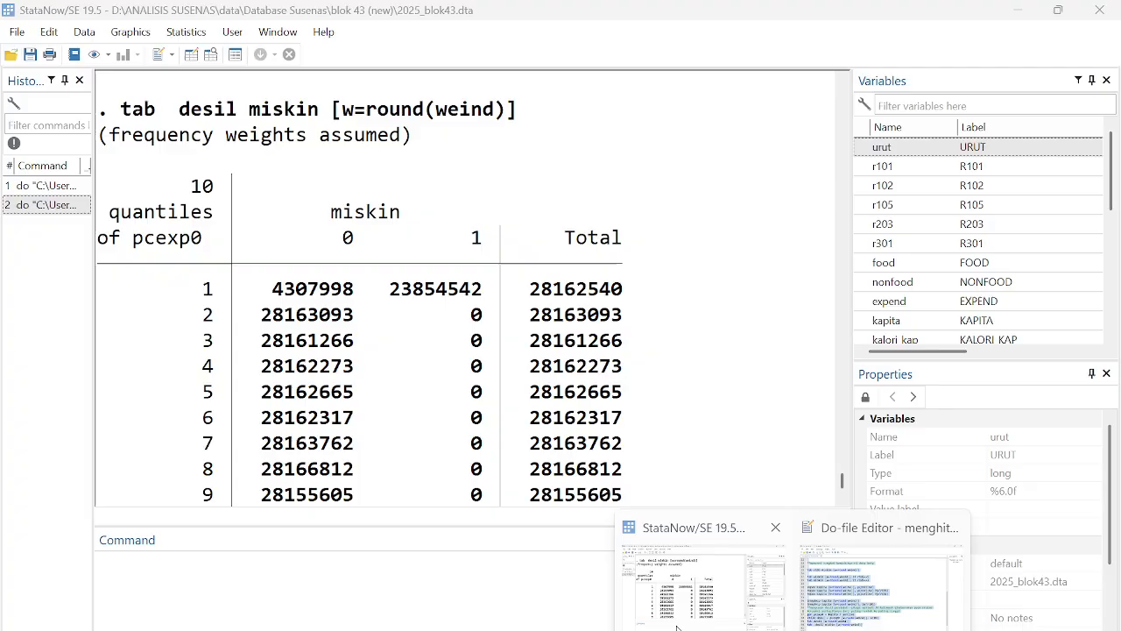
{"action": "left_click", "coordinate": [704, 585]}
{"action": "scroll", "coordinate": [285, 208], "scroll_direction": "up", "scroll_amount": 2}
{"action": "scroll", "coordinate": [350, 228], "scroll_direction": "down", "scroll_amount": 5}
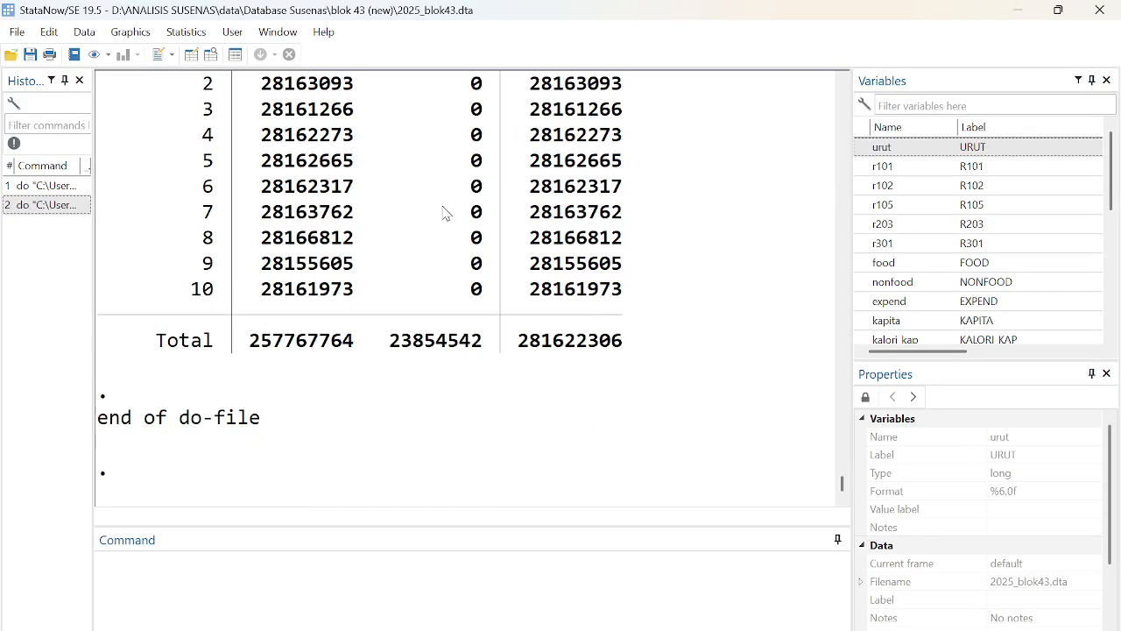
{"action": "scroll", "coordinate": [343, 228], "scroll_direction": "up", "scroll_amount": 6}
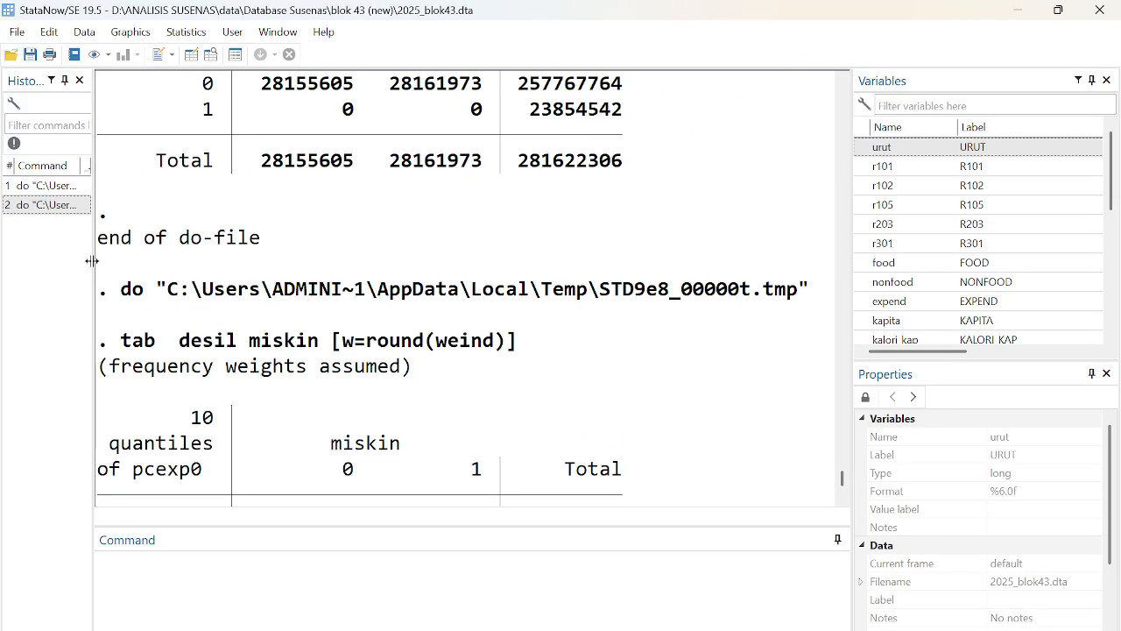
{"action": "left_click_drag", "start_coordinate": [89, 260], "coordinate": [192, 273]}
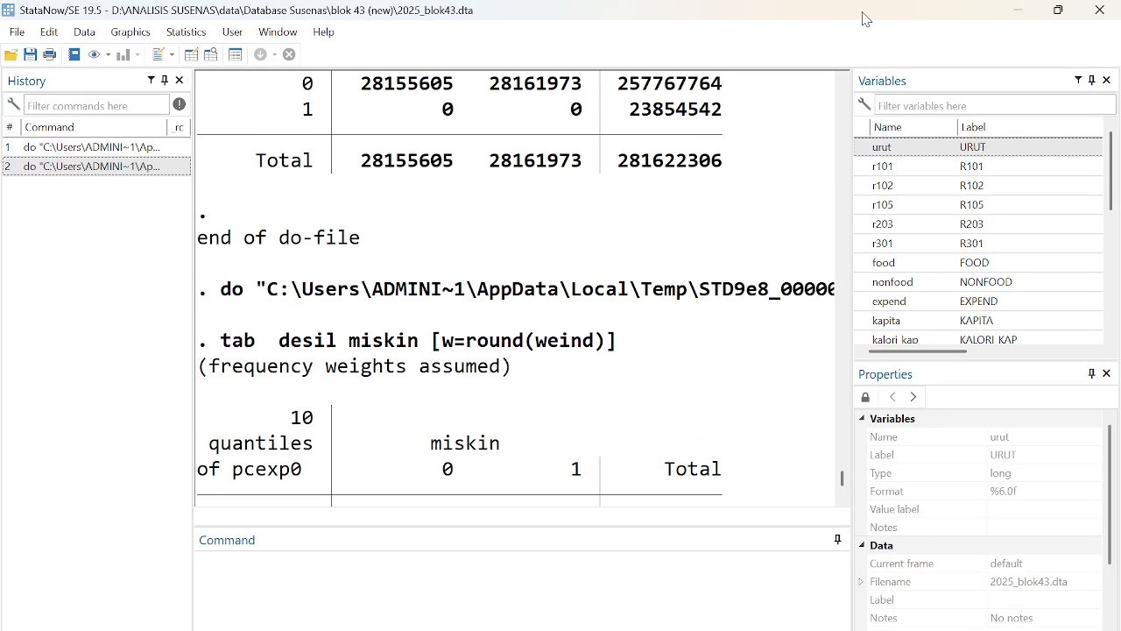
- Return to the do-file and insert a new blank line below the tab desil miskin command
{"action": "left_click", "coordinate": [1018, 11]}
{"action": "scroll", "coordinate": [285, 175], "scroll_direction": "up", "scroll_amount": 1}
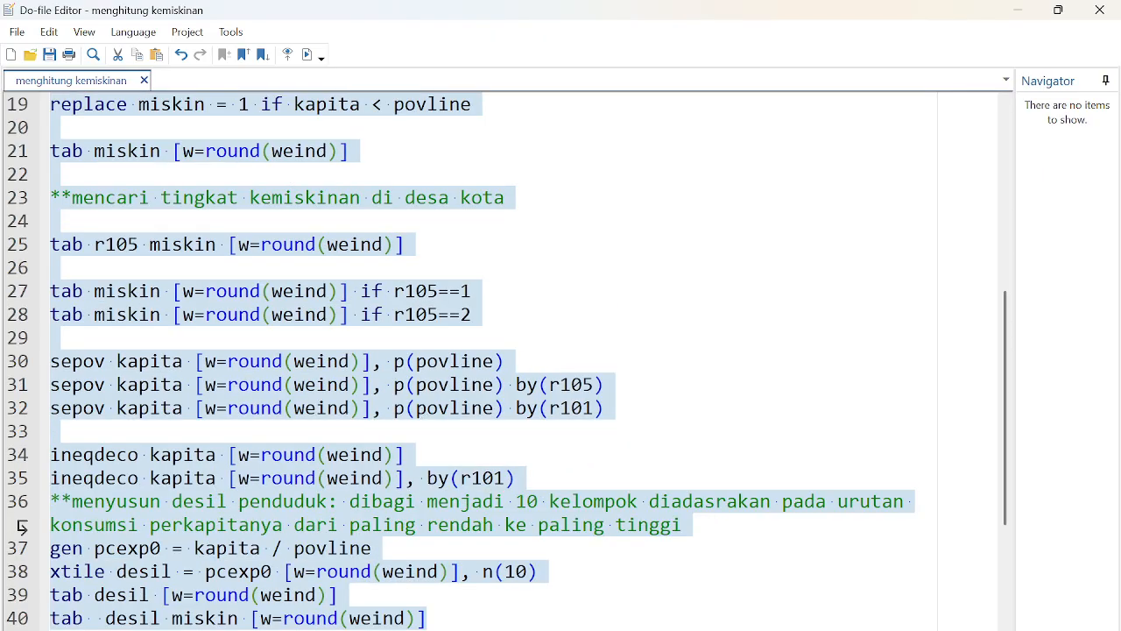
{"action": "scroll", "coordinate": [179, 386], "scroll_direction": "down", "scroll_amount": 3}
{"action": "left_click", "coordinate": [80, 431]}
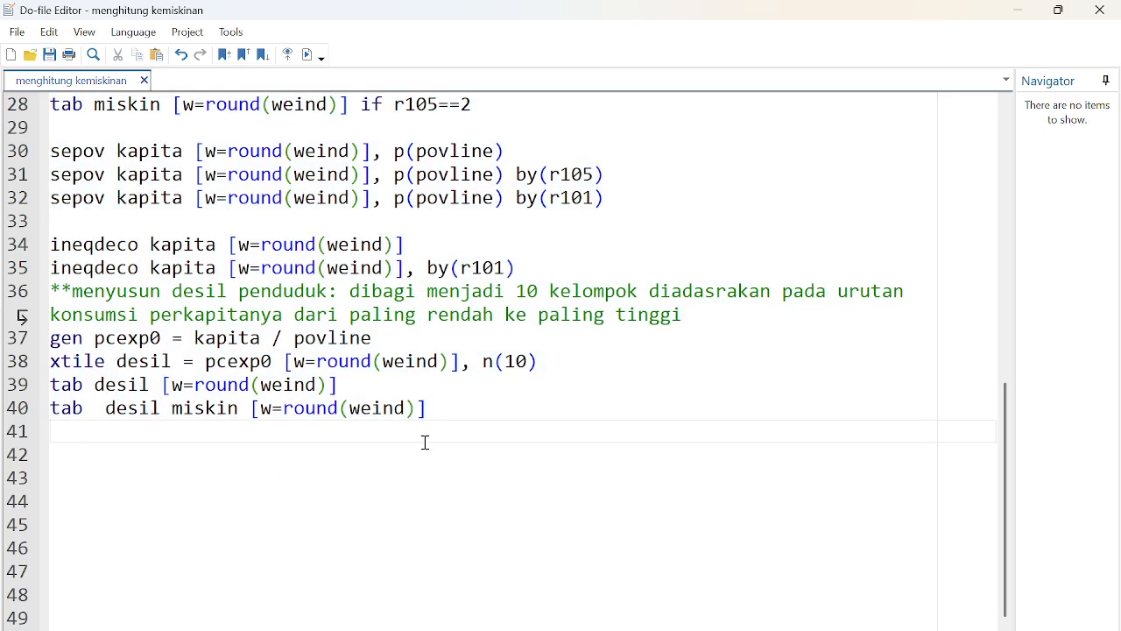
{"action": "key", "text": "Return"}
- Switch to Chrome and search Google for "kelas menengah" in a new tab
{"action": "key", "text": "alt+Tab"}
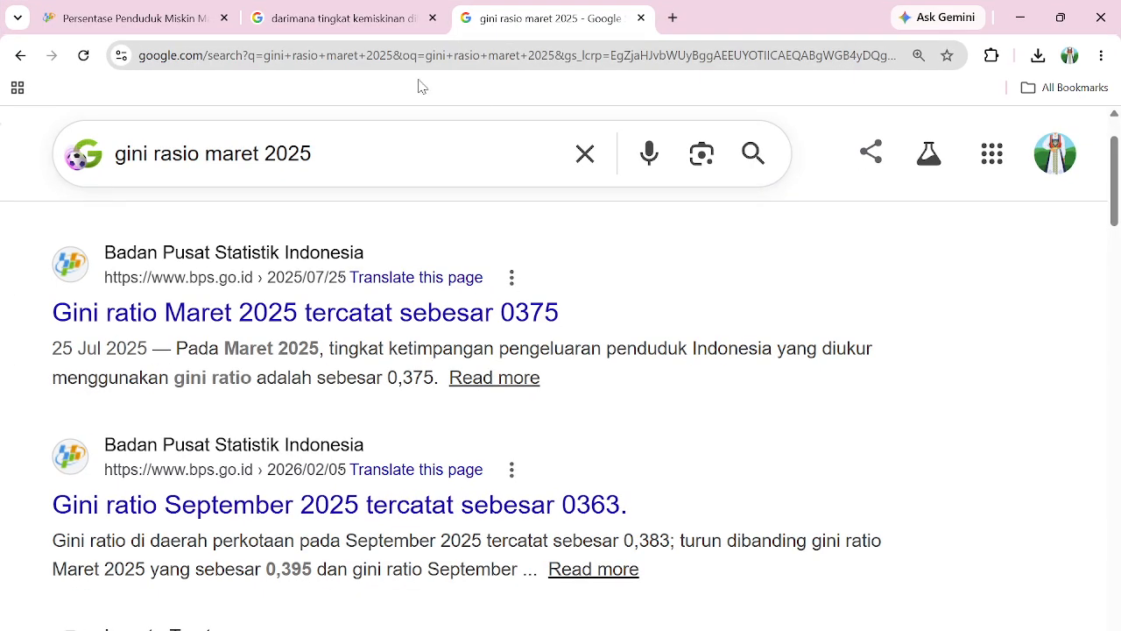
{"action": "left_click", "coordinate": [673, 17]}
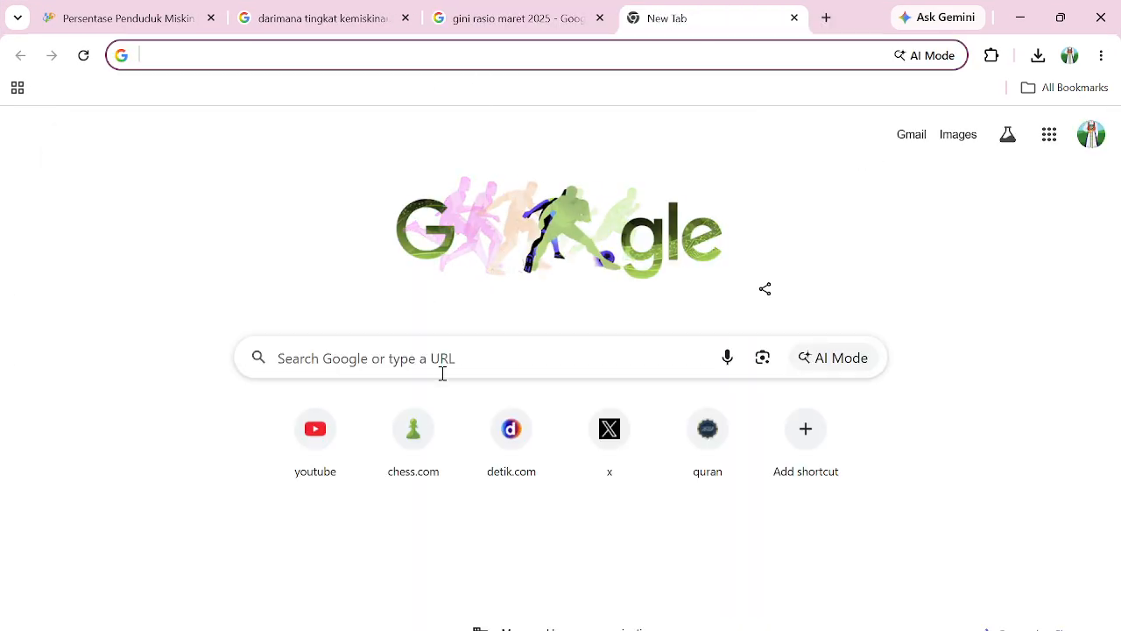
{"action": "left_click", "coordinate": [442, 373]}
{"action": "type", "text": "kelas "}
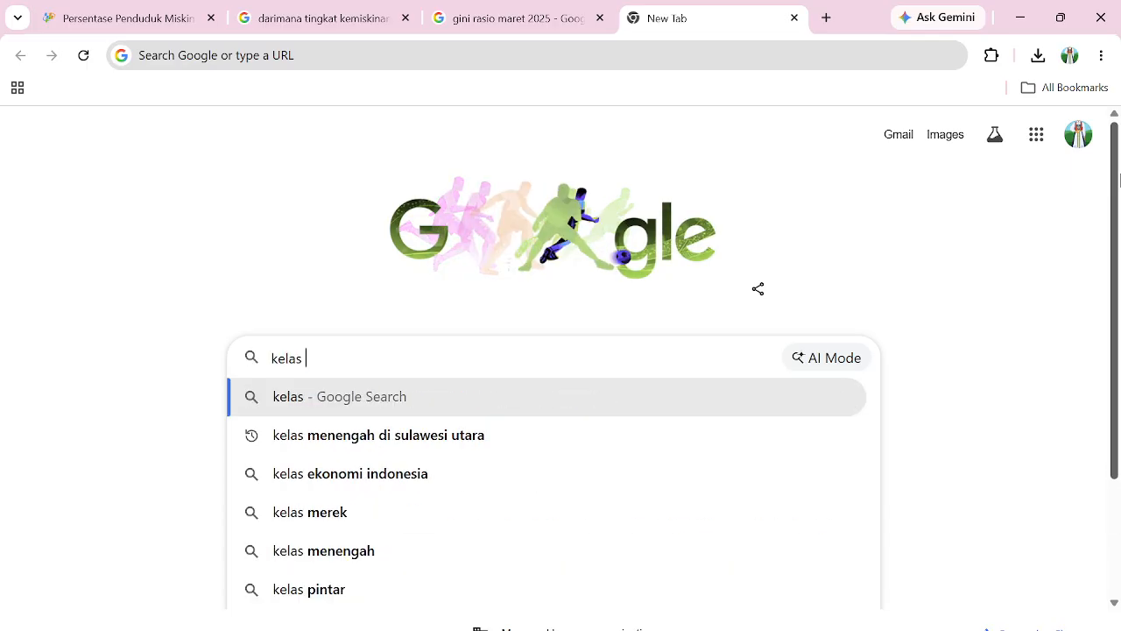
{"action": "type", "text": "menegah"}
{"action": "key", "text": "BackSpace"}
{"action": "key", "text": "BackSpace"}
{"action": "key", "text": "BackSpace"}
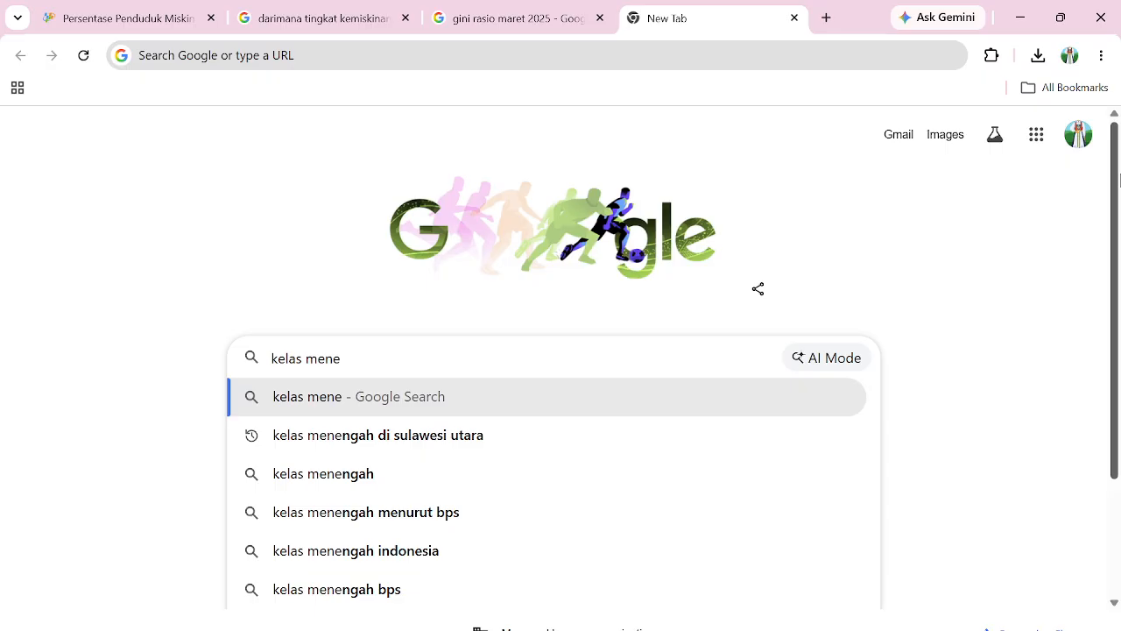
{"action": "type", "text": "ngah"}
{"action": "key", "text": "Return"}
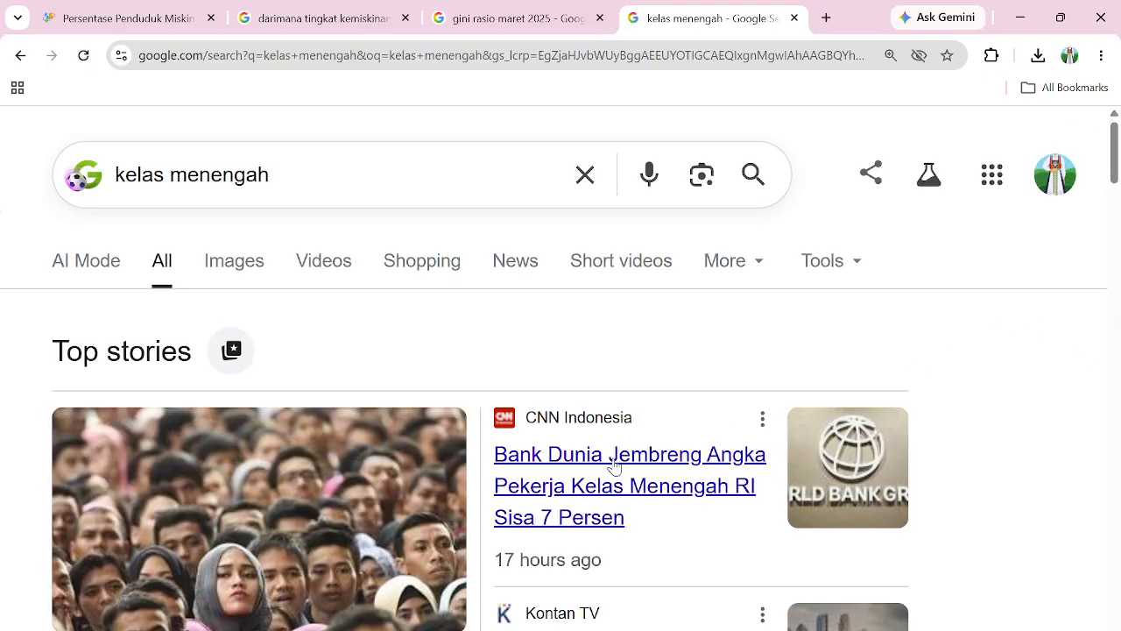
- Look through the "kelas menengah" search results, covering top stories, related questions, videos and web articles
{"action": "scroll", "coordinate": [613, 464], "scroll_direction": "down", "scroll_amount": 1}
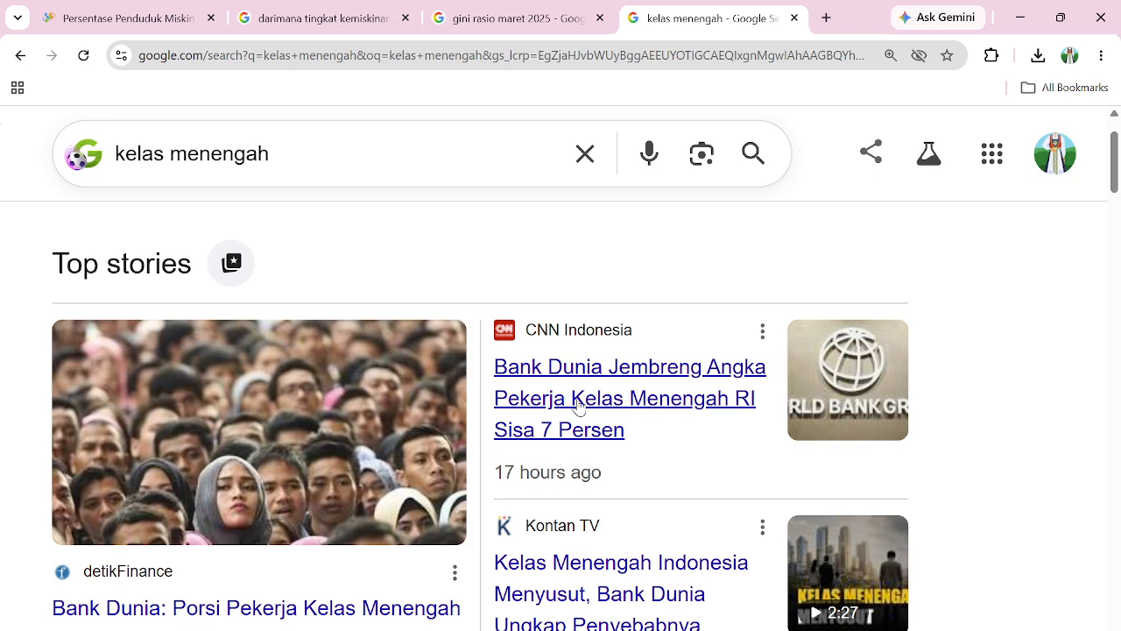
{"action": "scroll", "coordinate": [555, 438], "scroll_direction": "down", "scroll_amount": 1}
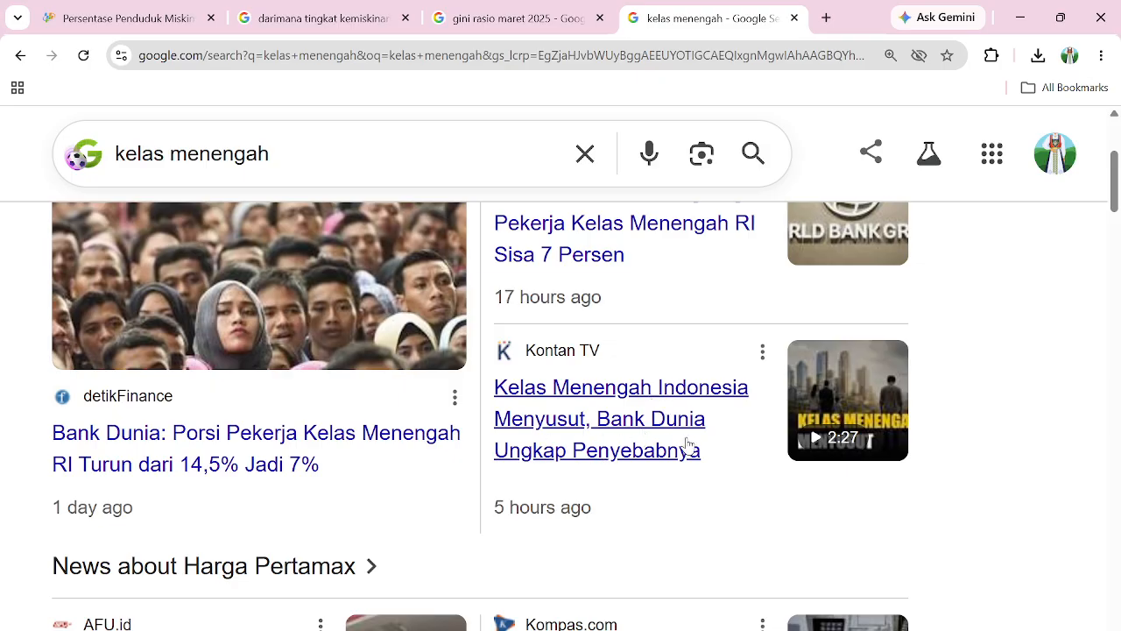
{"action": "scroll", "coordinate": [652, 447], "scroll_direction": "down", "scroll_amount": 2}
{"action": "scroll", "coordinate": [184, 489], "scroll_direction": "down", "scroll_amount": 3}
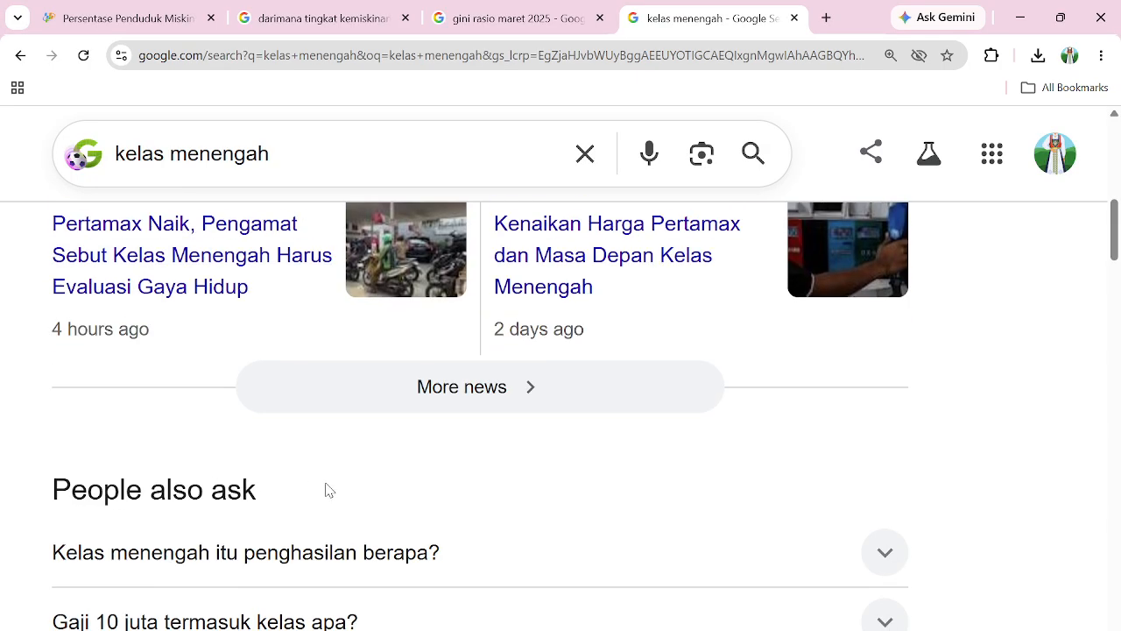
{"action": "scroll", "coordinate": [328, 489], "scroll_direction": "down", "scroll_amount": 1}
{"action": "scroll", "coordinate": [351, 471], "scroll_direction": "down", "scroll_amount": 3}
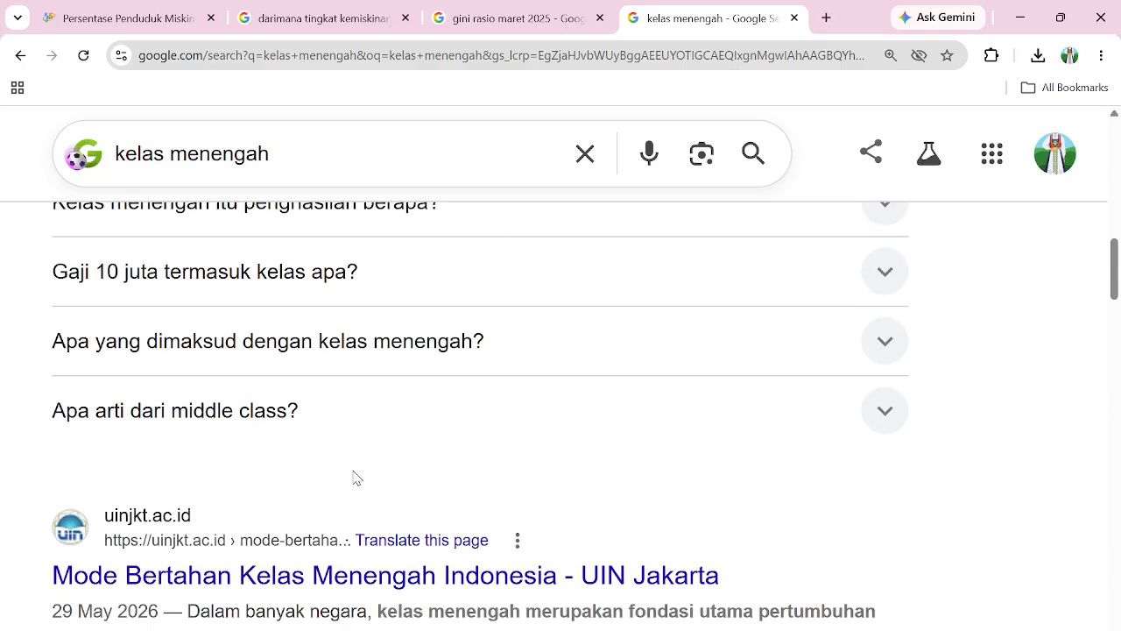
{"action": "scroll", "coordinate": [386, 297], "scroll_direction": "down", "scroll_amount": 4}
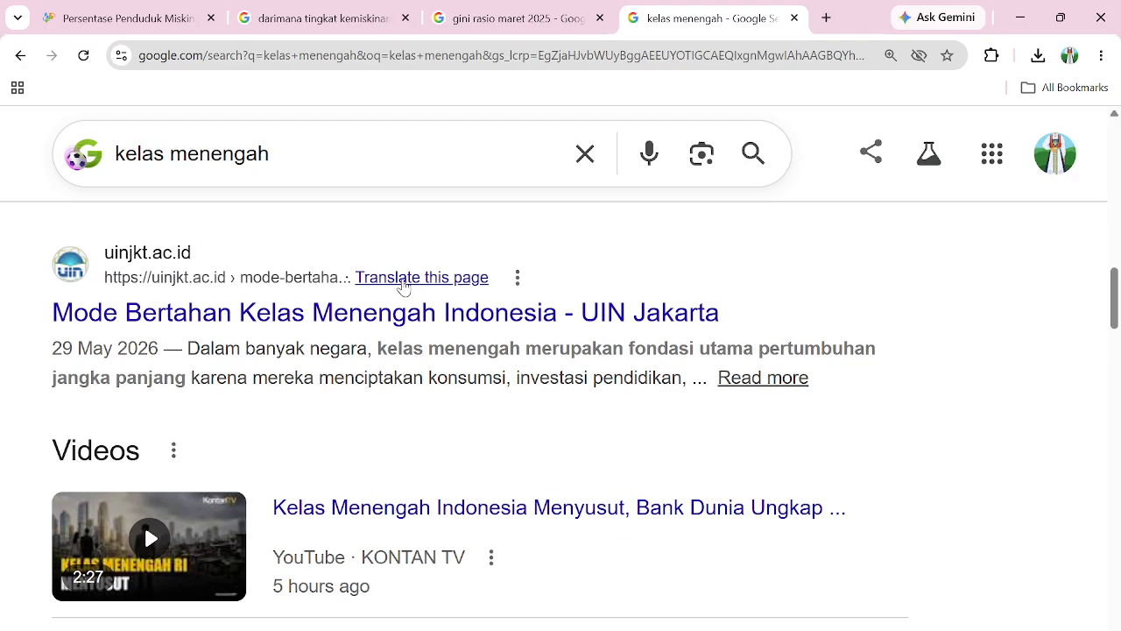
{"action": "scroll", "coordinate": [558, 405], "scroll_direction": "down", "scroll_amount": 2}
{"action": "scroll", "coordinate": [551, 393], "scroll_direction": "down", "scroll_amount": 2}
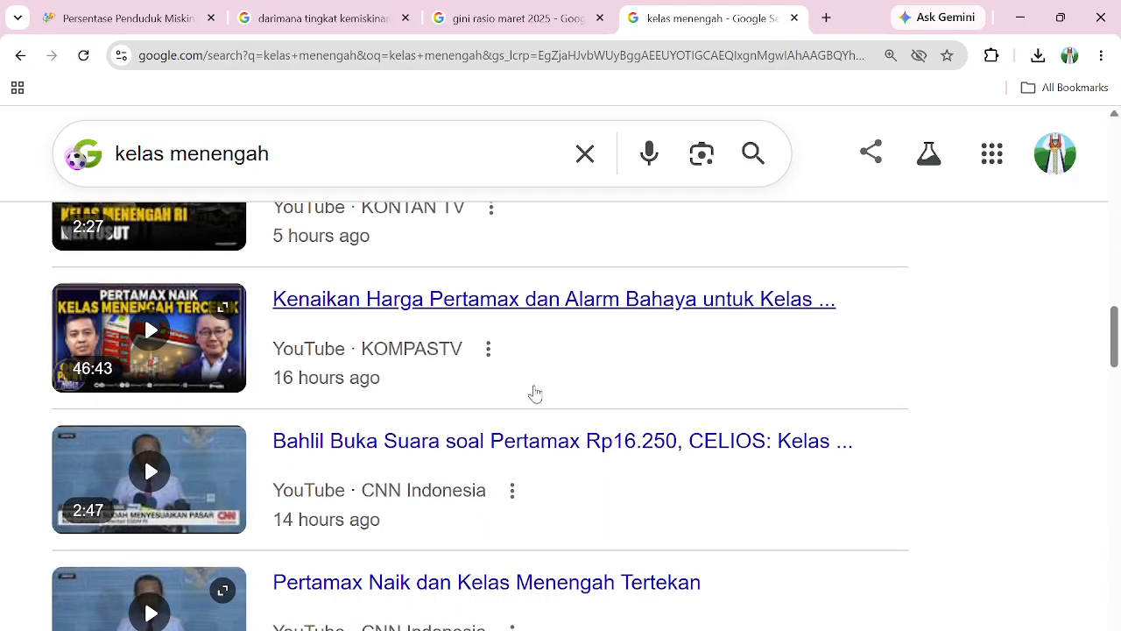
{"action": "scroll", "coordinate": [567, 399], "scroll_direction": "down", "scroll_amount": 1}
{"action": "scroll", "coordinate": [573, 404], "scroll_direction": "down", "scroll_amount": 3}
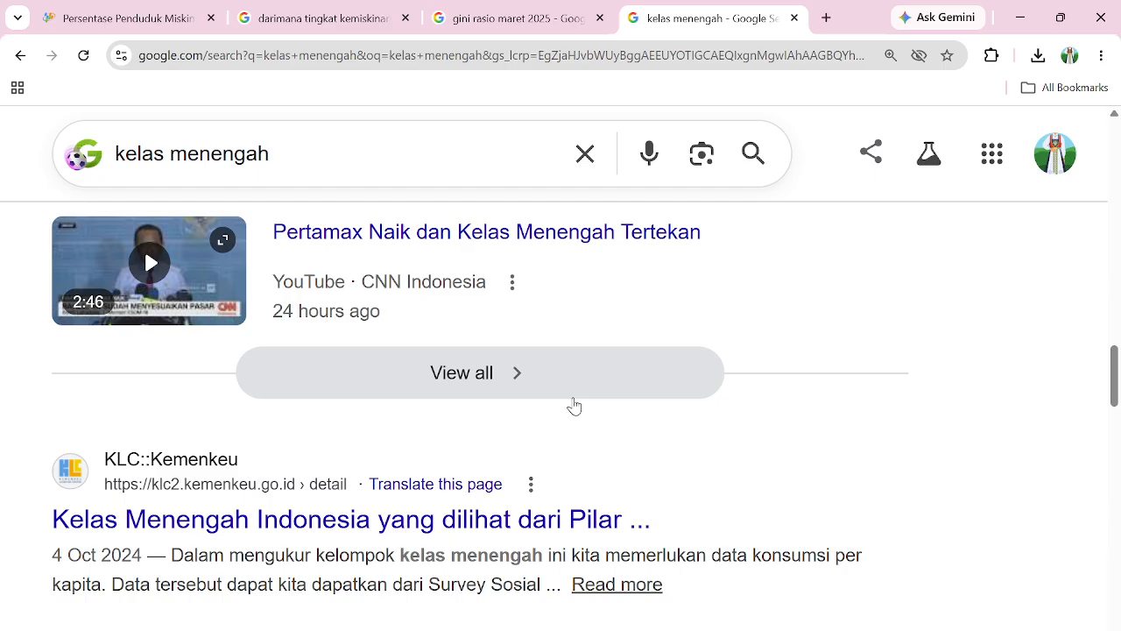
{"action": "scroll", "coordinate": [572, 402], "scroll_direction": "down", "scroll_amount": 1}
{"action": "scroll", "coordinate": [573, 403], "scroll_direction": "up", "scroll_amount": 8}
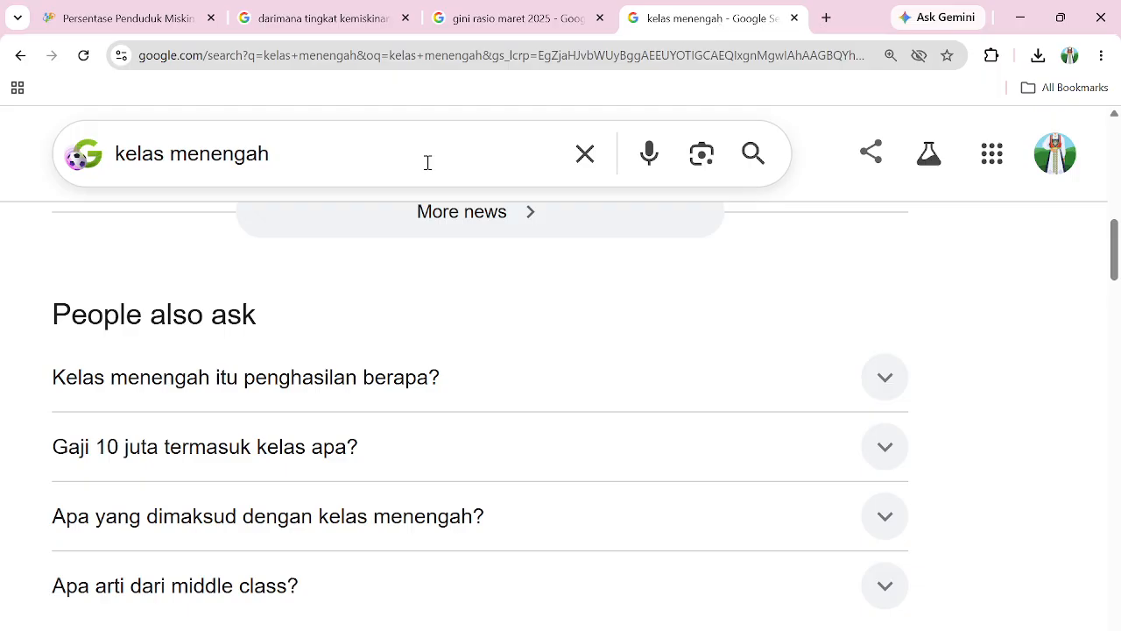
- Replace the query and search Google for "penghitungankelas menengah menurut bank dunia"
{"action": "left_click_drag", "start_coordinate": [426, 163], "coordinate": [98, 141]}
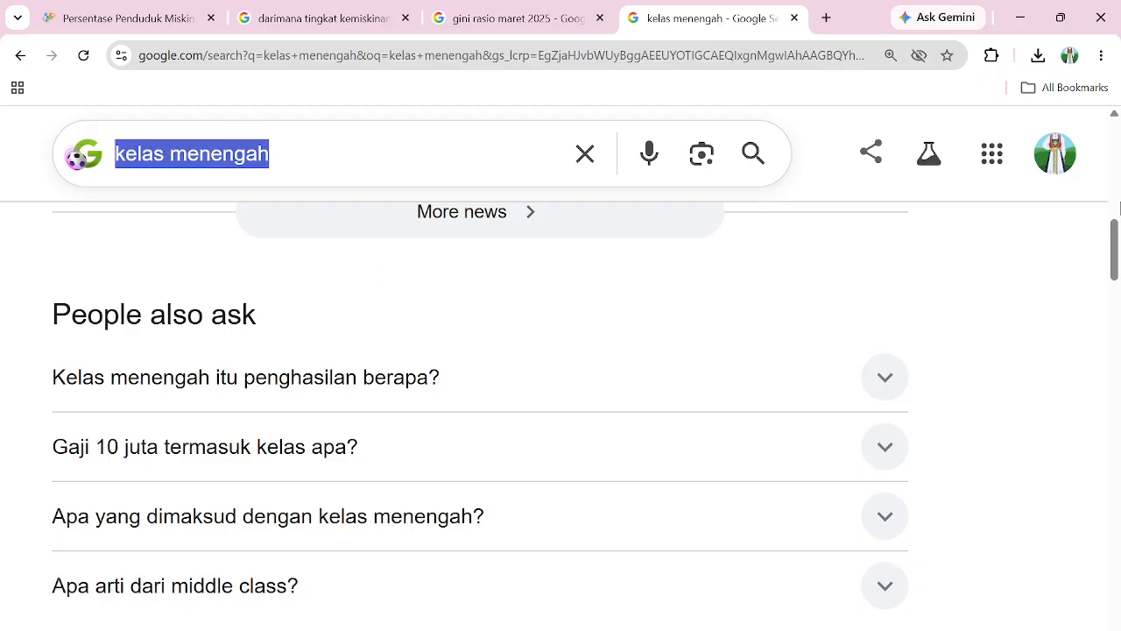
{"action": "type", "text": "penghitu"}
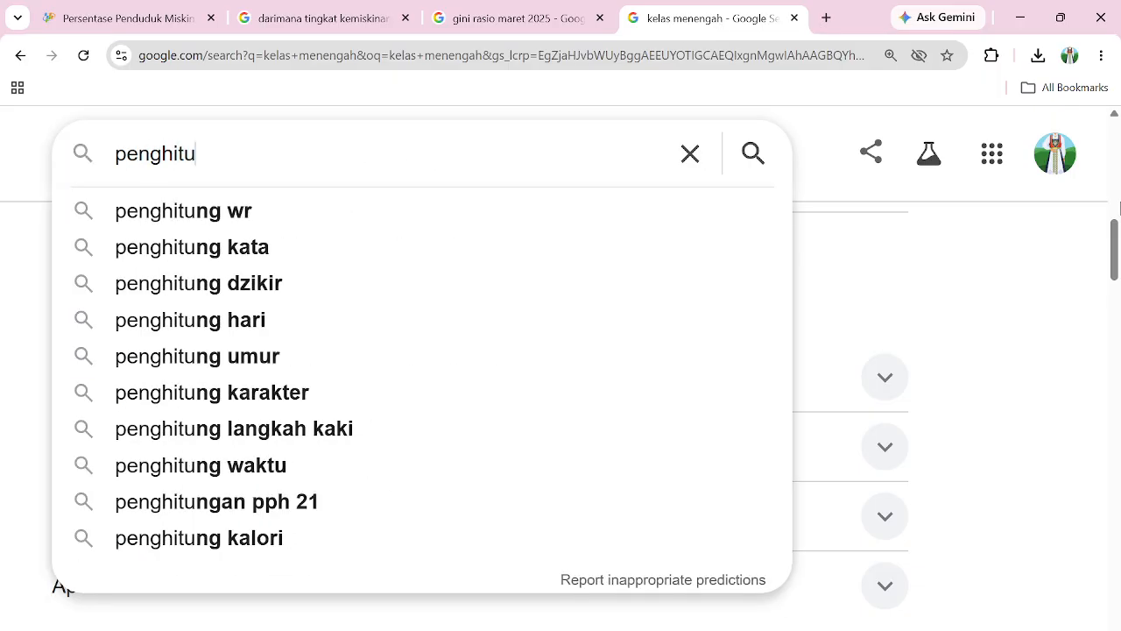
{"action": "type", "text": "ng "}
{"action": "type", "text": "an"}
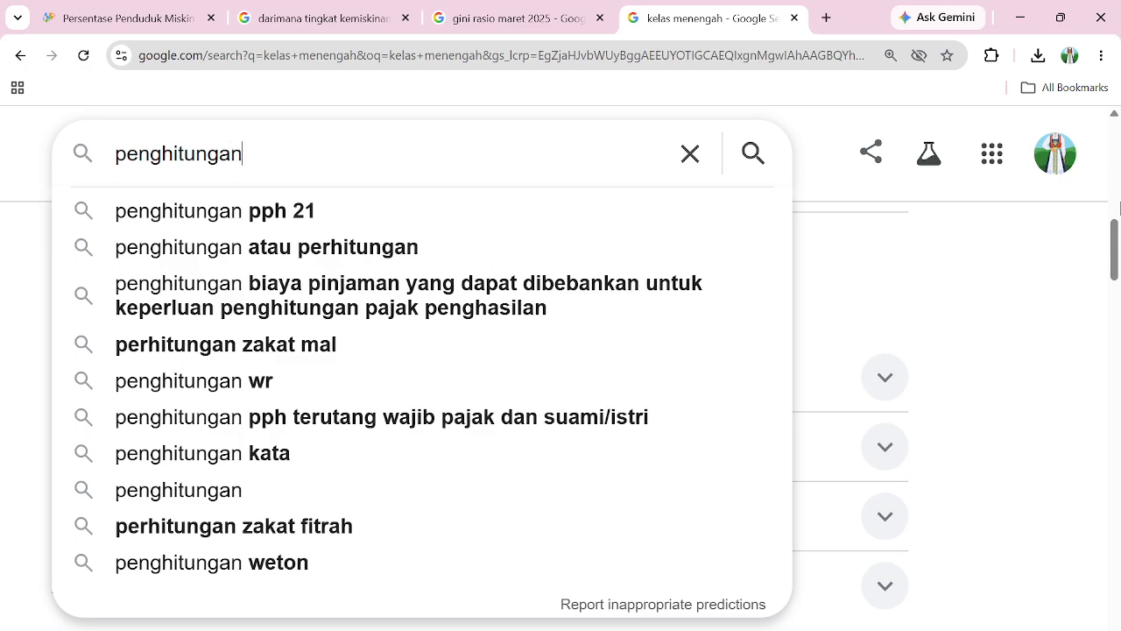
{"action": "type", "text": "kelas menen"}
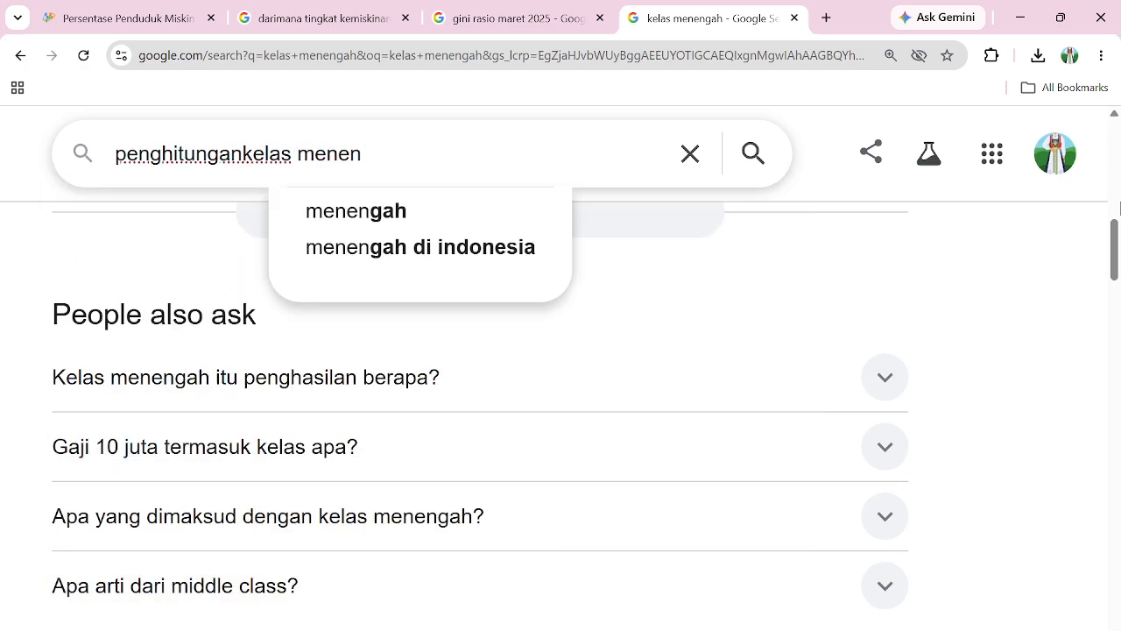
{"action": "type", "text": "gah menu"}
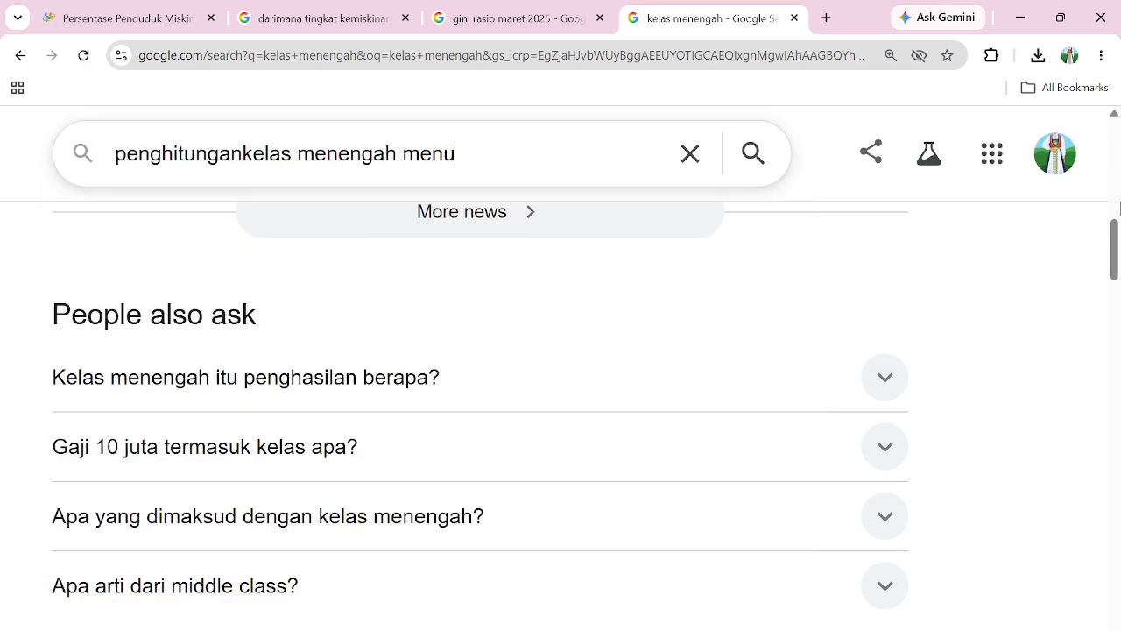
{"action": "type", "text": "rut bank dunia"}
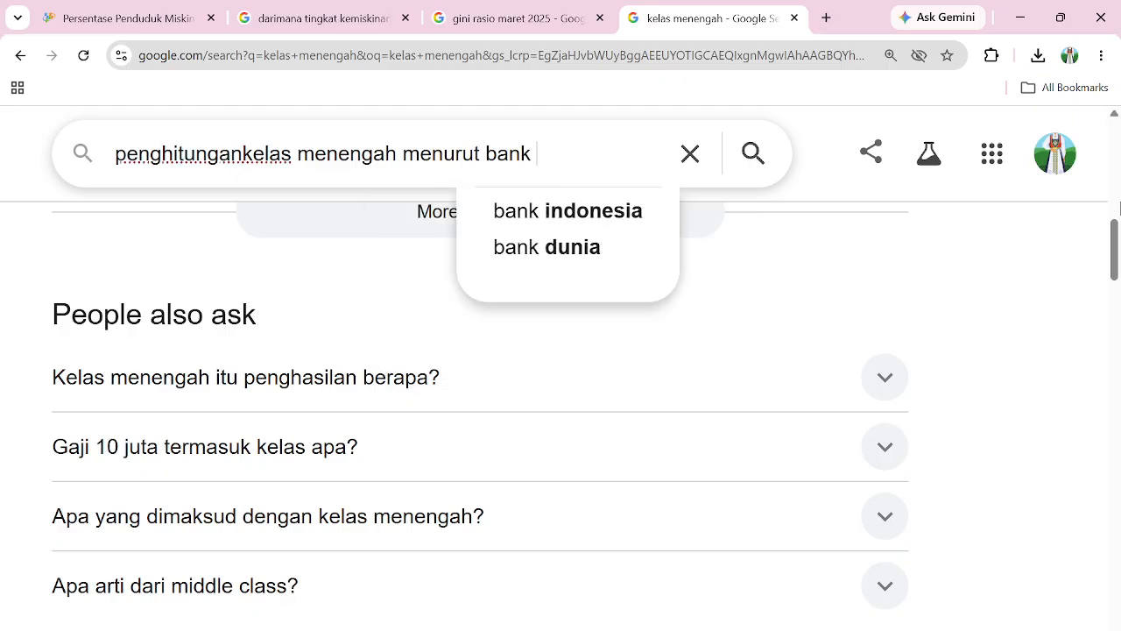
{"action": "key", "text": "Return"}
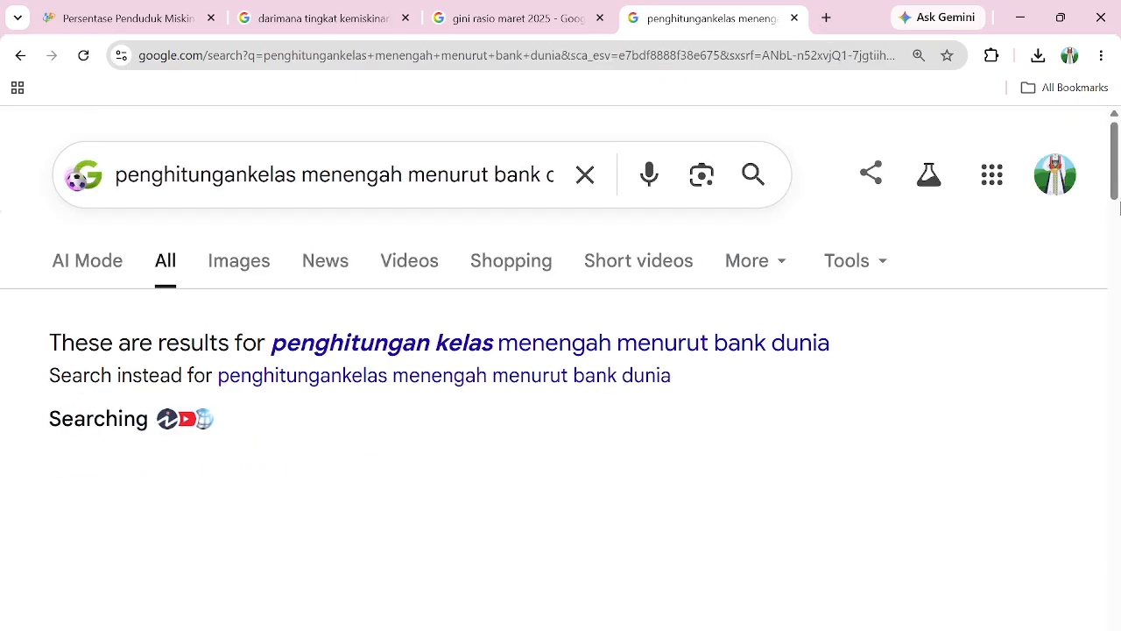
- Read the AI Overview's World Bank spending categories and highlight the middle-class range in multiples of the poverty line
{"action": "scroll", "coordinate": [411, 421], "scroll_direction": "down", "scroll_amount": 5}
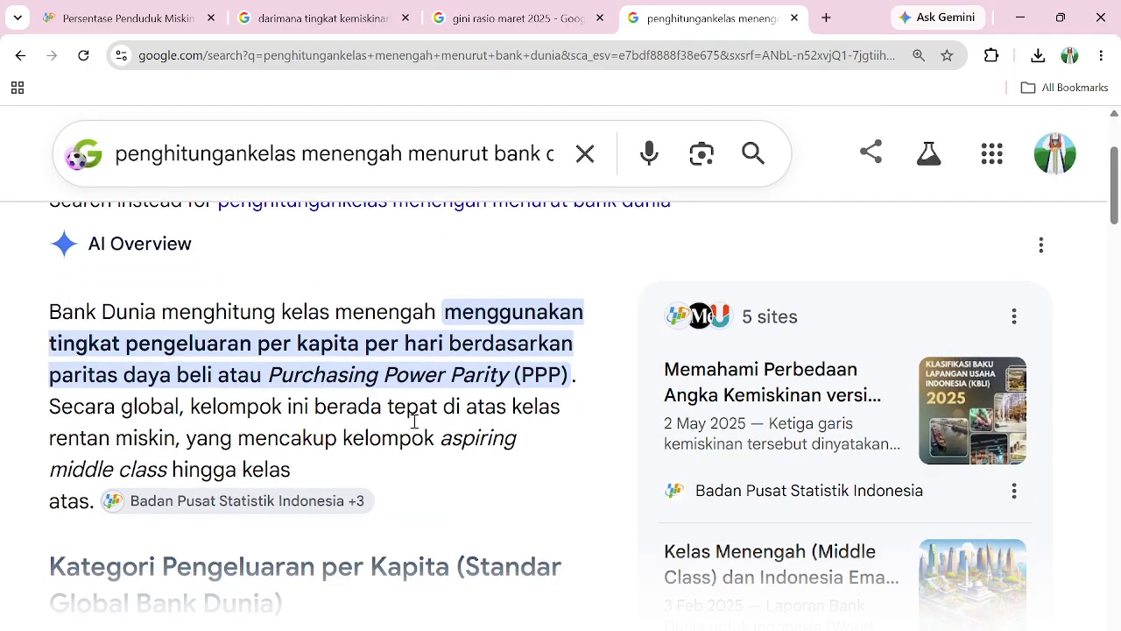
{"action": "left_click", "coordinate": [324, 410]}
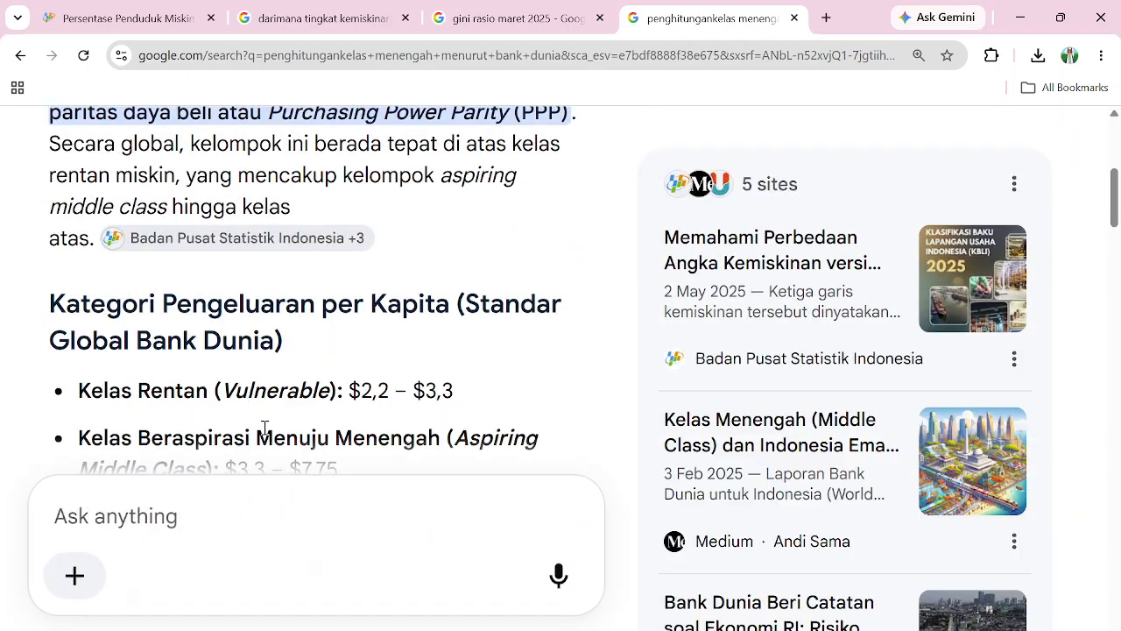
{"action": "scroll", "coordinate": [267, 438], "scroll_direction": "down", "scroll_amount": 1}
{"action": "scroll", "coordinate": [317, 431], "scroll_direction": "down", "scroll_amount": 2}
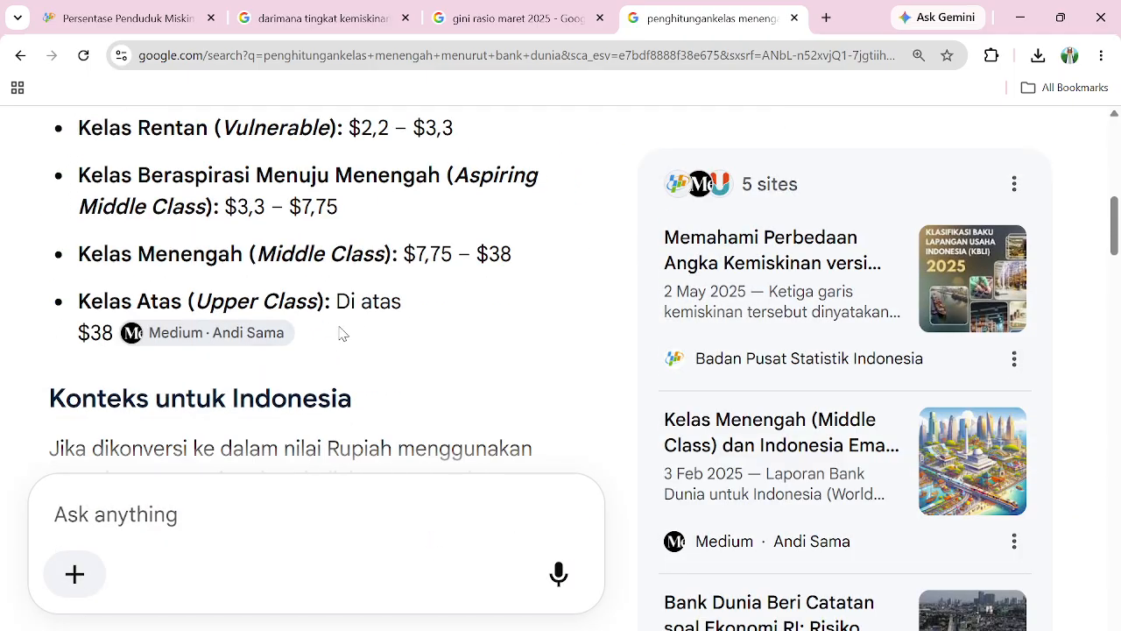
{"action": "scroll", "coordinate": [219, 307], "scroll_direction": "down", "scroll_amount": 3}
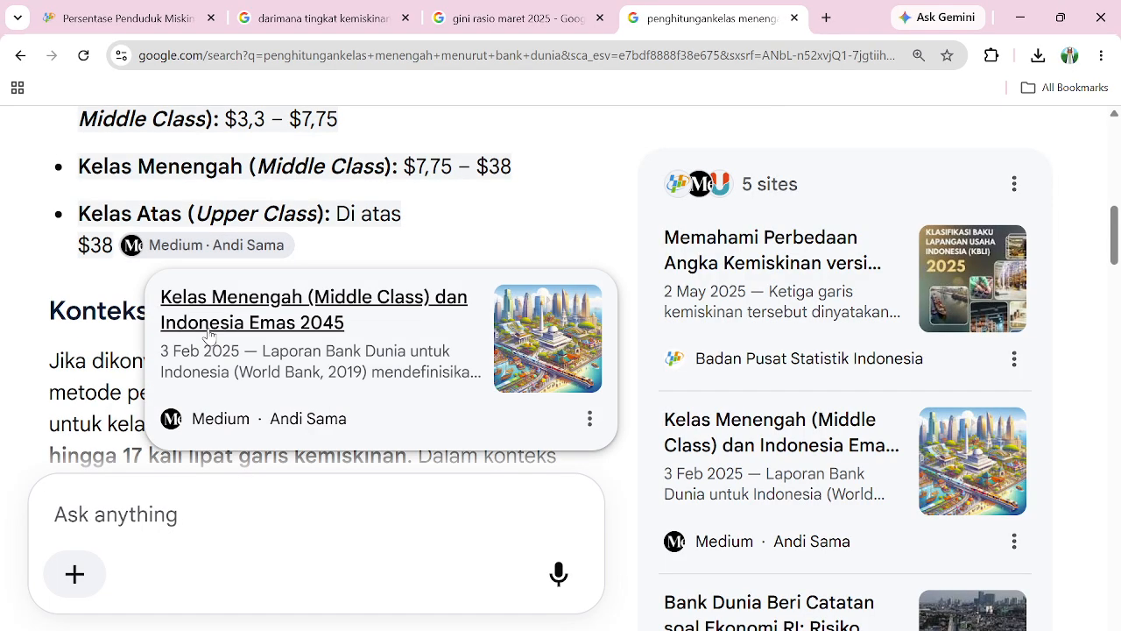
{"action": "scroll", "coordinate": [263, 298], "scroll_direction": "down", "scroll_amount": 1}
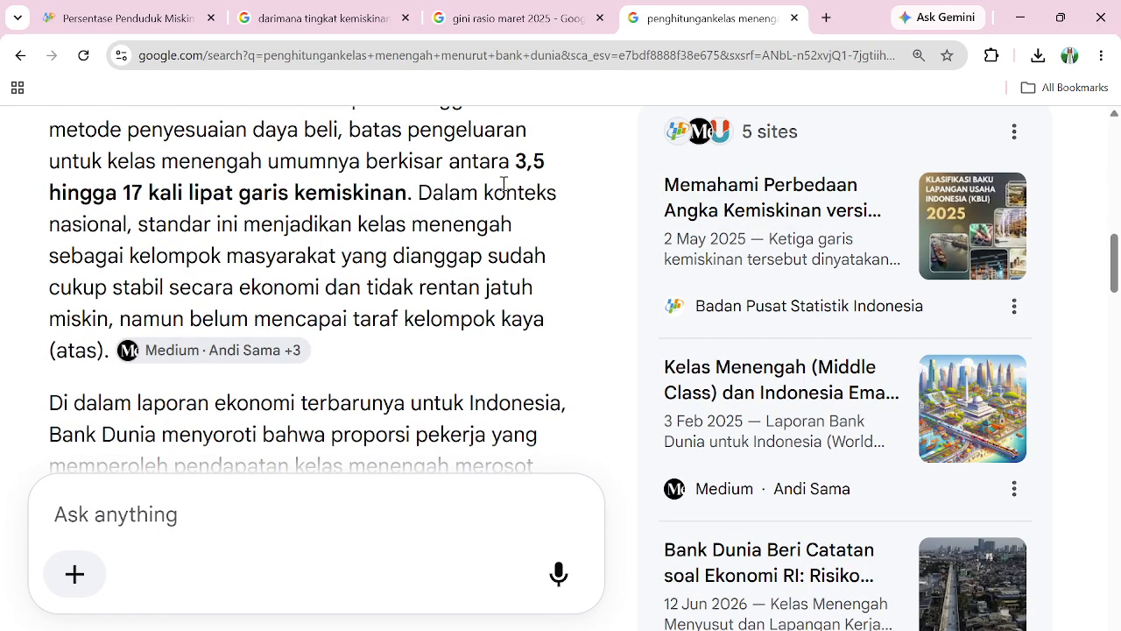
{"action": "left_click_drag", "start_coordinate": [521, 159], "coordinate": [157, 193]}
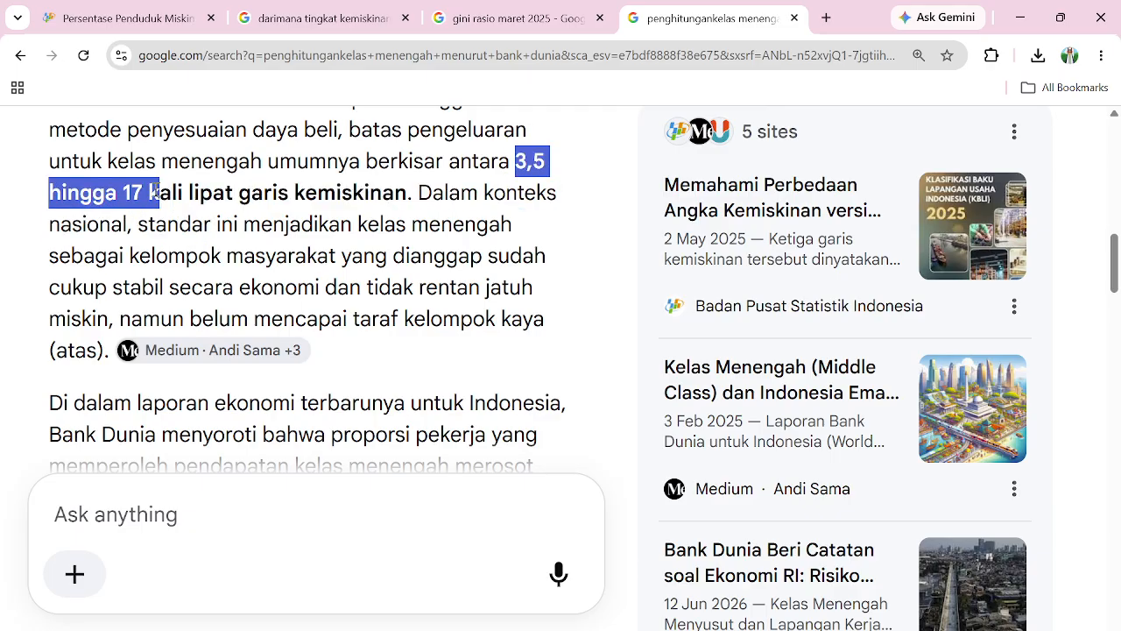
- Highlight the phrase "3,5 hingga 17 kali lipat garis kemiskinan" in the AI Overview's "Konteks untuk Indonesia" section
{"action": "scroll", "coordinate": [209, 185], "scroll_direction": "up", "scroll_amount": 1}
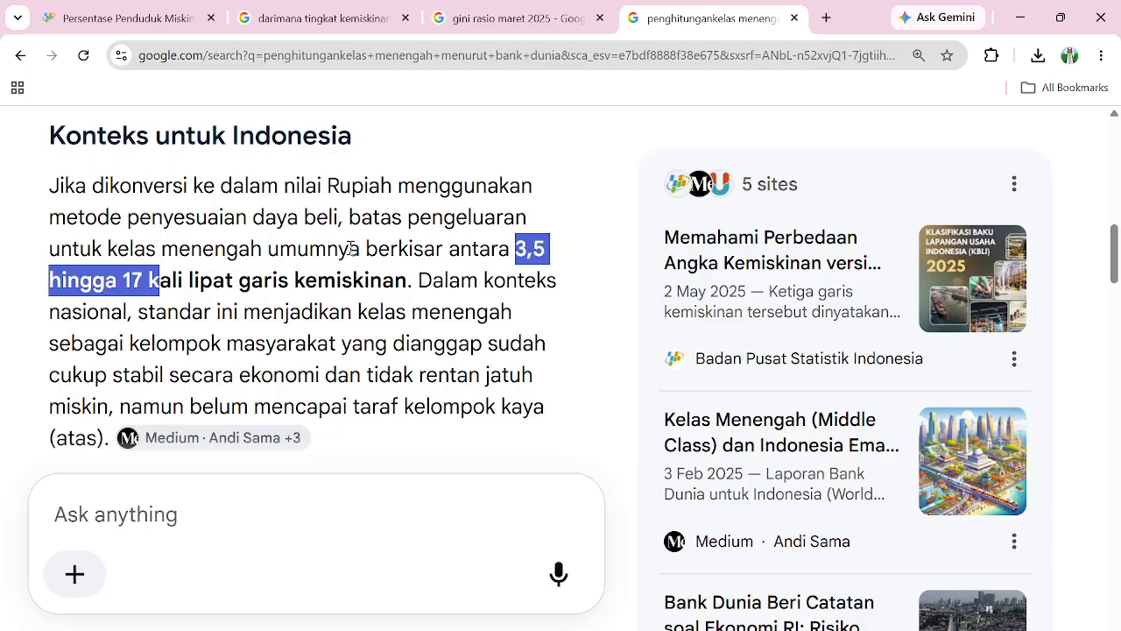
{"action": "left_click_drag", "start_coordinate": [350, 213], "coordinate": [553, 257]}
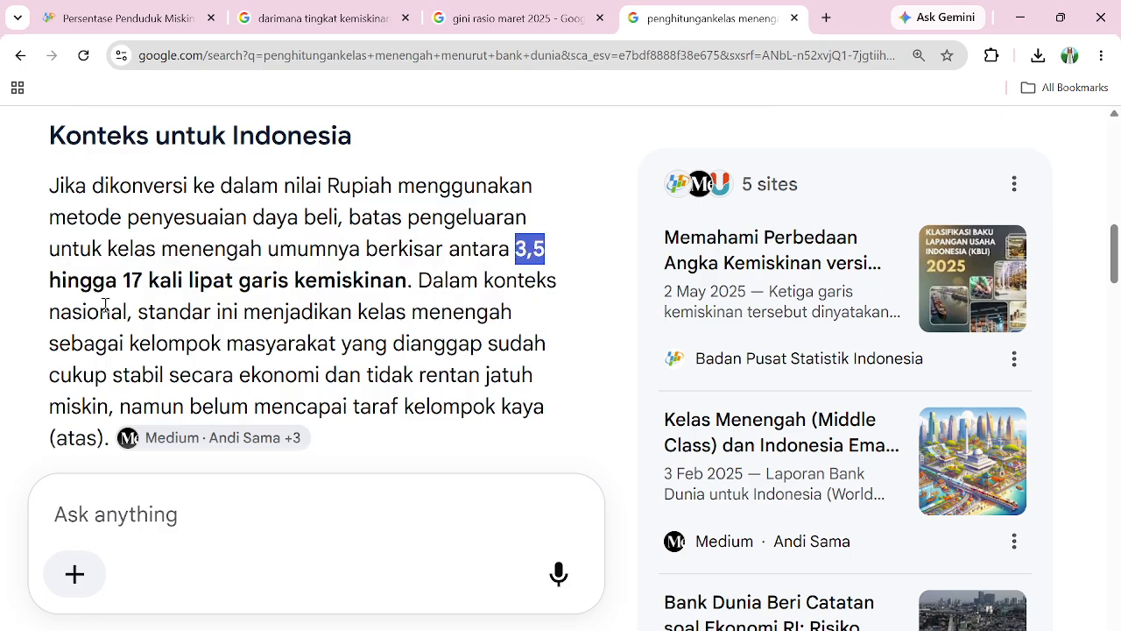
{"action": "left_click_drag", "start_coordinate": [123, 280], "coordinate": [413, 294]}
{"action": "left_click", "coordinate": [482, 316]}
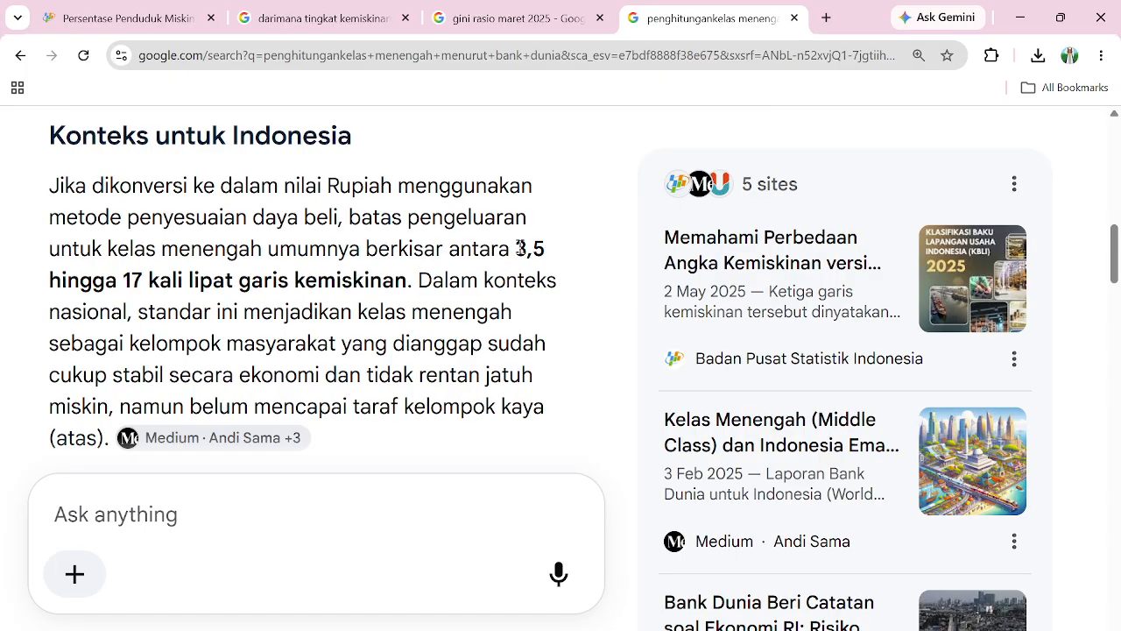
{"action": "left_click_drag", "start_coordinate": [519, 249], "coordinate": [410, 289]}
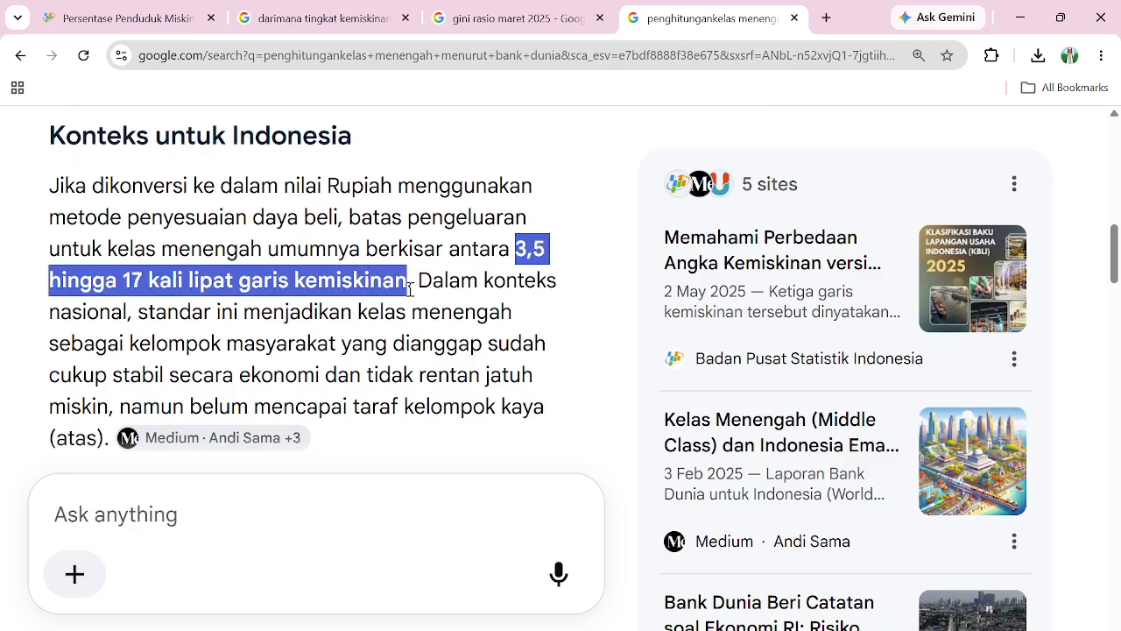
- Skim the remaining results, replace the query and search Google for "aspiring middle class"
{"action": "scroll", "coordinate": [351, 382], "scroll_direction": "down", "scroll_amount": 6}
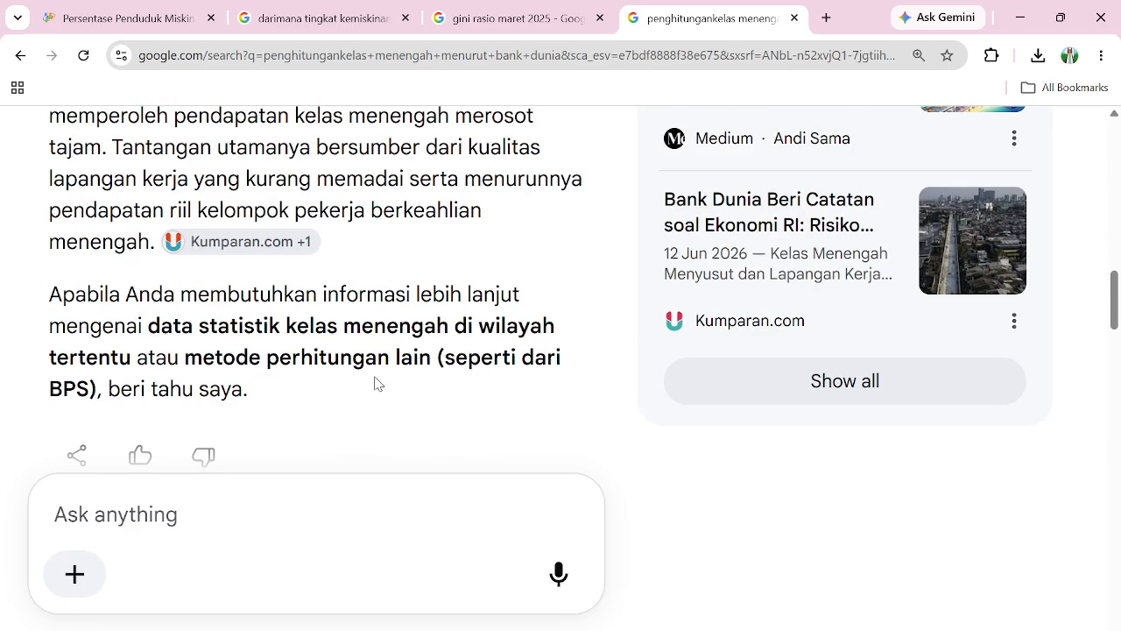
{"action": "scroll", "coordinate": [371, 382], "scroll_direction": "down", "scroll_amount": 4}
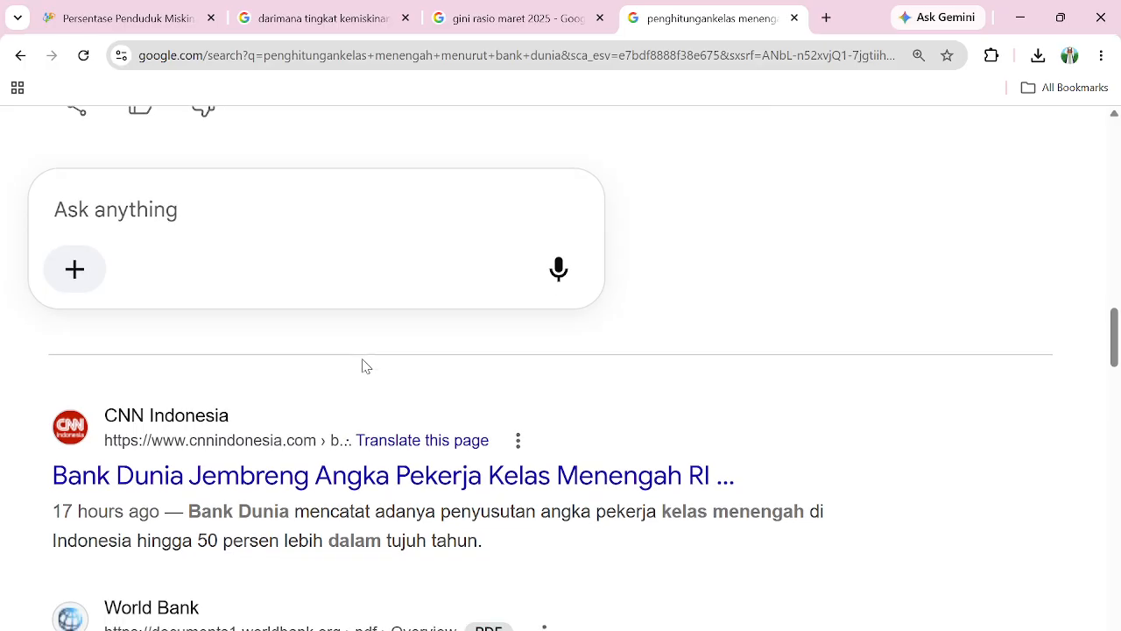
{"action": "scroll", "coordinate": [366, 366], "scroll_direction": "down", "scroll_amount": 4}
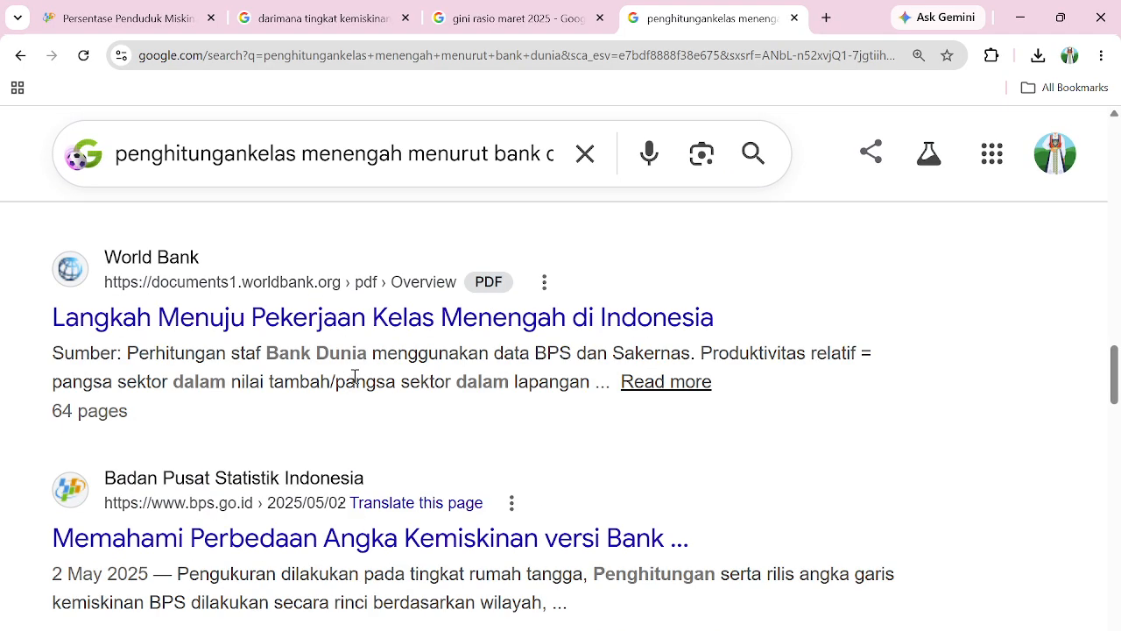
{"action": "left_click", "coordinate": [584, 154]}
{"action": "type", "text": "aspiring "}
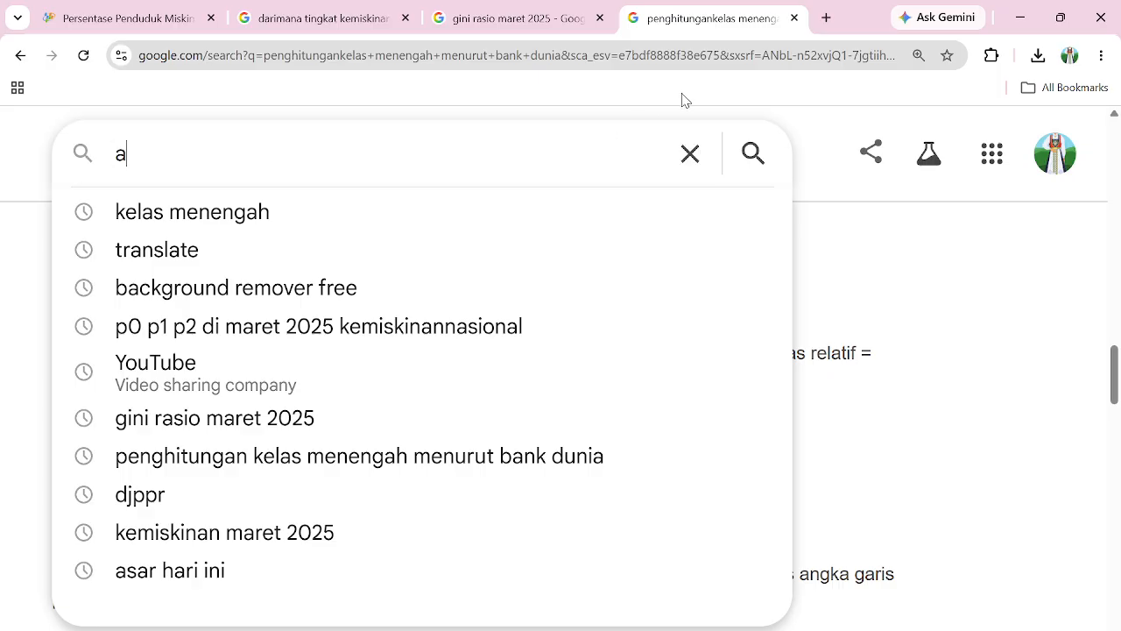
{"action": "type", "text": "middle"}
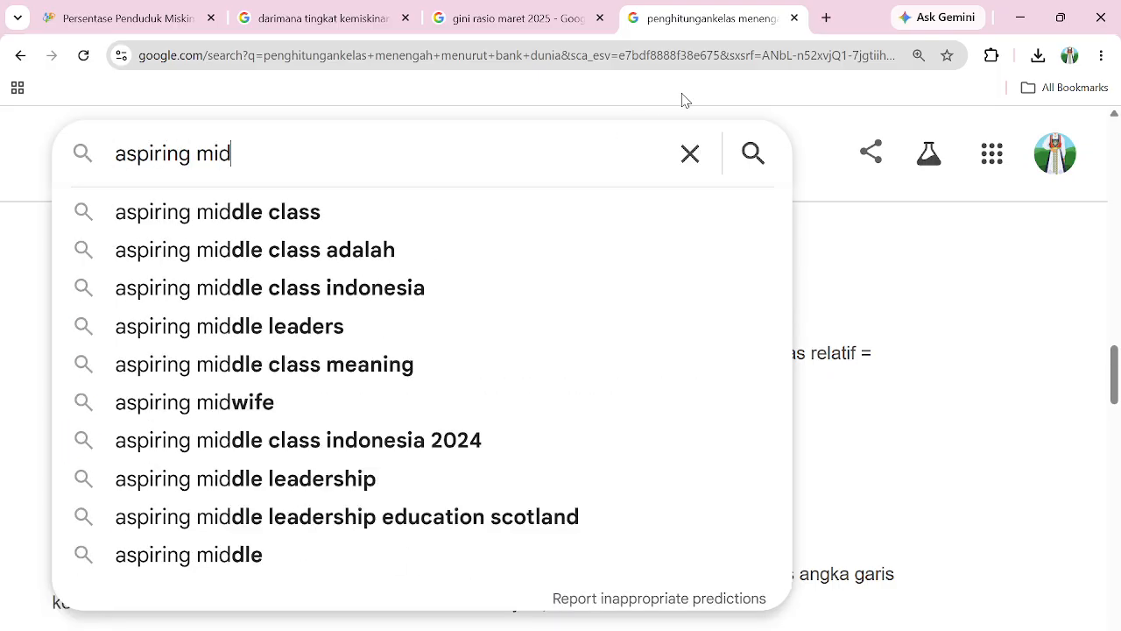
{"action": "left_click", "coordinate": [167, 221]}
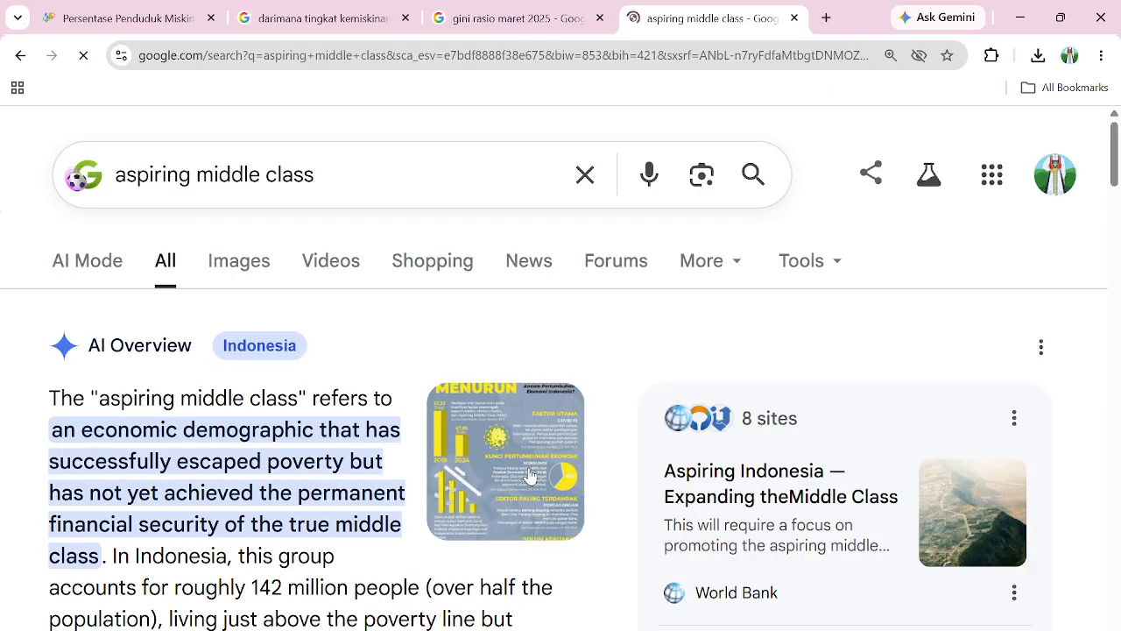
- Open the World Bank infographic page "Aspiring Indonesia: Expanding the Middle Class" from the image results
{"action": "scroll", "coordinate": [464, 552], "scroll_direction": "down", "scroll_amount": 2}
{"action": "scroll", "coordinate": [470, 558], "scroll_direction": "down", "scroll_amount": 6}
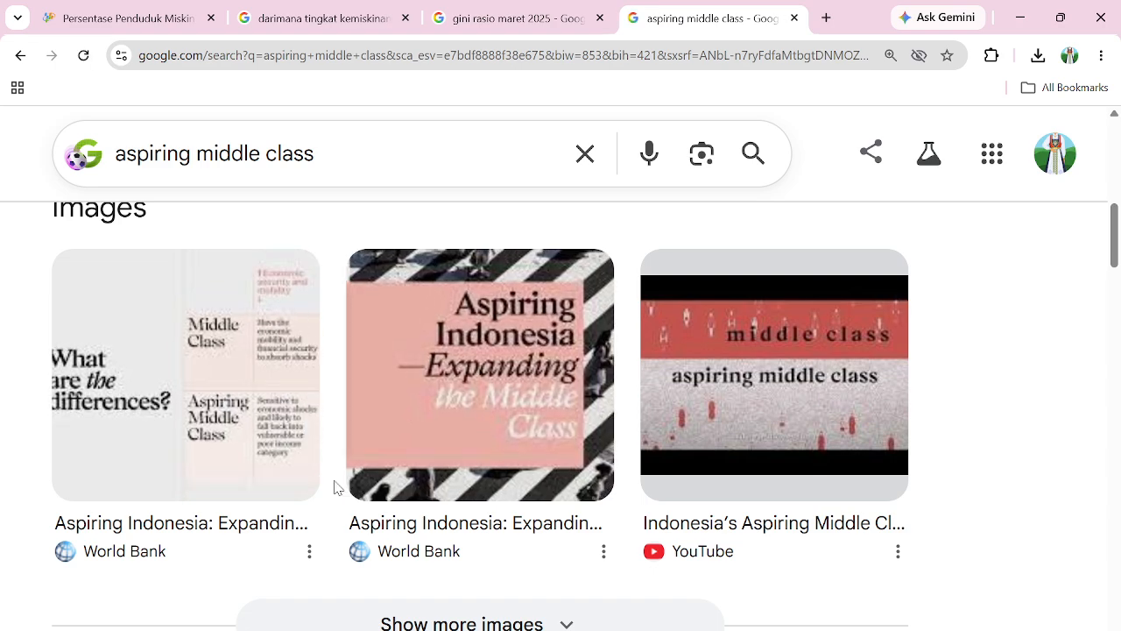
{"action": "left_click", "coordinate": [206, 522]}
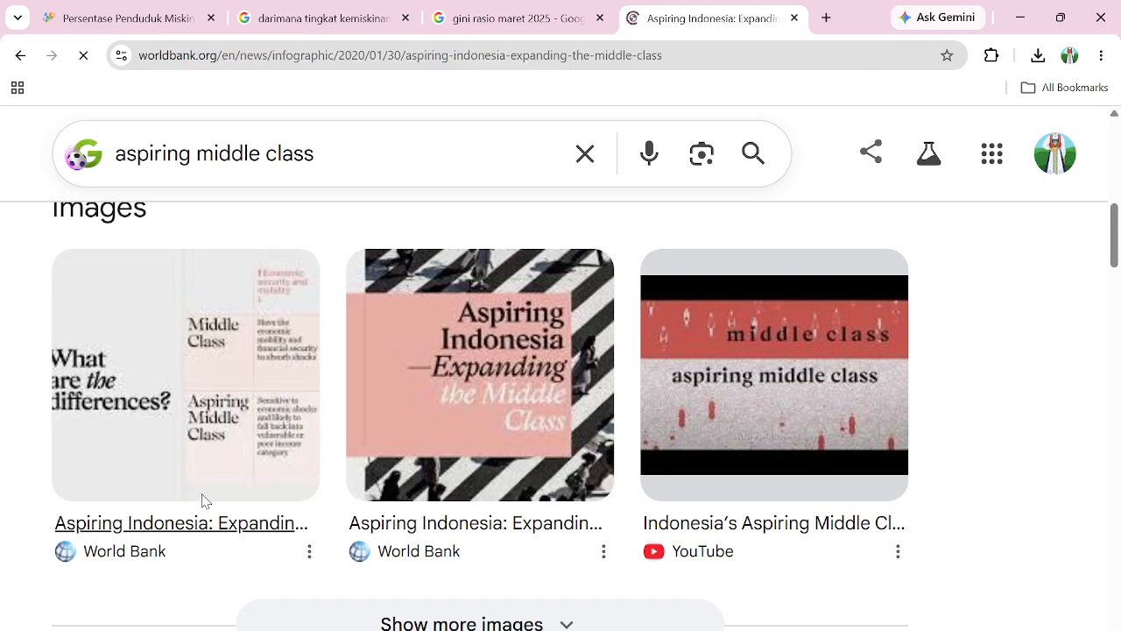
- Look through the World Bank infographic for how the middle class and aspiring middle class differ, and find the report download link
{"action": "scroll", "coordinate": [438, 397], "scroll_direction": "down", "scroll_amount": 4}
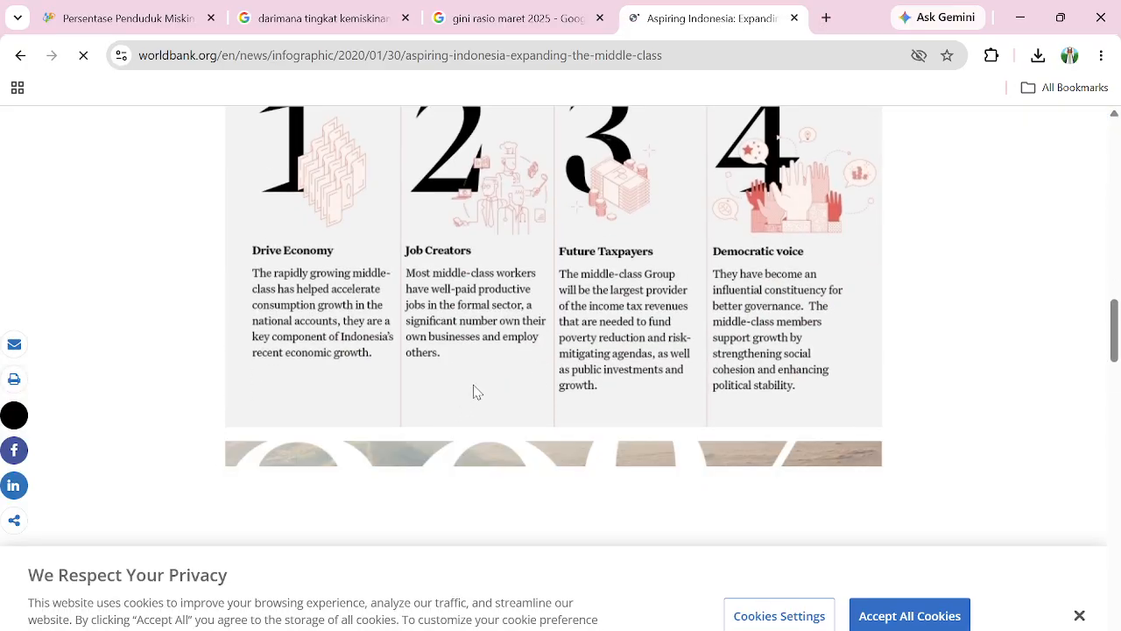
{"action": "scroll", "coordinate": [552, 364], "scroll_direction": "down", "scroll_amount": 5}
{"action": "scroll", "coordinate": [552, 363], "scroll_direction": "down", "scroll_amount": 8}
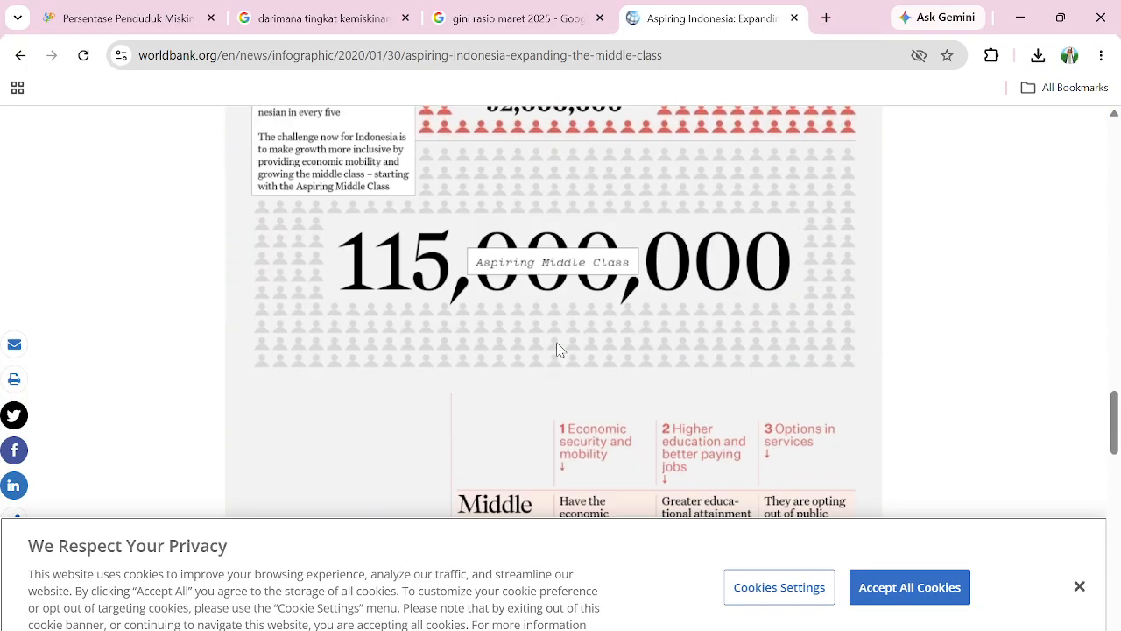
{"action": "scroll", "coordinate": [566, 344], "scroll_direction": "up", "scroll_amount": 1}
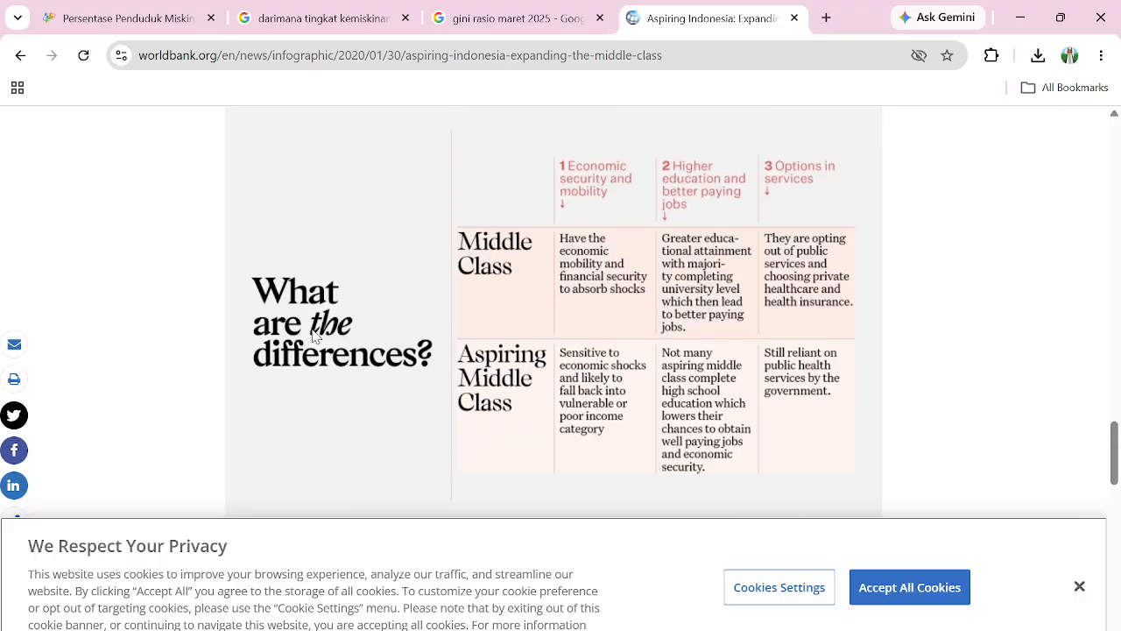
{"action": "scroll", "coordinate": [361, 336], "scroll_direction": "down", "scroll_amount": 4}
{"action": "scroll", "coordinate": [555, 300], "scroll_direction": "down", "scroll_amount": 10}
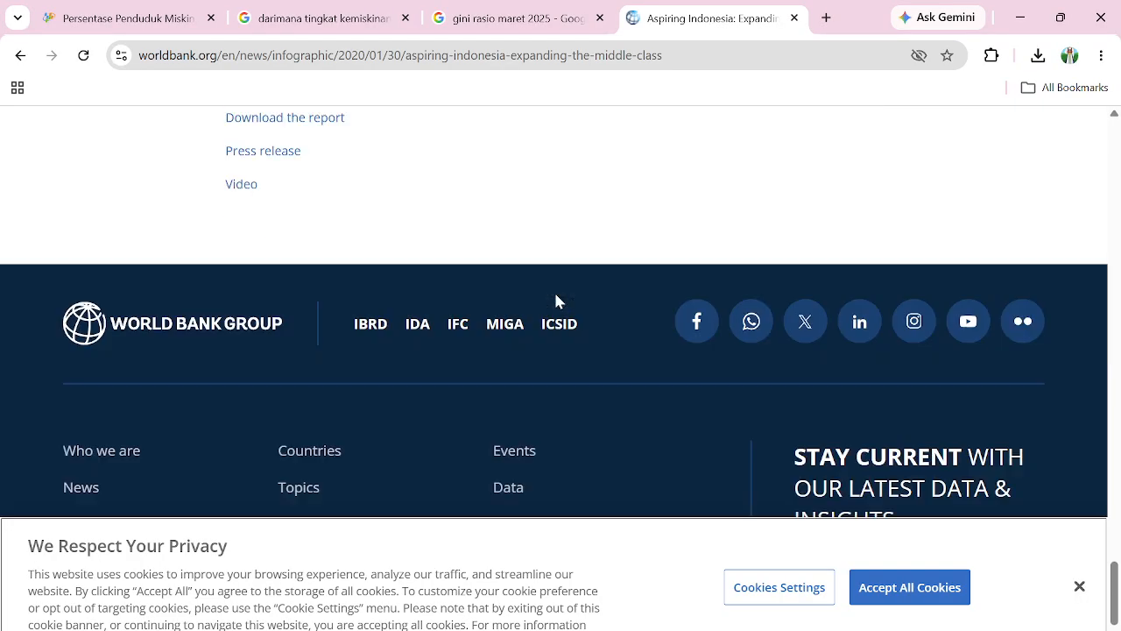
{"action": "scroll", "coordinate": [559, 280], "scroll_direction": "up", "scroll_amount": 8}
{"action": "scroll", "coordinate": [557, 285], "scroll_direction": "up", "scroll_amount": 5}
{"action": "scroll", "coordinate": [558, 287], "scroll_direction": "down", "scroll_amount": 6}
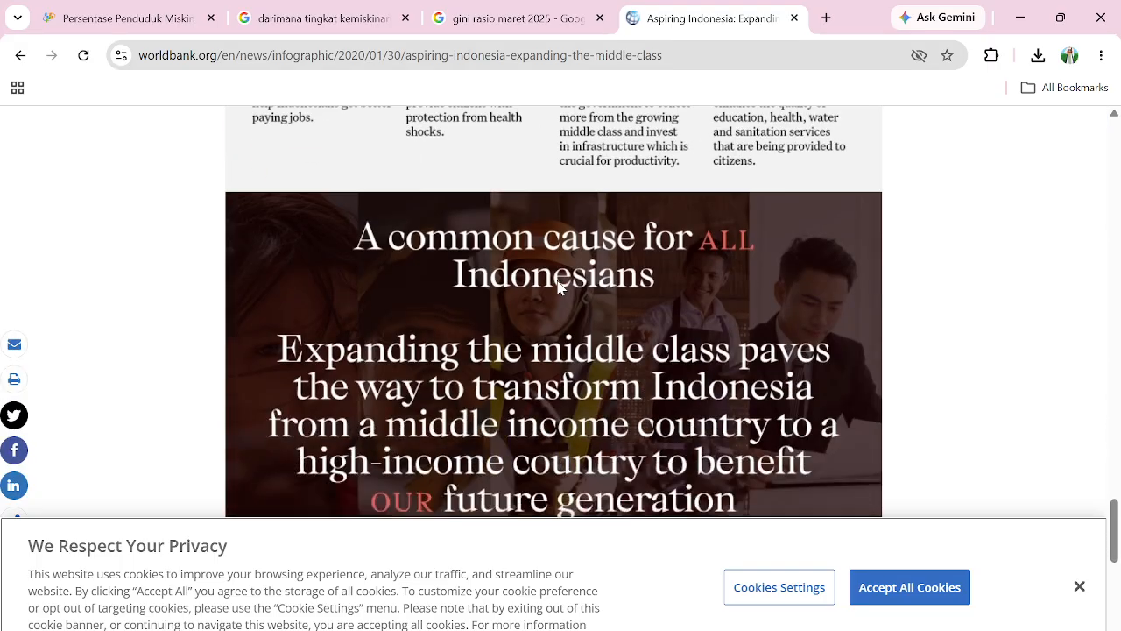
- Download the report Aspiring-Indonesia-Expanding-the-Middle-Class.pdf and open it from the Downloads folder
{"action": "left_click", "coordinate": [297, 396]}
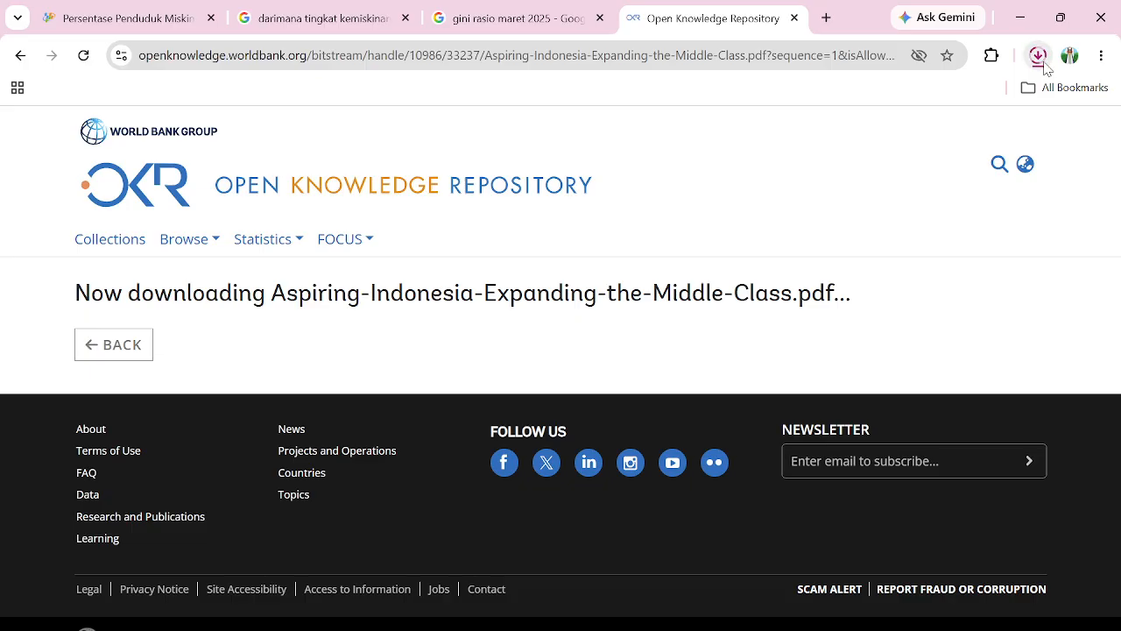
{"action": "left_click", "coordinate": [1044, 67]}
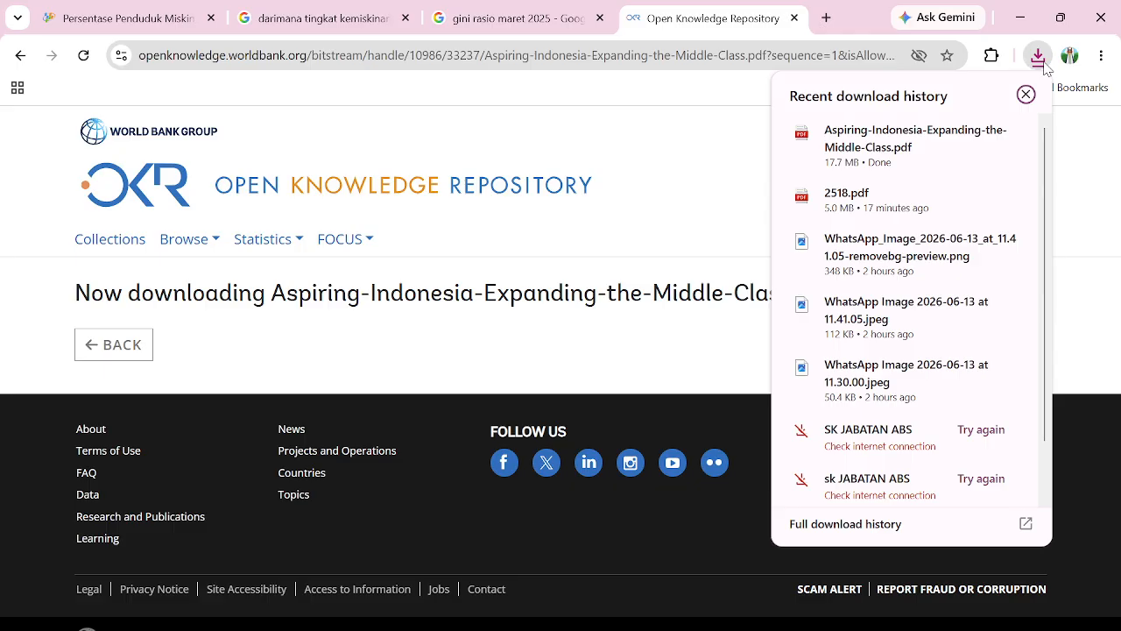
{"action": "left_click", "coordinate": [975, 139]}
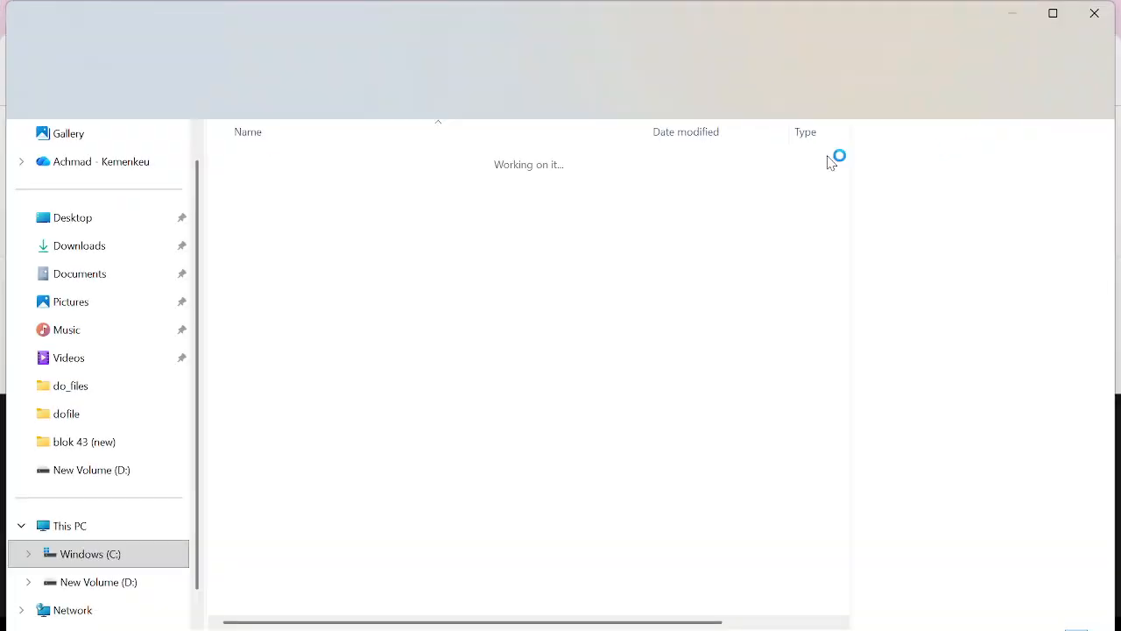
{"action": "double_click", "coordinate": [308, 215]}
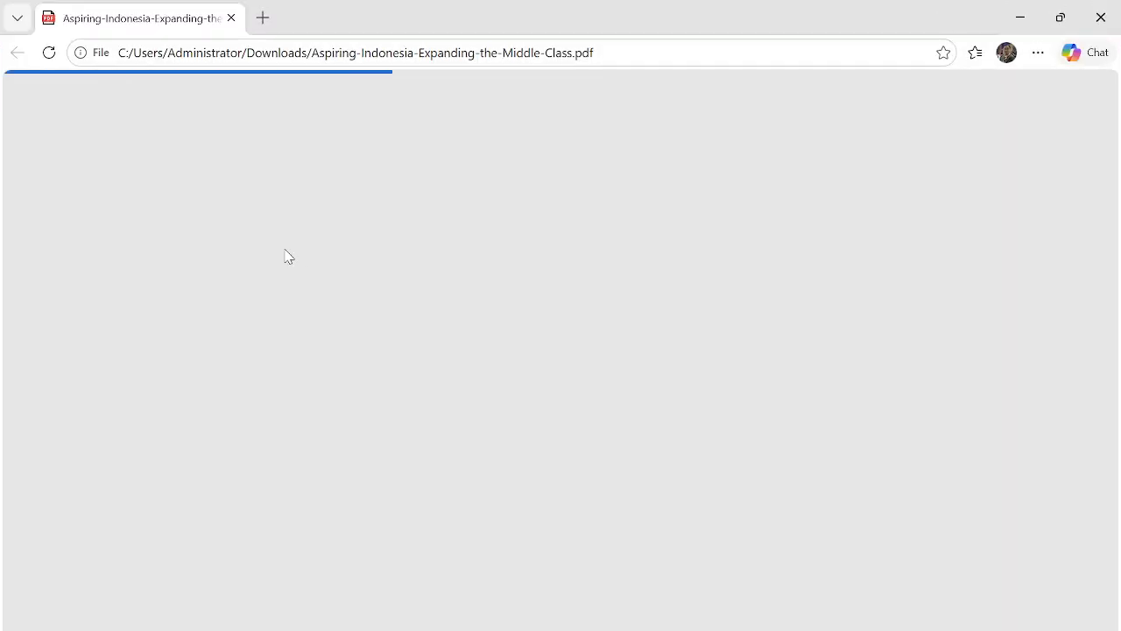
- Browse the report from the cover through the executive summary to Table E.1, Class definitions, on PDF page 28
{"action": "scroll", "coordinate": [593, 267], "scroll_direction": "down", "scroll_amount": 20}
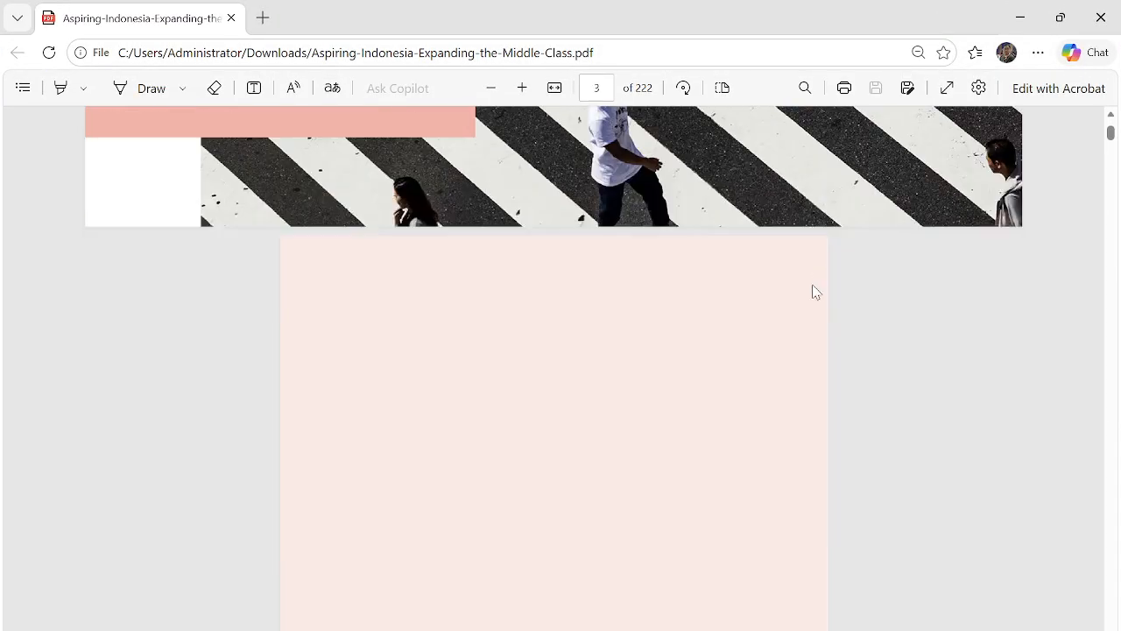
{"action": "scroll", "coordinate": [586, 370], "scroll_direction": "down", "scroll_amount": 20}
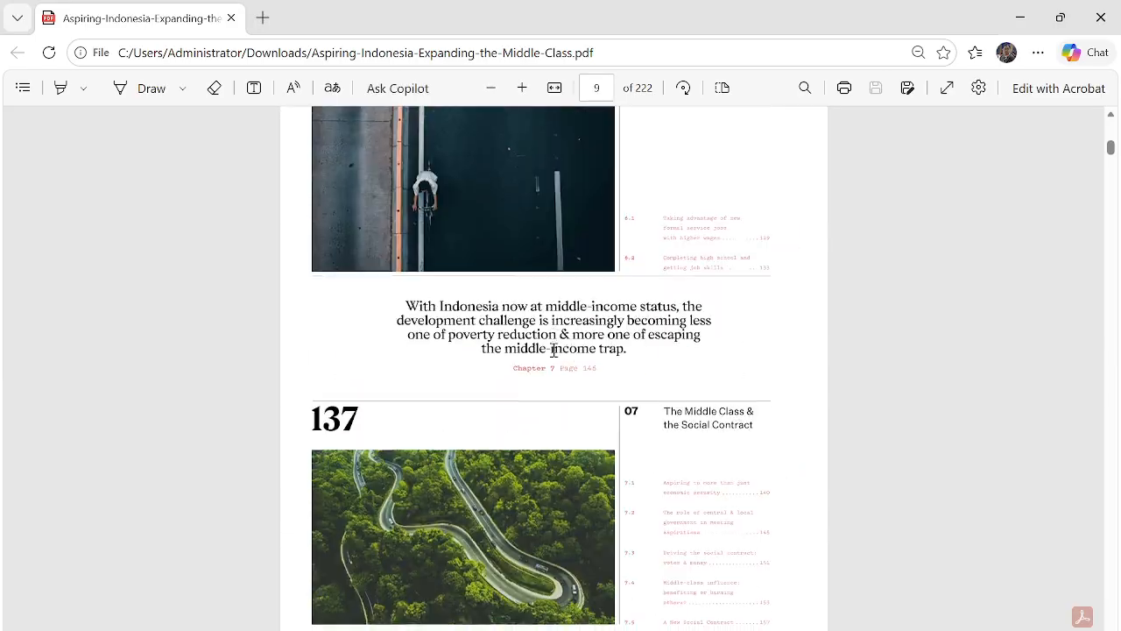
{"action": "scroll", "coordinate": [455, 362], "scroll_direction": "up", "scroll_amount": 1, "text": "ctrl"}
{"action": "scroll", "coordinate": [533, 365], "scroll_direction": "down", "scroll_amount": 15}
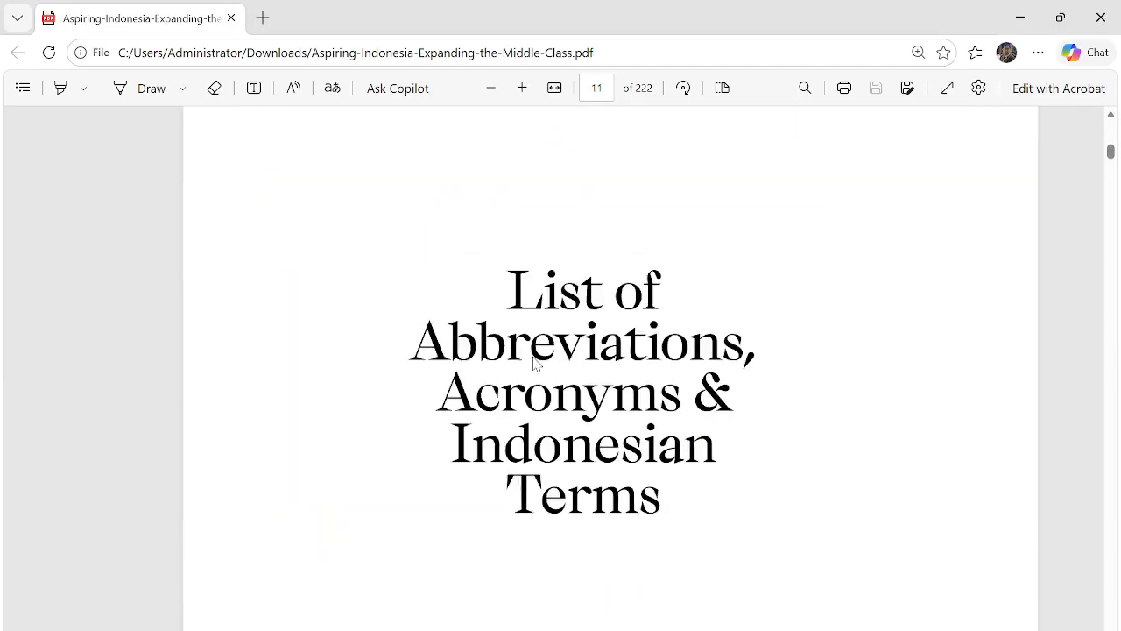
{"action": "scroll", "coordinate": [628, 373], "scroll_direction": "down", "scroll_amount": 20}
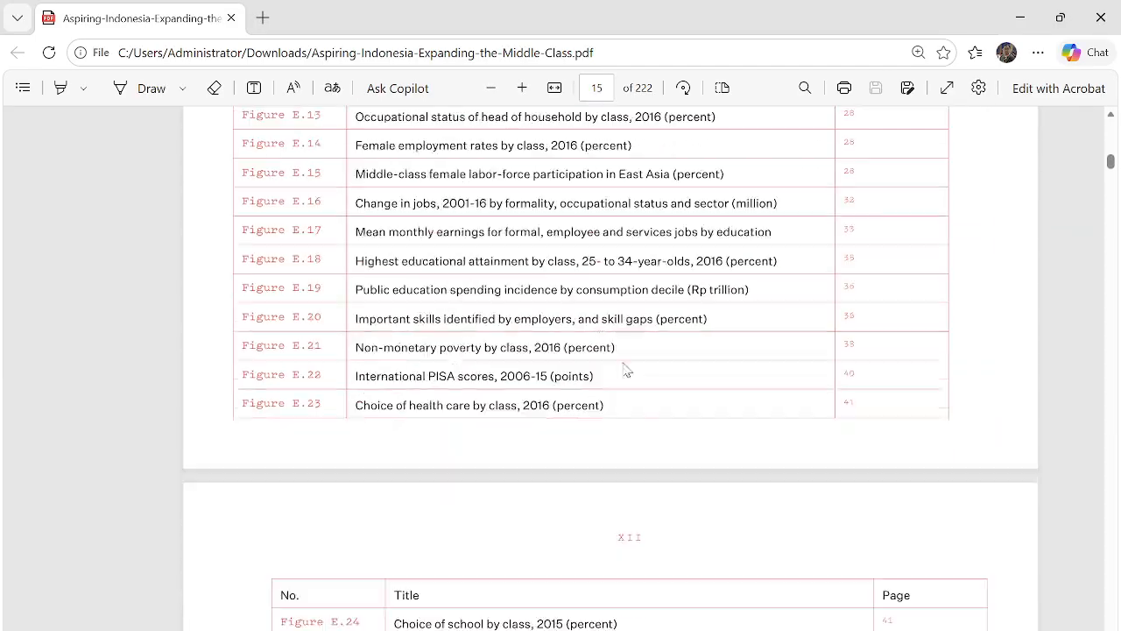
{"action": "scroll", "coordinate": [622, 369], "scroll_direction": "down", "scroll_amount": 20}
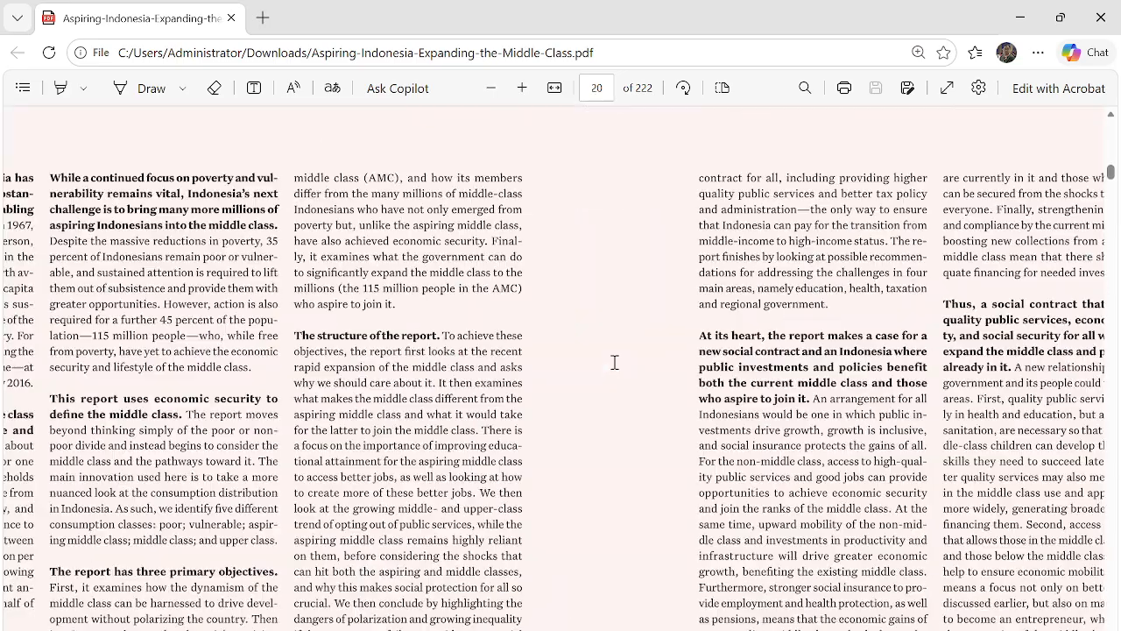
{"action": "scroll", "coordinate": [576, 365], "scroll_direction": "down", "scroll_amount": 20}
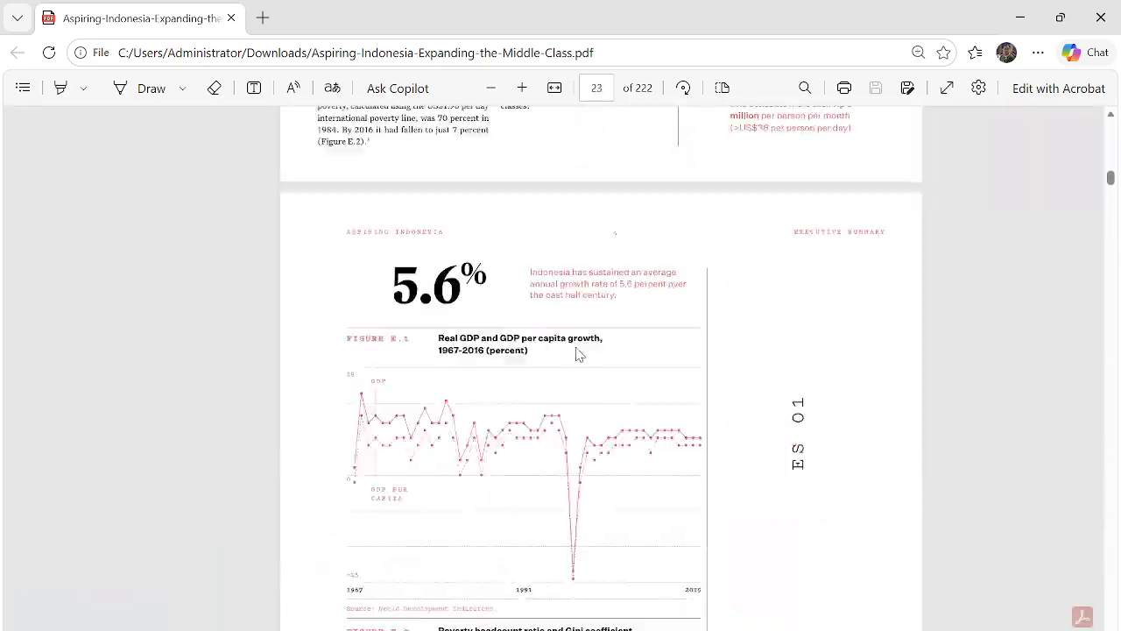
{"action": "scroll", "coordinate": [561, 351], "scroll_direction": "down", "scroll_amount": 20}
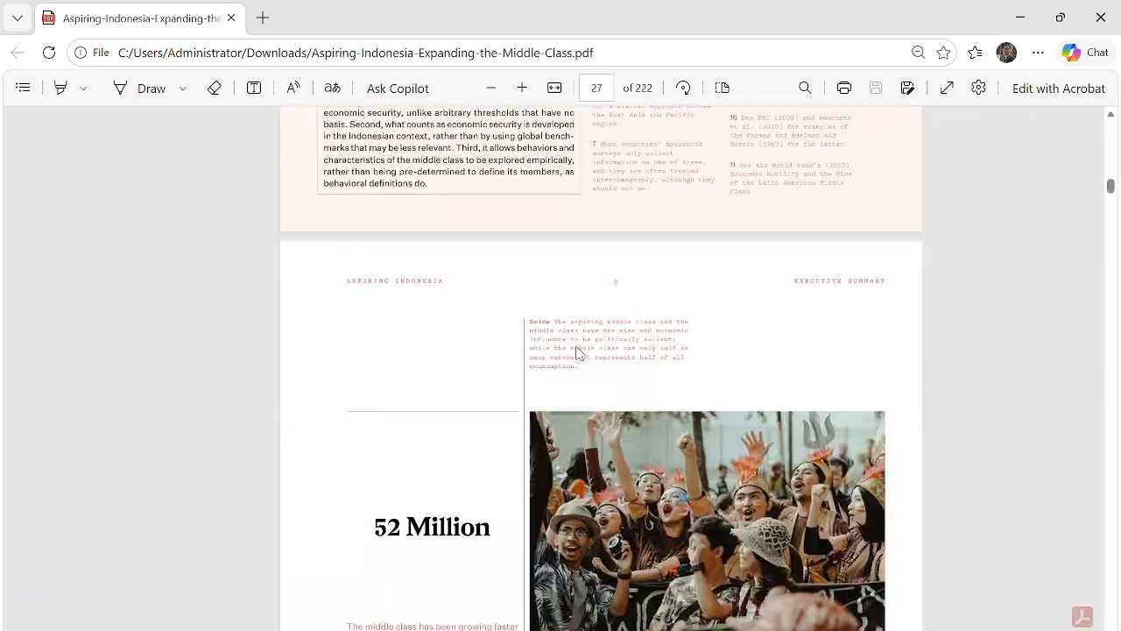
{"action": "scroll", "coordinate": [542, 343], "scroll_direction": "up", "scroll_amount": 5}
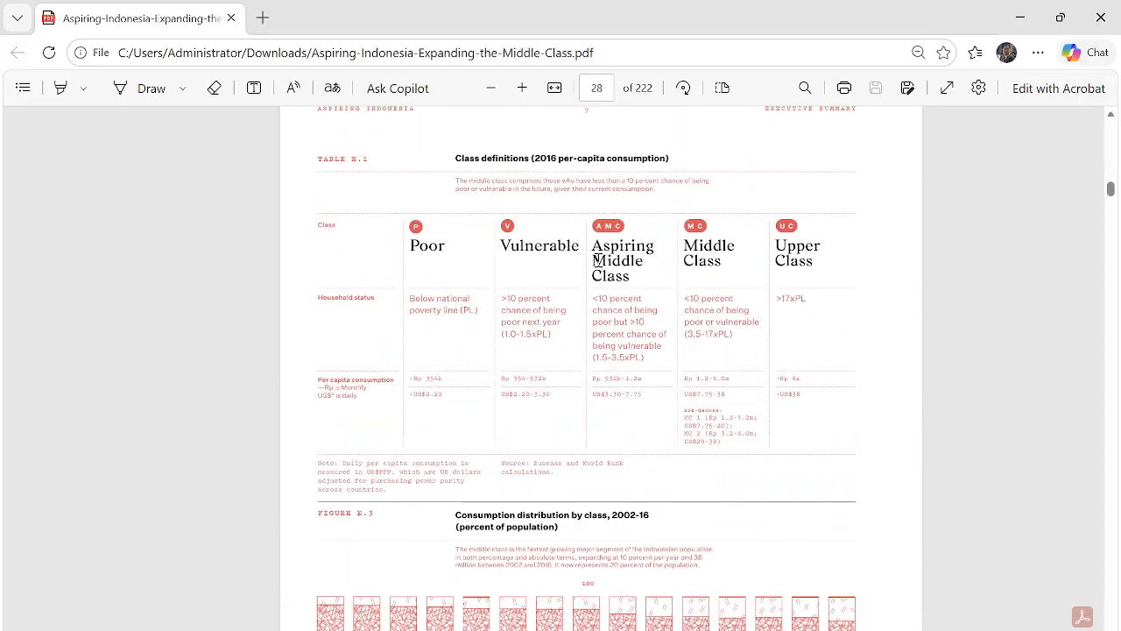
- Enlarge Table E.1, select part of "(2016 per-capita consumption)" in its title, and examine the household status and consumption rows
{"action": "scroll", "coordinate": [551, 313], "scroll_direction": "up", "scroll_amount": 1}
{"action": "scroll", "coordinate": [659, 317], "scroll_direction": "up", "scroll_amount": 1}
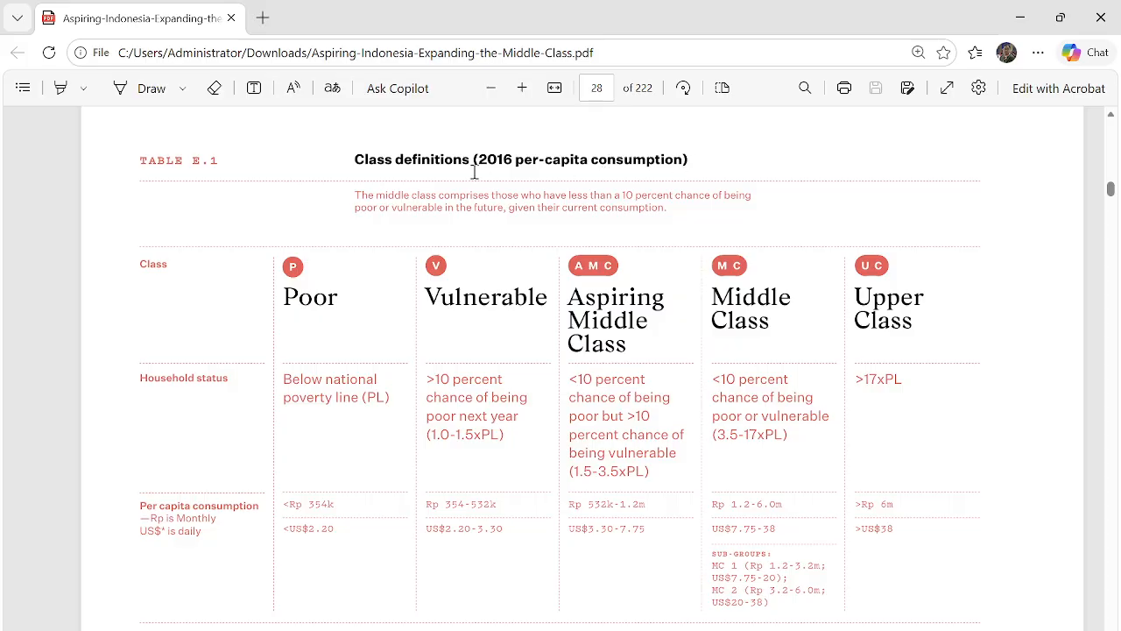
{"action": "left_click_drag", "start_coordinate": [478, 163], "coordinate": [524, 163]}
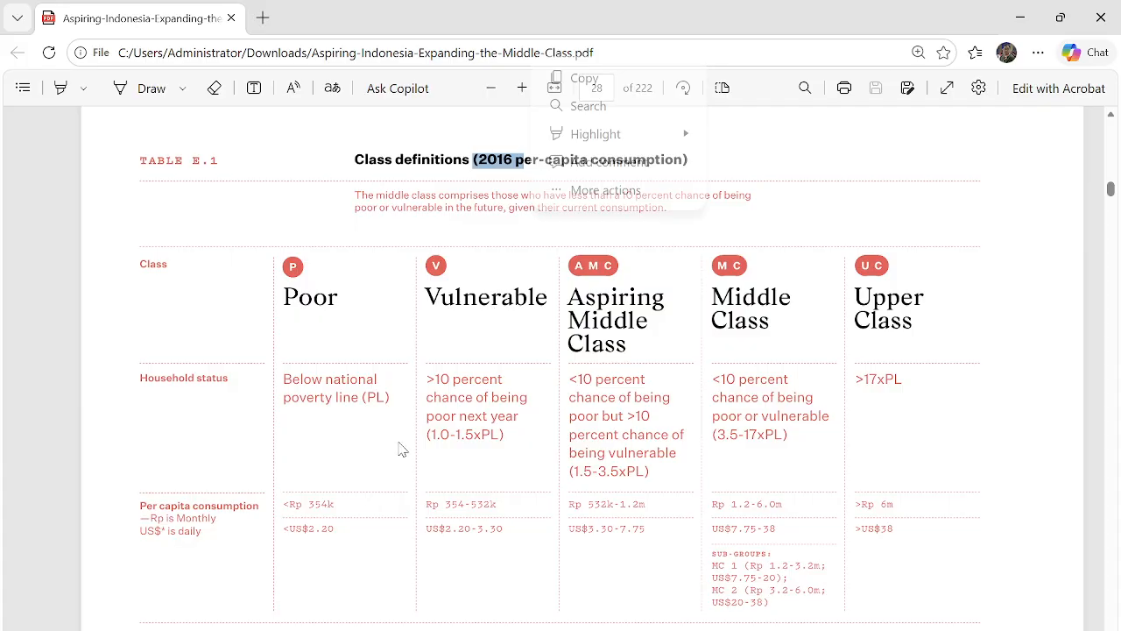
{"action": "scroll", "coordinate": [338, 507], "scroll_direction": "down", "scroll_amount": 1}
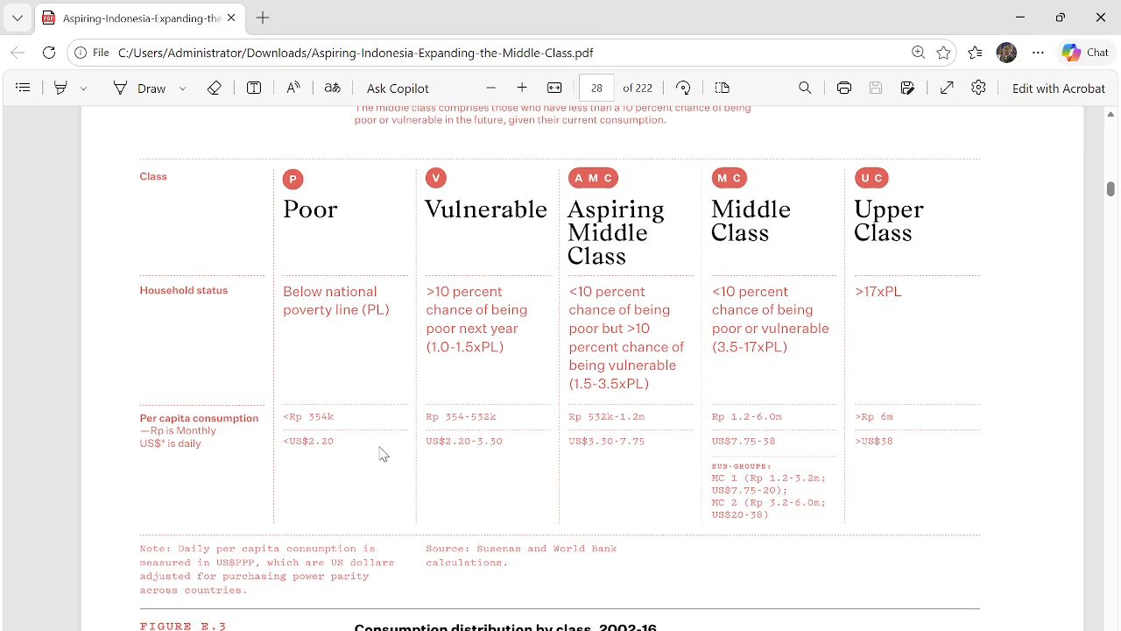
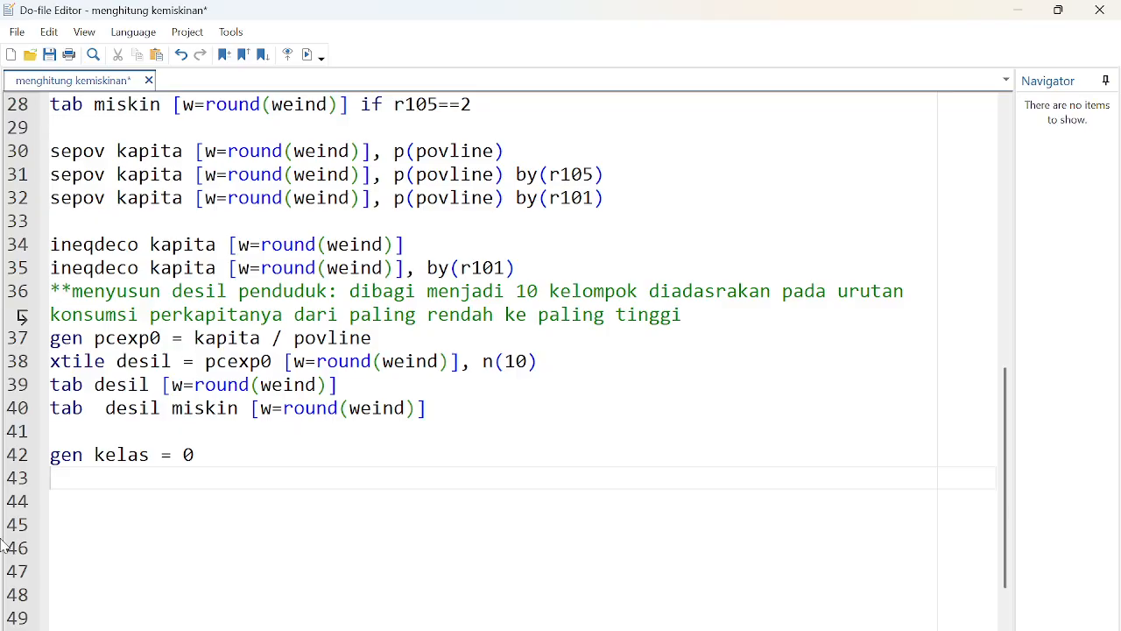
- Switch from the Do-file Editor to the PDF report and check the poverty-line multiples for each class in Table E.1
{"action": "key", "text": "alt+Tab"}
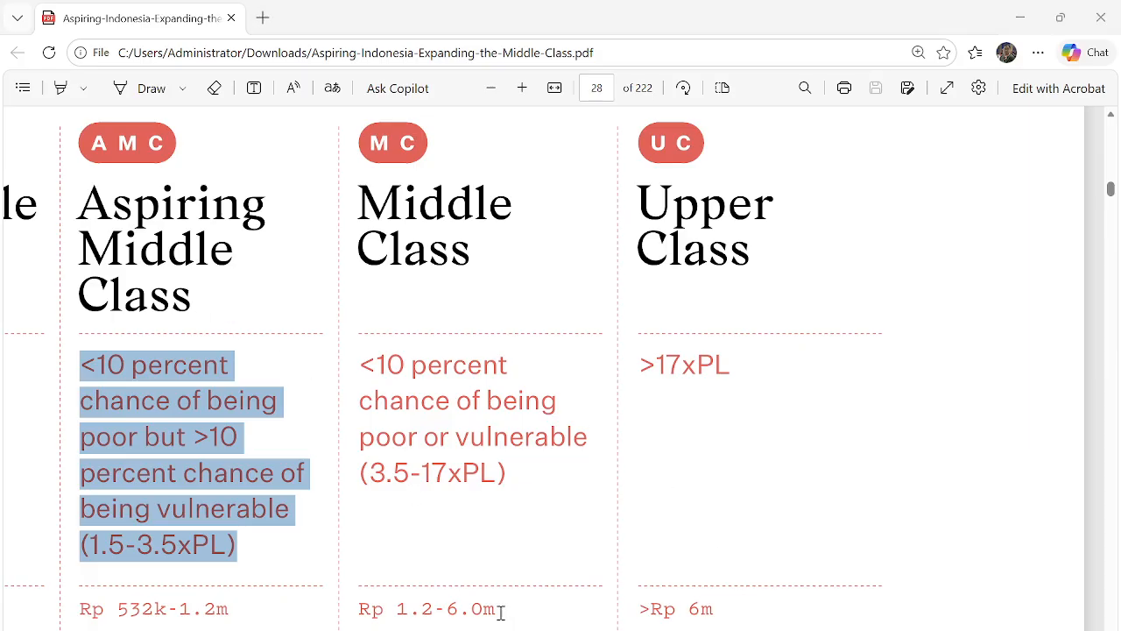
{"action": "scroll", "coordinate": [550, 618], "scroll_direction": "left", "scroll_amount": 1}
{"action": "scroll", "coordinate": [560, 368], "scroll_direction": "left", "scroll_amount": 10}
{"action": "scroll", "coordinate": [560, 368], "scroll_direction": "right", "scroll_amount": 5}
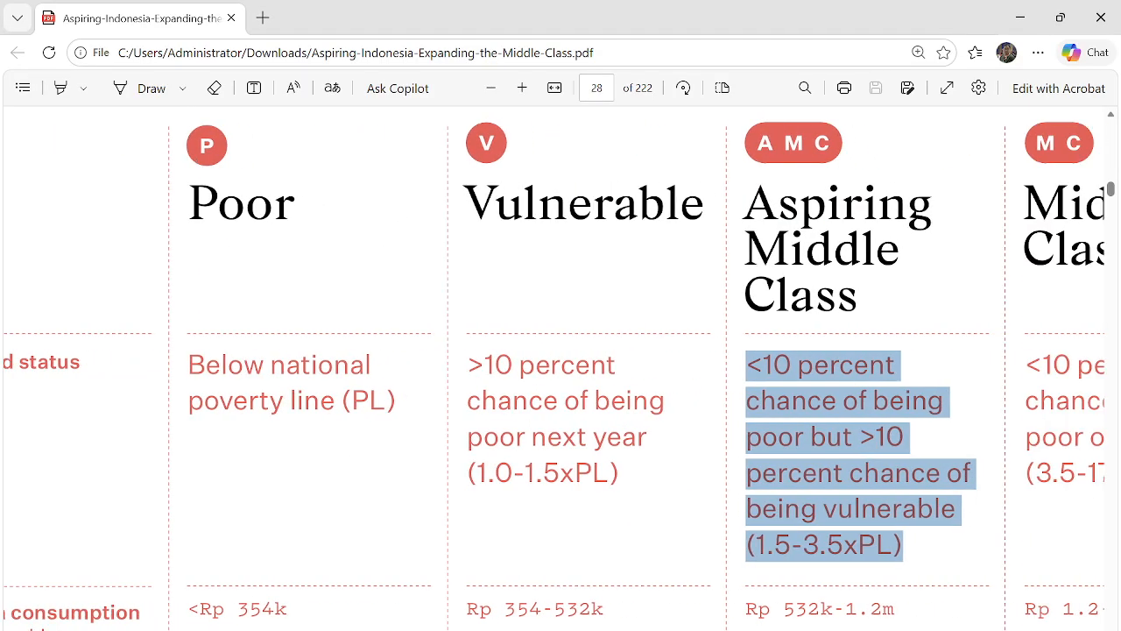
- Return from the PDF report to the Do-file Editor and add the command "replace kelas = 1 if kapita < povline" on line 43
{"action": "scroll", "coordinate": [561, 368], "scroll_direction": "right", "scroll_amount": 4}
{"action": "scroll", "coordinate": [561, 368], "scroll_direction": "right", "scroll_amount": 5}
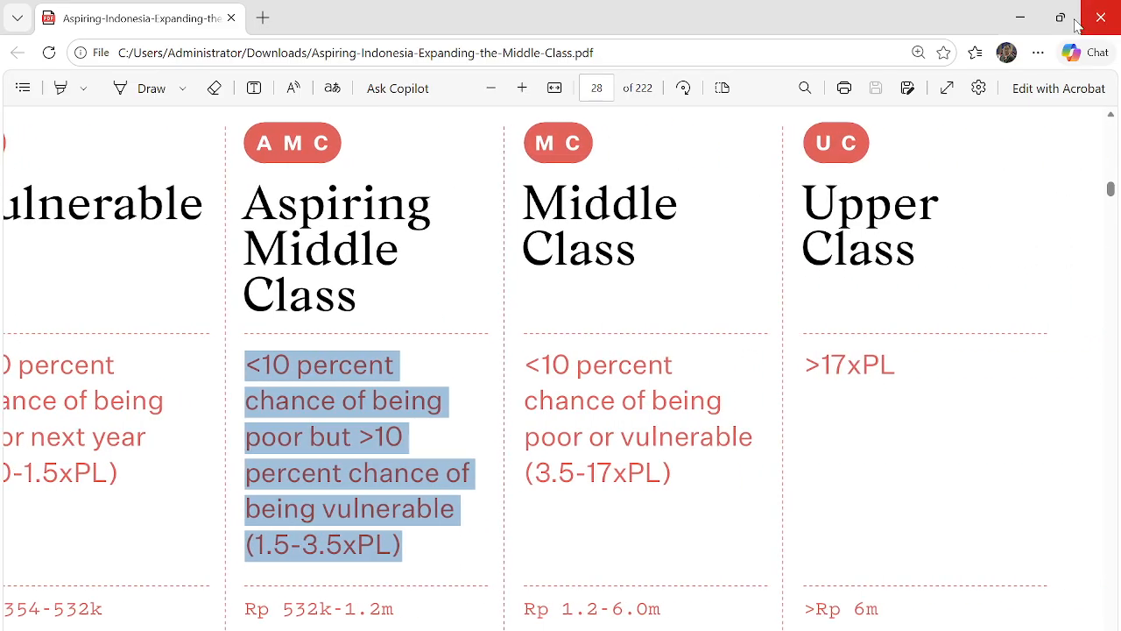
{"action": "left_click", "coordinate": [1021, 18]}
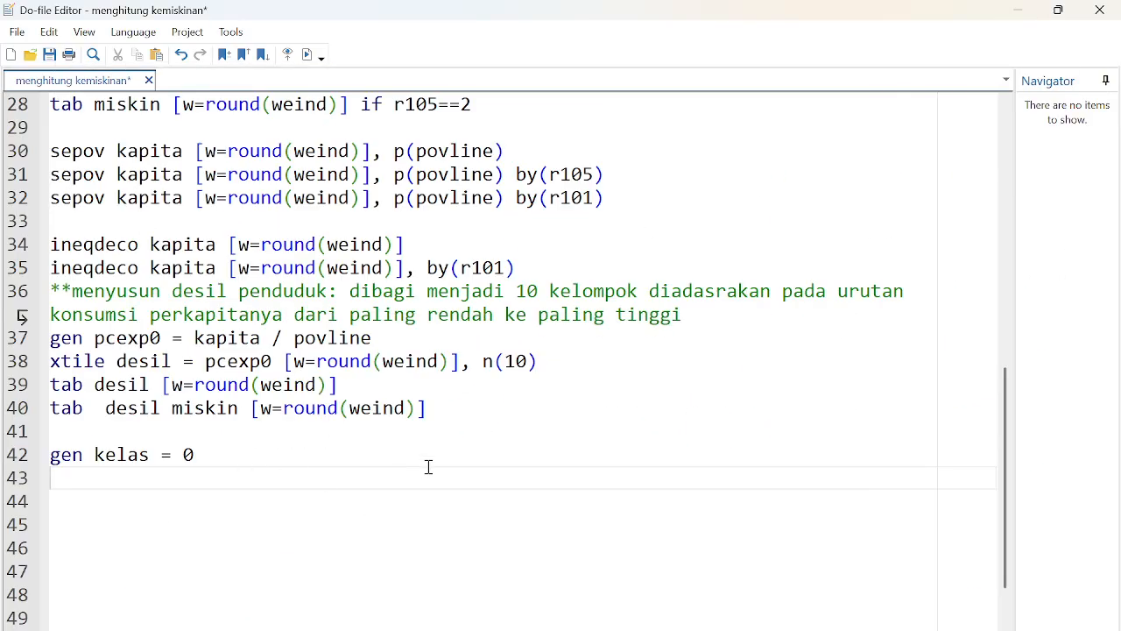
{"action": "type", "text": "re"}
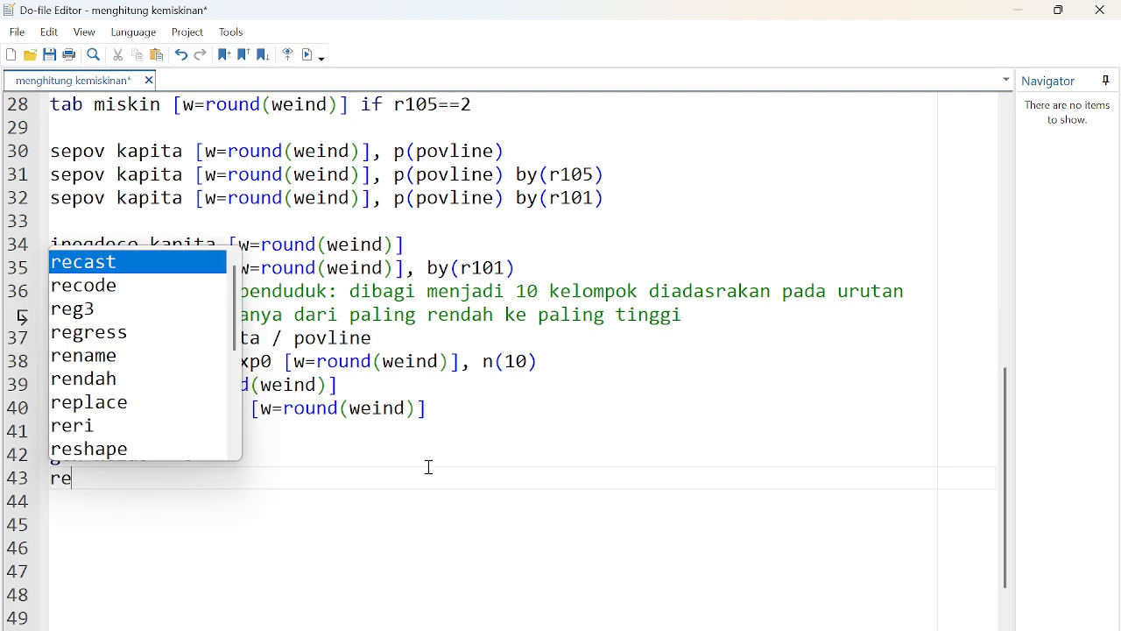
{"action": "type", "text": "place "}
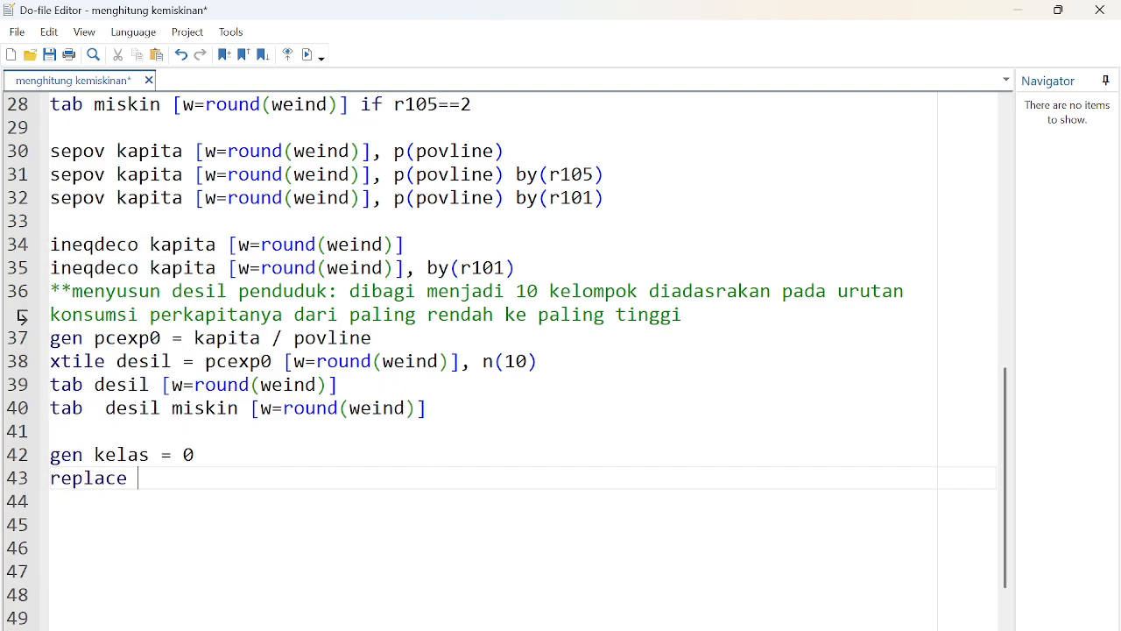
{"action": "type", "text": "kelas = 1 "}
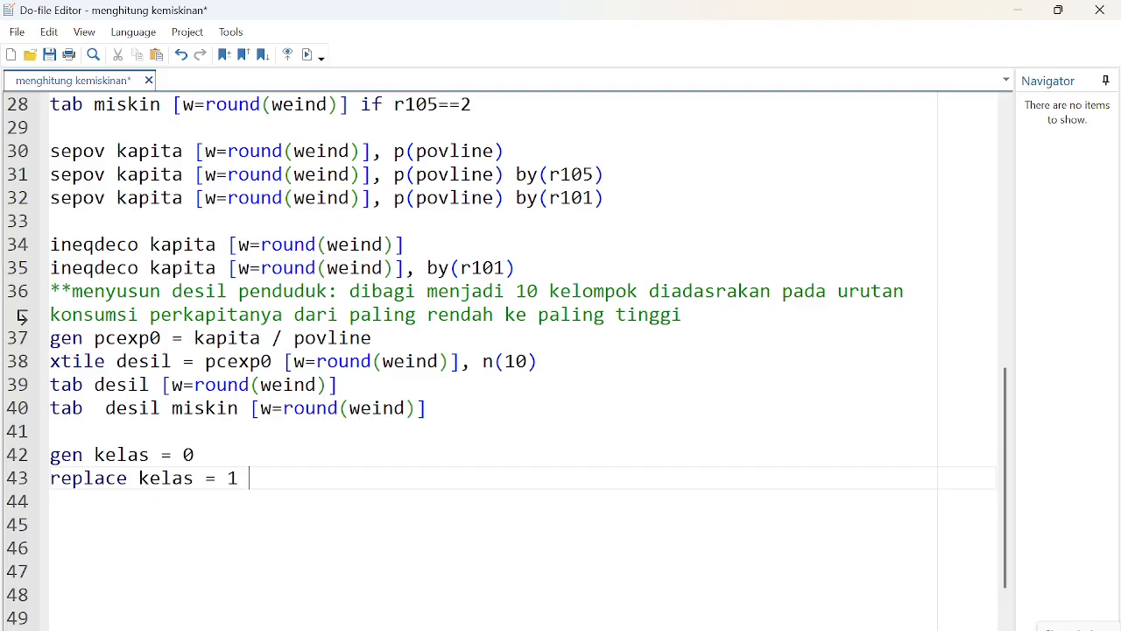
{"action": "type", "text": "if kapita "}
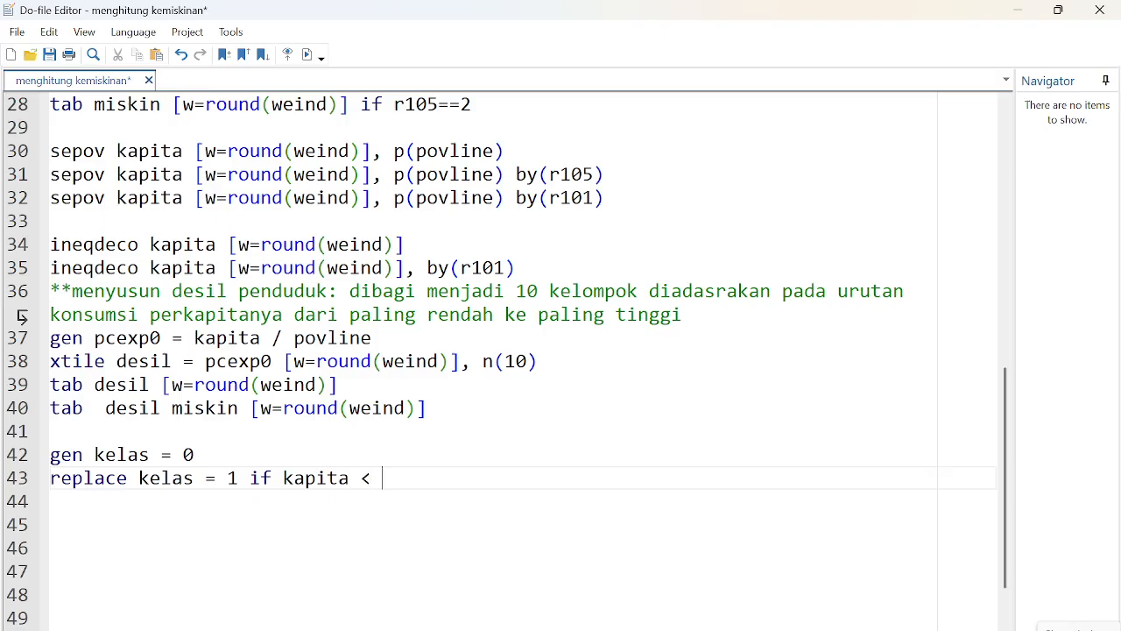
{"action": "type", "text": "< povline"}
{"action": "key", "text": "Return"}
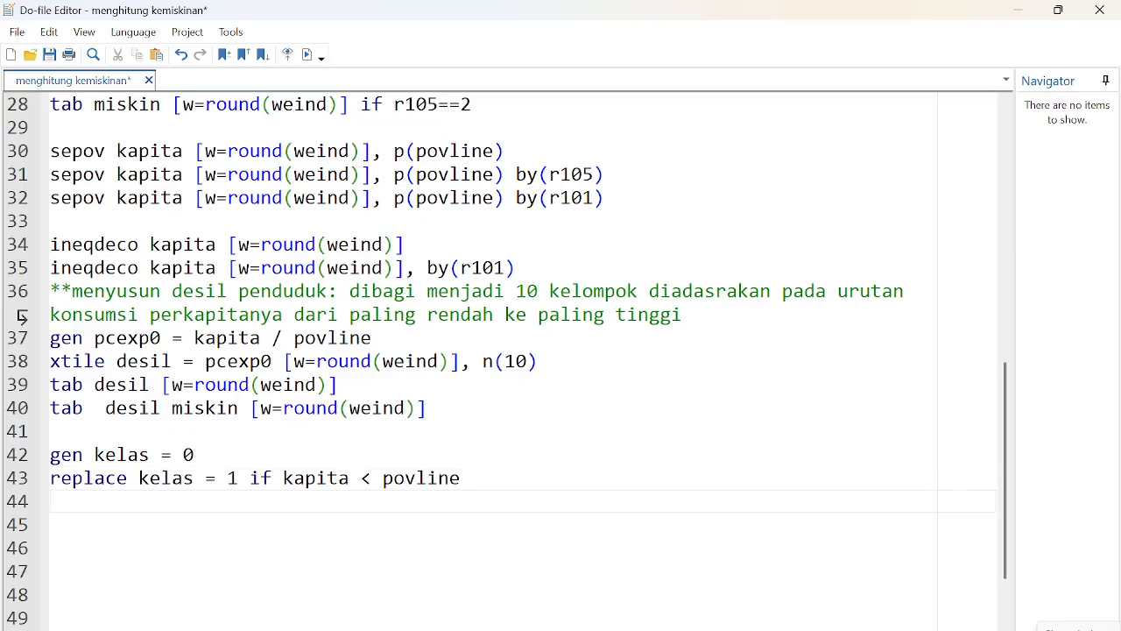
- Begin the second class command on line 44 with "replace kelas = 2 inrange(kapita,"
{"action": "type", "text": "replace kelas "}
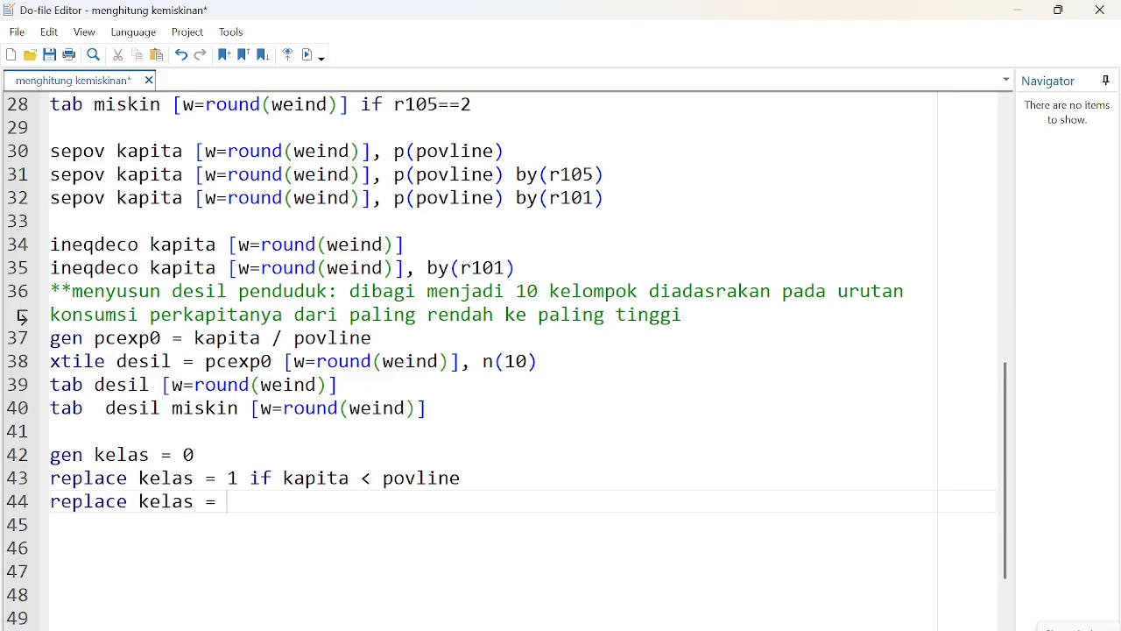
{"action": "type", "text": "= 2 if"}
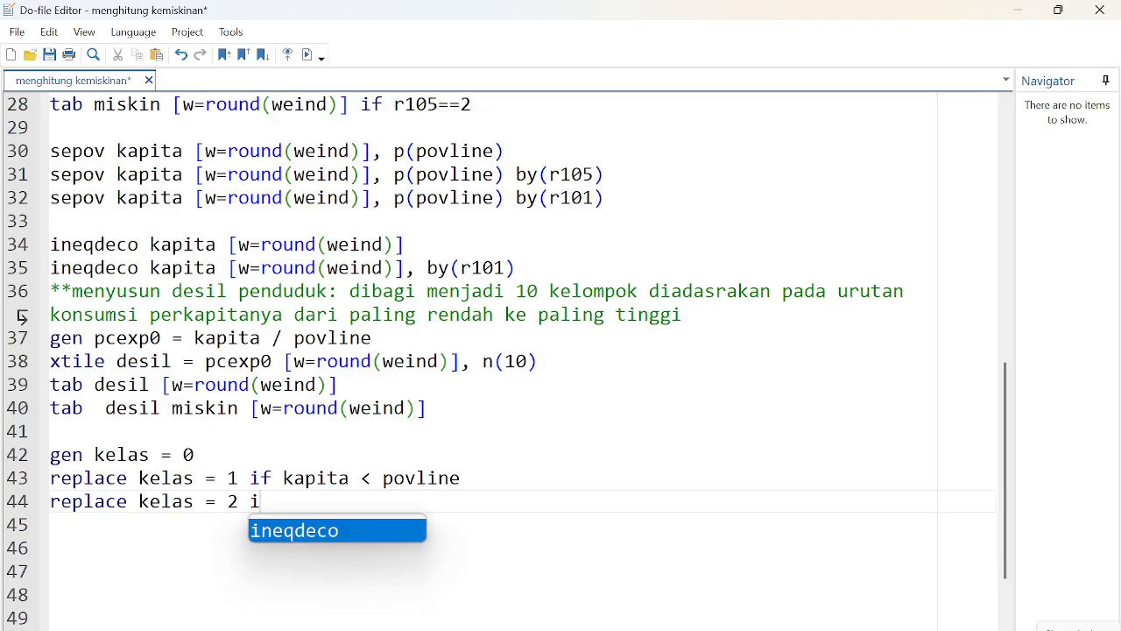
{"action": "key", "text": "BackSpace"}
{"action": "key", "text": "BackSpace"}
{"action": "key", "text": "BackSpace"}
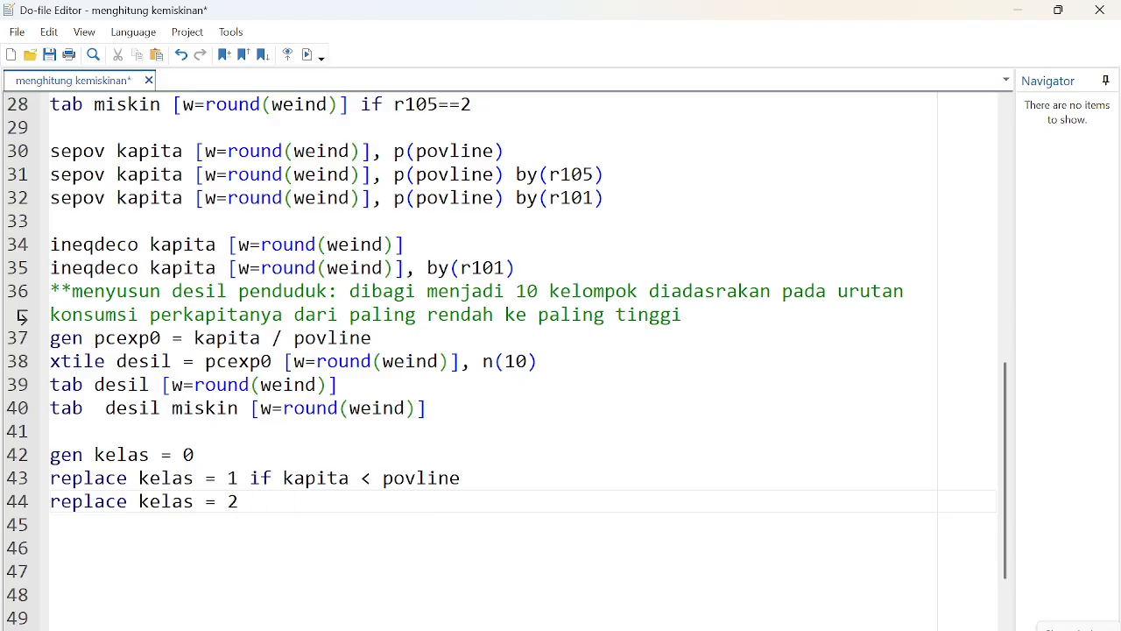
{"action": "type", "text": "inrange("}
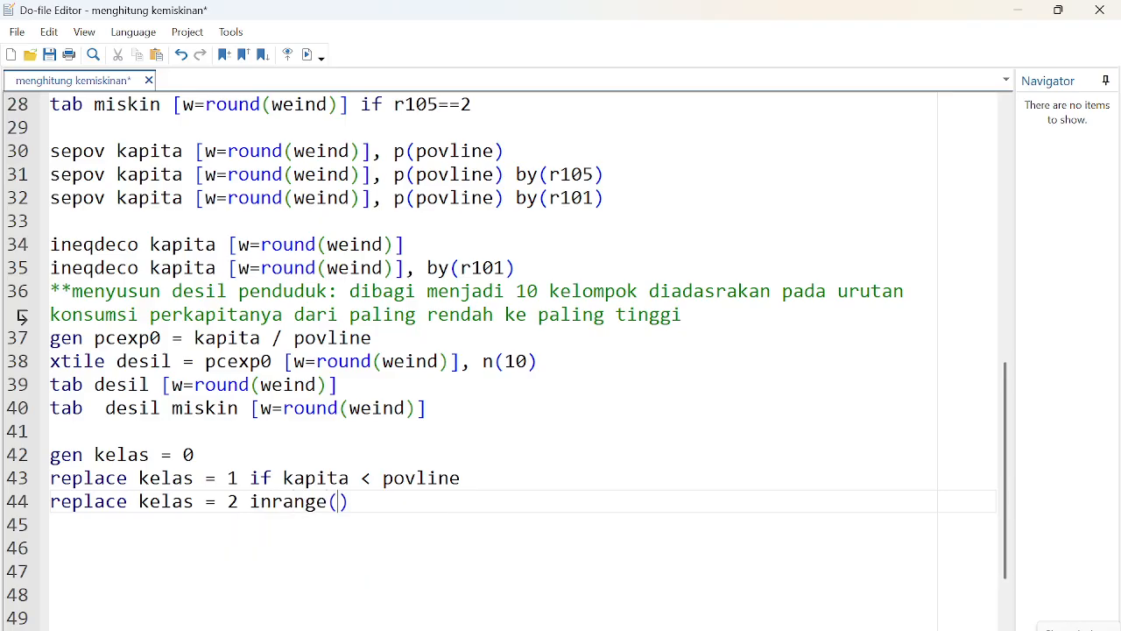
{"action": "type", "text": "kpait"}
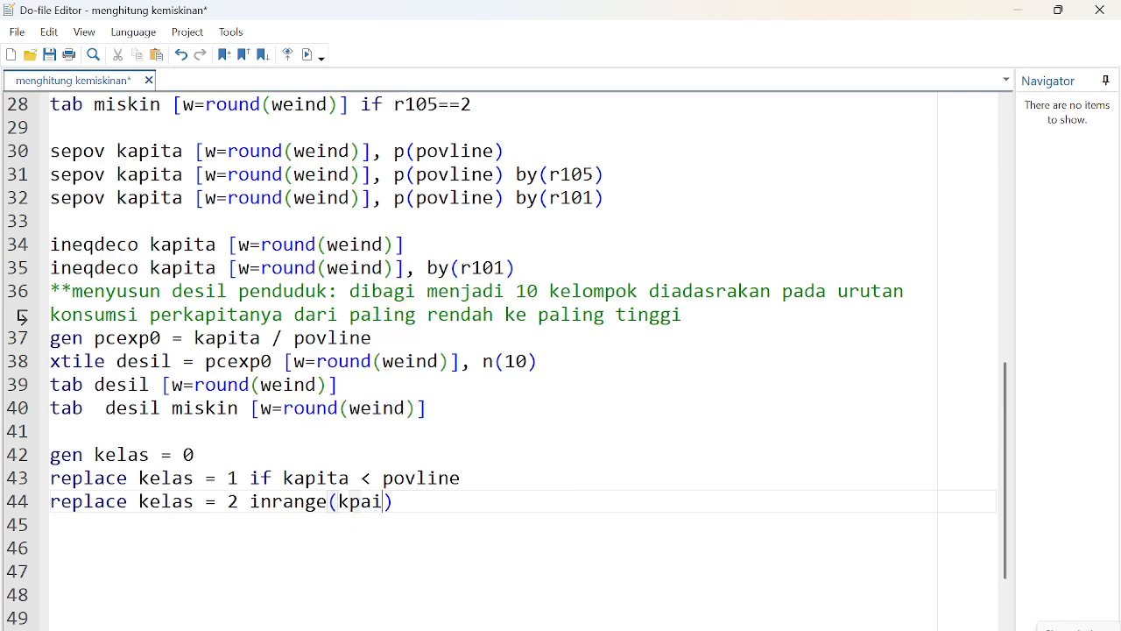
{"action": "key", "text": "BackSpace"}
{"action": "key", "text": "BackSpace"}
{"action": "key", "text": "BackSpace"}
{"action": "key", "text": "BackSpace"}
{"action": "type", "text": "apira"}
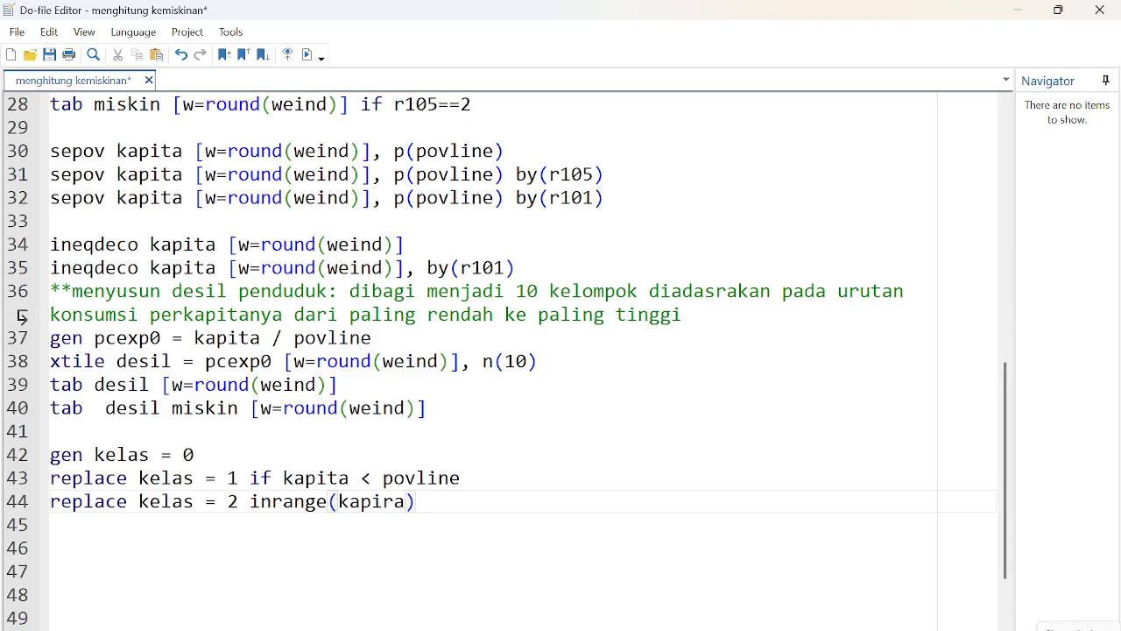
{"action": "key", "text": "BackSpace"}
{"action": "key", "text": "BackSpace"}
{"action": "type", "text": "ta"}
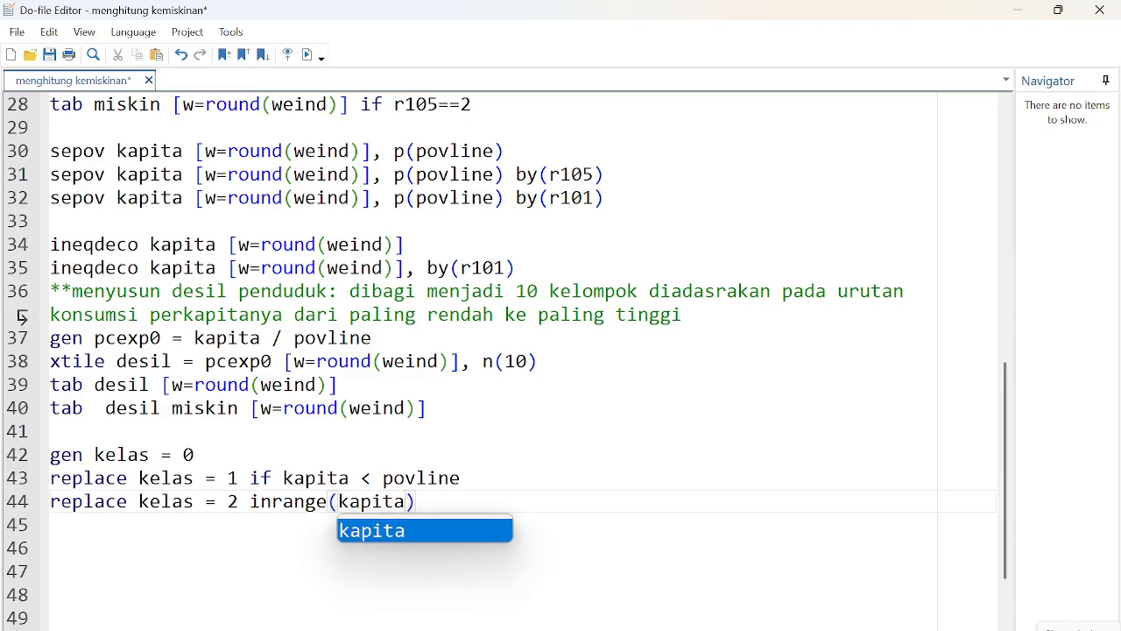
{"action": "type", "text": ","}
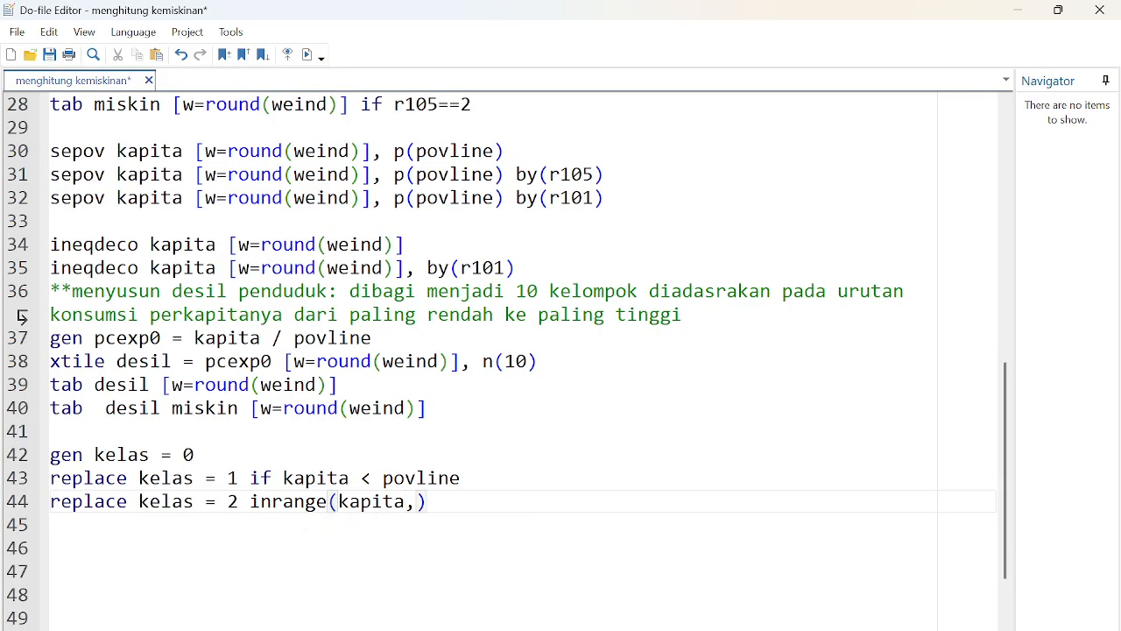
- Check the Vulnerable class multiples in the PDF report, and complete line 44's inrange arguments with "1*povline,1.5*povline"
{"action": "mouse_move", "coordinate": [599, 627]}
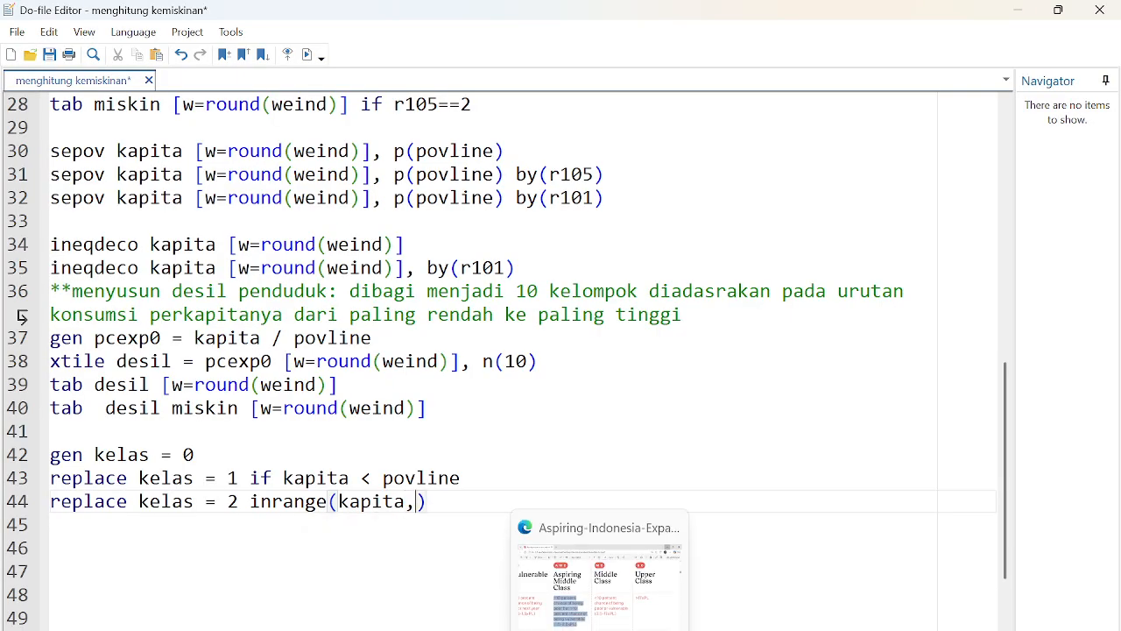
{"action": "left_click", "coordinate": [599, 578]}
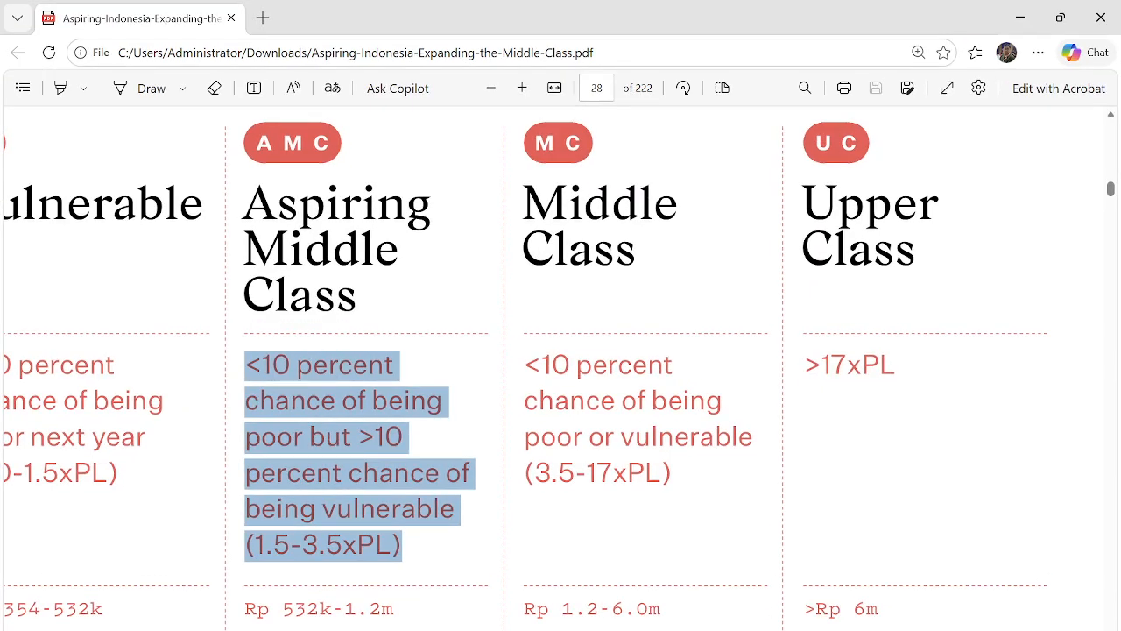
{"action": "scroll", "coordinate": [555, 368], "scroll_direction": "left", "scroll_amount": 8}
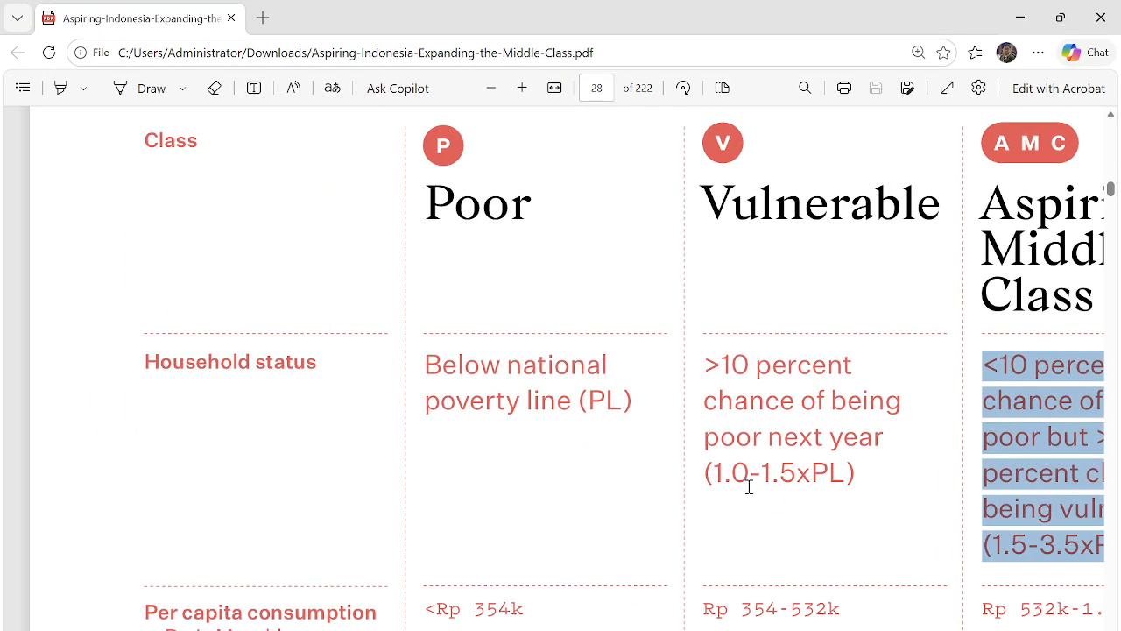
{"action": "left_click", "coordinate": [1016, 10]}
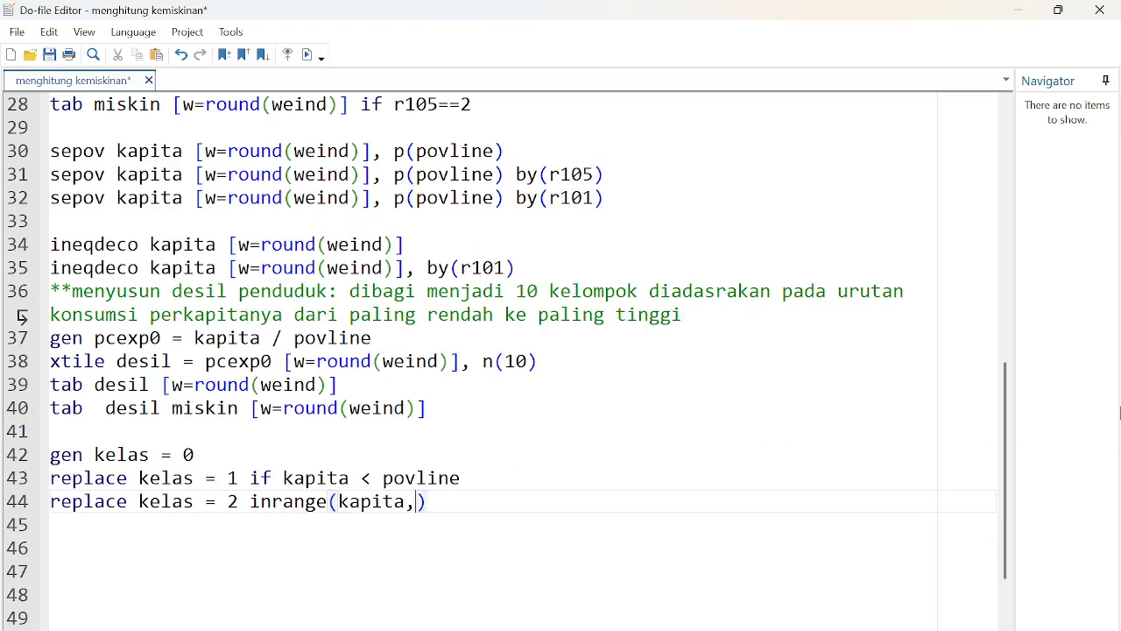
{"action": "type", "text": "1*pov;ine"}
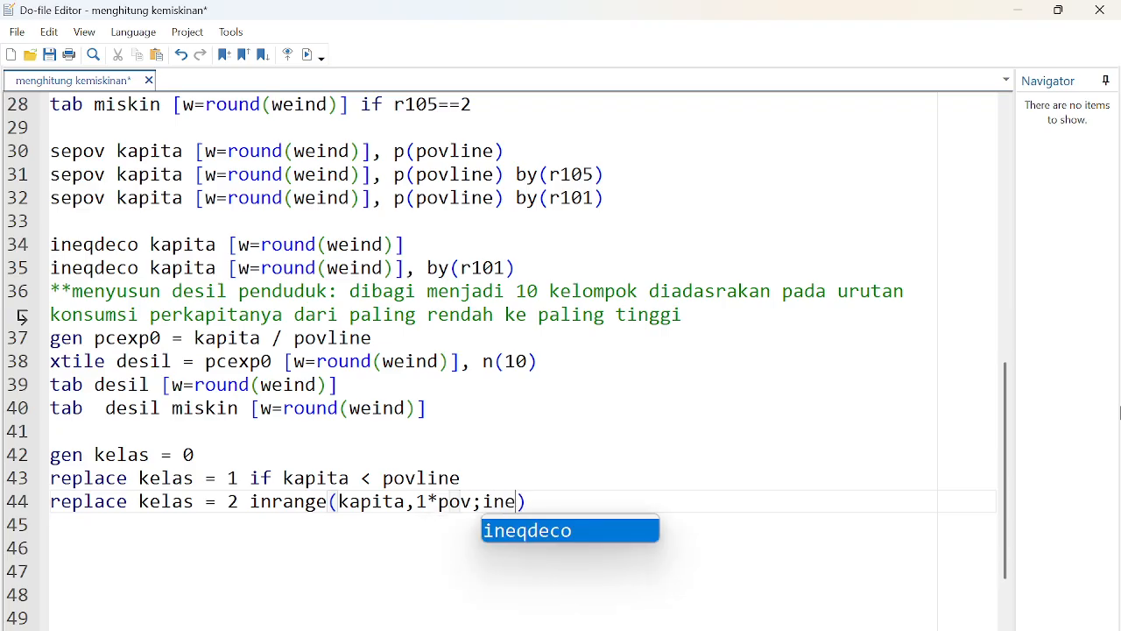
{"action": "key", "text": "BackSpace"}
{"action": "key", "text": "BackSpace"}
{"action": "key", "text": "BackSpace"}
{"action": "key", "text": "BackSpace"}
{"action": "type", "text": "line"}
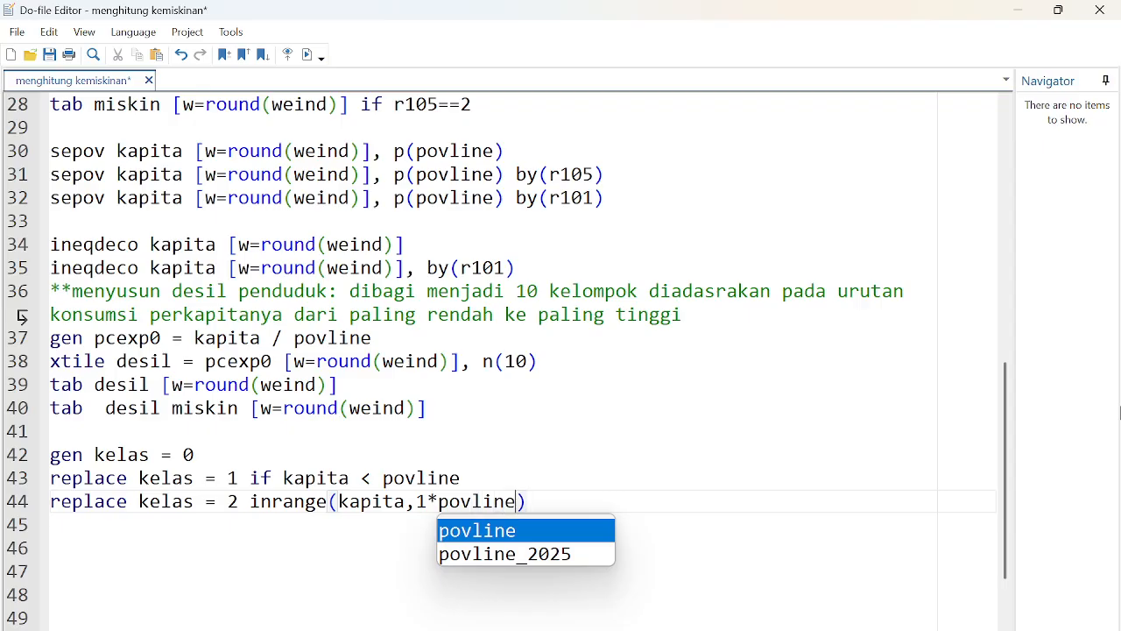
{"action": "type", "text": ",1,5"}
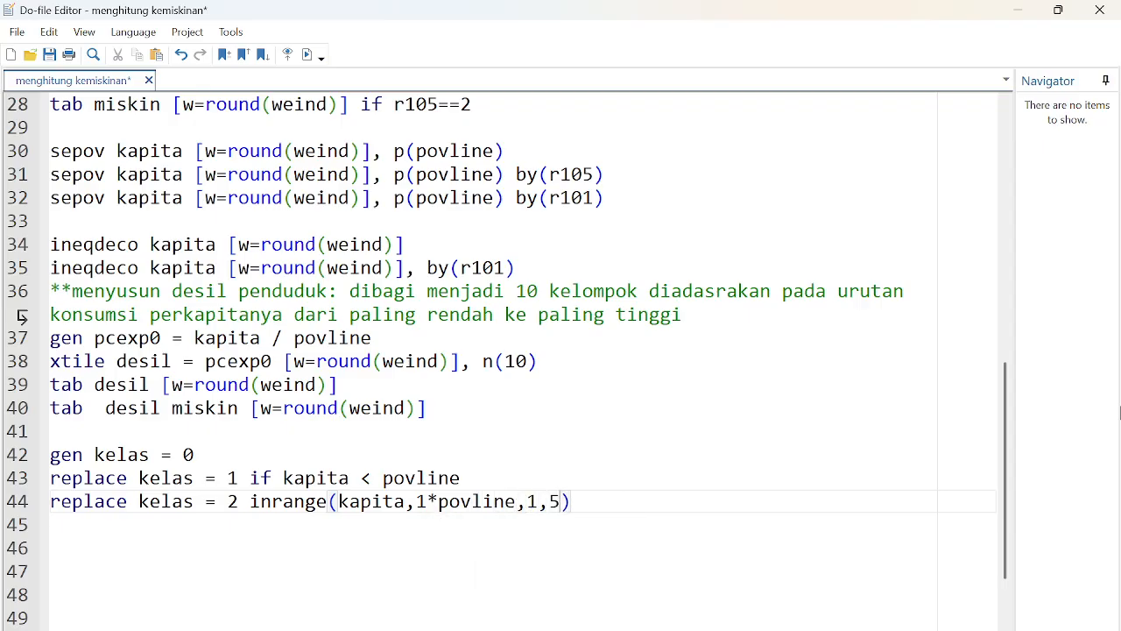
{"action": "key", "text": "BackSpace"}
{"action": "key", "text": "BackSpace"}
{"action": "type", "text": ".5*povline"}
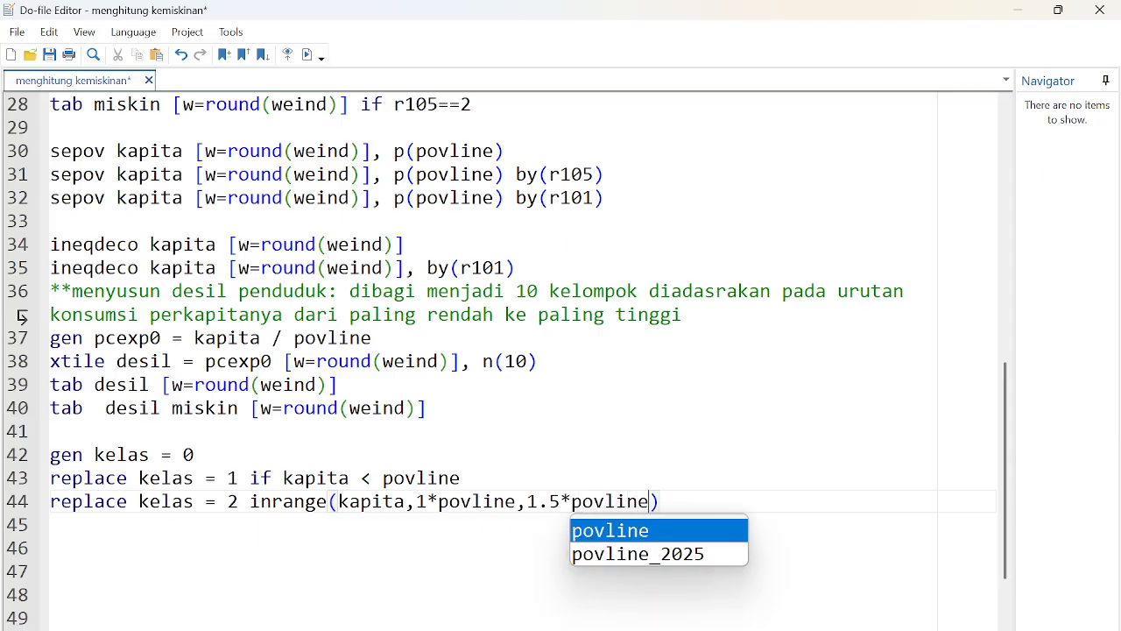
{"action": "left_click", "coordinate": [701, 409]}
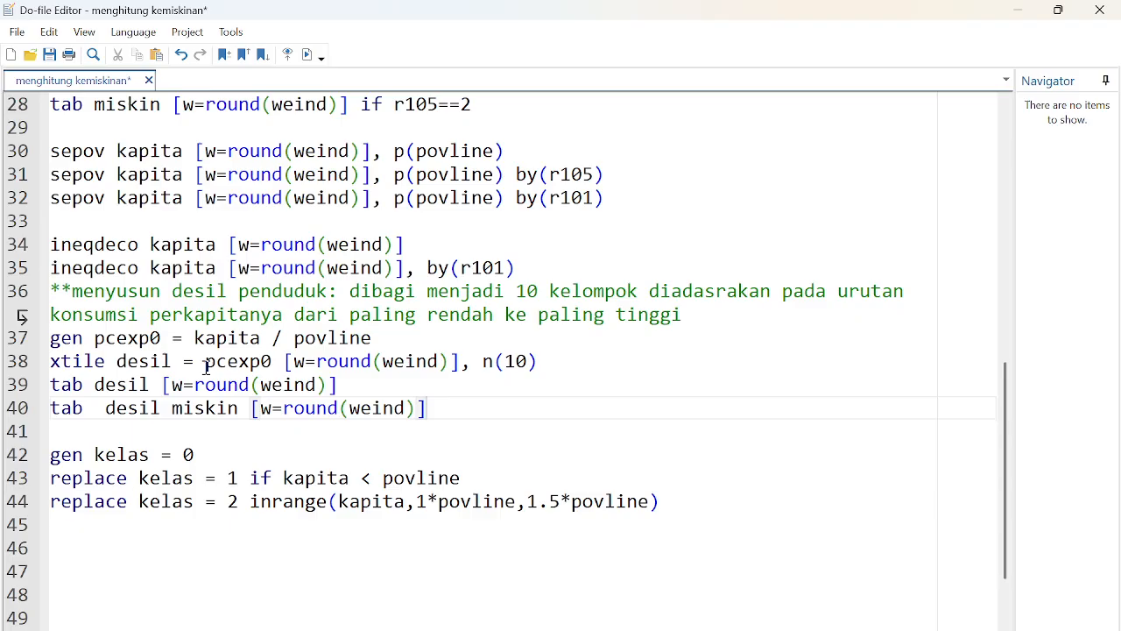
- Insert the missing "if" before inrange in the kelas = 2 command, and continue on line 45
{"action": "left_click", "coordinate": [233, 501]}
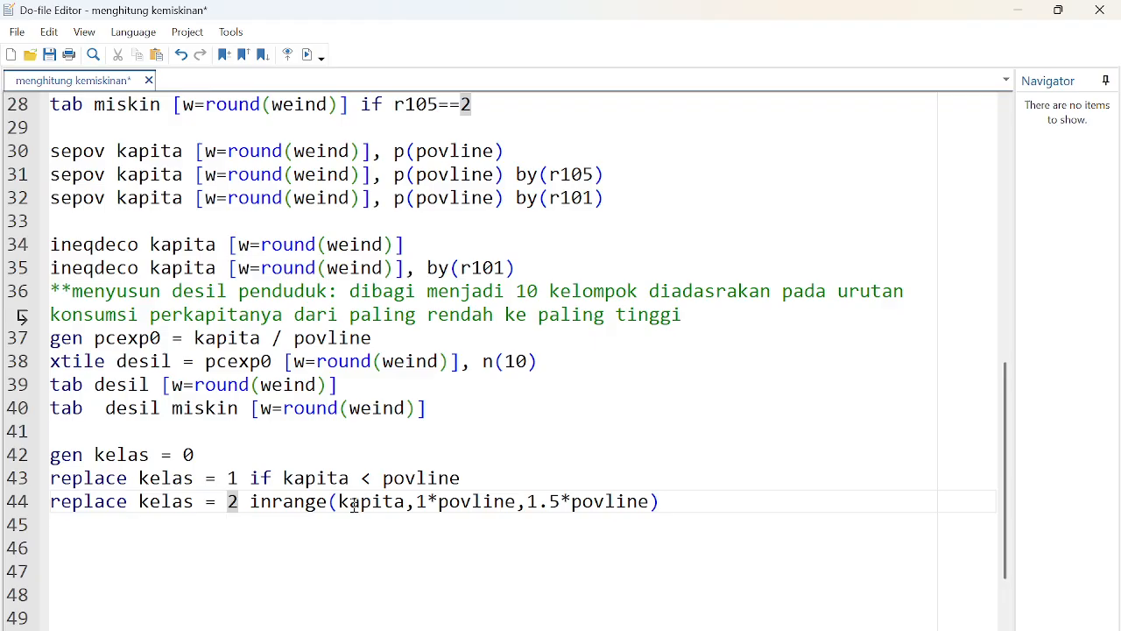
{"action": "double_click", "coordinate": [253, 500]}
{"action": "key", "text": "Left"}
{"action": "type", "text": "if"}
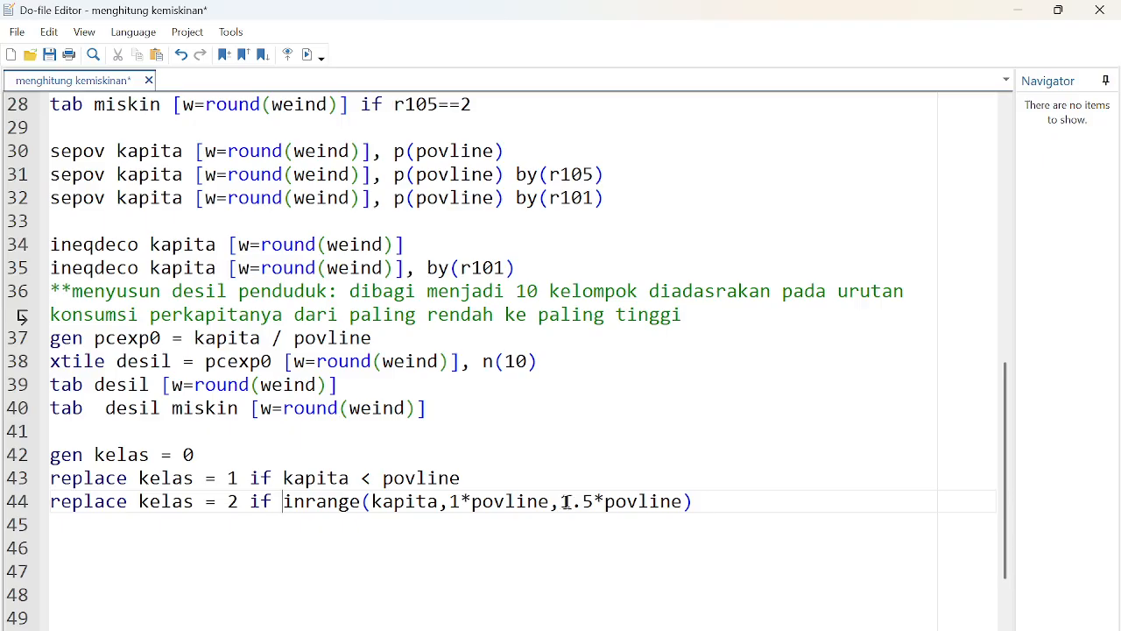
{"action": "left_click", "coordinate": [692, 497]}
{"action": "key", "text": "Down"}
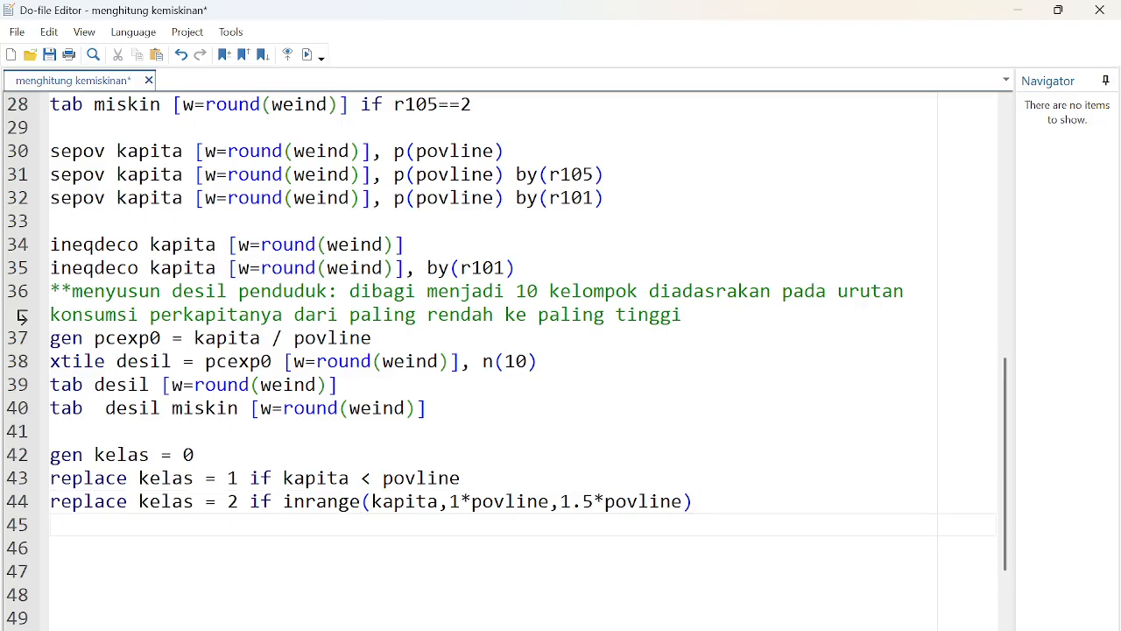
- Begin the third class command on line 45 with "replace kelas = 3 if inrange"
{"action": "type", "text": "replace "}
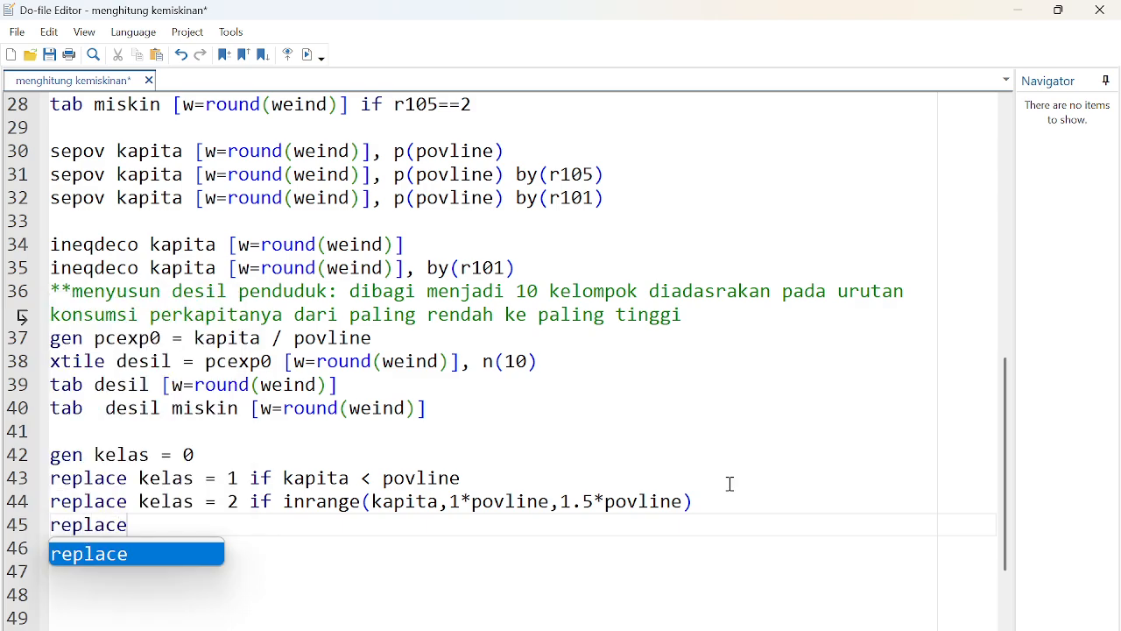
{"action": "type", "text": "kelas "}
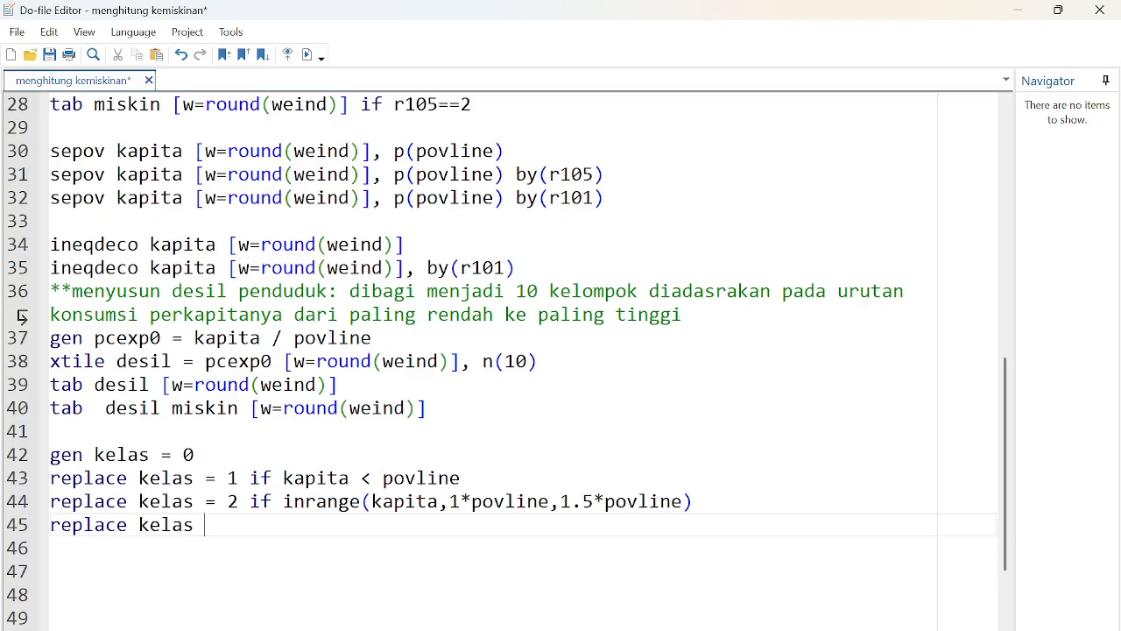
{"action": "type", "text": "= 3 if inrange"}
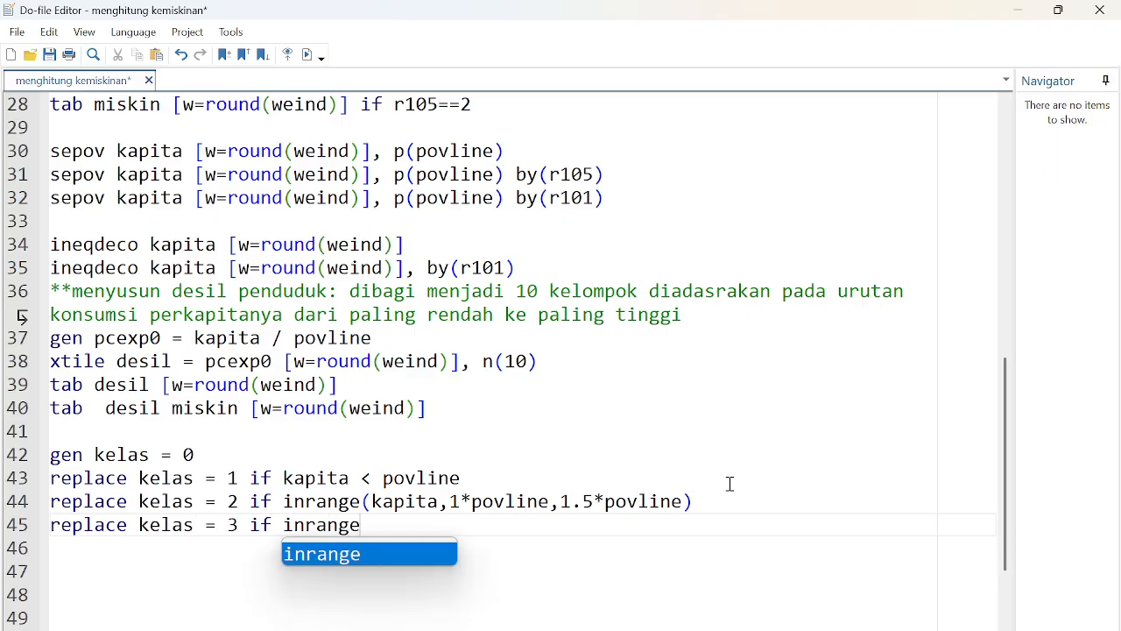
{"action": "type", "text": "(kapita"}
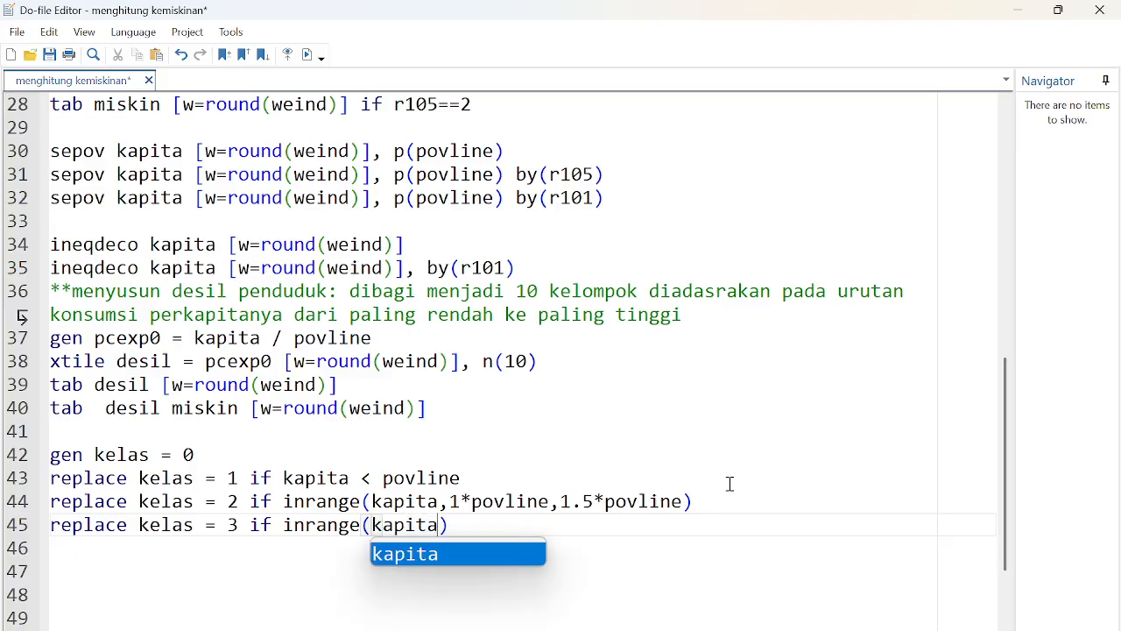
{"action": "key", "text": "BackSpace"}
{"action": "key", "text": "BackSpace"}
{"action": "key", "text": "BackSpace"}
{"action": "key", "text": "BackSpace"}
{"action": "key", "text": "BackSpace"}
{"action": "key", "text": "BackSpace"}
{"action": "key", "text": "BackSpace"}
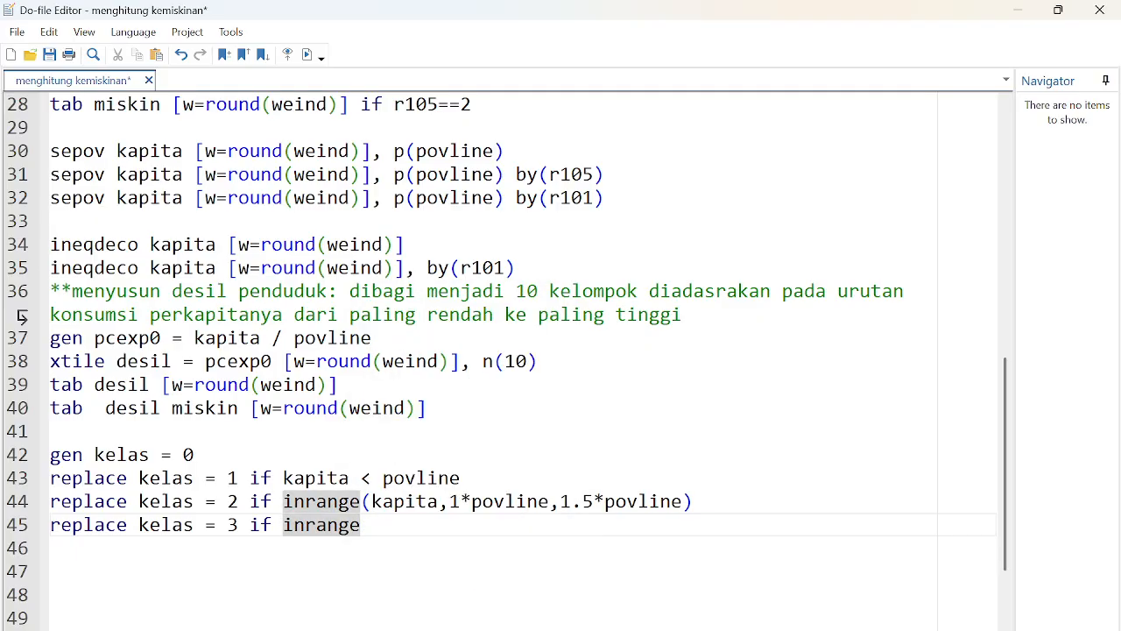
- Copy the parenthesised inrange arguments from line 44 and paste them after inrange on line 45
{"action": "key", "text": "Up"}
{"action": "key", "text": "Right"}
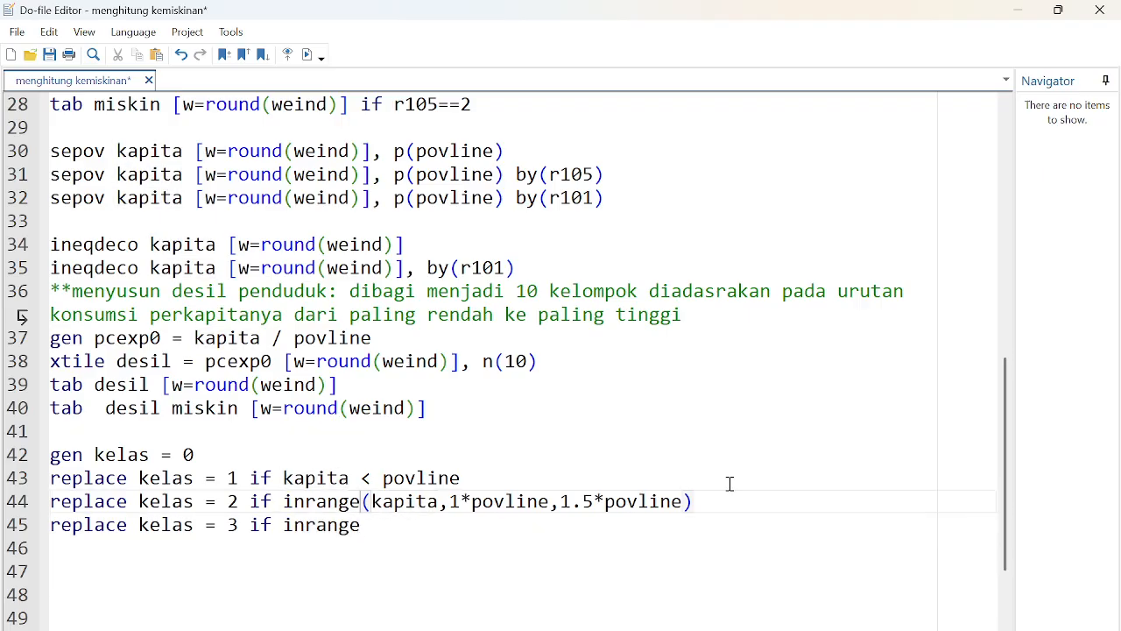
{"action": "key", "text": "shift+Right"}
{"action": "key", "text": "shift+Right"}
{"action": "key", "text": "shift+Right"}
{"action": "key", "text": "shift+Right"}
{"action": "key", "text": "shift+Right"}
{"action": "key", "text": "shift+Right"}
{"action": "key", "text": "shift+Right"}
{"action": "key", "text": "shift+Right"}
{"action": "key", "text": "shift+Right"}
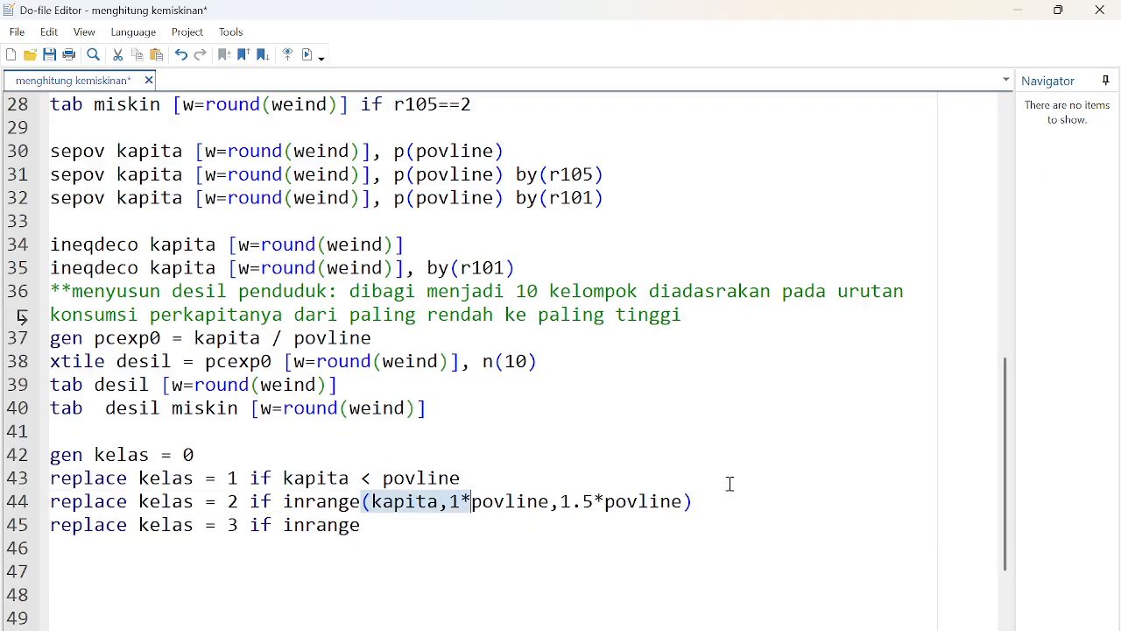
{"action": "key", "text": "shift+End"}
{"action": "key", "text": "ctrl+c"}
{"action": "key", "text": "Down"}
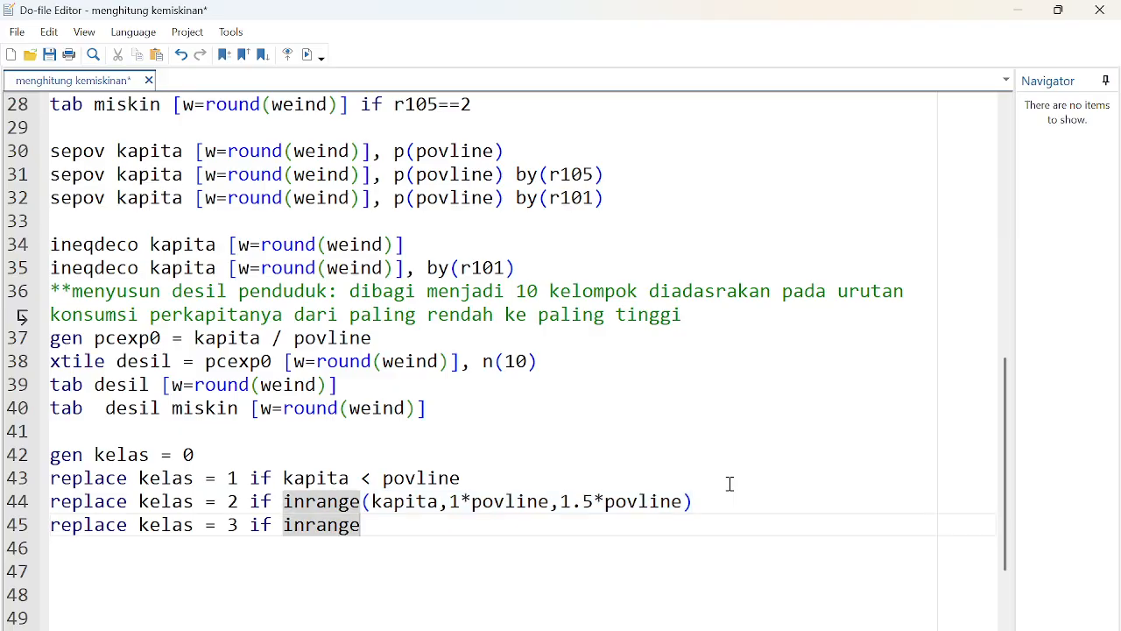
{"action": "key", "text": "ctrl+v"}
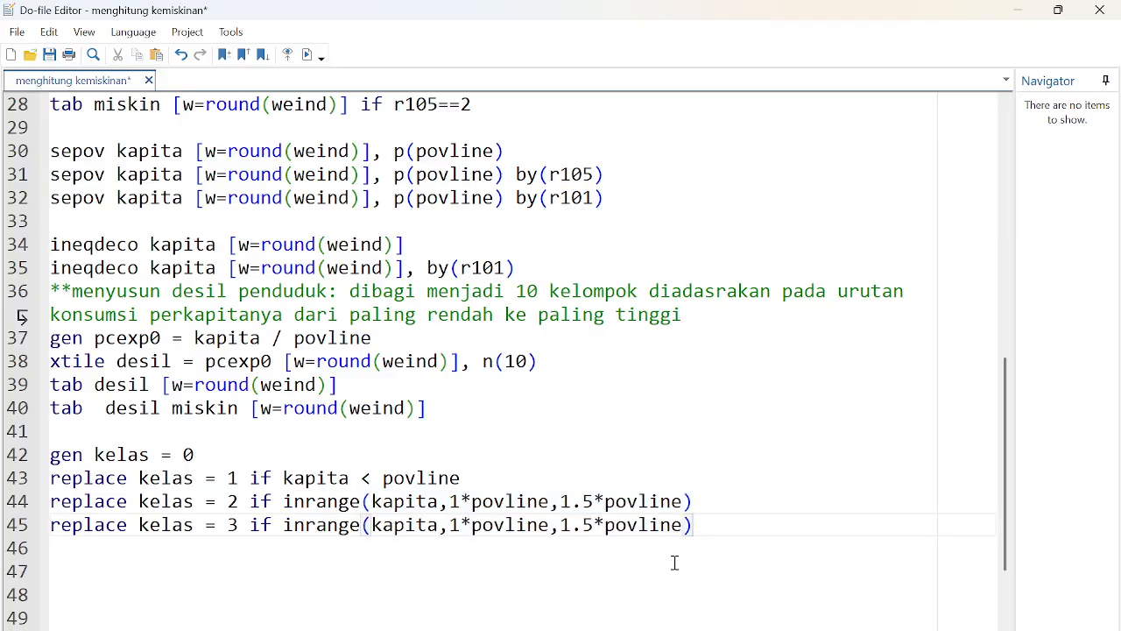
- Set the kelas = 3 range on line 45 to 1.5*povline through 3.5*povline
{"action": "double_click", "coordinate": [452, 522]}
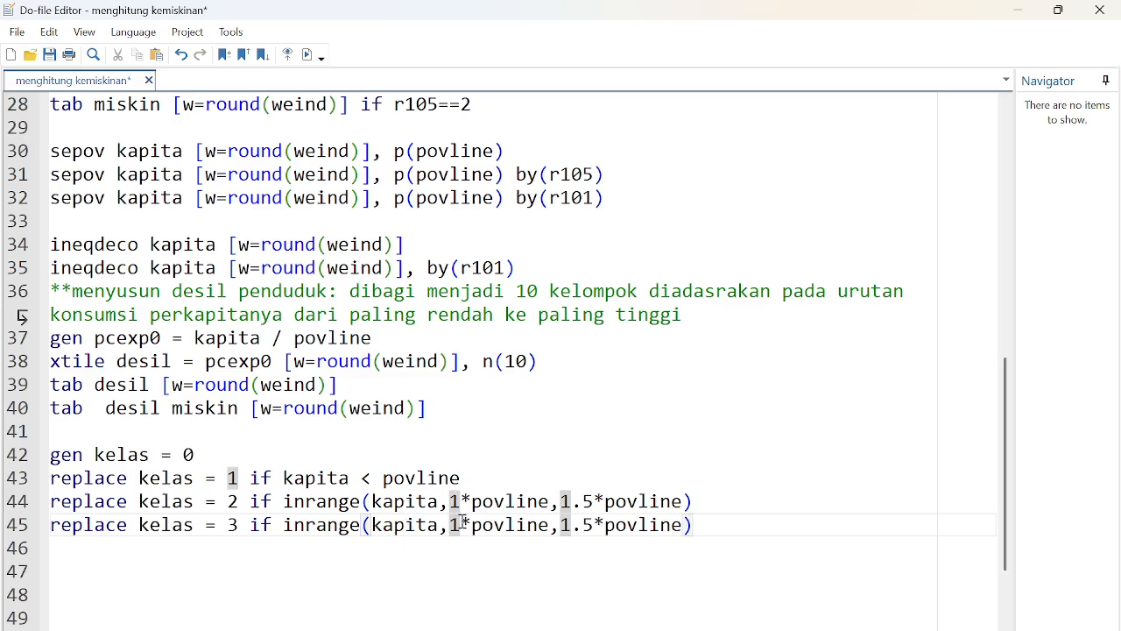
{"action": "type", "text": "1.5"}
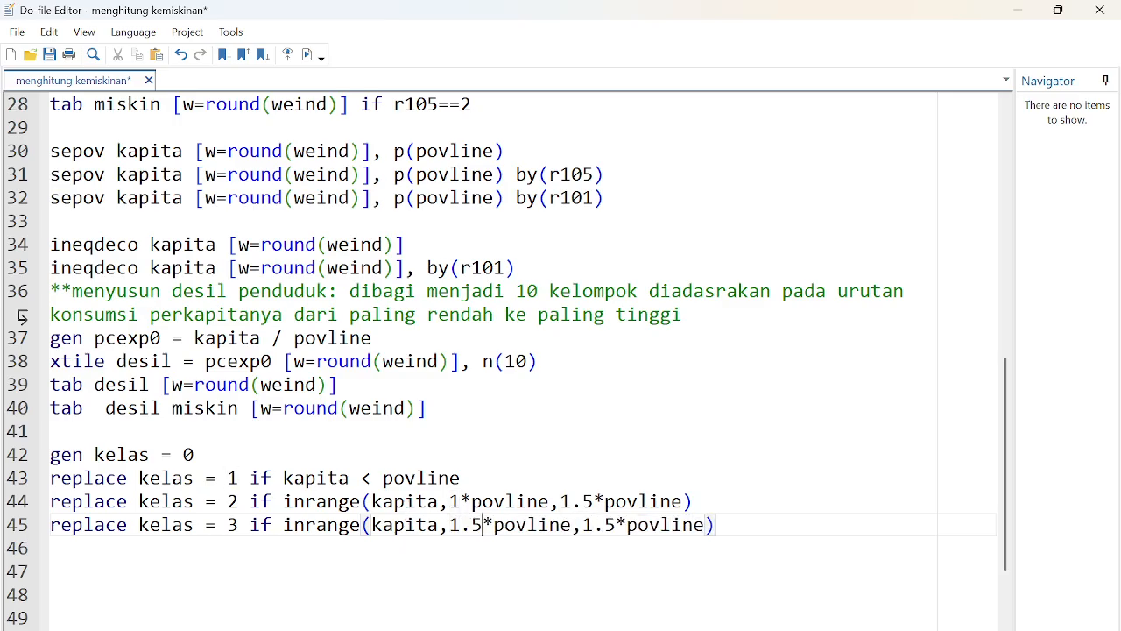
{"action": "key", "text": "ctrl+shift+Right"}
{"action": "left_click", "coordinate": [581, 516]}
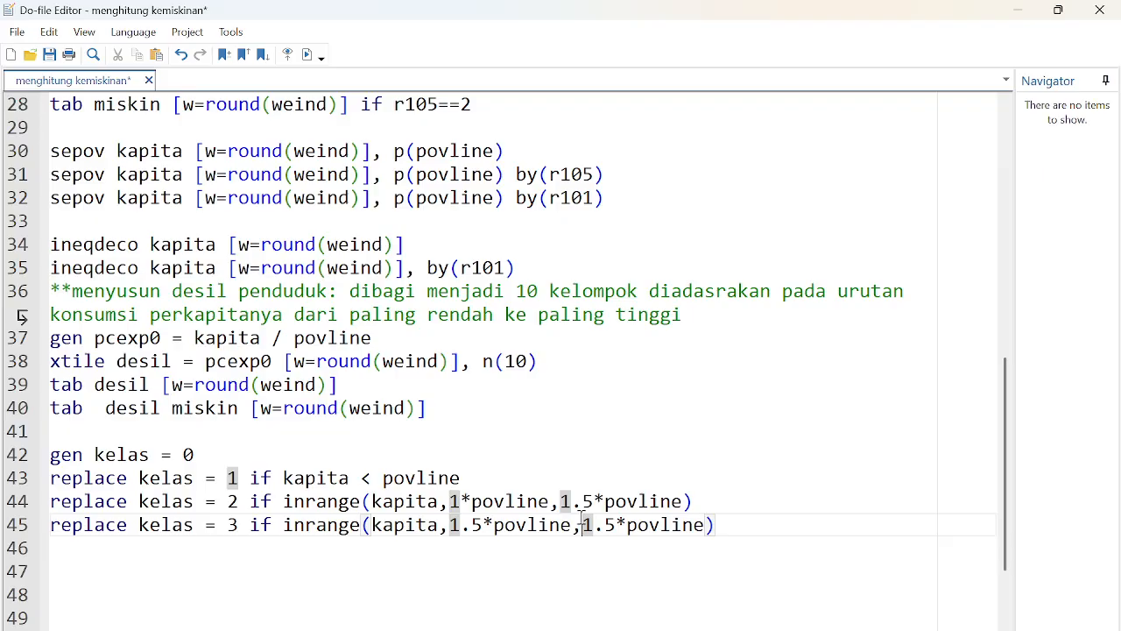
{"action": "type", "text": "3"}
{"action": "key", "text": "Delete"}
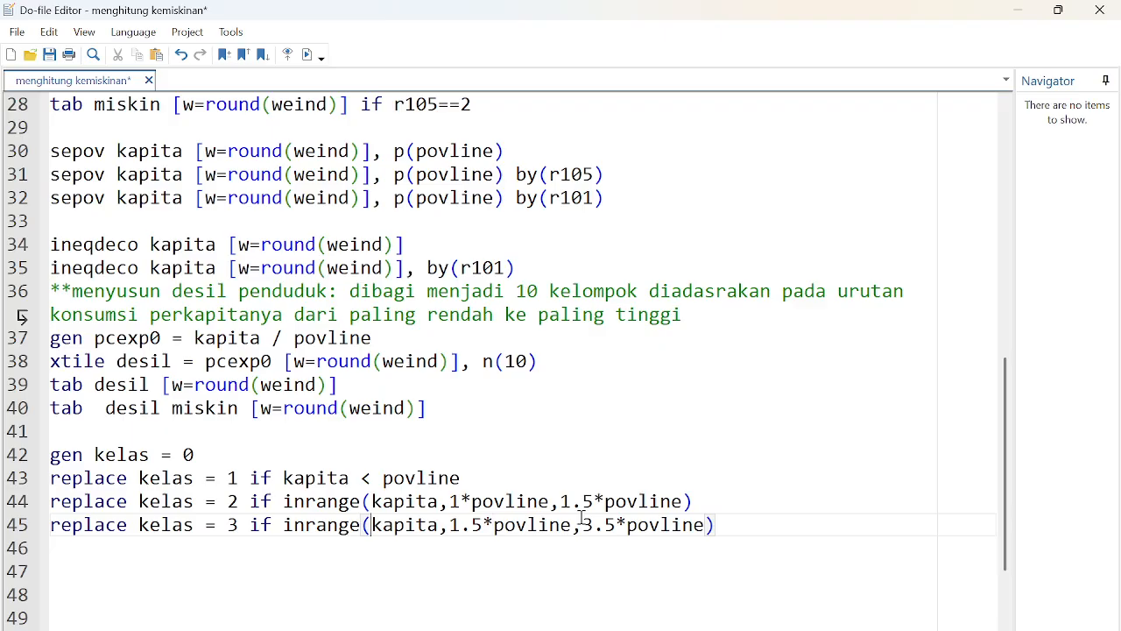
- Duplicate the whole kelas = 3 command from line 45 onto line 46
{"action": "key", "text": "ctrl+Left"}
{"action": "key", "text": "shift+Down"}
{"action": "key", "text": "Down"}
{"action": "key", "text": "Up"}
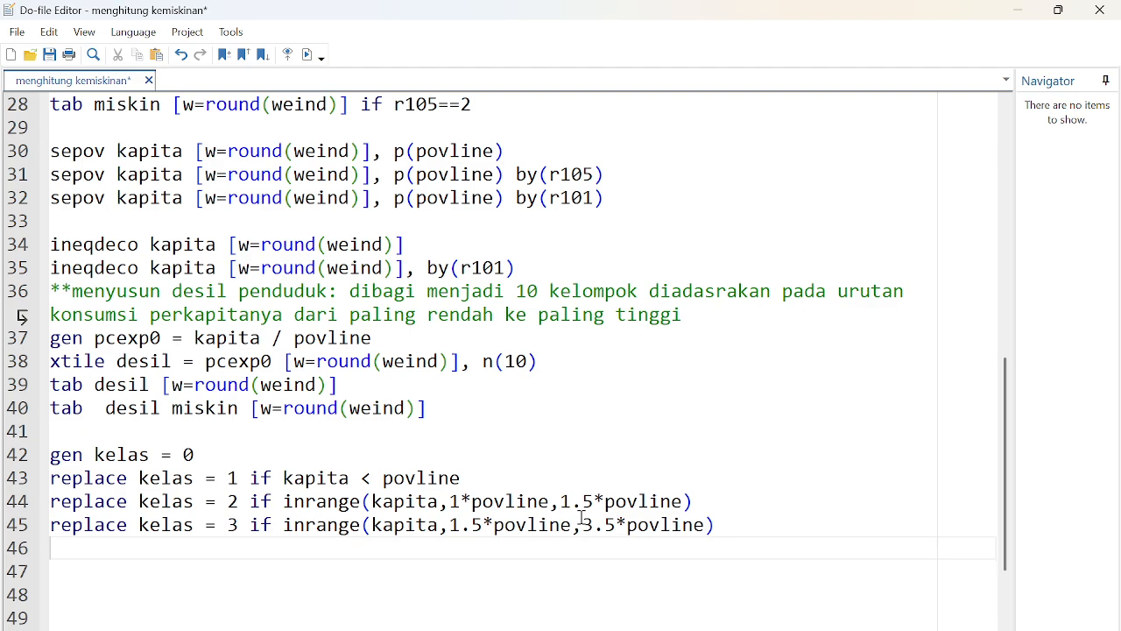
{"action": "key", "text": "ctrl+v"}
{"action": "key", "text": "Up"}
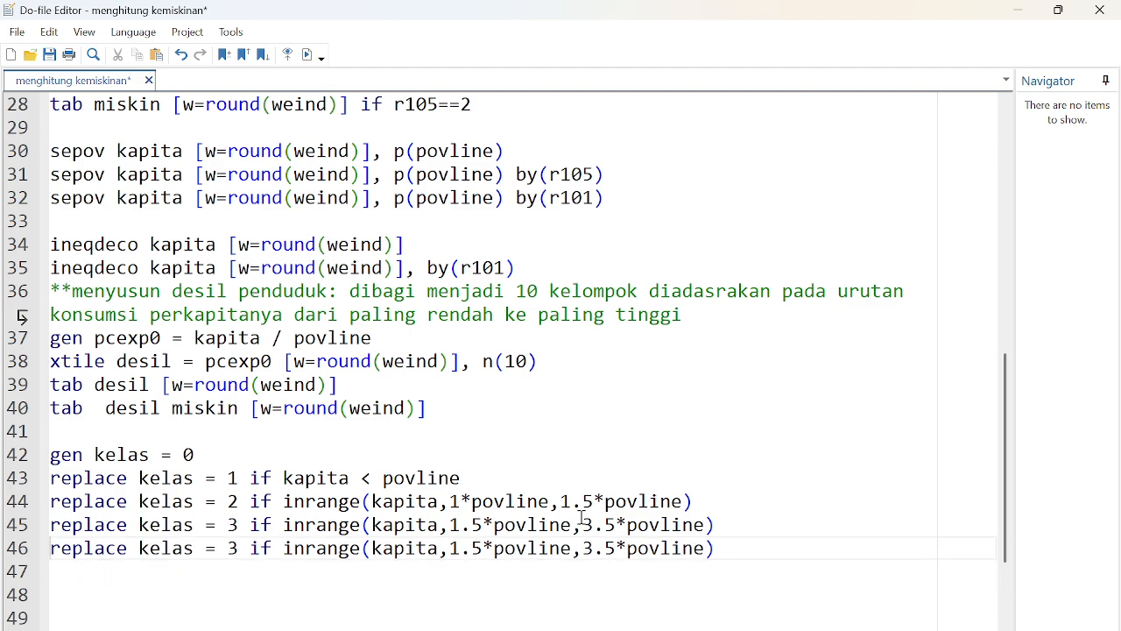
- Change the command on line 46 to kelas = 4 with the range 3.5*povline through 17*povline
{"action": "left_click", "coordinate": [228, 548]}
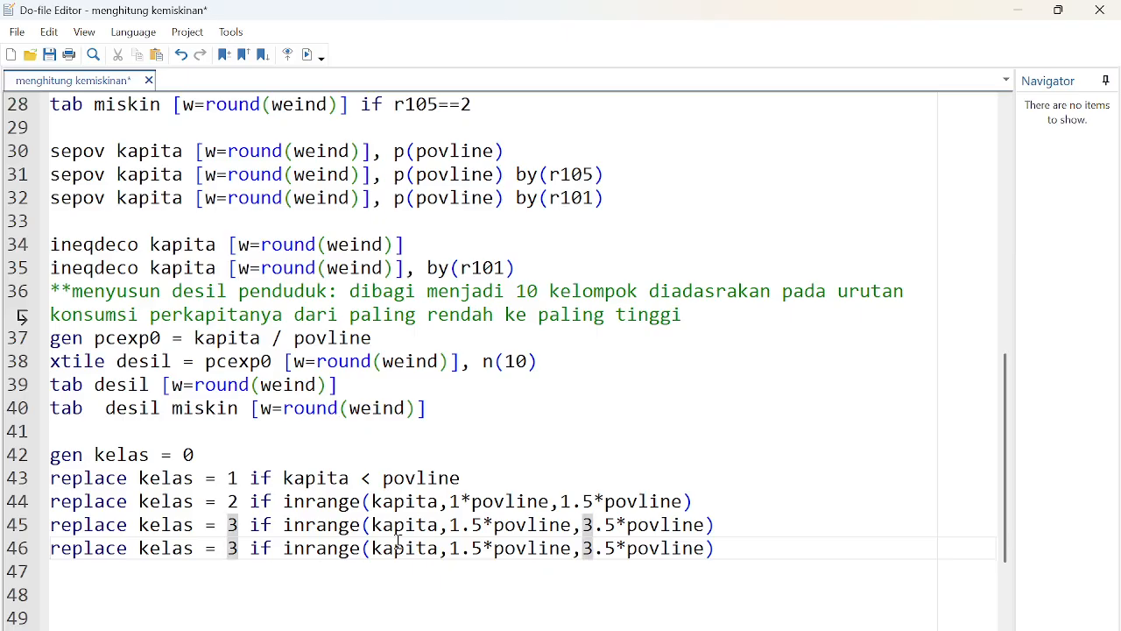
{"action": "type", "text": "4"}
{"action": "key", "text": "Delete"}
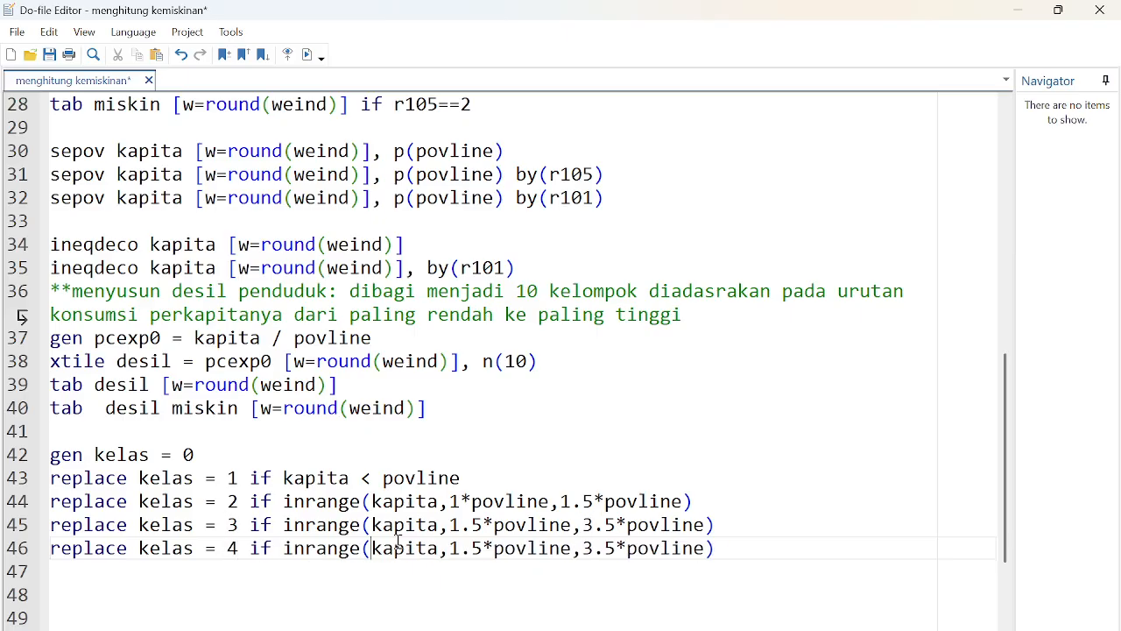
{"action": "type", "text": "3"}
{"action": "key", "text": "Delete"}
{"action": "key", "text": "Right"}
{"action": "key", "text": "ctrl+Right"}
{"action": "key", "text": "ctrl+Right"}
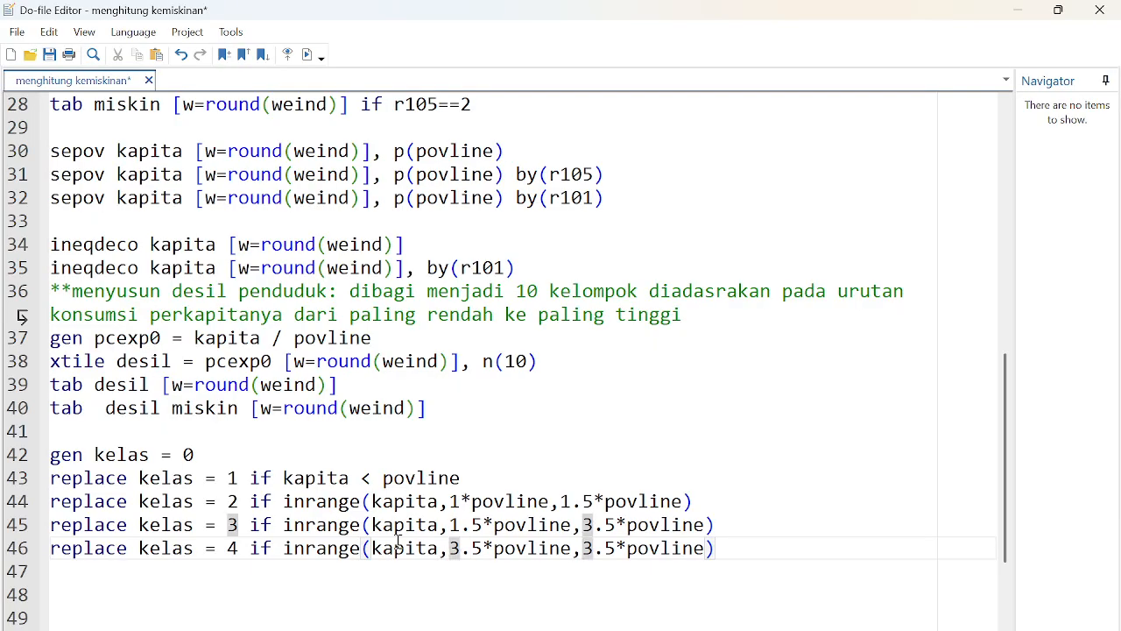
{"action": "type", "text": "17"}
{"action": "key", "text": "Delete"}
{"action": "key", "text": "Delete"}
{"action": "key", "text": "Delete"}
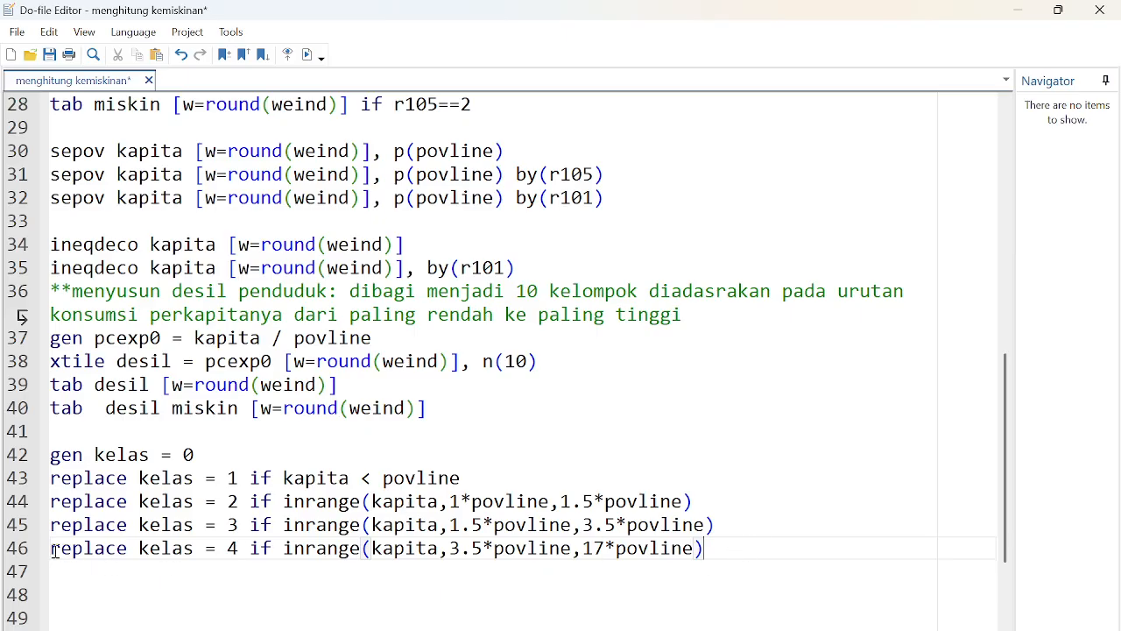
- Duplicate the kelas = 4 command from line 46 onto line 47
{"action": "left_click_drag", "start_coordinate": [53, 547], "coordinate": [105, 563]}
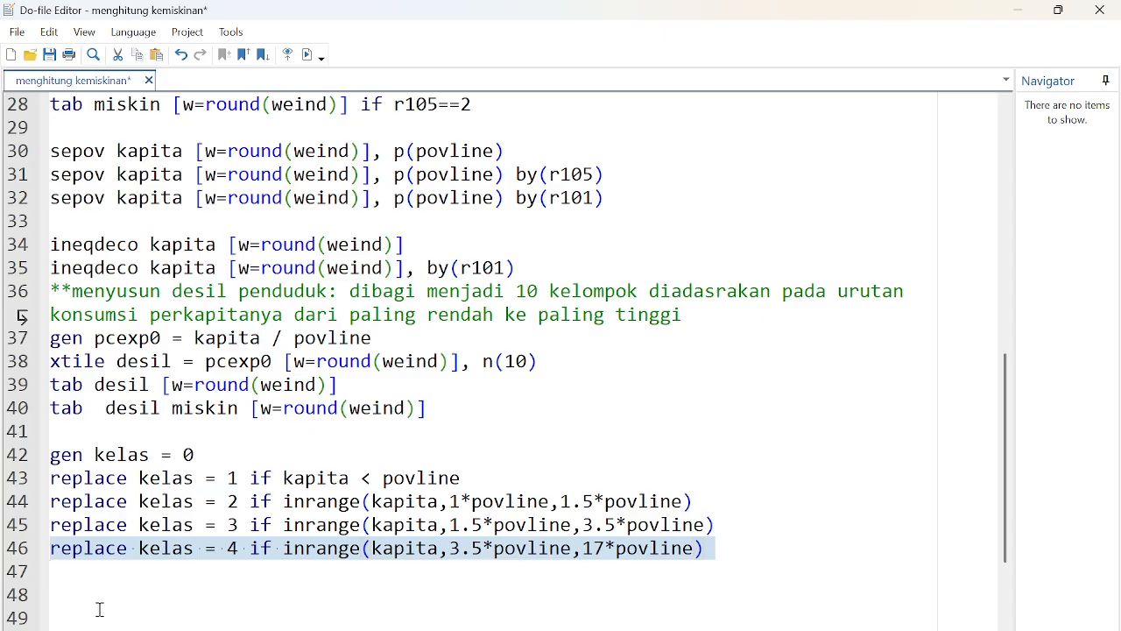
{"action": "left_click", "coordinate": [83, 570]}
{"action": "key", "text": "ctrl+v"}
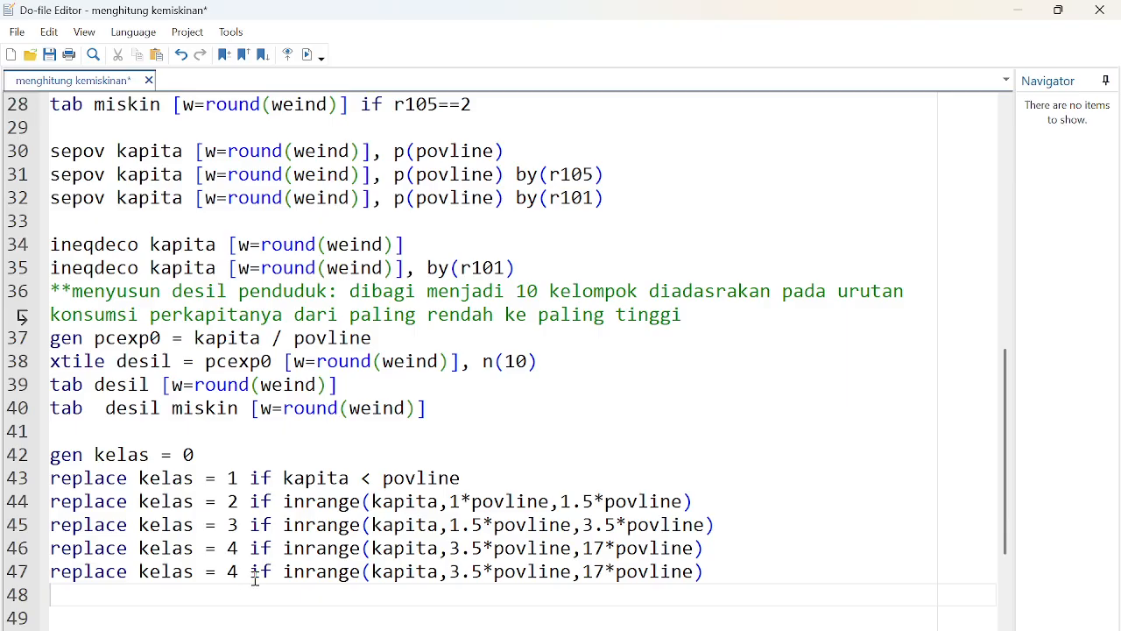
- Replace the inrange condition on line 47 with "kapita>17*povline" and add blank lines below it
{"action": "left_click", "coordinate": [282, 571]}
{"action": "type", "text": "kapita"}
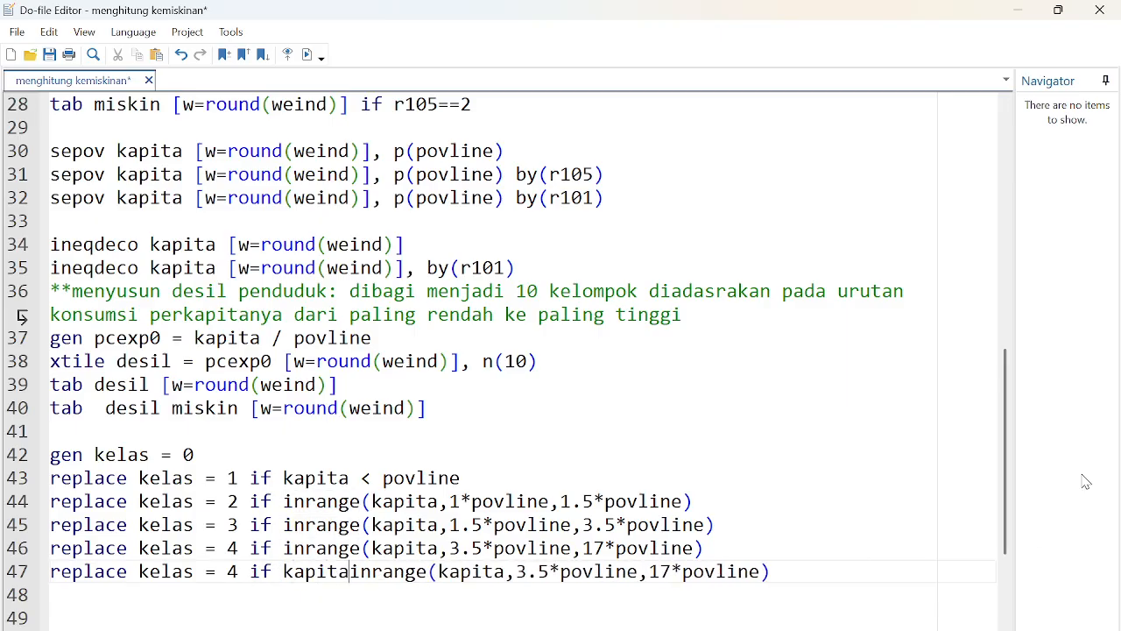
{"action": "type", "text": ">"}
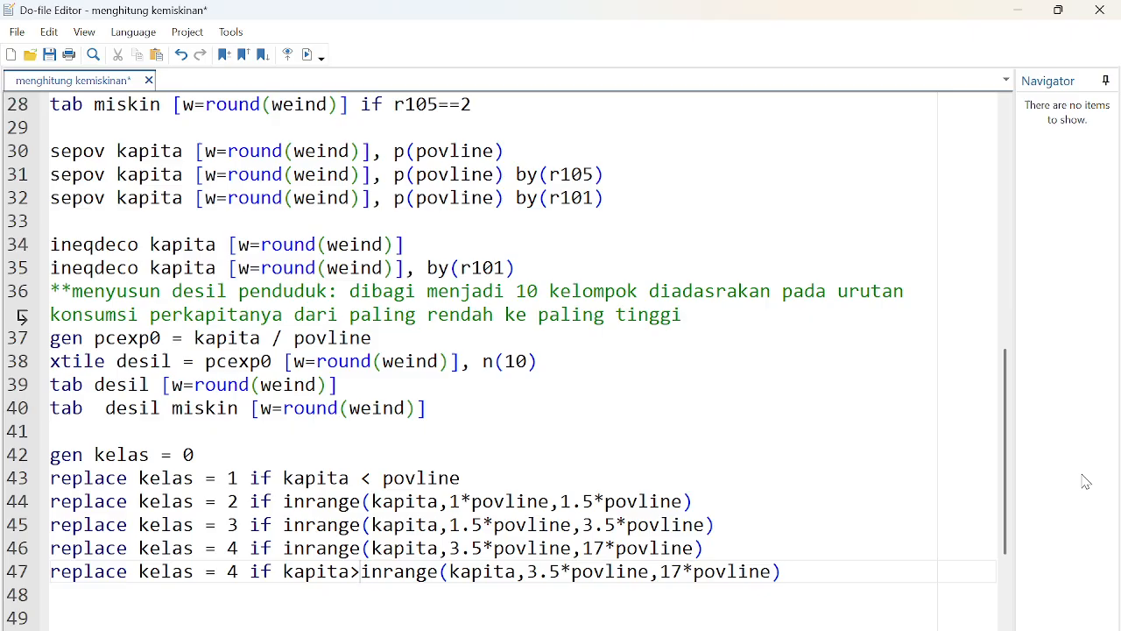
{"action": "type", "text": "17*"}
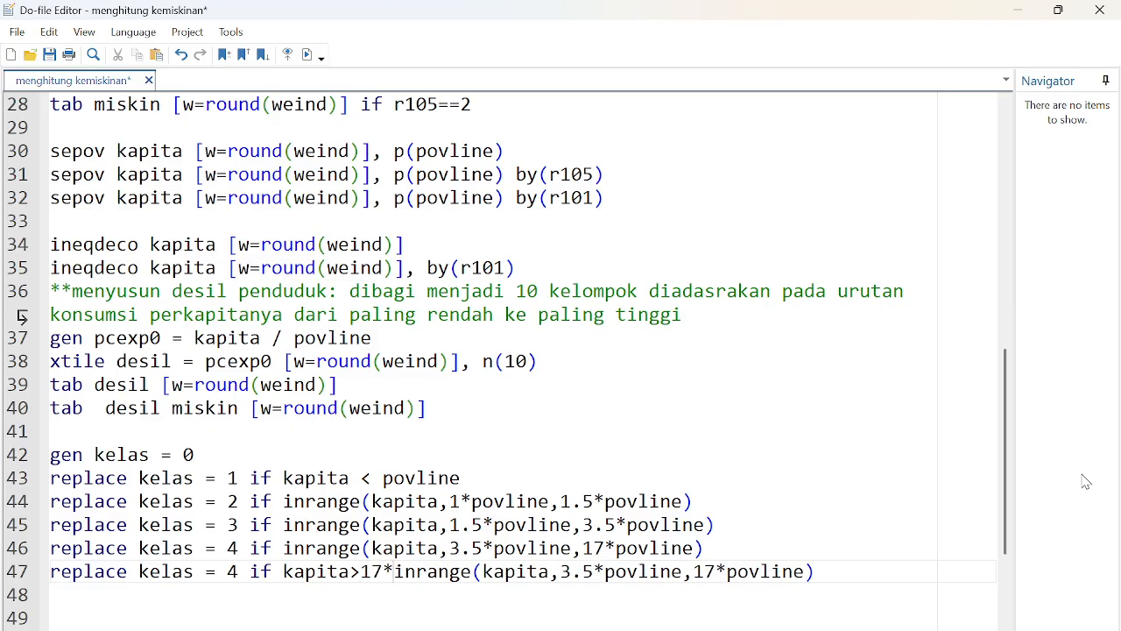
{"action": "key", "text": "Delete"}
{"action": "key", "text": "Delete"}
{"action": "key", "text": "Delete"}
{"action": "key", "text": "Delete"}
{"action": "key", "text": "Delete"}
{"action": "key", "text": "Delete"}
{"action": "key", "text": "Delete"}
{"action": "key", "text": "Delete"}
{"action": "key", "text": "Delete"}
{"action": "key", "text": "Delete"}
{"action": "key", "text": "Delete"}
{"action": "key", "text": "Delete"}
{"action": "key", "text": "Delete"}
{"action": "key", "text": "Delete"}
{"action": "key", "text": "Delete"}
{"action": "key", "text": "Delete"}
{"action": "key", "text": "Delete"}
{"action": "key", "text": "Delete"}
{"action": "key", "text": "Delete"}
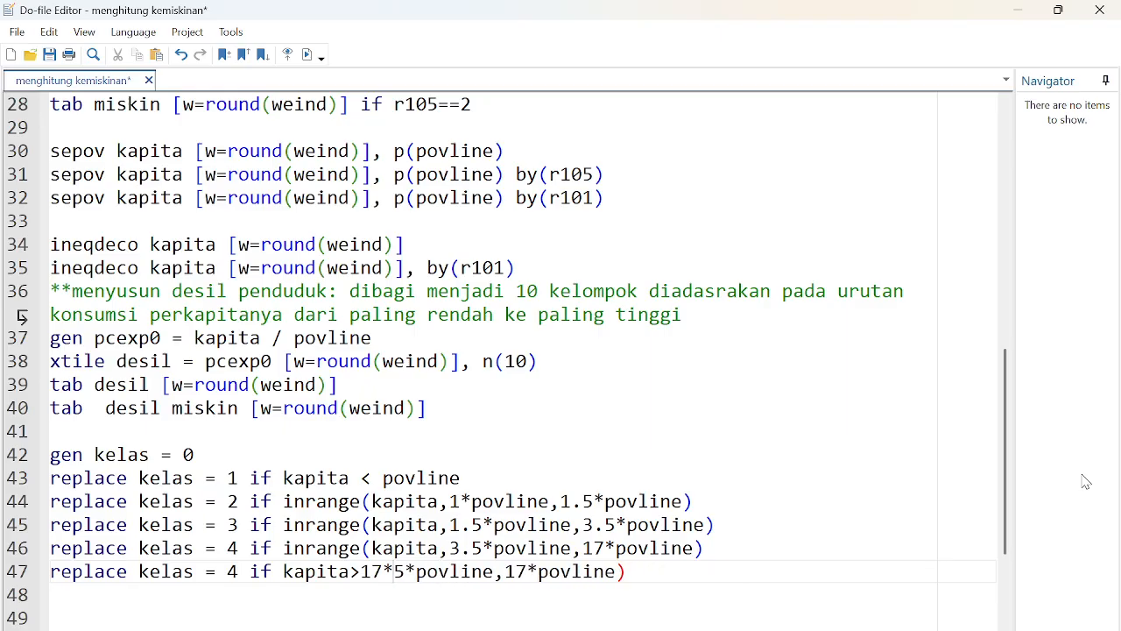
{"action": "key", "text": "Delete"}
{"action": "key", "text": "Delete"}
{"action": "key", "text": "Delete"}
{"action": "key", "text": "Delete"}
{"action": "key", "text": "Delete"}
{"action": "key", "text": "Delete"}
{"action": "key", "text": "Delete"}
{"action": "key", "text": "Delete"}
{"action": "key", "text": "Delete"}
{"action": "key", "text": "Delete"}
{"action": "key", "text": "Delete"}
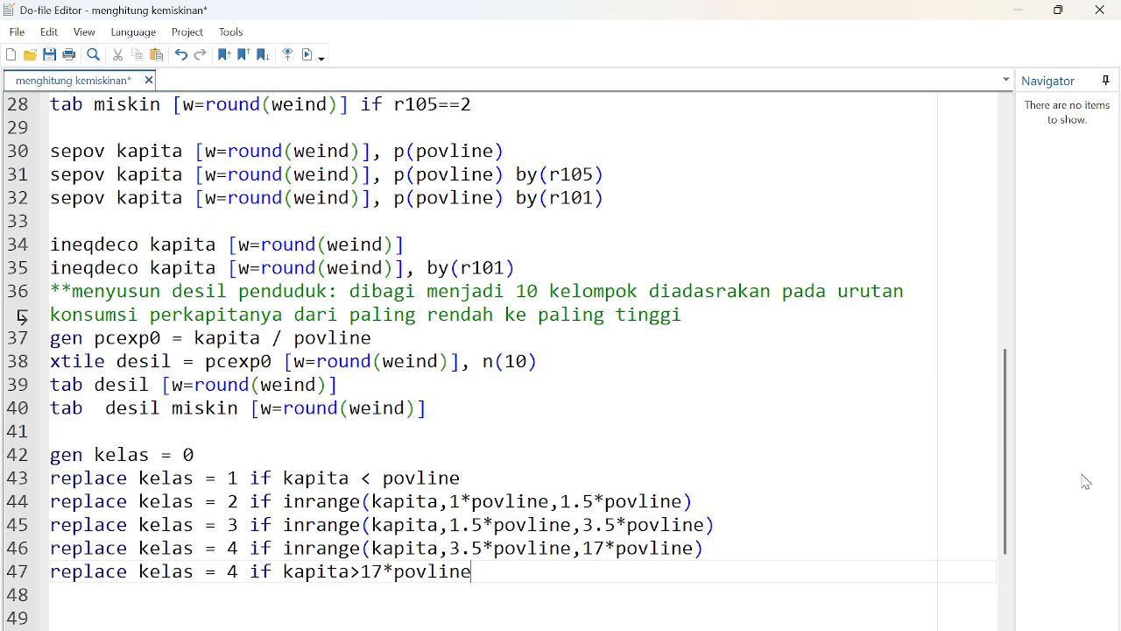
{"action": "key", "text": "Return"}
{"action": "key", "text": "Return"}
{"action": "key", "text": "Return"}
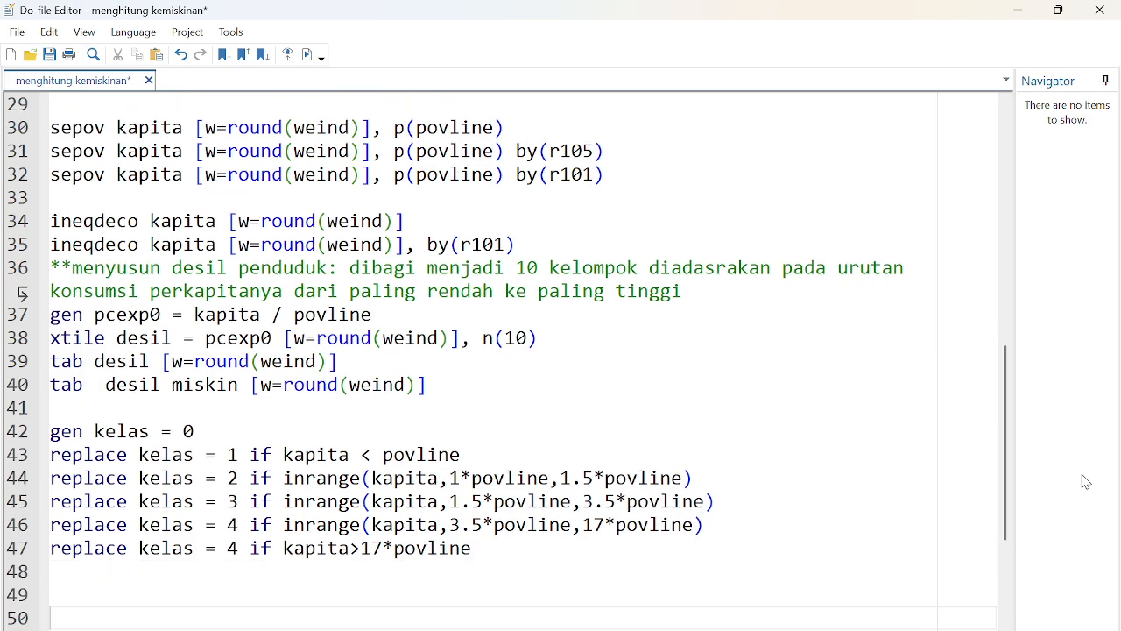
{"action": "scroll", "coordinate": [840, 451], "scroll_direction": "down", "scroll_amount": 1}
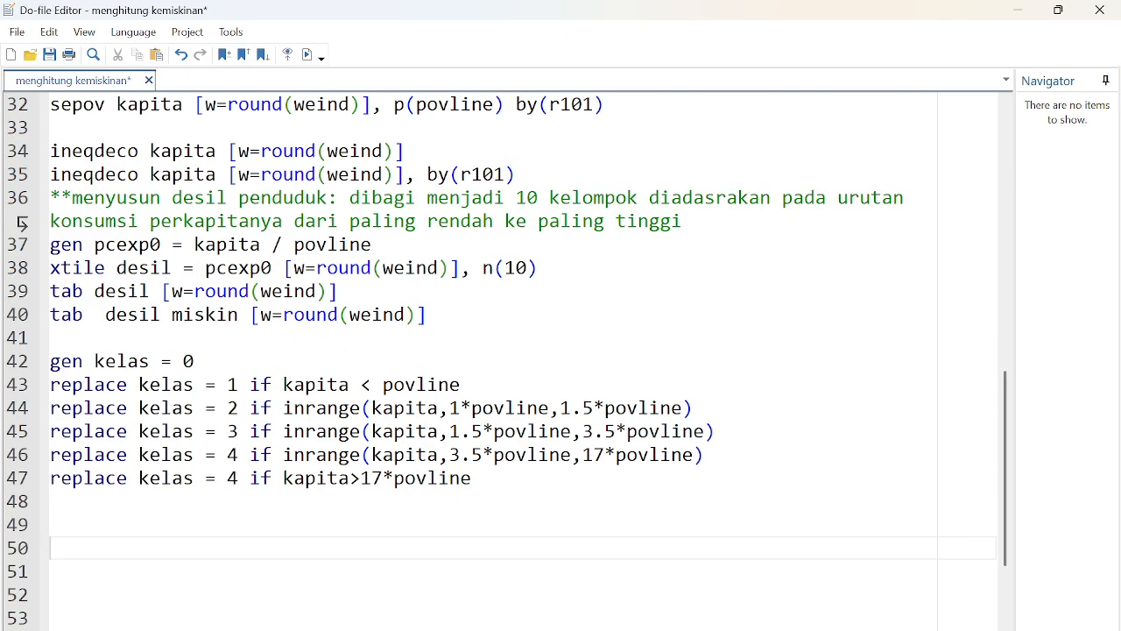
- Switch to the PDF report, examine the poverty-line multiples for each class in Table E.1, and return to the do-file
{"action": "key", "text": "alt+Tab"}
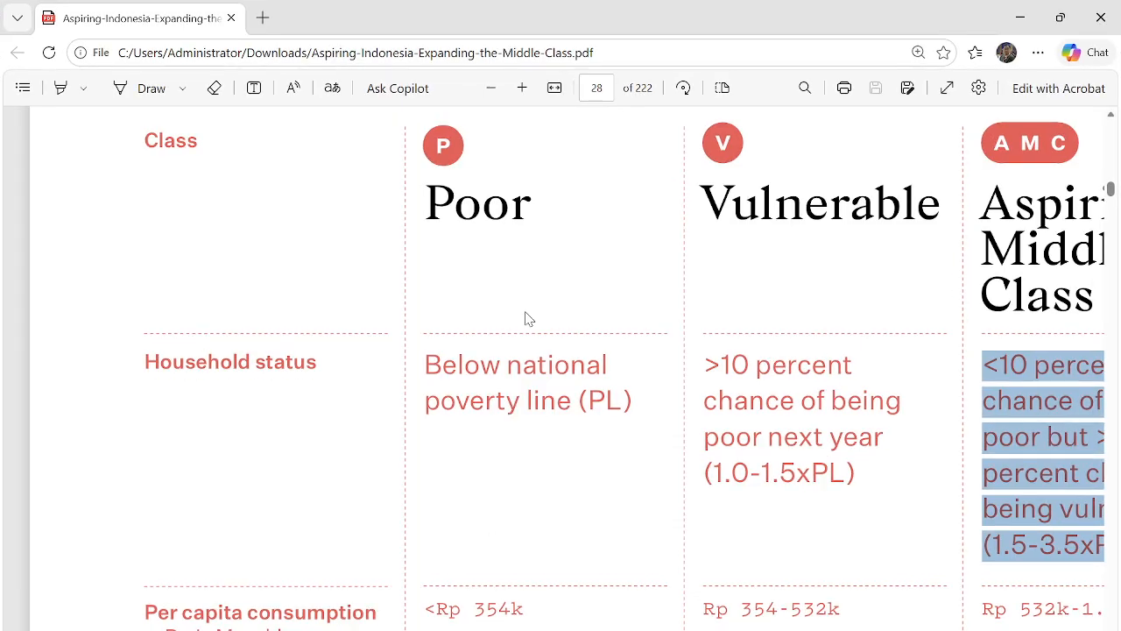
{"action": "scroll", "coordinate": [528, 396], "scroll_direction": "down", "scroll_amount": 3}
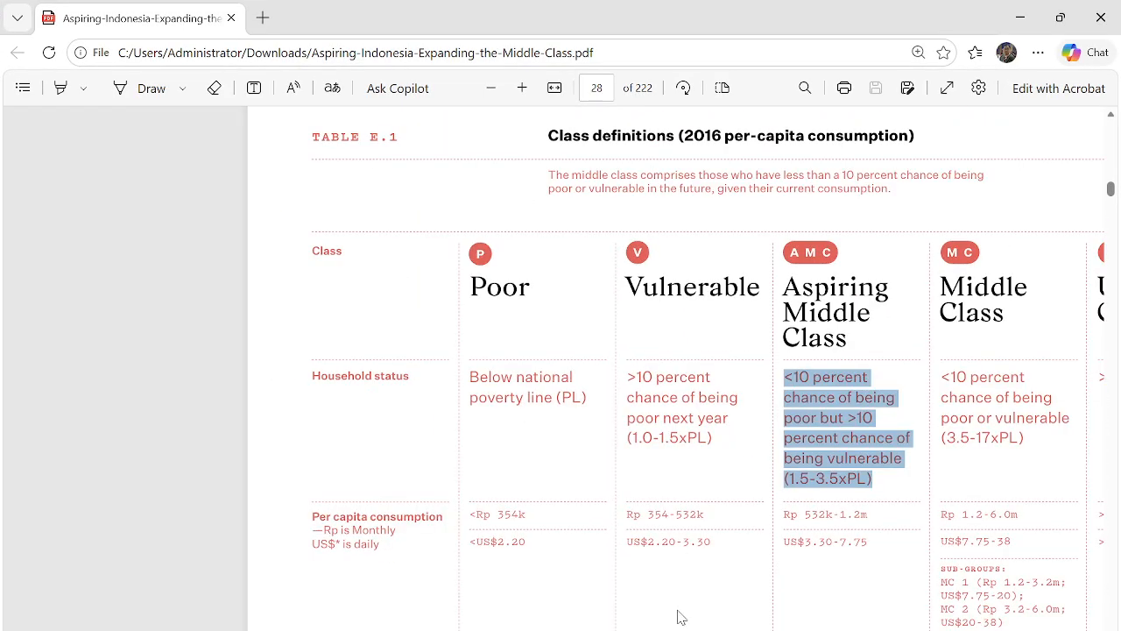
{"action": "scroll", "coordinate": [560, 368], "scroll_direction": "right", "scroll_amount": 4}
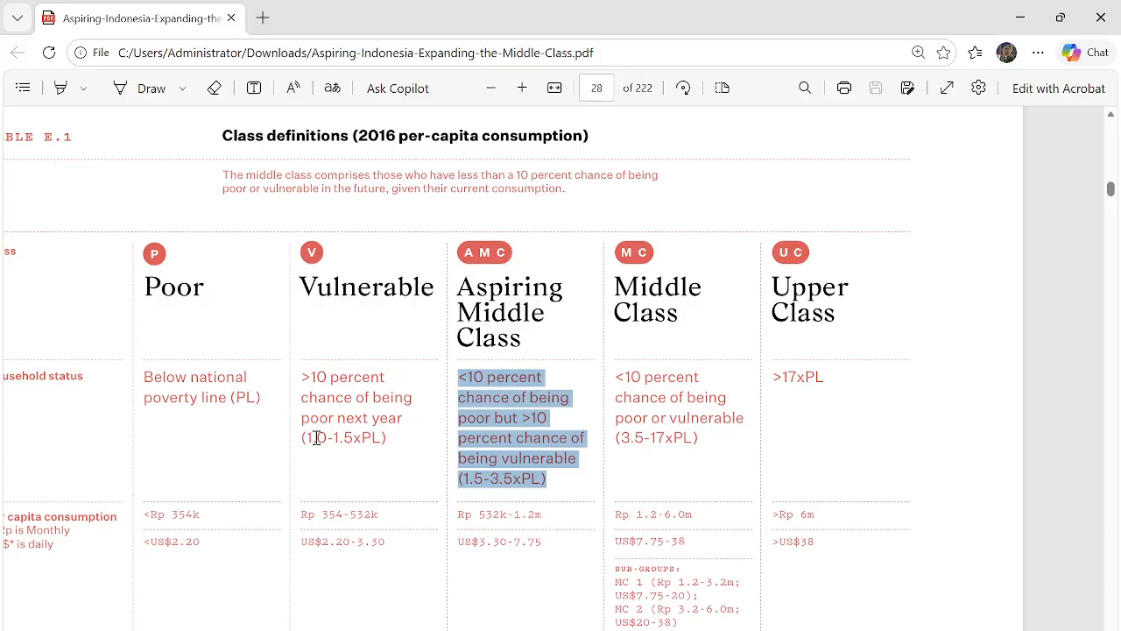
{"action": "left_click_drag", "start_coordinate": [302, 437], "coordinate": [393, 438]}
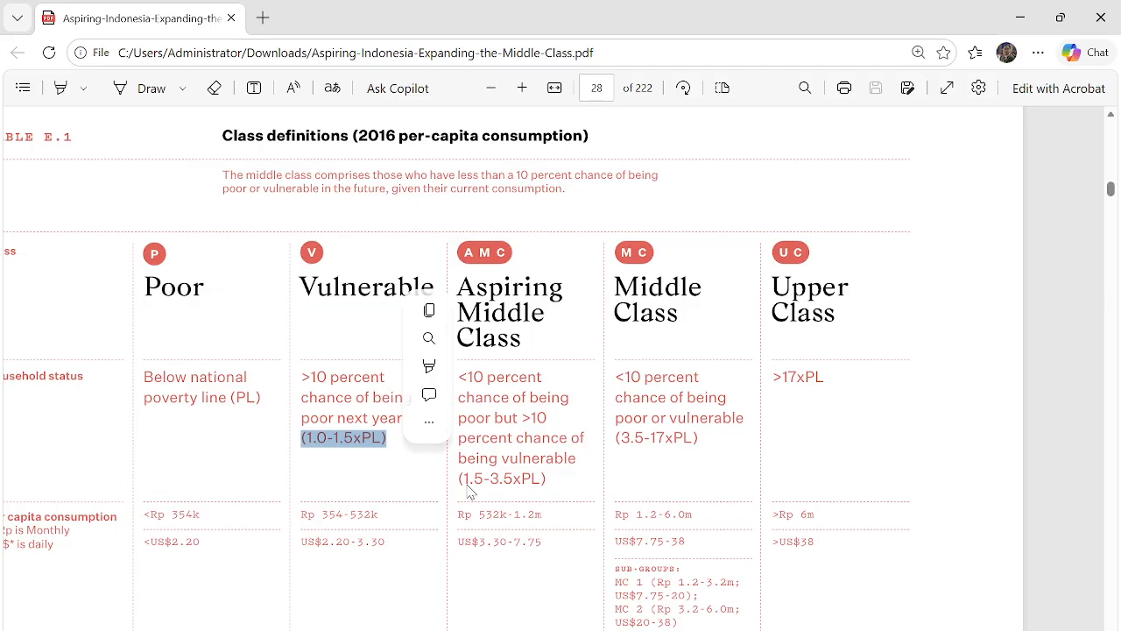
{"action": "left_click_drag", "start_coordinate": [465, 481], "coordinate": [553, 480]}
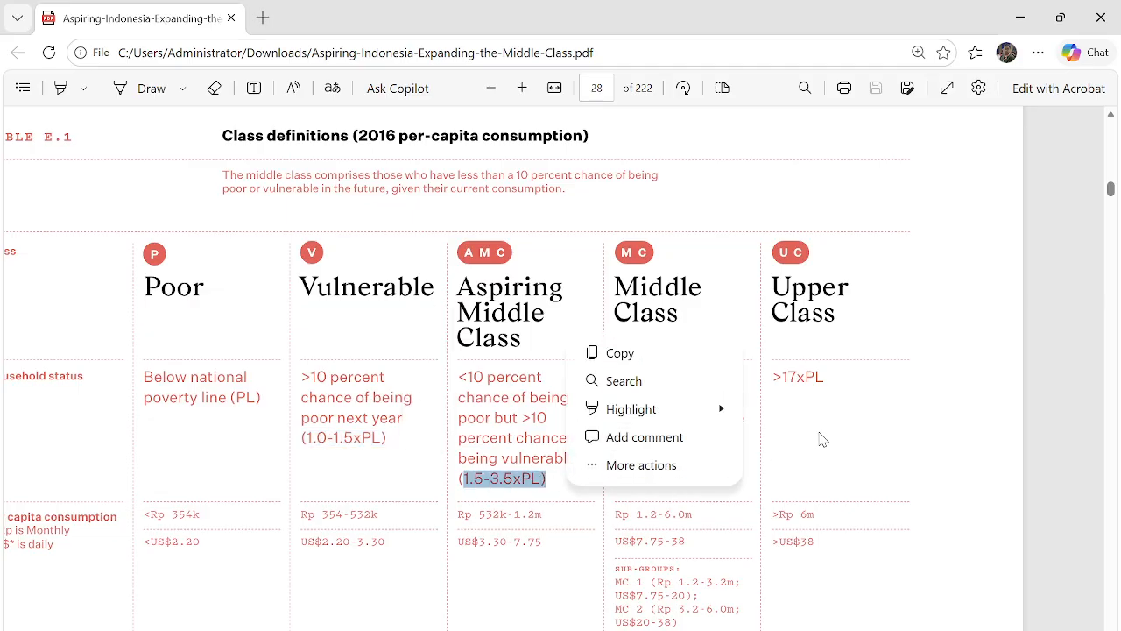
{"action": "left_click", "coordinate": [818, 438]}
{"action": "left_click_drag", "start_coordinate": [618, 437], "coordinate": [700, 440]}
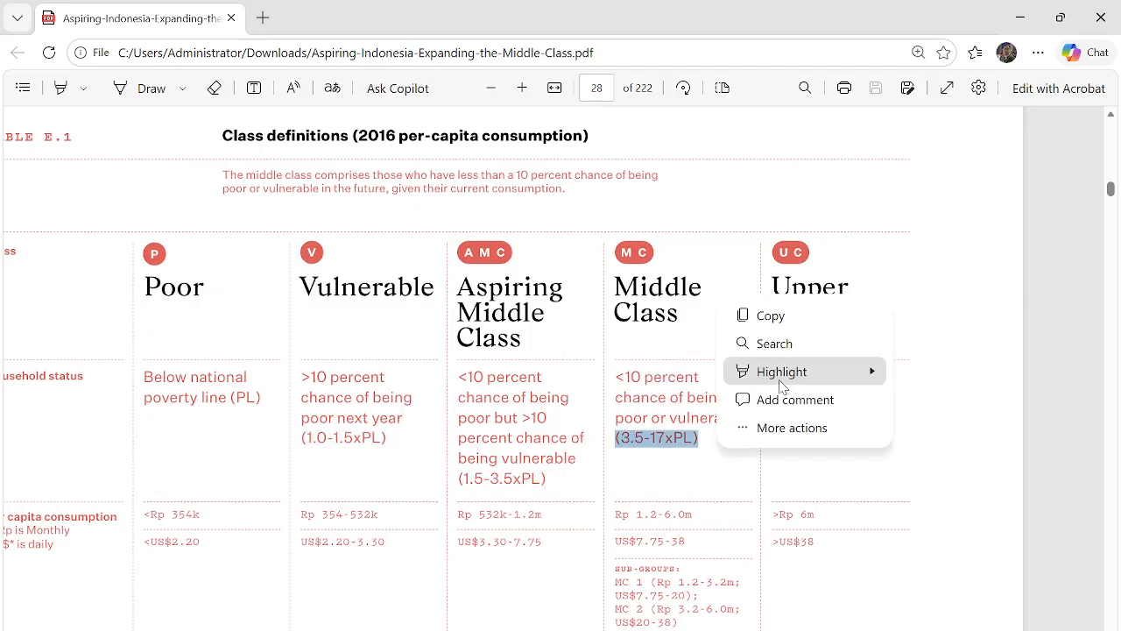
{"action": "mouse_move", "coordinate": [750, 368]}
{"action": "left_click", "coordinate": [908, 376]}
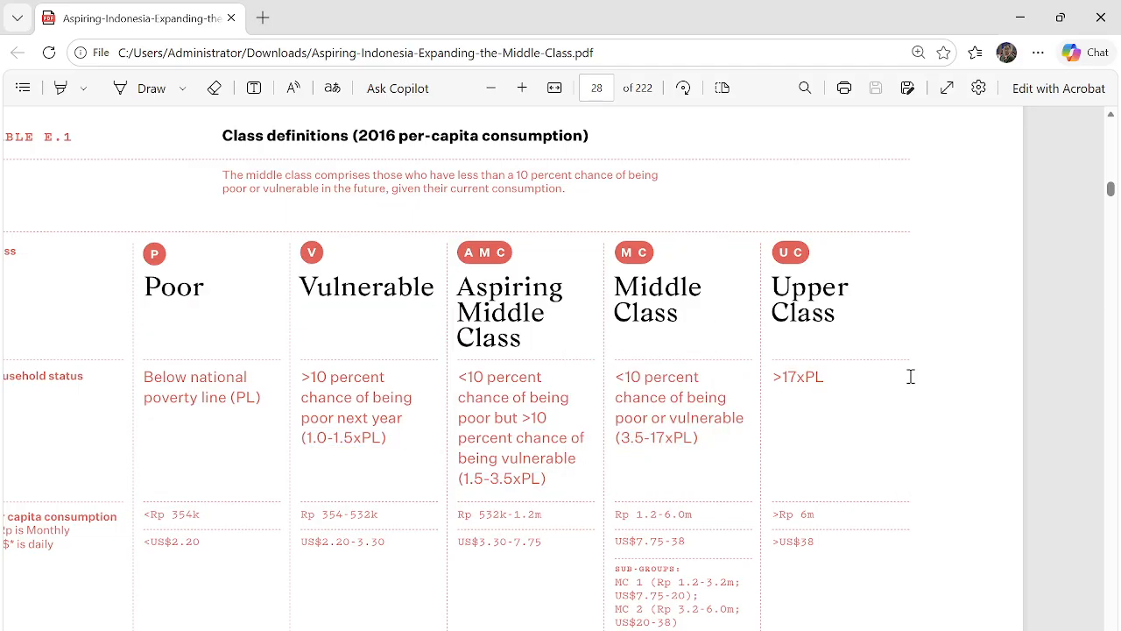
{"action": "left_click", "coordinate": [1020, 17]}
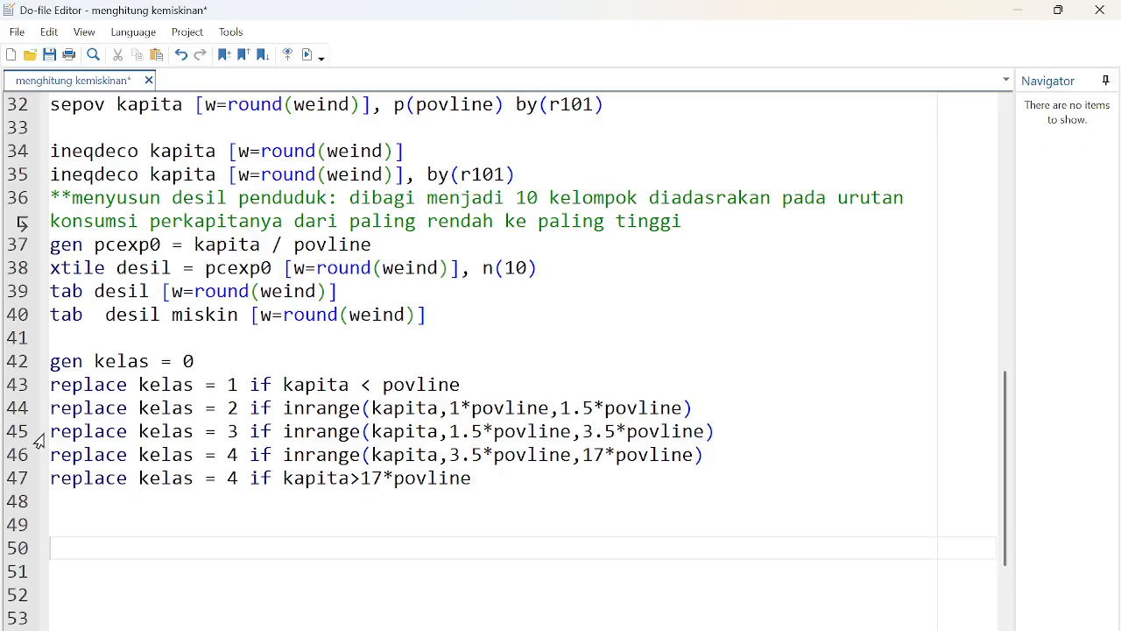
- Check the class numbers in the replace commands on lines 43 to 47 and set line 47's class to kelas = 5
{"action": "double_click", "coordinate": [231, 385]}
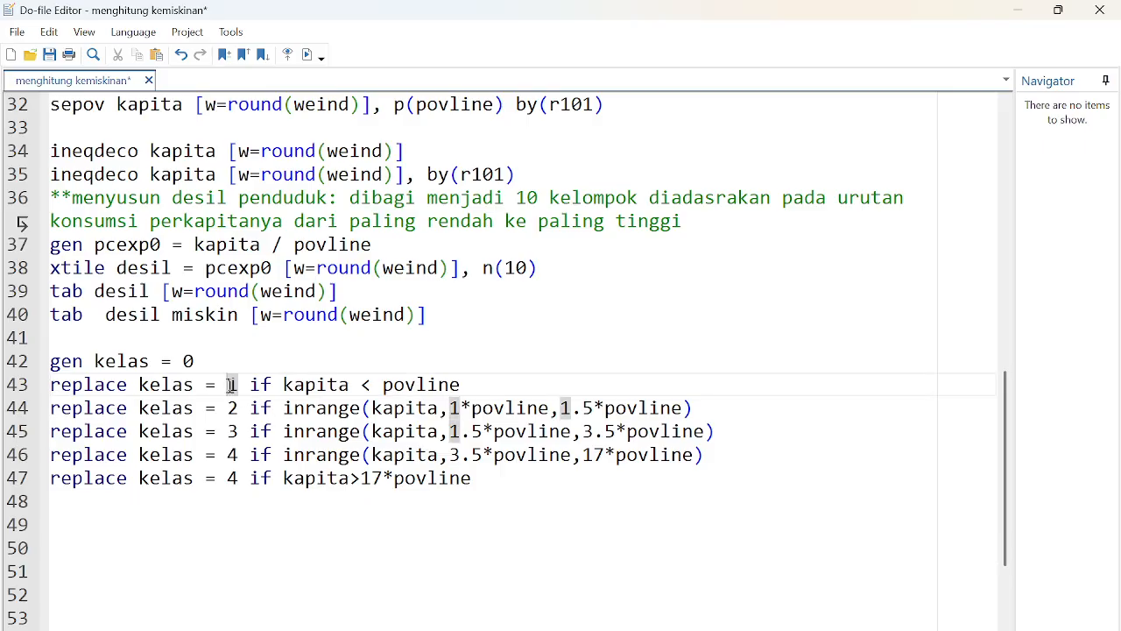
{"action": "double_click", "coordinate": [232, 407]}
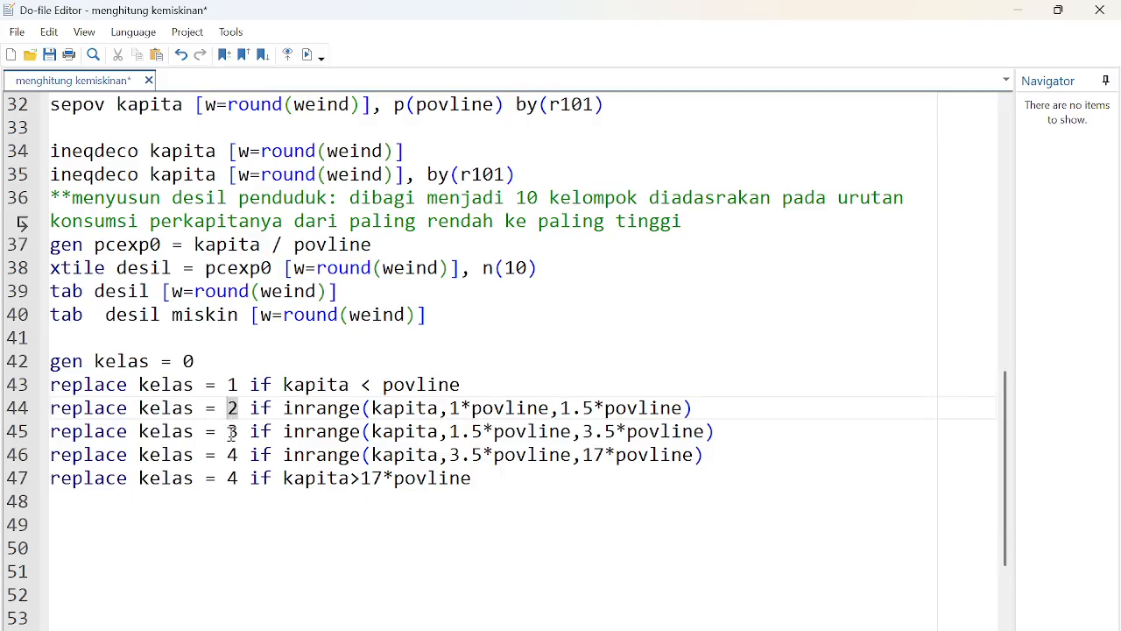
{"action": "double_click", "coordinate": [232, 431]}
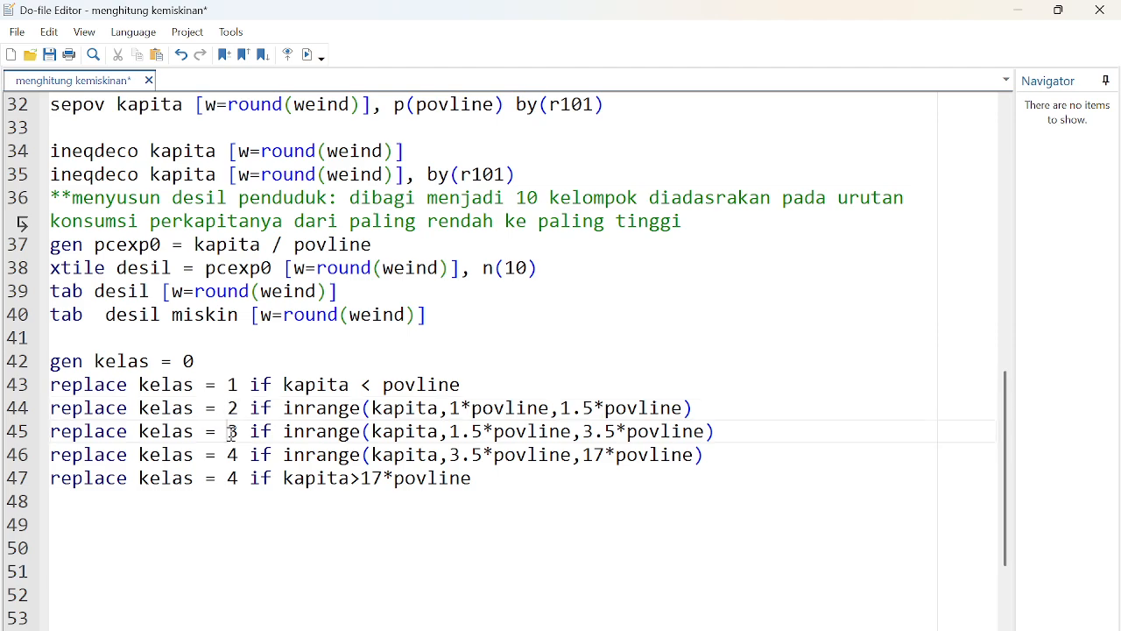
{"action": "double_click", "coordinate": [232, 455]}
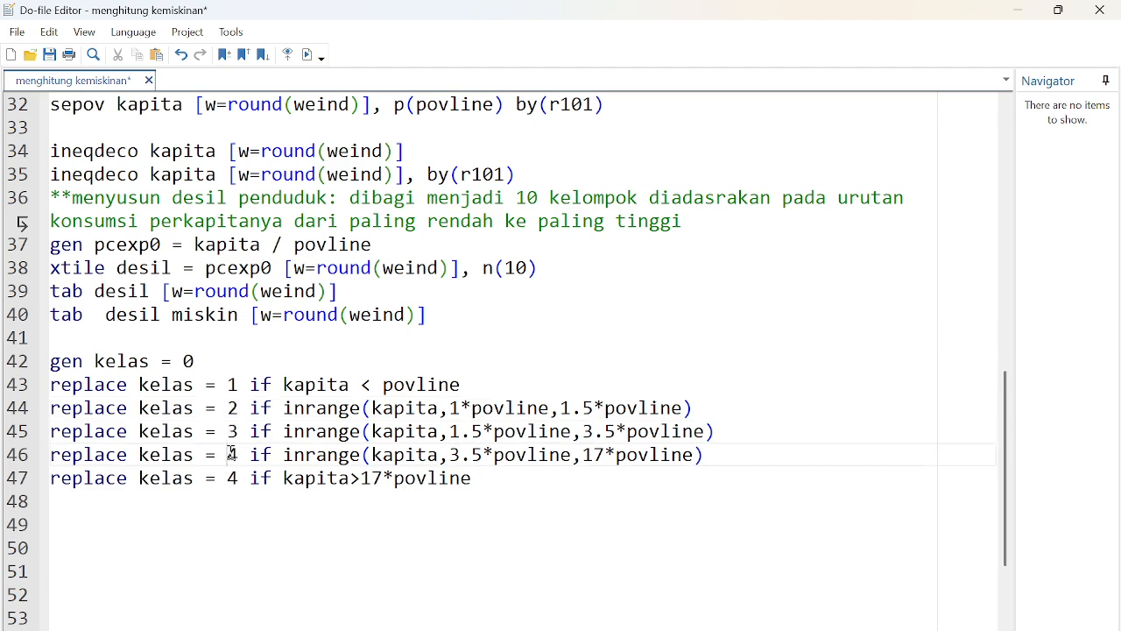
{"action": "double_click", "coordinate": [232, 477]}
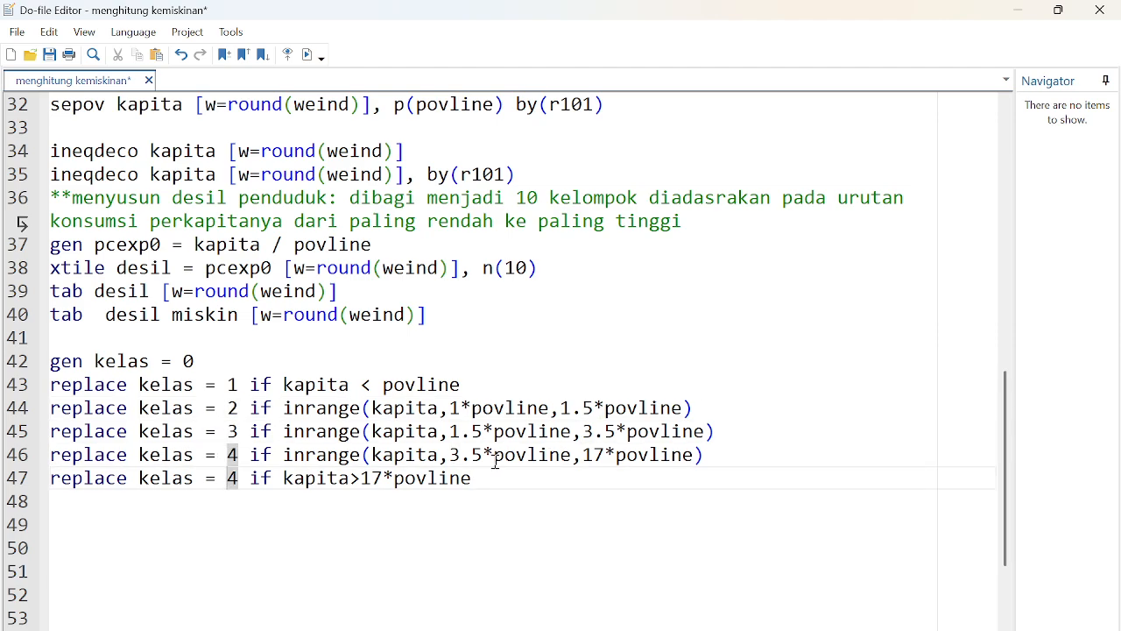
{"action": "type", "text": "5"}
- Start a label define command on line 49 named kelas_lbl, with value 1 labelled "poor"
{"action": "key", "text": "Down"}
{"action": "key", "text": "Down"}
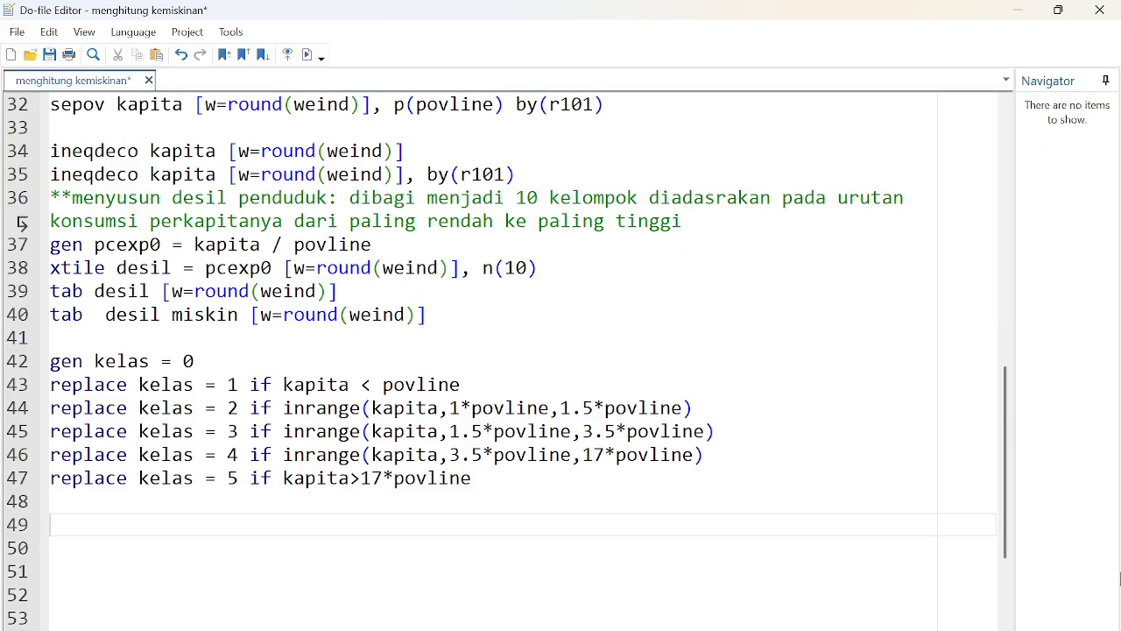
{"action": "type", "text": "label "}
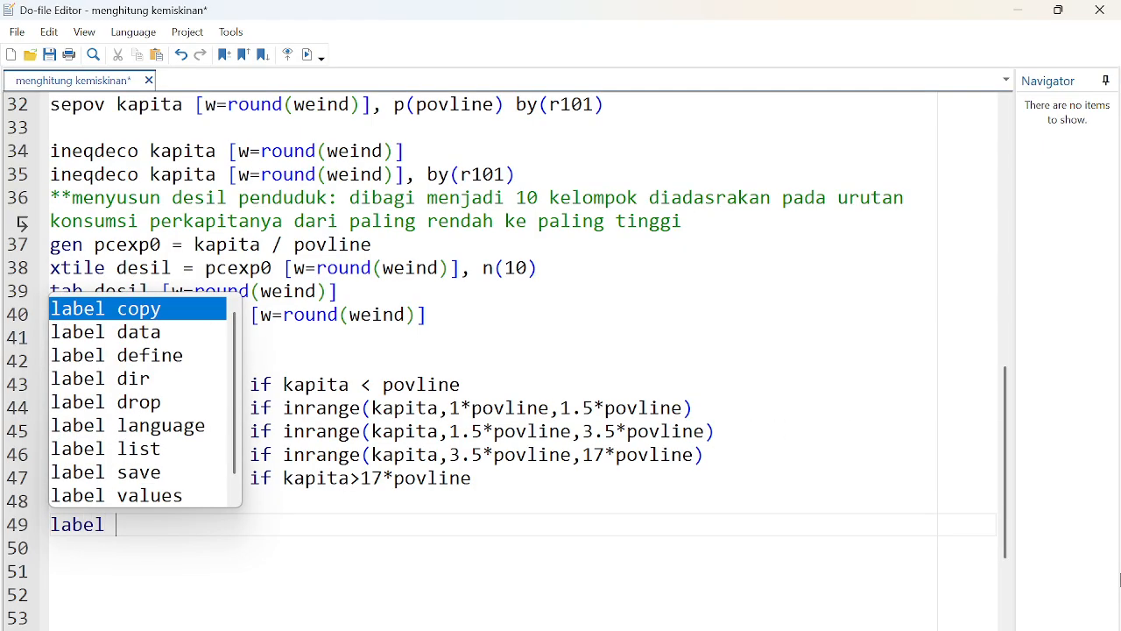
{"action": "type", "text": "define"}
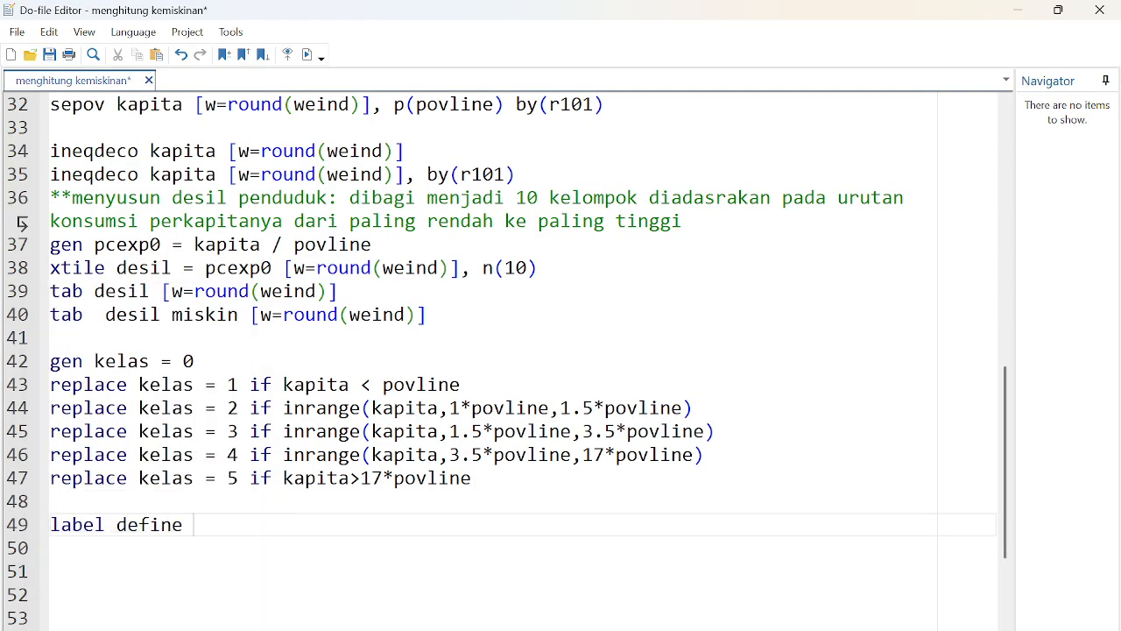
{"action": "type", "text": " kelas"}
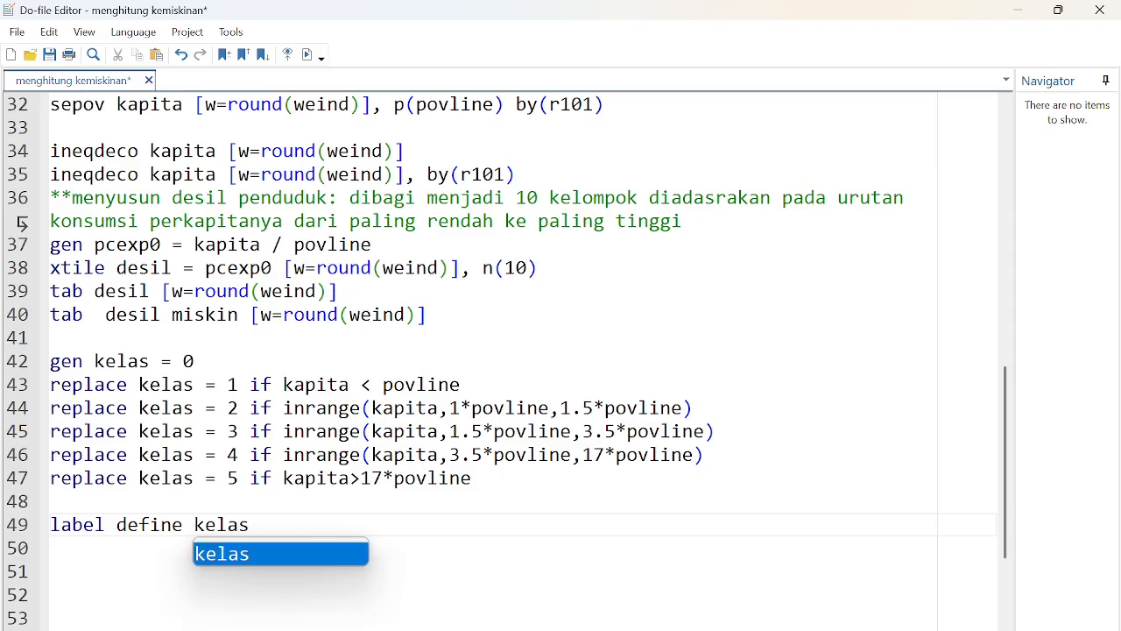
{"action": "type", "text": "_lb"}
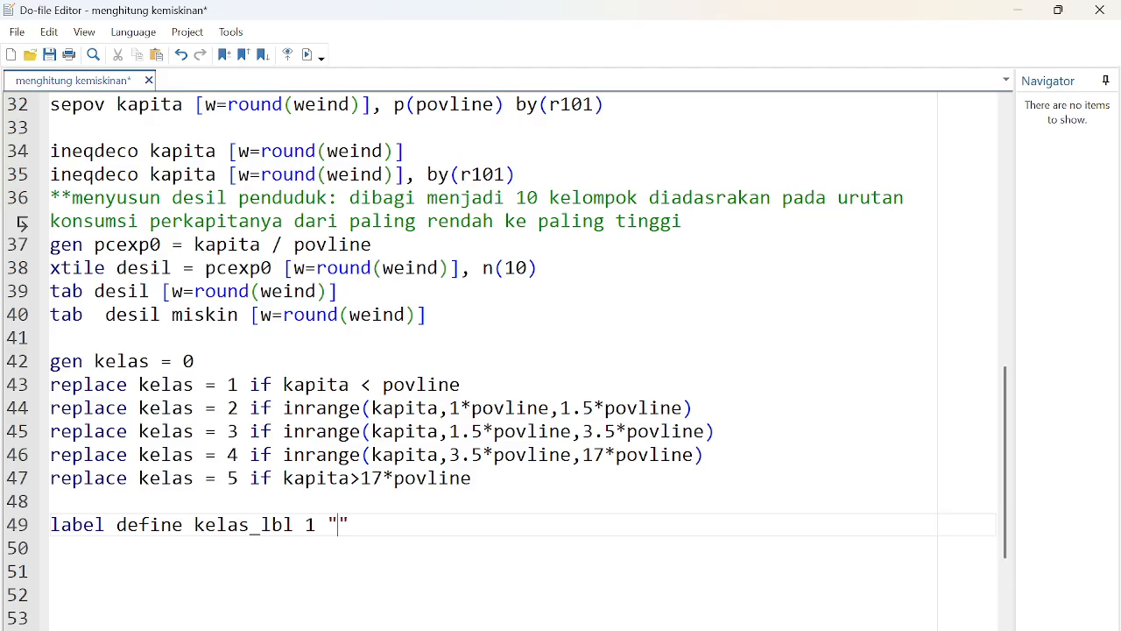
{"action": "type", "text": "l 1 \"miskin\""}
{"action": "key", "text": "BackSpace"}
{"action": "key", "text": "BackSpace"}
{"action": "key", "text": "BackSpace"}
{"action": "key", "text": "BackSpace"}
{"action": "key", "text": "BackSpace"}
{"action": "key", "text": "BackSpace"}
{"action": "key", "text": "BackSpace"}
{"action": "type", "text": "poor\""}
{"action": "key", "text": "Return"}
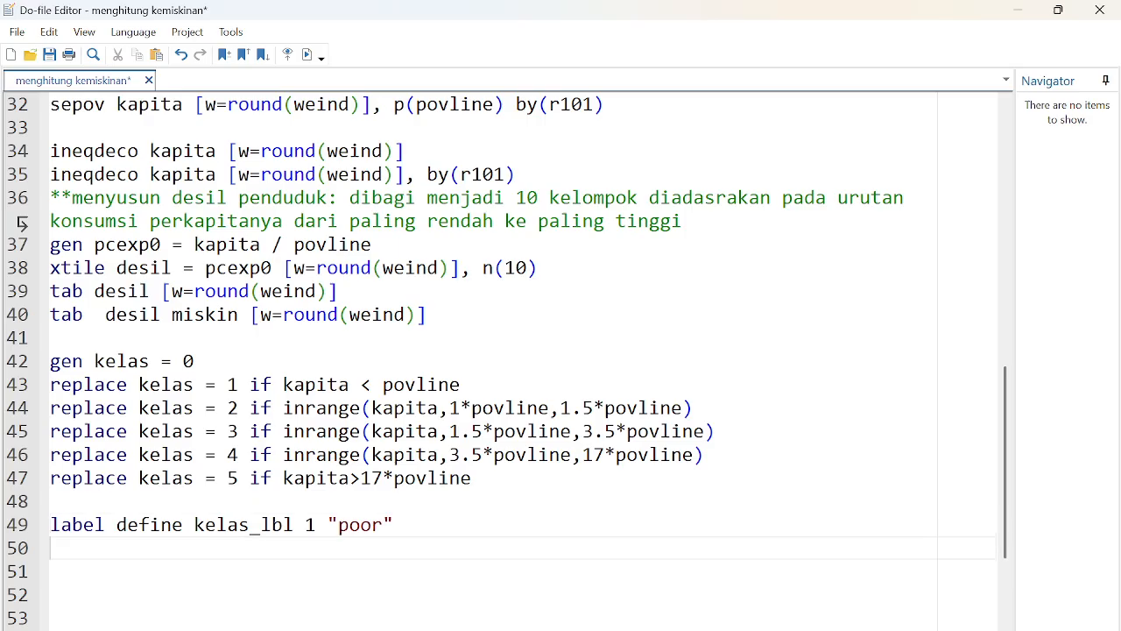
- Extend the kelas_lbl definition on line 49 with 2 "vulnerable", 3 "AMC", 4 "MC" and 5 "upper"
{"action": "key", "text": "BackSpace"}
{"action": "type", "text": "2 "}
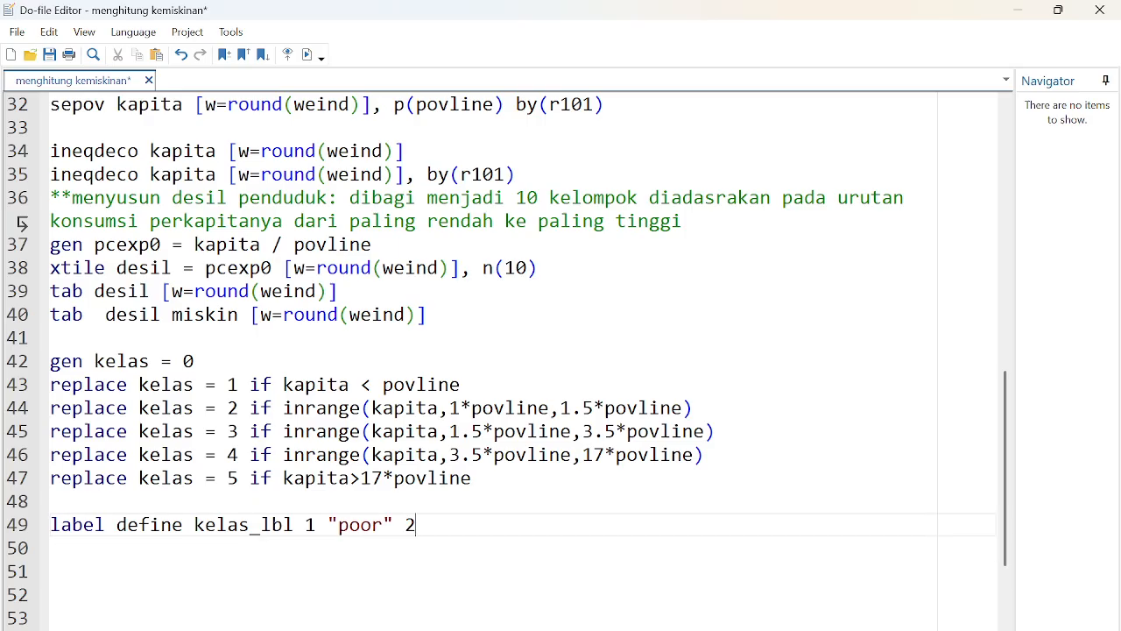
{"action": "type", "text": "\"vulnerable\""}
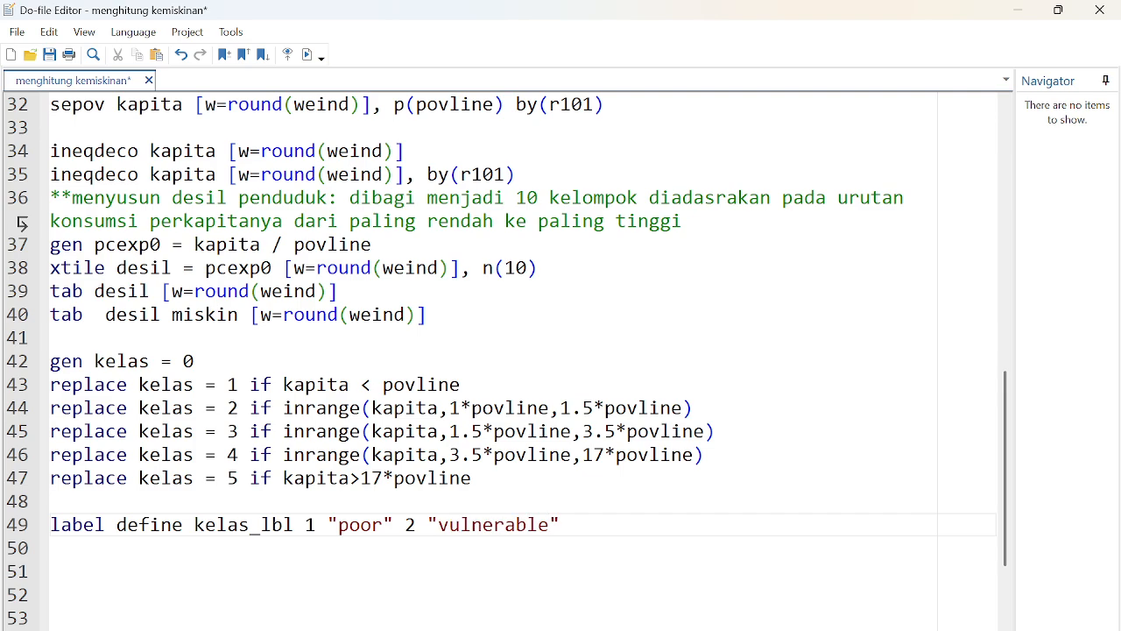
{"action": "type", "text": " 3 \"AMC\" 4 \"MC\""}
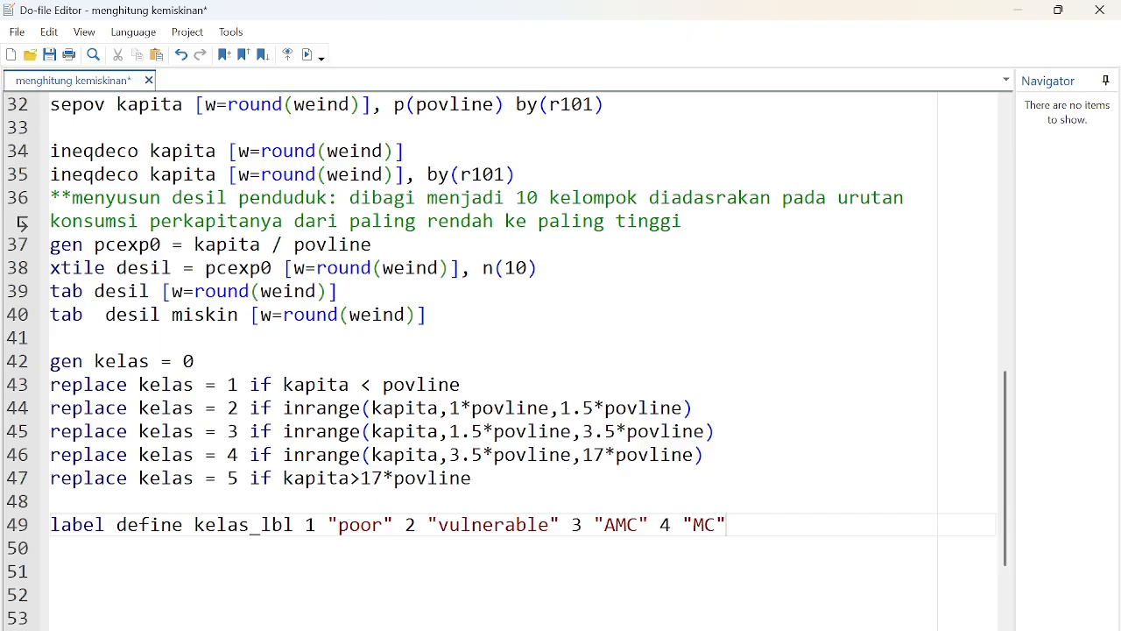
{"action": "type", "text": " 5 \"upper"}
{"action": "key", "text": "Return"}
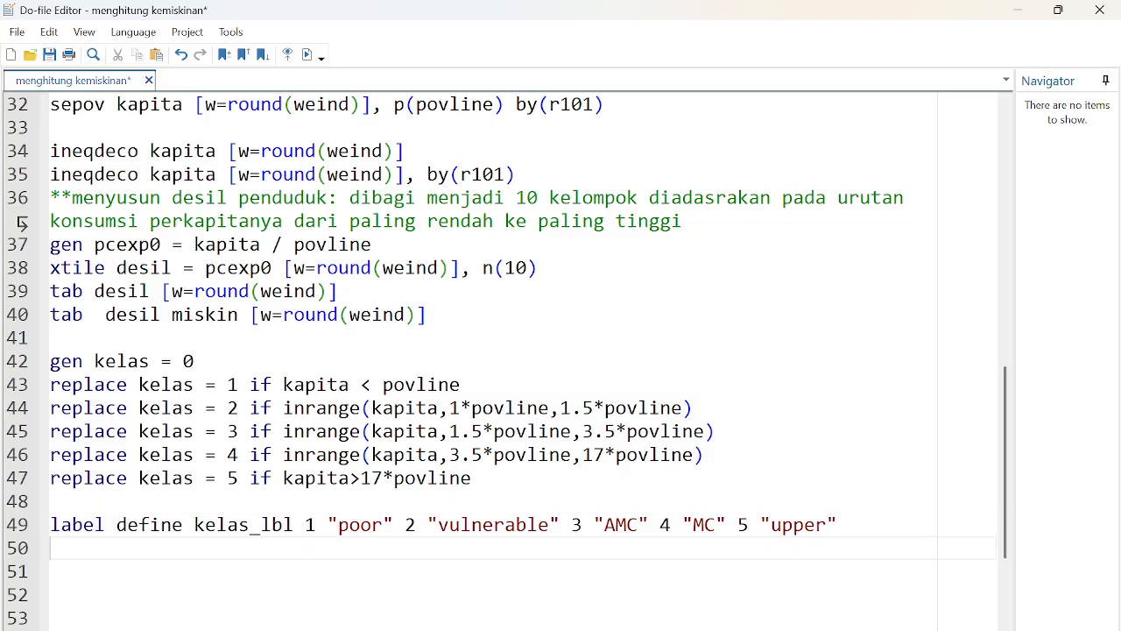
- Add the command "label values kelas kelas_lbl" on line 50
{"action": "type", "text": "labe"}
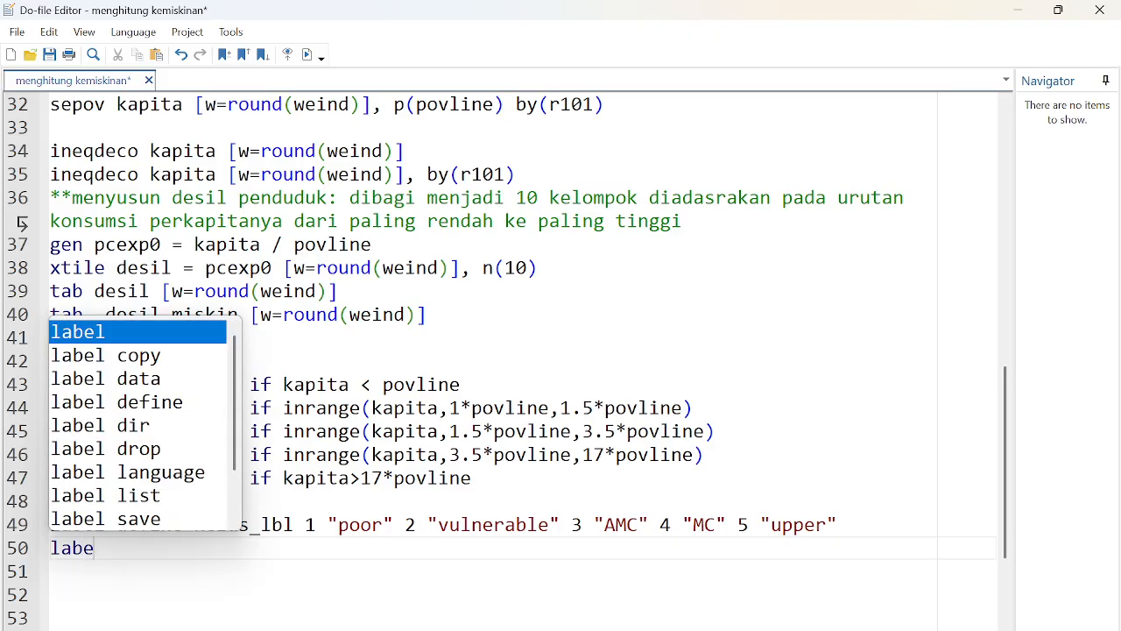
{"action": "type", "text": "l values"}
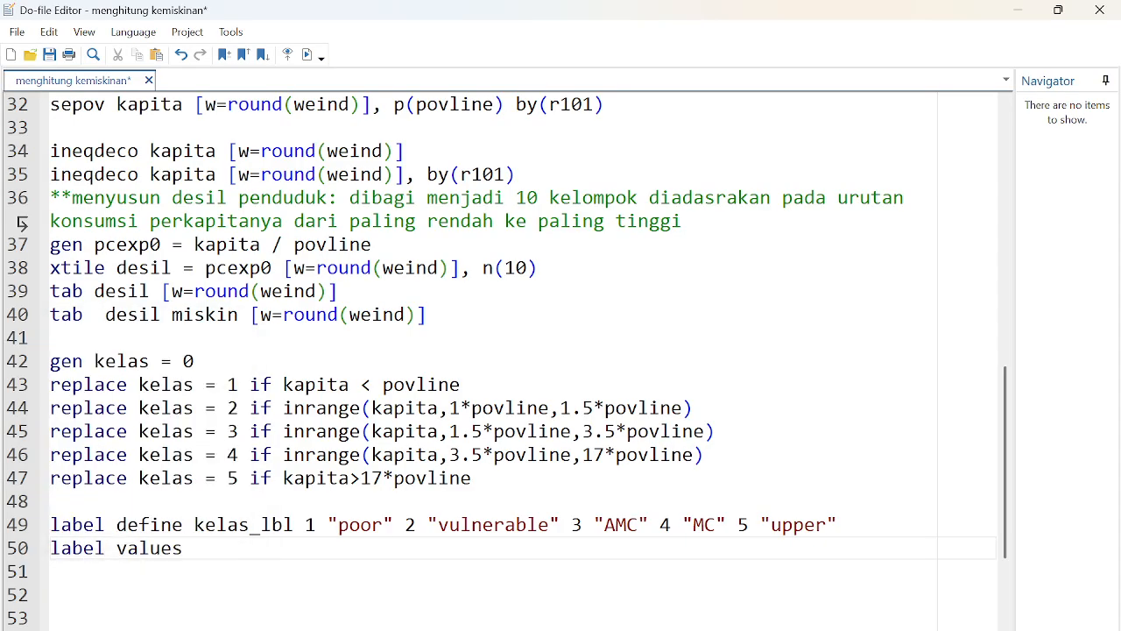
{"action": "type", "text": " kelas kelas"}
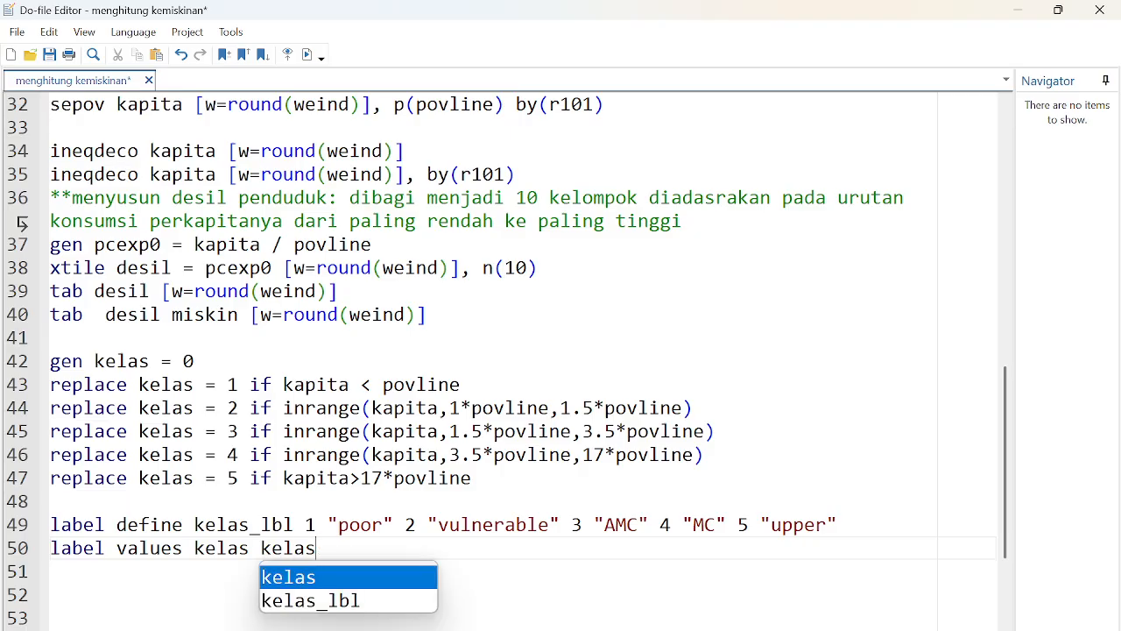
{"action": "key", "text": "Down"}
{"action": "key", "text": "Return"}
{"action": "key", "text": "Return"}
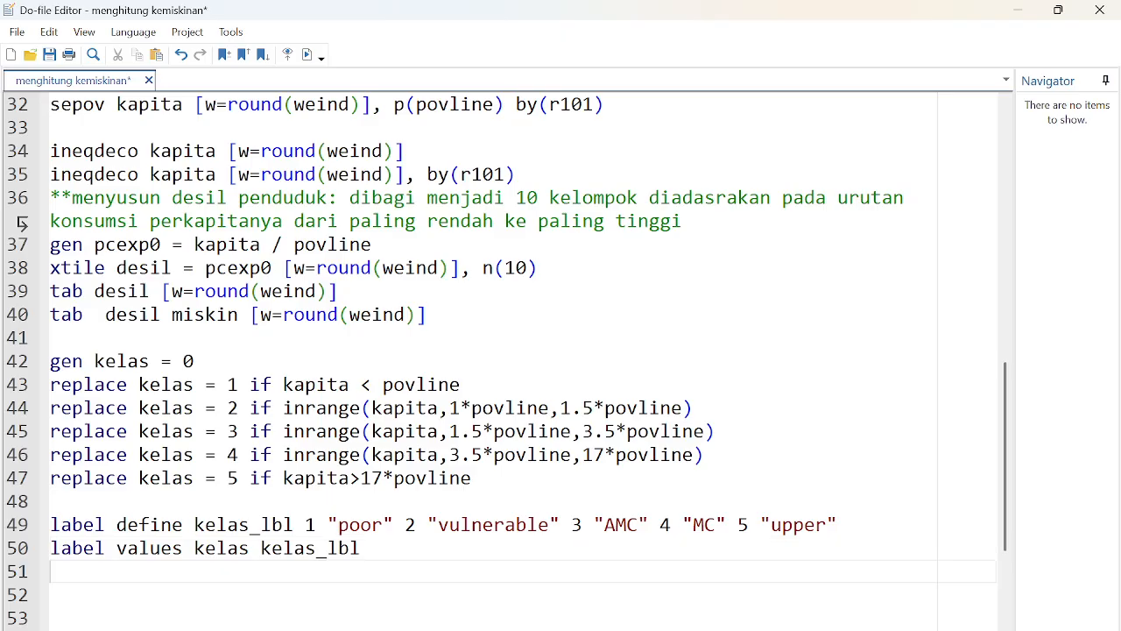
- Leave a blank line and write "tab kelas [w=round(weind)], col" on line 52
{"action": "key", "text": "Return"}
{"action": "type", "text": "tab "}
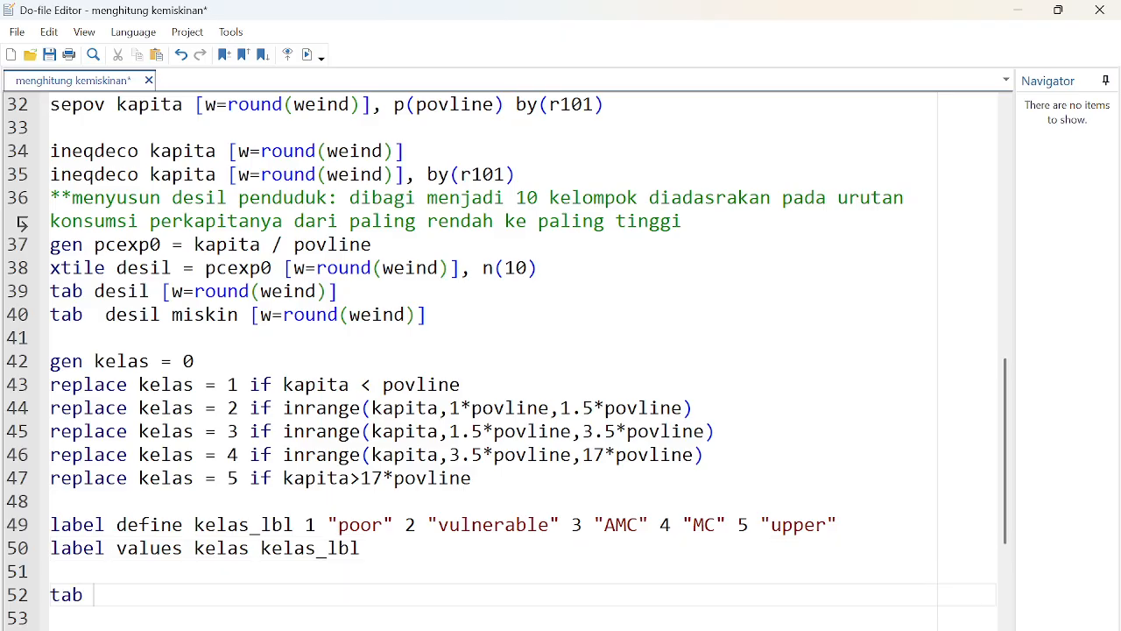
{"action": "type", "text": "kelasd"}
{"action": "key", "text": "BackSpace"}
{"action": "type", "text": "[w"}
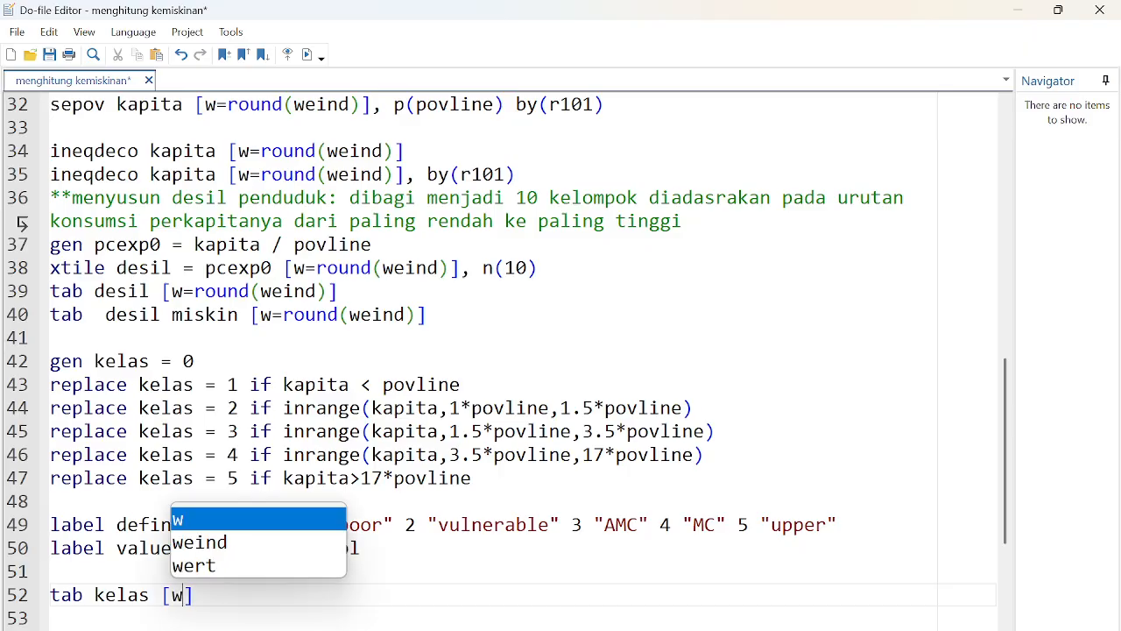
{"action": "type", "text": "=round"}
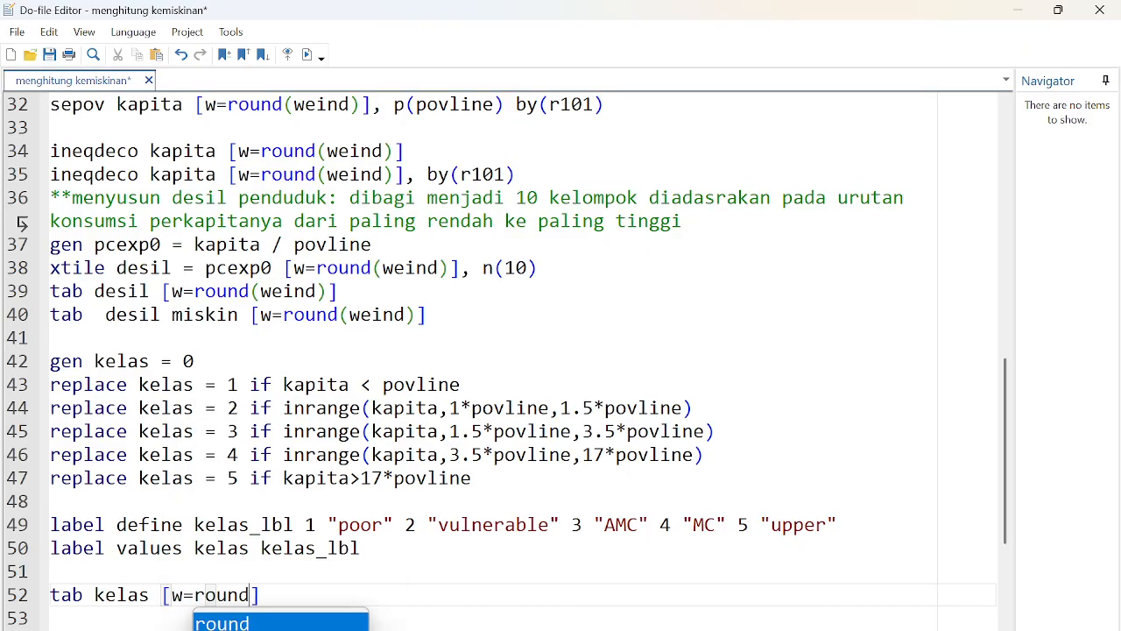
{"action": "type", "text": "(weind"}
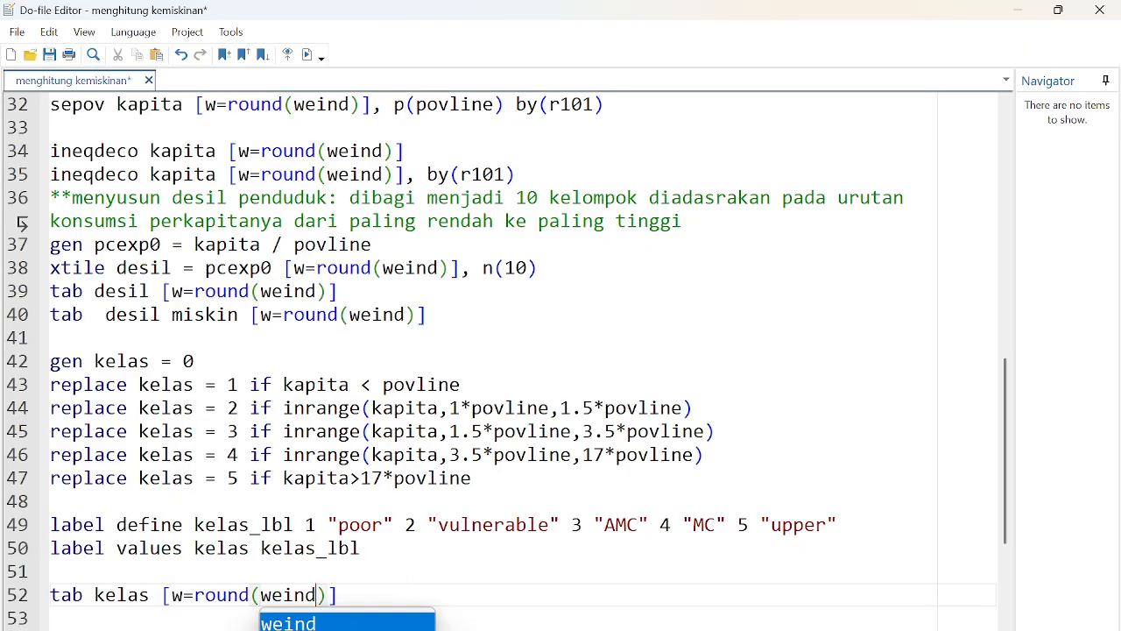
{"action": "key", "text": "Right"}
{"action": "key", "text": "Right"}
{"action": "type", "text": ", col"}
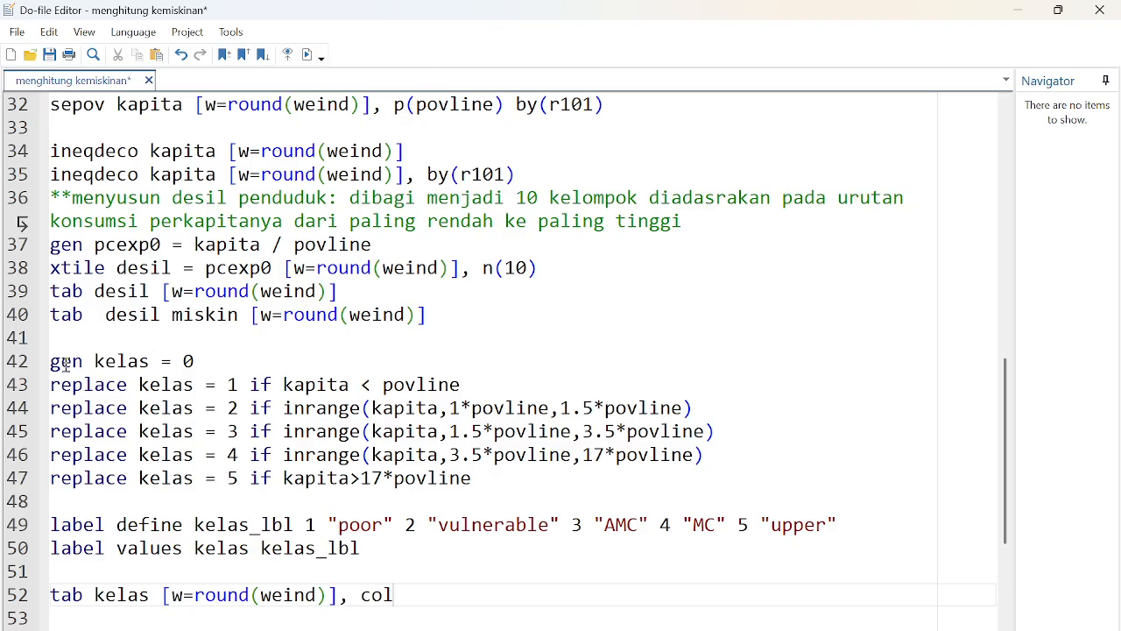
- Run the block from "gen kelas = 0" through the kelas tabulation, check the Stata results window, and return to the do-file
{"action": "left_click_drag", "start_coordinate": [52, 364], "coordinate": [545, 620]}
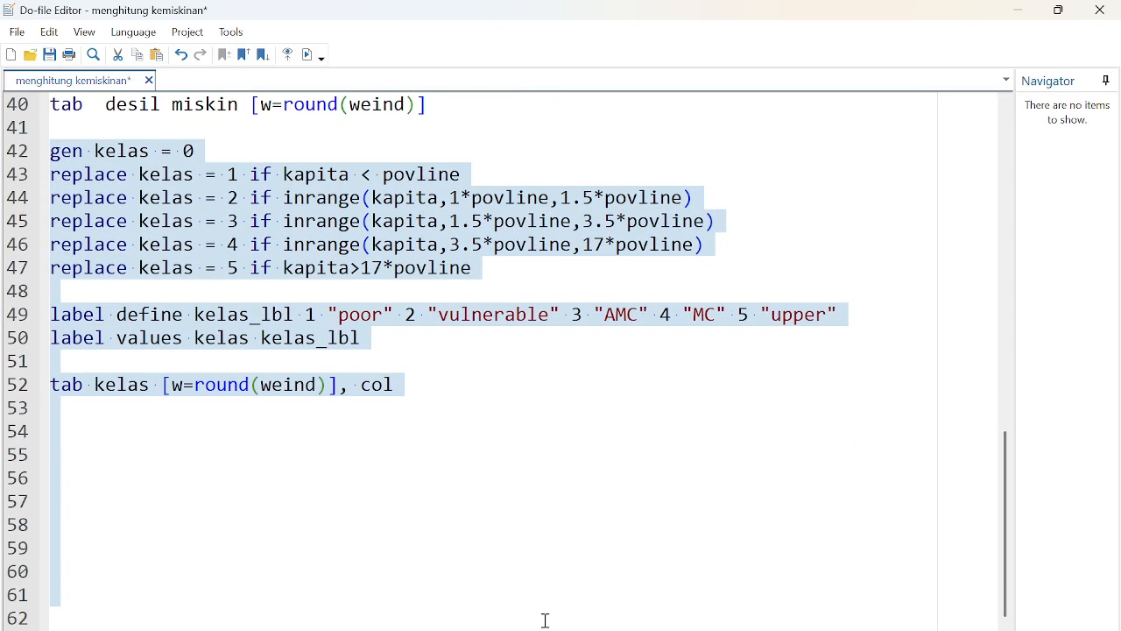
{"action": "left_click", "coordinate": [309, 55]}
{"action": "left_click", "coordinate": [700, 626]}
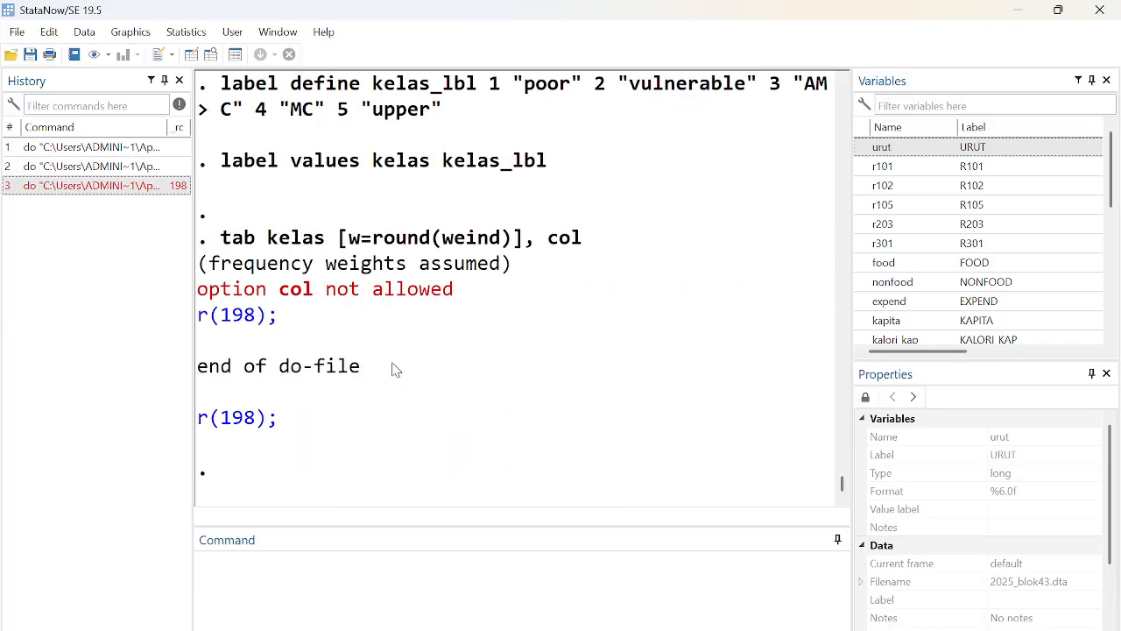
{"action": "left_click", "coordinate": [1018, 10]}
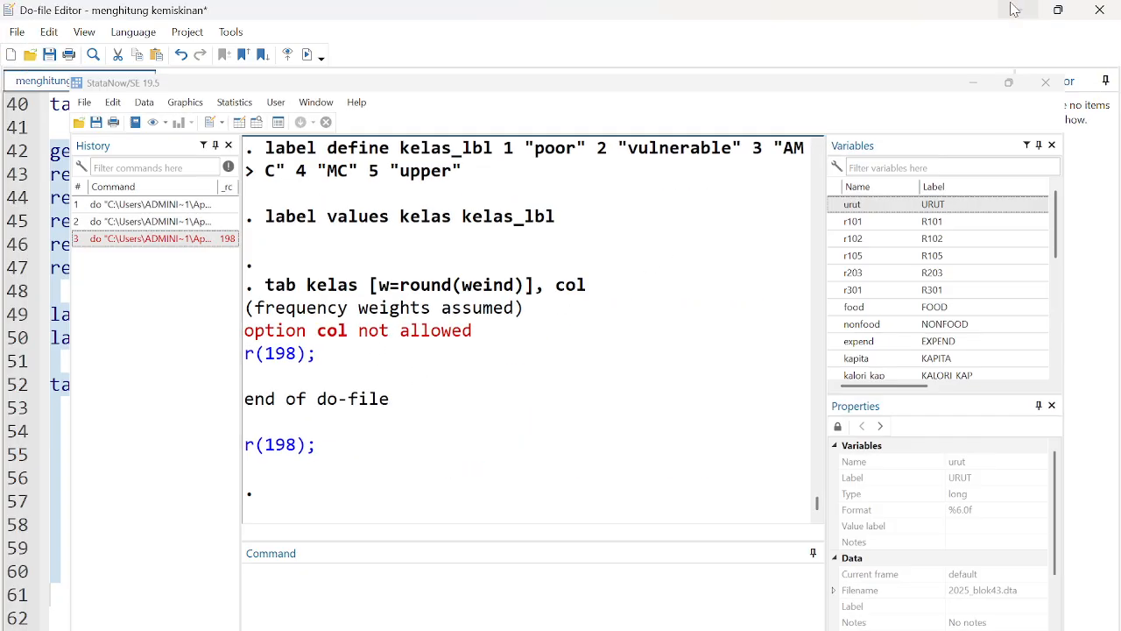
- Remove the ", col" option from the tab kelas command on line 52
{"action": "left_click", "coordinate": [373, 388]}
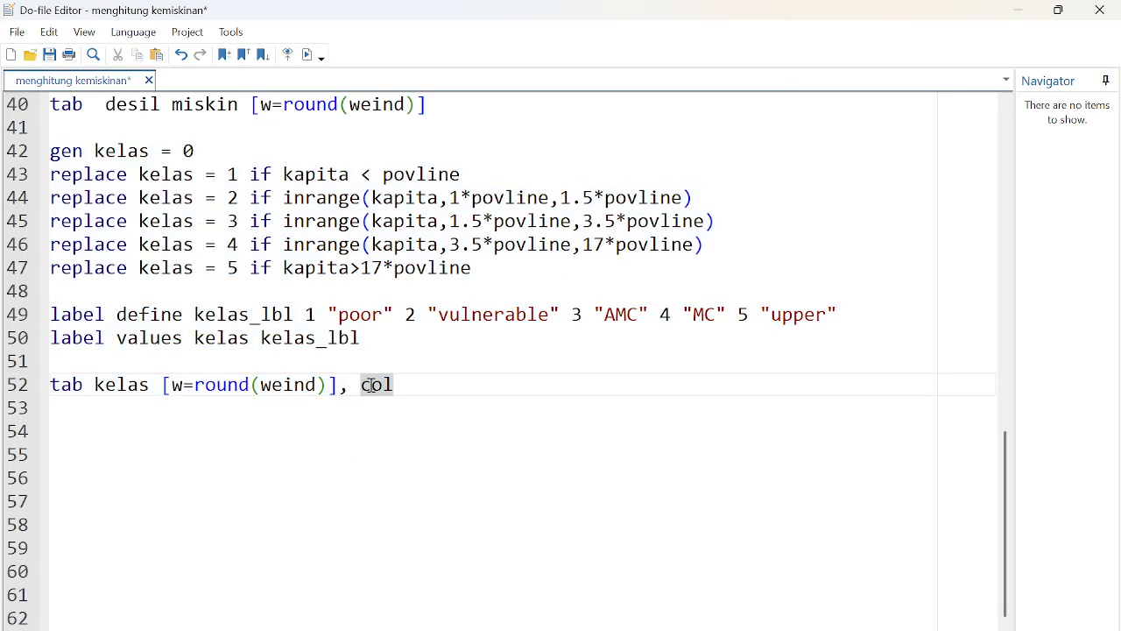
{"action": "left_click", "coordinate": [340, 390]}
{"action": "left_click_drag", "start_coordinate": [341, 390], "coordinate": [445, 388]}
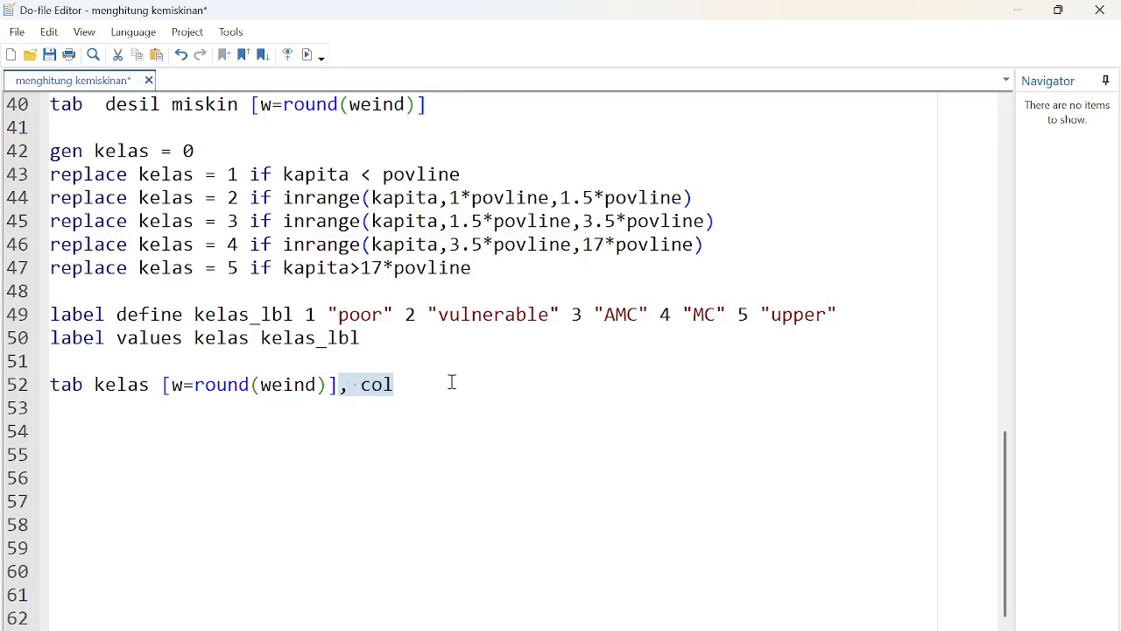
{"action": "key", "text": "Delete"}
- Run only the weighted tab kelas command on line 52 and switch to the Stata results window
{"action": "key", "text": "shift+Up"}
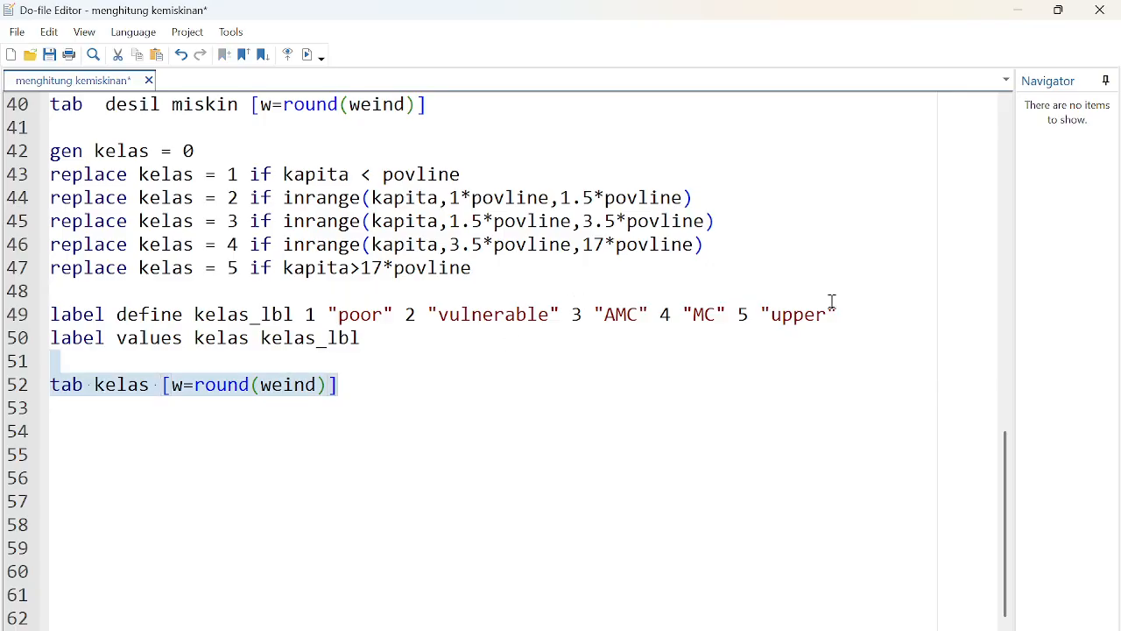
{"action": "left_click", "coordinate": [309, 57]}
{"action": "mouse_move", "coordinate": [792, 630]}
{"action": "left_click", "coordinate": [664, 601]}
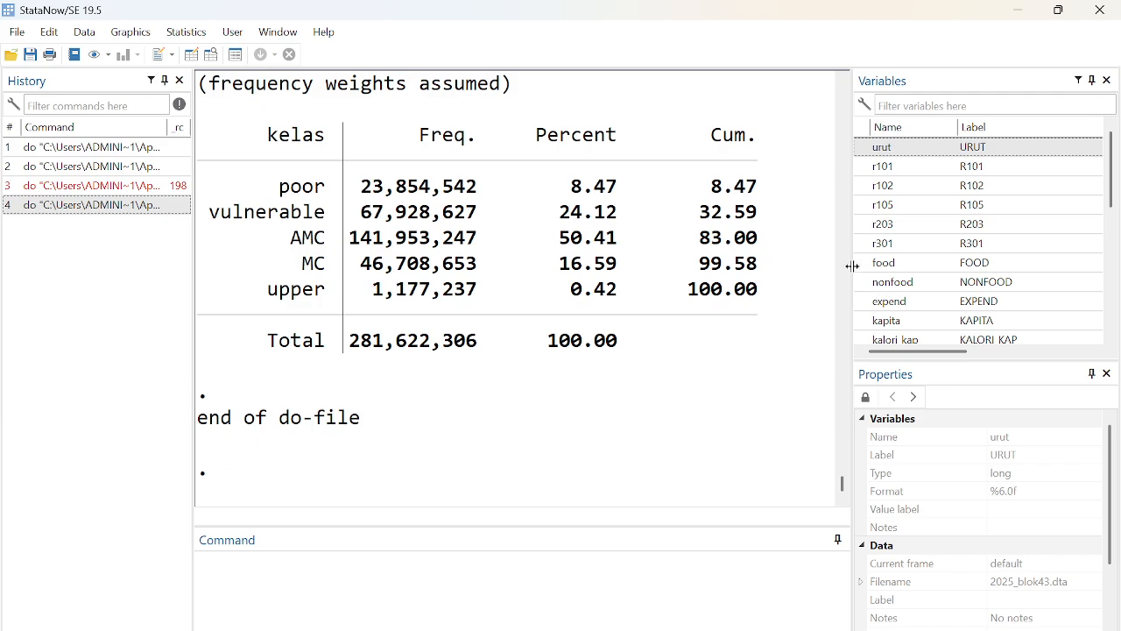
- Widen the results pane and examine the MC and AMC rows of the kelas frequency table
{"action": "left_click_drag", "start_coordinate": [850, 262], "coordinate": [949, 267]}
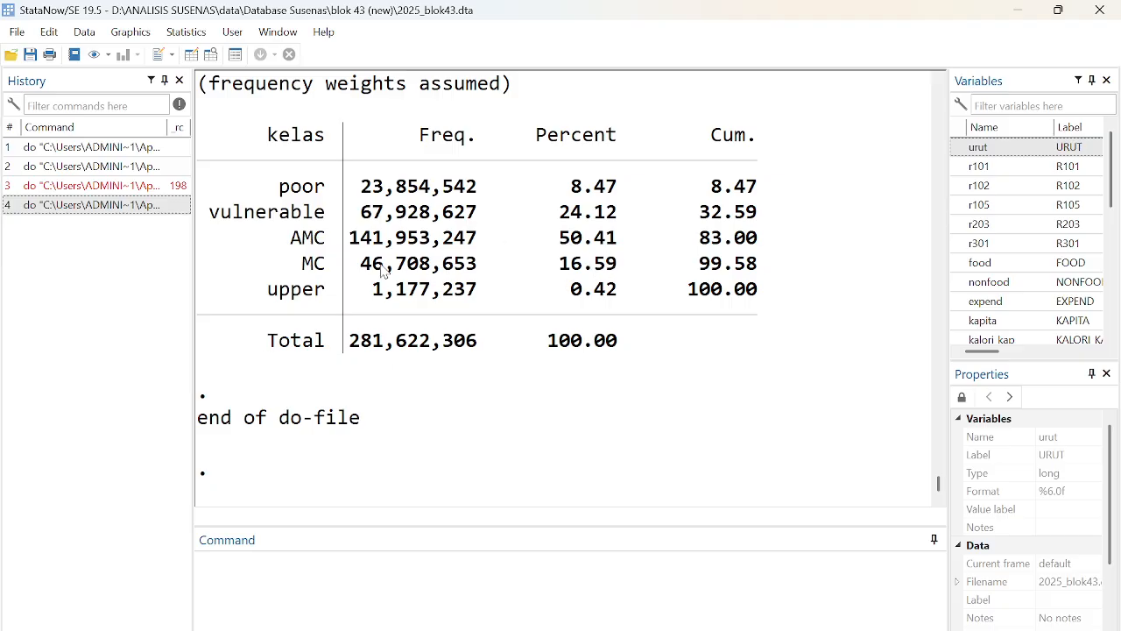
{"action": "left_click_drag", "start_coordinate": [302, 263], "coordinate": [610, 265]}
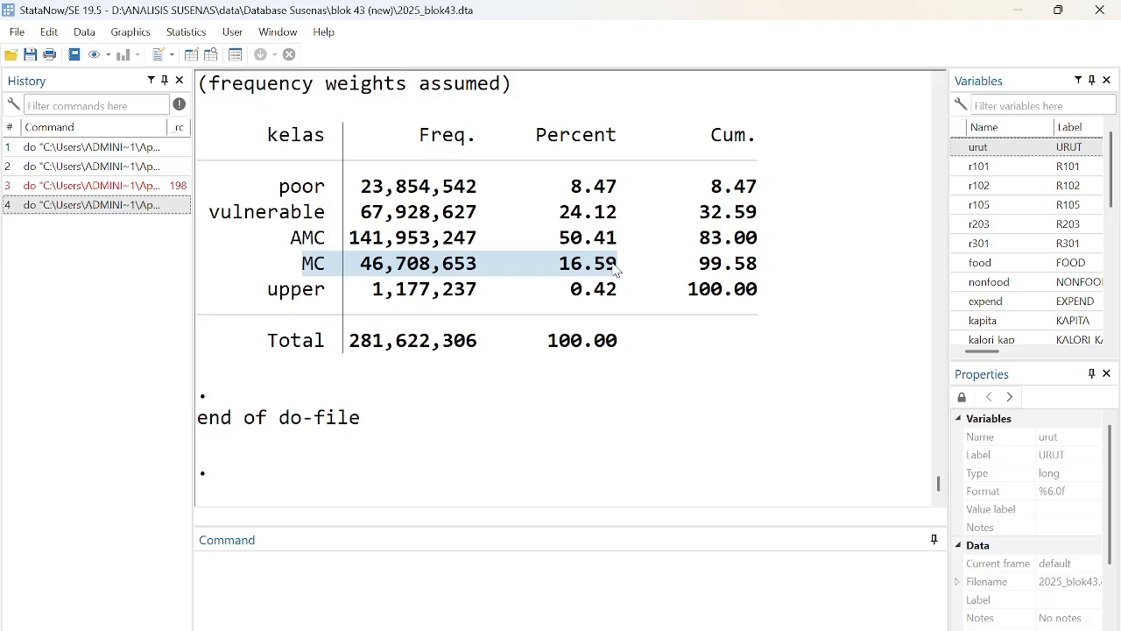
{"action": "left_click", "coordinate": [312, 273]}
{"action": "left_click_drag", "start_coordinate": [282, 238], "coordinate": [745, 234]}
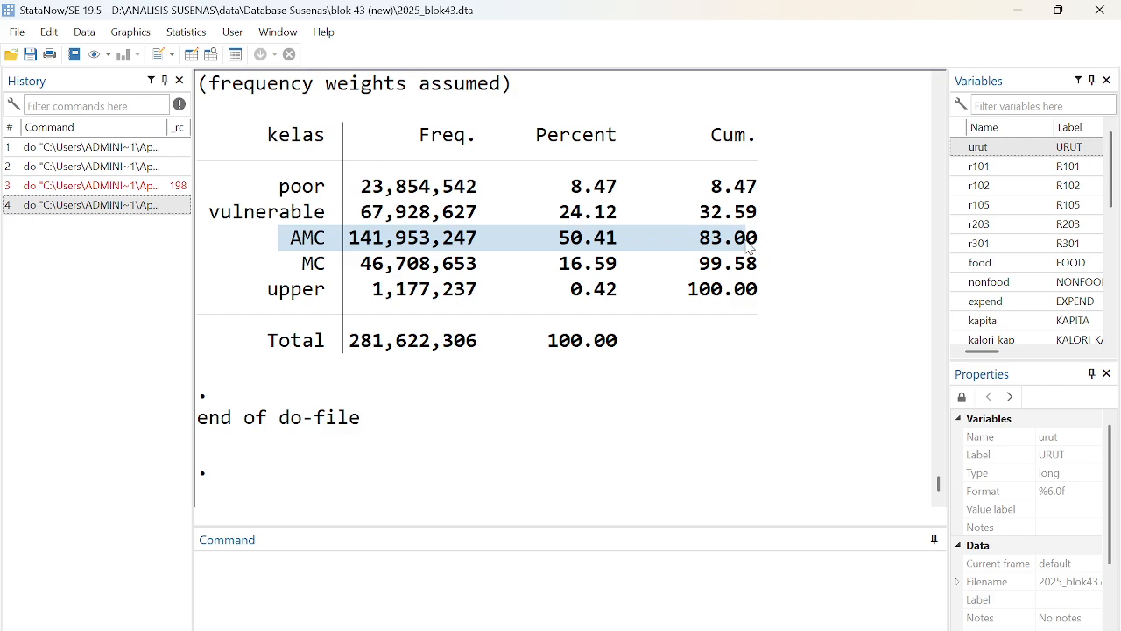
{"action": "scroll", "coordinate": [384, 253], "scroll_direction": "up", "scroll_amount": 1}
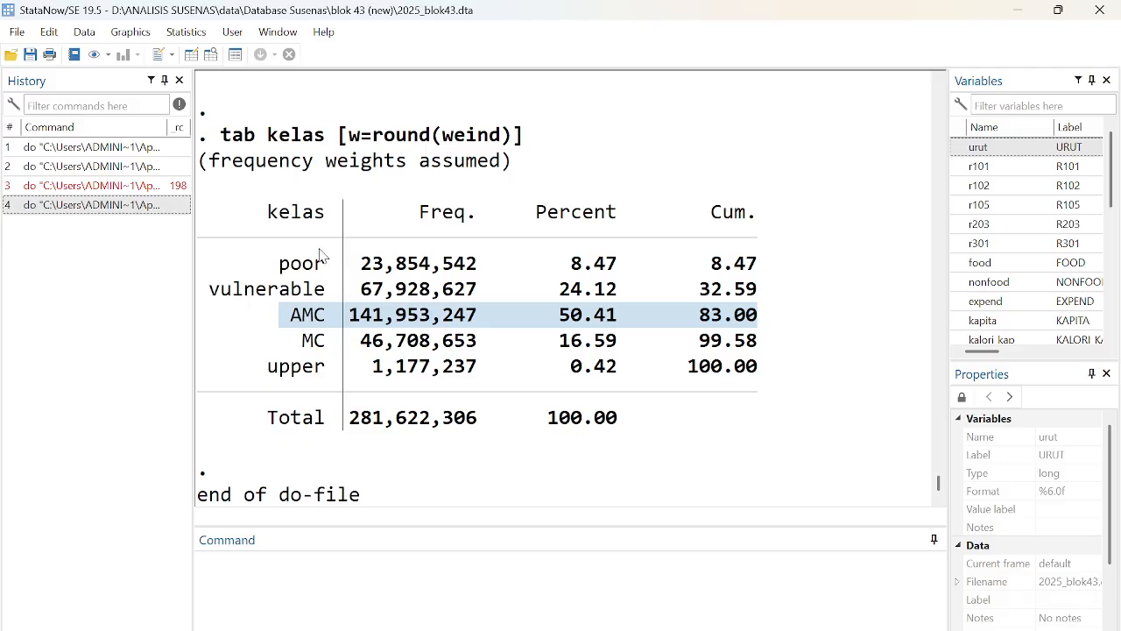
- Look over the whole kelas frequency table in the results and return to the do-file
{"action": "scroll", "coordinate": [368, 254], "scroll_direction": "down", "scroll_amount": 1}
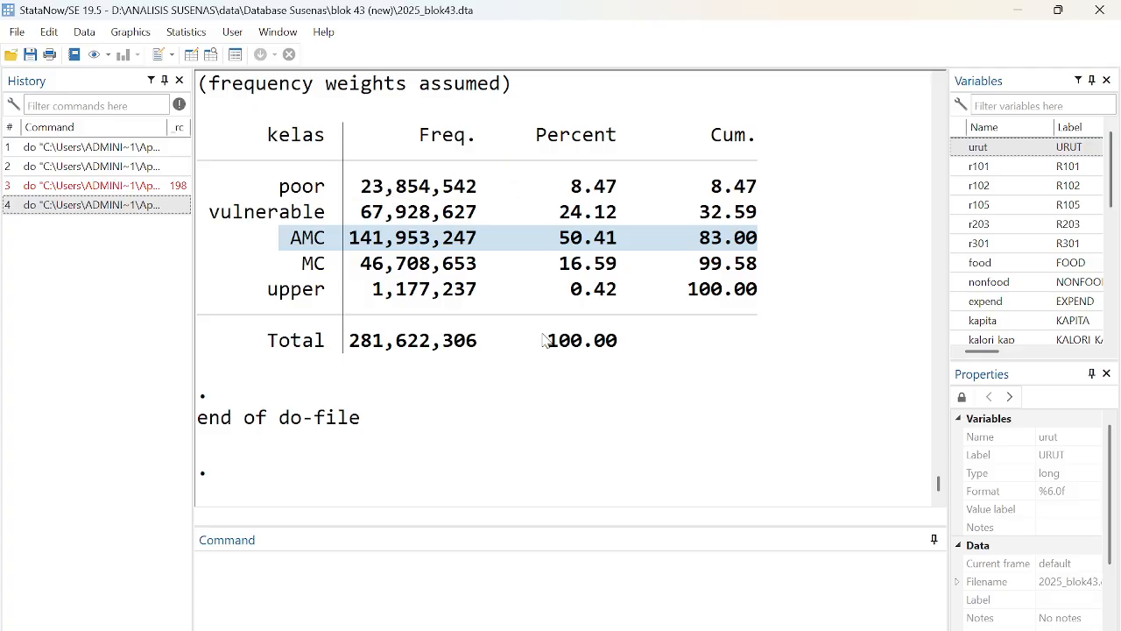
{"action": "scroll", "coordinate": [545, 346], "scroll_direction": "up", "scroll_amount": 1}
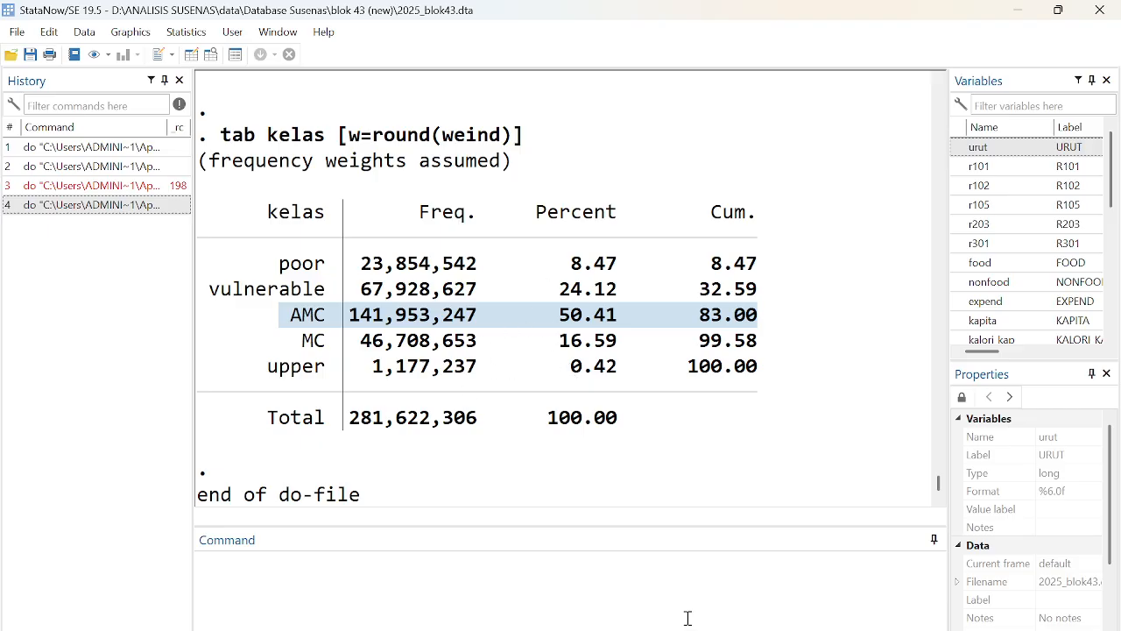
{"action": "left_click", "coordinate": [841, 604]}
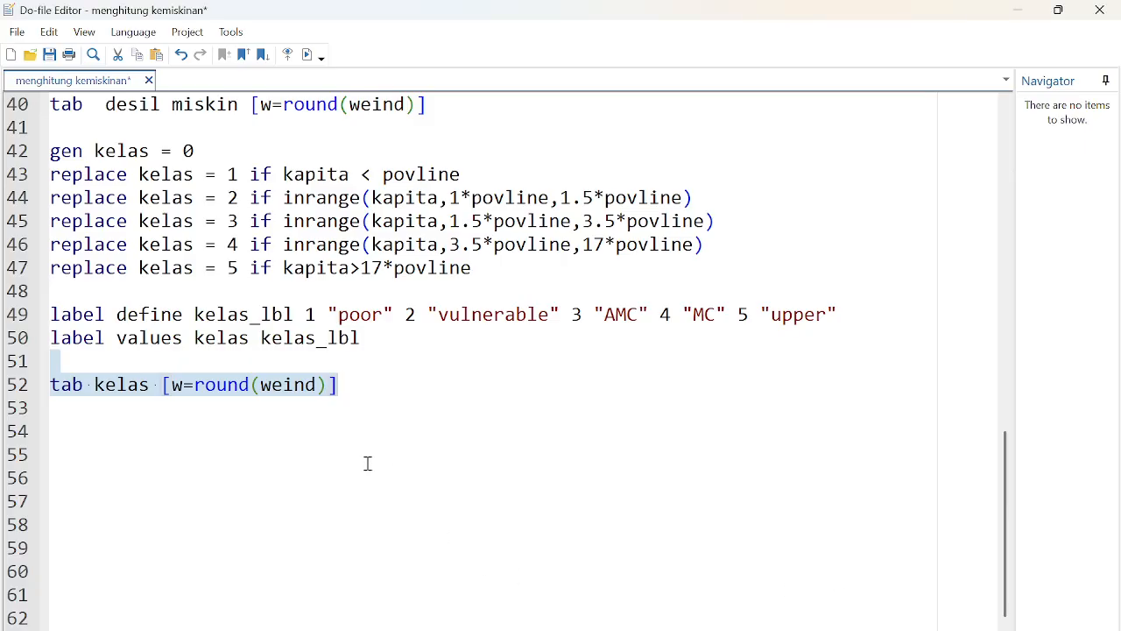
- Copy the weighted tab kelas command from line 52 to line 54, keeping a blank line between them
{"action": "left_click", "coordinate": [545, 378]}
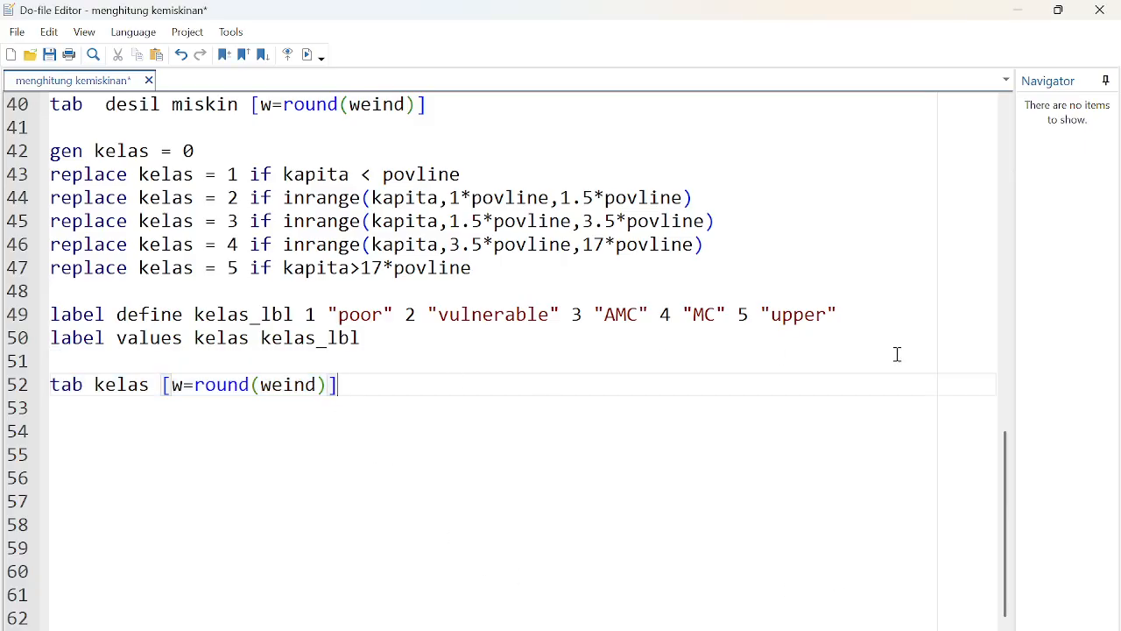
{"action": "key", "text": "Return"}
{"action": "key", "text": "Return"}
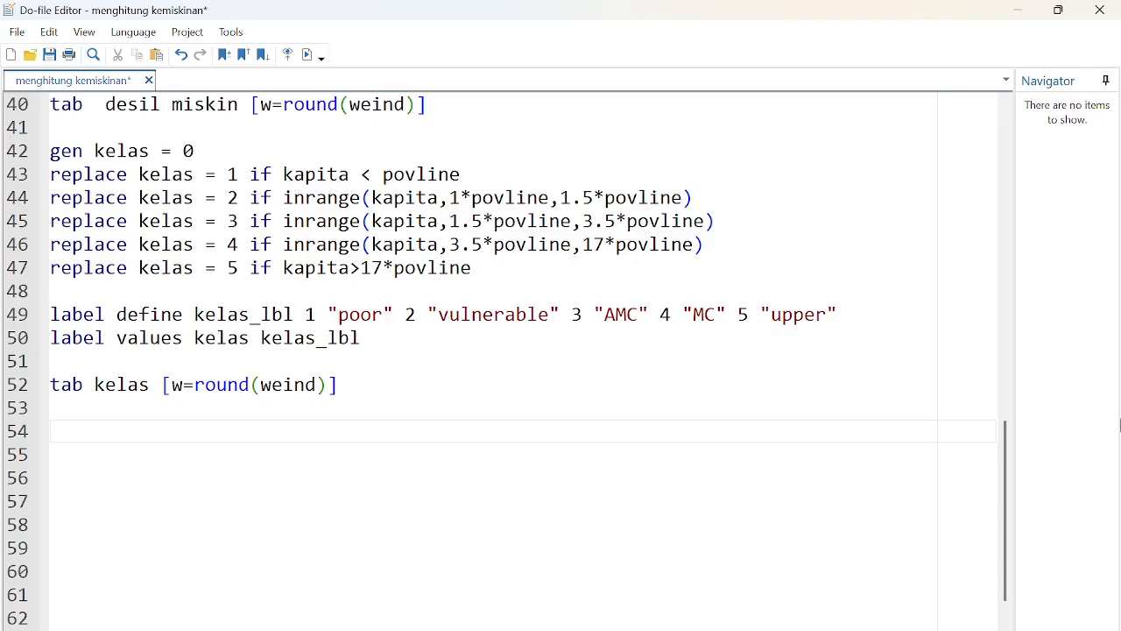
{"action": "key", "text": "BackSpace"}
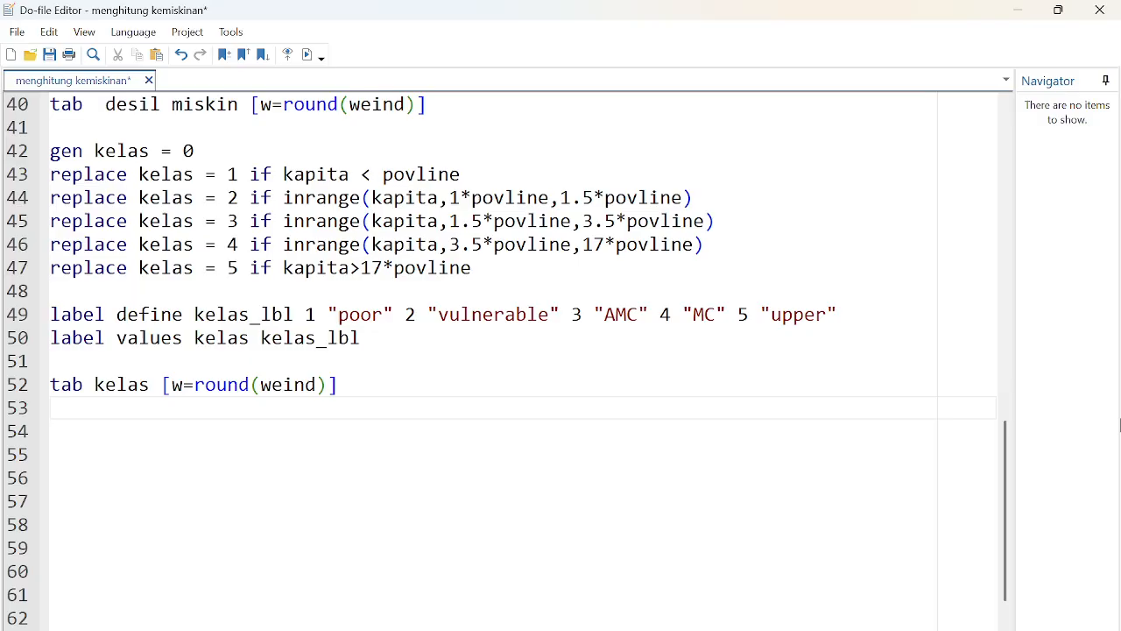
{"action": "key", "text": "BackSpace"}
{"action": "key", "text": "Home"}
{"action": "key", "text": "shift+Down"}
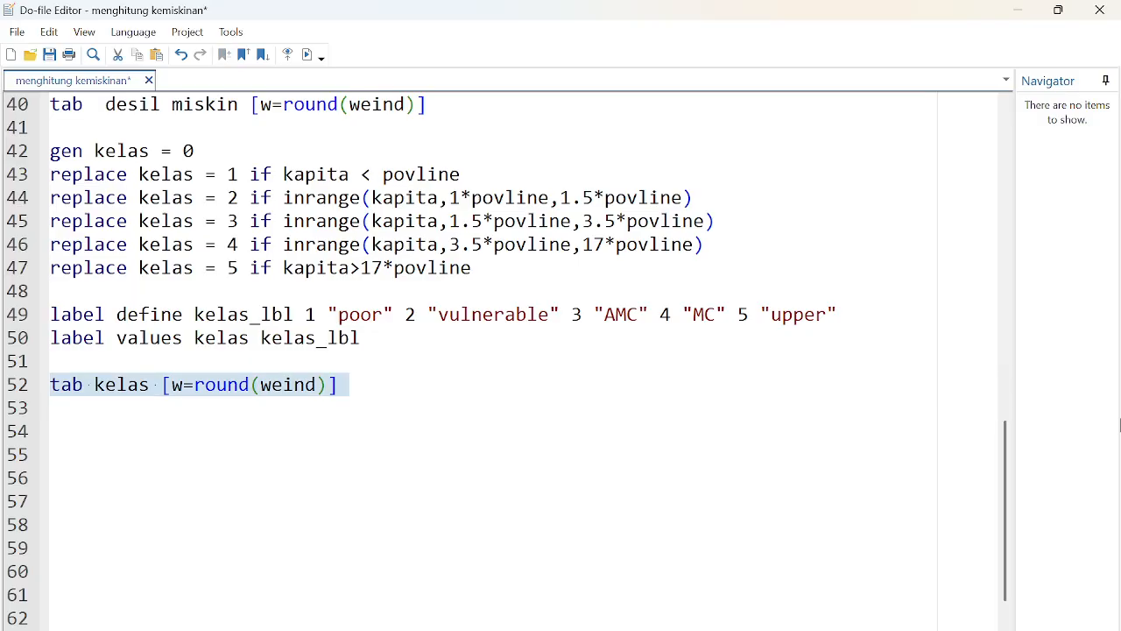
{"action": "key", "text": "ctrl+c"}
{"action": "key", "text": "Down"}
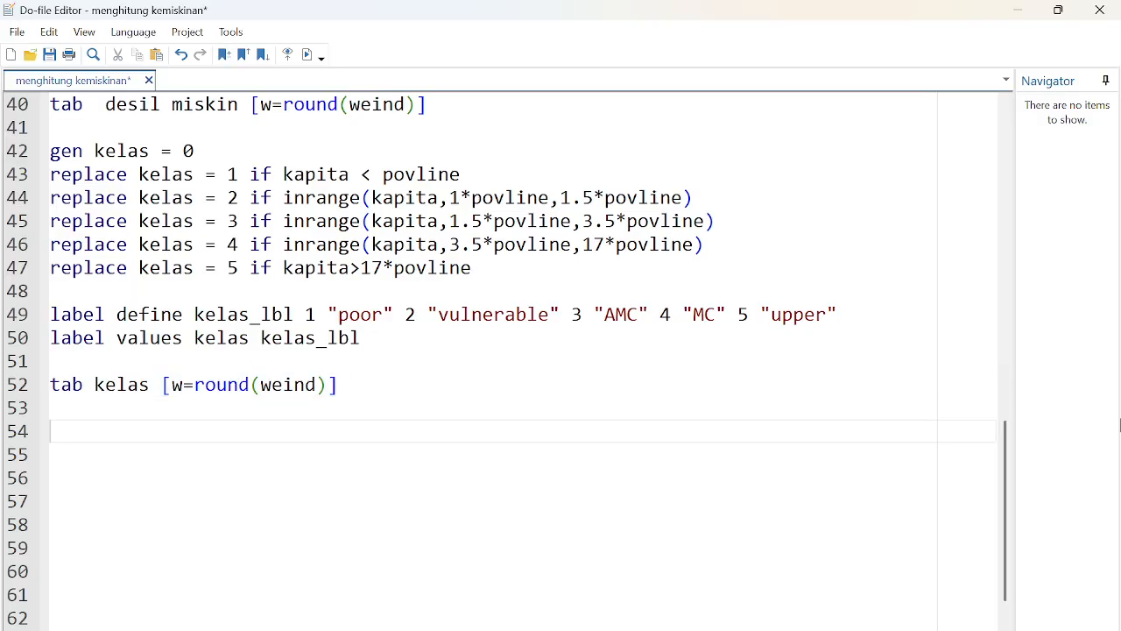
{"action": "key", "text": "ctrl+v"}
- Insert r101 before kelas on line 54 so the command reads tab r101 kelas [w=round(weind)]
{"action": "key", "text": "ctrl+Left"}
{"action": "key", "text": "ctrl+Left"}
{"action": "key", "text": "ctrl+Left"}
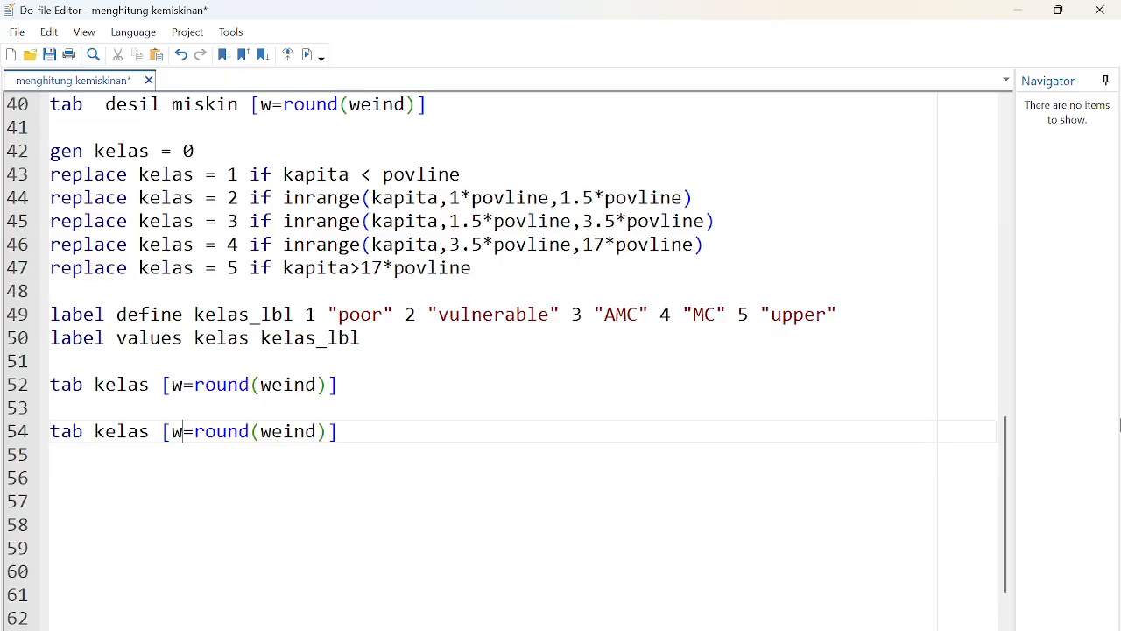
{"action": "key", "text": "ctrl+Left"}
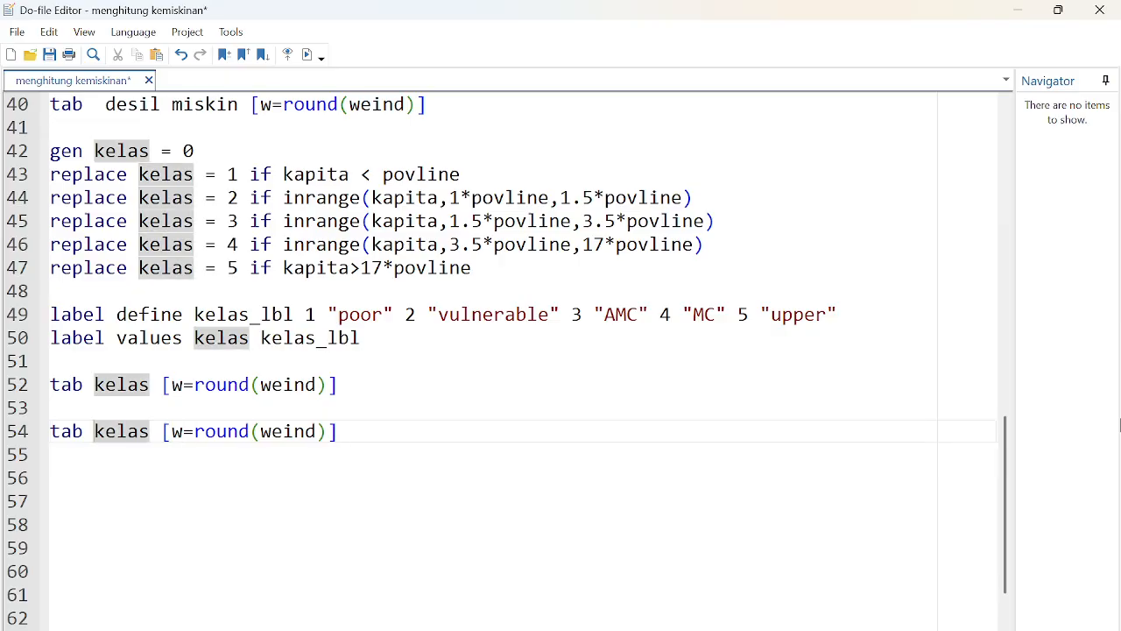
{"action": "type", "text": "r101"}
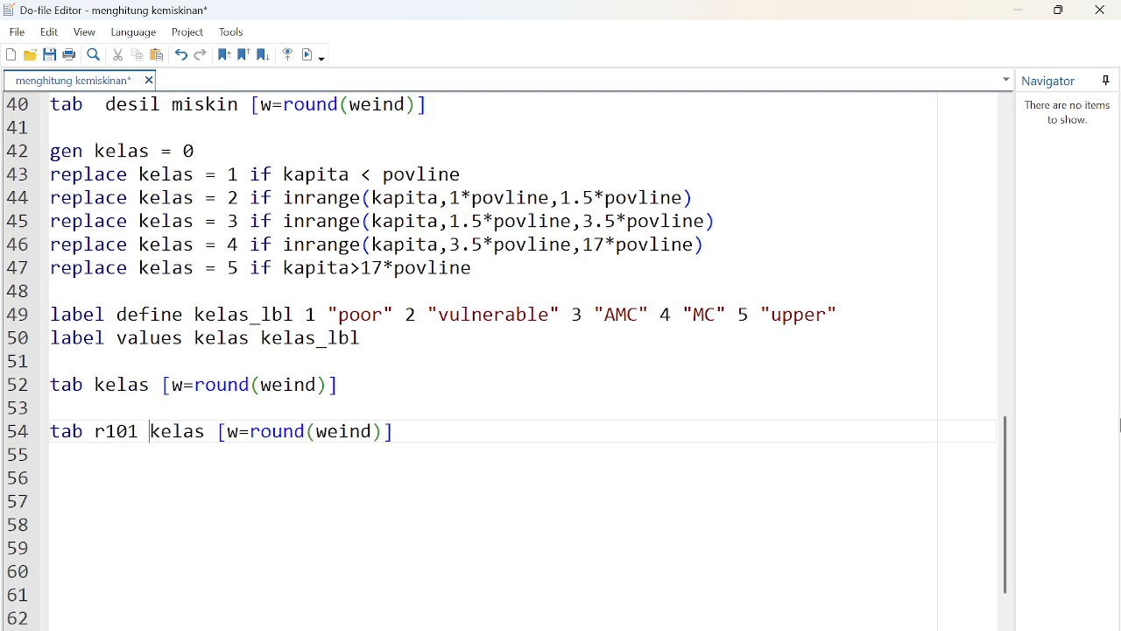
- Run only the weighted tab r101 kelas command on line 54 and switch to the Stata results window
{"action": "key", "text": "shift+Down"}
{"action": "key", "text": "ctrl+d"}
{"action": "right_click", "coordinate": [978, 440]}
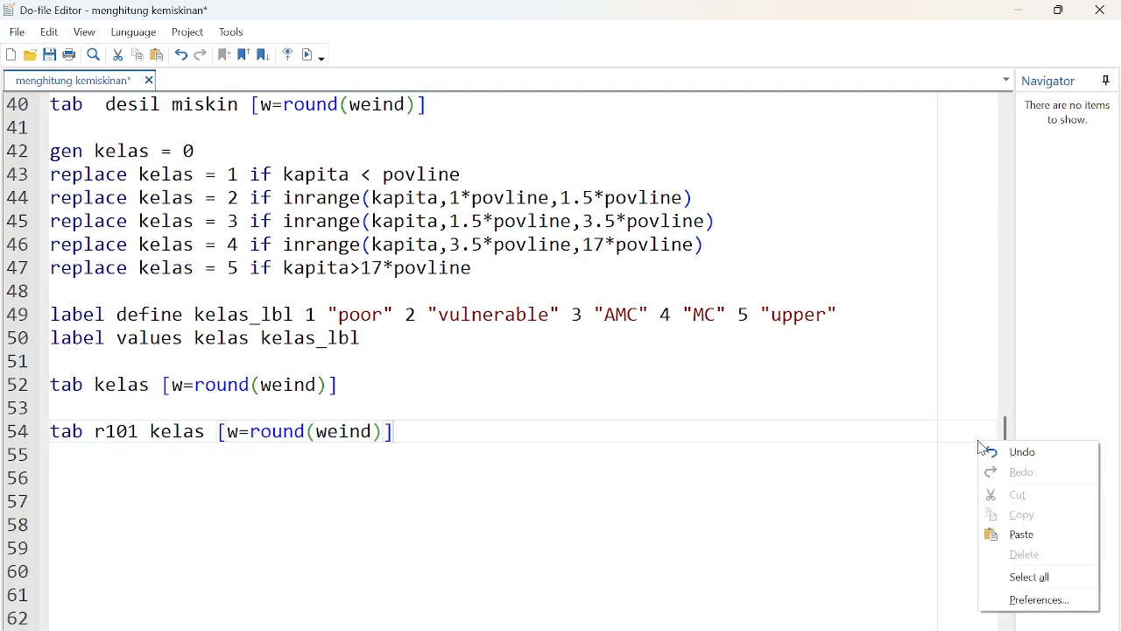
{"action": "left_click", "coordinate": [788, 628]}
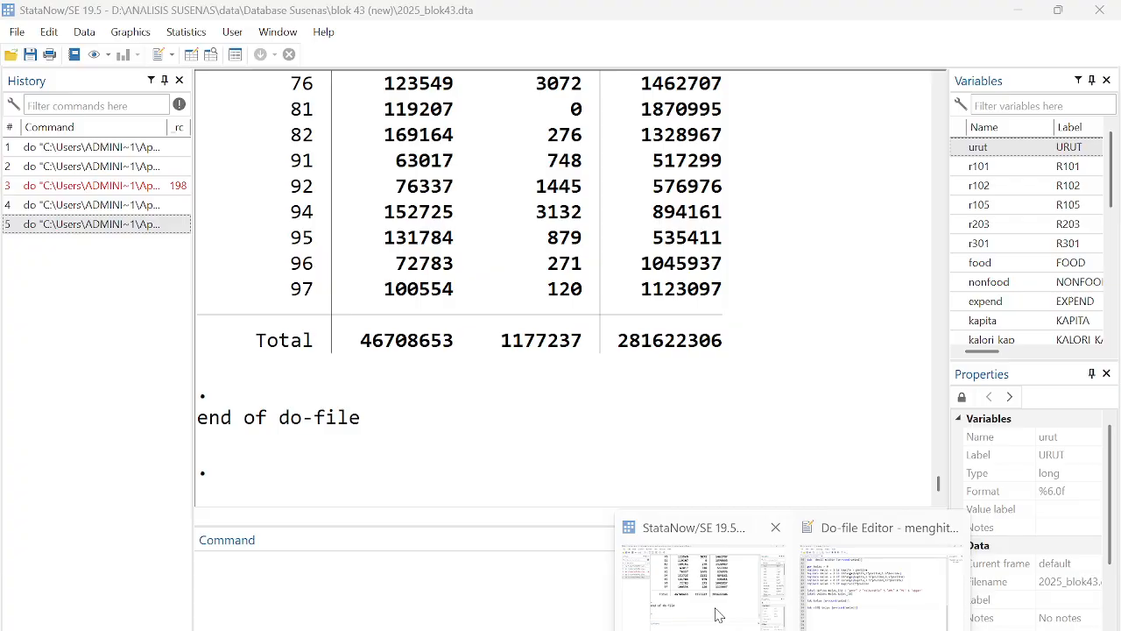
{"action": "left_click", "coordinate": [716, 613]}
- Examine the R101 by kelas cross-tabulation from its first rows through the totals
{"action": "scroll", "coordinate": [448, 203], "scroll_direction": "up", "scroll_amount": 11}
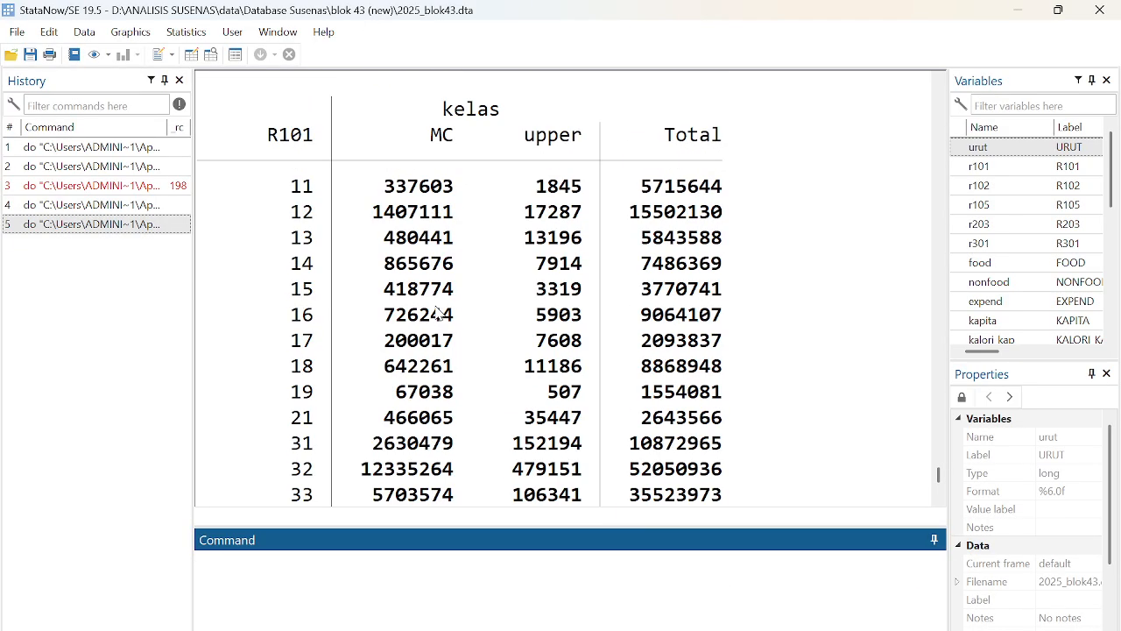
{"action": "scroll", "coordinate": [438, 157], "scroll_direction": "up", "scroll_amount": 15}
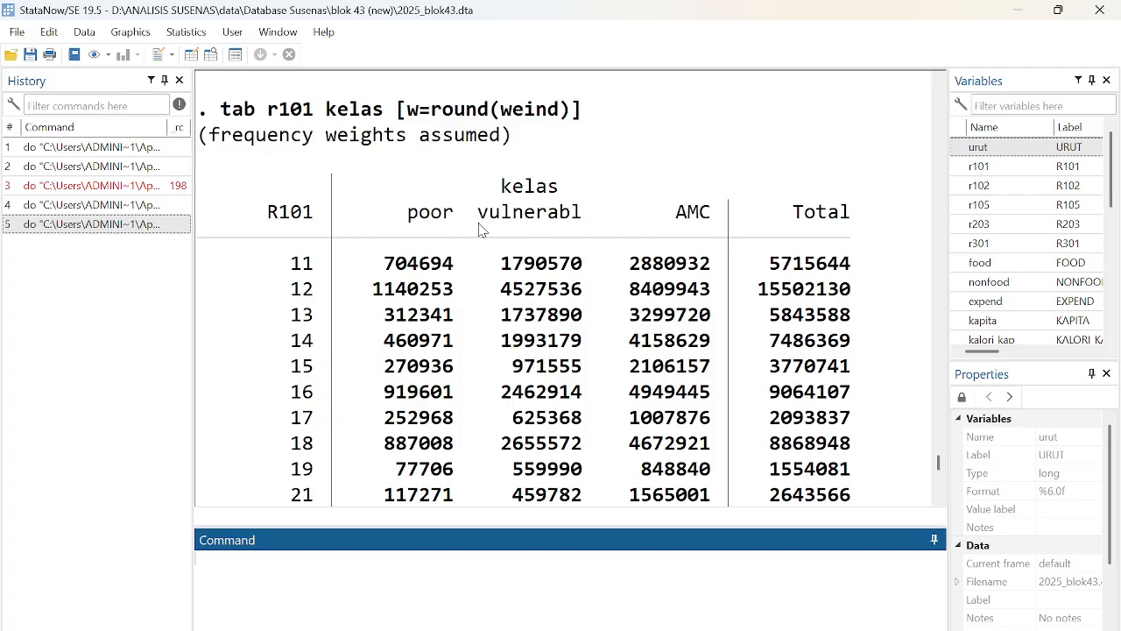
{"action": "scroll", "coordinate": [705, 280], "scroll_direction": "down", "scroll_amount": 12}
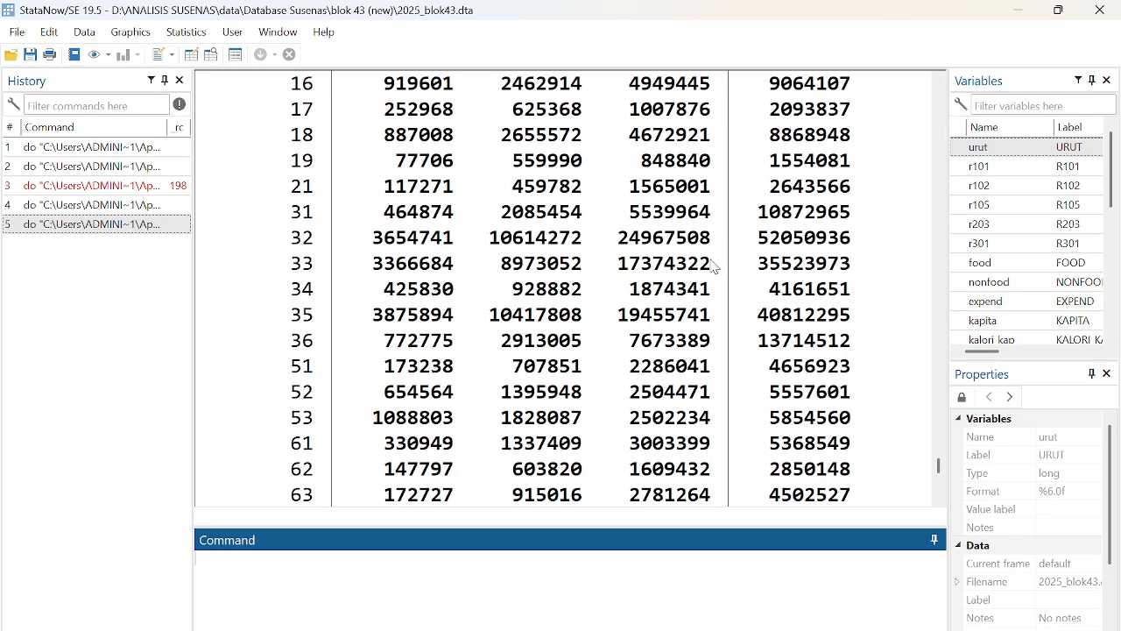
{"action": "scroll", "coordinate": [705, 313], "scroll_direction": "down", "scroll_amount": 15}
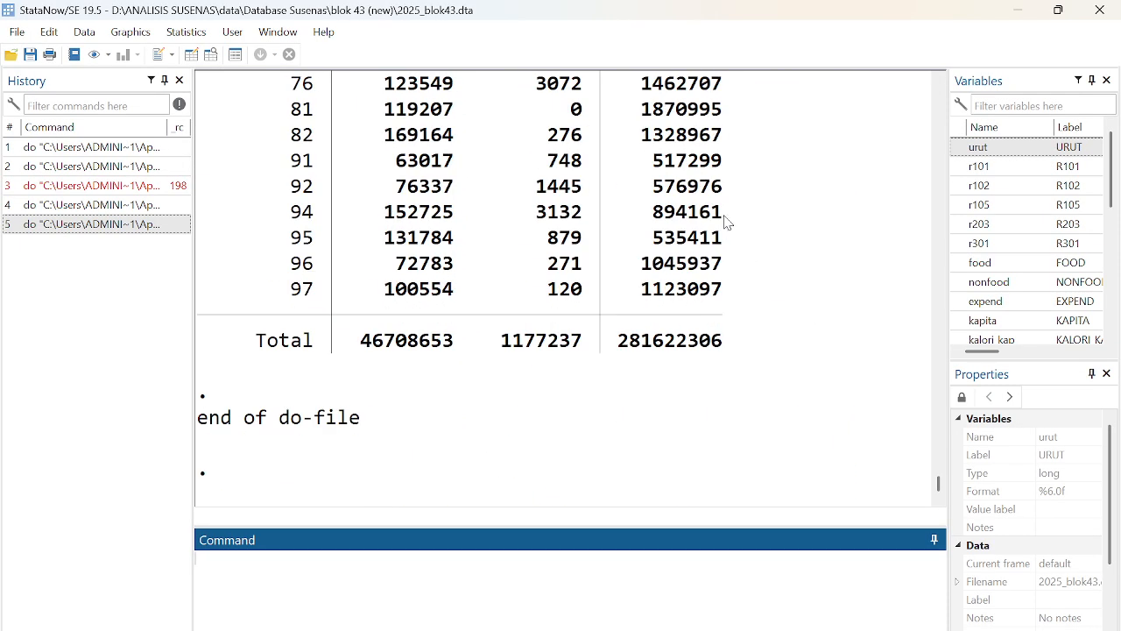
- Return to the do-file, duplicate the line 54 command on line 56, and change r101 to r105 in the copy
{"action": "left_click", "coordinate": [876, 569]}
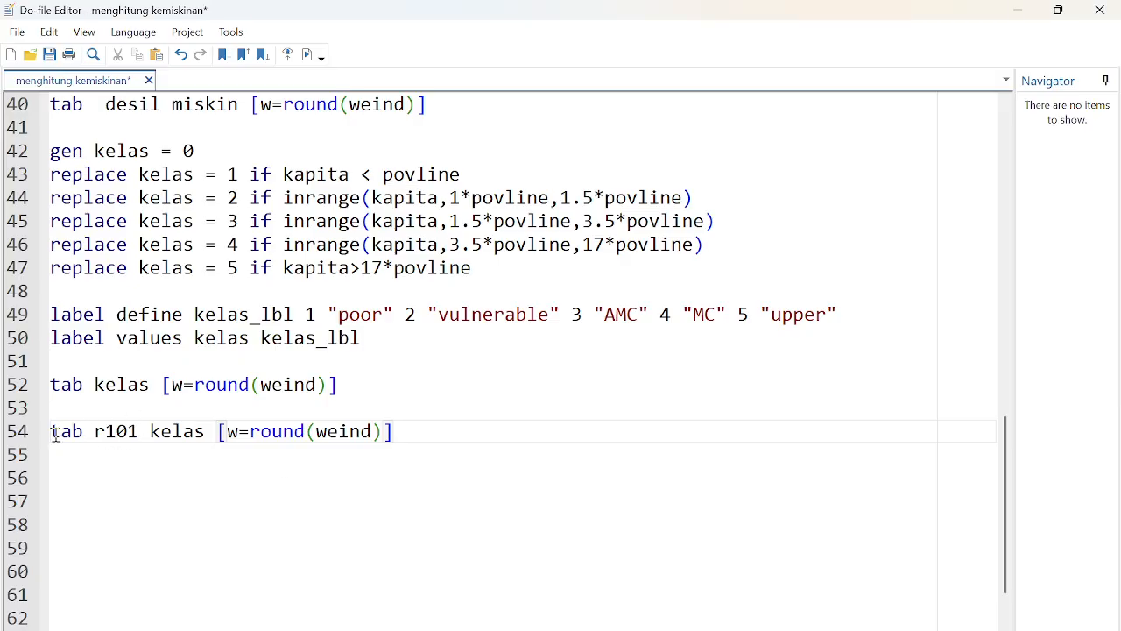
{"action": "left_click_drag", "start_coordinate": [53, 430], "coordinate": [463, 449]}
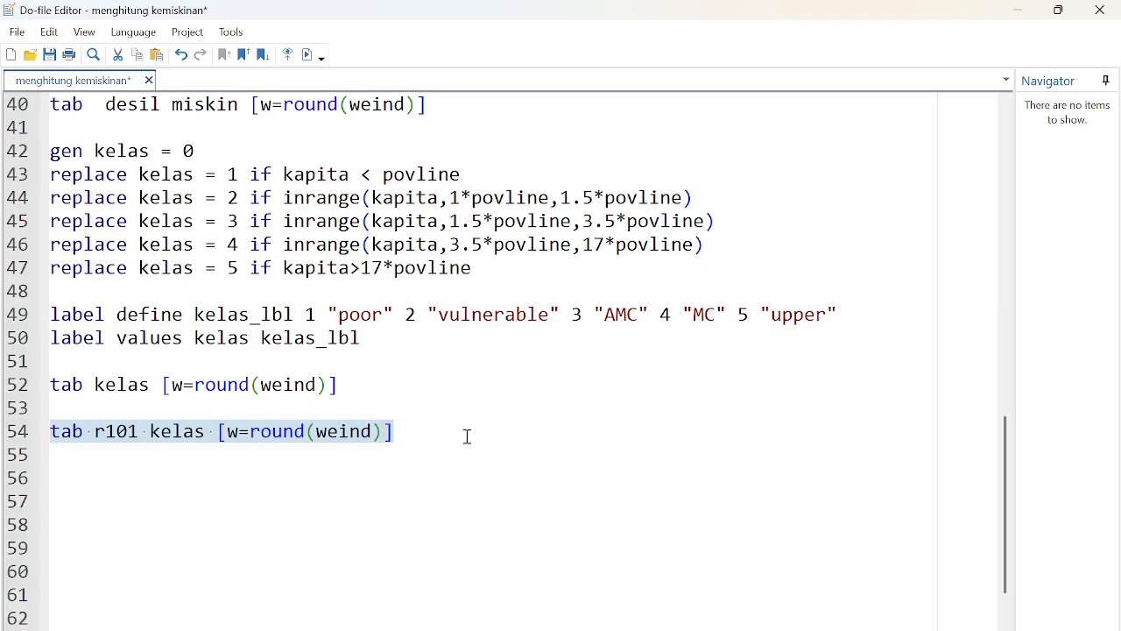
{"action": "left_click", "coordinate": [424, 438]}
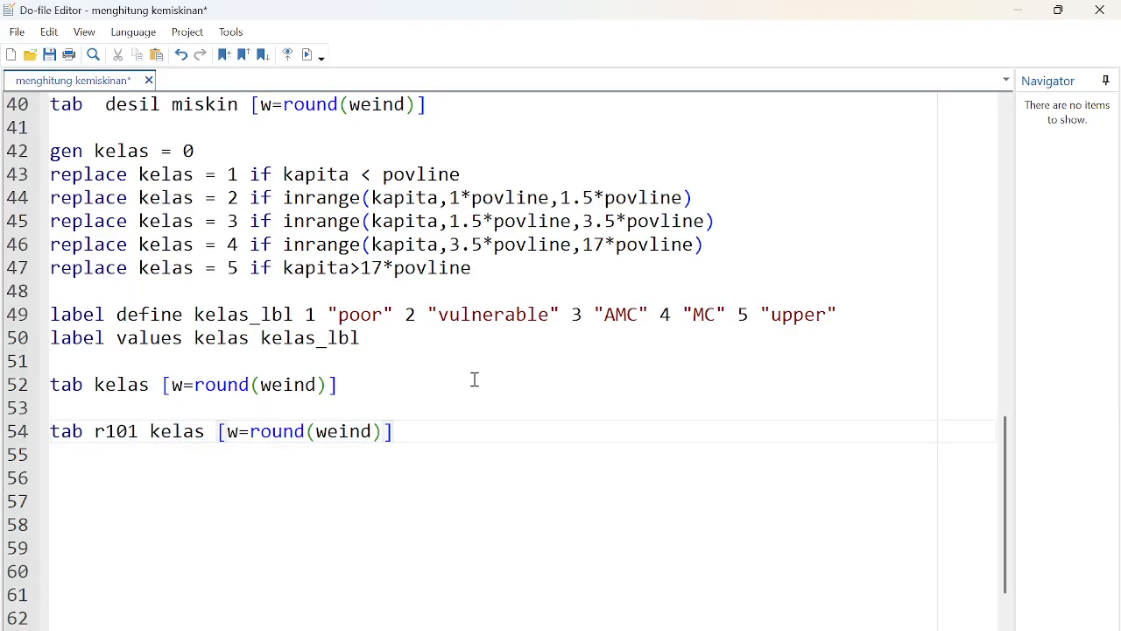
{"action": "key", "text": "Return"}
{"action": "key", "text": "Return"}
{"action": "key", "text": "ctrl+v"}
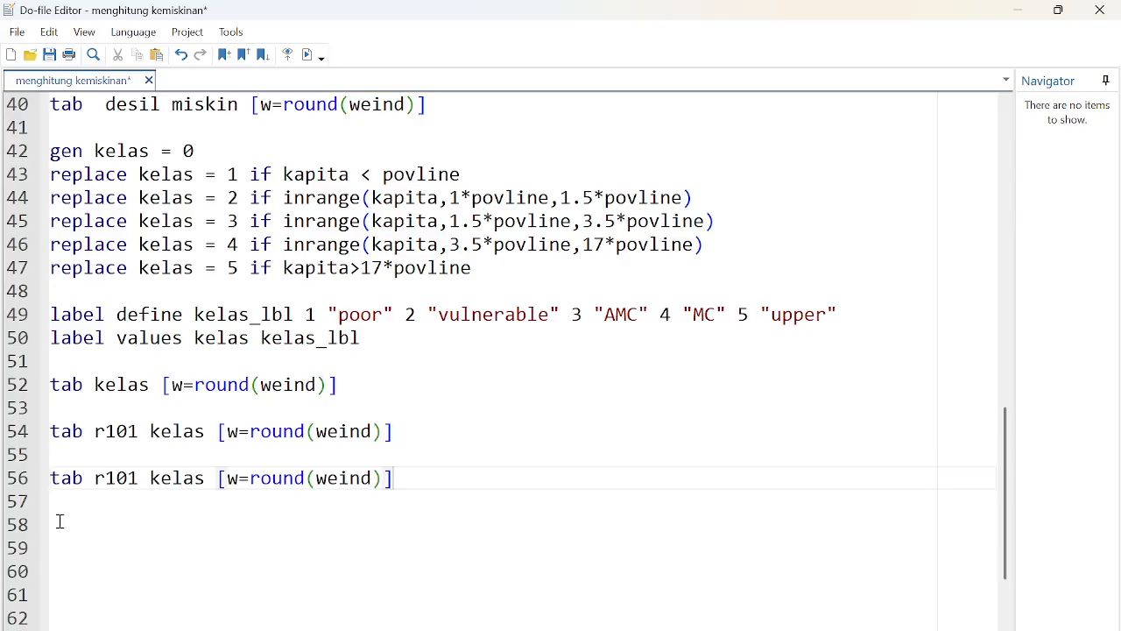
{"action": "left_click", "coordinate": [137, 477]}
{"action": "key", "text": "BackSpace"}
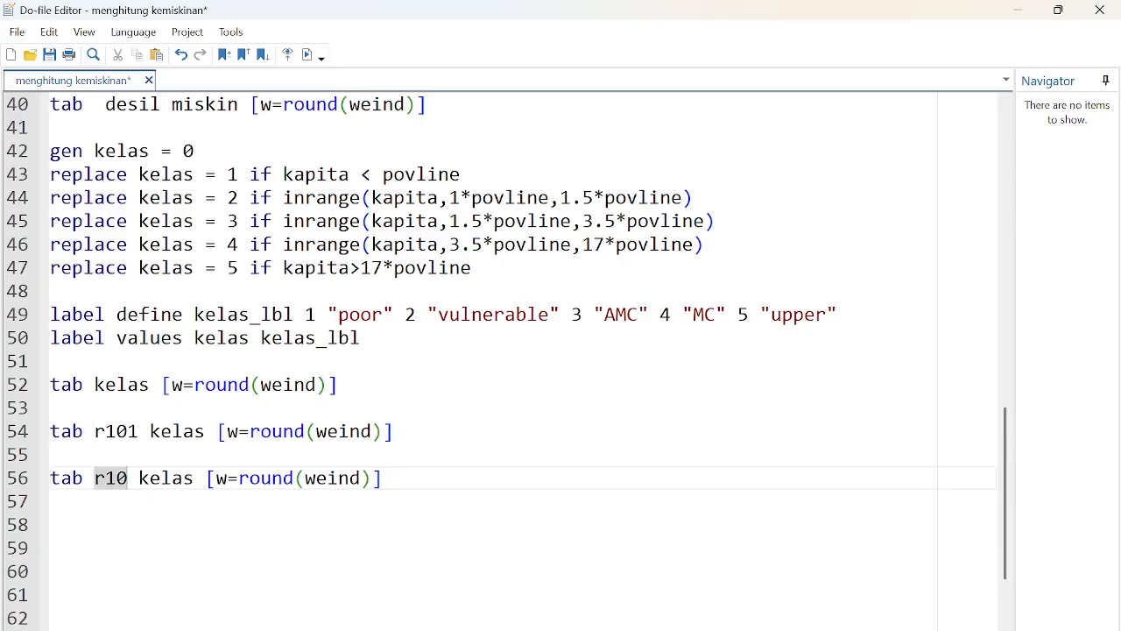
{"action": "type", "text": "5"}
- Run only the weighted tab r105 kelas command on line 56 and switch to the Stata results window
{"action": "key", "text": "shift+Down"}
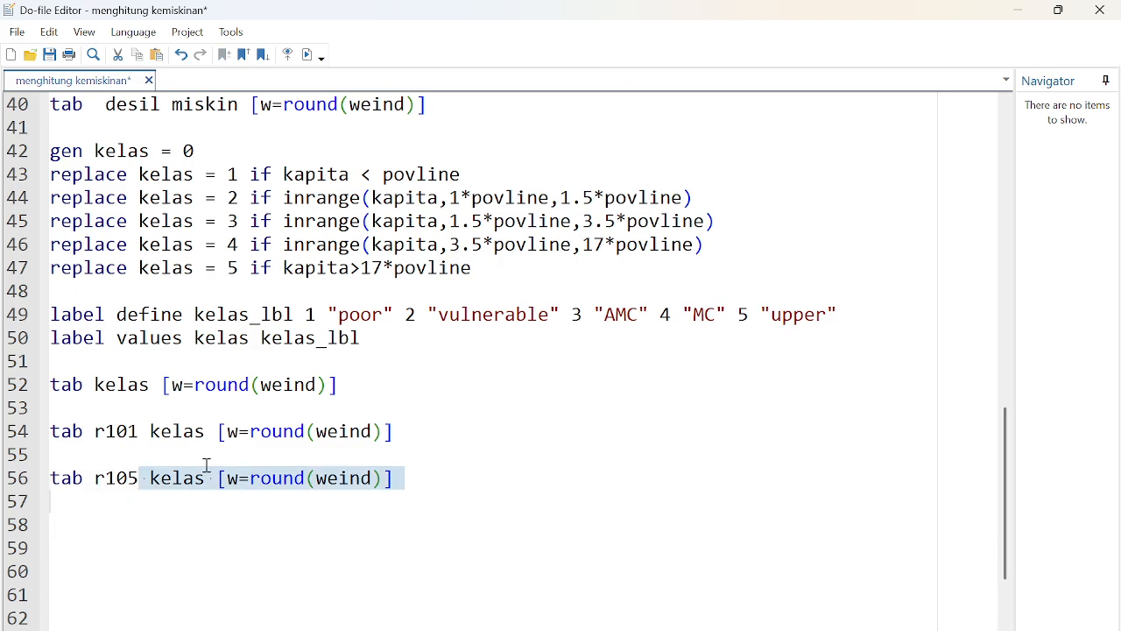
{"action": "key", "text": "Up"}
{"action": "key", "text": "Home"}
{"action": "key", "text": "shift+End"}
{"action": "key", "text": "ctrl+d"}
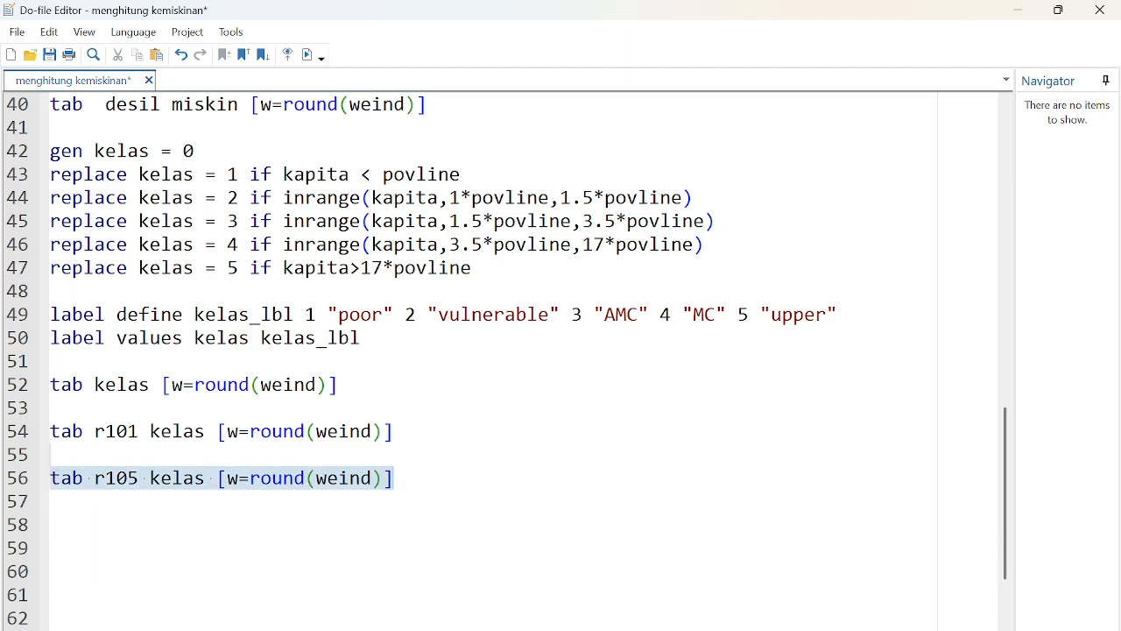
{"action": "left_click", "coordinate": [701, 620]}
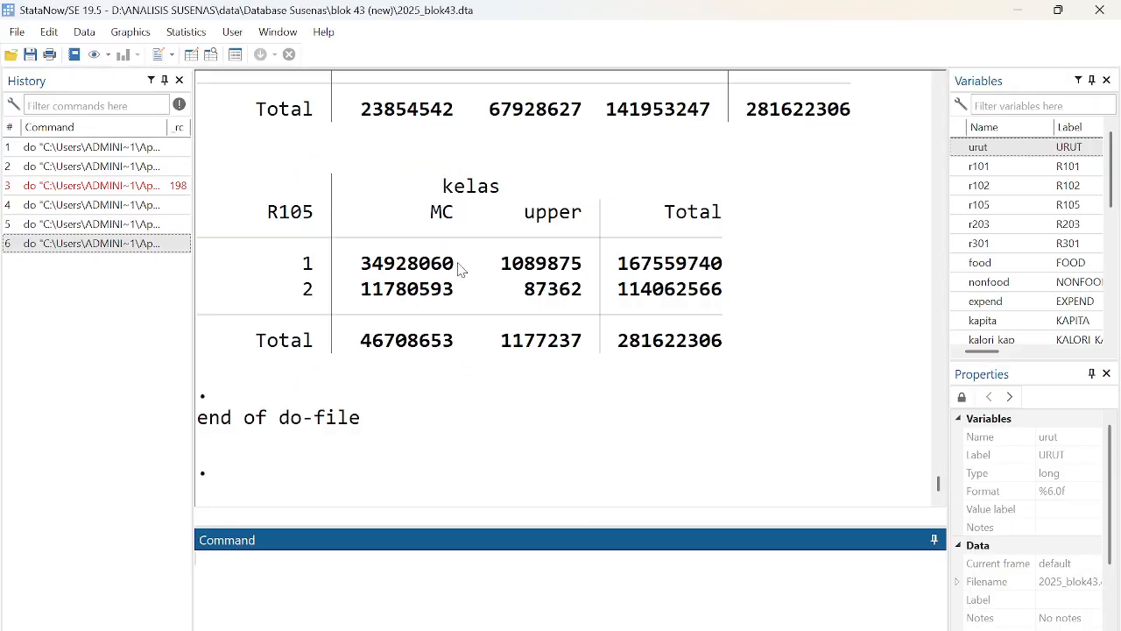
- Examine the R105 by kelas table, including the MC figure for R105 = 1, and review the do-file's label commands on lines 49–50
{"action": "scroll", "coordinate": [394, 293], "scroll_direction": "up", "scroll_amount": 2}
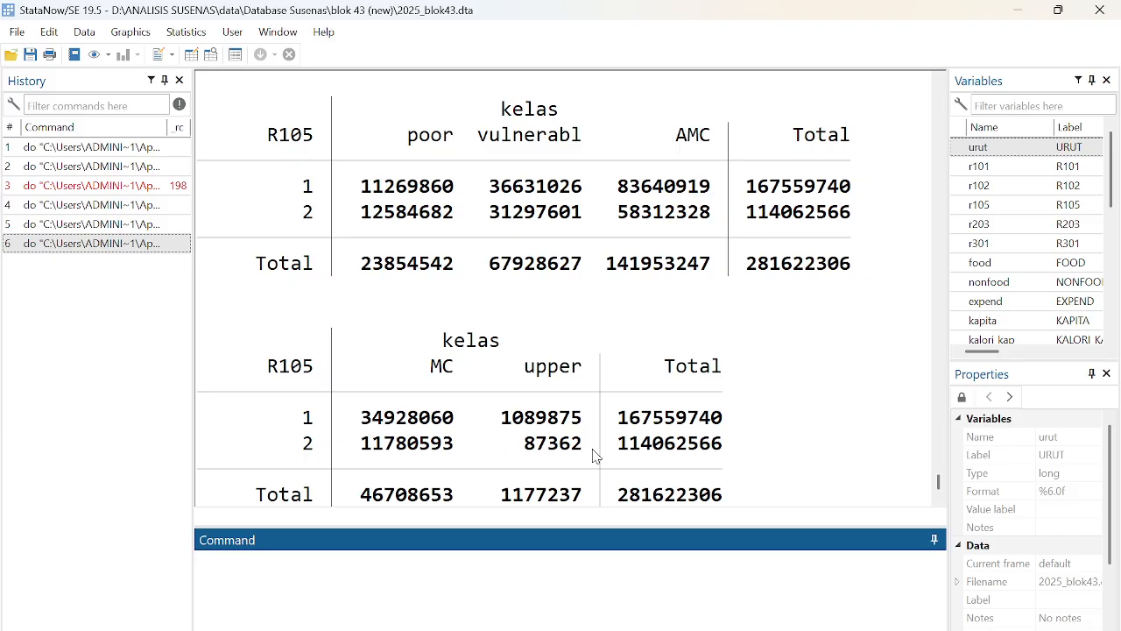
{"action": "double_click", "coordinate": [361, 420]}
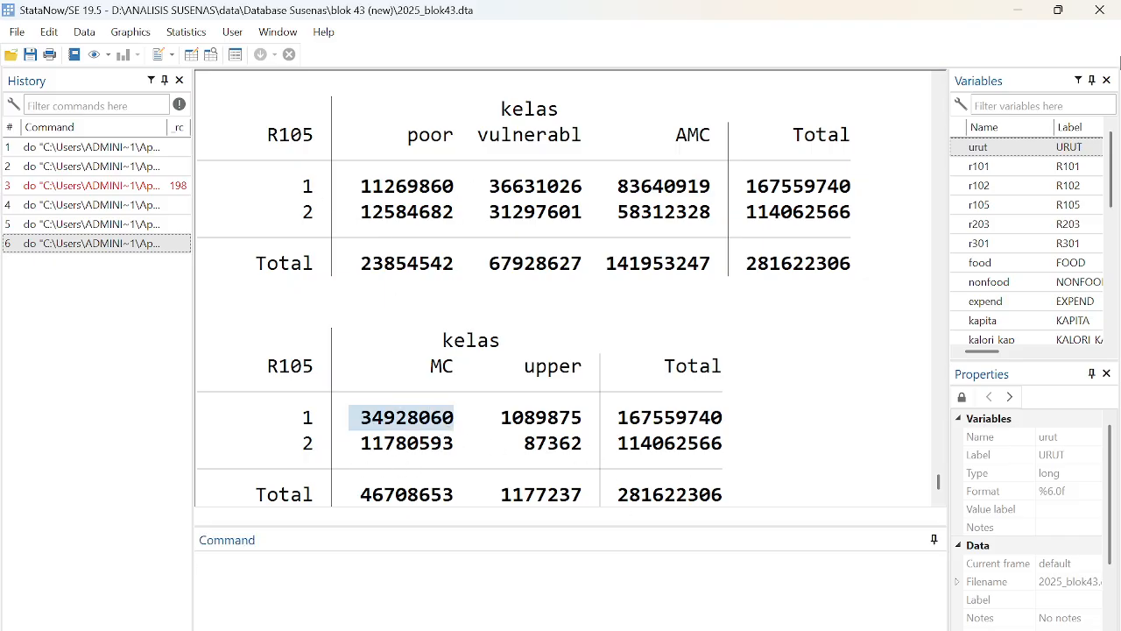
{"action": "left_click", "coordinate": [1018, 15]}
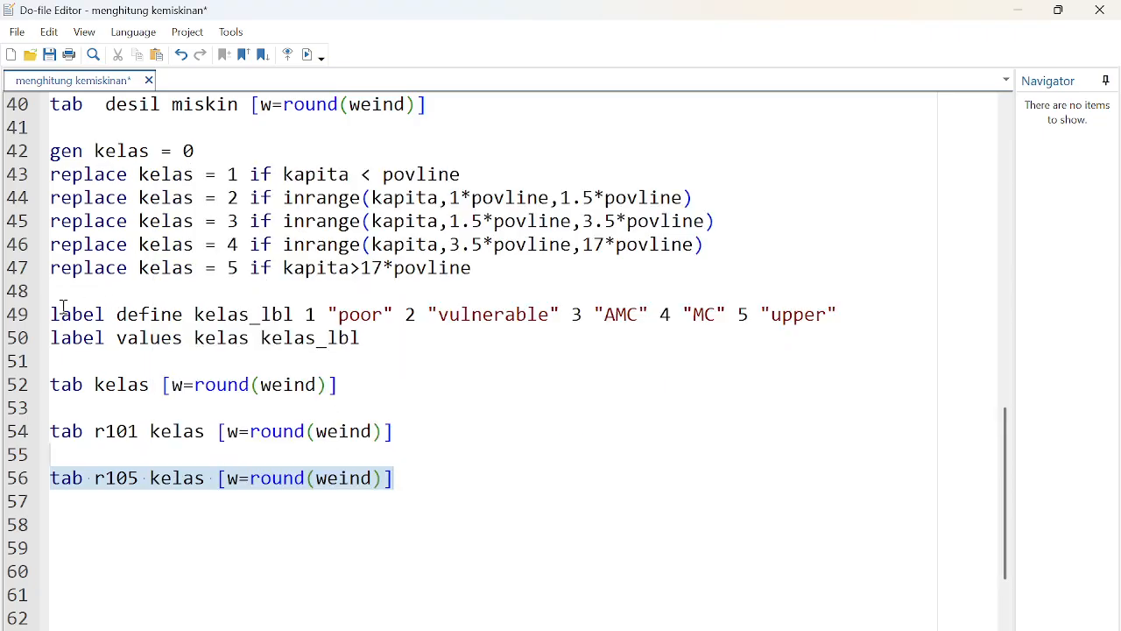
{"action": "left_click_drag", "start_coordinate": [58, 313], "coordinate": [363, 341]}
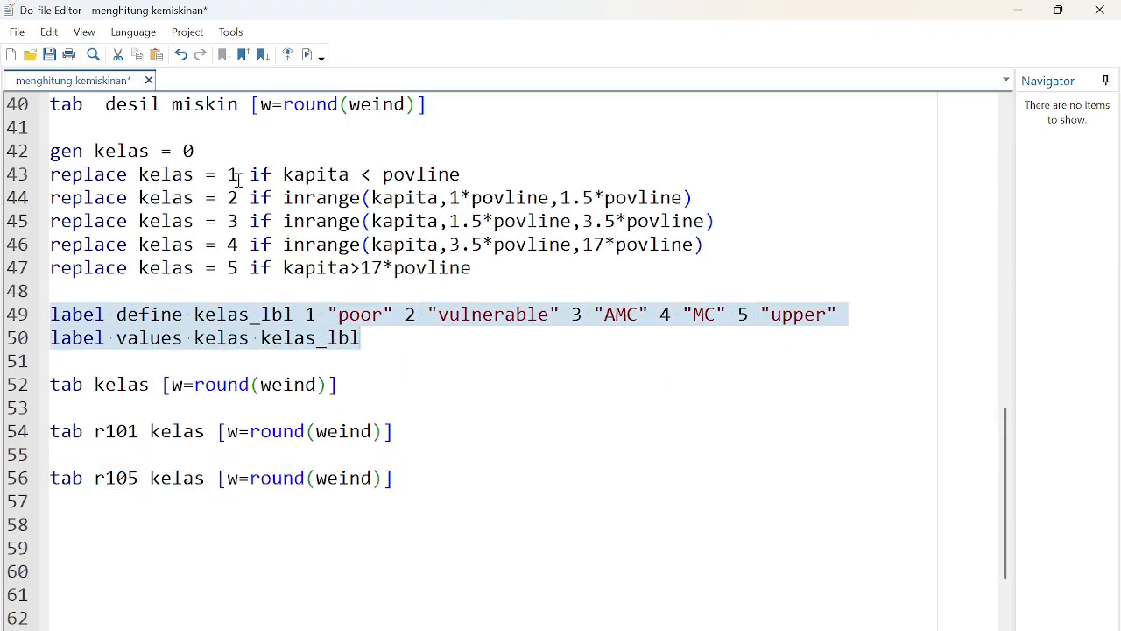
{"action": "left_click", "coordinate": [424, 493]}
- Run the weighted tab kelas command on line 52 again and switch to the Stata results window
{"action": "left_click_drag", "start_coordinate": [53, 385], "coordinate": [413, 385]}
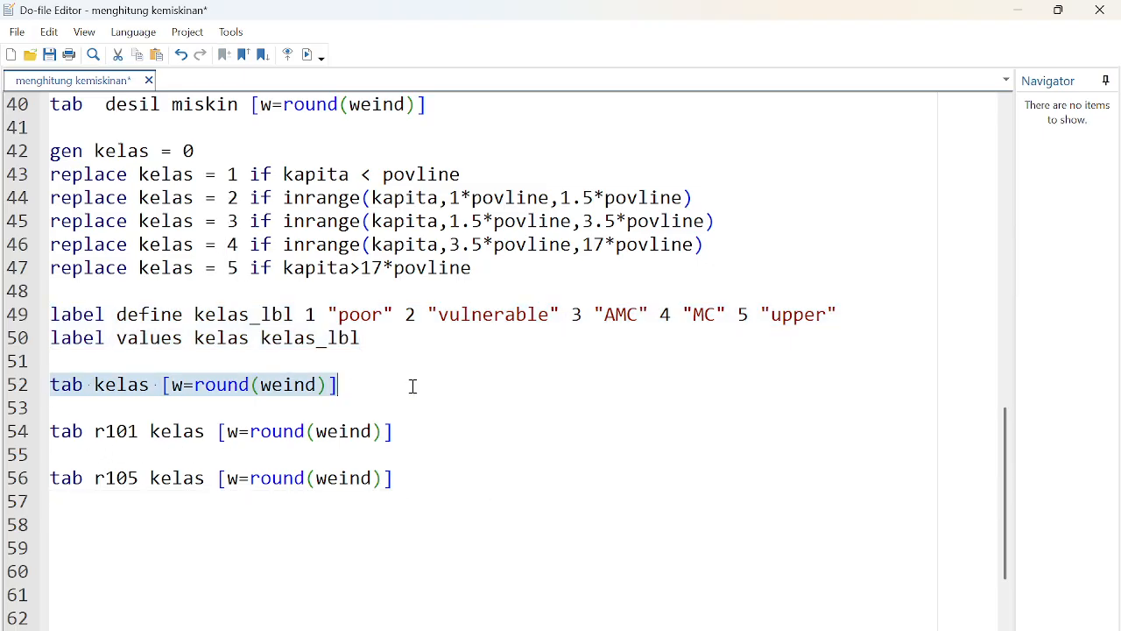
{"action": "left_click", "coordinate": [308, 59]}
{"action": "left_click", "coordinate": [759, 625]}
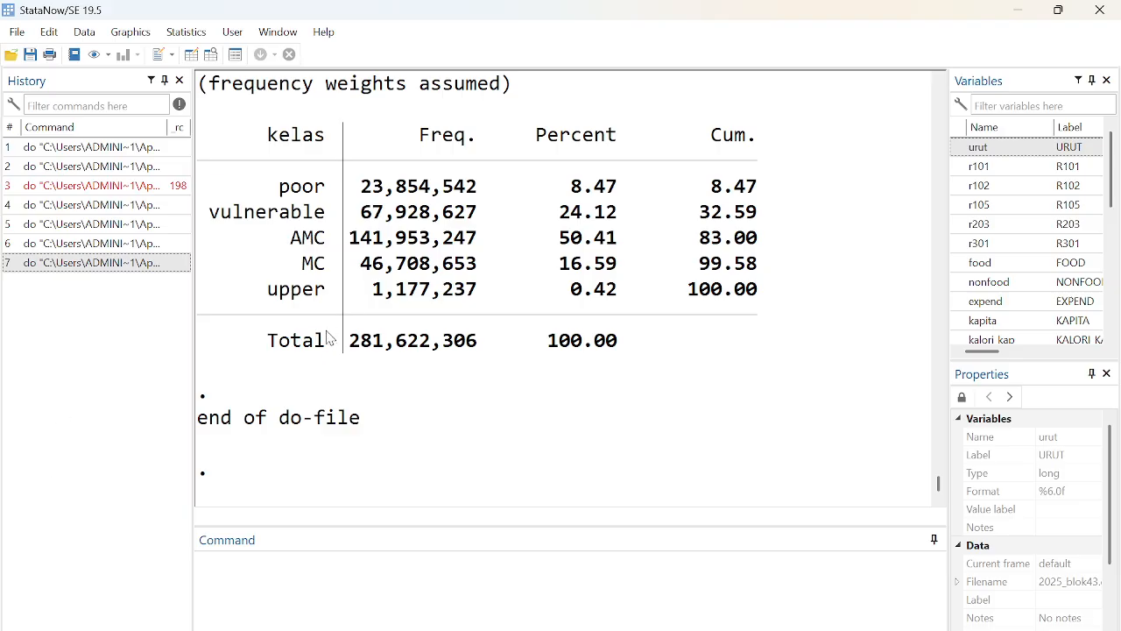
- Examine the Total row, the five class rows and the MC percentage in the kelas frequency table
{"action": "left_click_drag", "start_coordinate": [248, 342], "coordinate": [710, 374]}
{"action": "left_click", "coordinate": [409, 274]}
{"action": "left_click_drag", "start_coordinate": [259, 196], "coordinate": [473, 296]}
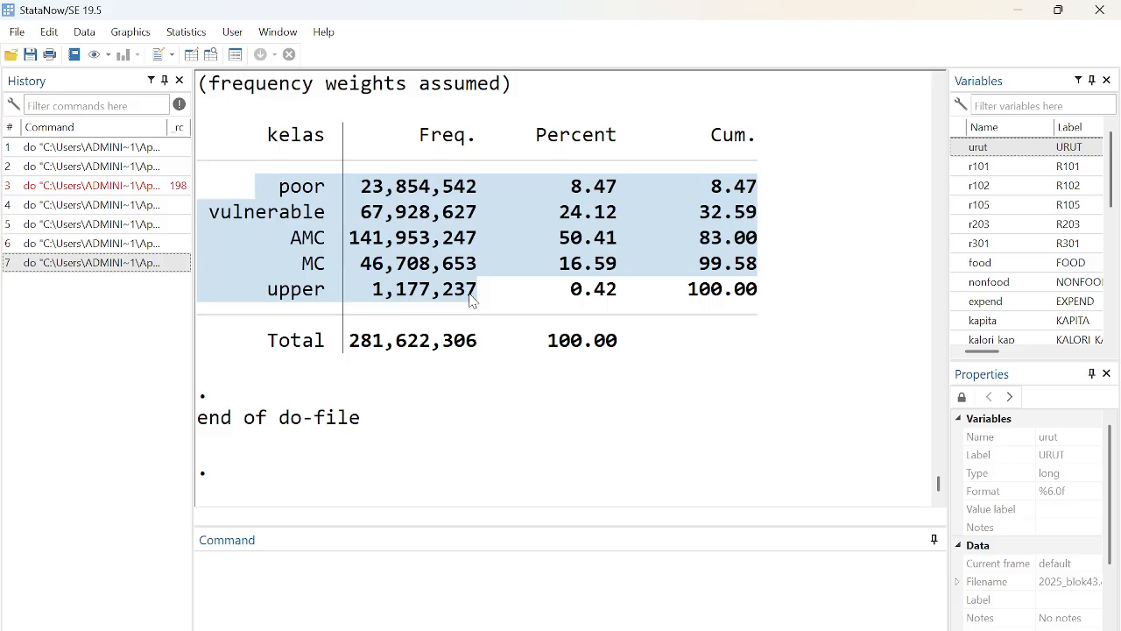
{"action": "left_click_drag", "start_coordinate": [559, 265], "coordinate": [622, 275]}
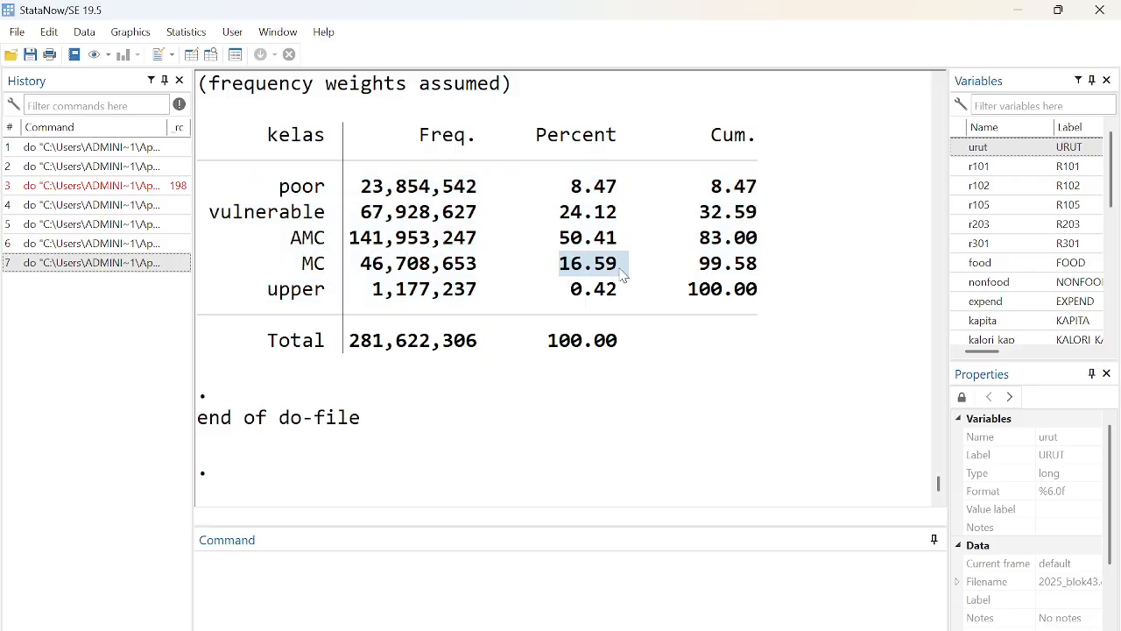